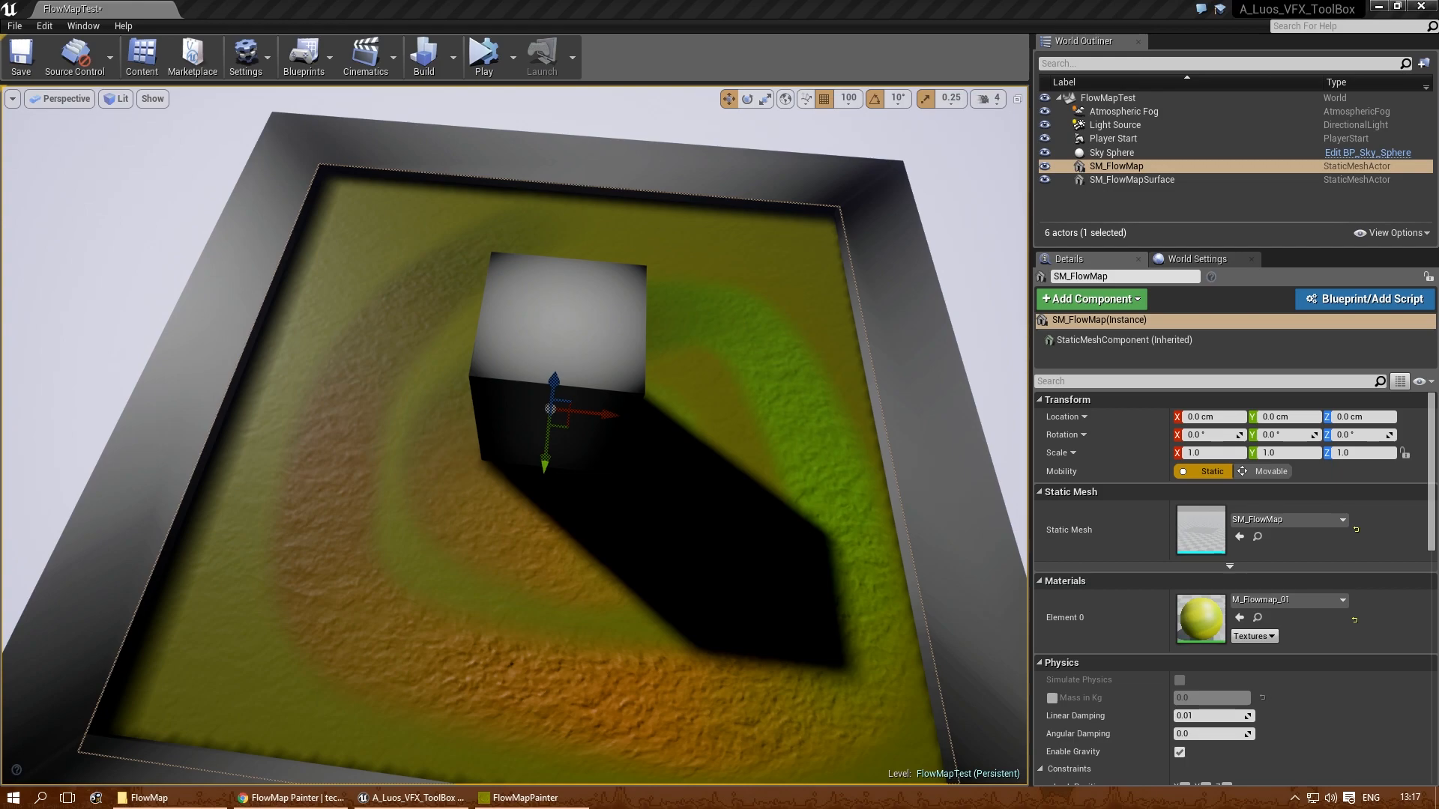
# - Look over the flow map scene in the level and switch to the browser's FlowMap Painter download page
pyautogui.moveTo(781, 417)
pyautogui.mouseDown(button='right')
pyautogui.moveTo(780, 442)
pyautogui.moveTo(749, 420)
pyautogui.moveTo(782, 419)
pyautogui.mouseUp(button='right')
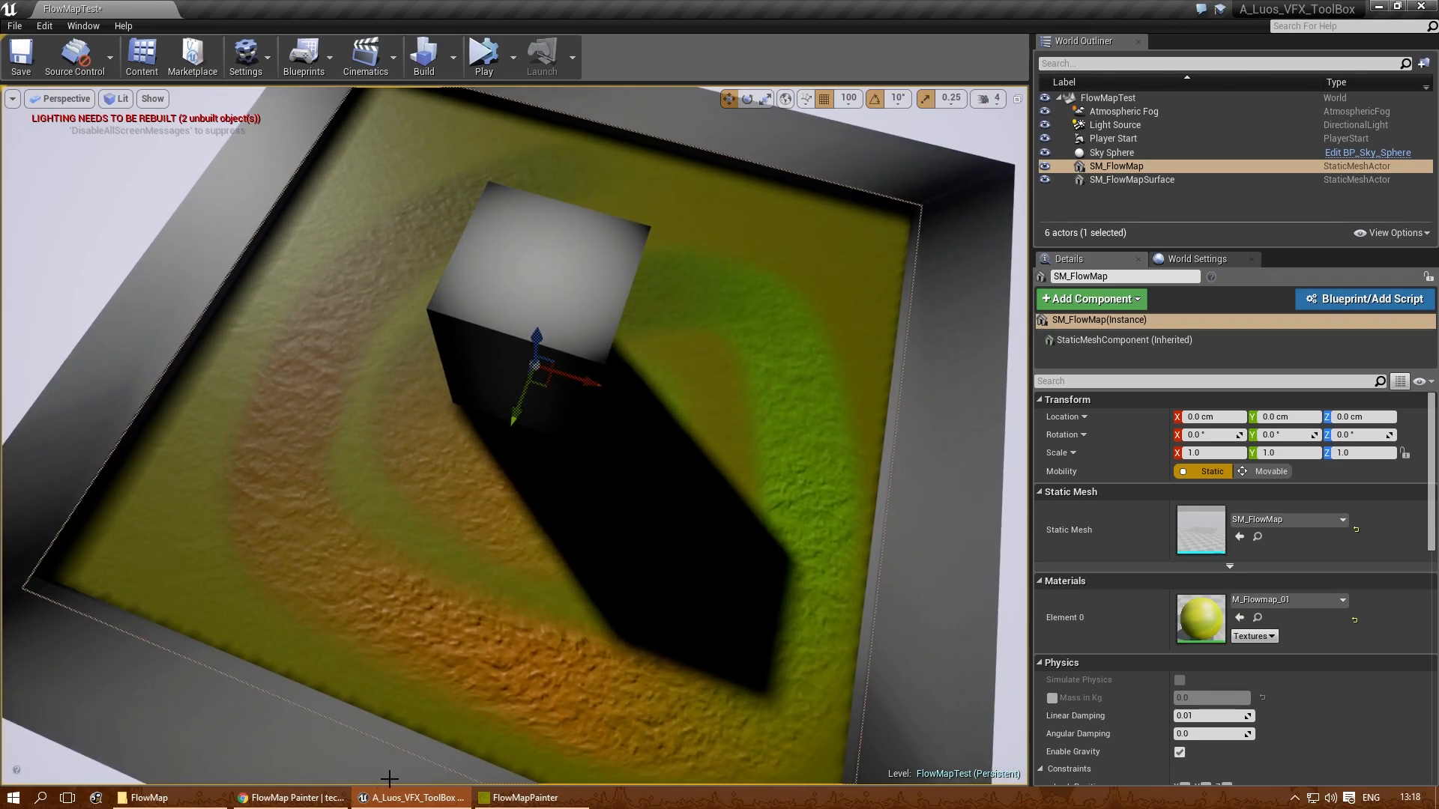
pyautogui.click(293, 798)
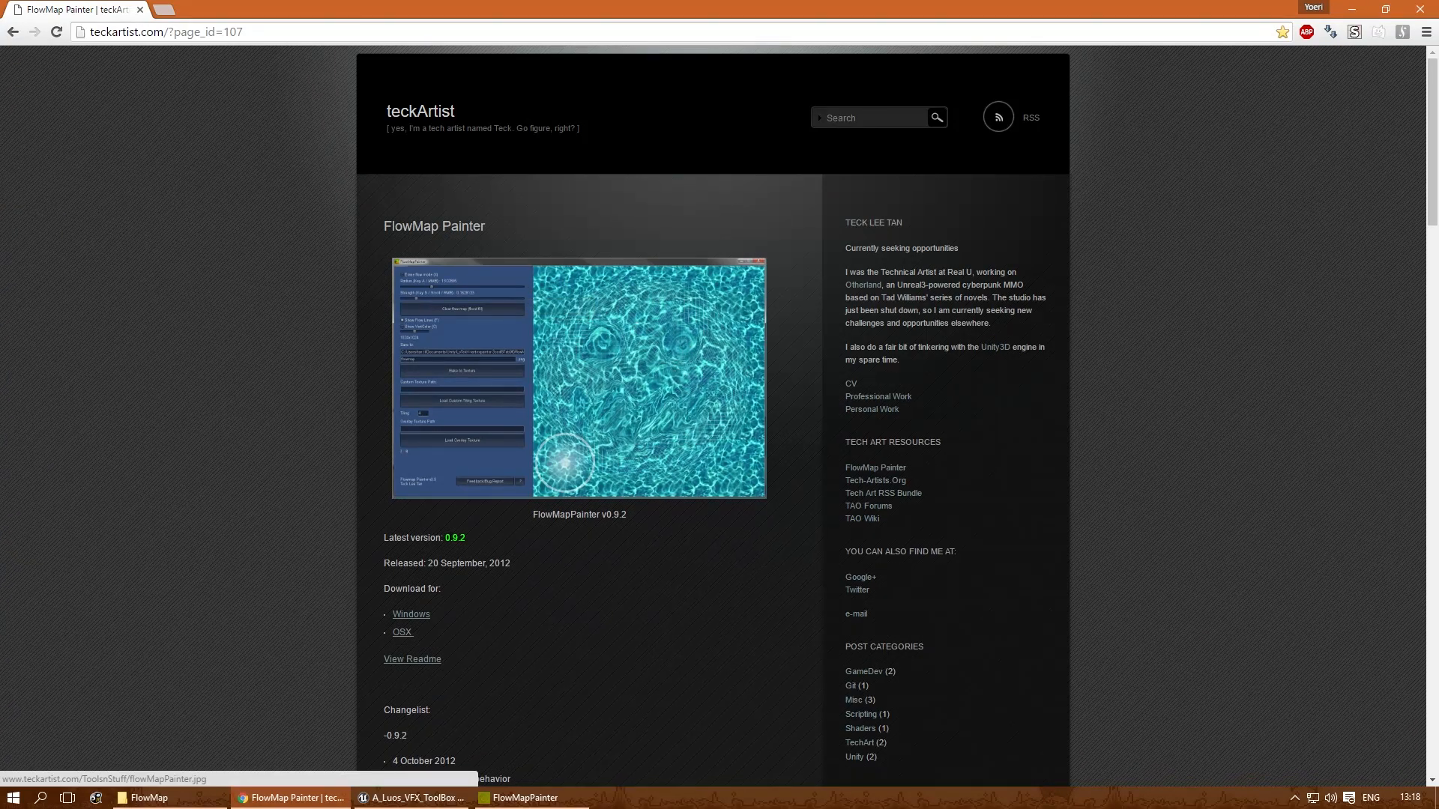
# - Switch to FlowMapPainter, set the brush strength to about 67% and radius to about 11.93, and paint a swirling flow across the canvas
pyautogui.click(557, 799)
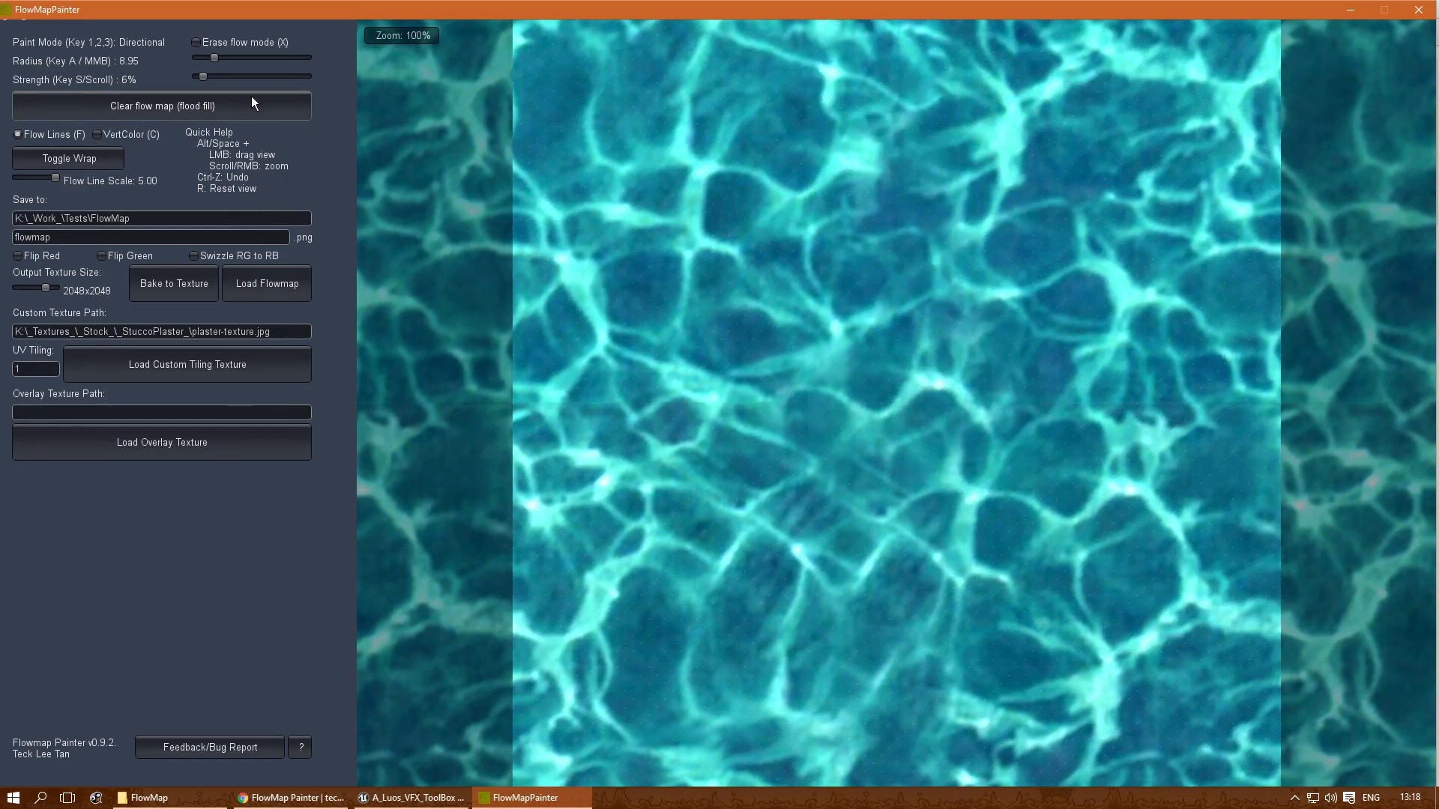
pyautogui.moveTo(241, 76)
pyautogui.mouseDown()
pyautogui.moveTo(271, 73)
pyautogui.moveTo(222, 58)
pyautogui.mouseUp()
pyautogui.moveTo(902, 85)
pyautogui.mouseDown()
pyautogui.moveTo(791, 151)
pyautogui.moveTo(661, 303)
pyautogui.moveTo(598, 500)
pyautogui.moveTo(667, 631)
pyautogui.moveTo(960, 710)
pyautogui.moveTo(1274, 614)
pyautogui.moveTo(1229, 393)
pyautogui.moveTo(898, 250)
pyautogui.moveTo(717, 471)
pyautogui.moveTo(961, 591)
pyautogui.moveTo(1103, 468)
pyautogui.moveTo(995, 376)
pyautogui.moveTo(838, 432)
pyautogui.moveTo(953, 529)
pyautogui.moveTo(685, 509)
pyautogui.moveTo(798, 121)
pyautogui.moveTo(729, 403)
pyautogui.moveTo(1028, 613)
pyautogui.moveTo(1235, 425)
pyautogui.moveTo(720, 424)
pyautogui.moveTo(1027, 372)
pyautogui.moveTo(601, 601)
pyautogui.moveTo(634, 435)
pyautogui.moveTo(1135, 231)
pyautogui.moveTo(873, 71)
pyautogui.moveTo(1285, 120)
pyautogui.moveTo(1105, 86)
pyautogui.moveTo(870, 90)
pyautogui.moveTo(411, 295)
pyautogui.moveTo(632, 105)
pyautogui.moveTo(668, 52)
pyautogui.moveTo(529, 105)
pyautogui.moveTo(417, 337)
pyautogui.moveTo(908, 411)
pyautogui.moveTo(995, 404)
pyautogui.moveTo(1157, 440)
pyautogui.moveTo(1345, 450)
pyautogui.moveTo(1195, 347)
pyautogui.moveTo(1174, 574)
pyautogui.moveTo(648, 633)
pyautogui.moveTo(1064, 457)
pyautogui.moveTo(656, 506)
pyautogui.mouseUp()
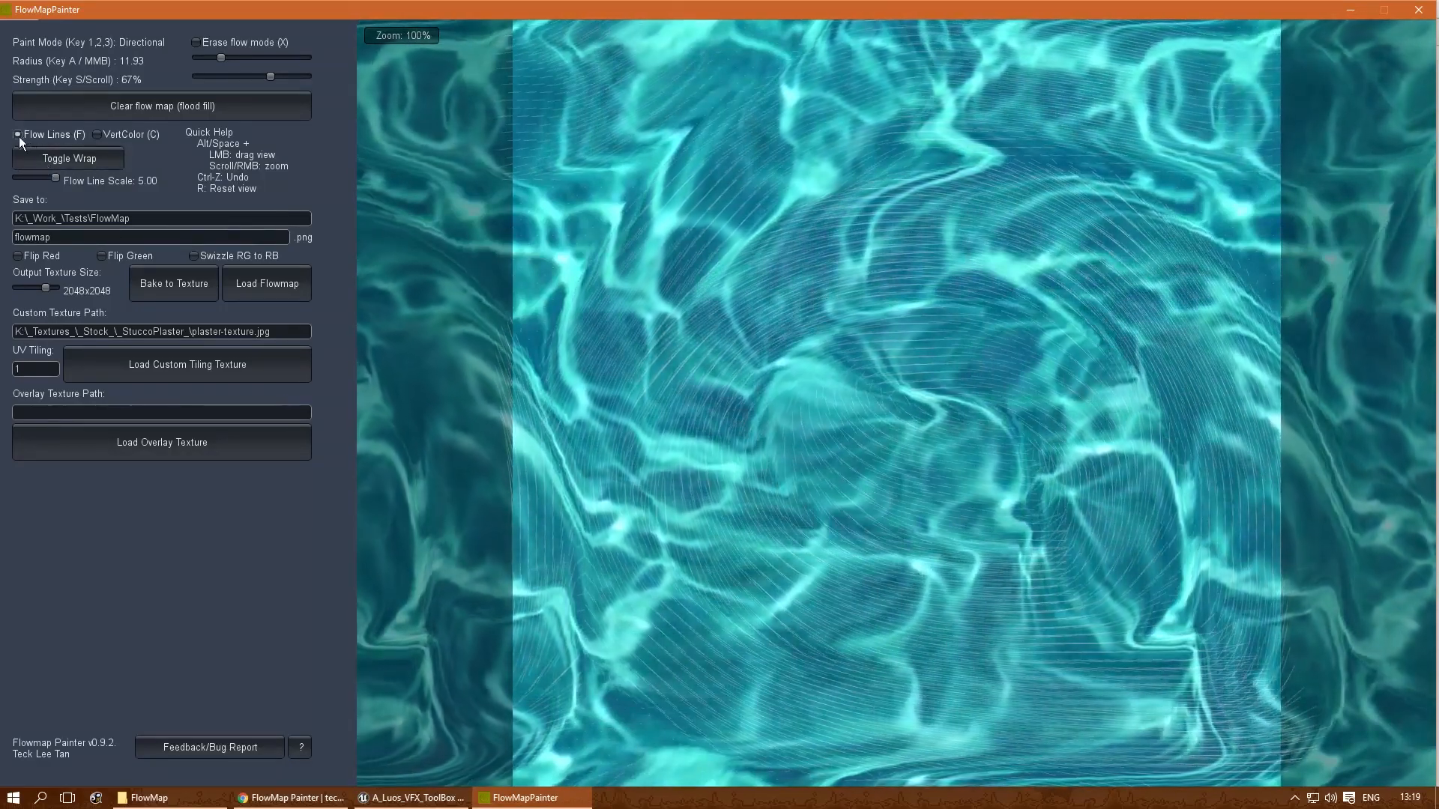
# - Turn off the flow lines display and bake the painted flow map to flowmap.png
pyautogui.click(17, 135)
pyautogui.click(16, 137)
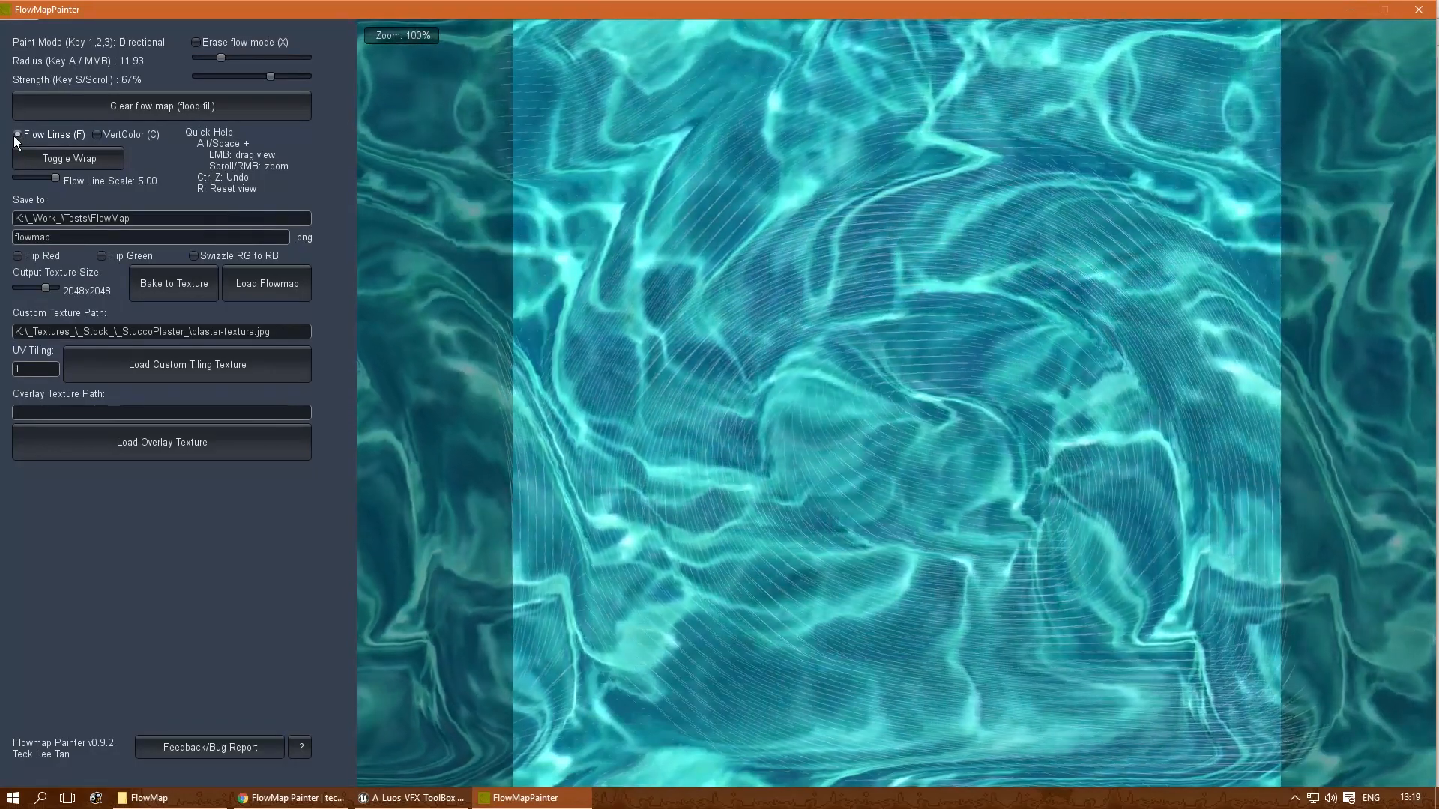
pyautogui.click(17, 135)
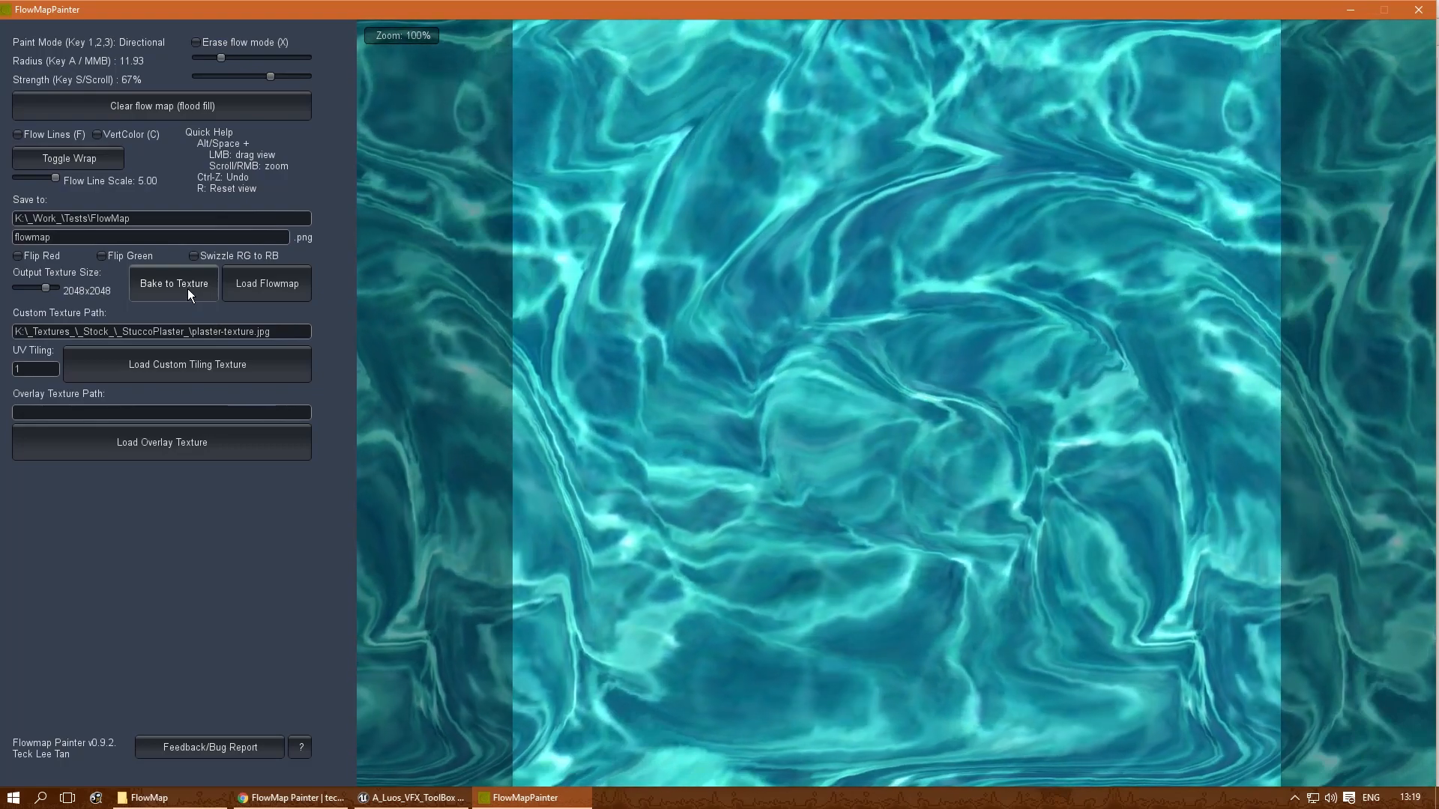
pyautogui.click(188, 290)
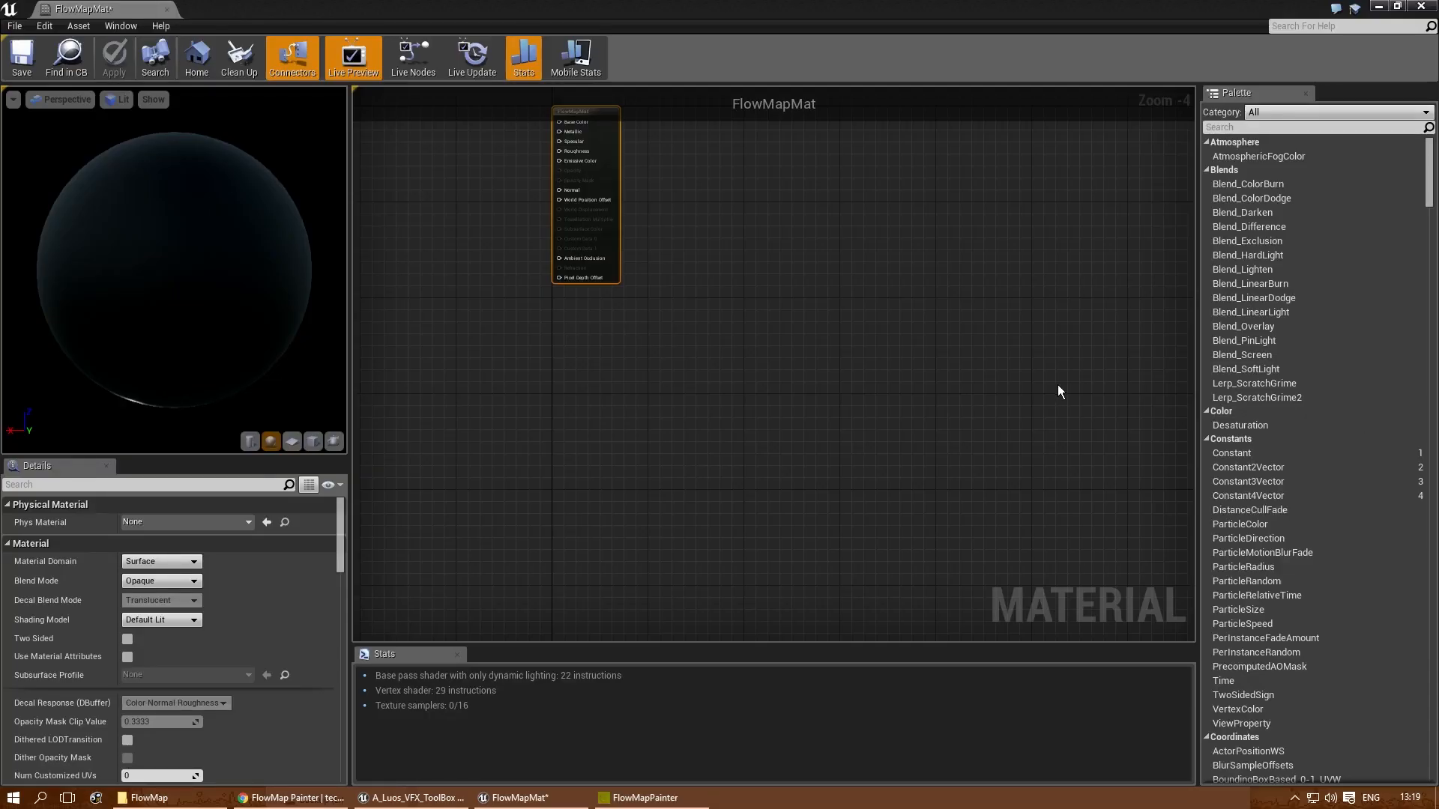
pyautogui.click(1063, 347)
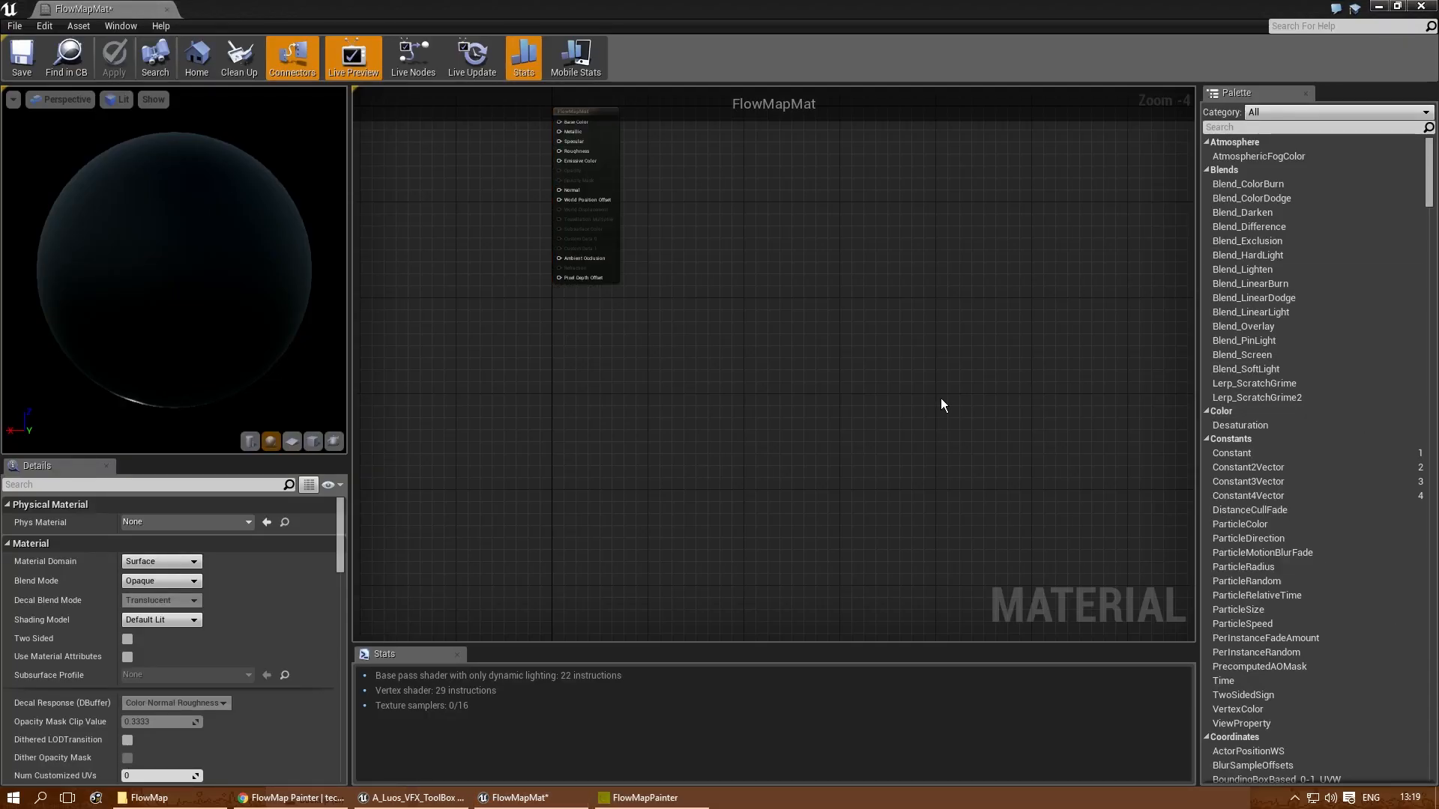
# - In Unreal Engine's Content Browser, import flowmap.png into the ZZ_Tests/FlowMap folder
pyautogui.moveTo(938, 398); pyautogui.dragTo(994, 491, button='right')
pyautogui.moveTo(362, 380); pyautogui.dragTo(637, 372, button='right')
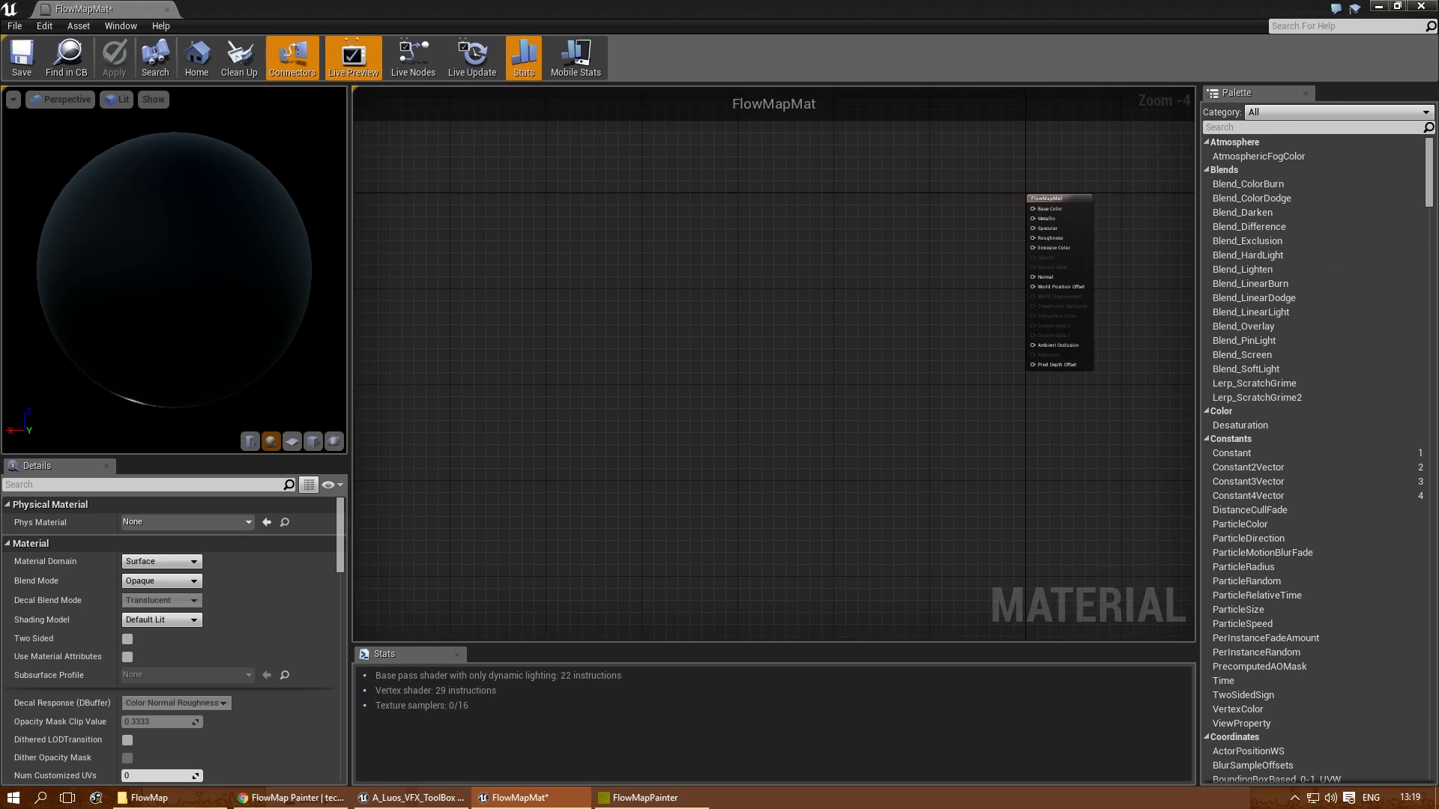
pyautogui.moveTo(1438, 195); pyautogui.dragTo(717, 170)
pyautogui.click(839, 393)
pyautogui.click(426, 185)
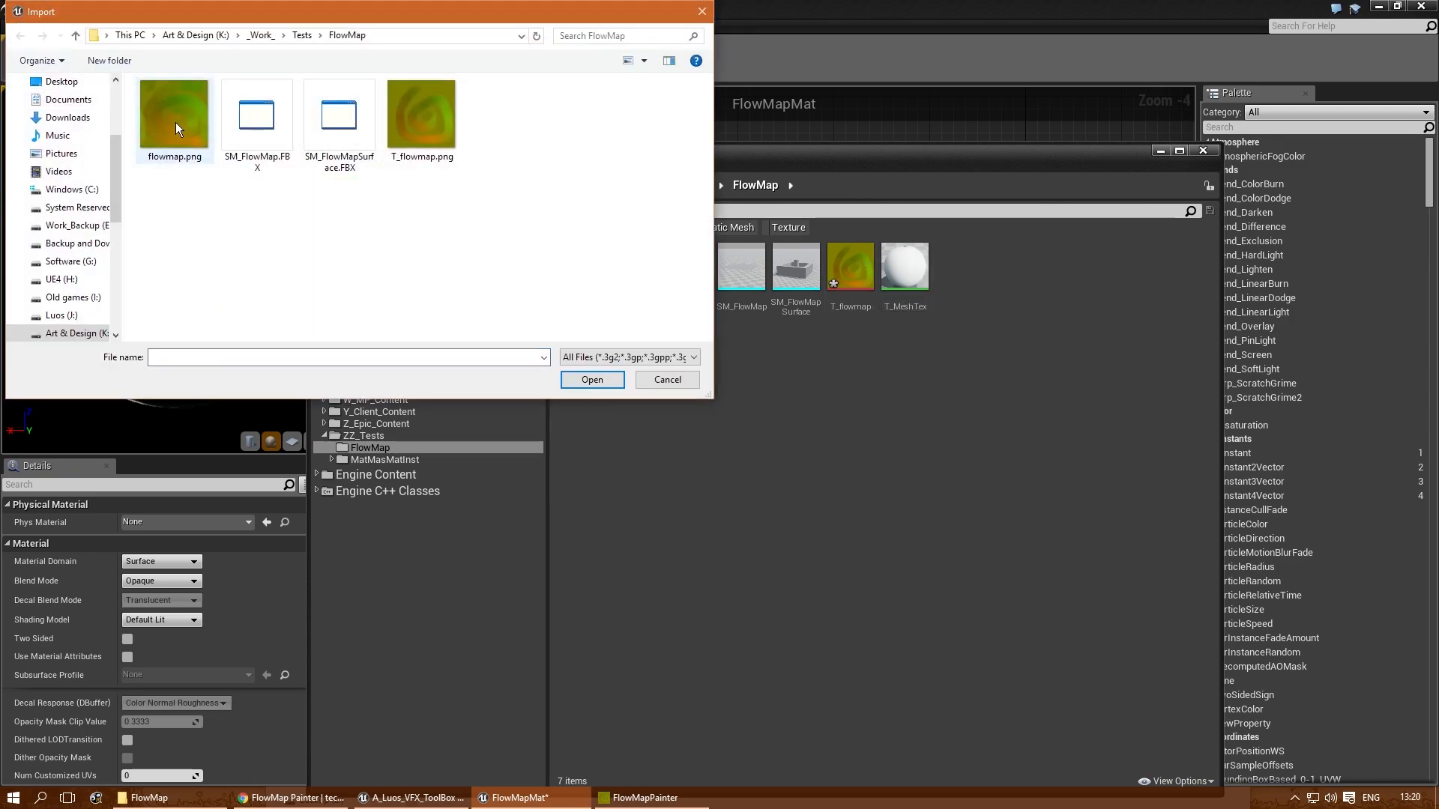
pyautogui.doubleClick(179, 109)
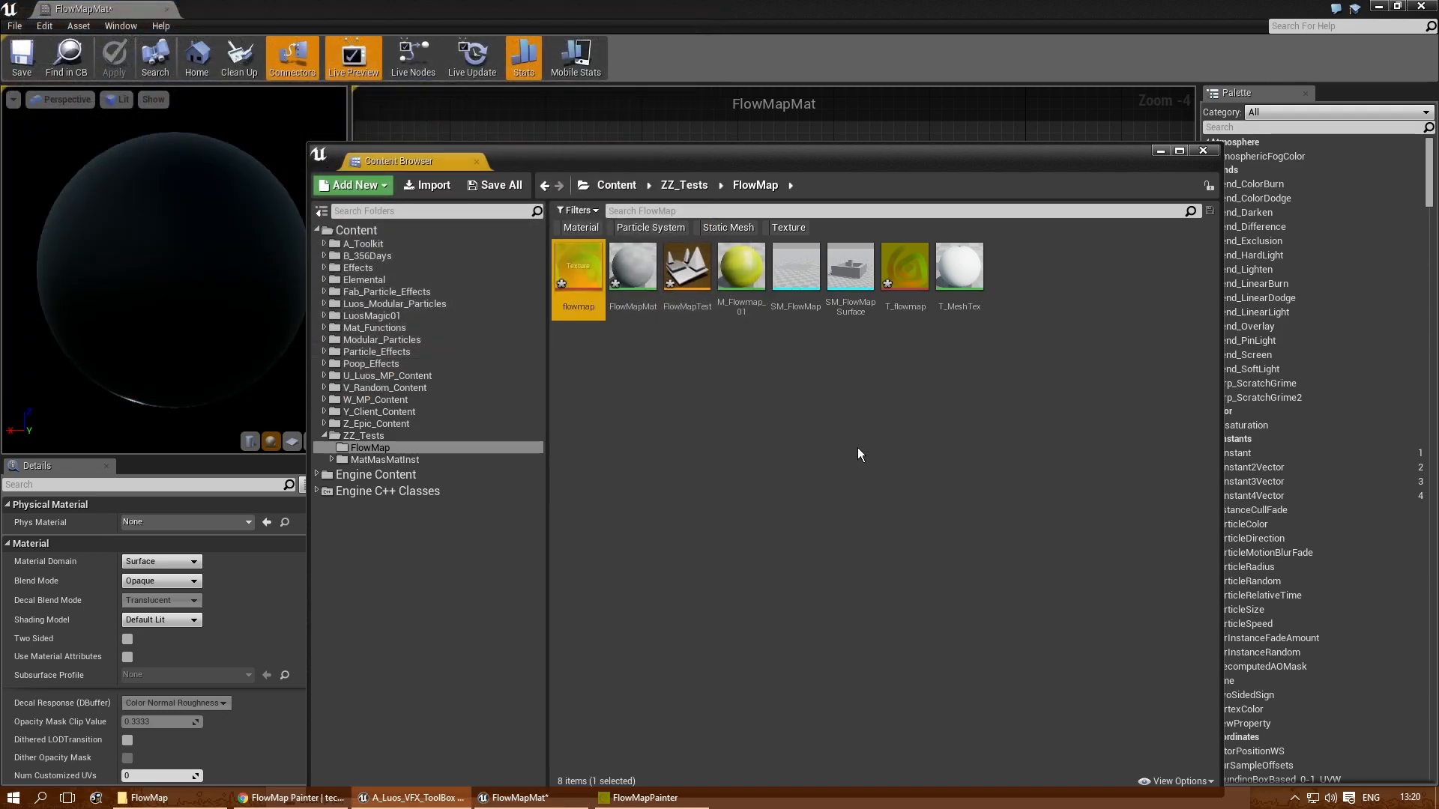
# - Add the imported flowmap texture to the FlowMapMat graph as a Texture Sample node
pyautogui.moveTo(694, 166); pyautogui.dragTo(780, 423)
pyautogui.moveTo(664, 523); pyautogui.dragTo(528, 356)
pyautogui.moveTo(711, 421); pyautogui.dragTo(728, 300)
pyautogui.click(1315, 286)
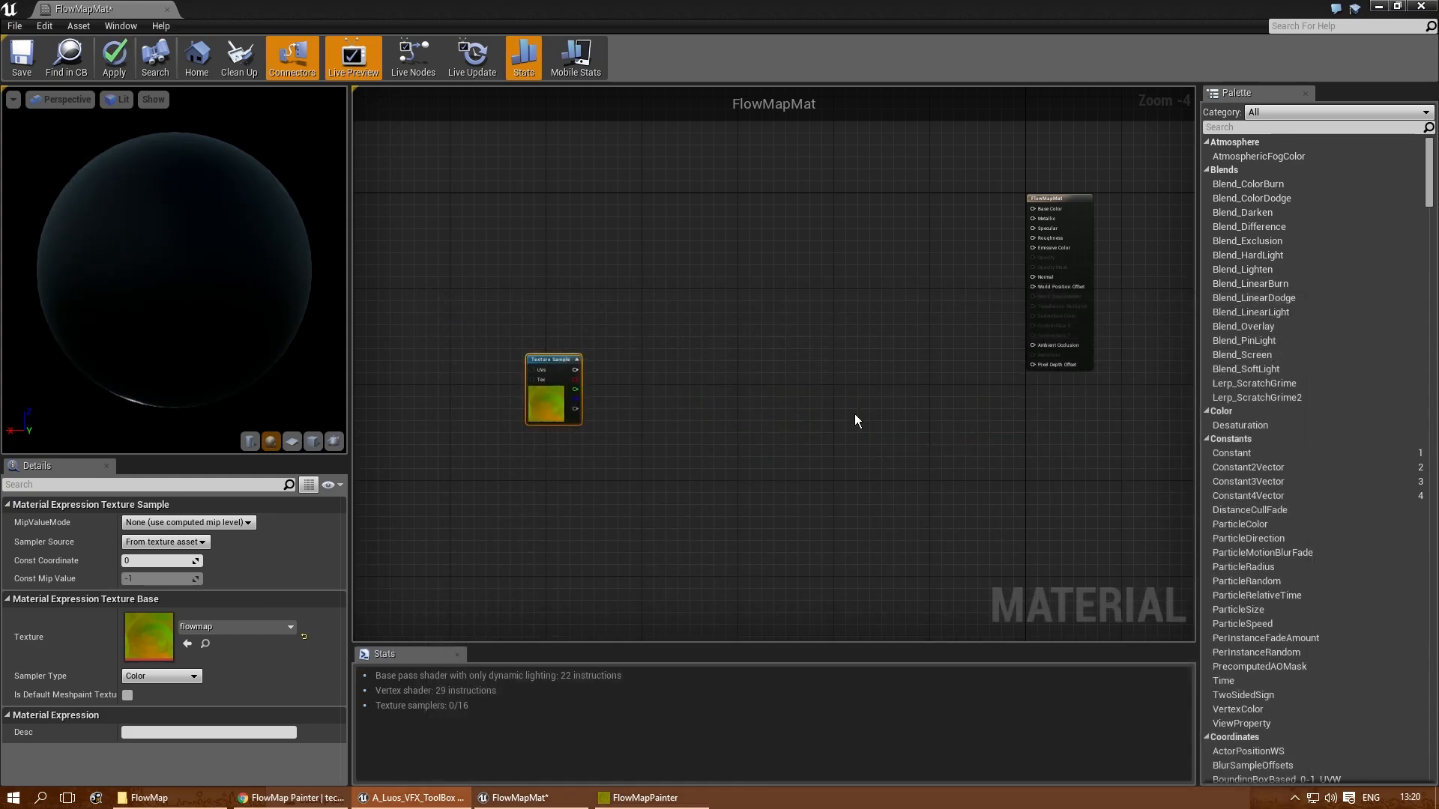
# - Add a ComponentMask node with the R and G channels beside the flowmap Texture Sample
pyautogui.moveTo(545, 406); pyautogui.dragTo(917, 380, button='right')
pyautogui.moveTo(910, 328); pyautogui.dragTo(569, 271)
pyautogui.moveTo(705, 349); pyautogui.dragTo(902, 449, button='right')
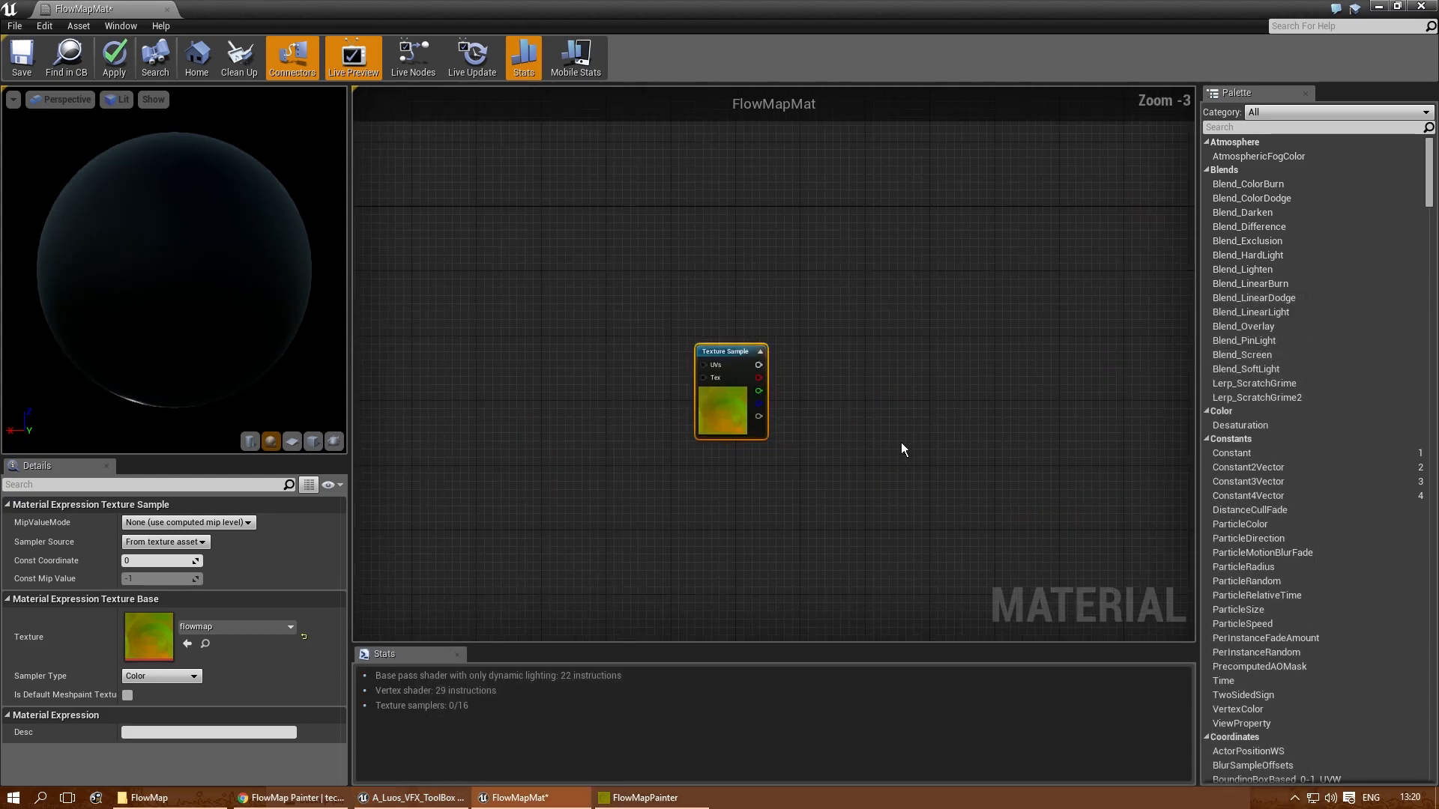
pyautogui.scroll(2, 904, 446)
pyautogui.moveTo(1010, 404); pyautogui.dragTo(884, 378, button='right')
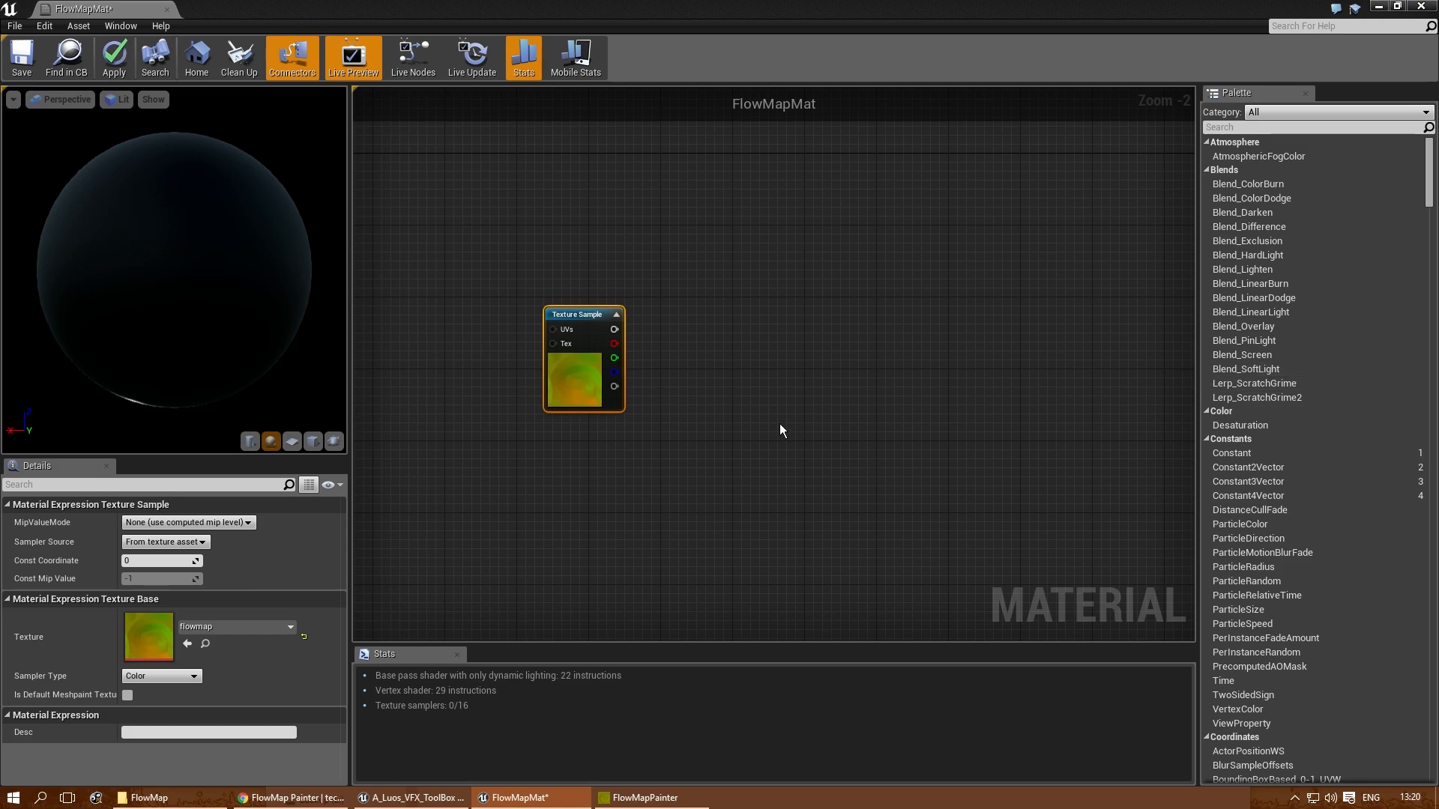
pyautogui.scroll(1, 651, 358)
pyautogui.moveTo(586, 299); pyautogui.dragTo(524, 310)
pyautogui.scroll(1, 580, 353)
pyautogui.moveTo(602, 350); pyautogui.dragTo(619, 330, button='right')
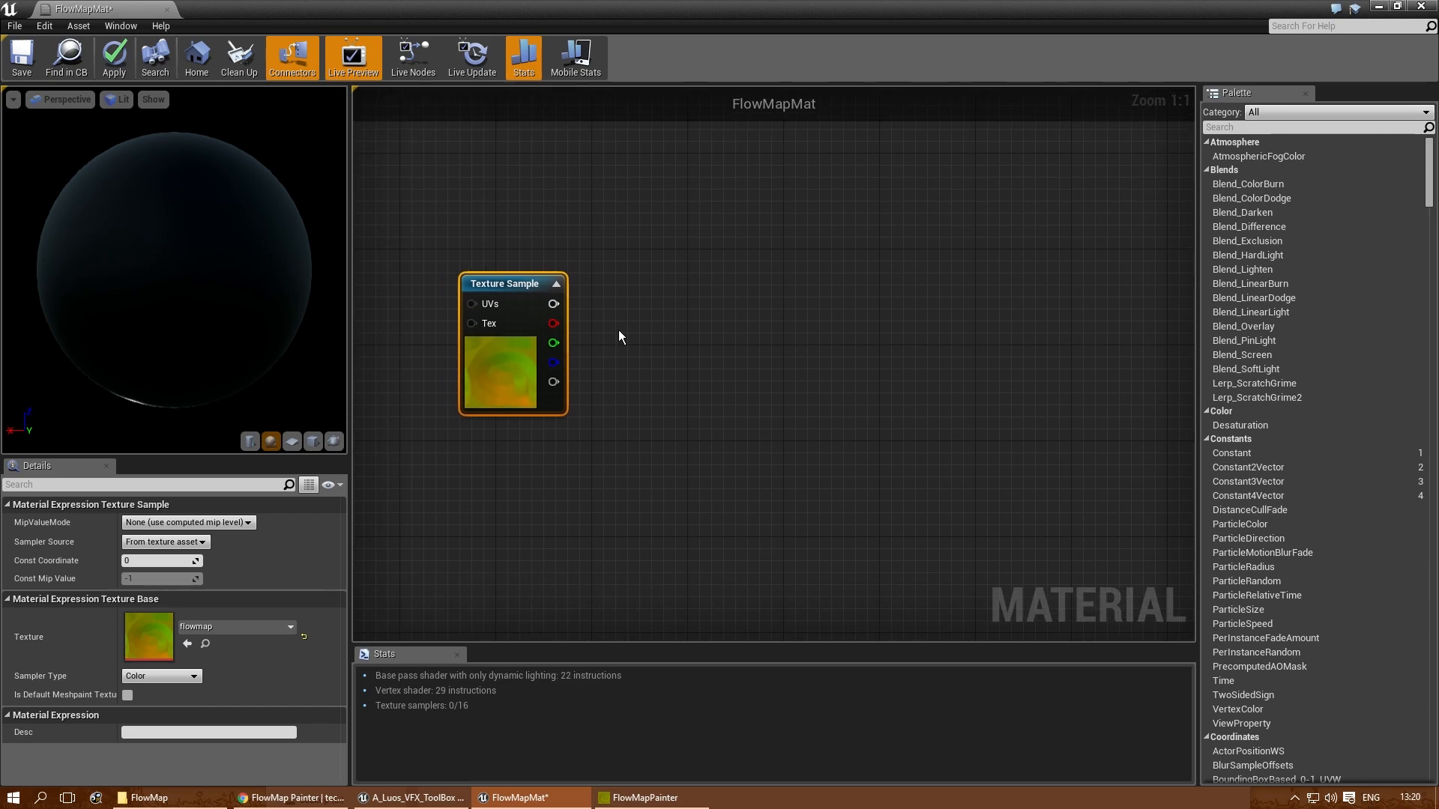
pyautogui.rightClick(618, 325)
pyautogui.write('comp')
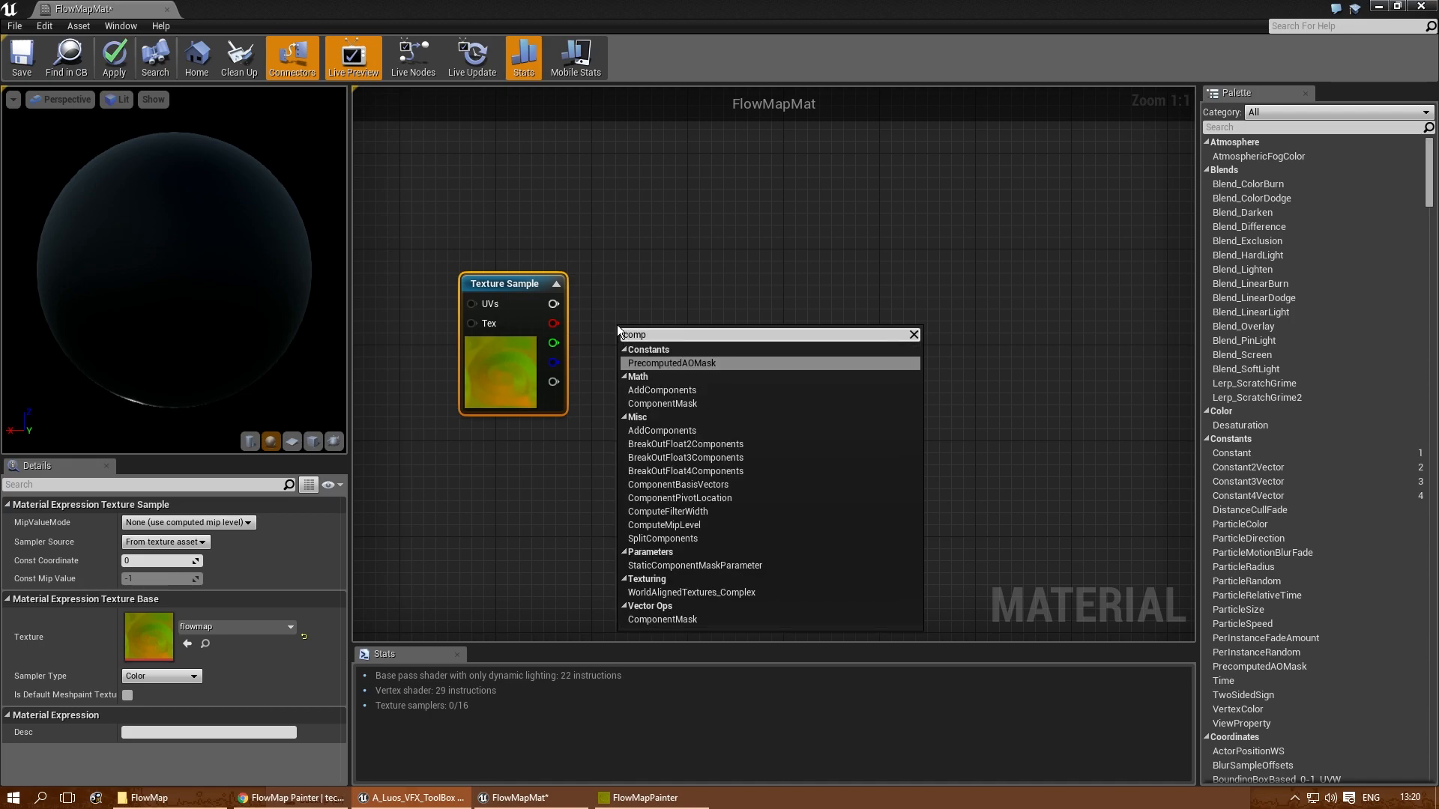
pyautogui.click(674, 403)
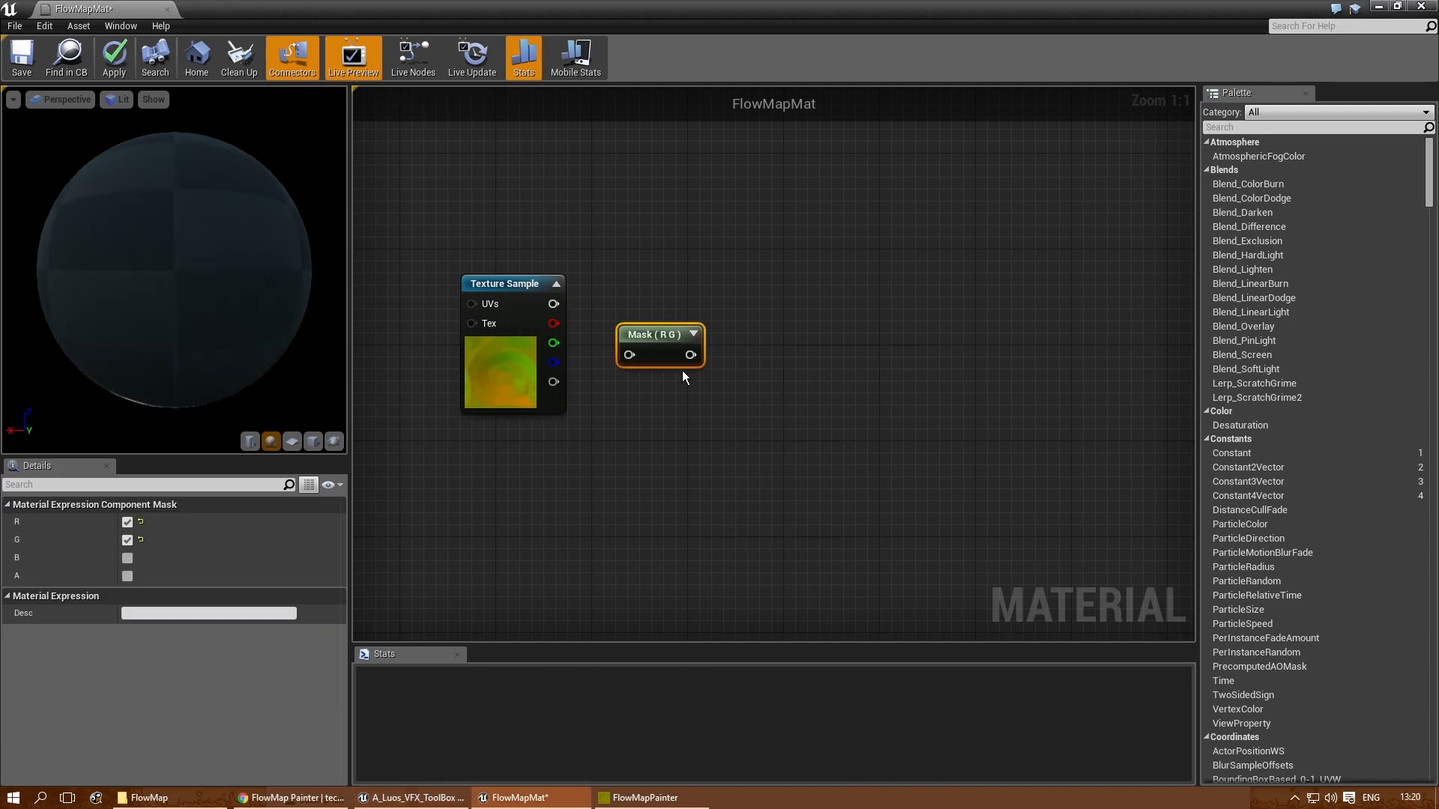
# - Connect the Texture Sample's combined colour output to the R G mask and align the mask beside it
pyautogui.moveTo(654, 334); pyautogui.dragTo(674, 280)
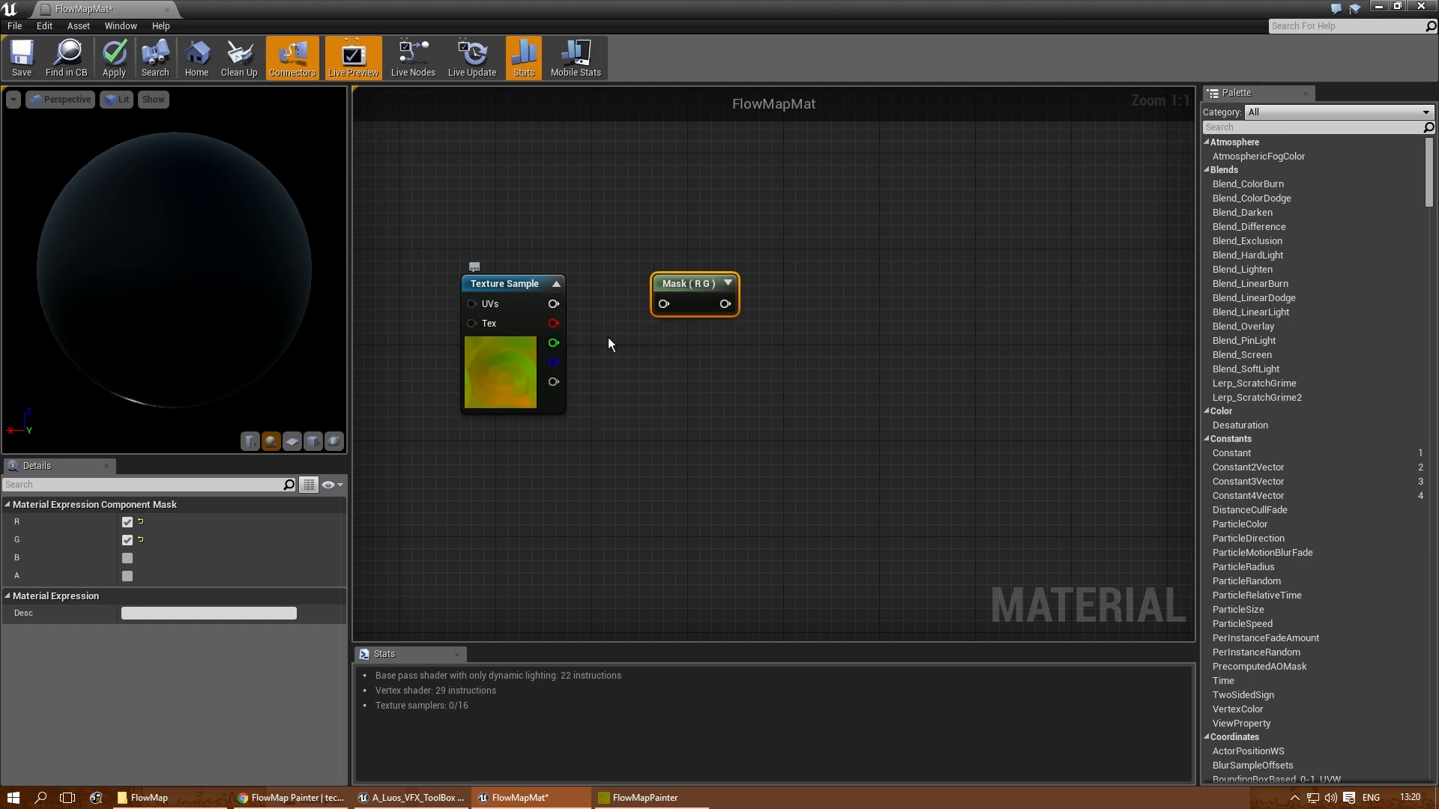
pyautogui.moveTo(680, 285); pyautogui.dragTo(656, 285)
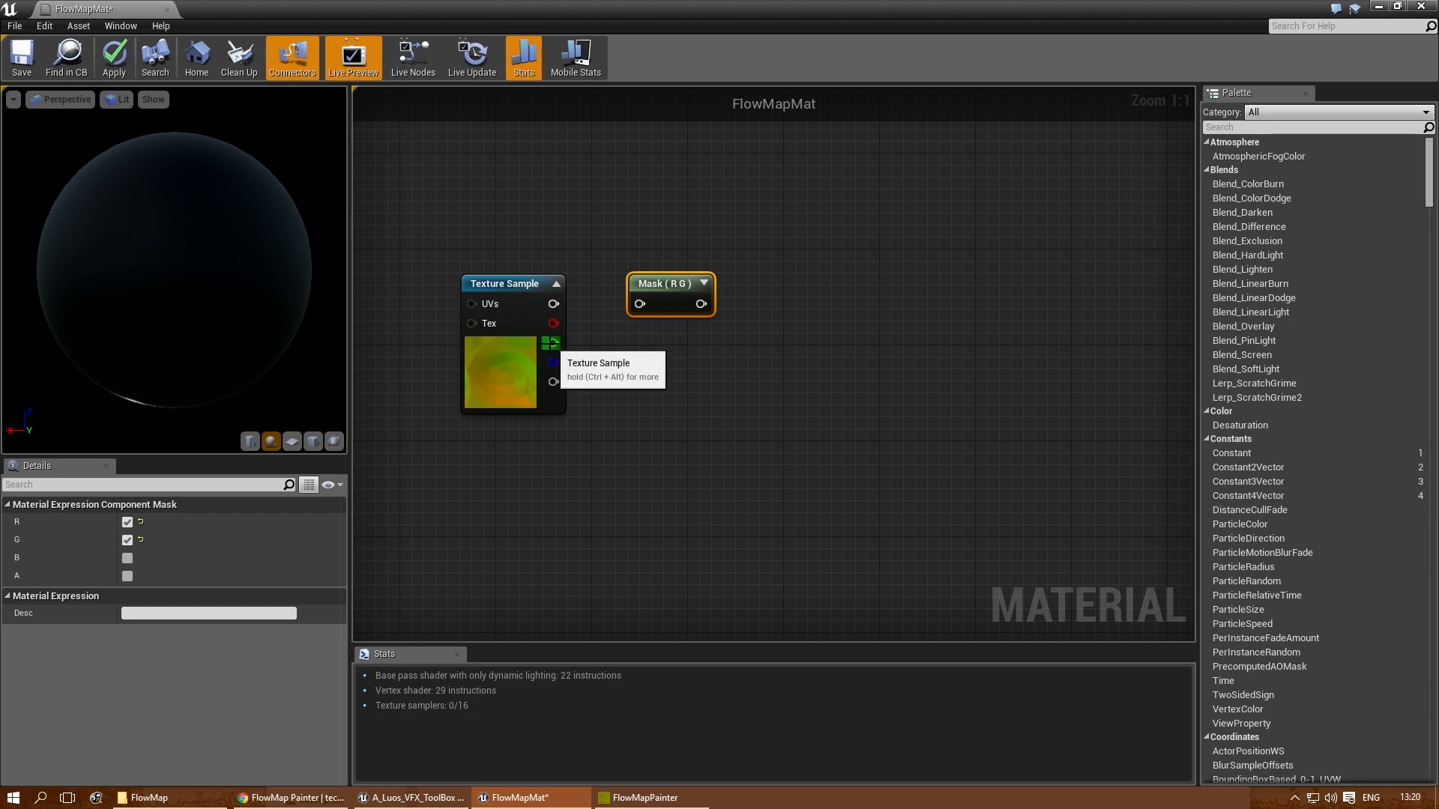
pyautogui.moveTo(556, 324); pyautogui.dragTo(639, 304)
pyautogui.click(605, 293)
pyautogui.click(679, 284)
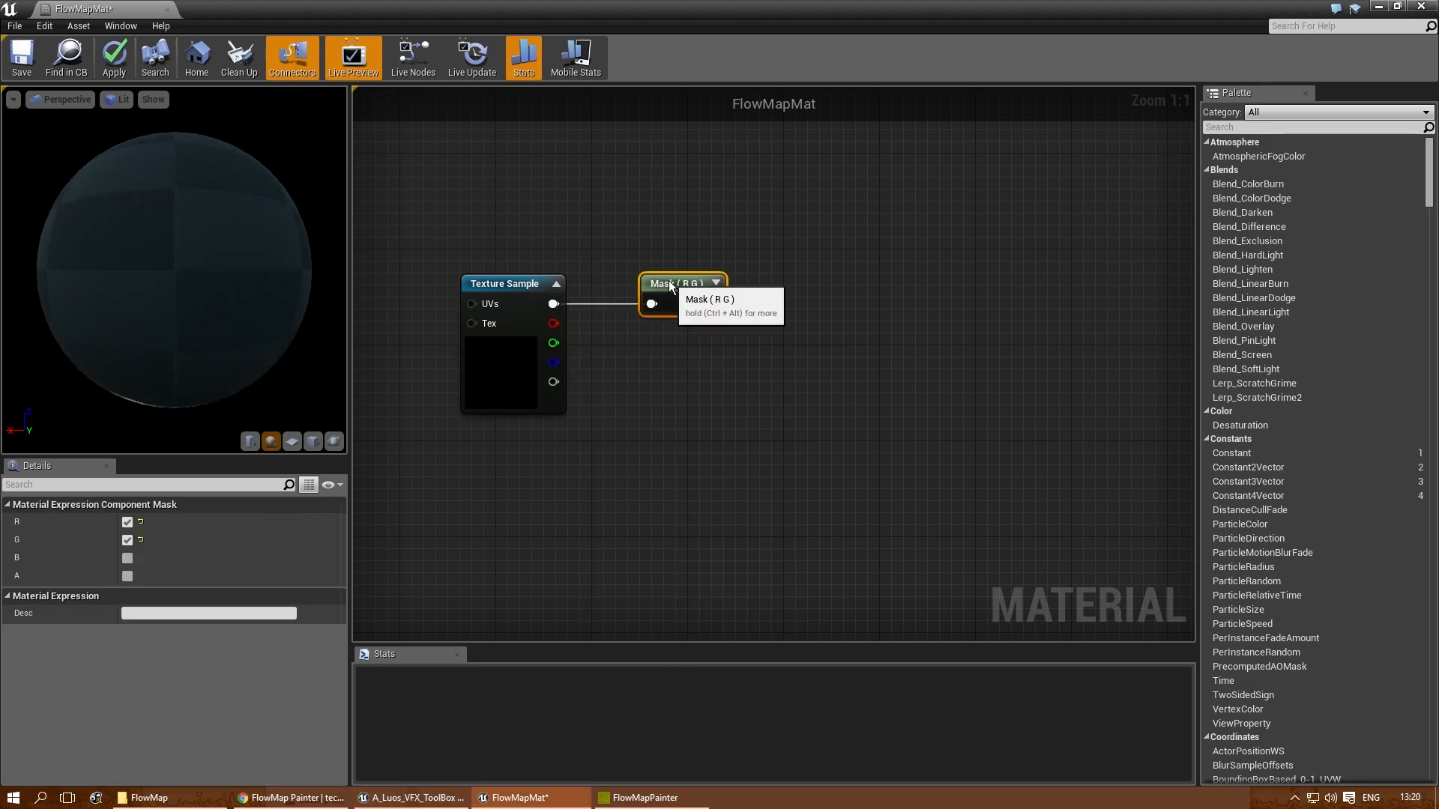
# - Add a Subtract node after the mask and connect the mask's output to its A input
pyautogui.moveTo(871, 321); pyautogui.dragTo(806, 322, button='right')
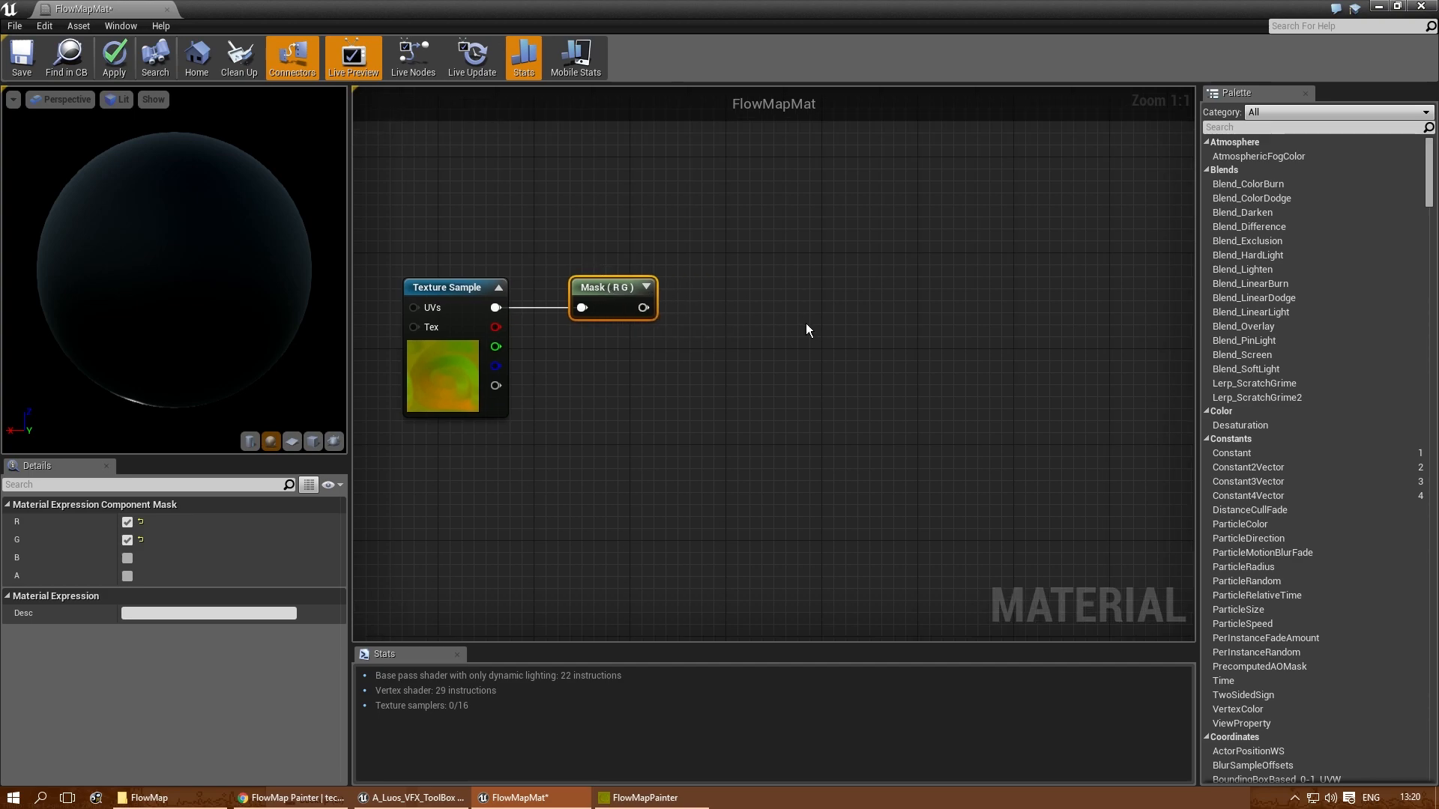
pyautogui.rightClick(785, 321)
pyautogui.write('substr')
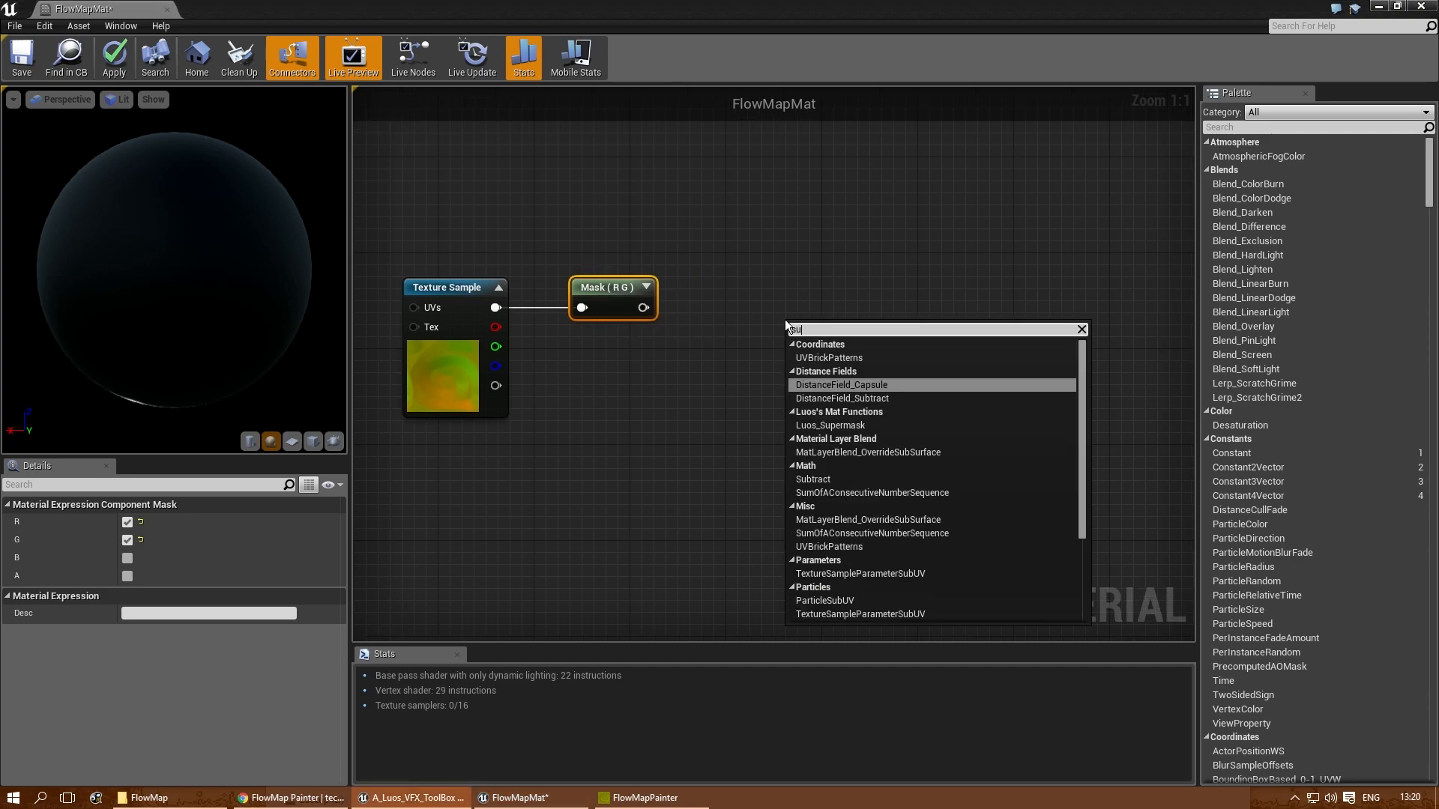
pyautogui.press('BackSpace')
pyautogui.press('BackSpace')
pyautogui.press('BackSpace')
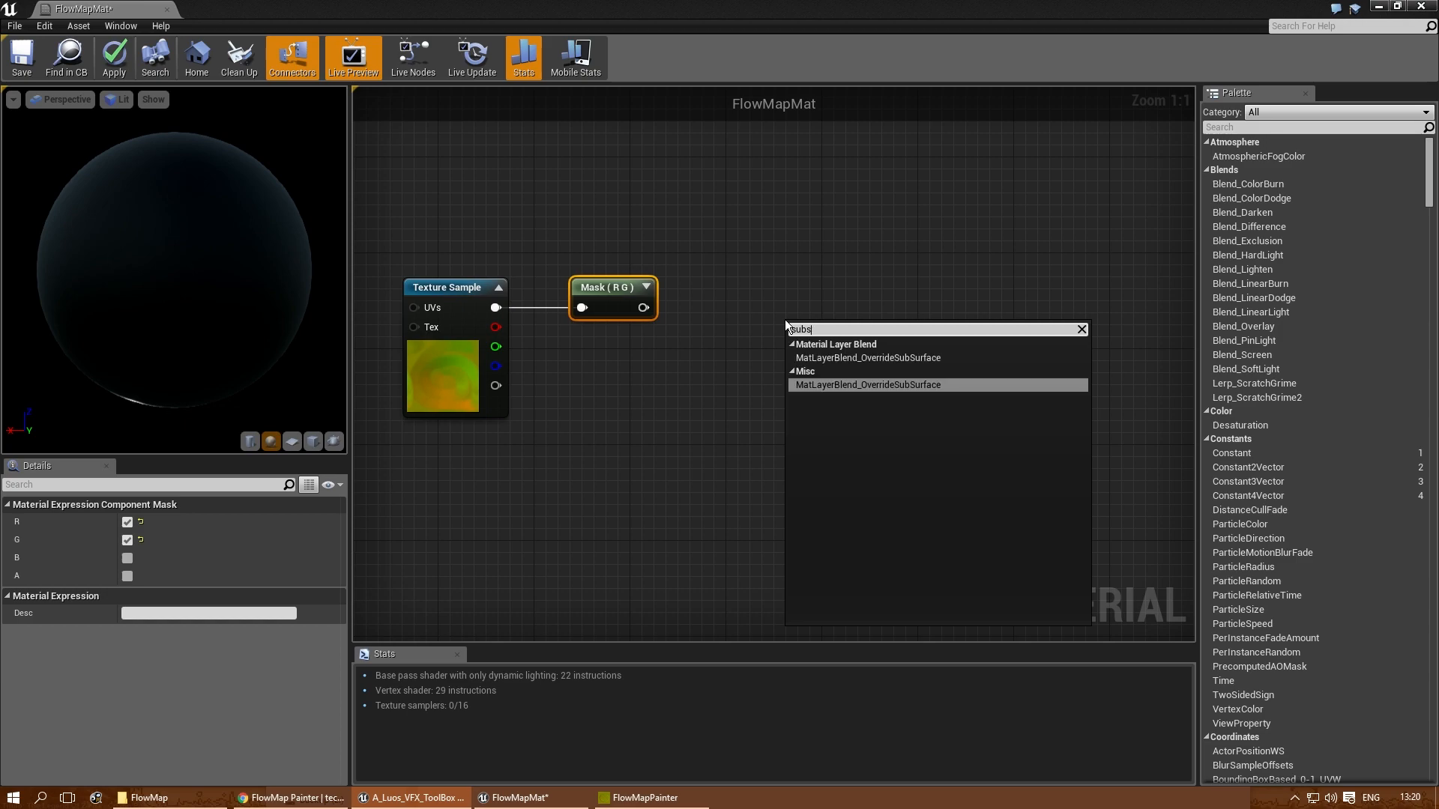
pyautogui.write('t')
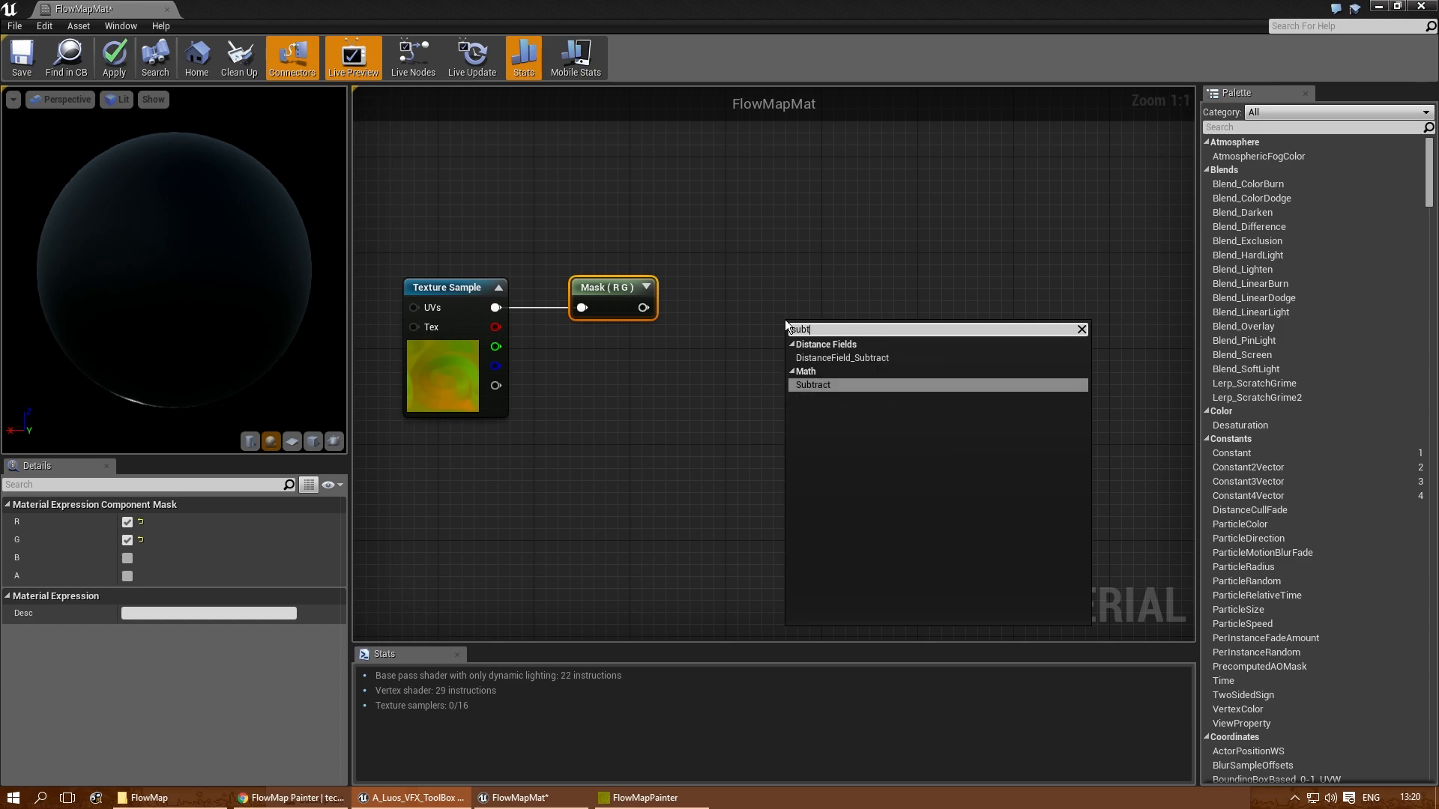
pyautogui.click(877, 384)
pyautogui.moveTo(847, 378); pyautogui.dragTo(811, 338)
pyautogui.moveTo(638, 311); pyautogui.dragTo(753, 292)
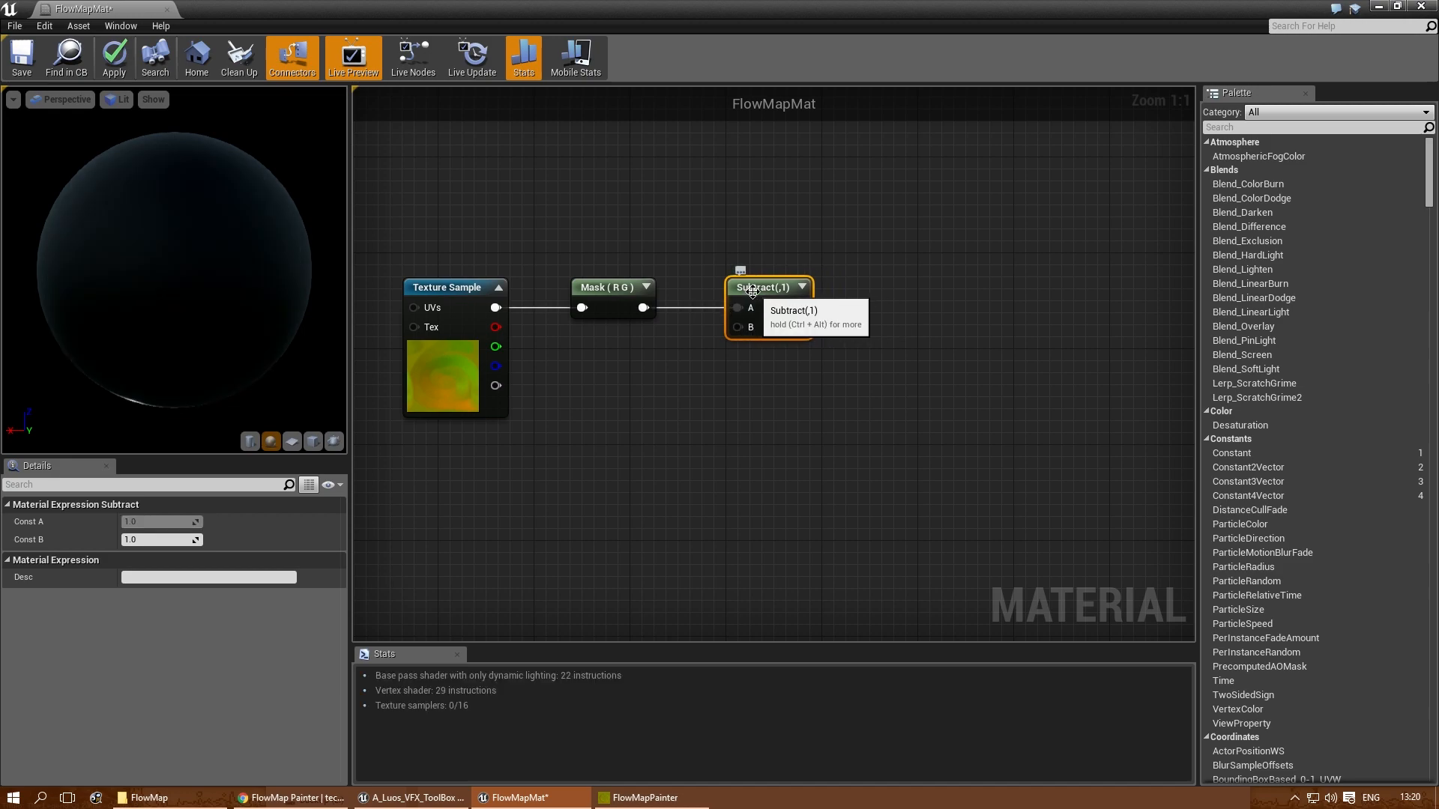
# - Start previewing the Subtract node and change the preview mesh to a plane
pyautogui.rightClick(754, 291)
pyautogui.click(787, 294)
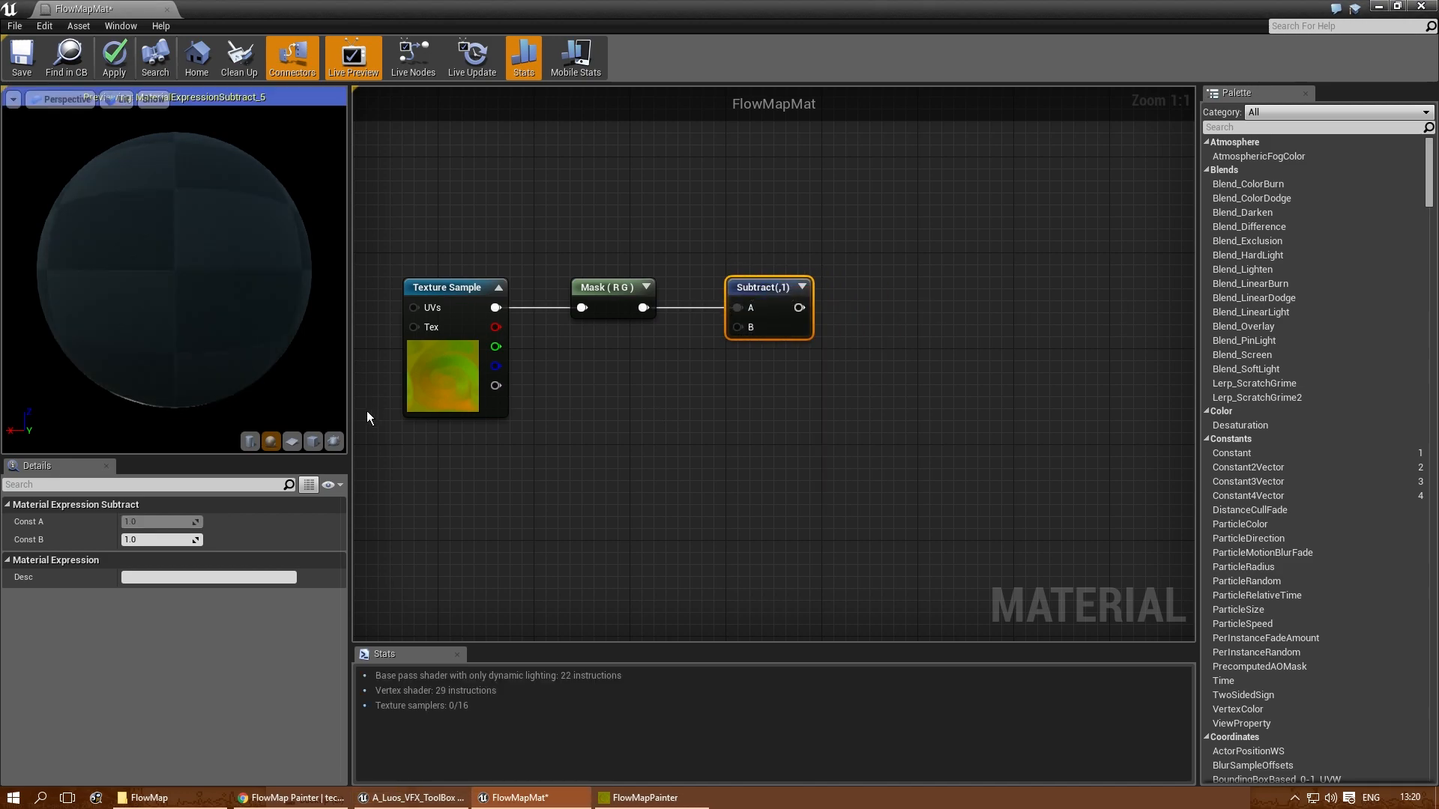
pyautogui.click(292, 441)
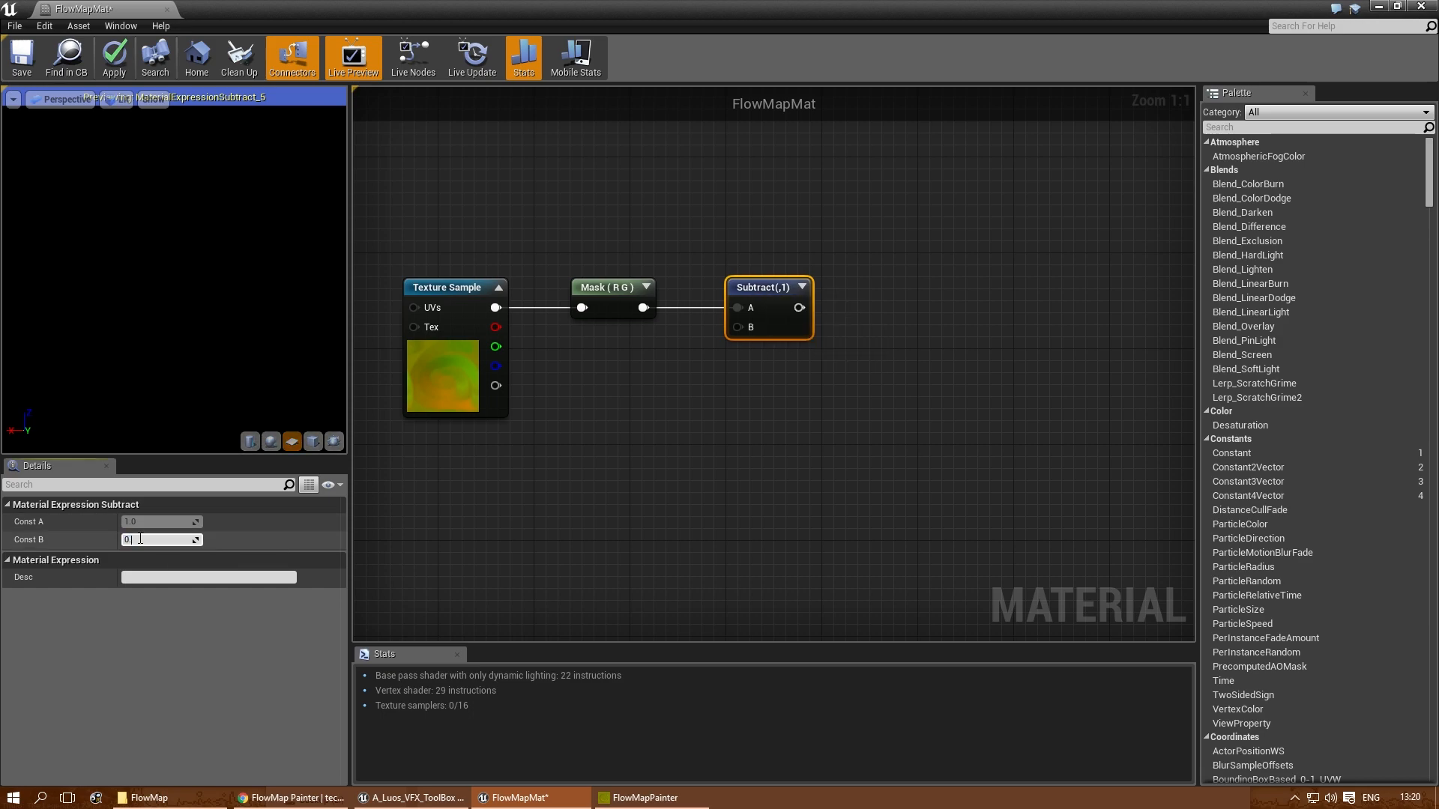
# - Try 0.5 as the Subtract node's Const B, set it to 0, and check the plane preview
pyautogui.write('.5')
pyautogui.press('Return')
pyautogui.write('0')
pyautogui.press('Return')
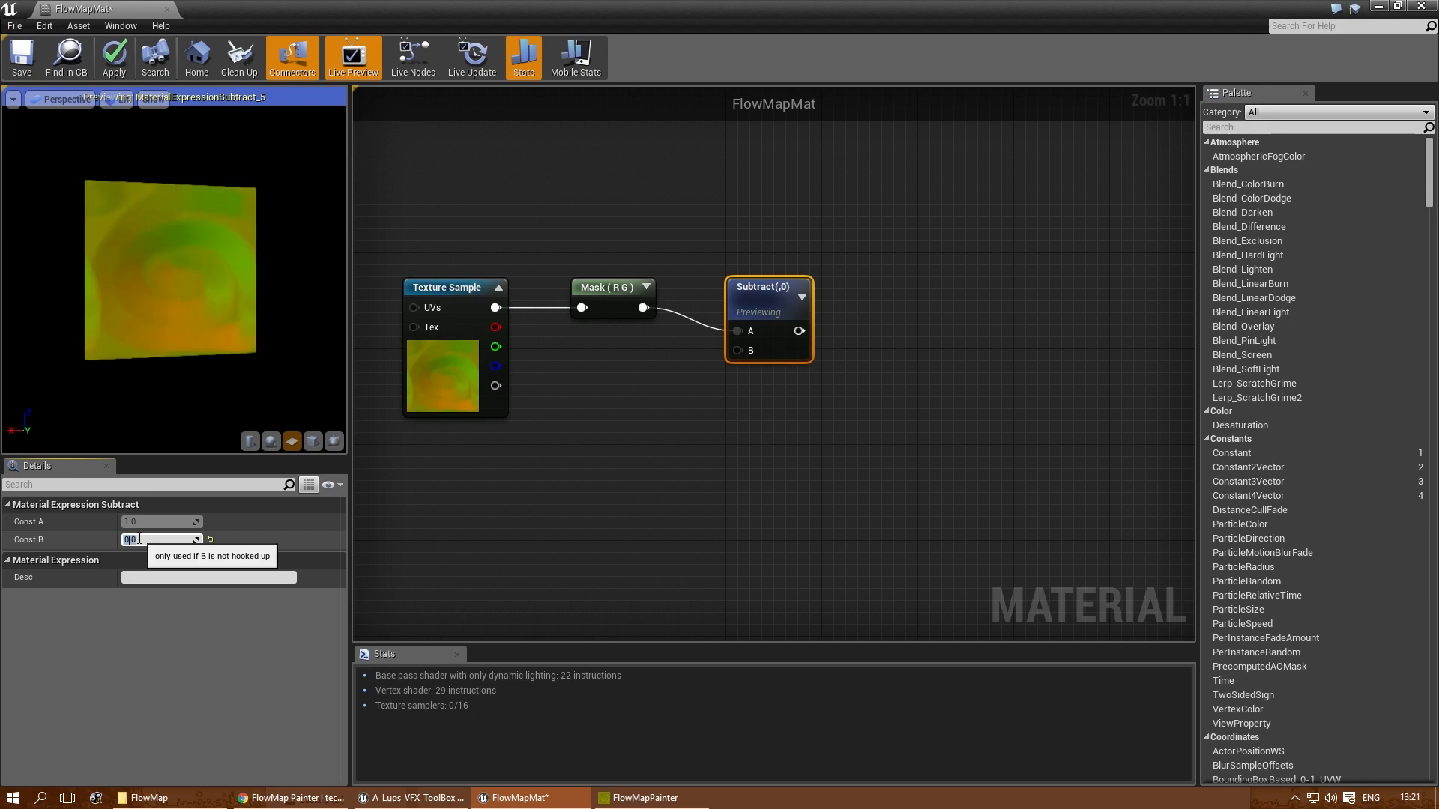
pyautogui.moveTo(194, 256); pyautogui.dragTo(170, 257)
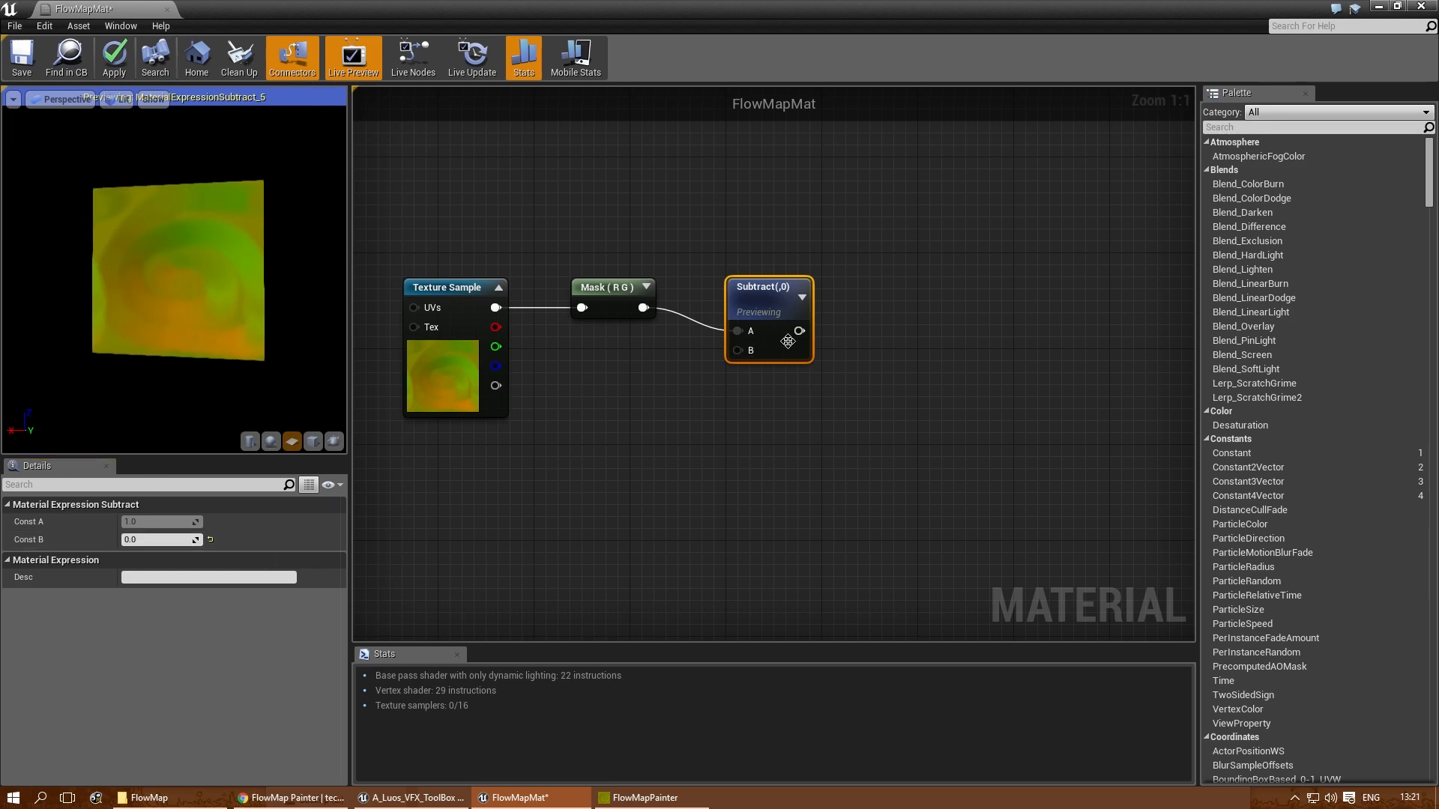
# - Align the Subtract node with the mask and give it the description "Change this"
pyautogui.moveTo(767, 287); pyautogui.dragTo(744, 263)
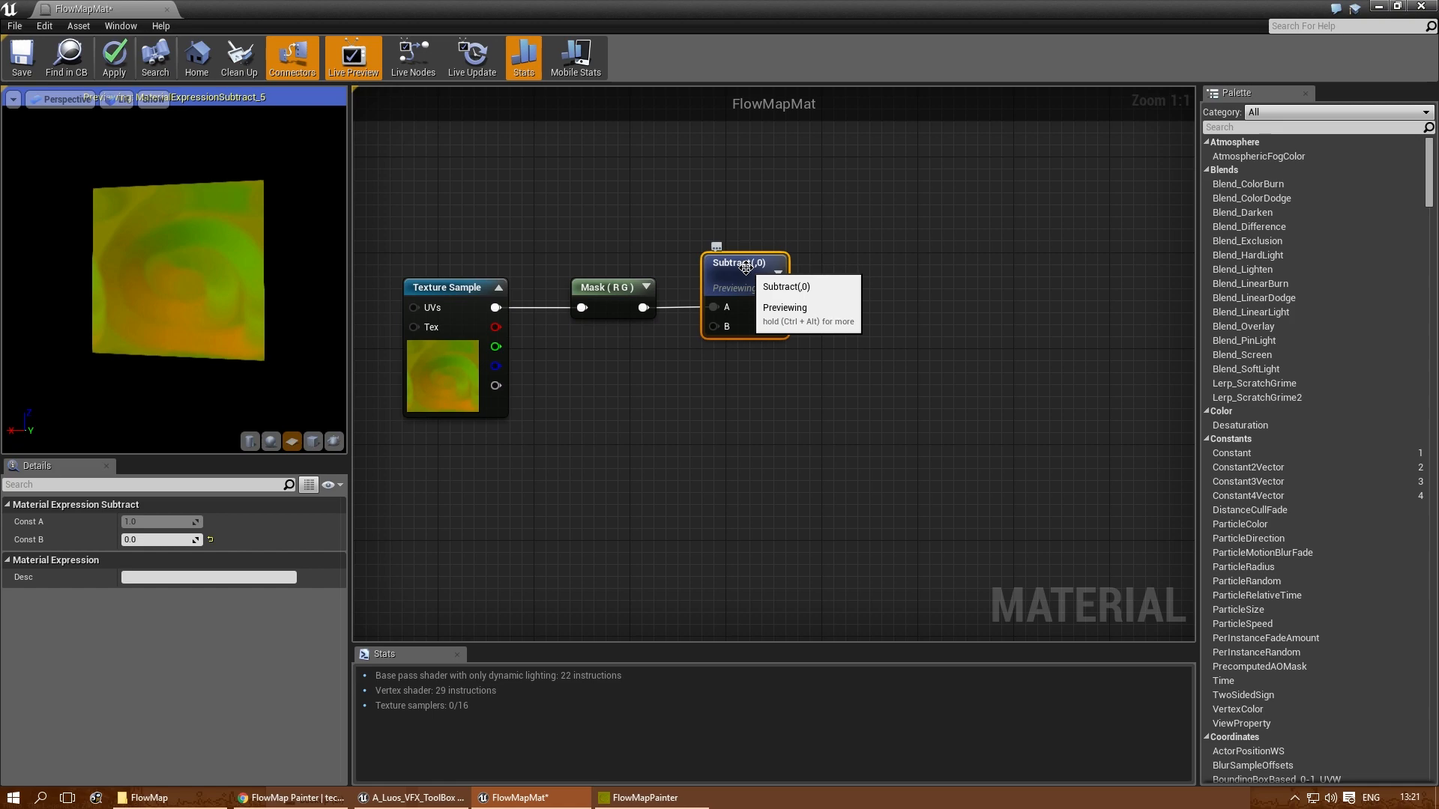
pyautogui.click(178, 578)
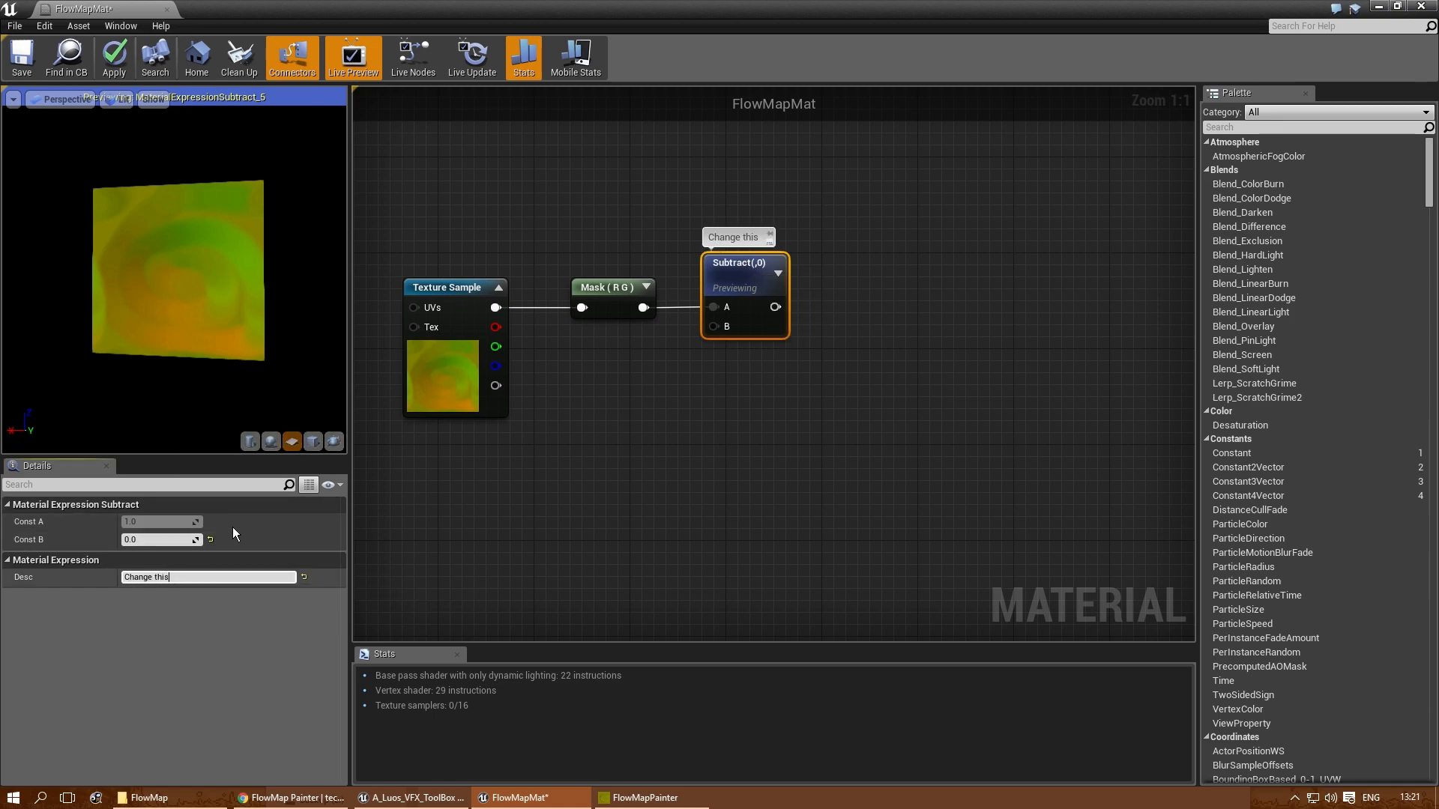
pyautogui.click(793, 447)
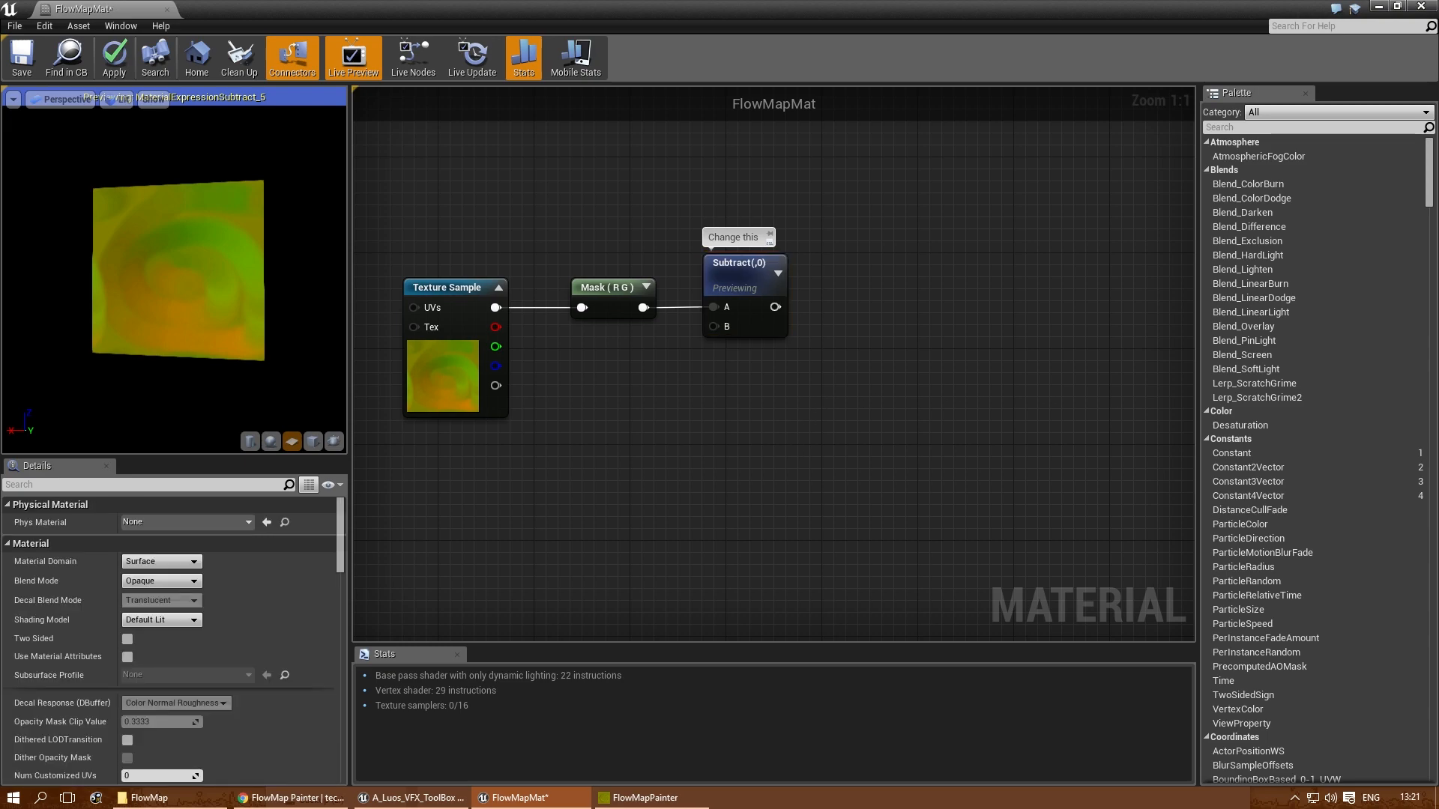
# - Find the FlowMaps function among the Texturing functions and place it after the Subtract node
pyautogui.scroll(-3, 933, 386)
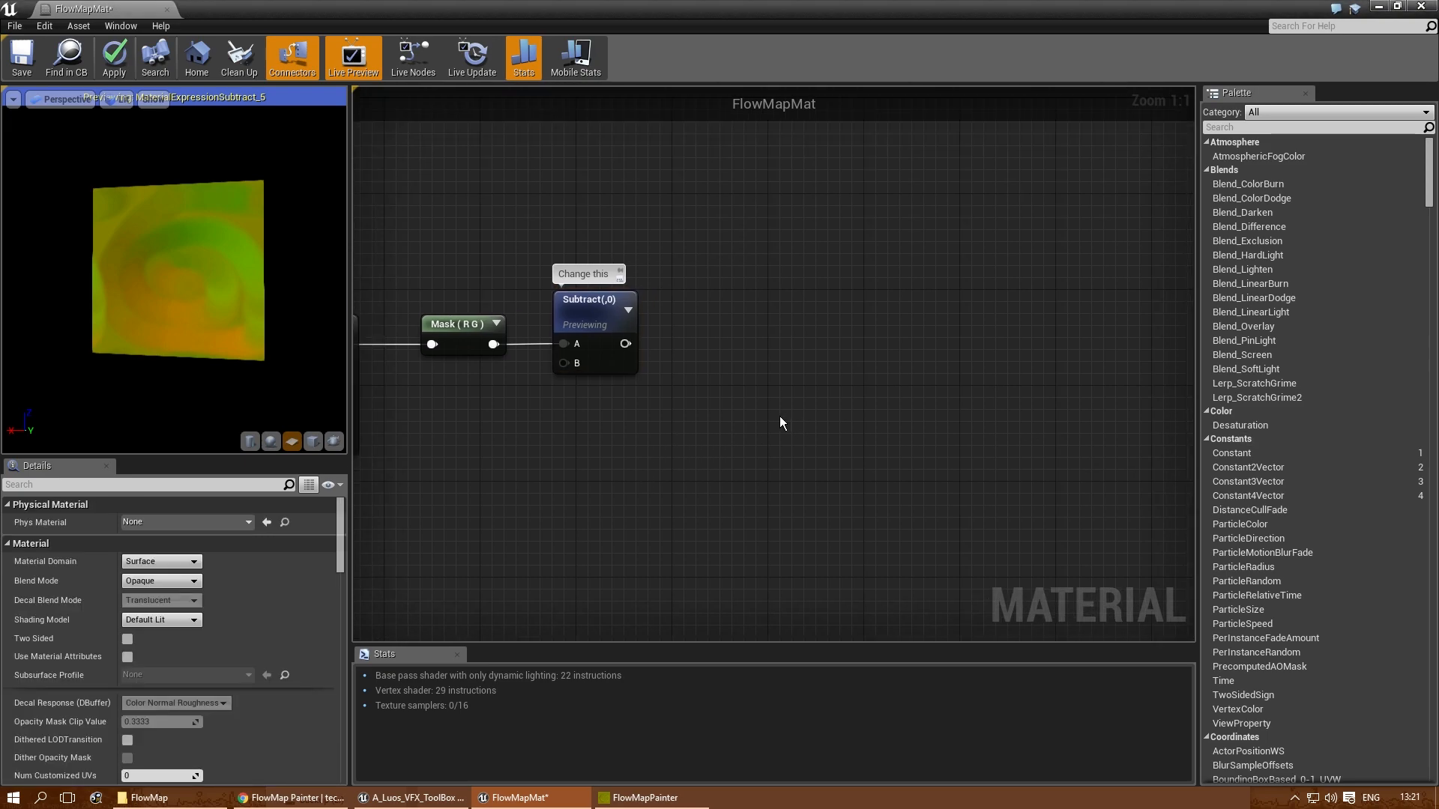
pyautogui.moveTo(514, 221); pyautogui.dragTo(610, 291)
pyautogui.click(785, 328)
pyautogui.scroll(2, 781, 329)
pyautogui.moveTo(772, 301); pyautogui.dragTo(799, 322, button='right')
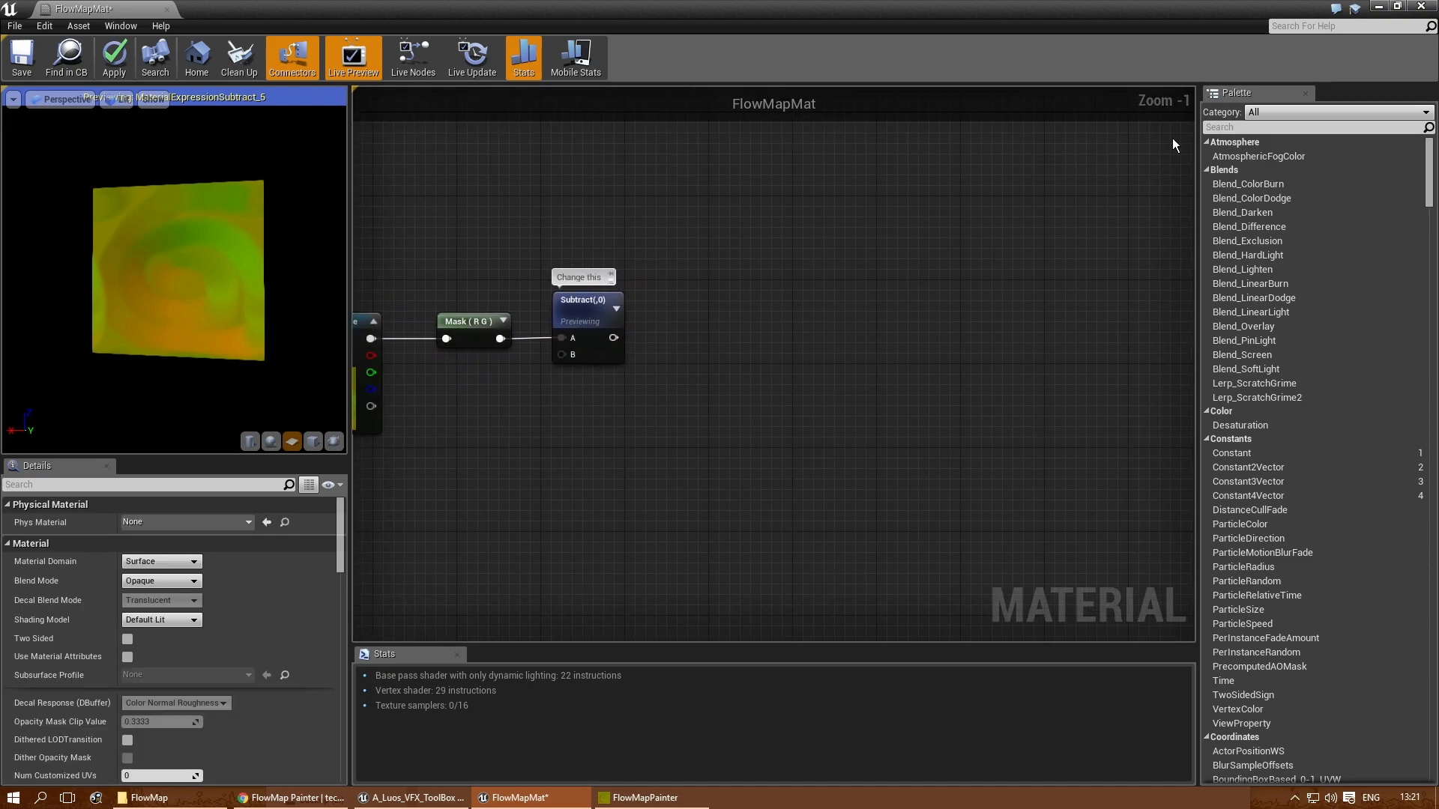
pyautogui.click(1222, 127)
pyautogui.write('flow')
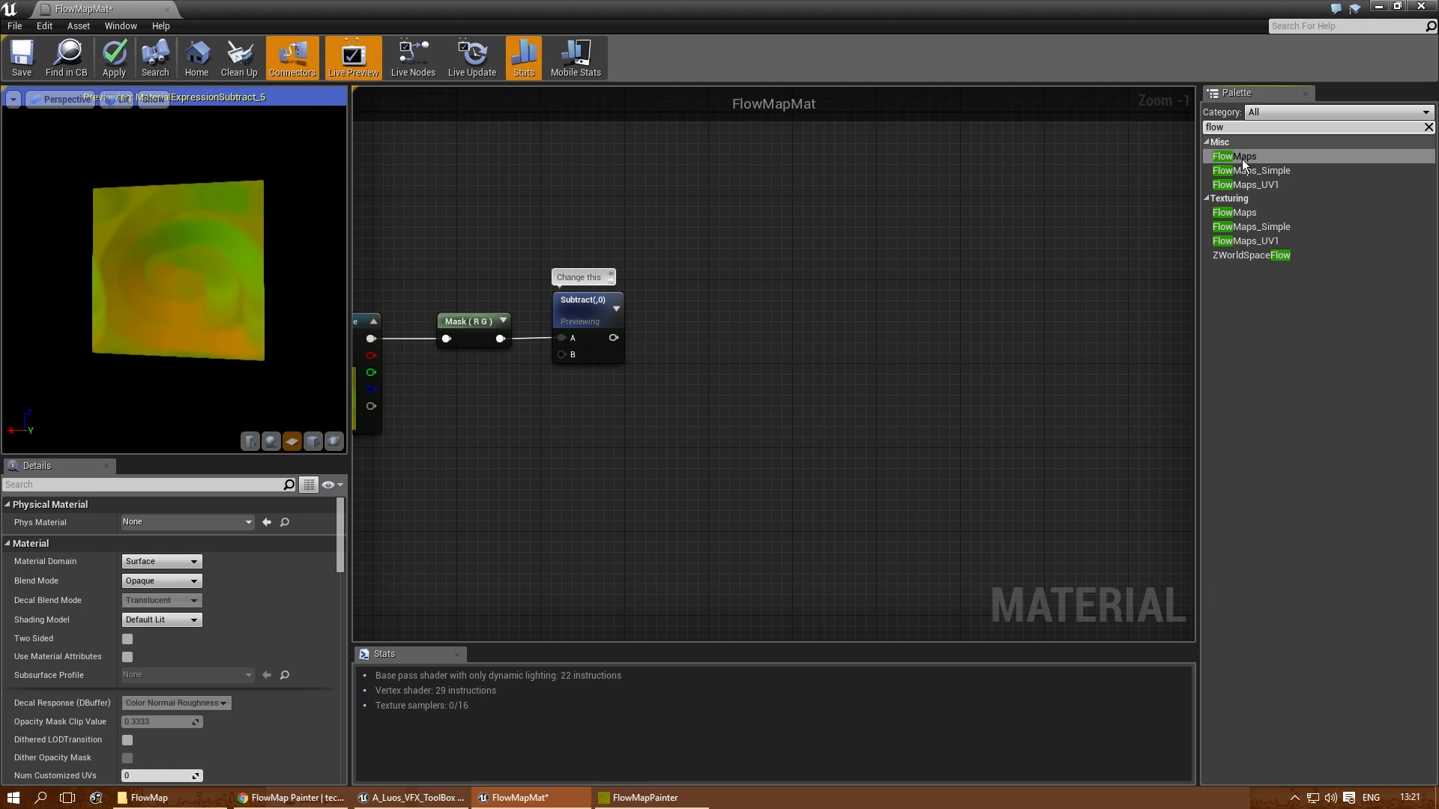
pyautogui.moveTo(1234, 213); pyautogui.dragTo(820, 312)
pyautogui.moveTo(569, 432); pyautogui.dragTo(694, 438, button='right')
pyautogui.scroll(1, 784, 403)
pyautogui.moveTo(772, 402); pyautogui.dragTo(777, 359, button='right')
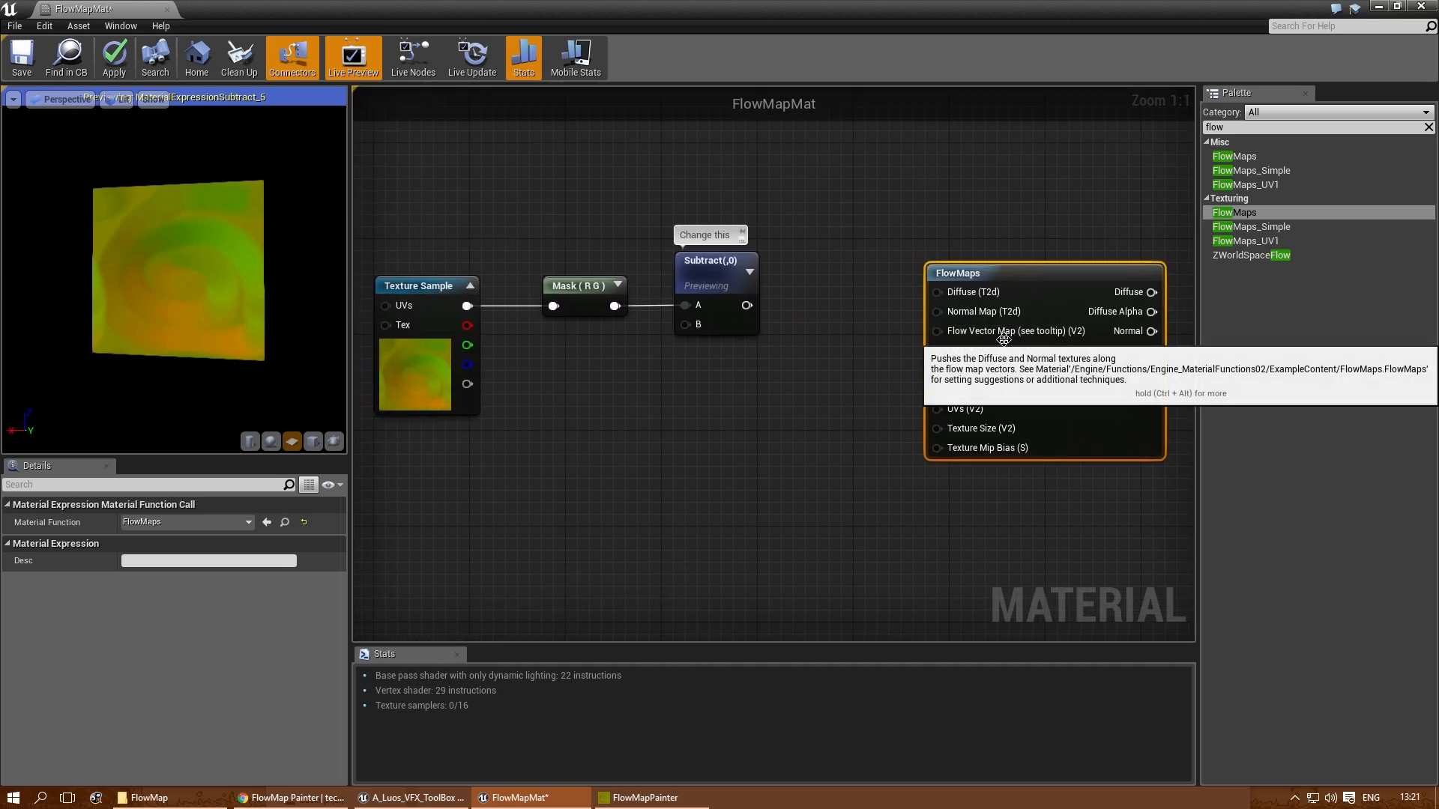
# - Connect the Subtract node's output to the FlowMaps node's Flow Vector Map input and line up the FlowMaps node with it
pyautogui.moveTo(742, 308); pyautogui.dragTo(937, 330)
pyautogui.moveTo(1015, 251); pyautogui.dragTo(1014, 250)
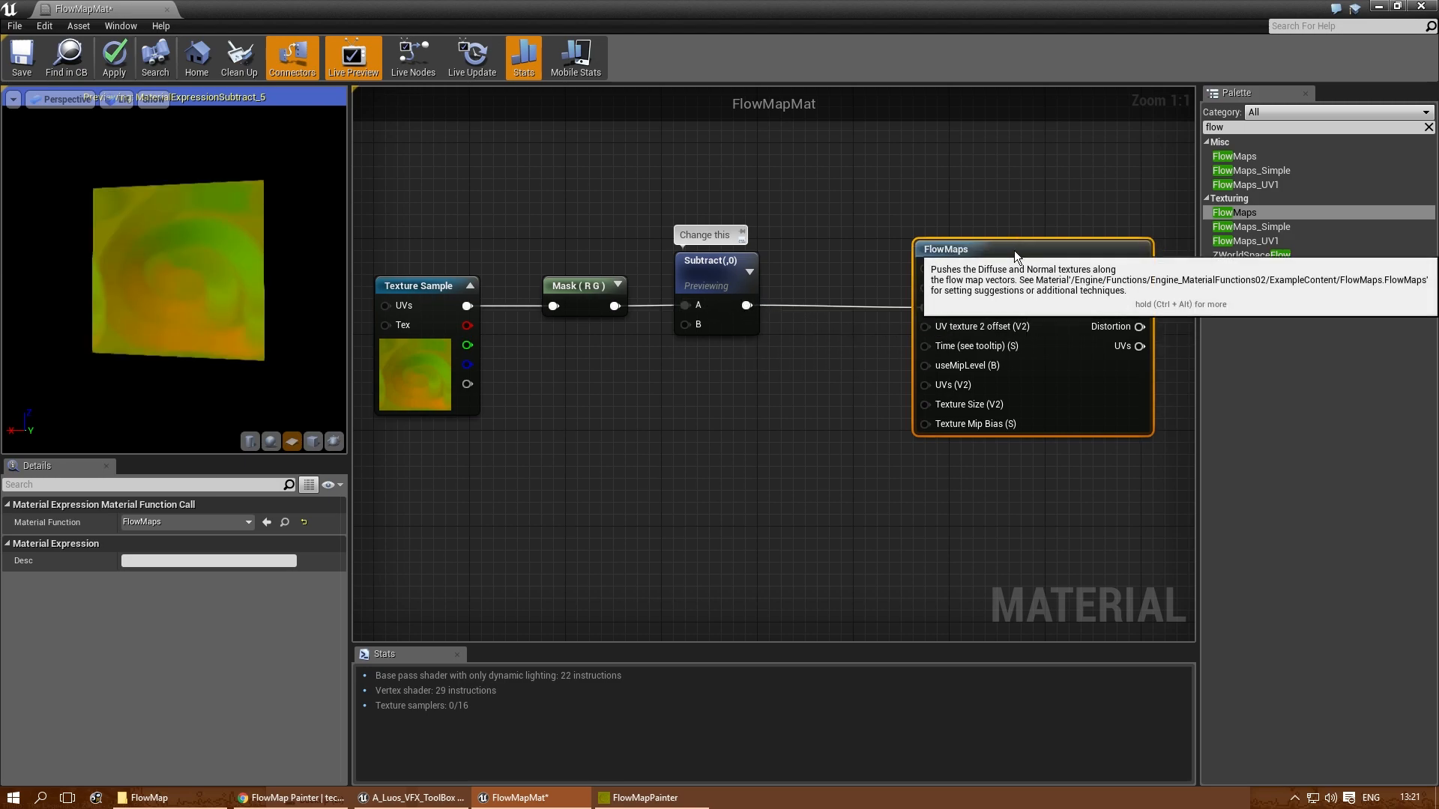
pyautogui.moveTo(686, 483); pyautogui.dragTo(792, 461, button='right')
pyautogui.moveTo(156, 323)
pyautogui.mouseDown()
pyautogui.moveTo(176, 323)
pyautogui.moveTo(159, 325)
pyautogui.mouseUp()
pyautogui.moveTo(859, 419); pyautogui.dragTo(731, 426, button='right')
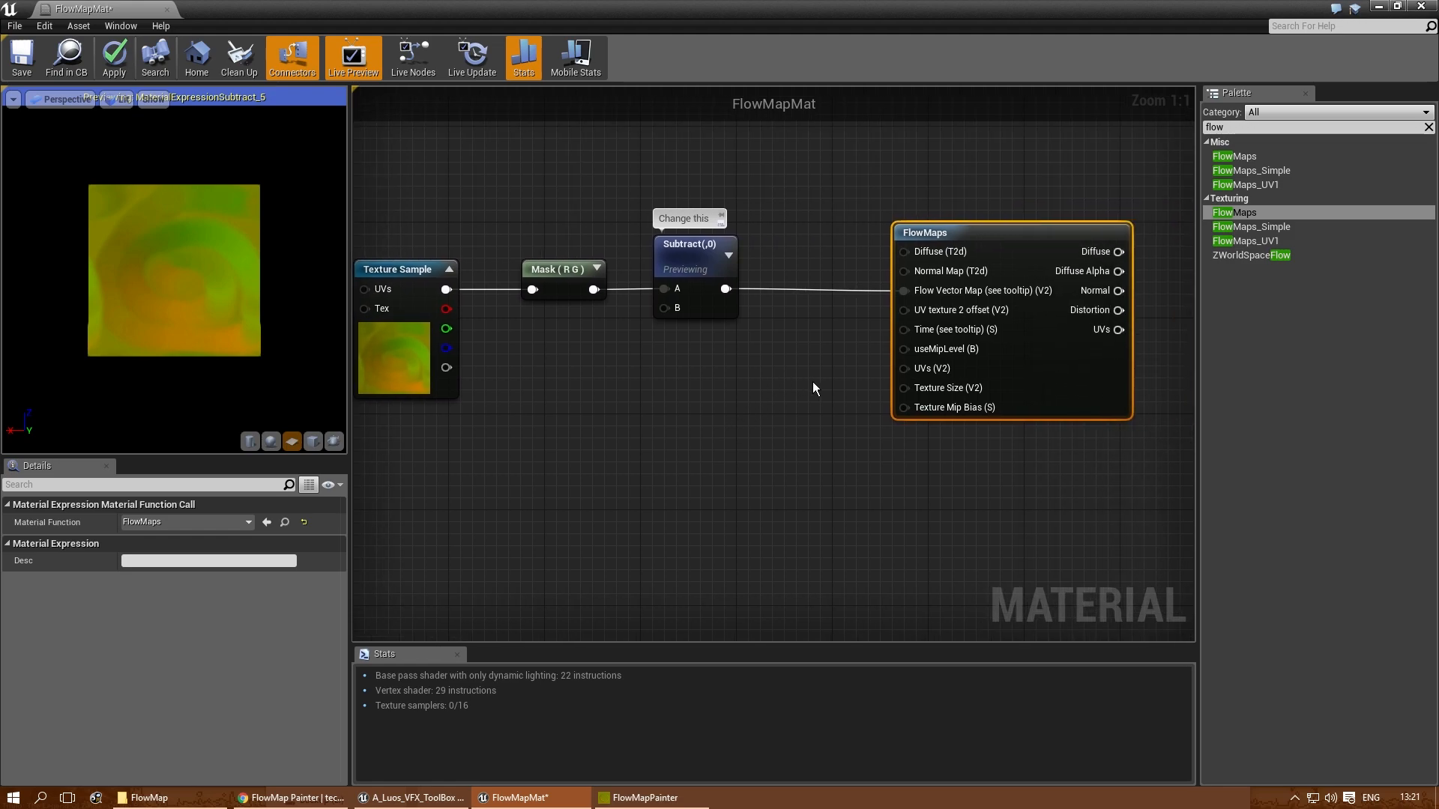
pyautogui.moveTo(812, 381); pyautogui.dragTo(793, 531, button='right')
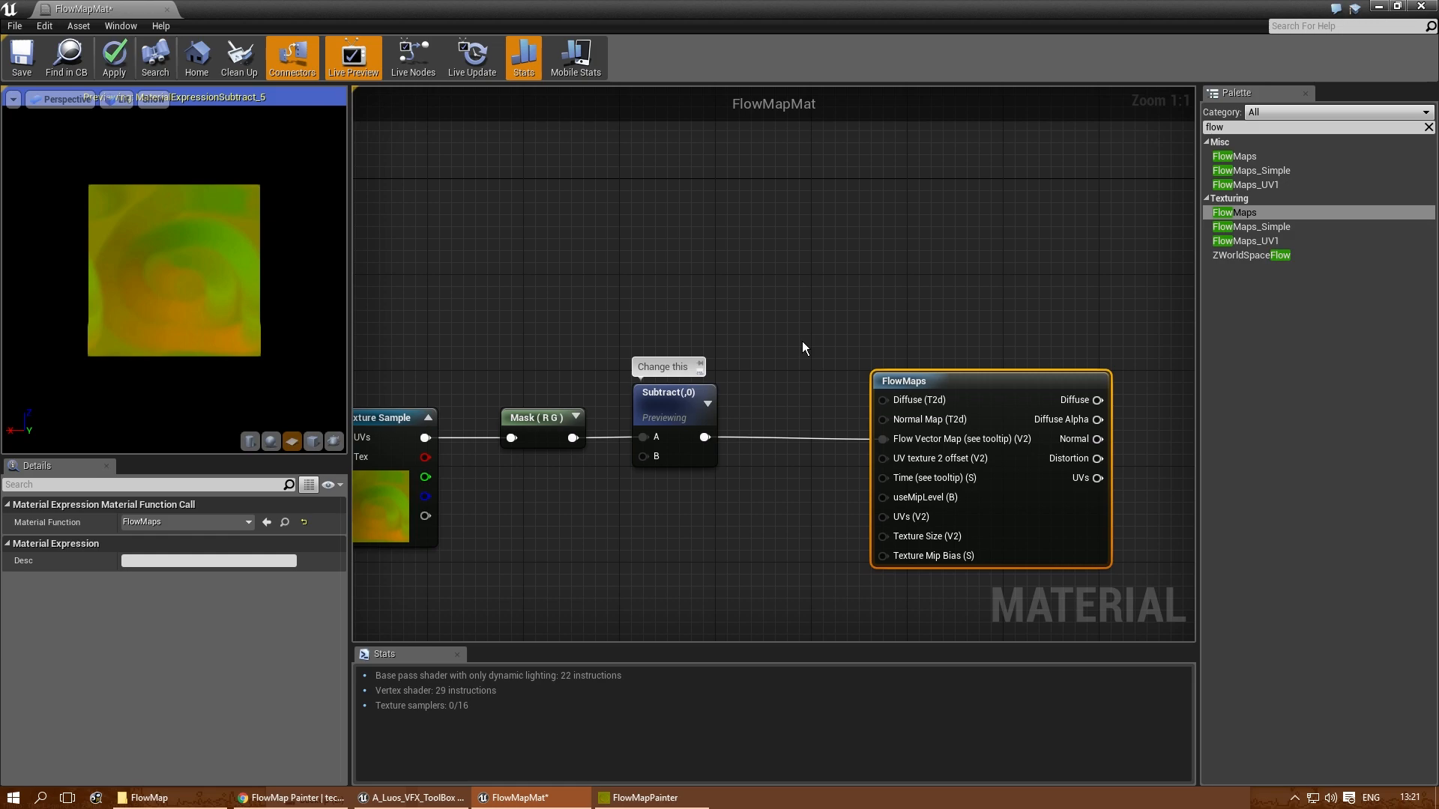
# - Paste the copied water diffuse and normal map Texture Object nodes above the Subtract node
pyautogui.click(709, 249)
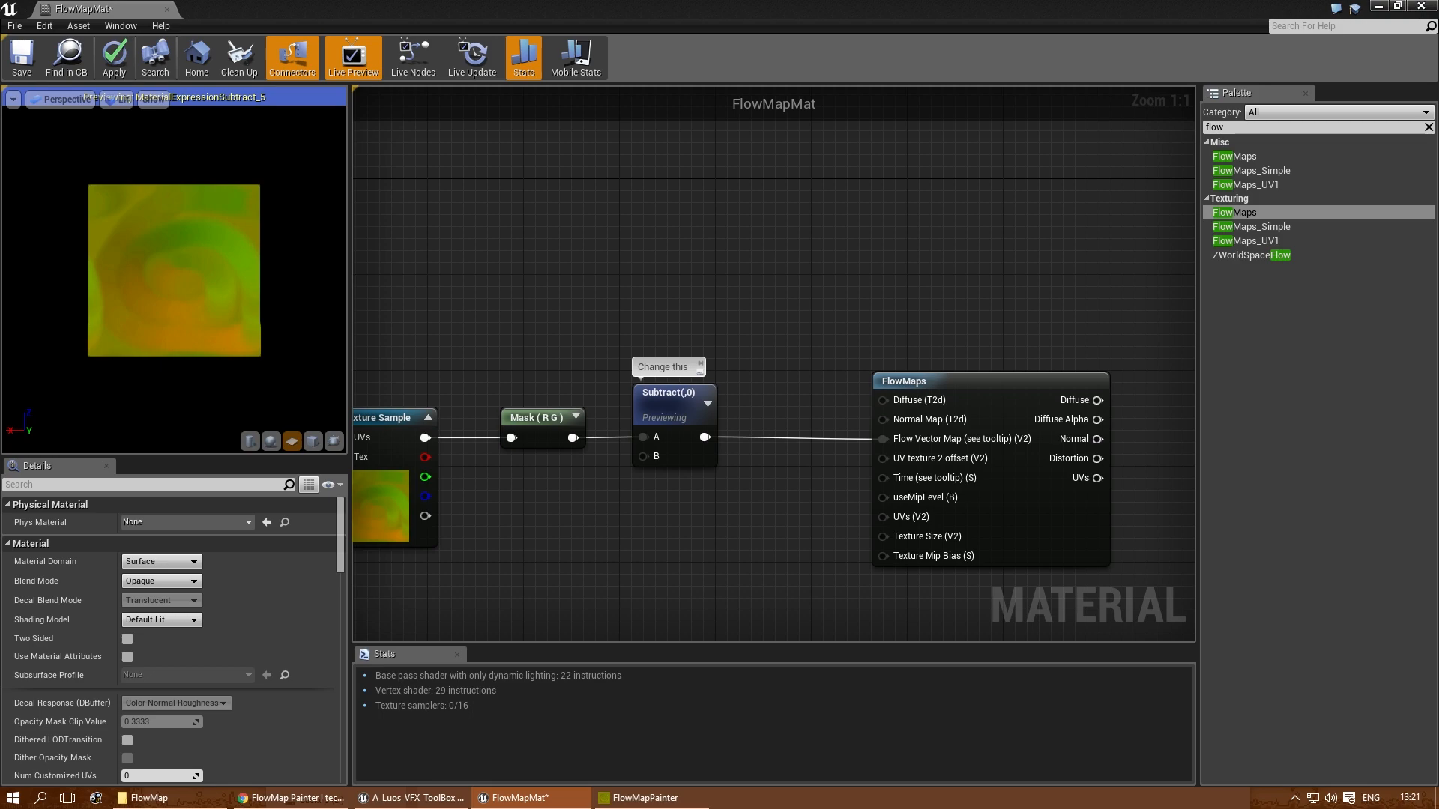
pyautogui.moveTo(863, 287); pyautogui.dragTo(919, 391, button='right')
pyautogui.hotkey('ctrl', 'v')
pyautogui.moveTo(782, 254); pyautogui.dragTo(719, 199)
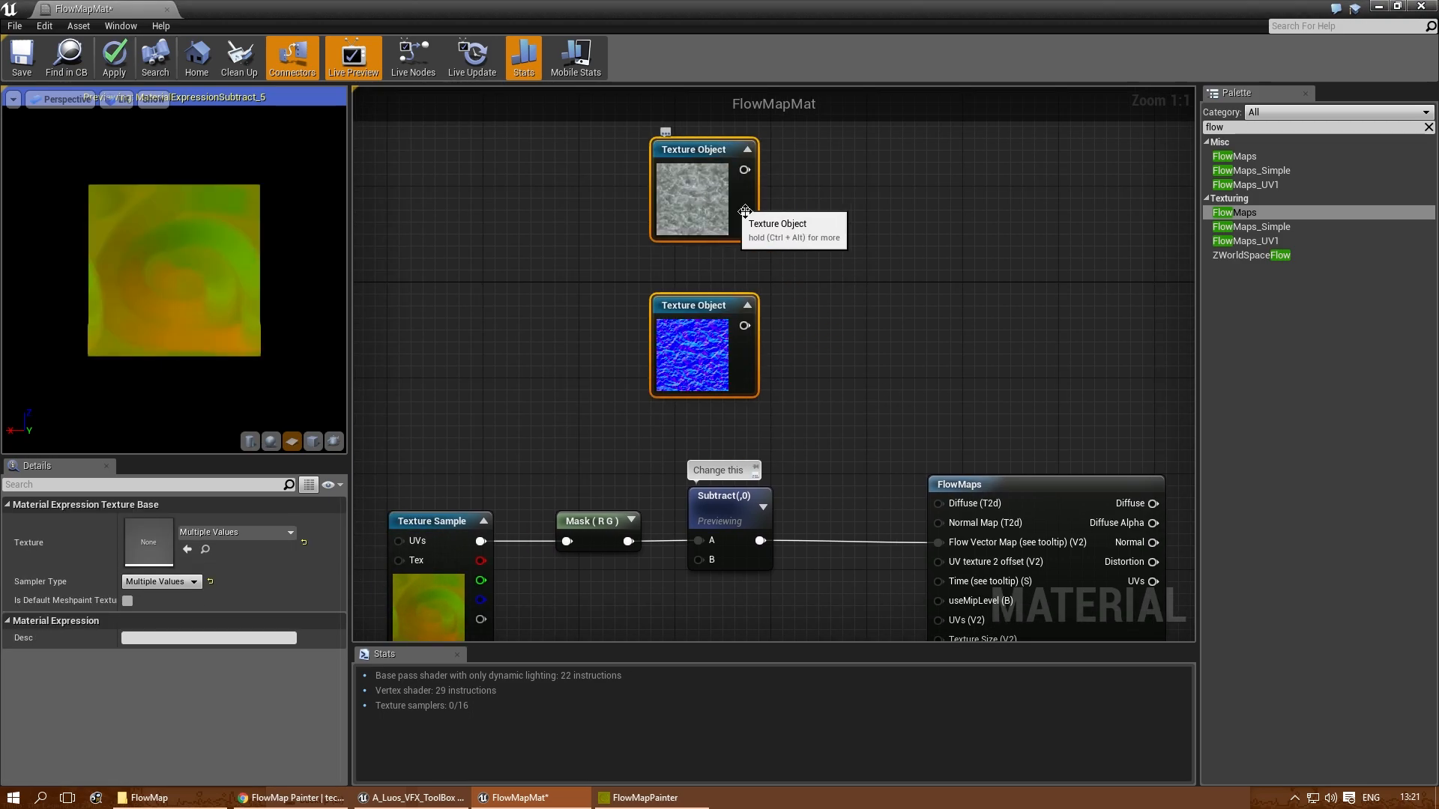
# - Stack the two Texture Object nodes closely in one column, with the diffuse texture above the normal map
pyautogui.click(847, 283)
pyautogui.moveTo(847, 282); pyautogui.dragTo(750, 282, button='right')
pyautogui.click(609, 188)
pyautogui.moveTo(770, 347); pyautogui.dragTo(695, 308, button='right')
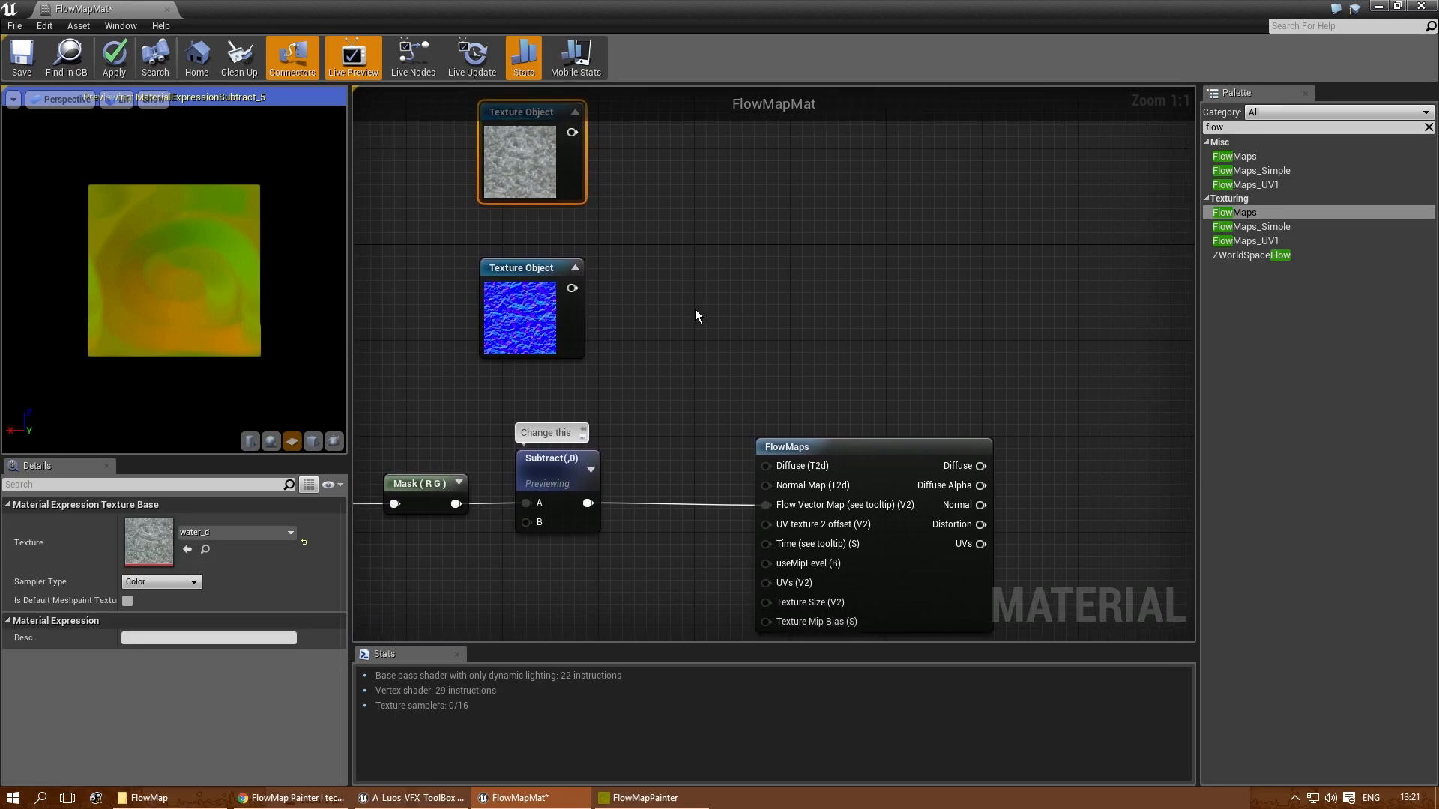
pyautogui.moveTo(510, 155); pyautogui.dragTo(522, 204)
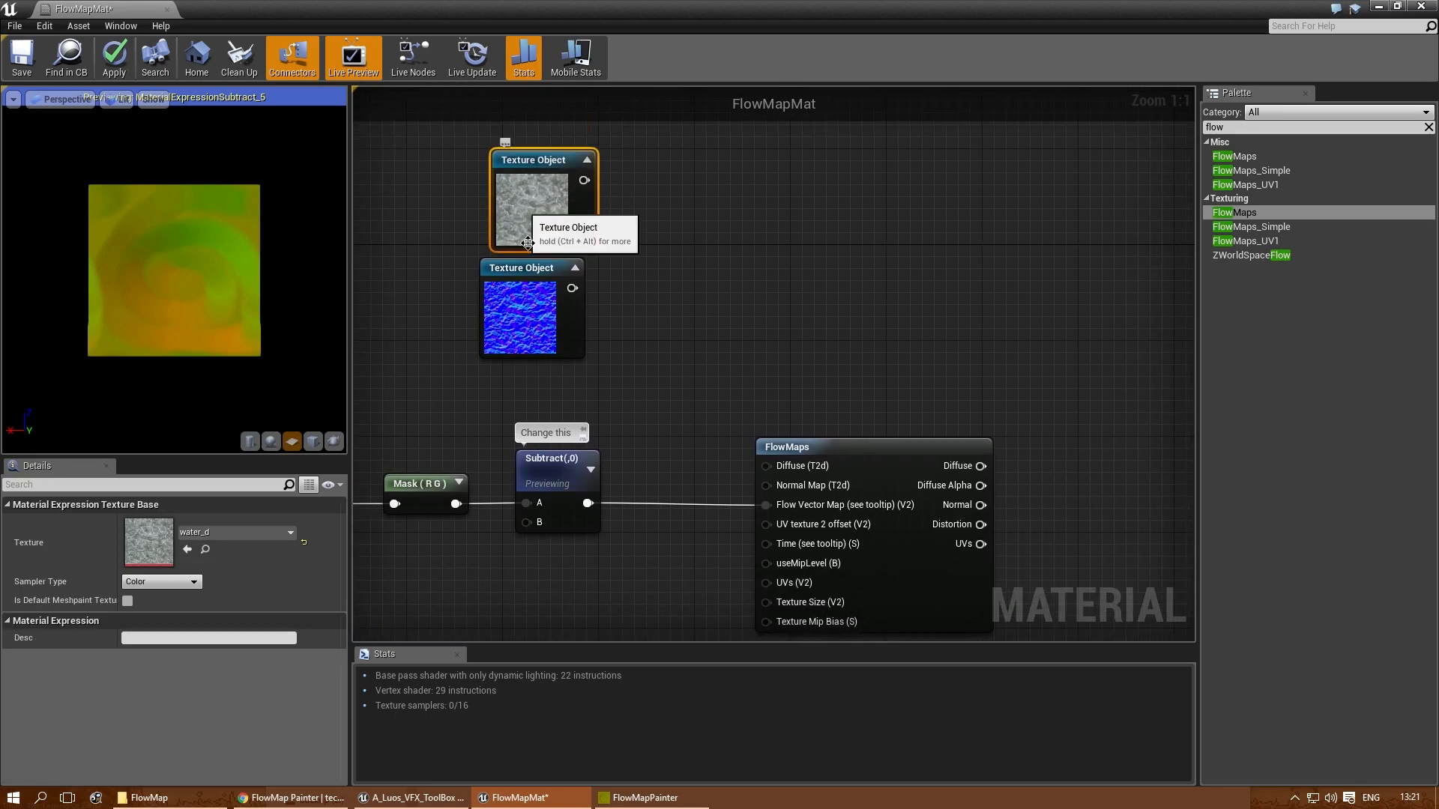
pyautogui.moveTo(517, 294); pyautogui.dragTo(529, 294)
pyautogui.click(614, 273)
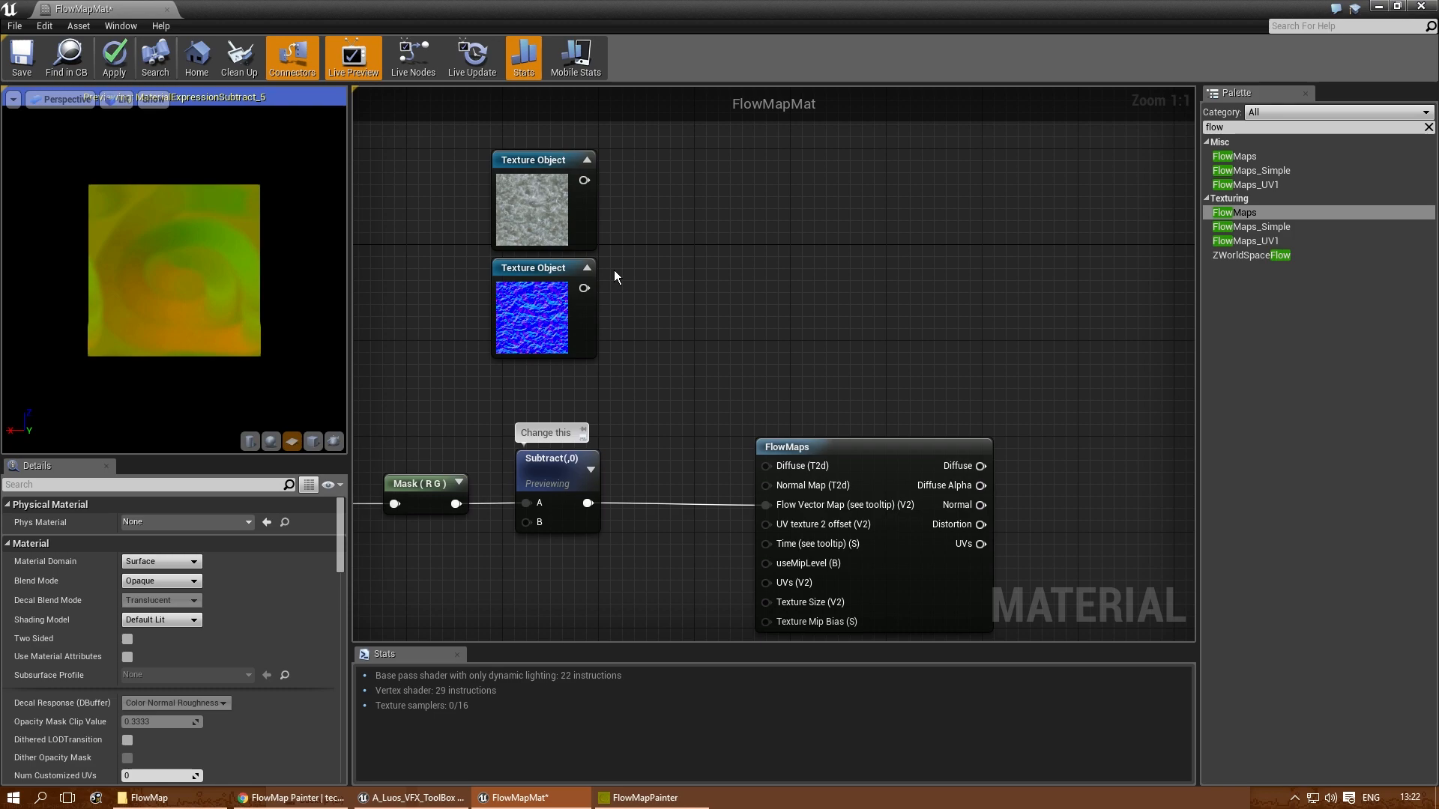
# - Move the FlowMaps node farther from Subtract and connect the two Texture Objects to its Diffuse and Normal Map inputs
pyautogui.moveTo(649, 290); pyautogui.dragTo(695, 213, button='right')
pyautogui.click(895, 385)
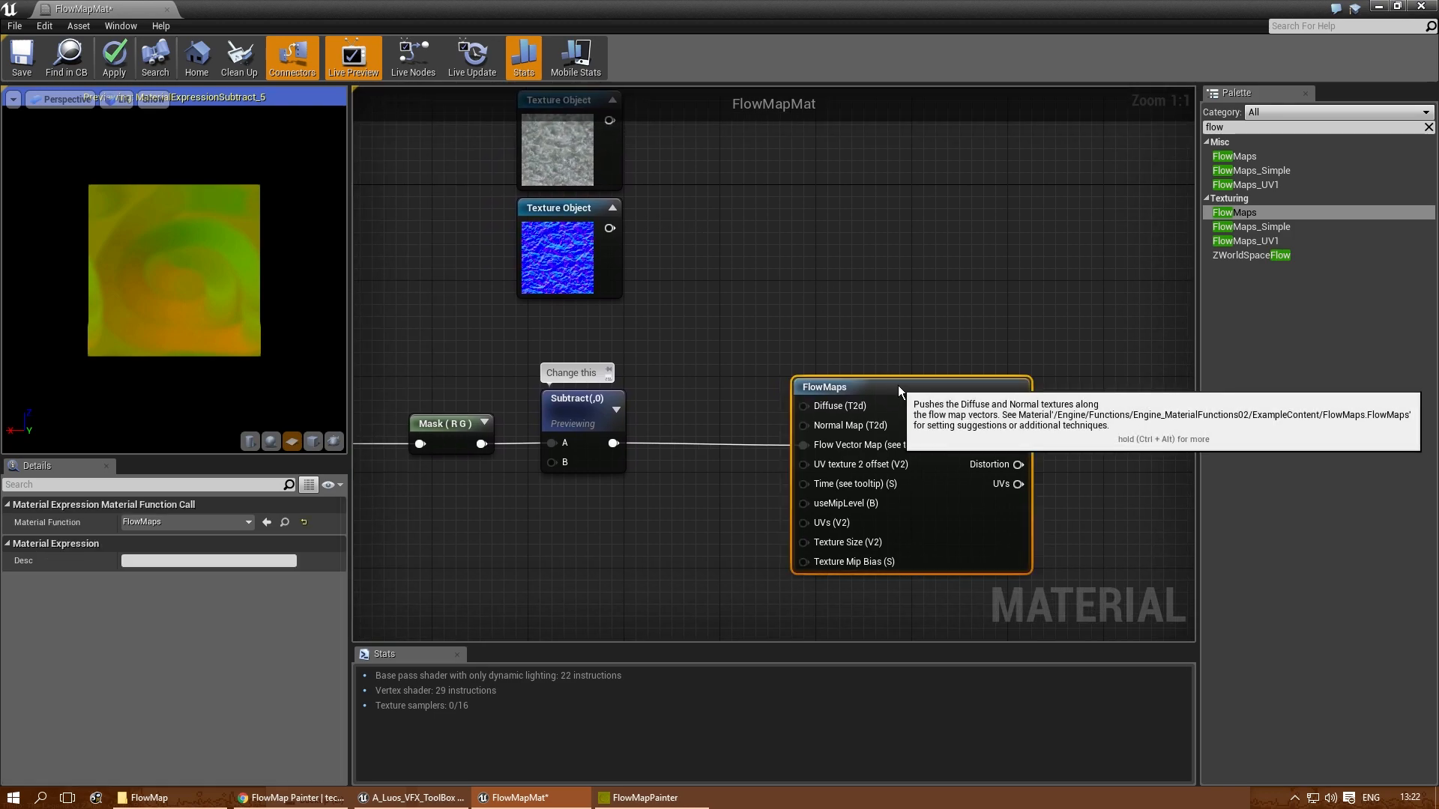
pyautogui.moveTo(895, 385); pyautogui.dragTo(954, 385)
pyautogui.click(771, 247)
pyautogui.moveTo(771, 247); pyautogui.dragTo(767, 282, button='right')
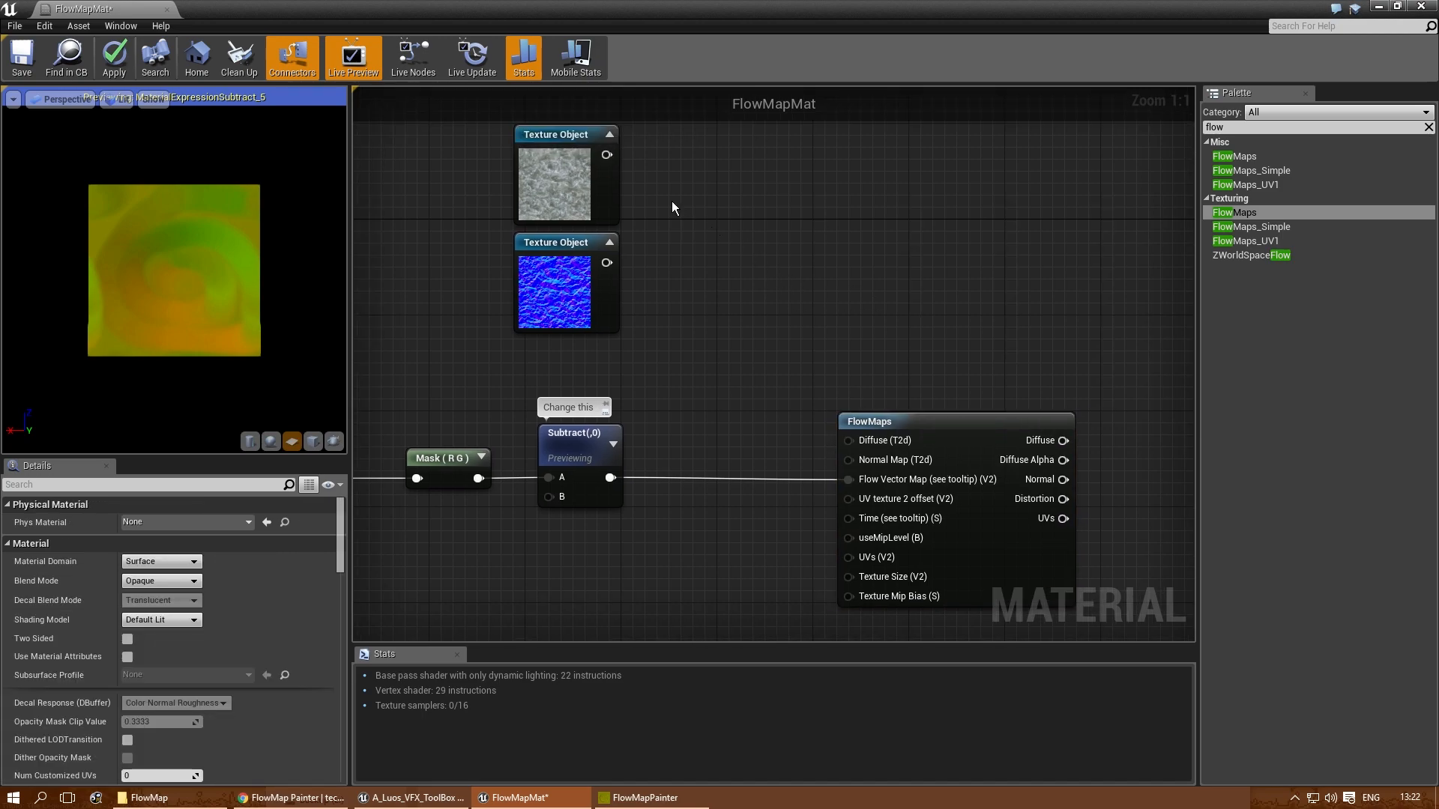
pyautogui.moveTo(607, 155); pyautogui.dragTo(853, 441)
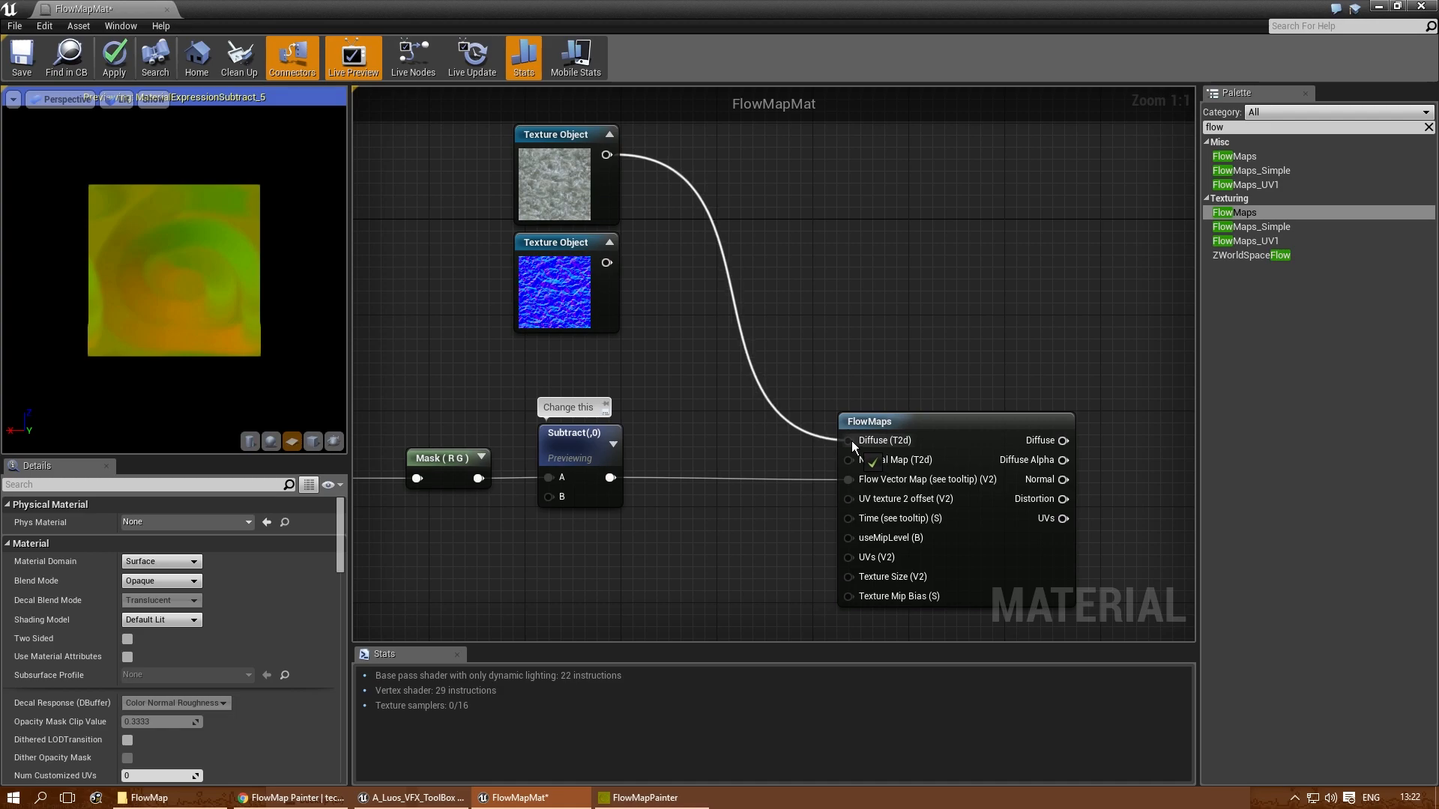
pyautogui.moveTo(729, 416); pyautogui.dragTo(694, 319, button='right')
pyautogui.moveTo(570, 165); pyautogui.dragTo(817, 370)
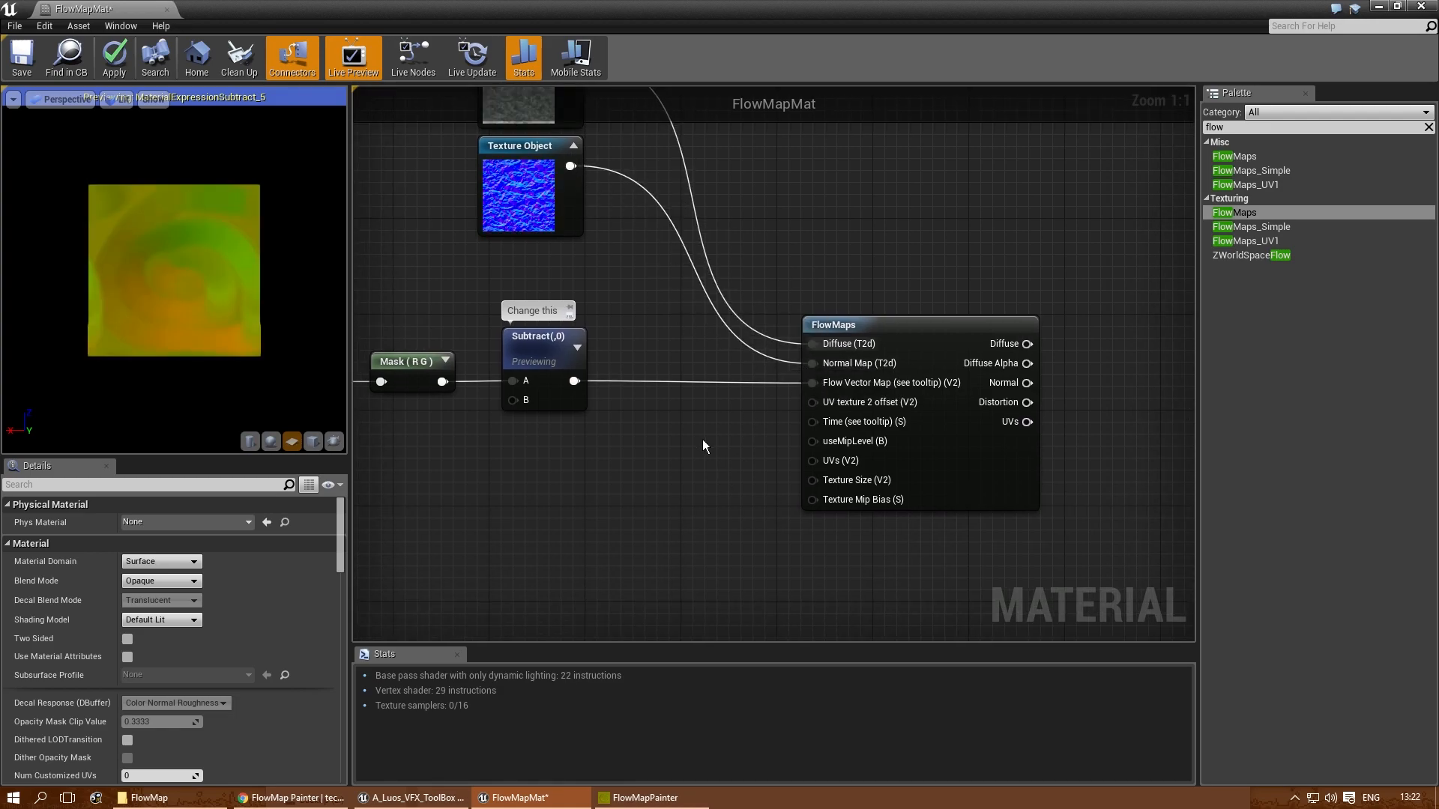
# - Bring the FlowMapMat result node closer to FlowMaps and connect the FlowMaps Normal output to the material's Normal input
pyautogui.moveTo(649, 466); pyautogui.dragTo(816, 460, button='right')
pyautogui.scroll(-1, 817, 461)
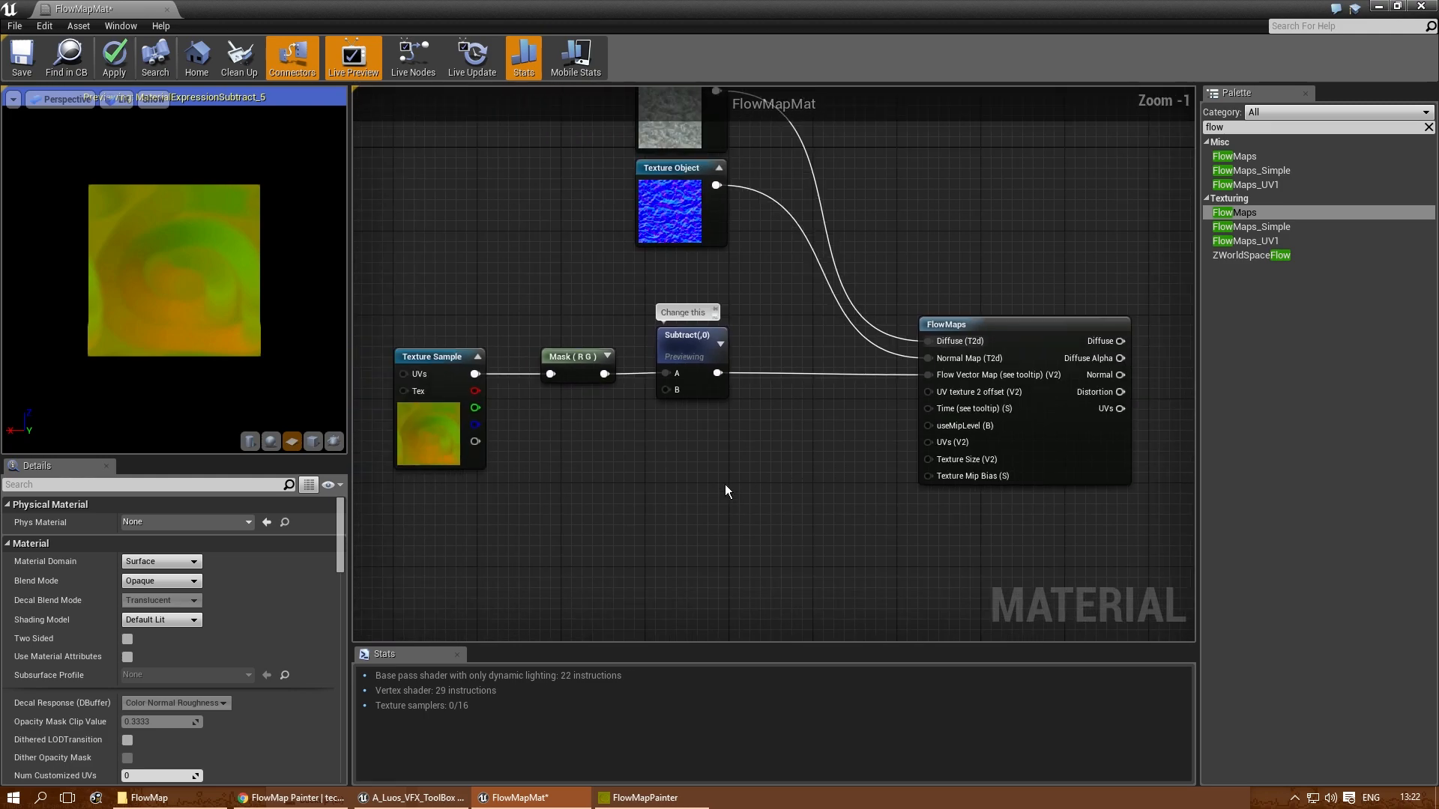
pyautogui.moveTo(569, 483); pyautogui.dragTo(788, 476, button='right')
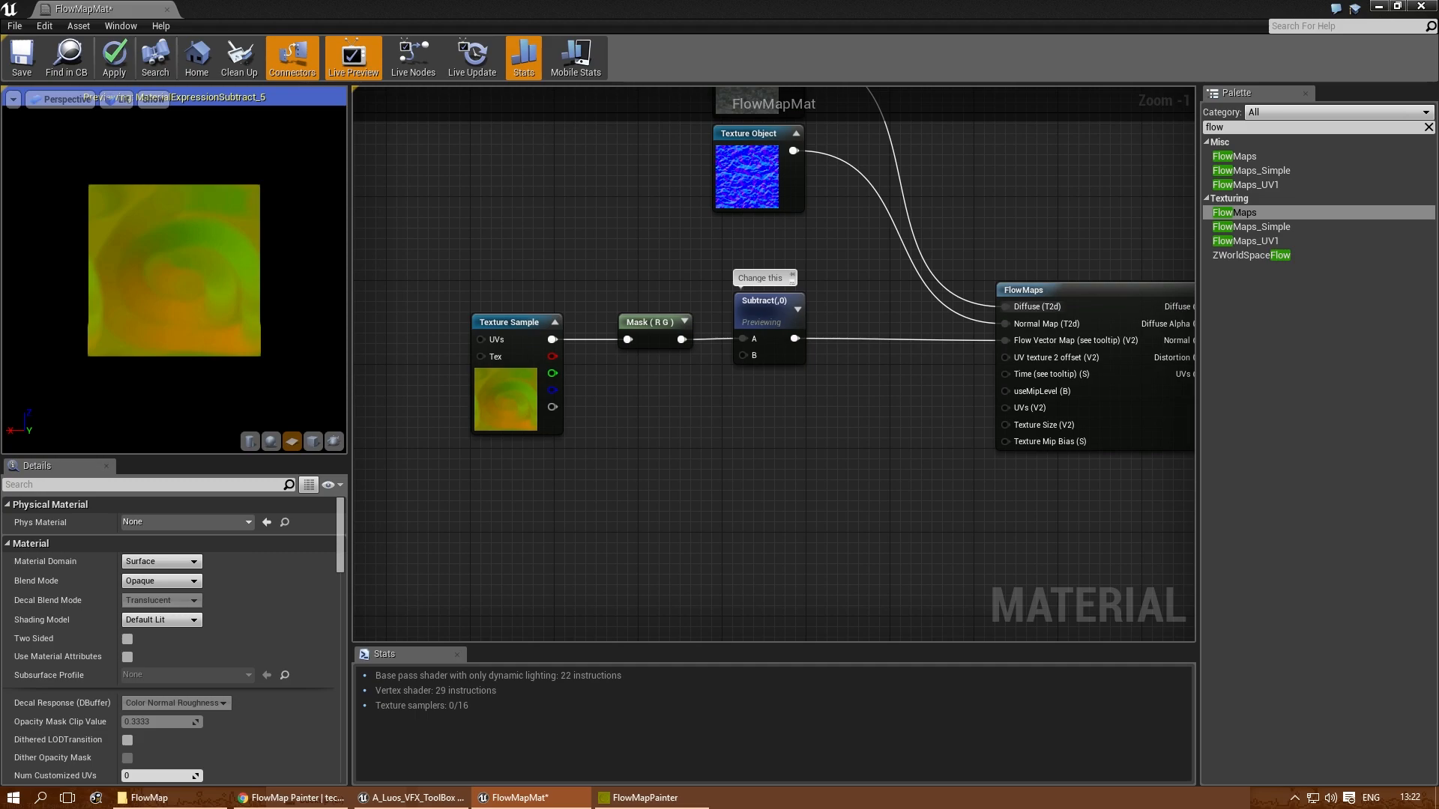
pyautogui.scroll(-1, 942, 376)
pyautogui.moveTo(943, 375); pyautogui.dragTo(642, 421, button='right')
pyautogui.scroll(-1, 901, 393)
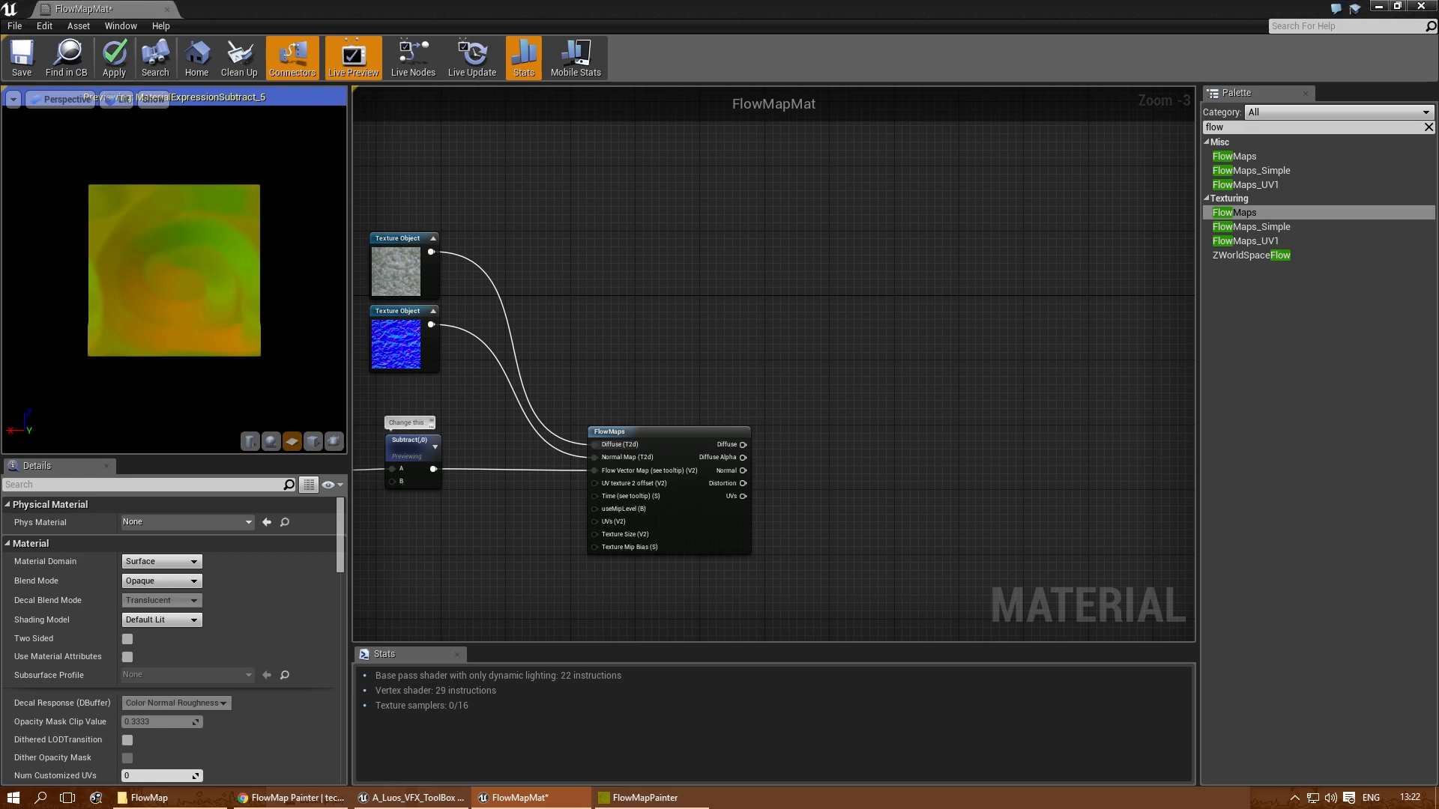
pyautogui.moveTo(878, 469); pyautogui.dragTo(637, 462, button='right')
pyautogui.scroll(-4, 798, 391)
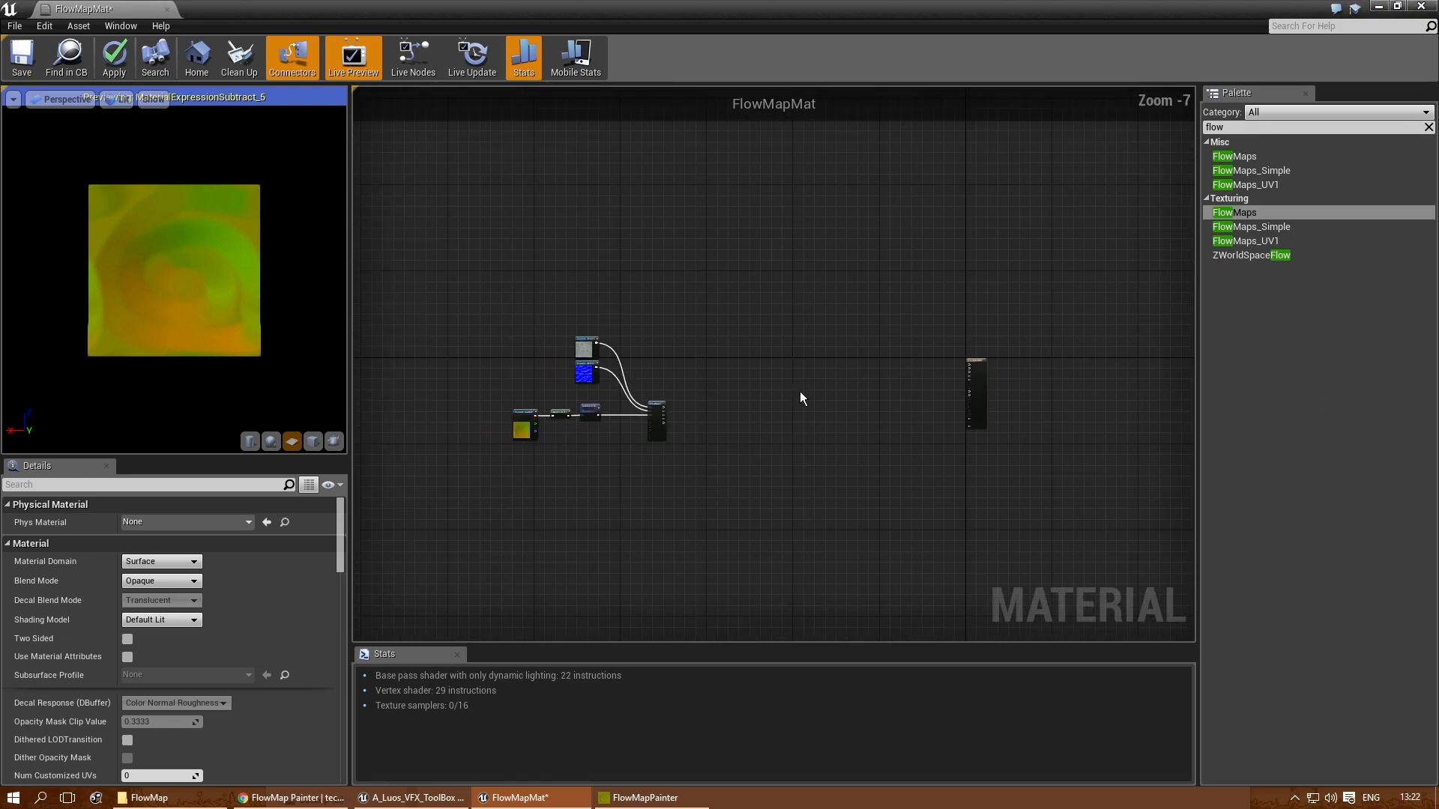
pyautogui.scroll(3, 959, 356)
pyautogui.moveTo(998, 387); pyautogui.dragTo(703, 417)
pyautogui.moveTo(540, 455); pyautogui.dragTo(700, 376, button='right')
pyautogui.scroll(2, 700, 377)
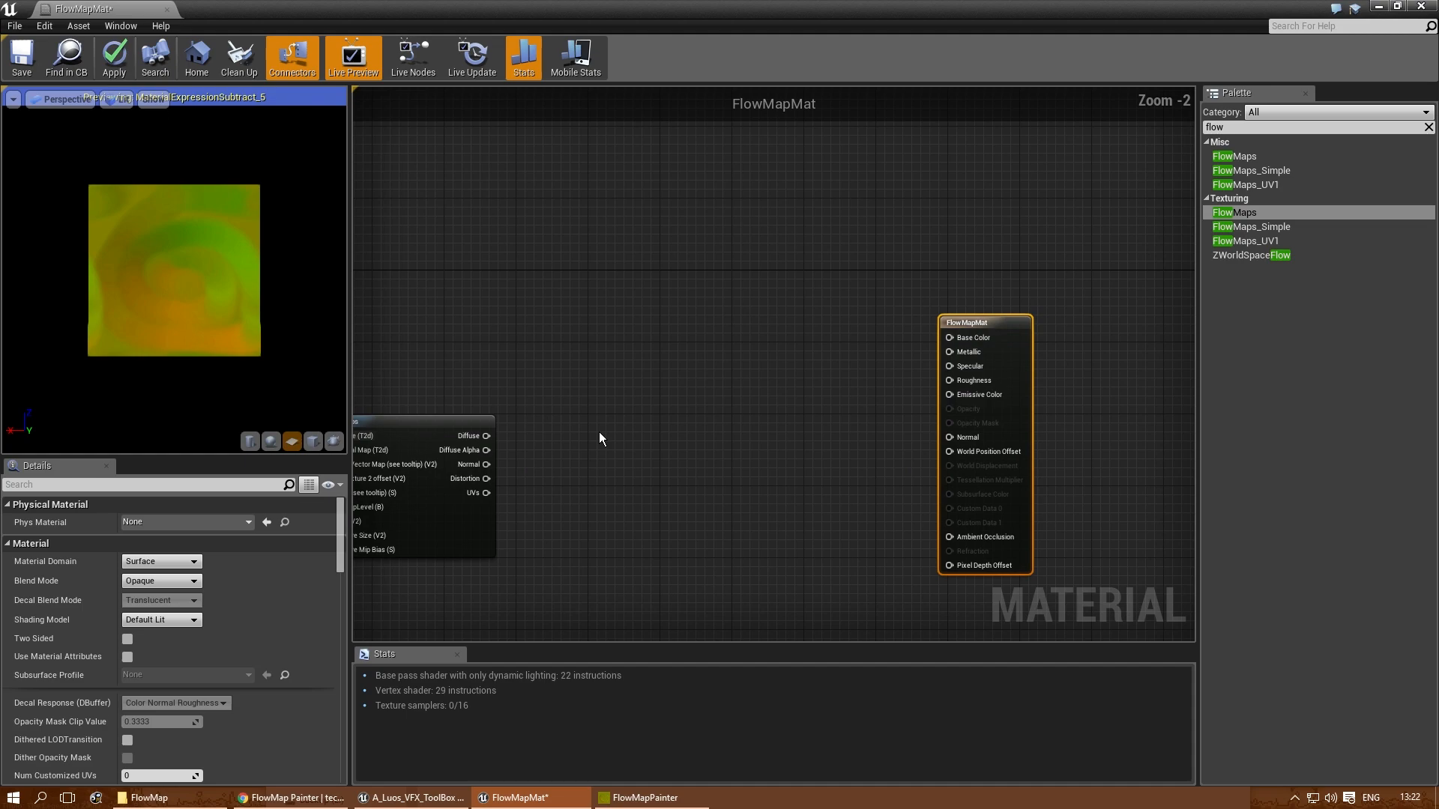
pyautogui.click(596, 432)
pyautogui.moveTo(486, 465); pyautogui.dragTo(949, 437)
# - Stop previewing the Subtract node and set its Const B to 0.5
pyautogui.moveTo(565, 418); pyautogui.dragTo(672, 309, button='right')
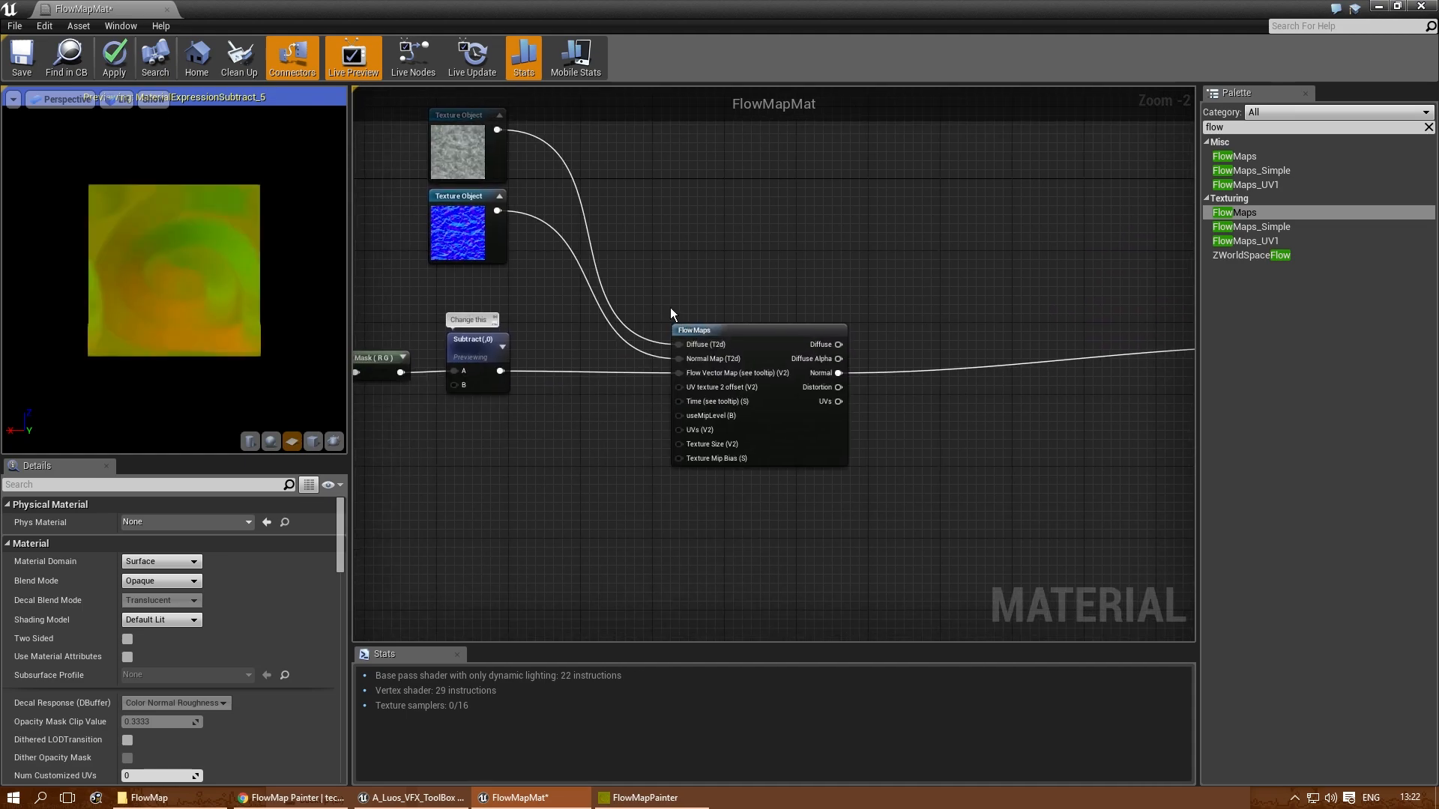
pyautogui.rightClick(462, 342)
pyautogui.click(479, 348)
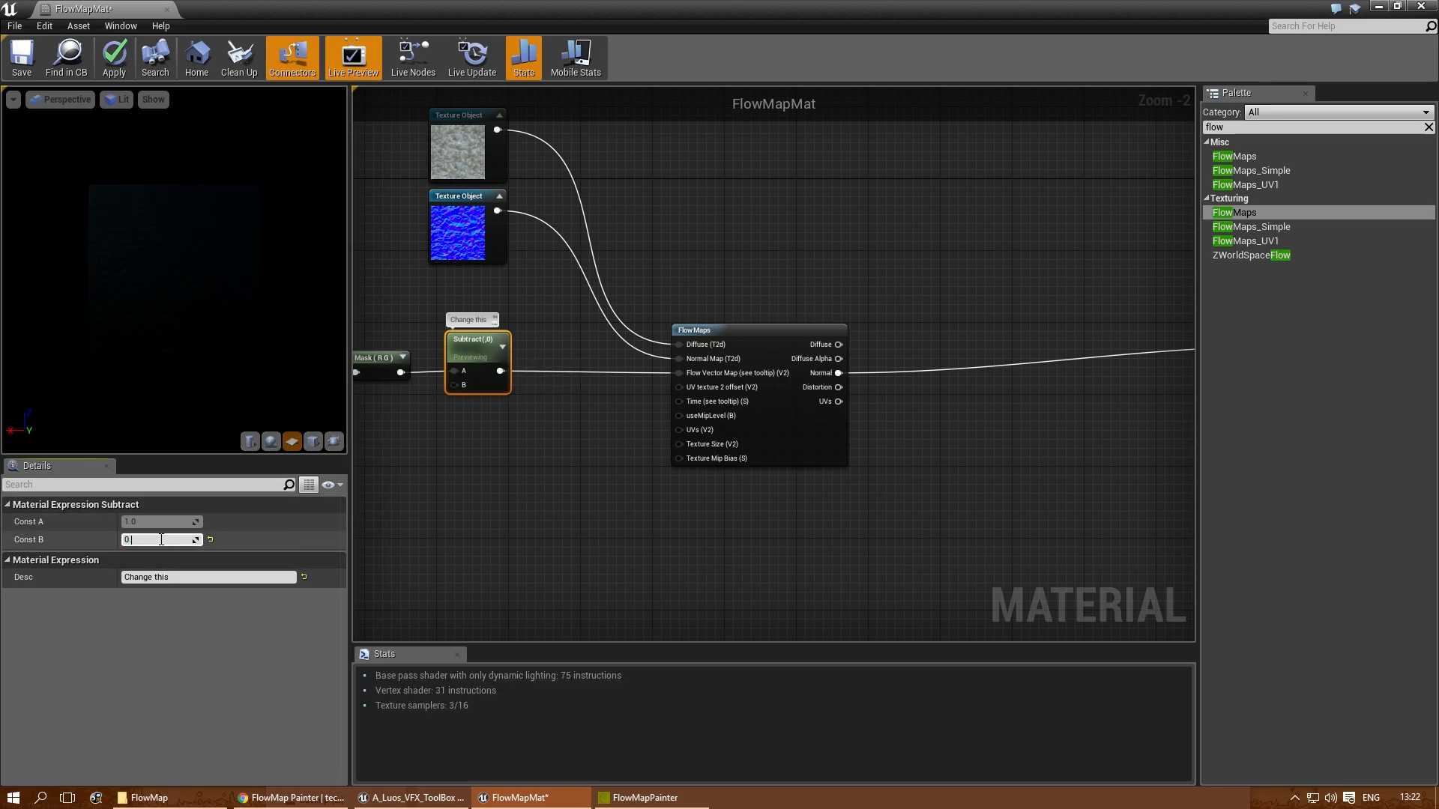
pyautogui.write('.5')
pyautogui.press('Return')
# - Add a Texture Sample using the flowmap texture and connect its color output to the material's Base Color
pyautogui.moveTo(979, 322); pyautogui.dragTo(793, 344, button='right')
pyautogui.click(755, 225)
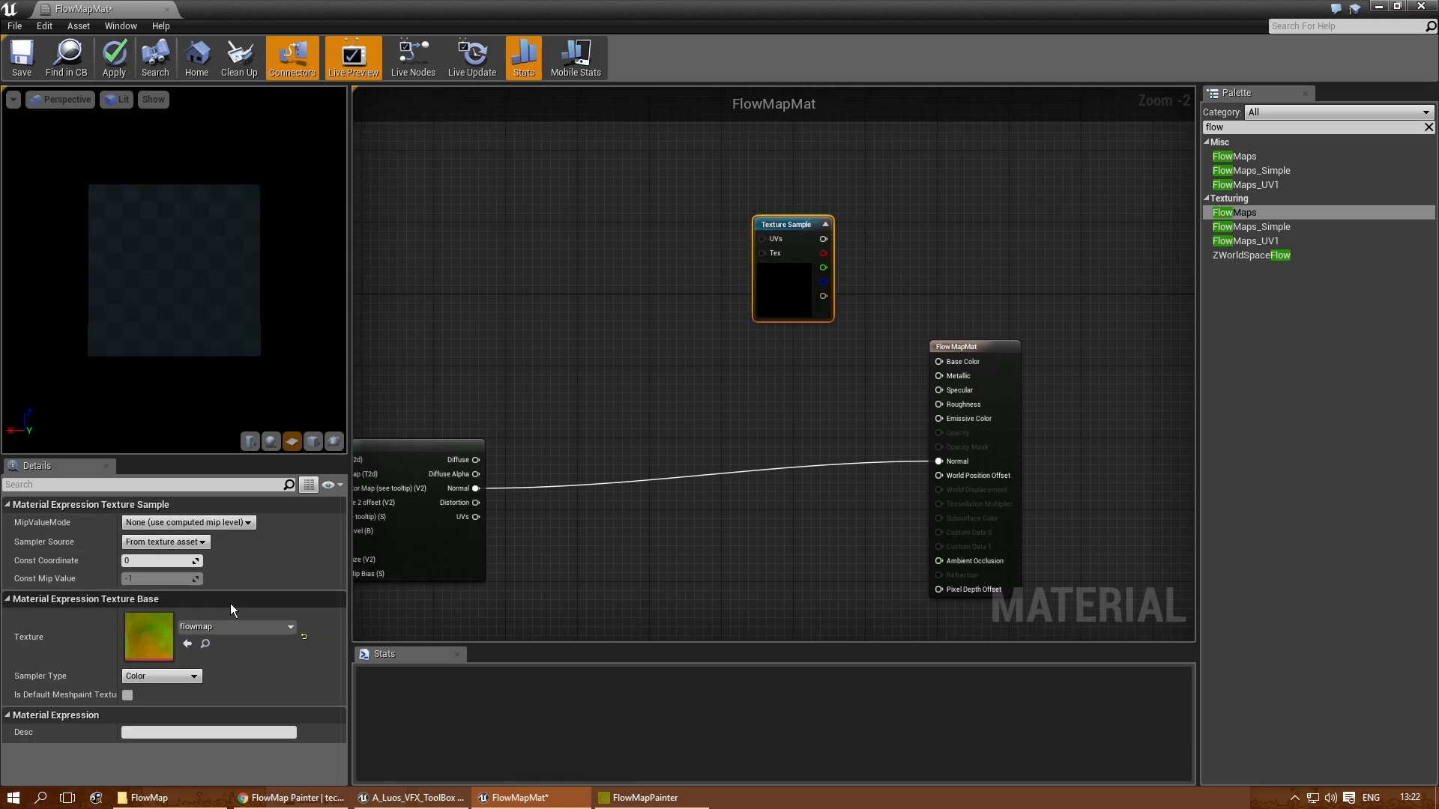
pyautogui.moveTo(824, 239); pyautogui.dragTo(939, 362)
# - Widen the material preview viewport and rotate the preview light to brighten the plane
pyautogui.scroll(2, 186, 324)
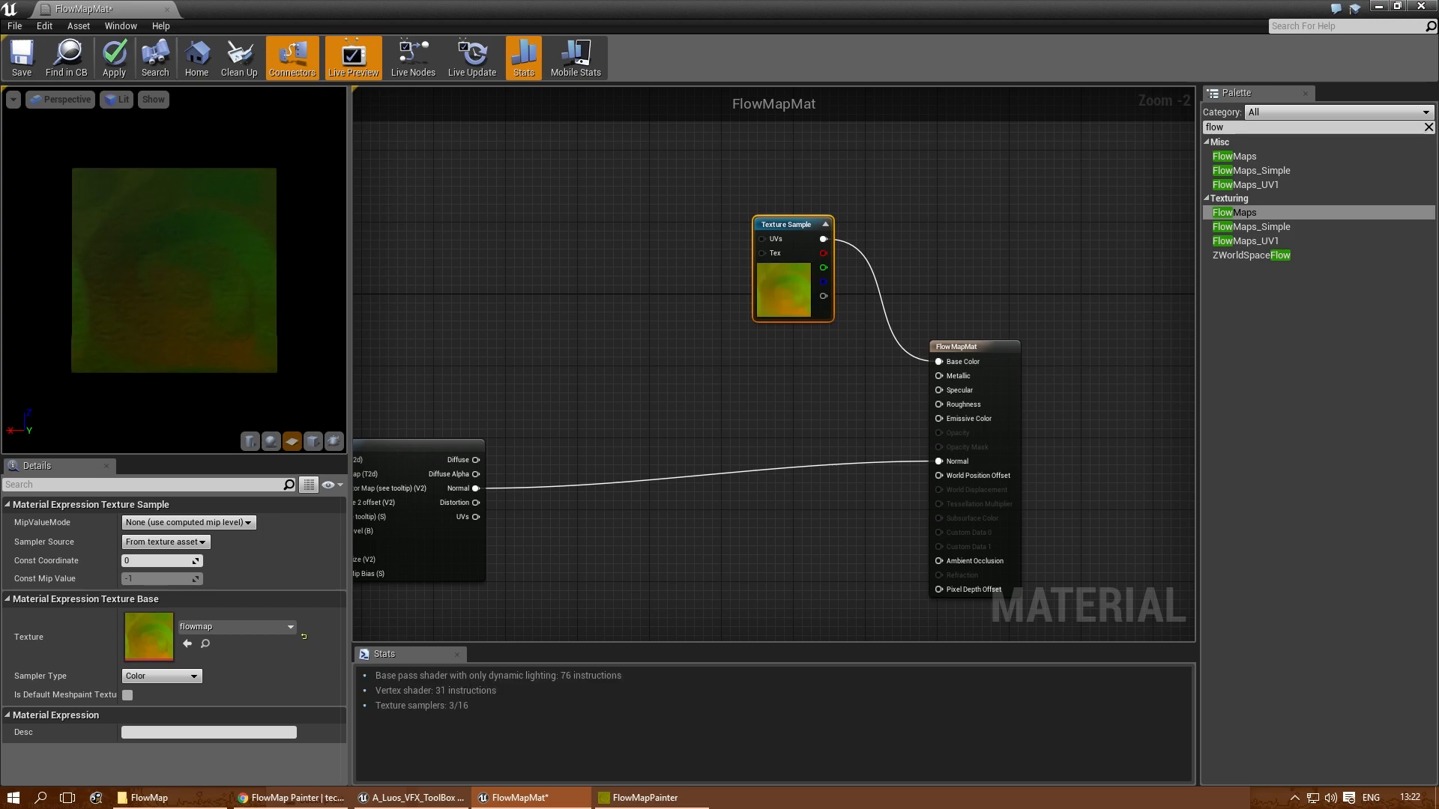
pyautogui.scroll(2, 186, 322)
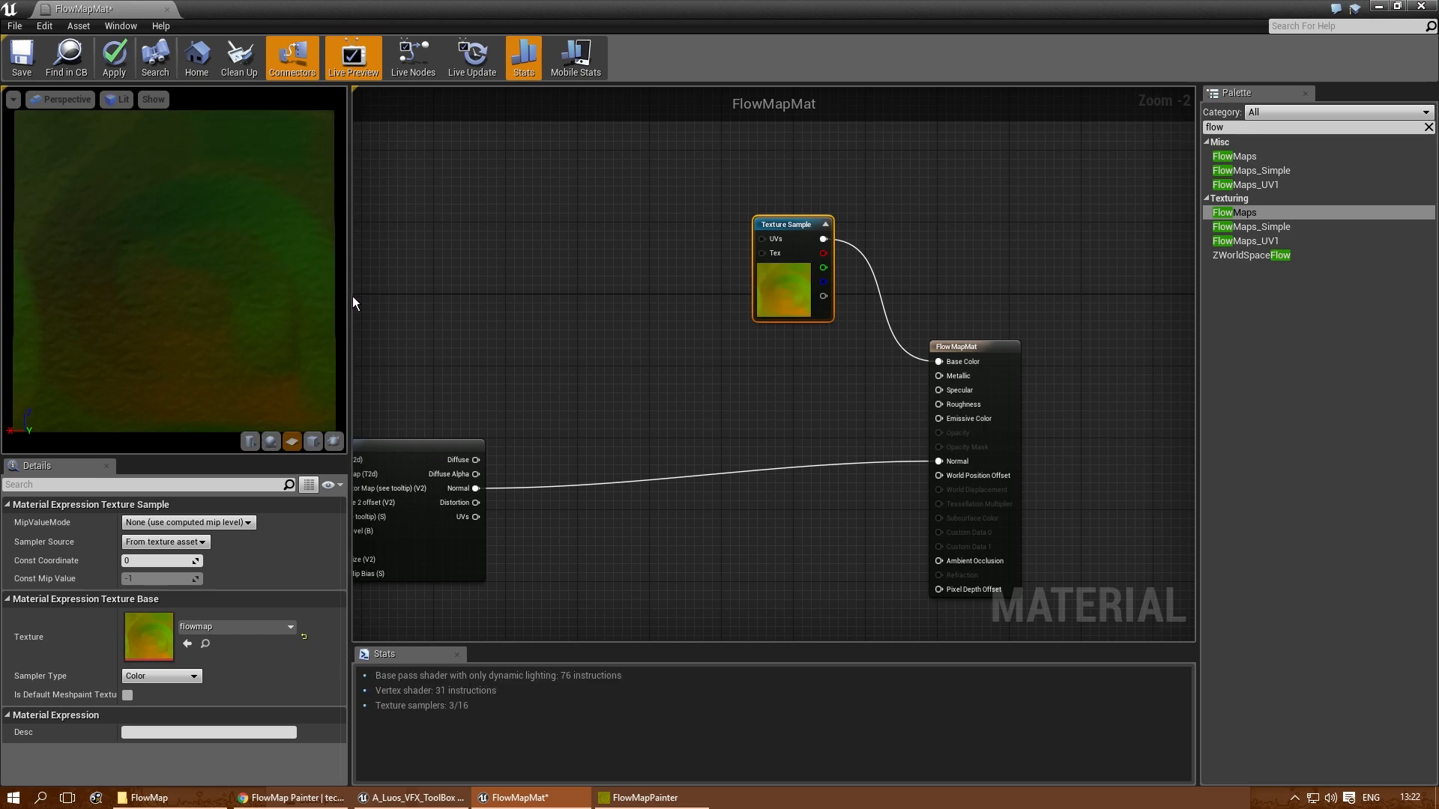
pyautogui.moveTo(352, 295); pyautogui.dragTo(484, 296)
pyautogui.scroll(2, 313, 344)
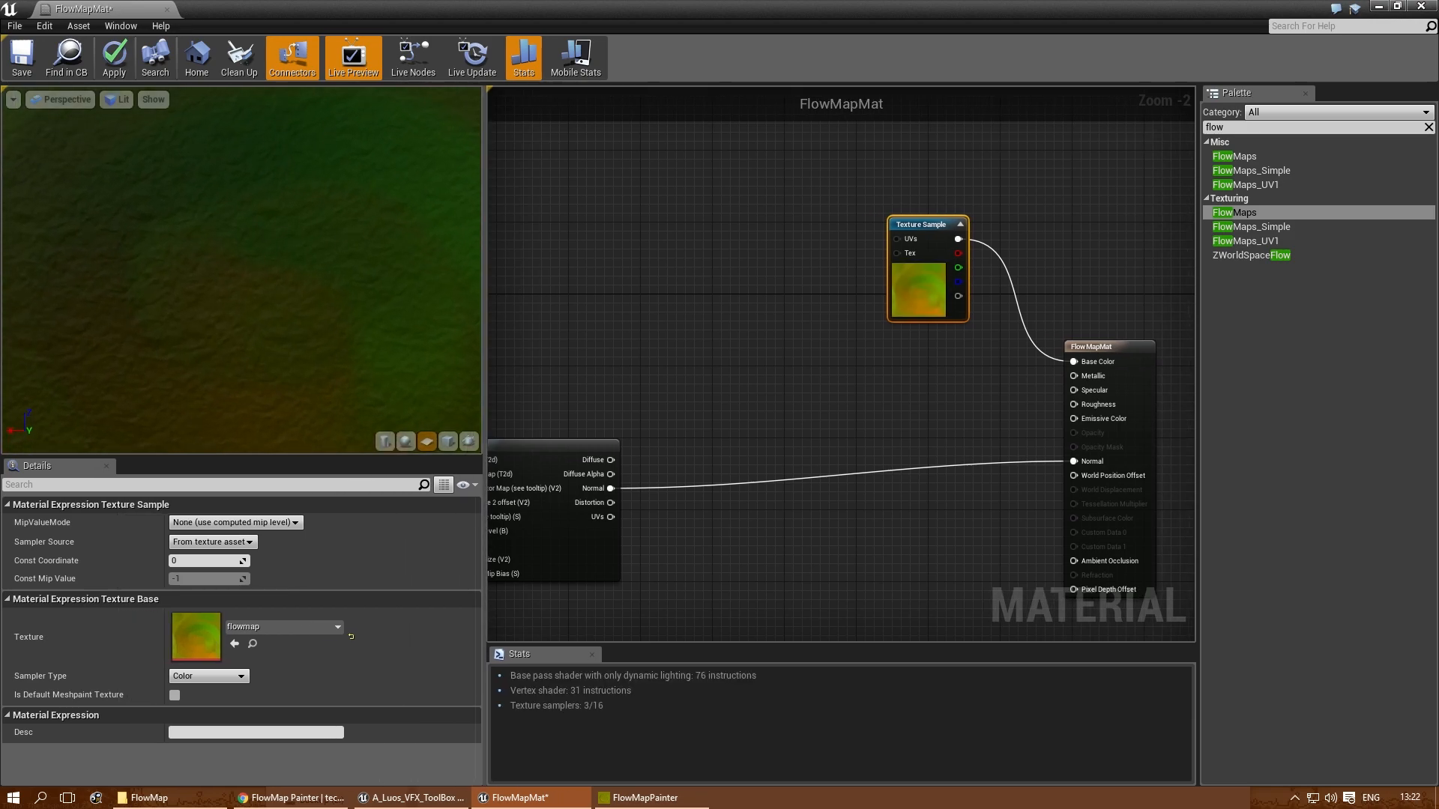
pyautogui.scroll(-2, 314, 345)
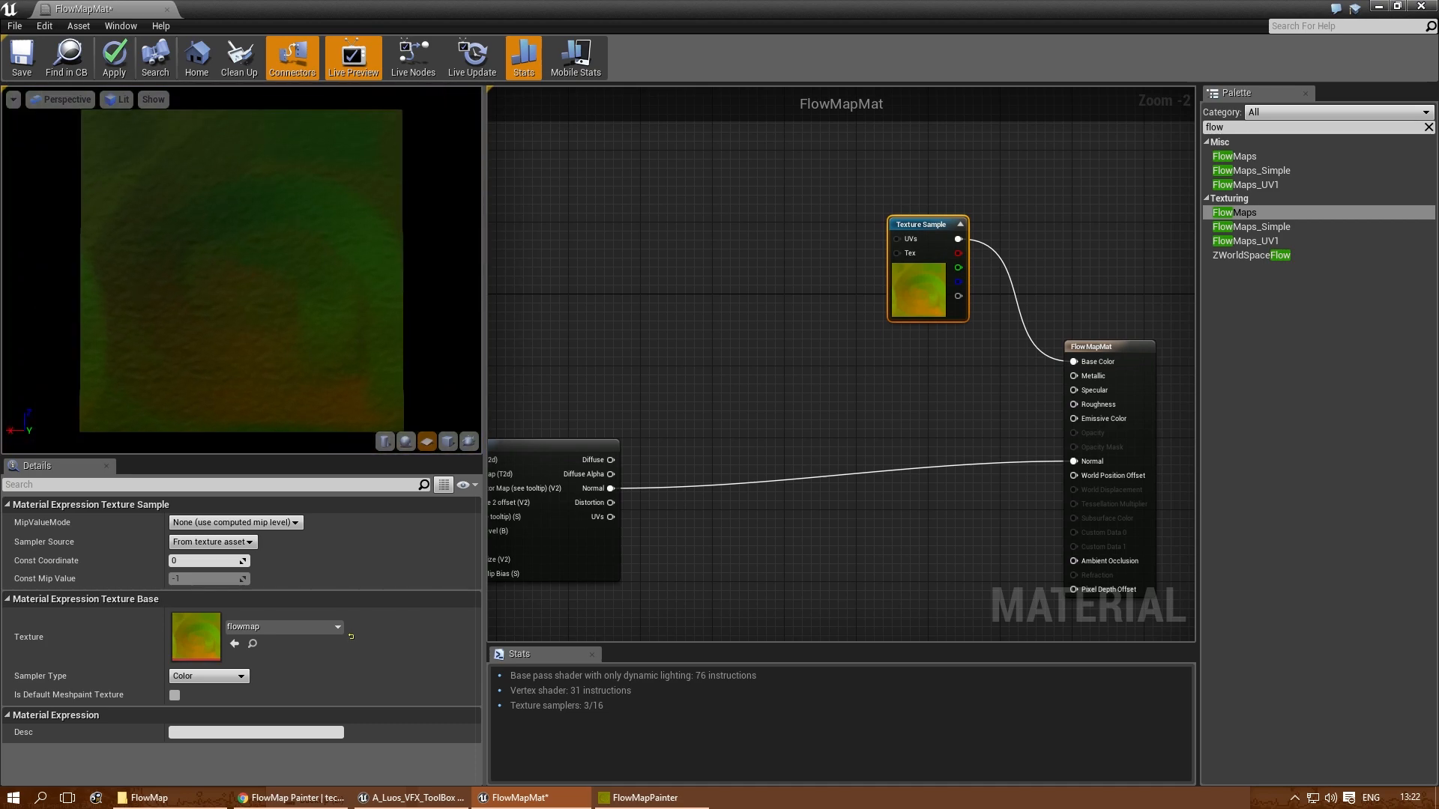
pyautogui.press('l')
pyautogui.moveTo(302, 344); pyautogui.dragTo(344, 344)
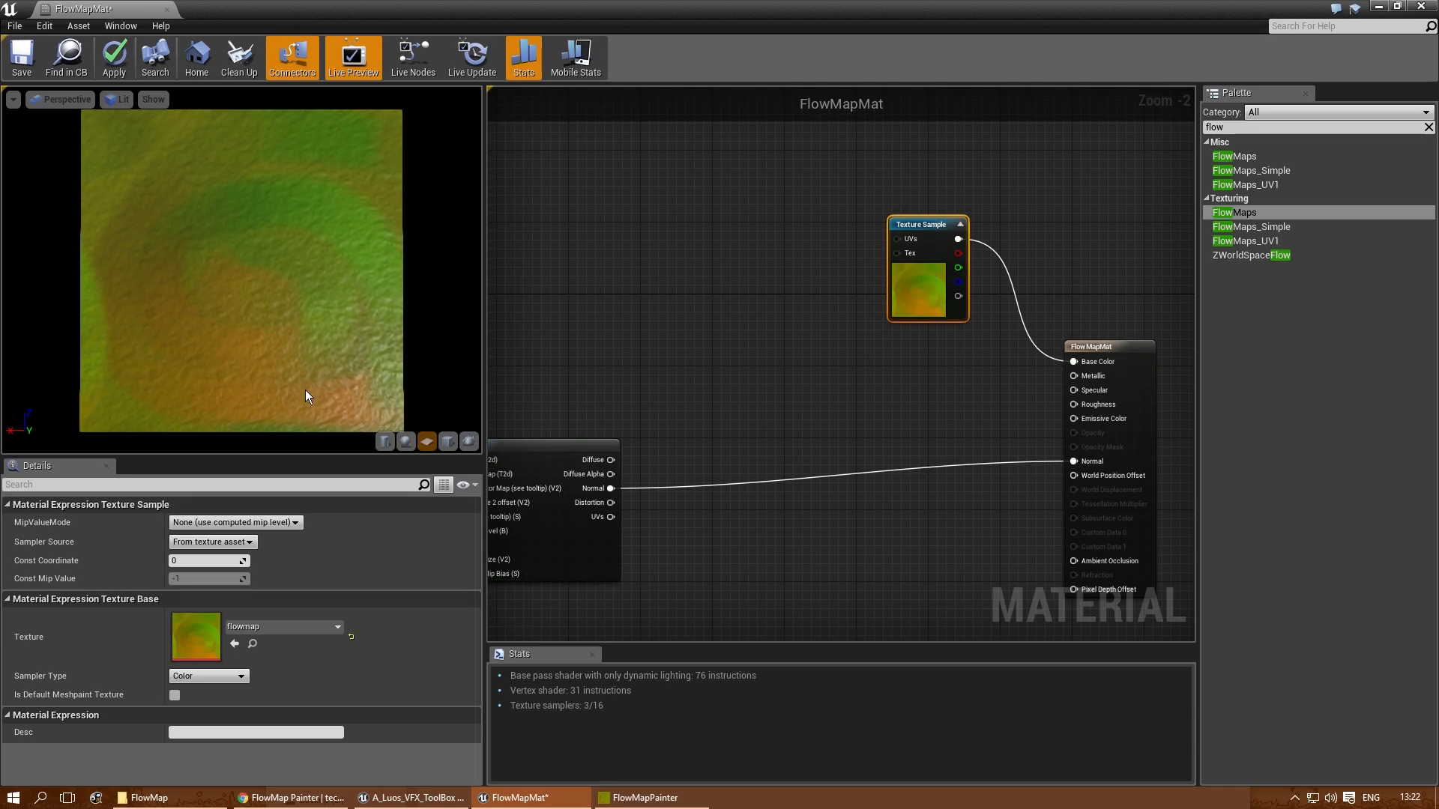
# - Move the Subtract node so it lines up with the mask and the Flow Vector Map input
pyautogui.moveTo(608, 278); pyautogui.dragTo(1103, 210, button='right')
pyautogui.scroll(-3, 1103, 210)
pyautogui.scroll(4, 908, 330)
pyautogui.moveTo(908, 330); pyautogui.dragTo(711, 335, button='right')
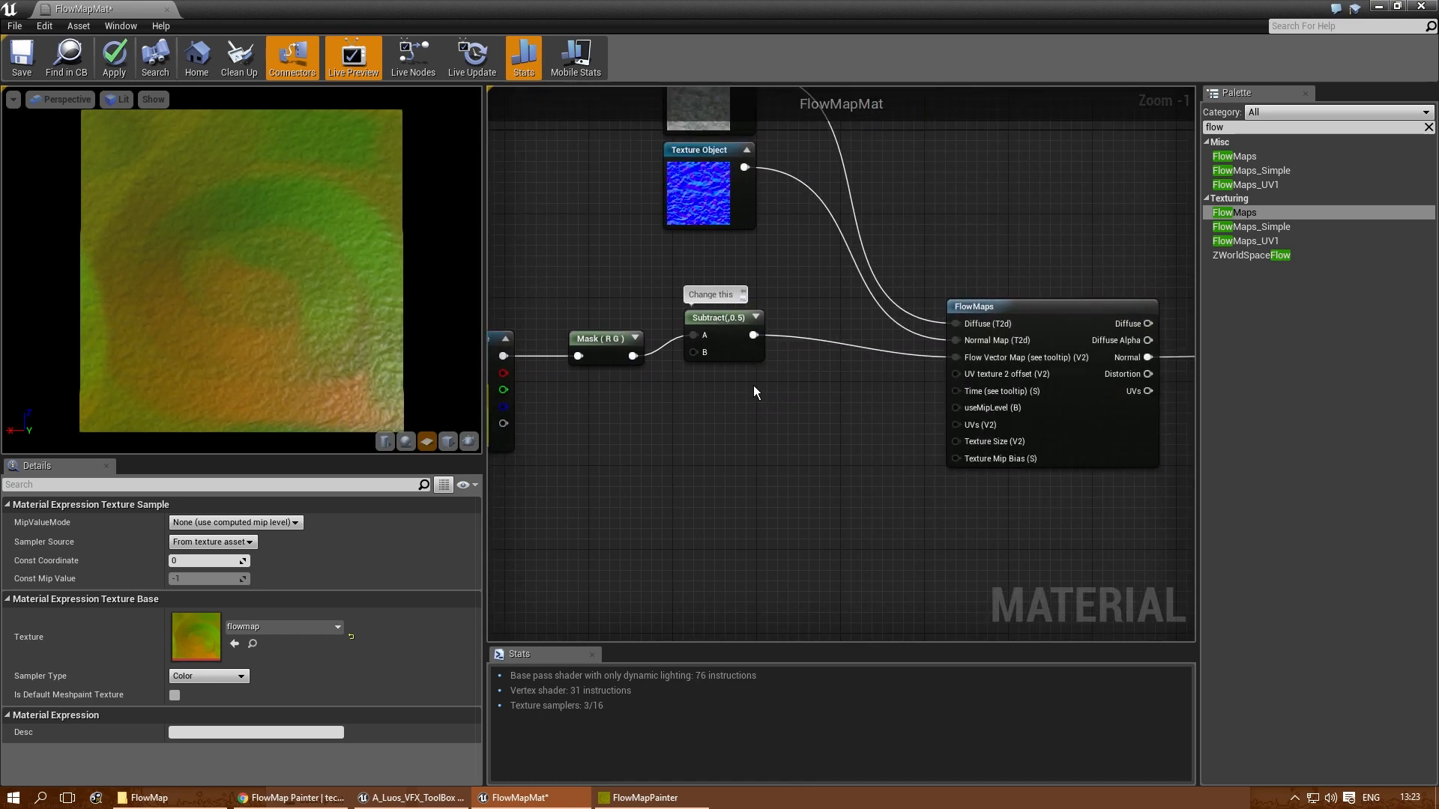
pyautogui.moveTo(710, 336); pyautogui.dragTo(698, 357)
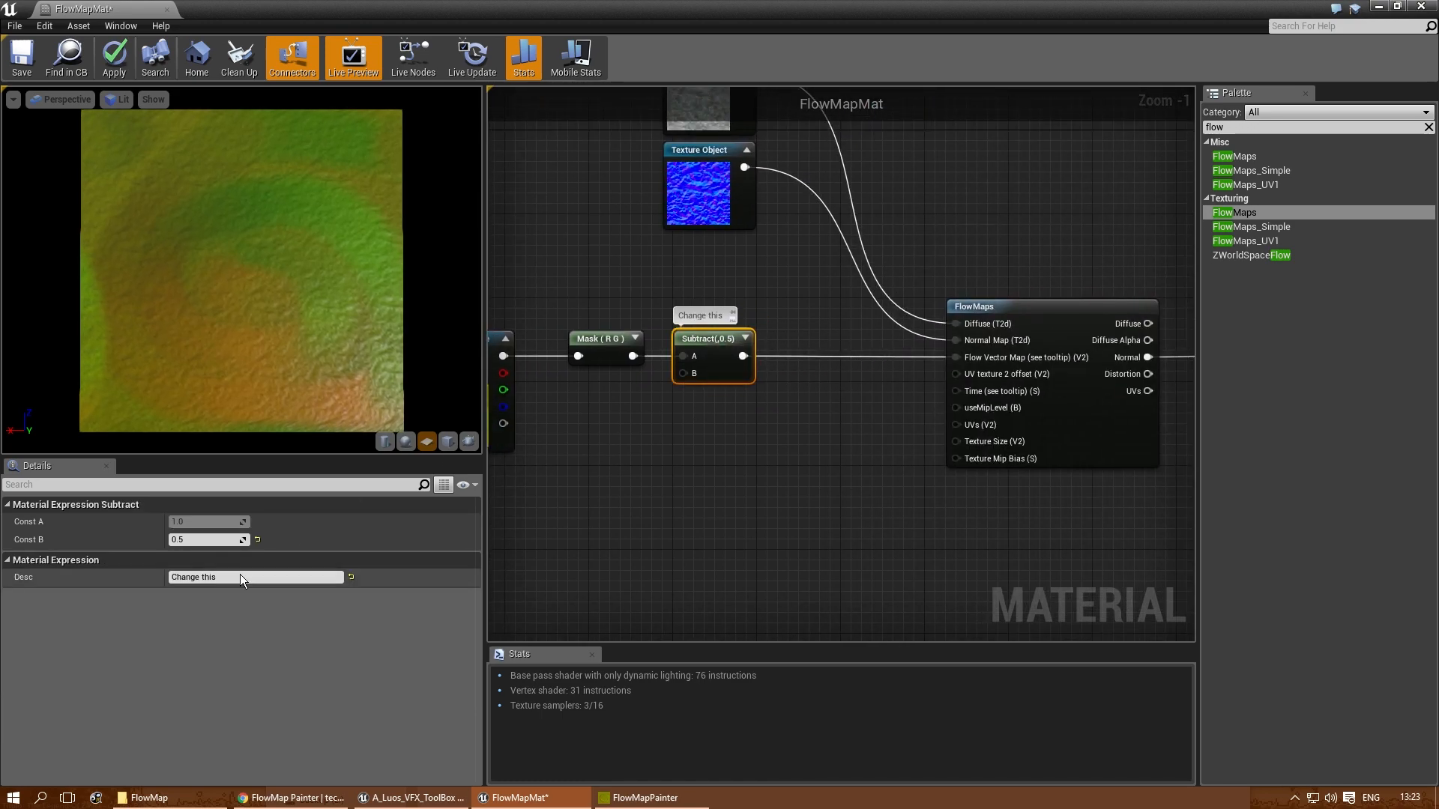
# - Try 0.3 as the Subtract node's Const B, set it to 0.2, and check the flow in the preview
pyautogui.click(199, 541)
pyautogui.write('0.3')
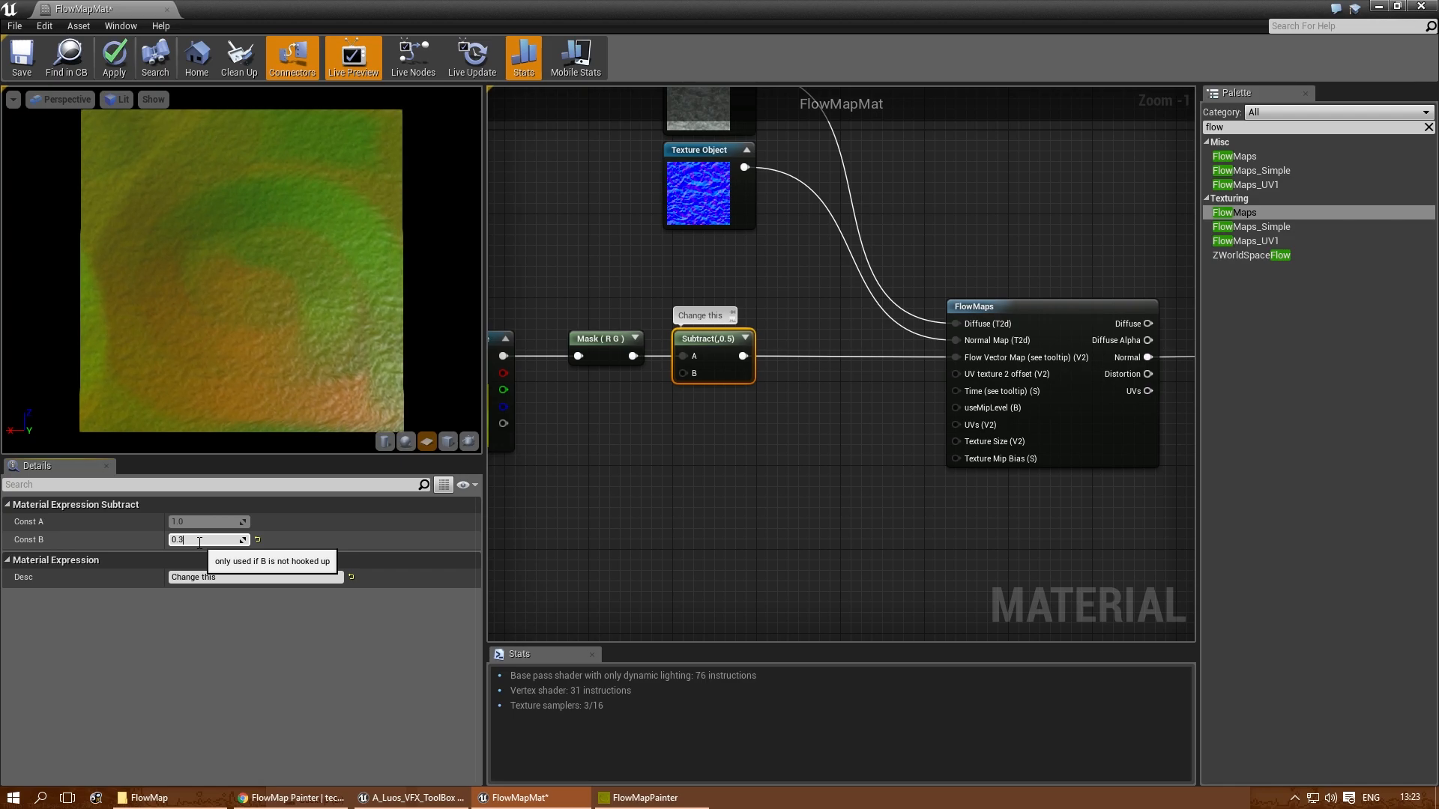
pyautogui.press('Return')
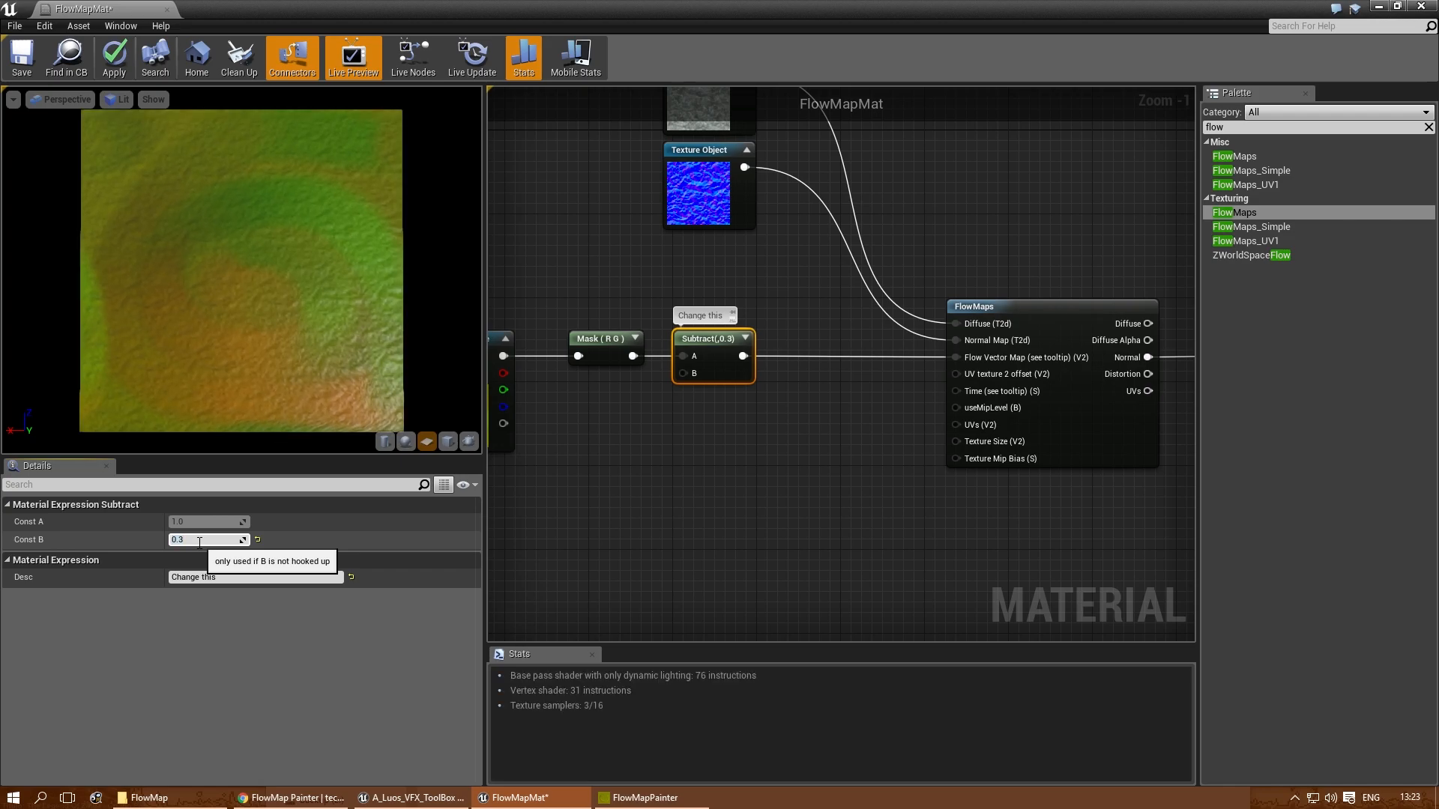
pyautogui.click(199, 541)
pyautogui.write('0.2')
pyautogui.press('Return')
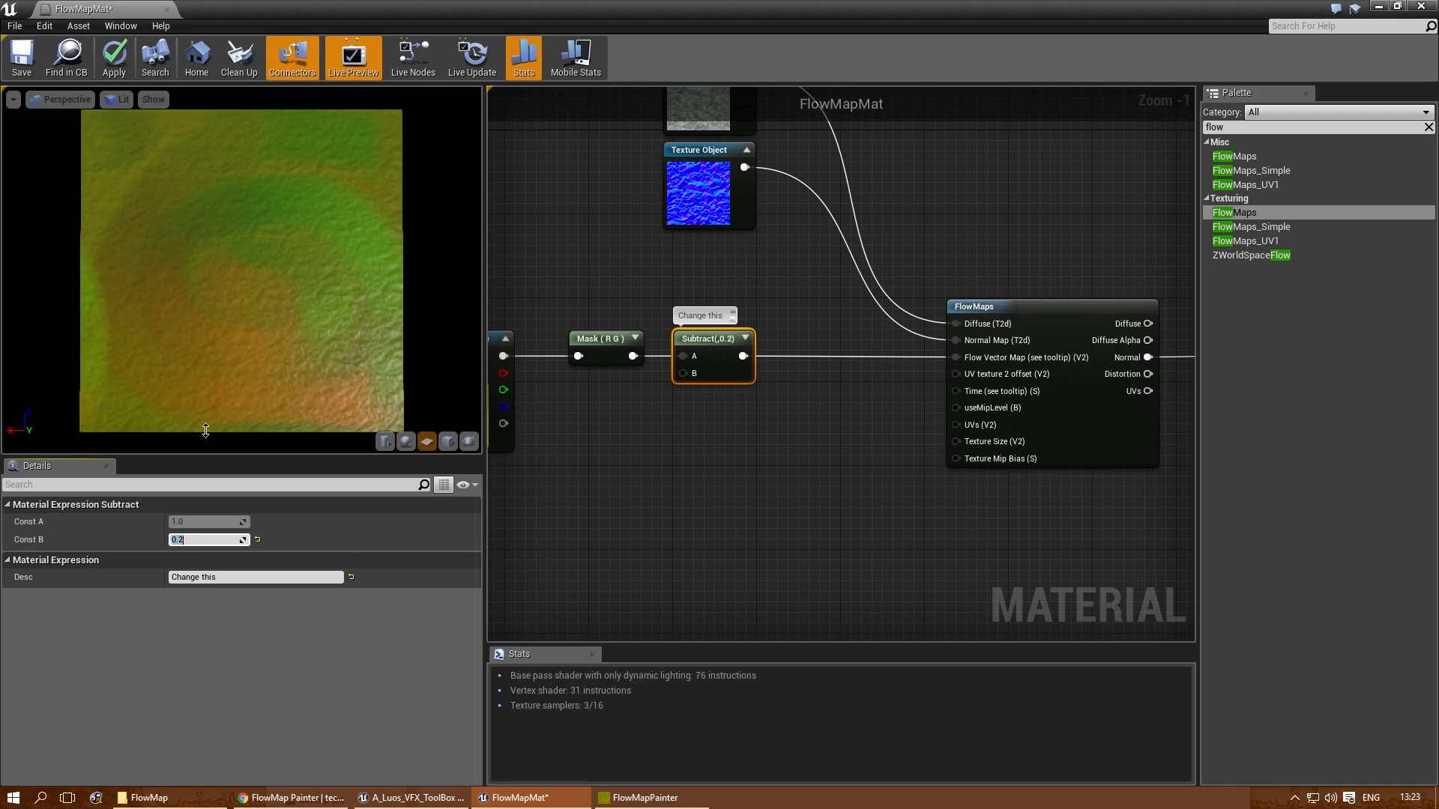
pyautogui.scroll(2, 214, 242)
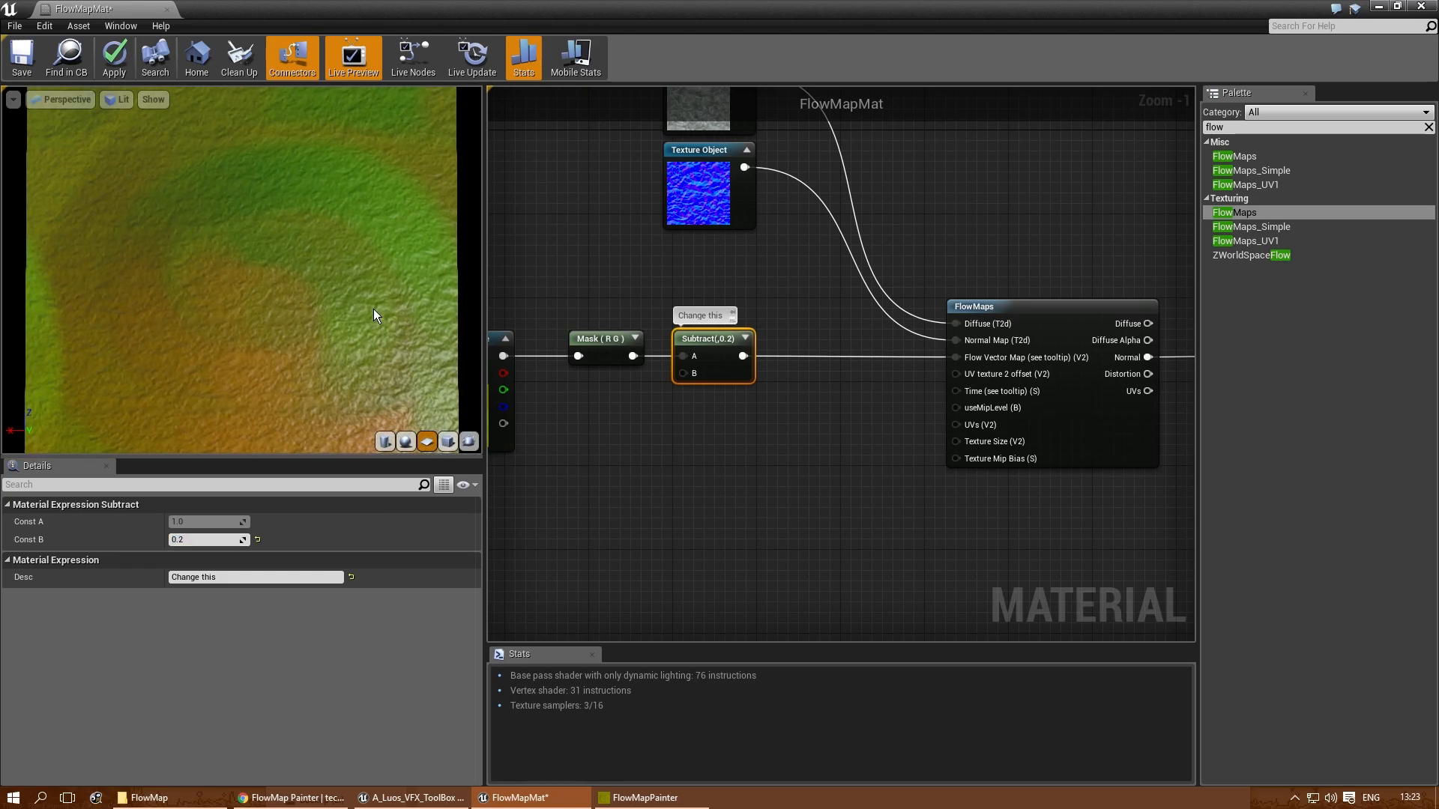
# - Add a Texture Sample using the flowmap texture in an empty area below the flow map nodes
pyautogui.moveTo(808, 501); pyautogui.dragTo(789, 407, button='right')
pyautogui.scroll(-1, 684, 429)
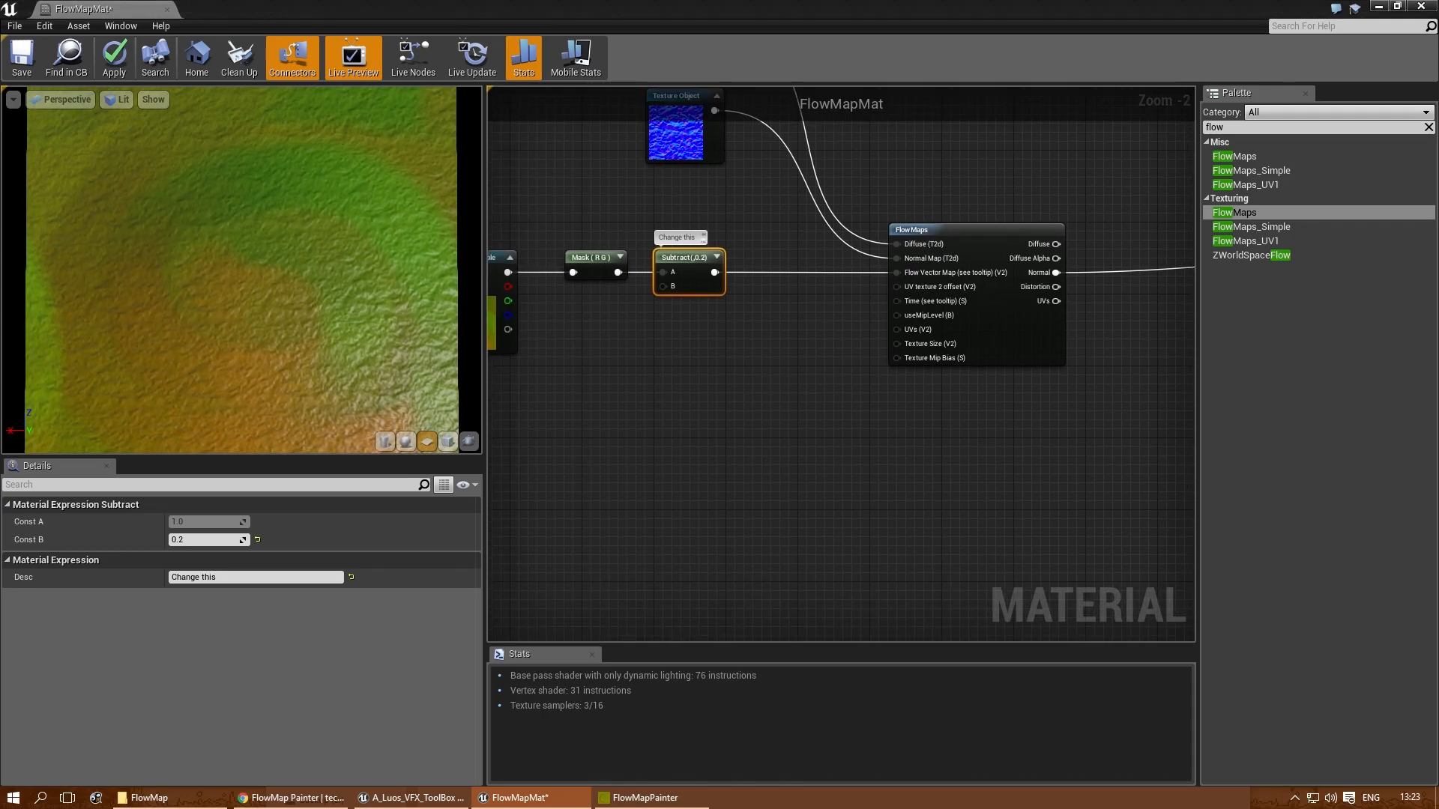
pyautogui.moveTo(702, 522); pyautogui.dragTo(810, 305, button='right')
pyautogui.scroll(-2, 836, 430)
pyautogui.scroll(1, 811, 306)
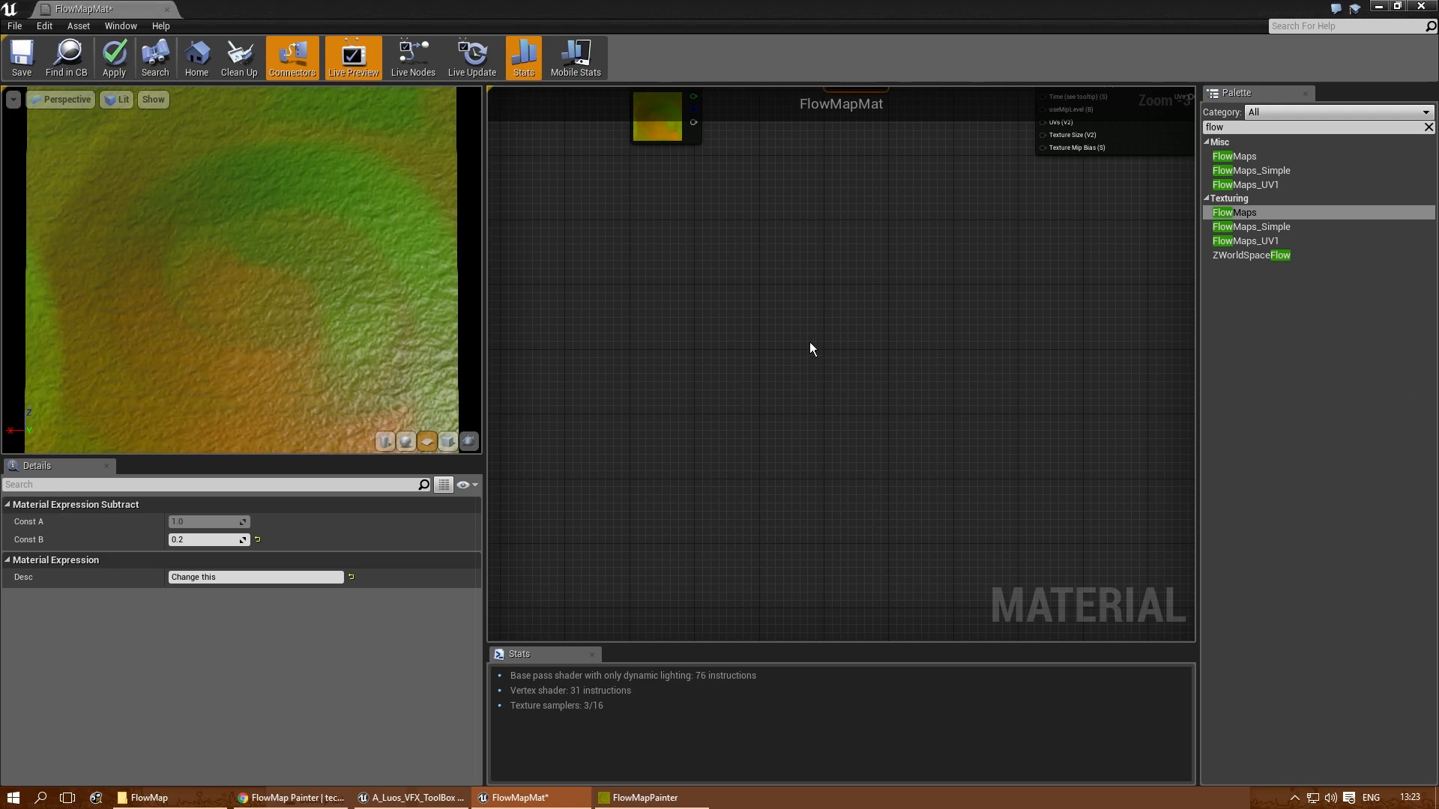
pyautogui.click(931, 296)
pyautogui.moveTo(932, 296); pyautogui.dragTo(879, 326, button='right')
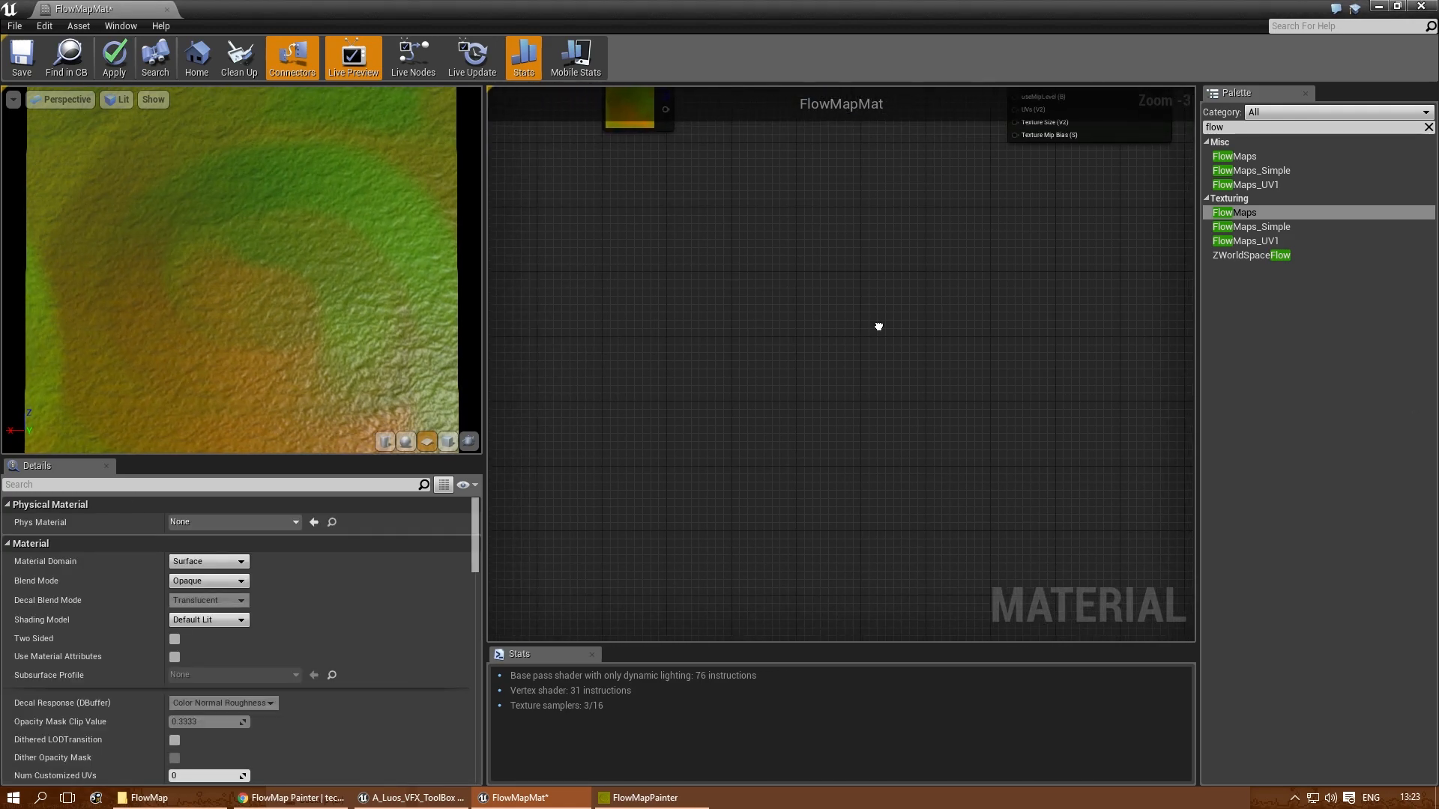
pyautogui.press('t')
pyautogui.click(687, 341)
pyautogui.moveTo(730, 358); pyautogui.dragTo(755, 298)
pyautogui.click(832, 314)
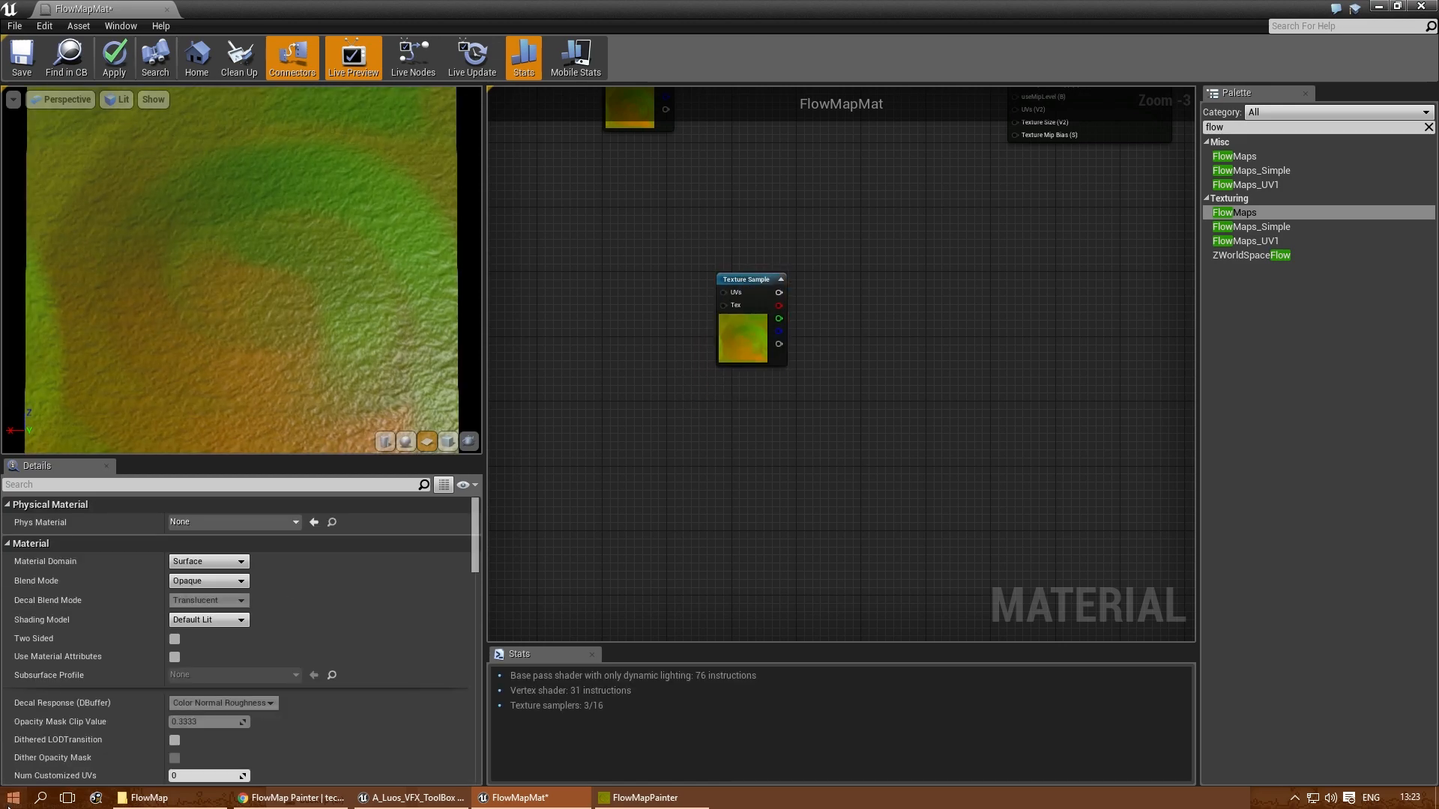
# - Switch to Photoshop and create a new document 1024 pixels wide and 1024 pixels high
pyautogui.click(13, 798)
pyautogui.click(216, 410)
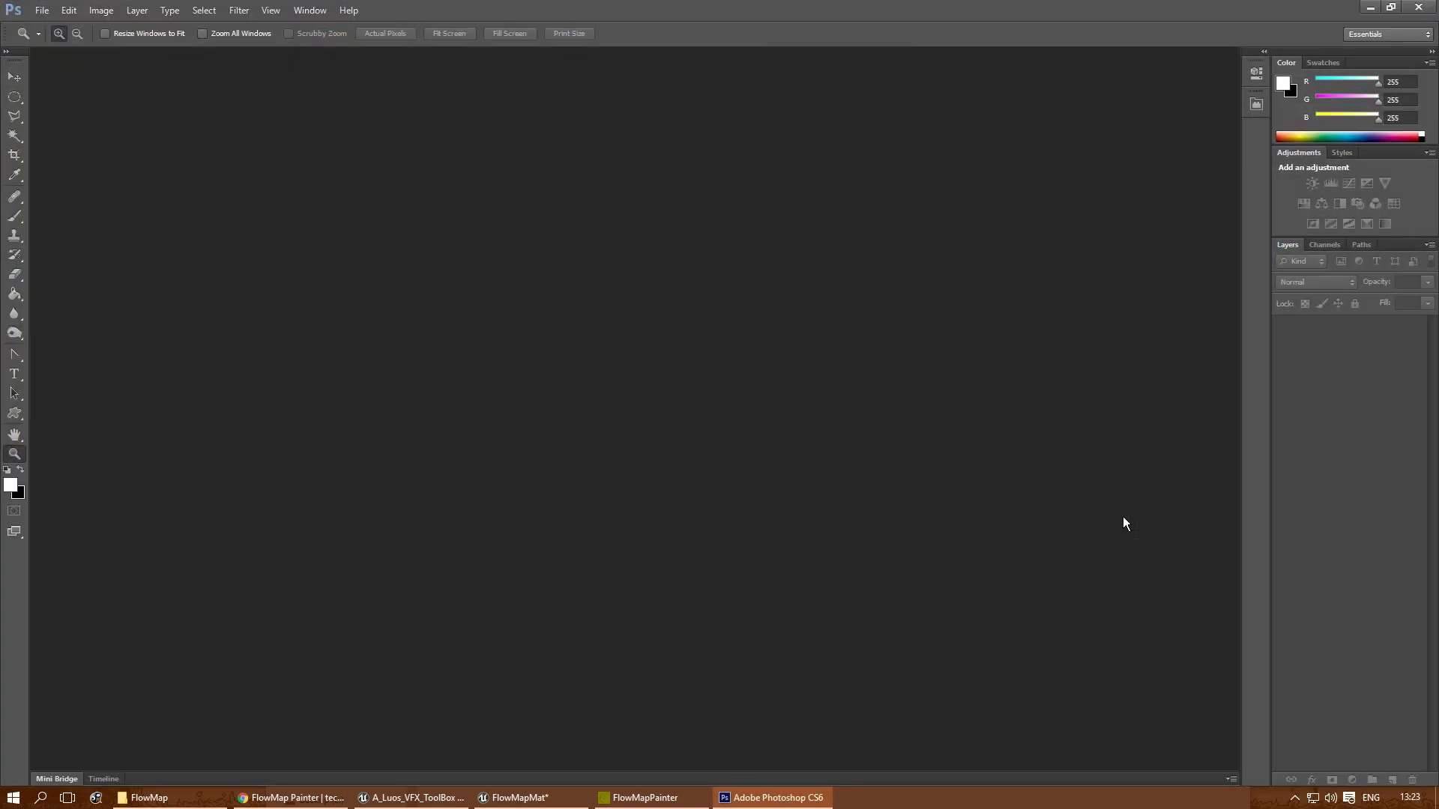
pyautogui.click(41, 10)
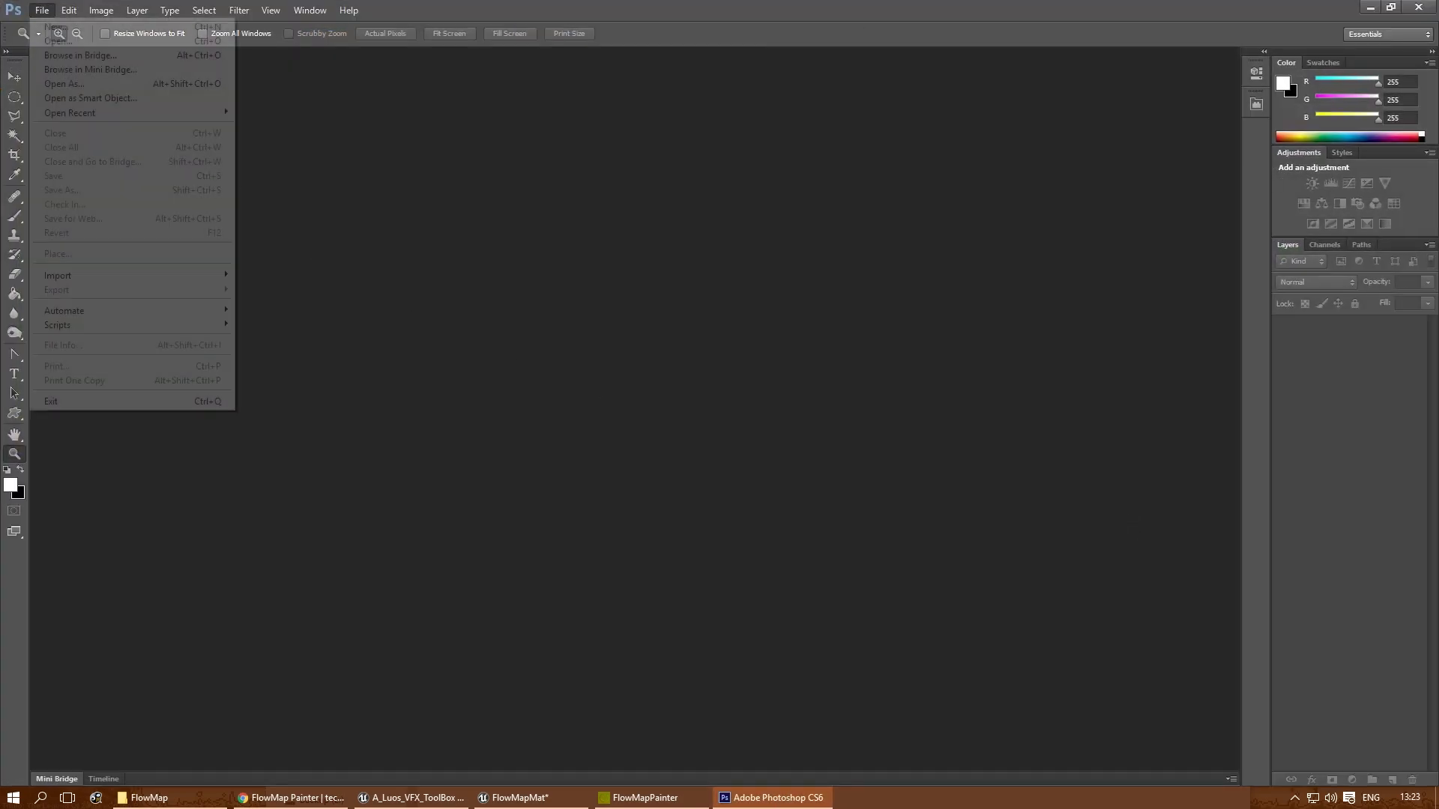
pyautogui.click(53, 25)
pyautogui.moveTo(659, 277); pyautogui.dragTo(608, 280)
pyautogui.write('1024')
pyautogui.press('Tab')
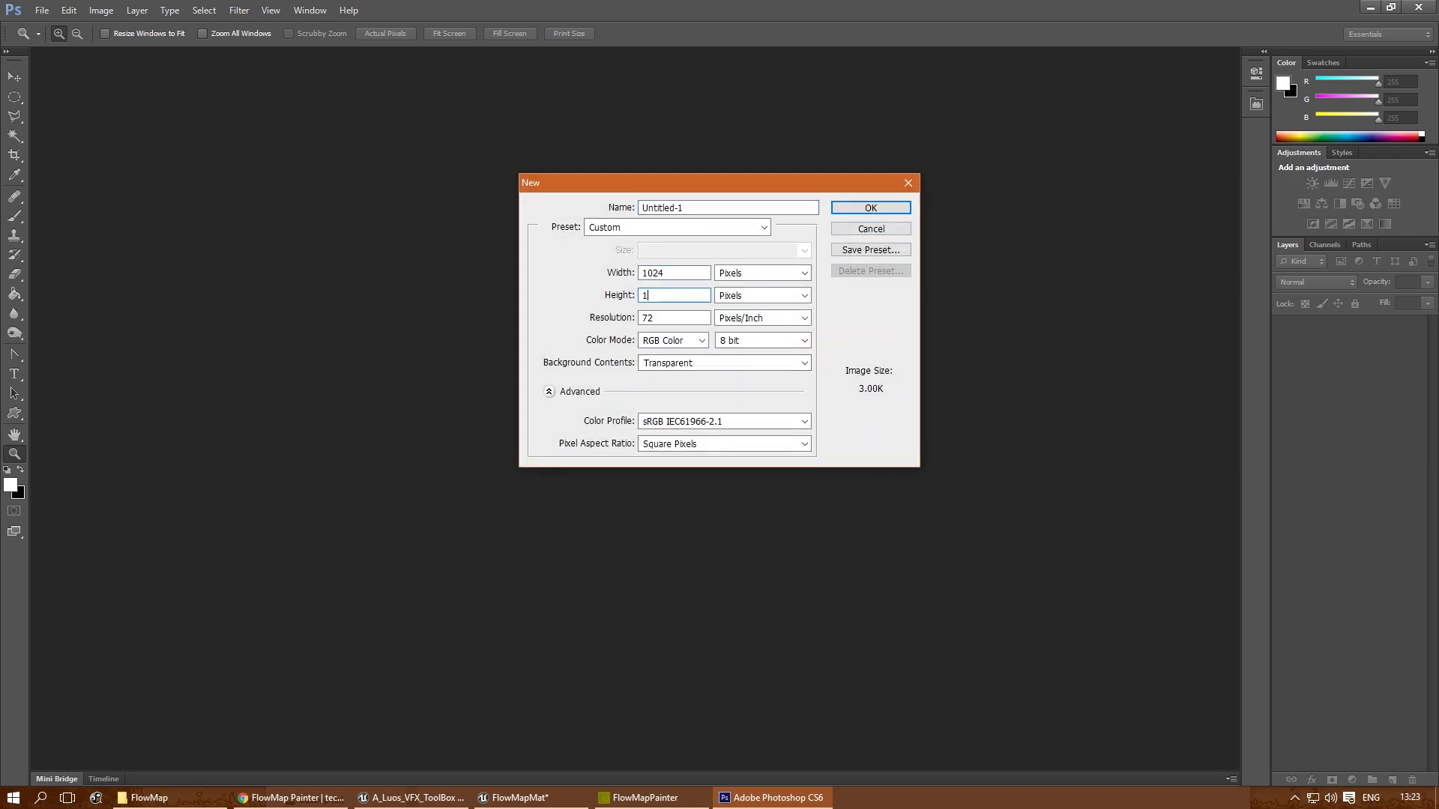
pyautogui.press('Return')
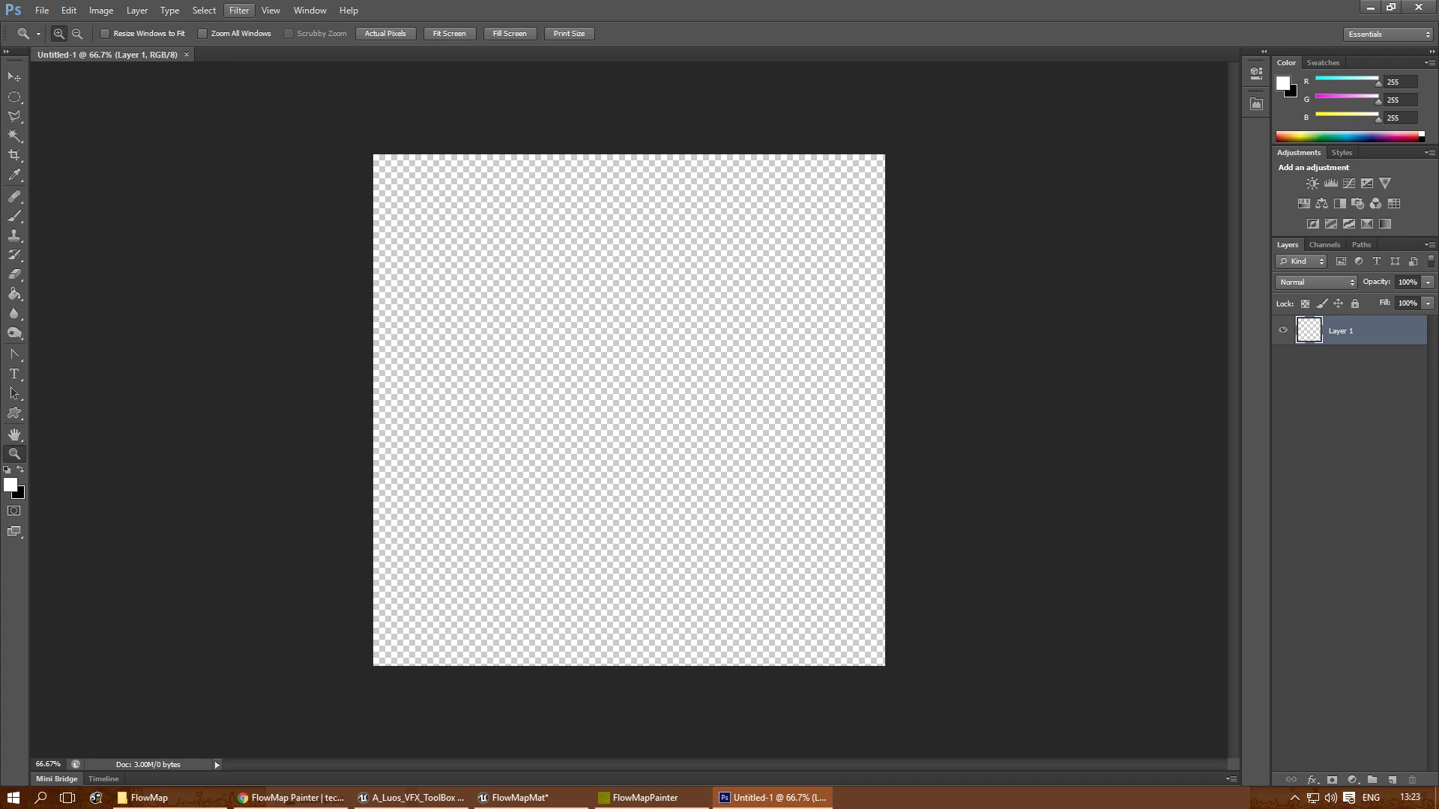
# - Fill the empty layer with the Clouds render filter
pyautogui.click(239, 11)
pyautogui.moveTo(239, 10)
pyautogui.moveTo(275, 218)
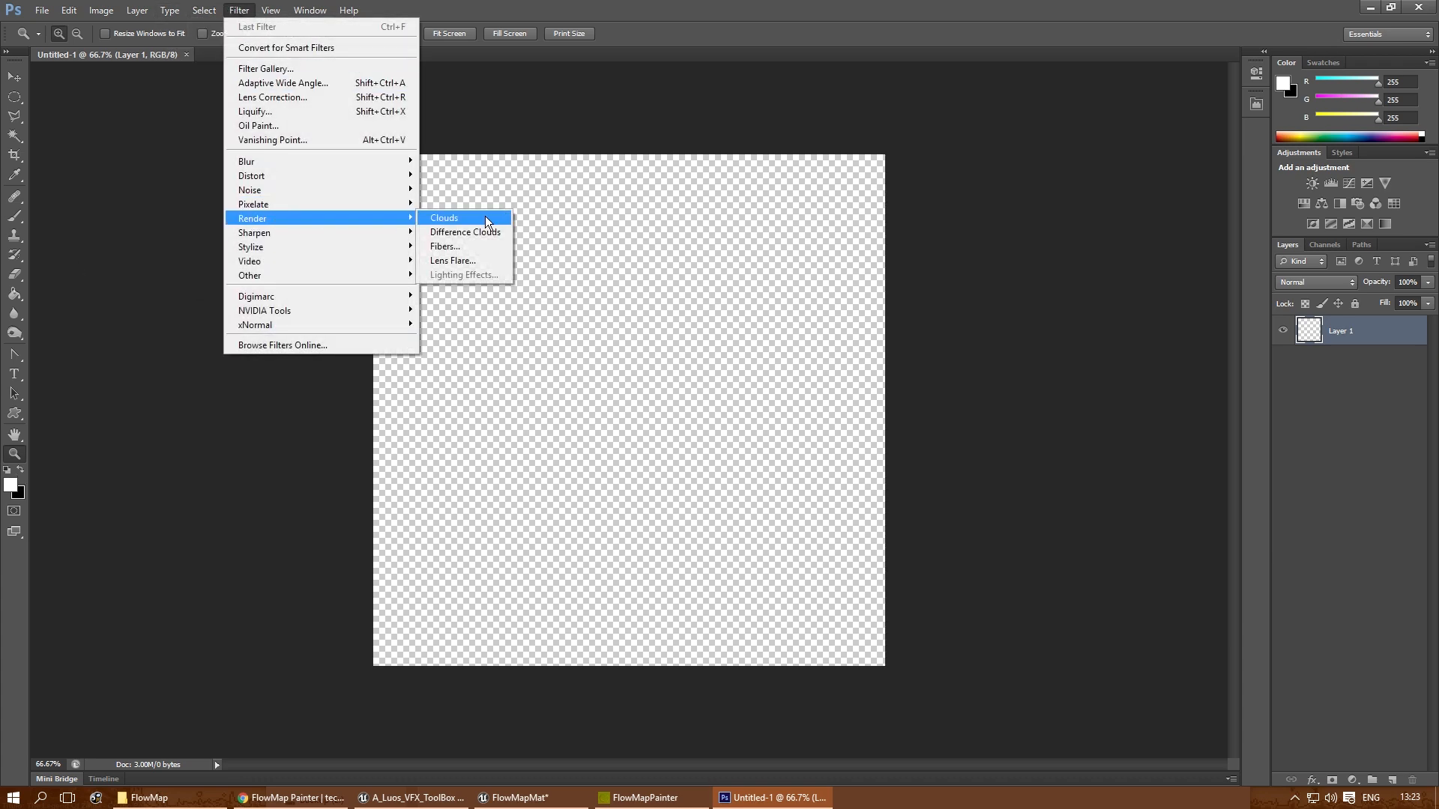
pyautogui.click(485, 218)
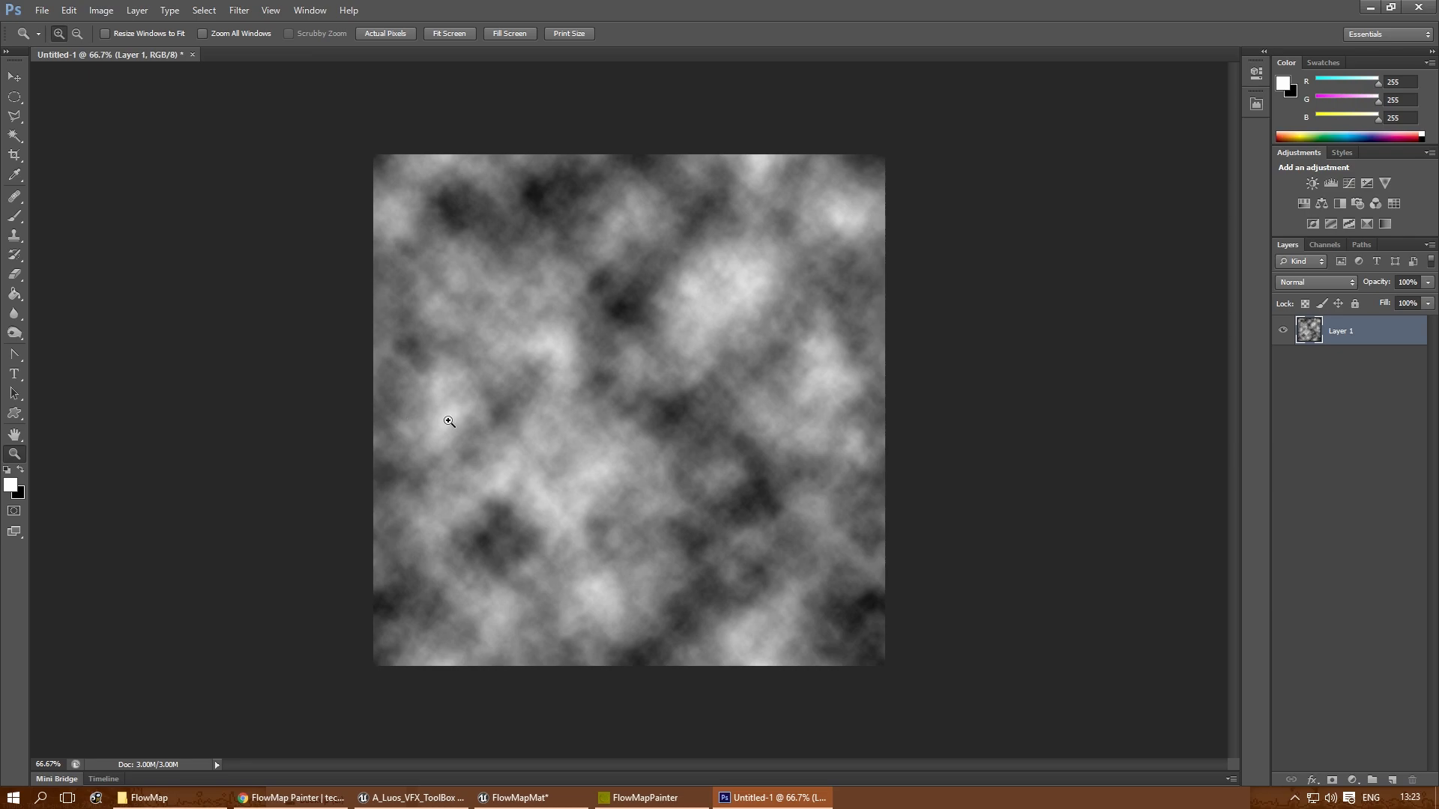
# - Reapply the Clouds filter repeatedly to generate a different cloud pattern
pyautogui.hotkey('ctrl', 'f')
pyautogui.hotkey('ctrl', 'f')
pyautogui.hotkey('ctrl', 'f')
pyautogui.hotkey('ctrl', 'f')
pyautogui.hotkey('ctrl', 'f')
pyautogui.hotkey('ctrl', 'f')
pyautogui.hotkey('ctrl', 'f')
pyautogui.hotkey('ctrl', 'f')
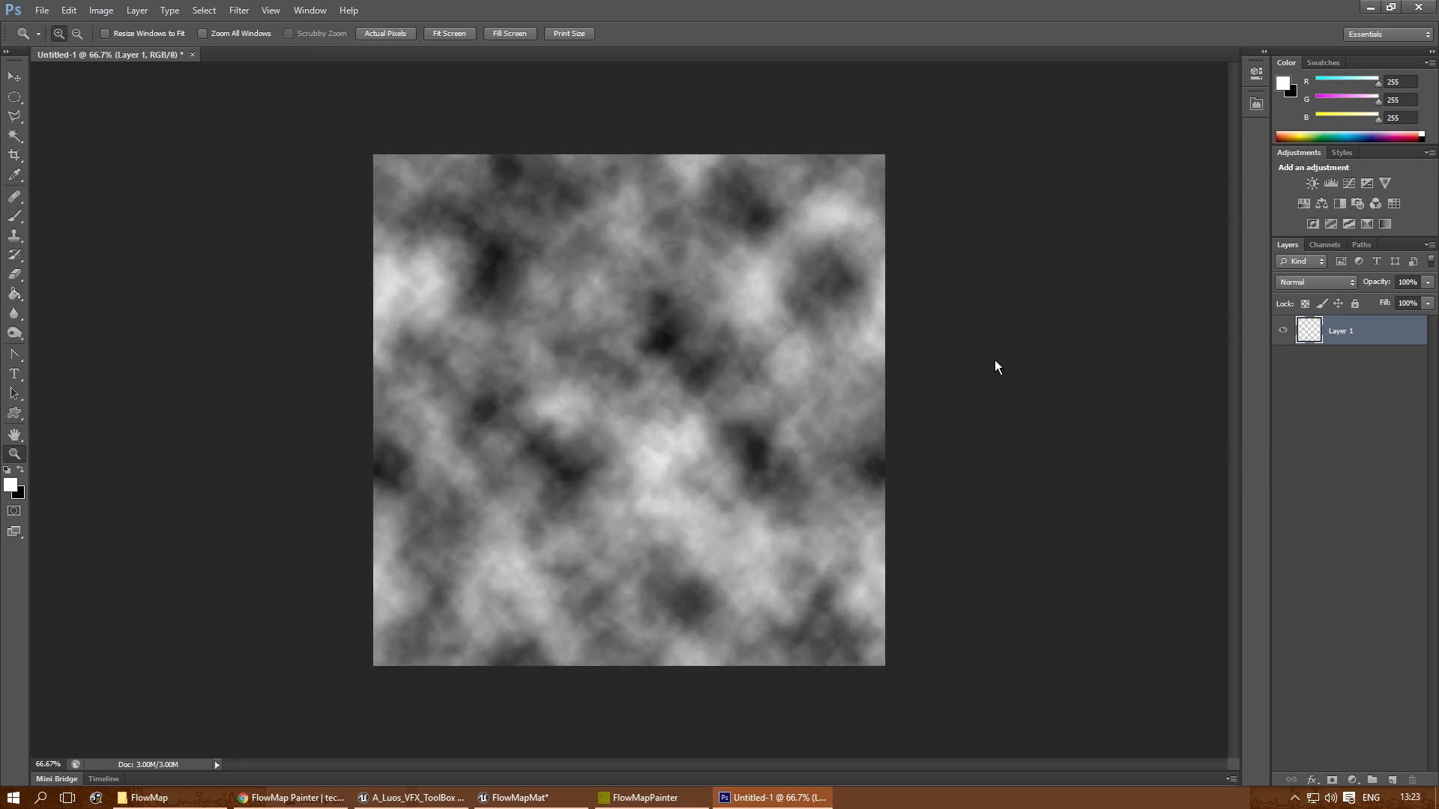
pyautogui.hotkey('ctrl', 'f')
pyautogui.hotkey('ctrl', 'f')
pyautogui.hotkey('ctrl', 'f')
pyautogui.hotkey('ctrl', 'f')
pyautogui.hotkey('ctrl', 'f')
pyautogui.hotkey('ctrl', 'f')
pyautogui.hotkey('ctrl', 'f')
pyautogui.hotkey('ctrl', 'f')
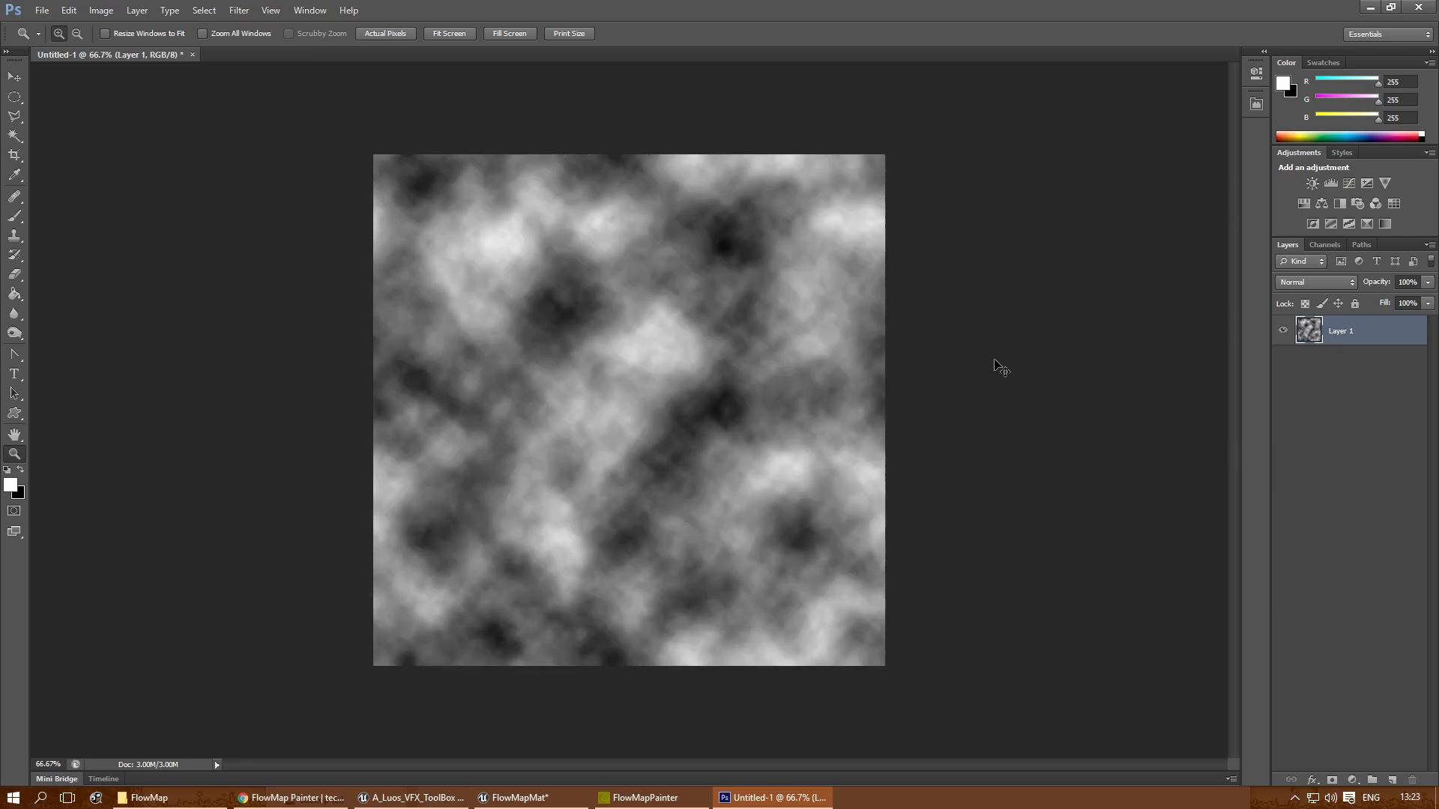
pyautogui.hotkey('ctrl', 'f')
pyautogui.hotkey('ctrl', 'f')
pyautogui.hotkey('ctrl', 'f')
pyautogui.hotkey('ctrl', 'f')
pyautogui.hotkey('ctrl', 'f')
pyautogui.hotkey('ctrl', 'f')
pyautogui.hotkey('ctrl', 'f')
pyautogui.hotkey('ctrl', 'f')
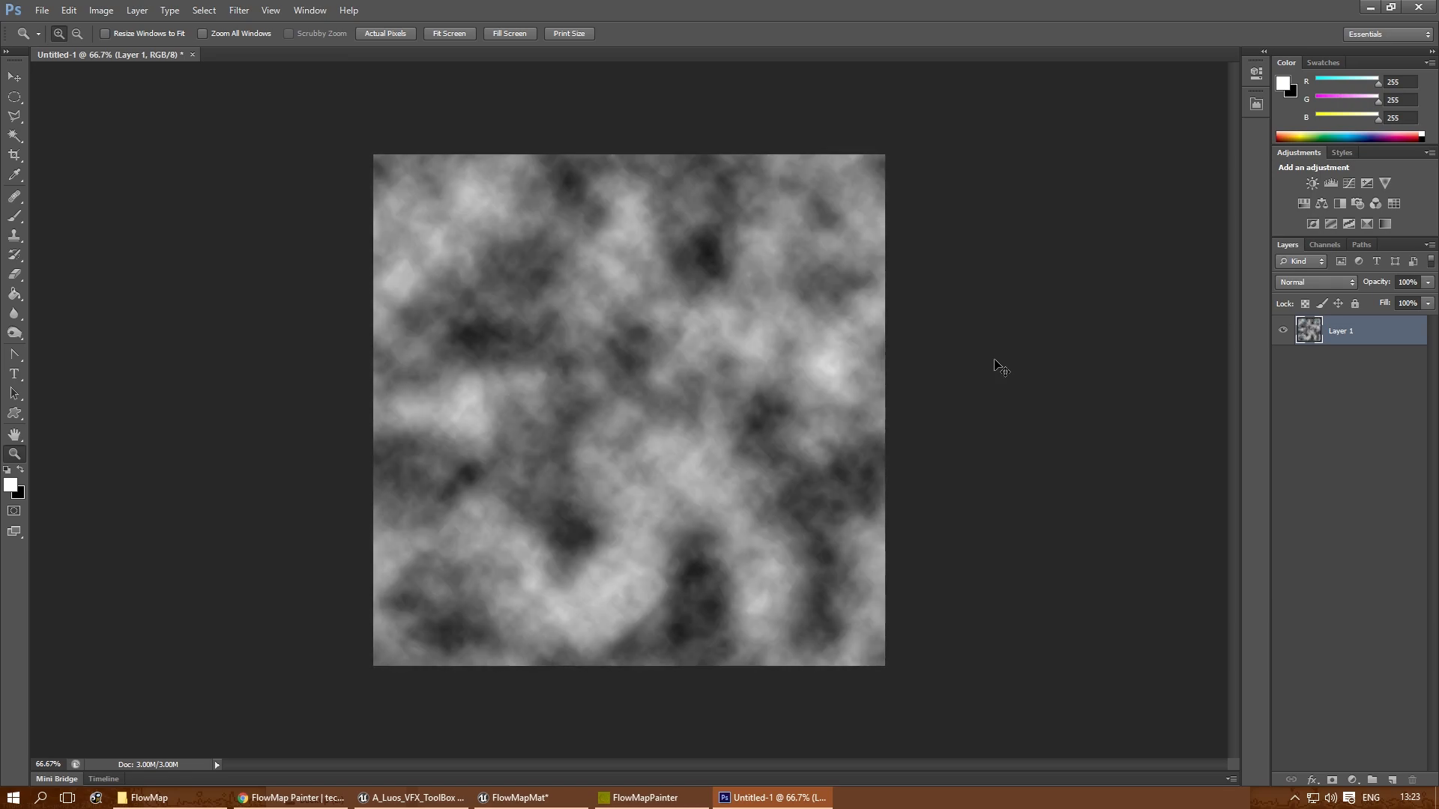
pyautogui.hotkey('ctrl', 'f')
pyautogui.hotkey('ctrl', 'f')
pyautogui.hotkey('ctrl', 'f')
pyautogui.hotkey('ctrl', 'f')
pyautogui.hotkey('ctrl', 'f')
pyautogui.hotkey('ctrl', 'f')
pyautogui.hotkey('ctrl', 'f')
pyautogui.hotkey('ctrl', 'f')
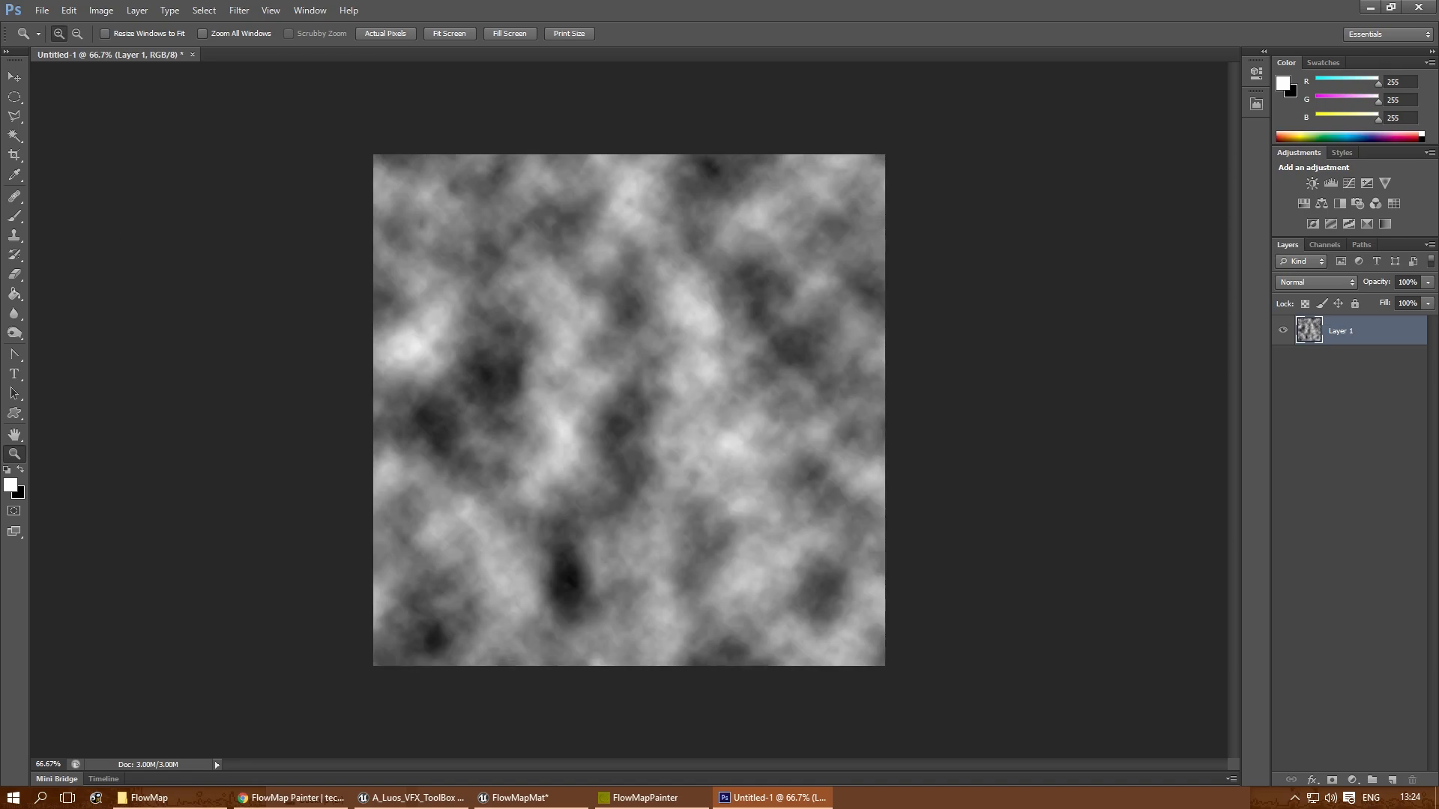
# - Save the cloud image as a PNG named Clouds in the FlowMap folder under Tests
pyautogui.click(42, 10)
pyautogui.click(118, 190)
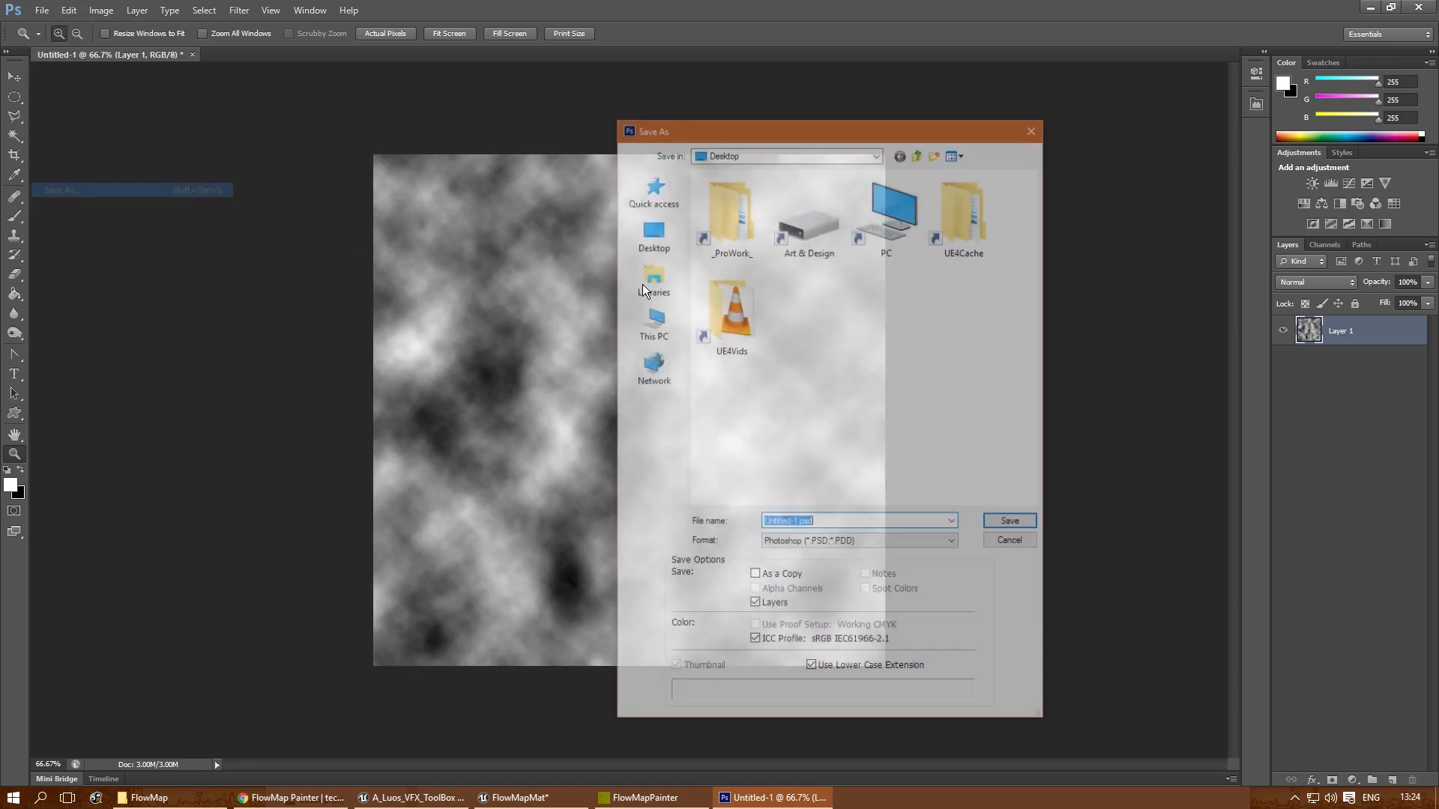
pyautogui.click(652, 191)
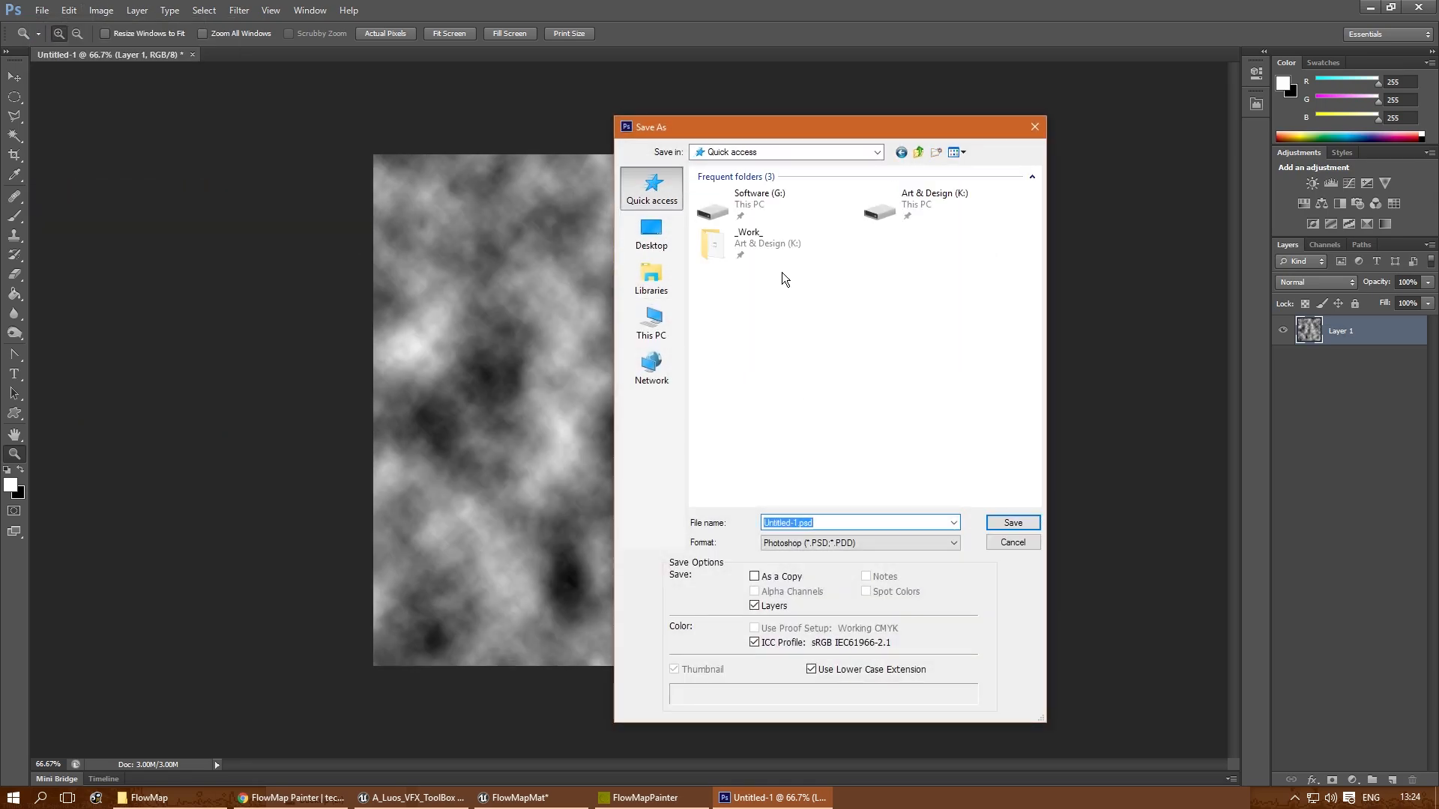
pyautogui.doubleClick(761, 241)
pyautogui.scroll(-1, 726, 460)
pyautogui.doubleClick(716, 423)
pyautogui.doubleClick(732, 228)
pyautogui.click(837, 538)
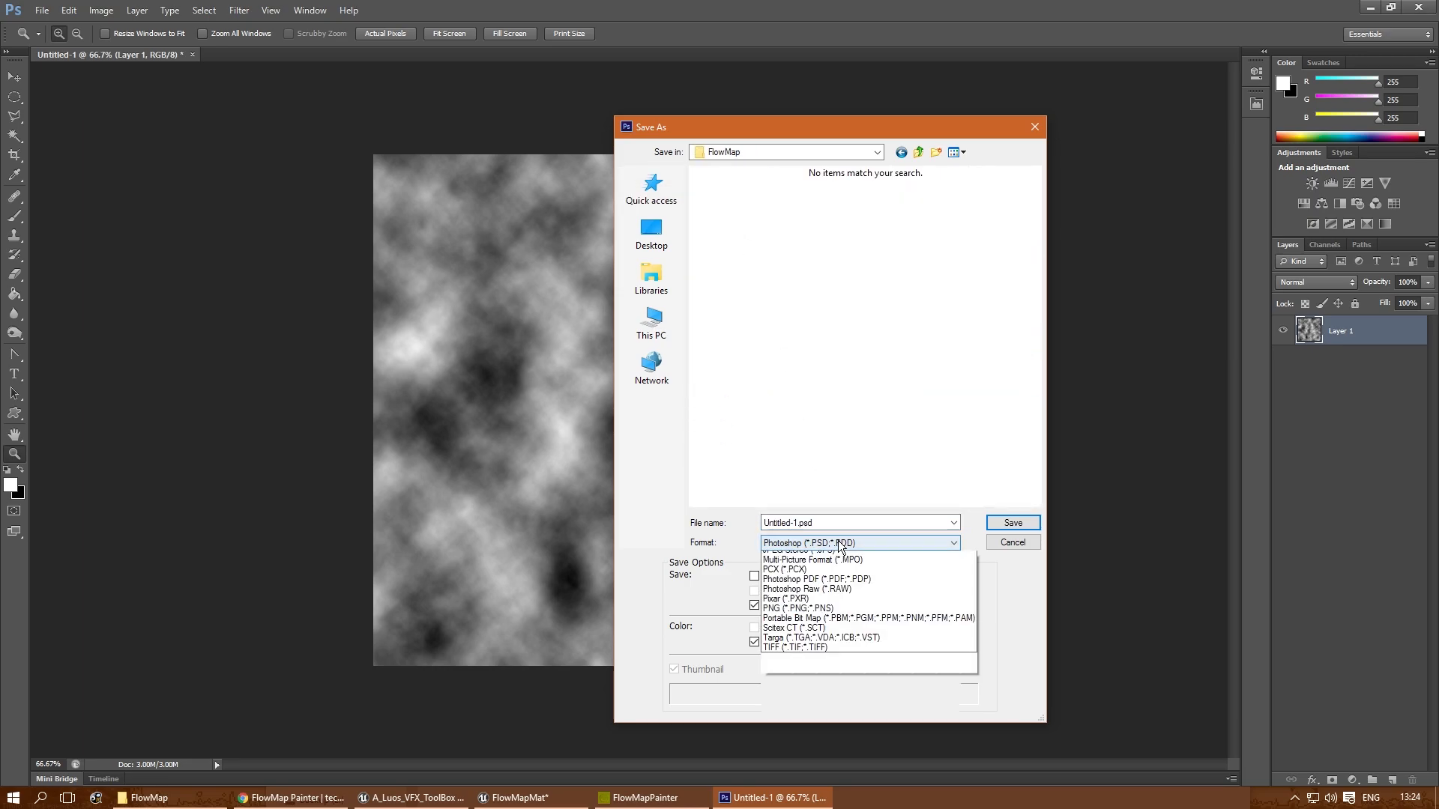
pyautogui.click(823, 724)
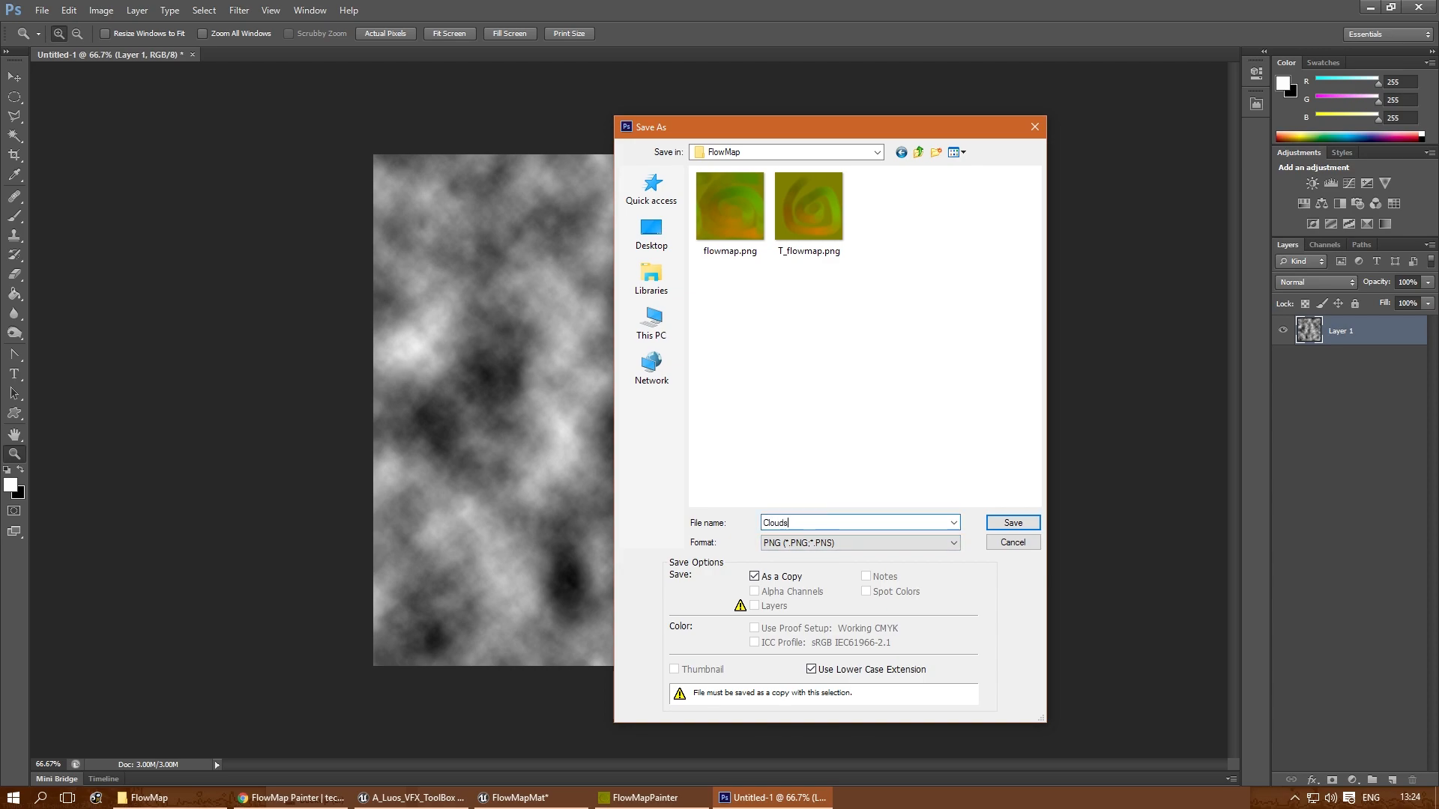
pyautogui.press('Return')
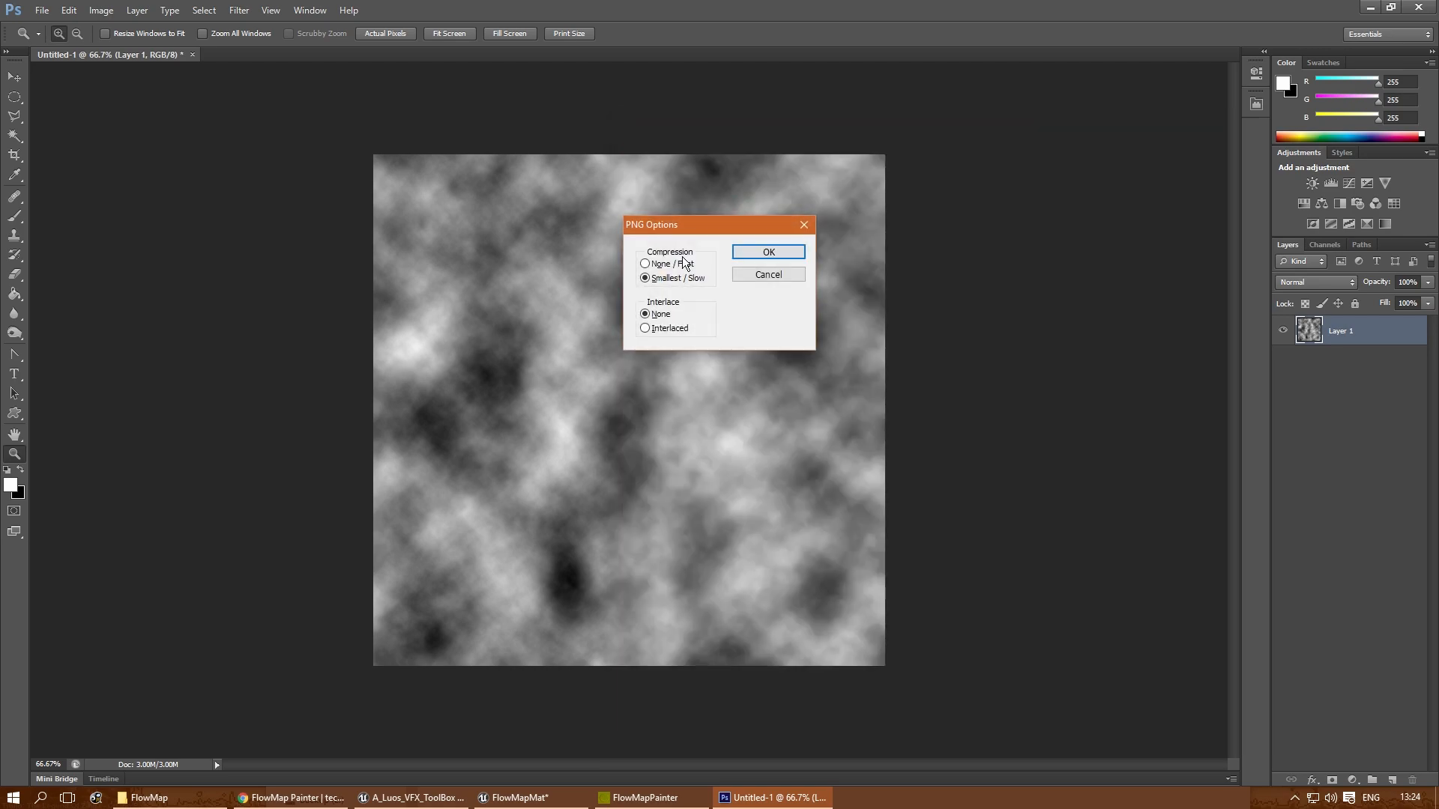
pyautogui.click(768, 251)
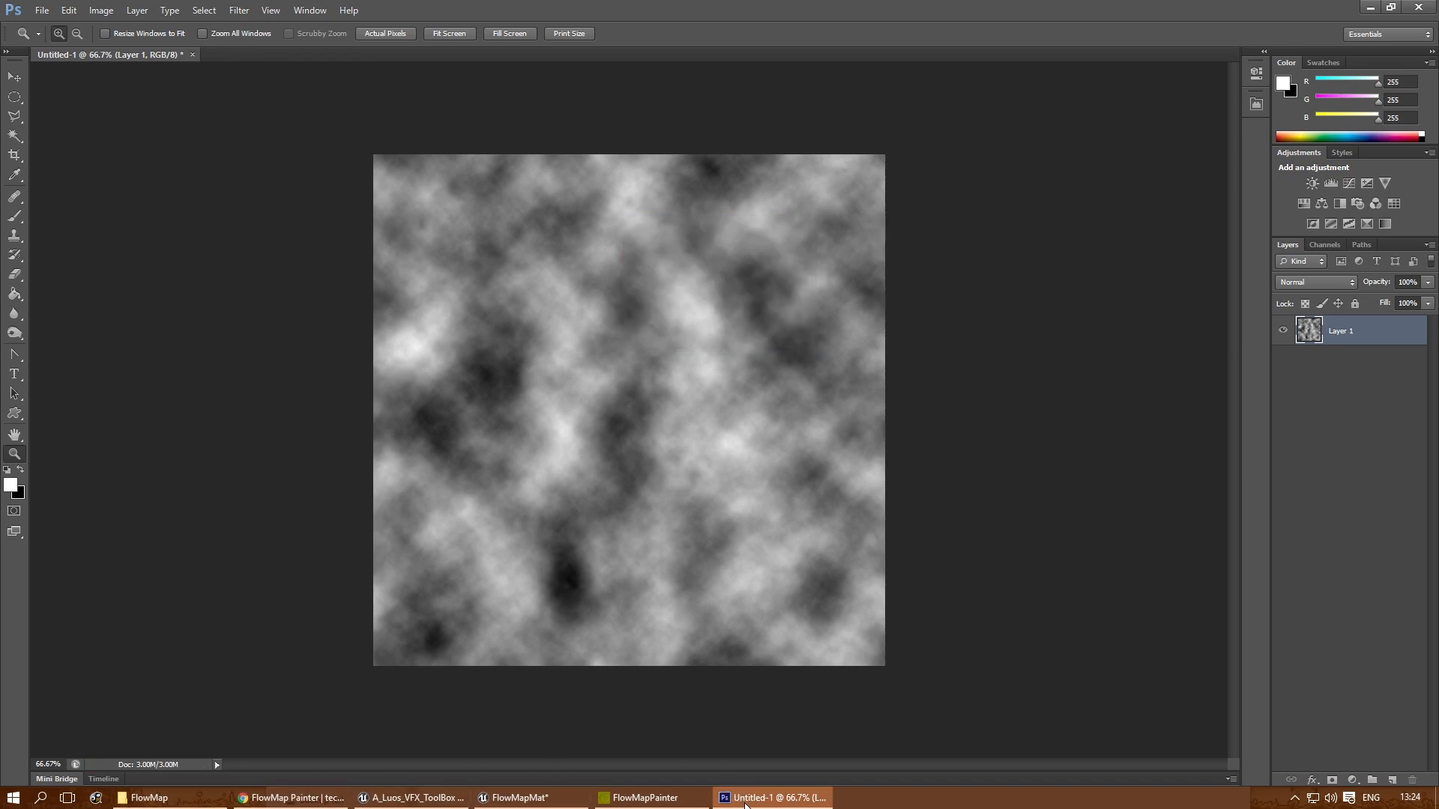
# - Switch back to Unreal and import Clouds.png from the FlowMap folder on disk into the ZZ_Tests/FlowMap content folder
pyautogui.click(517, 798)
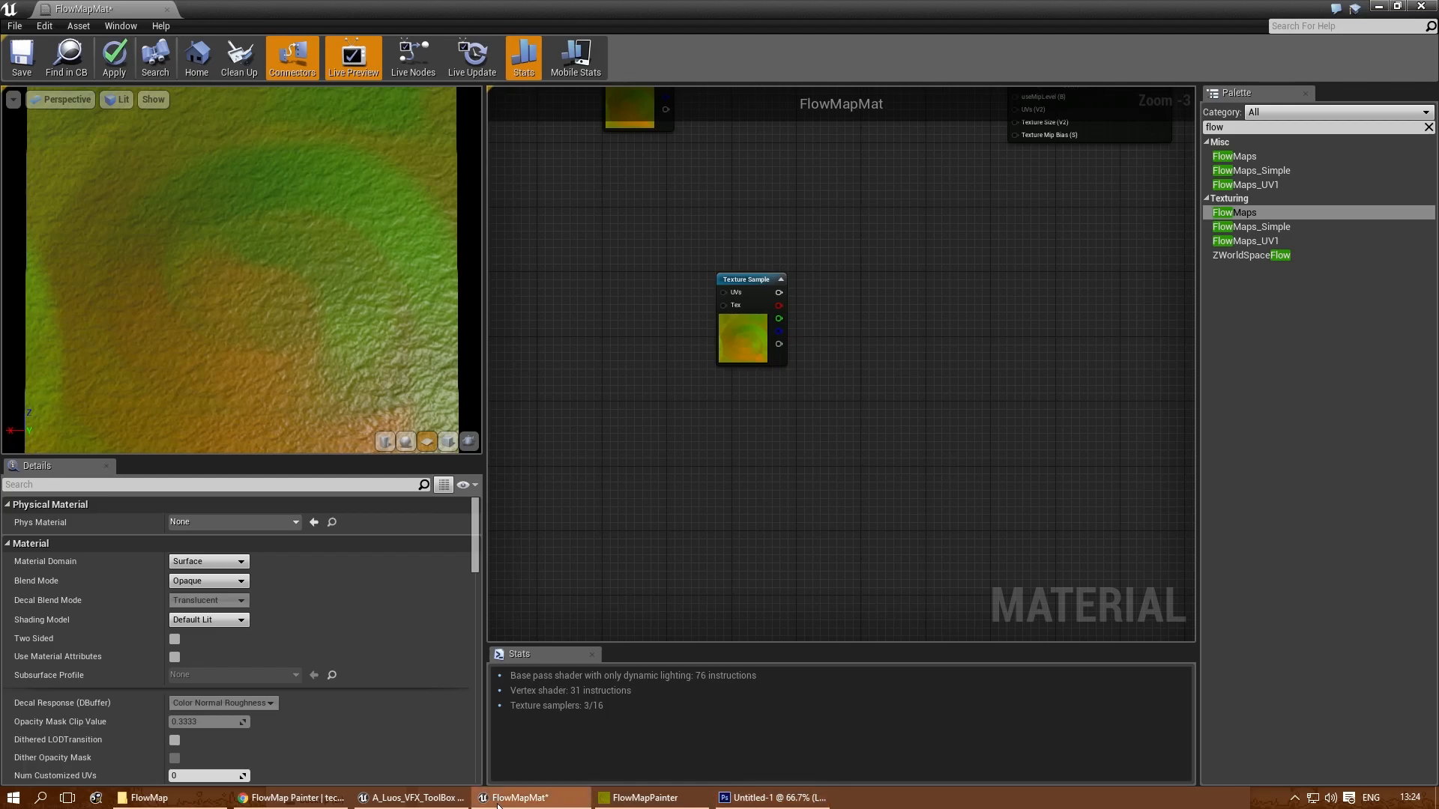
pyautogui.click(149, 798)
pyautogui.click(674, 187)
pyautogui.hotkey('ctrl', 'b')
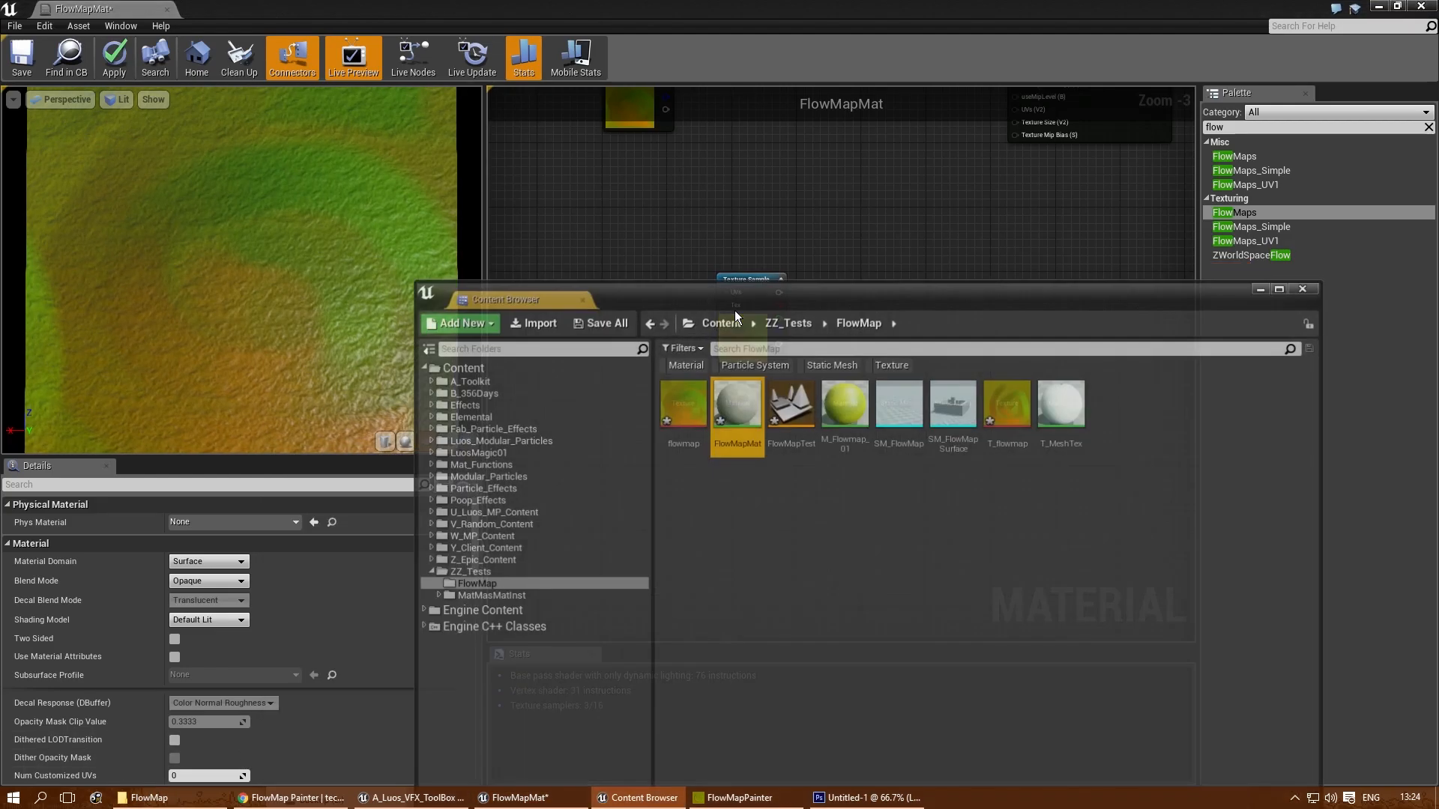
pyautogui.moveTo(729, 286); pyautogui.dragTo(983, 142)
pyautogui.click(150, 798)
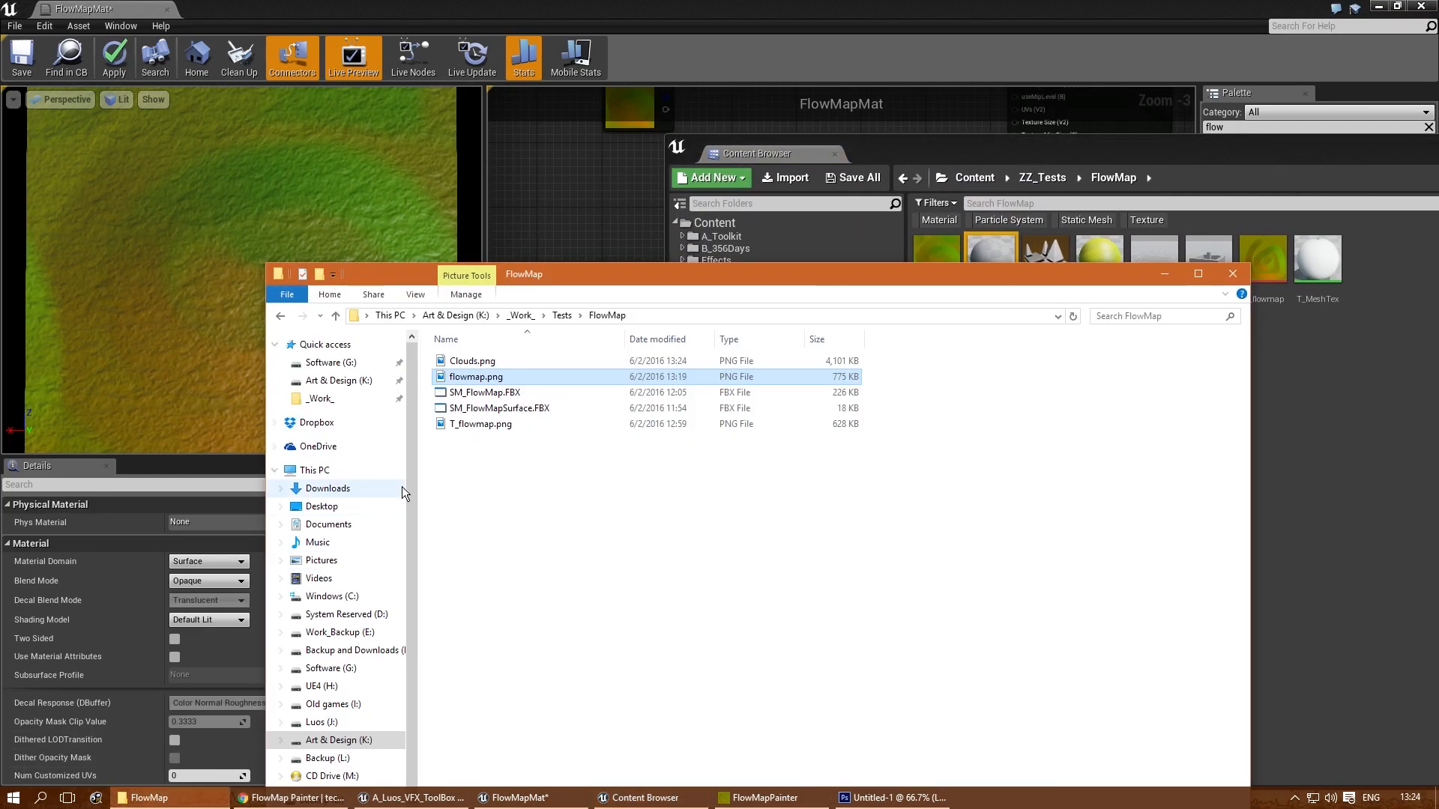
pyautogui.click(458, 362)
pyautogui.moveTo(458, 368); pyautogui.dragTo(1279, 438)
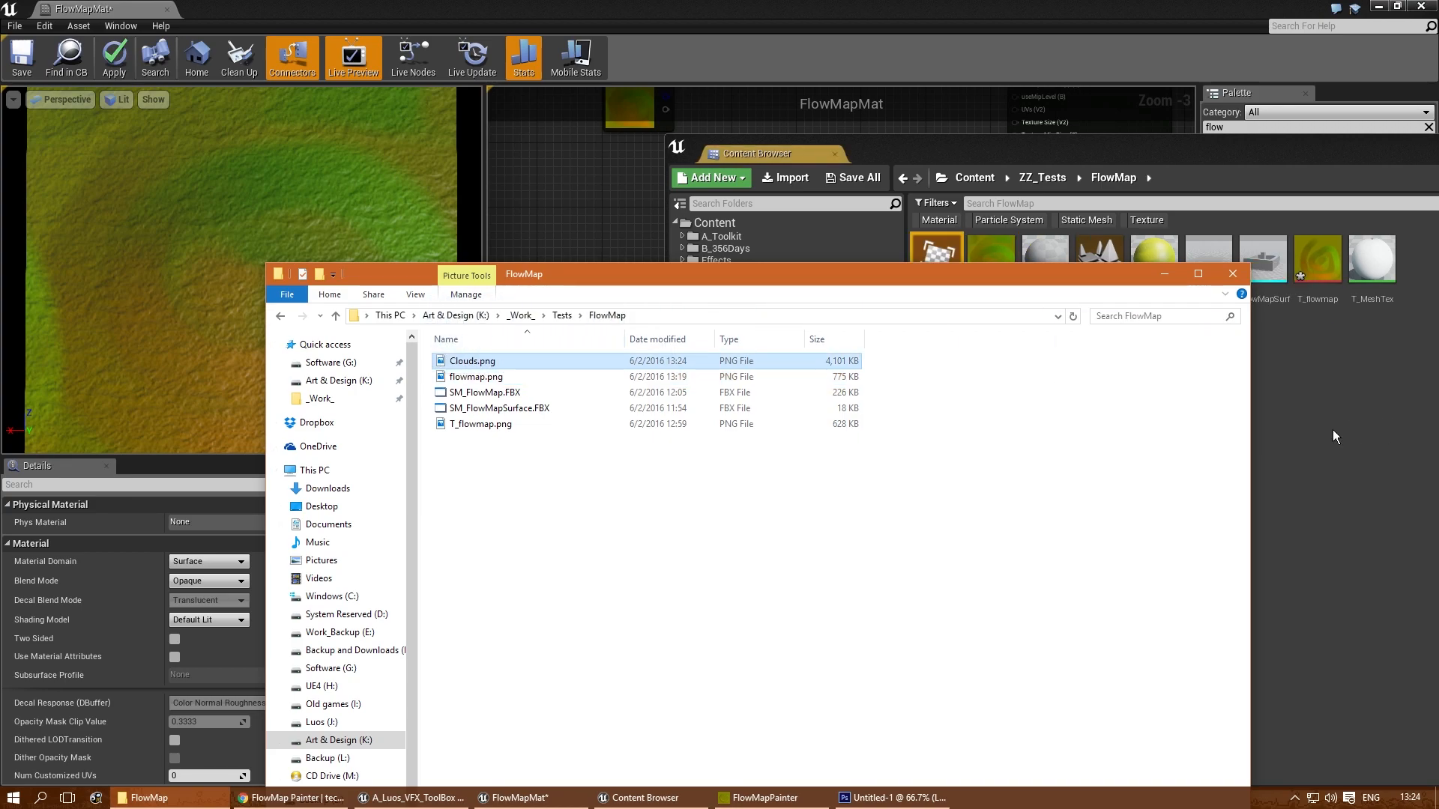
pyautogui.click(1164, 274)
# - Place the Clouds texture in the material graph as a Texture Sample and delete the unconnected flowmap Texture Sample
pyautogui.moveTo(937, 262)
pyautogui.mouseDown()
pyautogui.moveTo(829, 353)
pyautogui.moveTo(536, 395)
pyautogui.moveTo(821, 345)
pyautogui.moveTo(963, 275)
pyautogui.mouseUp()
pyautogui.click(834, 154)
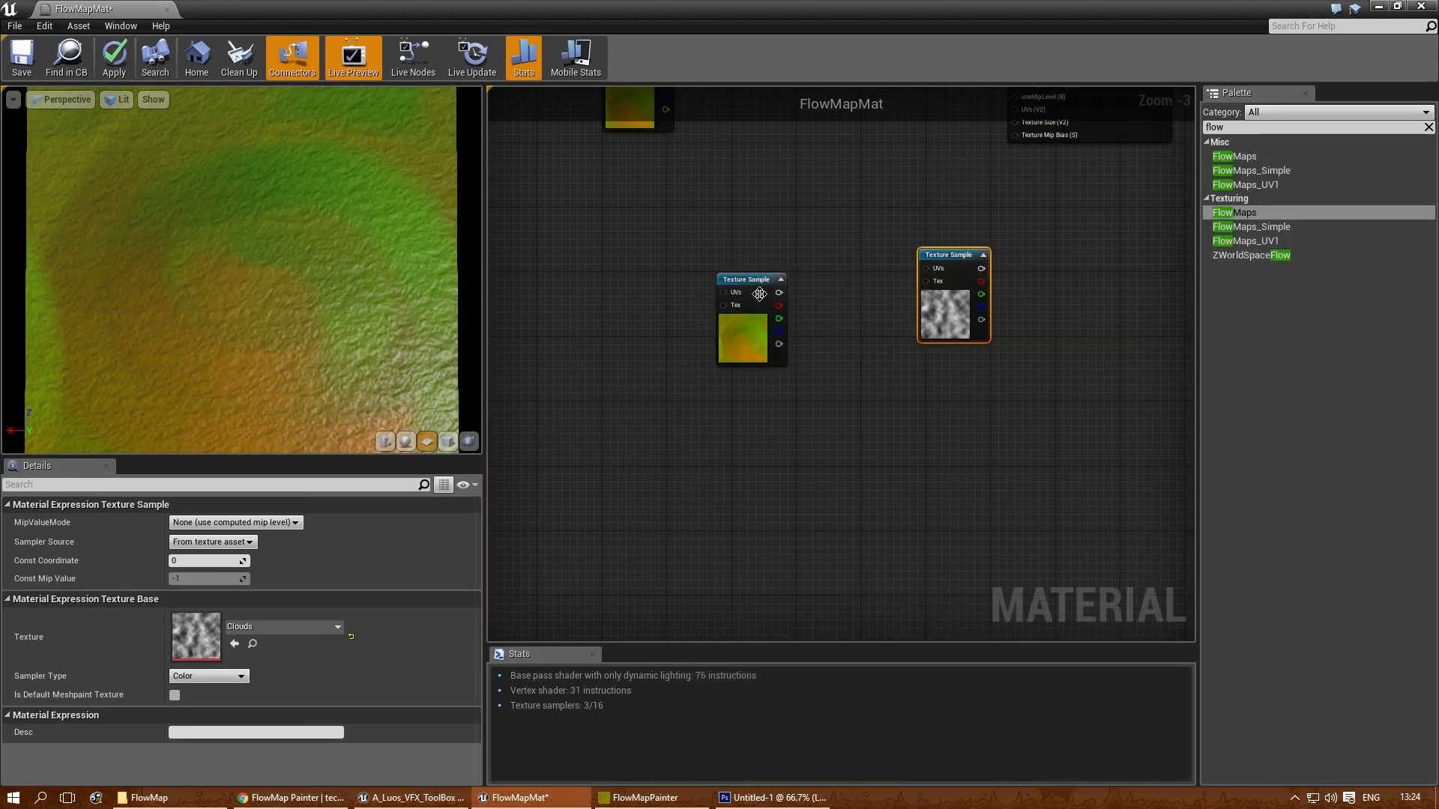
pyautogui.click(744, 281)
pyautogui.moveTo(855, 358); pyautogui.dragTo(804, 453, button='right')
pyautogui.press('Delete')
# - Add a TexCoord node ahead of the Clouds Texture Sample, leaving room between the two nodes
pyautogui.scroll(1, 947, 357)
pyautogui.moveTo(965, 384); pyautogui.dragTo(789, 347, button='right')
pyautogui.moveTo(706, 321); pyautogui.dragTo(732, 375)
pyautogui.moveTo(663, 392); pyautogui.dragTo(913, 330, button='right')
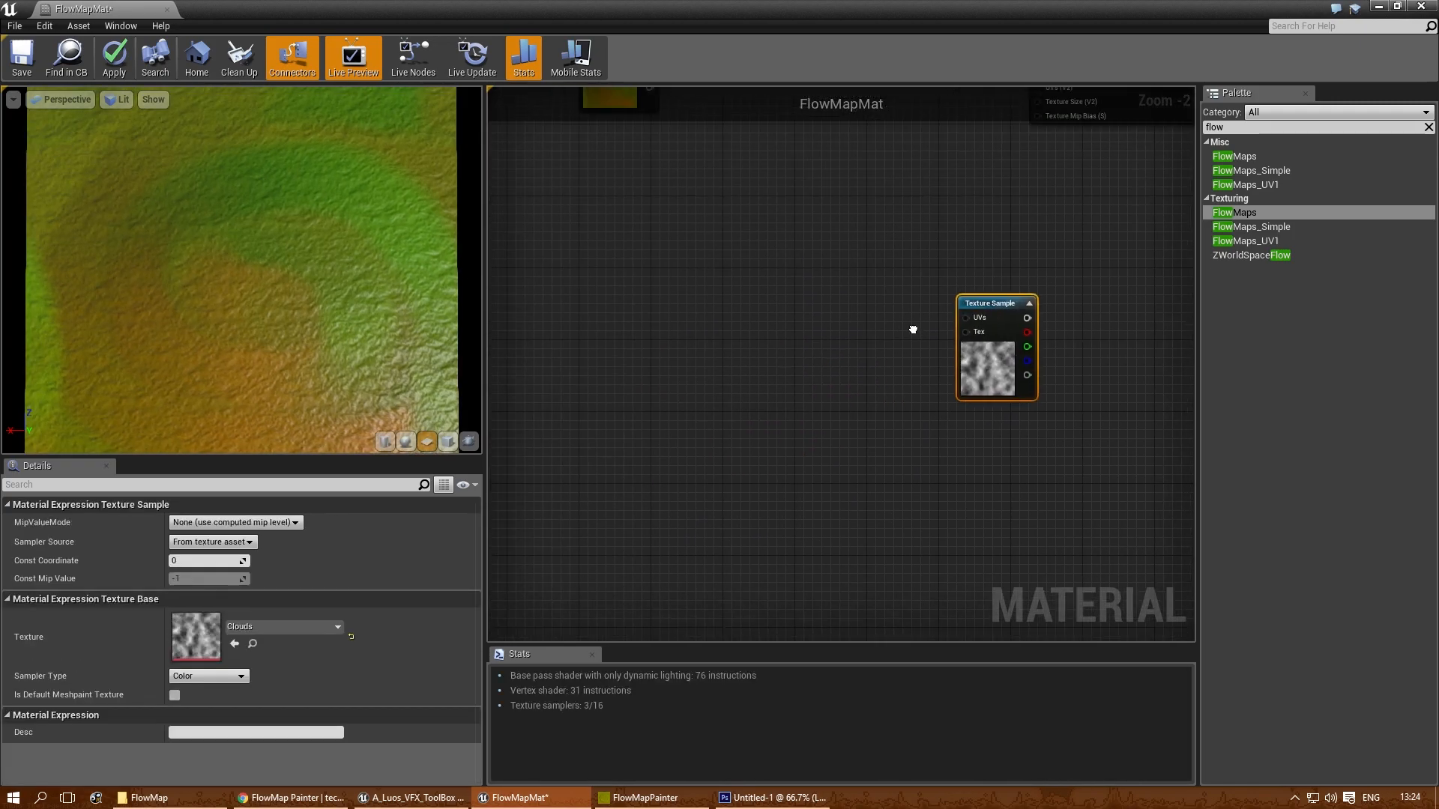
pyautogui.scroll(2, 869, 314)
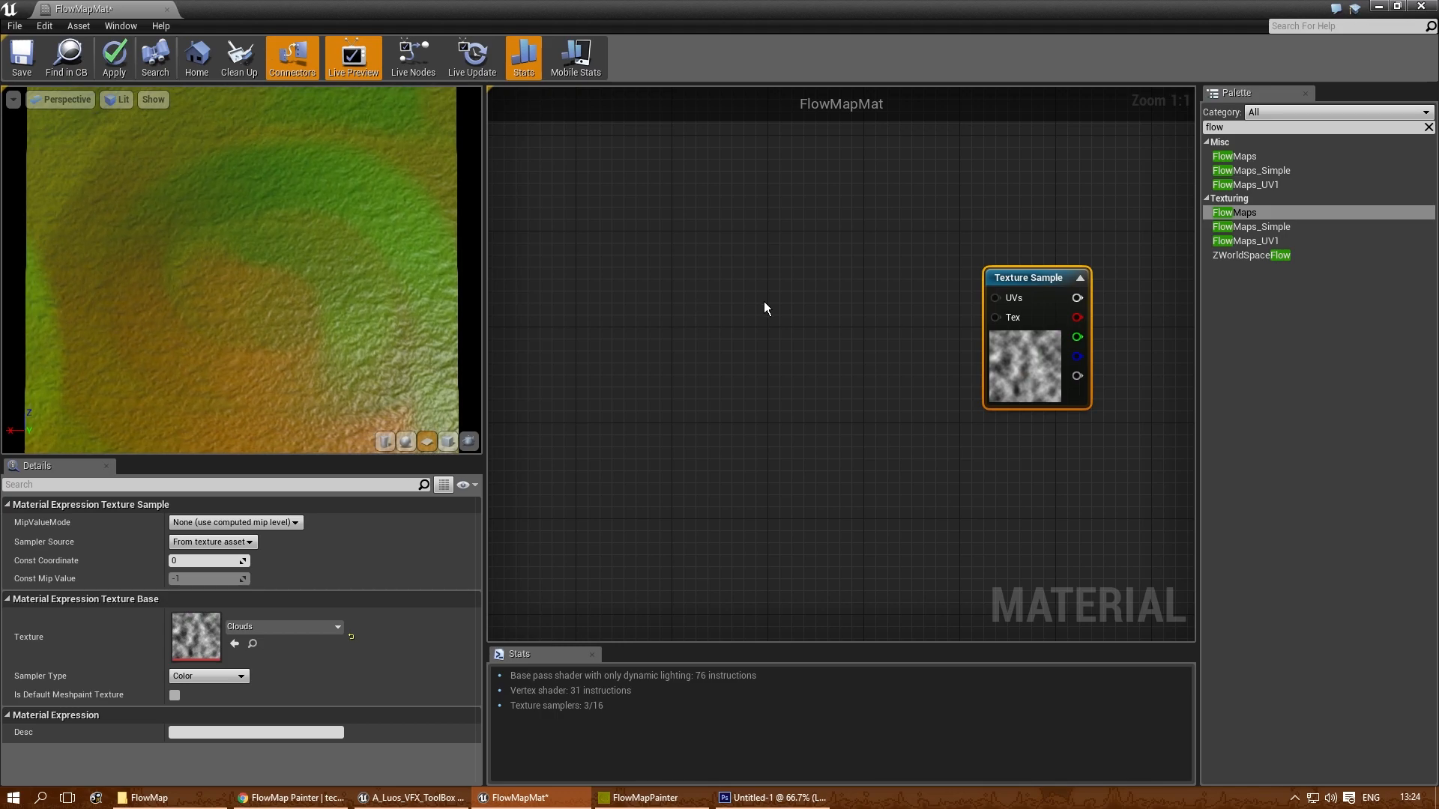
pyautogui.moveTo(1029, 279); pyautogui.dragTo(1004, 254)
pyautogui.moveTo(842, 297)
pyautogui.mouseDown(button='right')
pyautogui.moveTo(785, 322)
pyautogui.moveTo(829, 319)
pyautogui.mouseUp(button='right')
pyautogui.rightClick(824, 312)
pyautogui.click(764, 320)
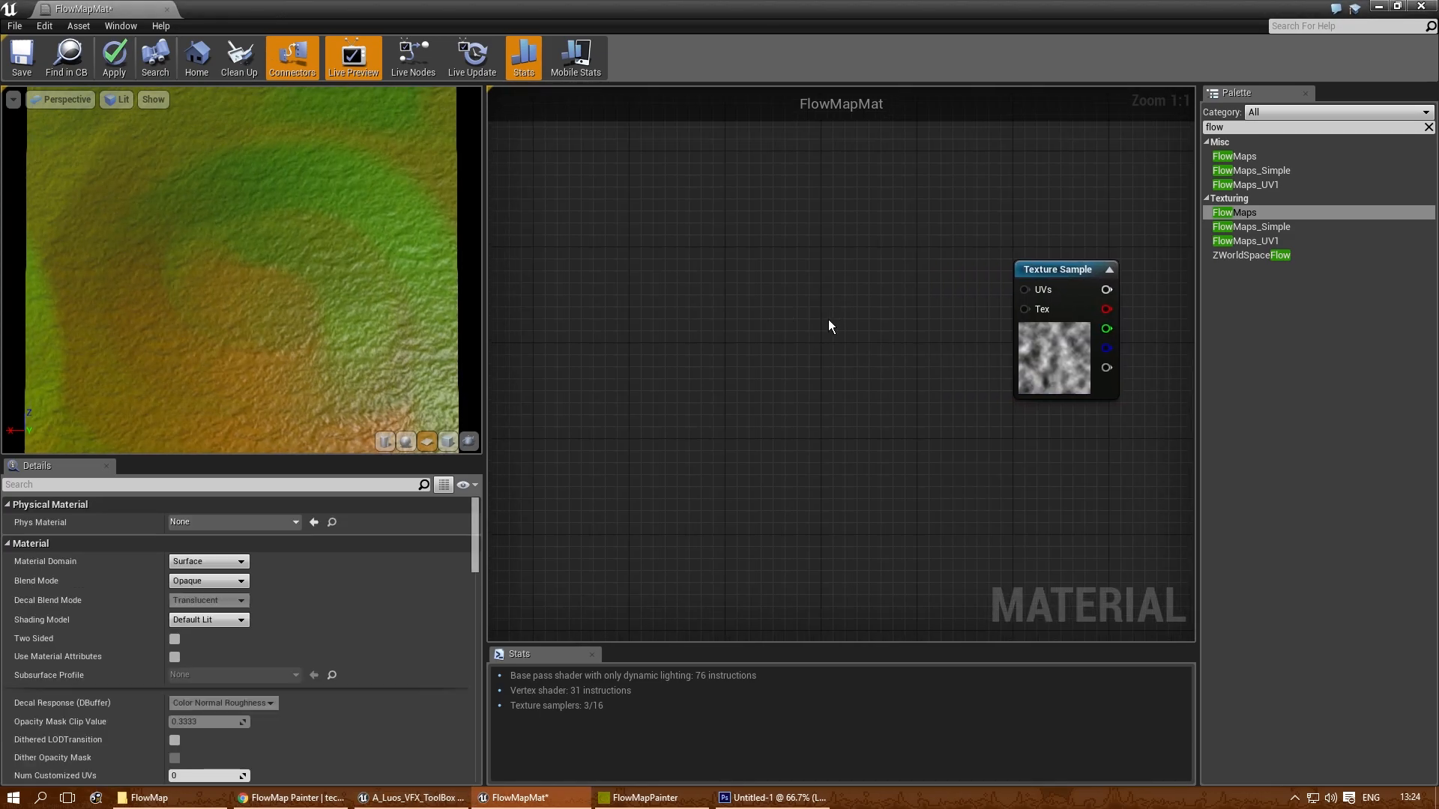
pyautogui.press('u')
pyautogui.click(786, 279)
pyautogui.moveTo(818, 291); pyautogui.dragTo(722, 274)
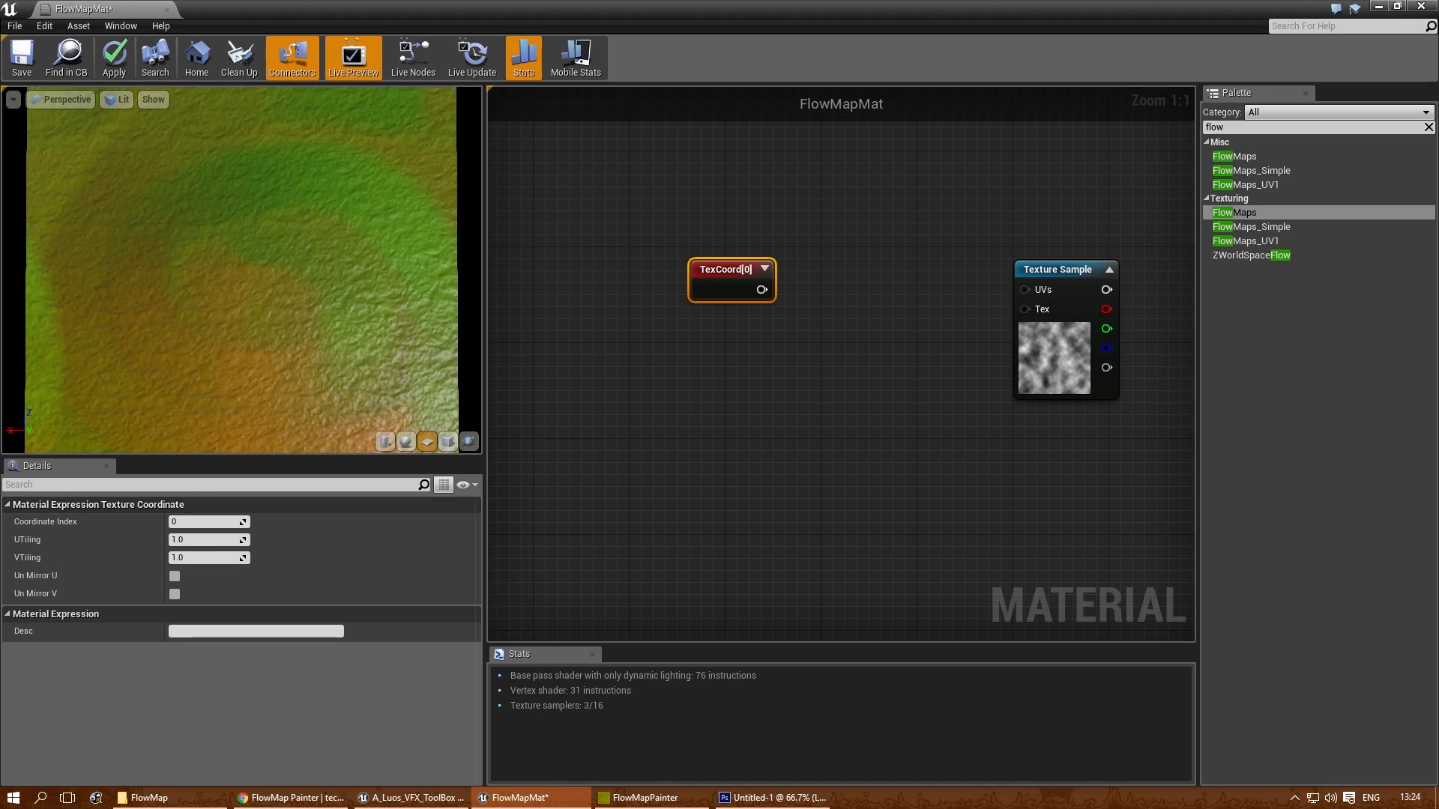
pyautogui.moveTo(697, 295); pyautogui.dragTo(685, 296)
# - Try tiling values of 2 and 1 for the TexCoord node's UTiling and VTiling
pyautogui.click(198, 537)
pyautogui.press('Tab')
pyautogui.write('2')
pyautogui.press('Return')
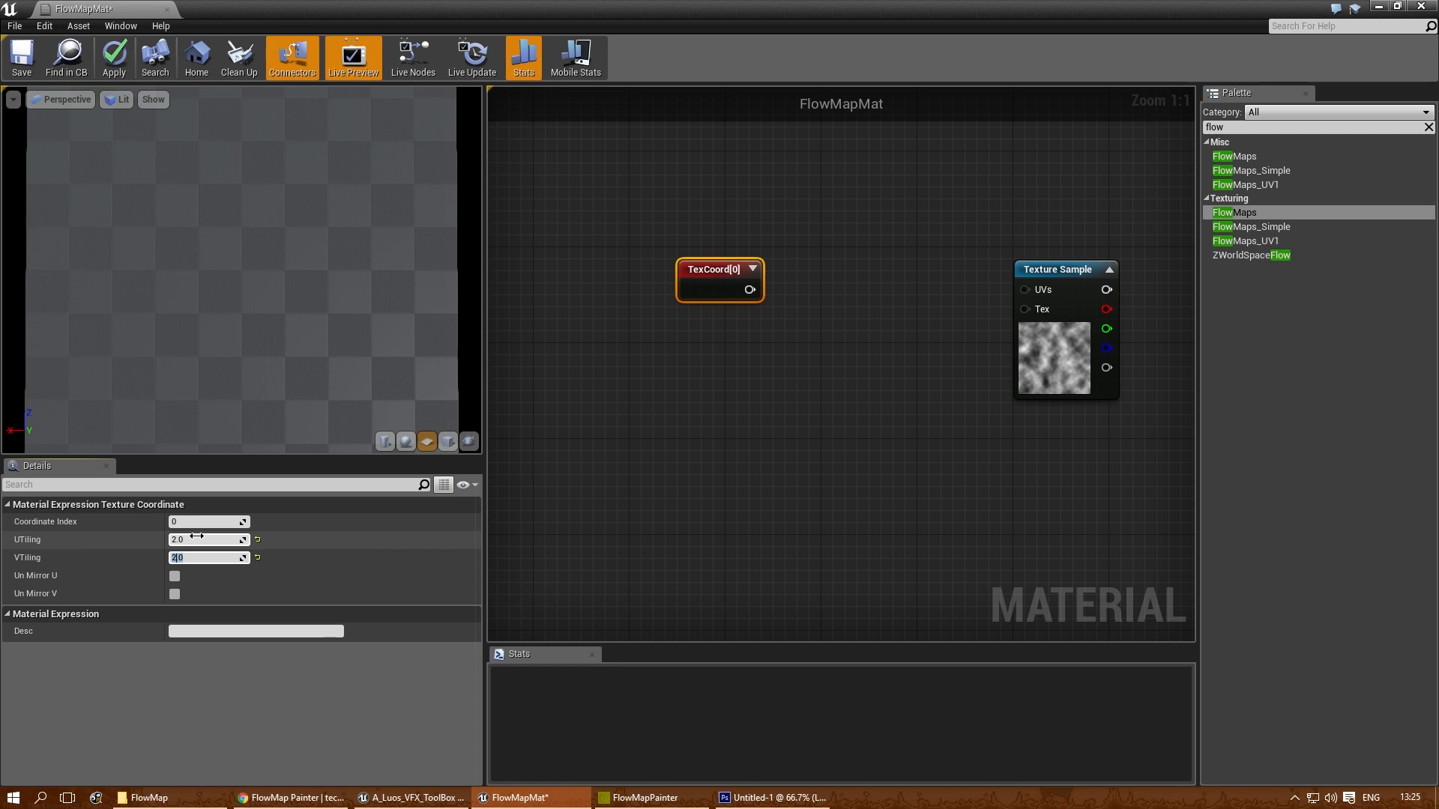
pyautogui.click(192, 534)
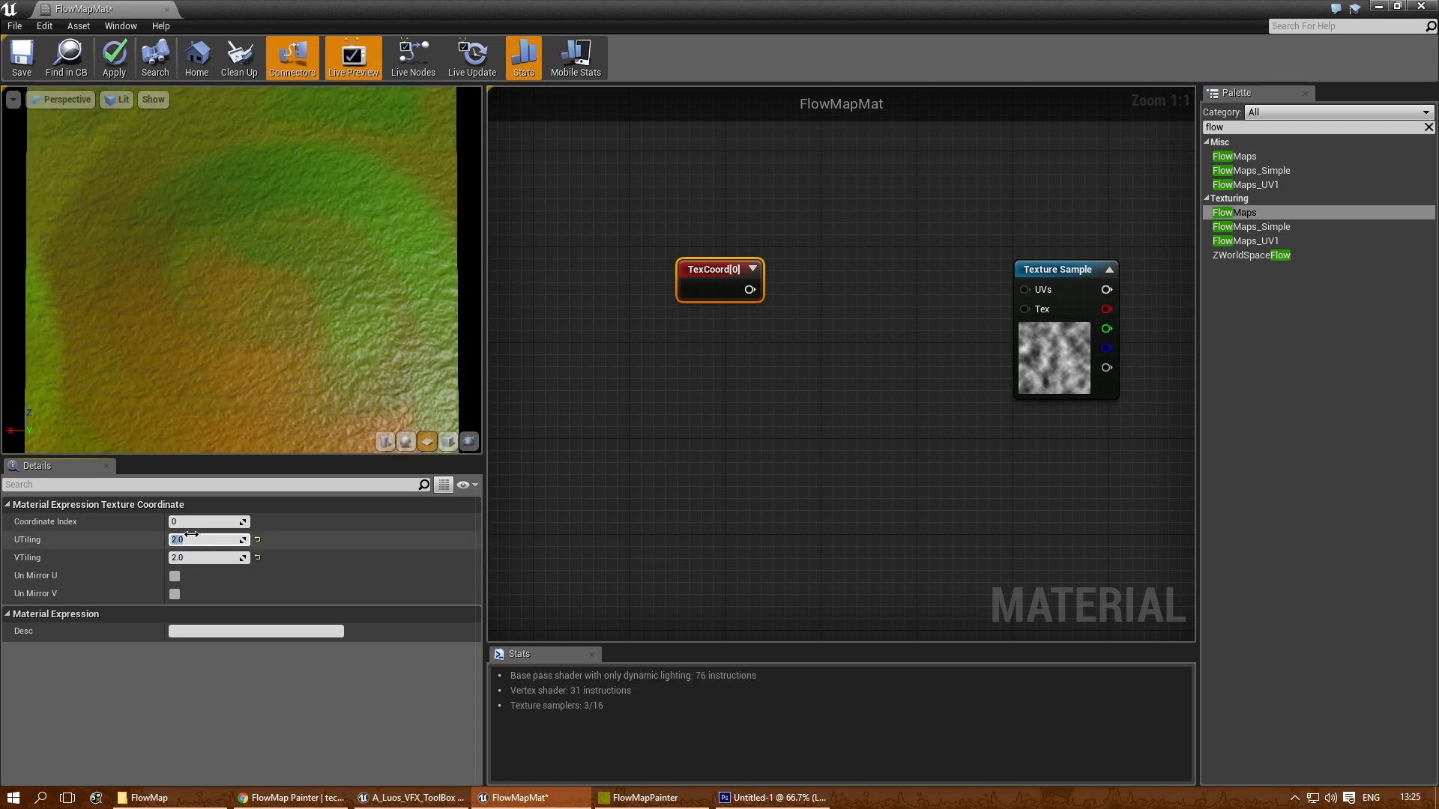
pyautogui.press('Tab')
pyautogui.write('1')
pyautogui.write('2')
pyautogui.press('Tab')
pyautogui.write('2')
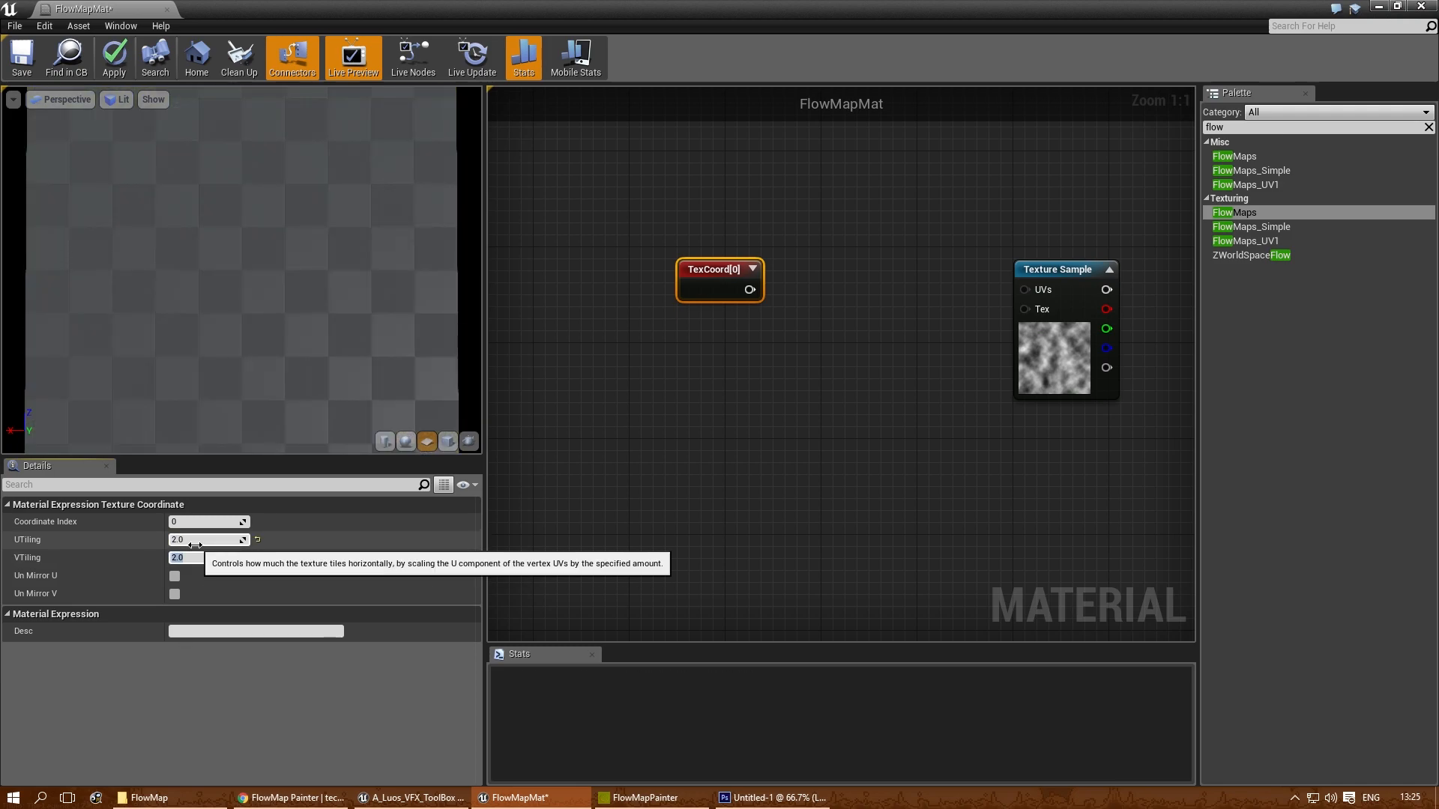
# - Set the TexCoord node's UTiling and VTiling to 0.5
pyautogui.click(196, 540)
pyautogui.write('0.5')
pyautogui.press('Tab')
pyautogui.write('0')
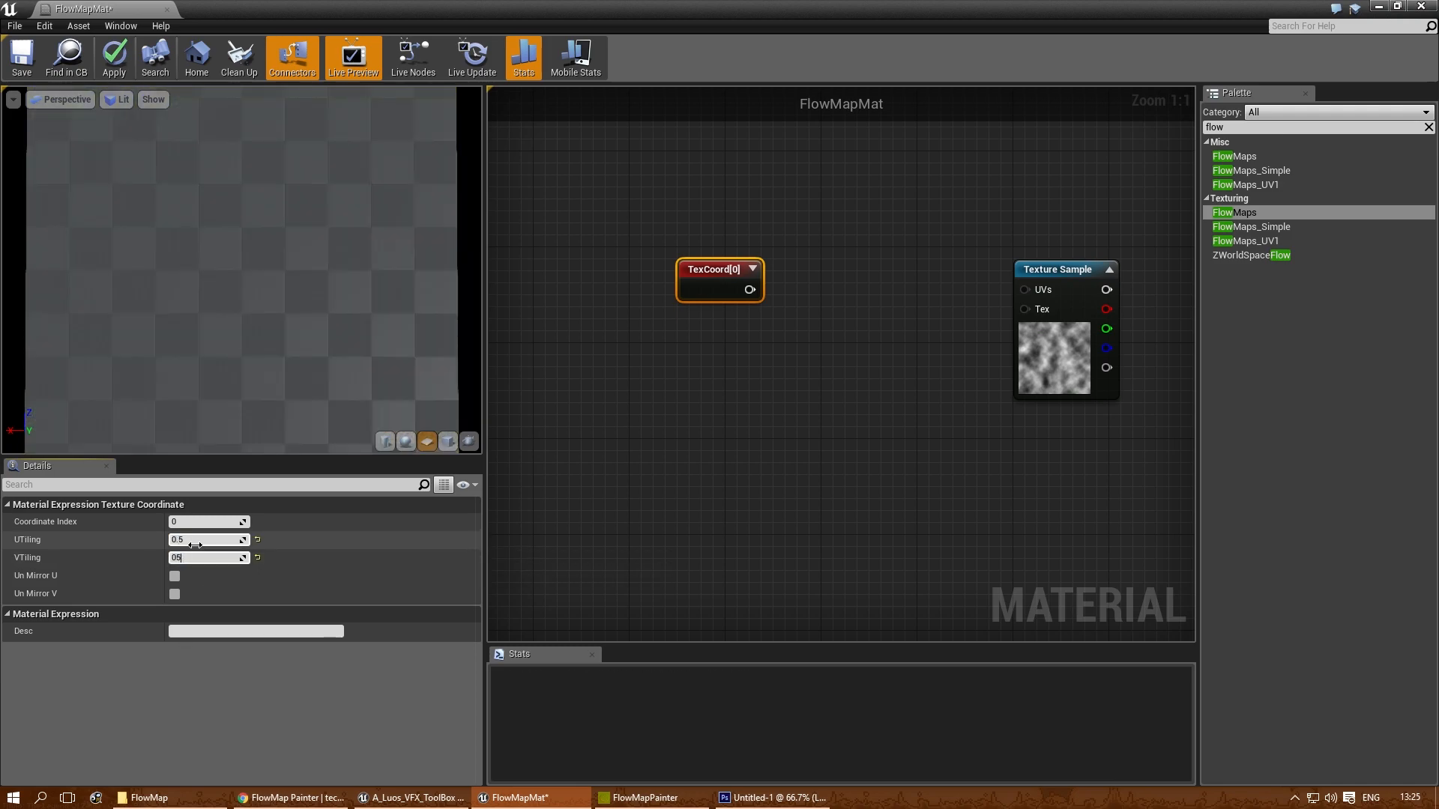
pyautogui.write('.5')
pyautogui.press('Return')
pyautogui.click(840, 363)
# - Move the TexCoord node farther from the Clouds Texture Sample and connect it to input A of a new Add node
pyautogui.moveTo(767, 365); pyautogui.dragTo(683, 252, button='right')
pyautogui.moveTo(683, 253); pyautogui.dragTo(599, 245)
pyautogui.moveTo(630, 255); pyautogui.dragTo(723, 240, button='right')
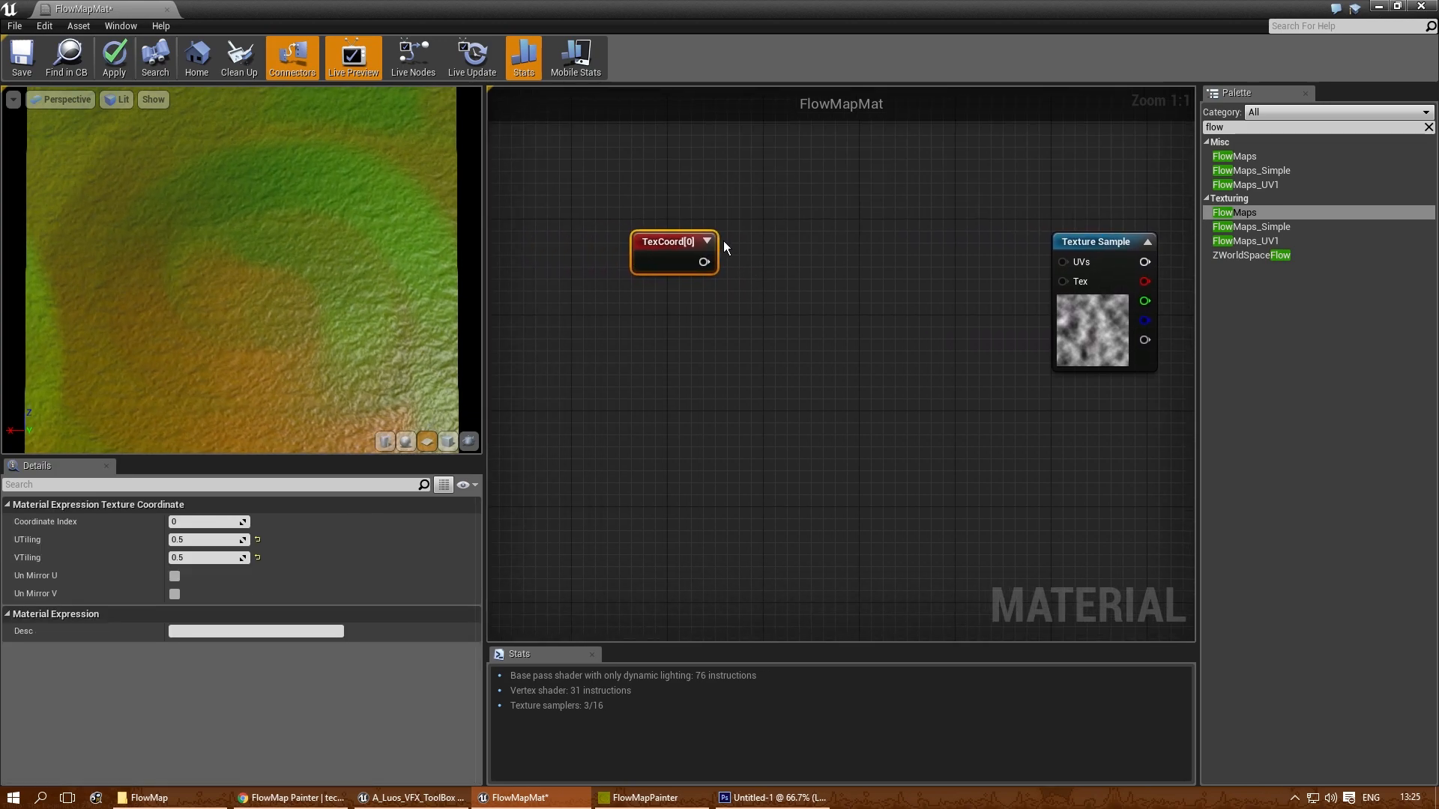
pyautogui.press('a')
pyautogui.click(754, 249)
pyautogui.moveTo(707, 263); pyautogui.dragTo(771, 252)
pyautogui.moveTo(868, 251); pyautogui.dragTo(890, 249, button='right')
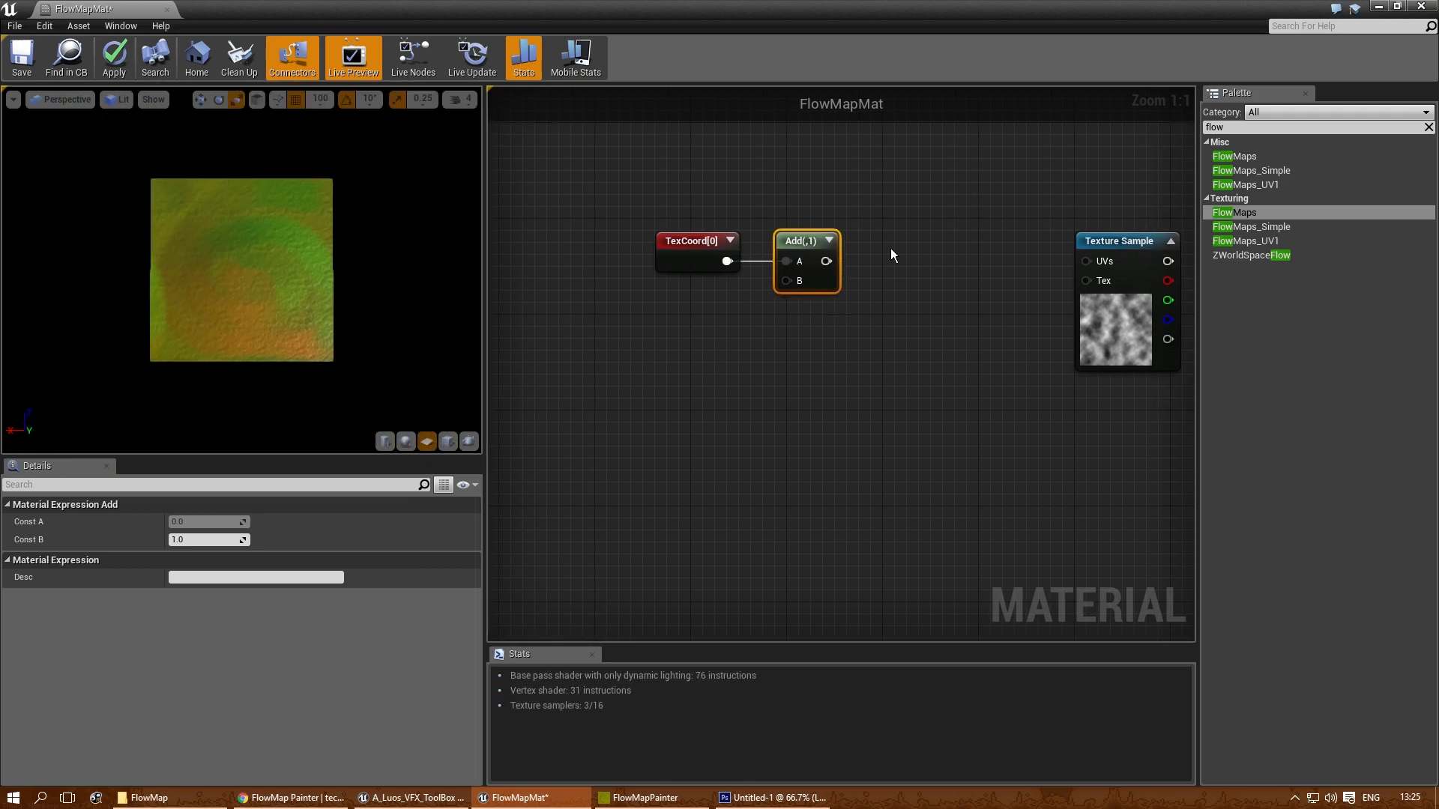
# - Add a Frac node fed by the Add node and connect its output to the Clouds Texture Sample's UVs
pyautogui.rightClick(868, 249)
pyautogui.write('frac')
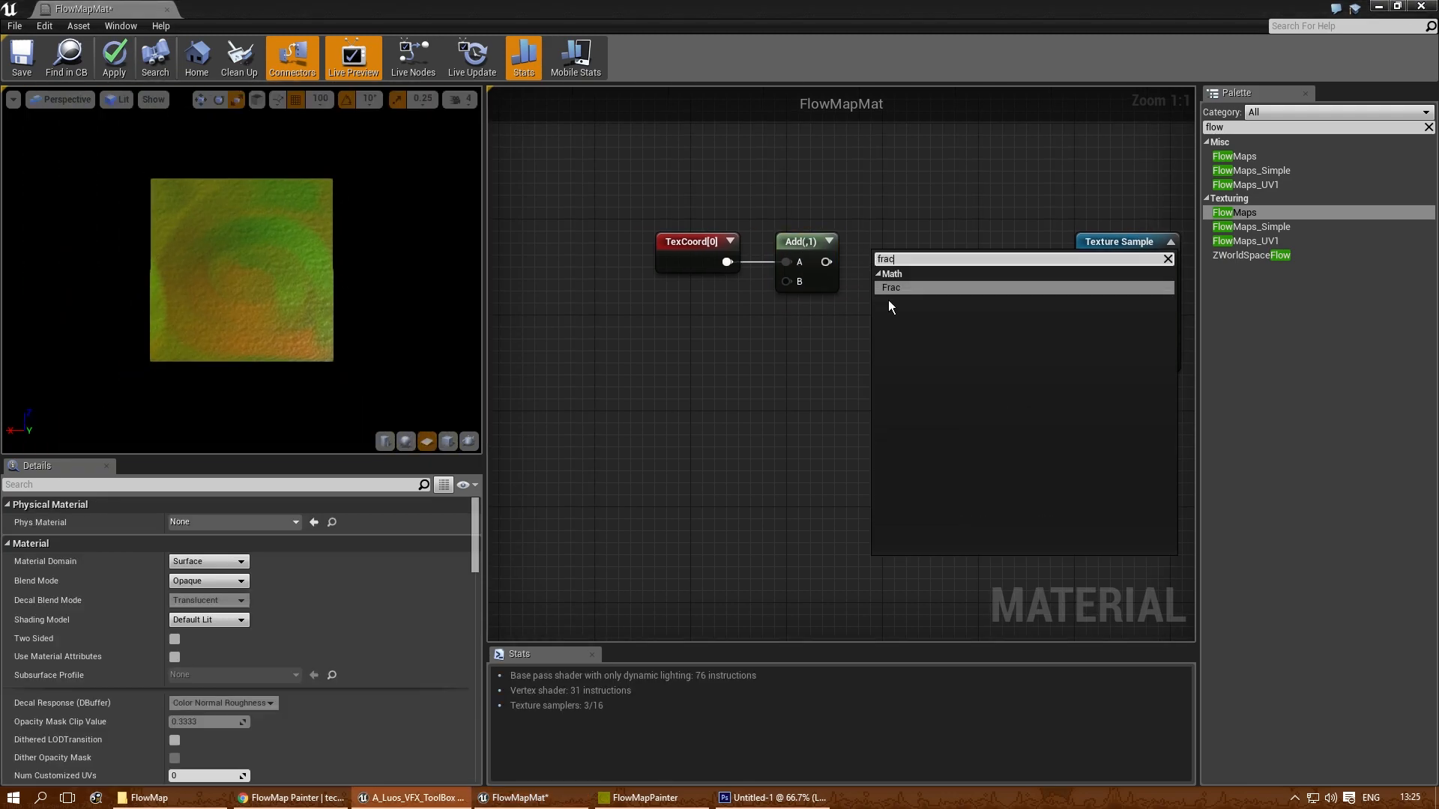
pyautogui.click(908, 289)
pyautogui.moveTo(884, 257); pyautogui.dragTo(915, 264)
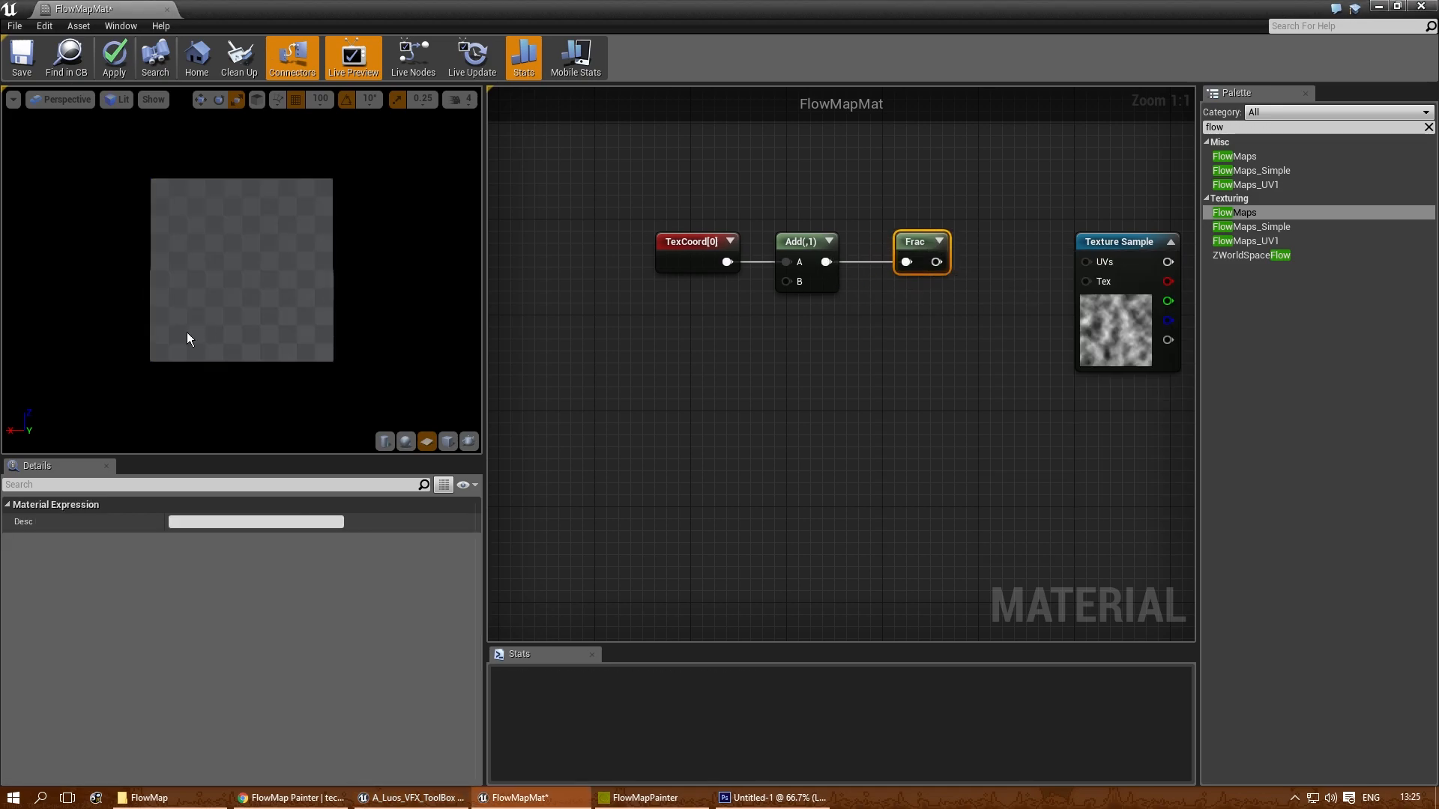
pyautogui.moveTo(188, 336); pyautogui.dragTo(280, 335)
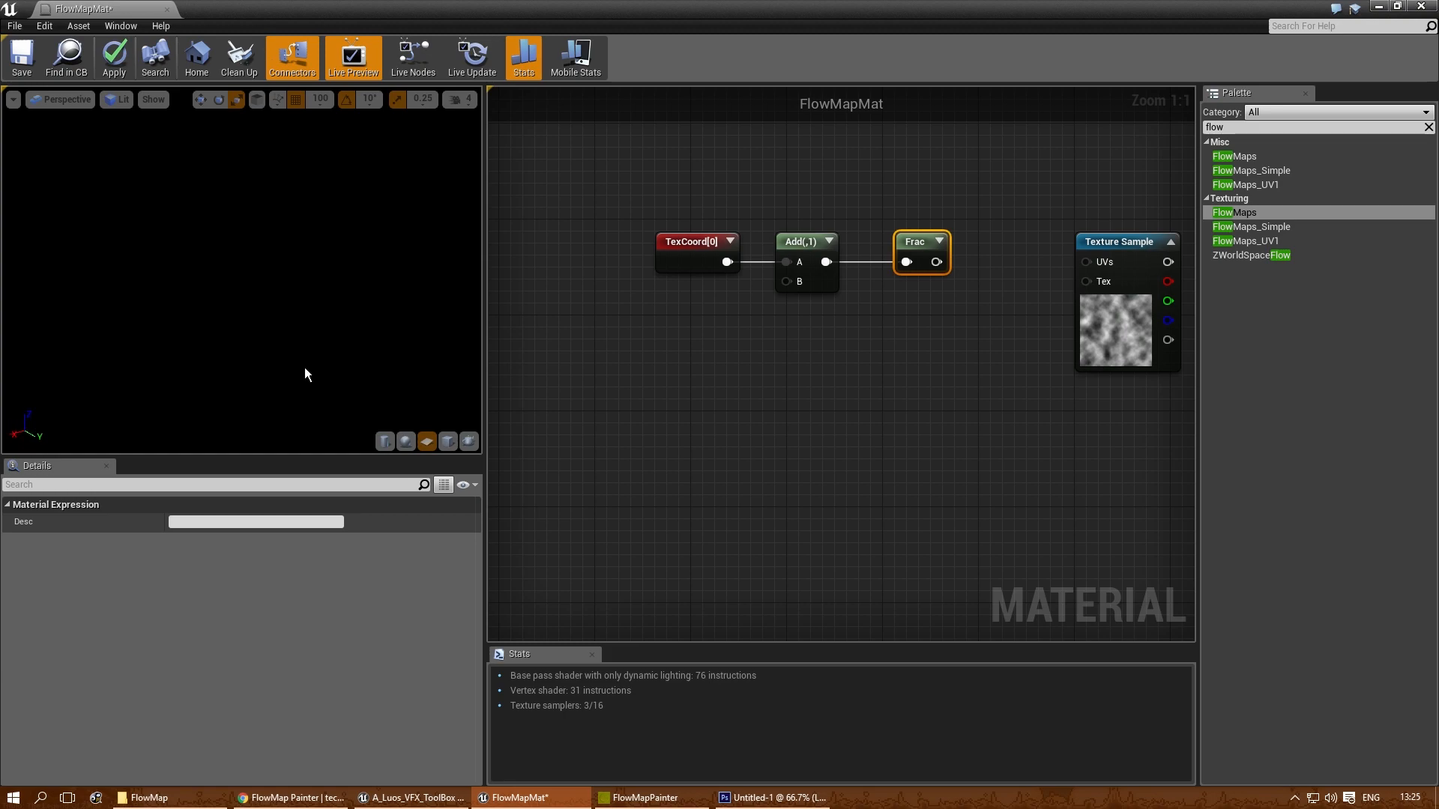
pyautogui.moveTo(334, 302); pyautogui.dragTo(270, 303)
pyautogui.moveTo(334, 303); pyautogui.dragTo(334, 367, button='right')
pyautogui.moveTo(967, 380); pyautogui.dragTo(813, 393, button='right')
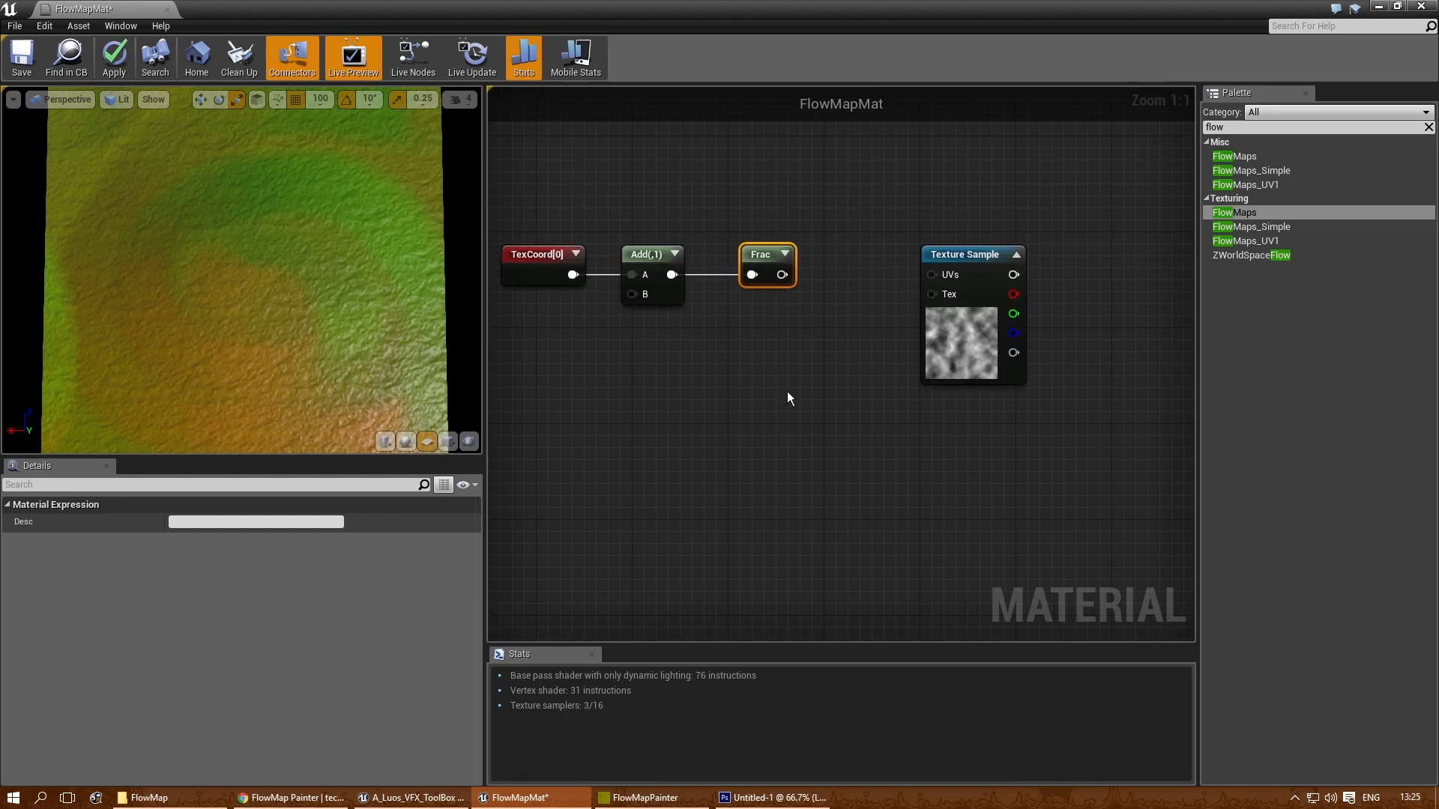
pyautogui.click(646, 383)
pyautogui.moveTo(781, 274); pyautogui.dragTo(942, 274)
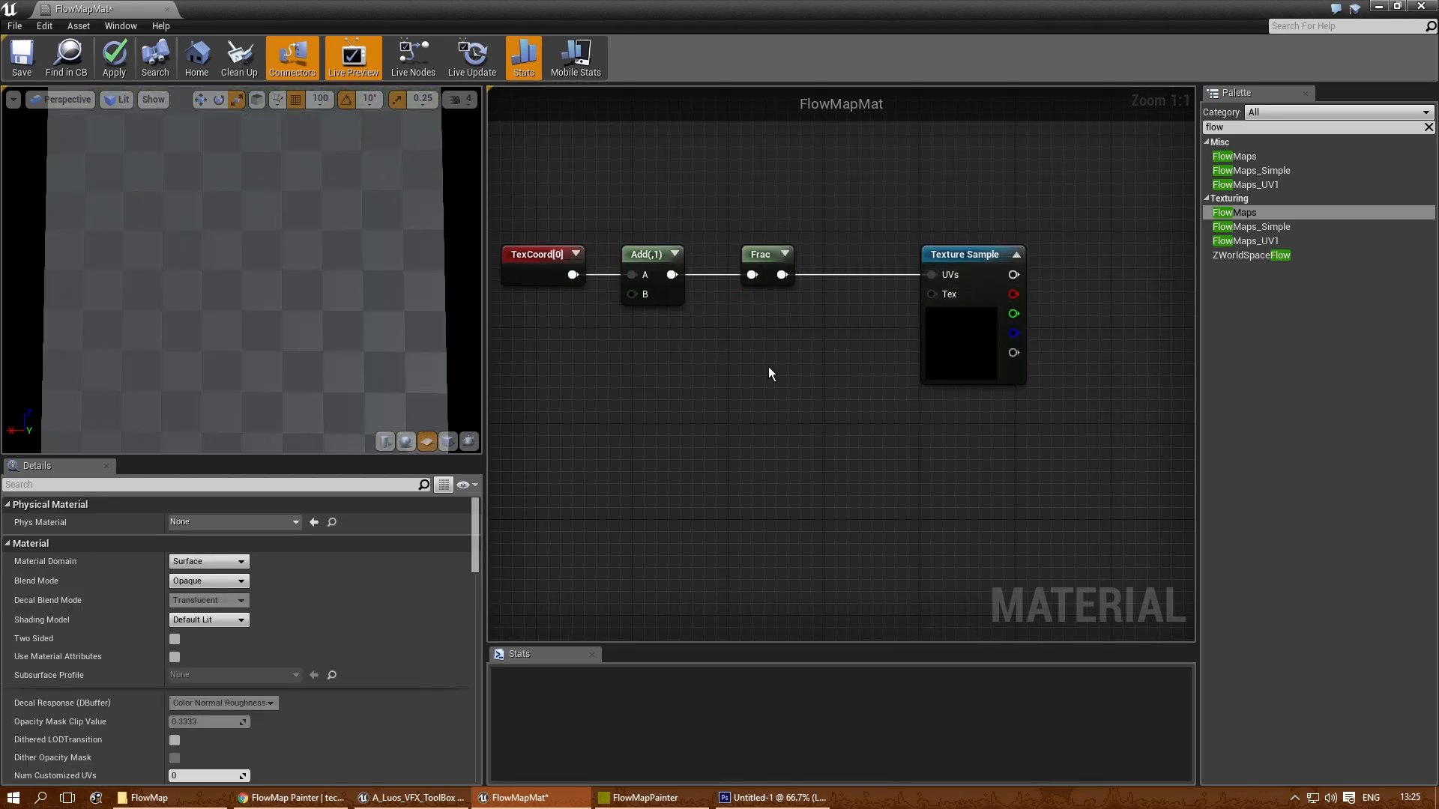
# - Add a Time node below and slightly ahead of the TexCoord node
pyautogui.moveTo(794, 353); pyautogui.dragTo(909, 319, button='right')
pyautogui.moveTo(732, 370); pyautogui.dragTo(874, 377, button='right')
pyautogui.moveTo(809, 344); pyautogui.dragTo(829, 308, button='right')
pyautogui.rightClick(820, 311)
pyautogui.write('time')
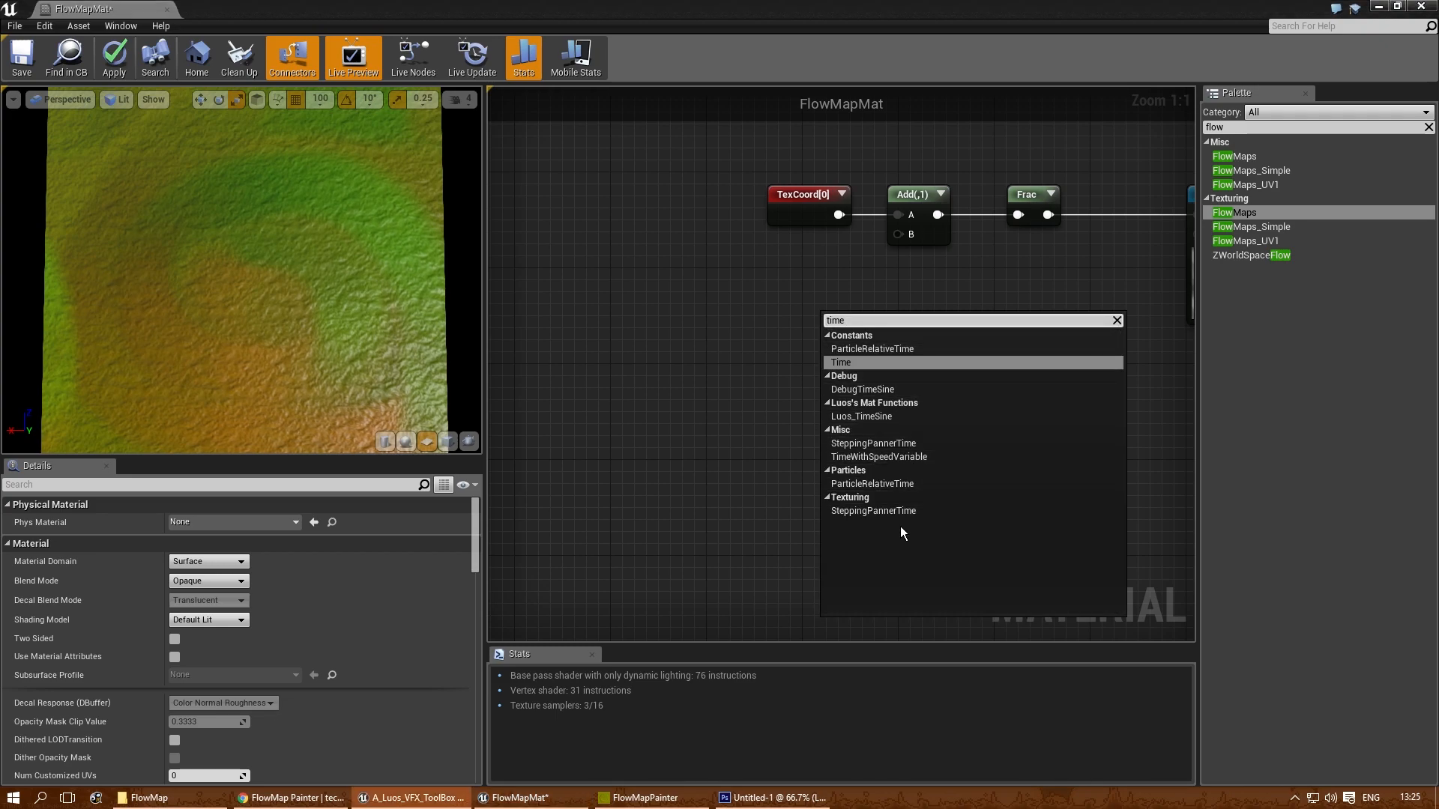
pyautogui.press('Return')
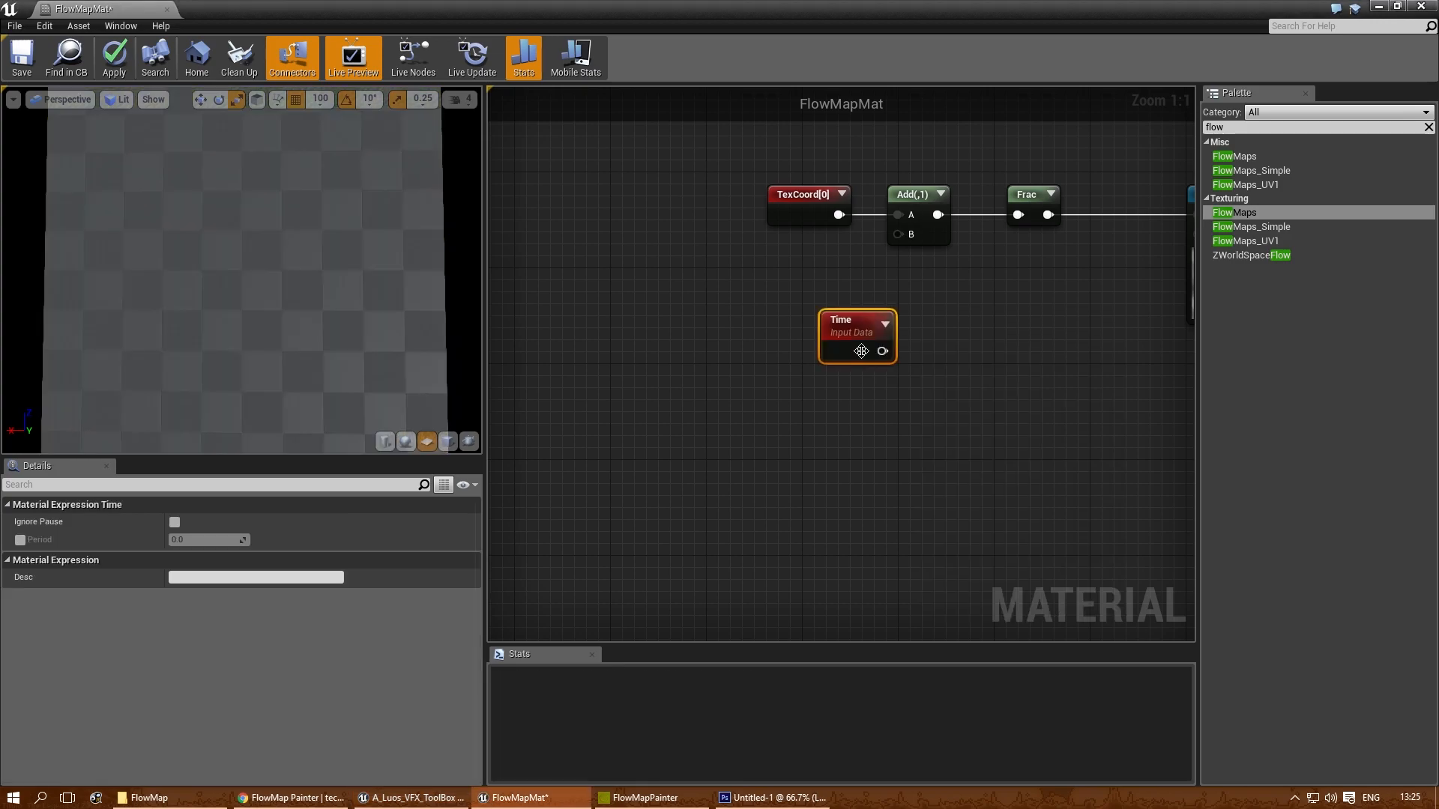
pyautogui.moveTo(810, 338); pyautogui.dragTo(689, 361)
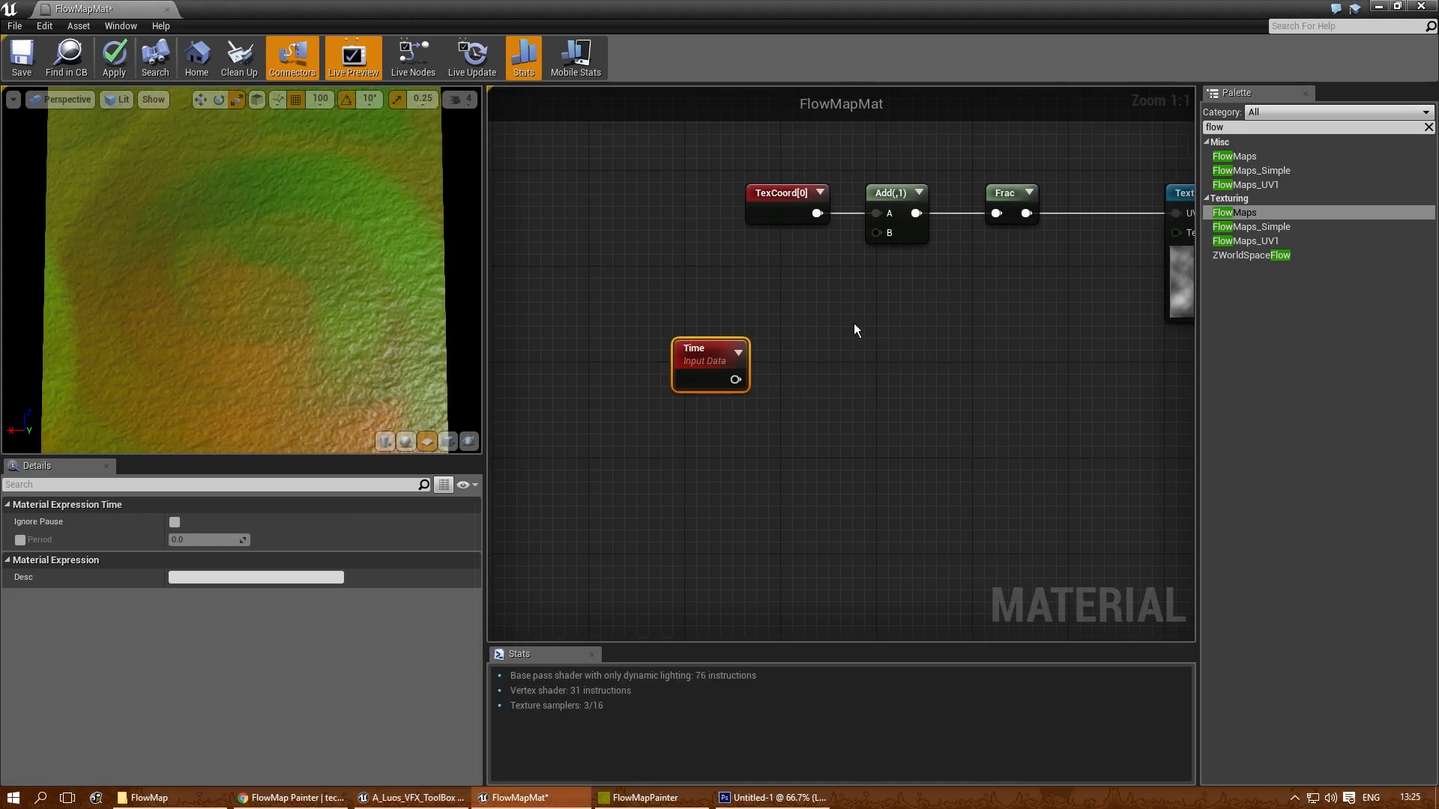
# - Add a Multiply node beside the Time node, connect Time to its B input, and set Const A to 0.25
pyautogui.click(831, 341)
pyautogui.moveTo(851, 351); pyautogui.dragTo(813, 289)
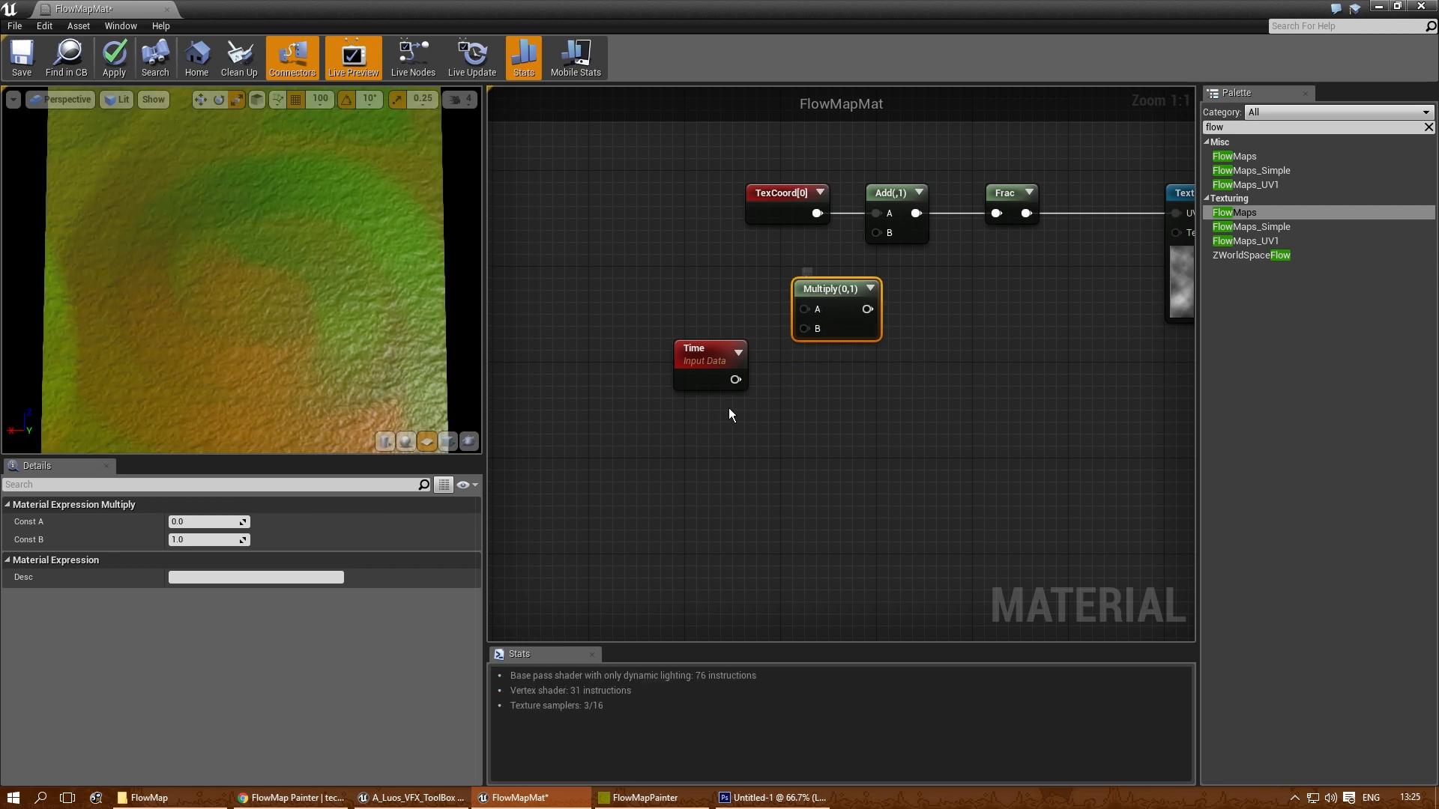
pyautogui.moveTo(736, 379); pyautogui.dragTo(799, 330)
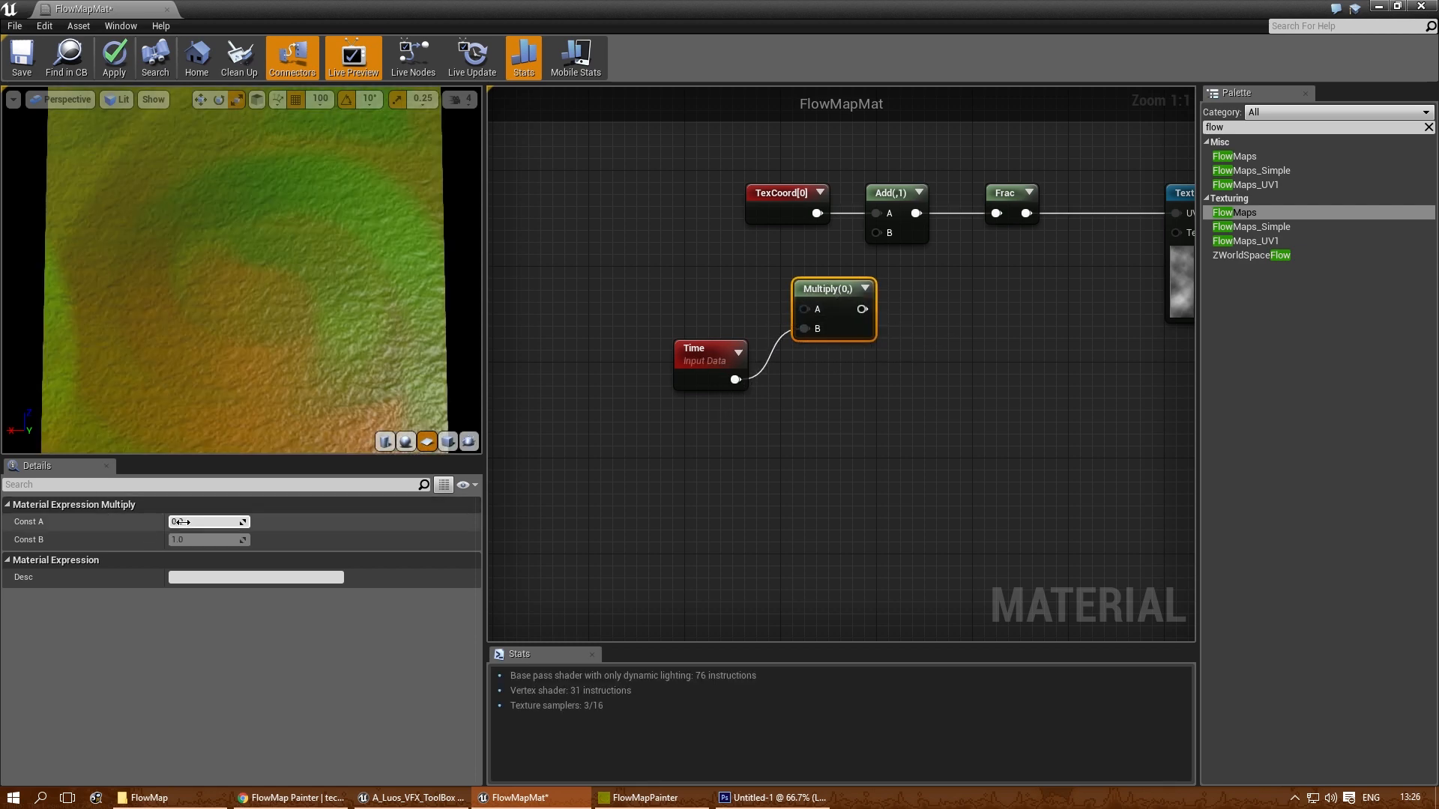
pyautogui.click(197, 523)
pyautogui.write('0.25')
pyautogui.press('Return')
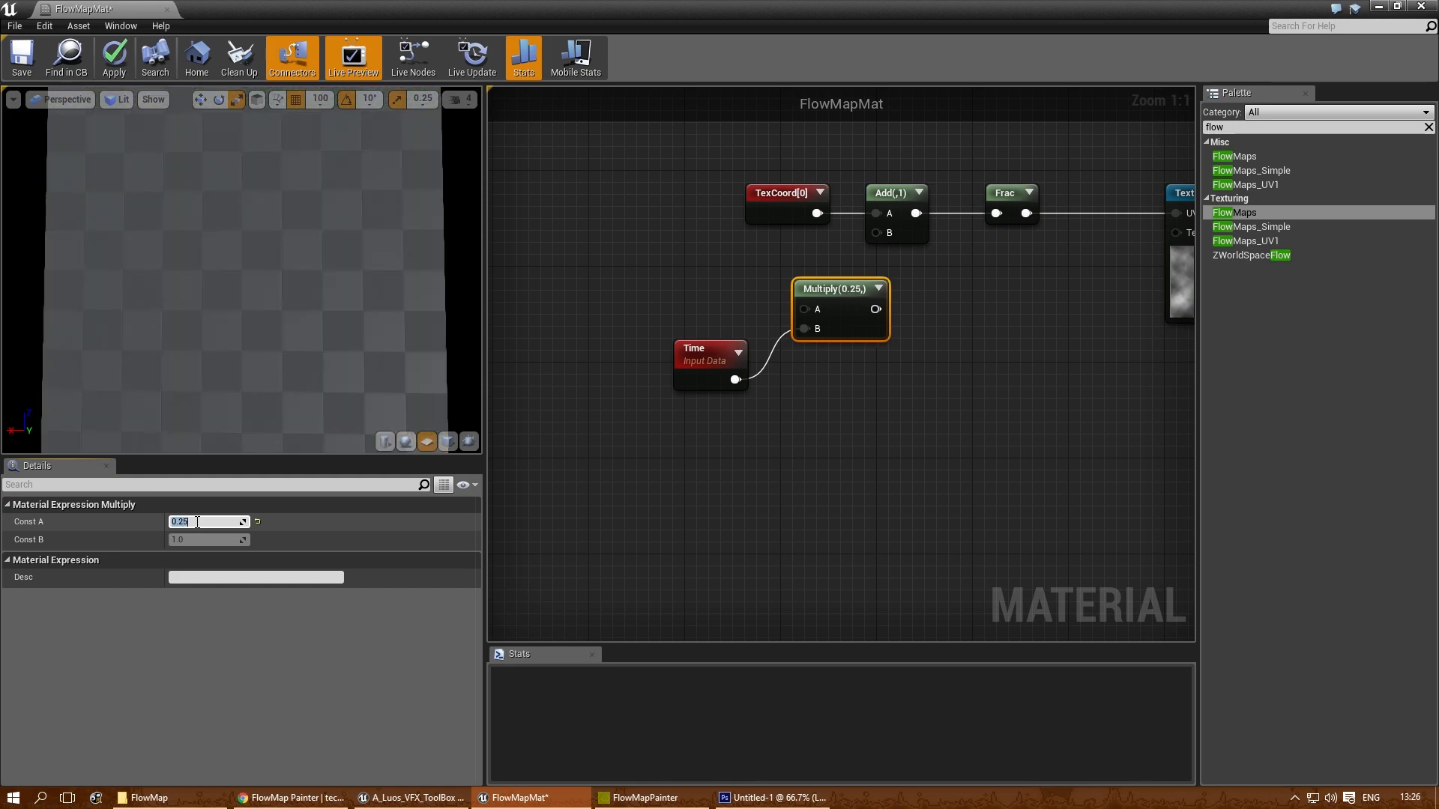
# - Connect the Multiply output to the Add node's B input and move the Time and Multiply nodes farther from it
pyautogui.moveTo(876, 309); pyautogui.dragTo(875, 233)
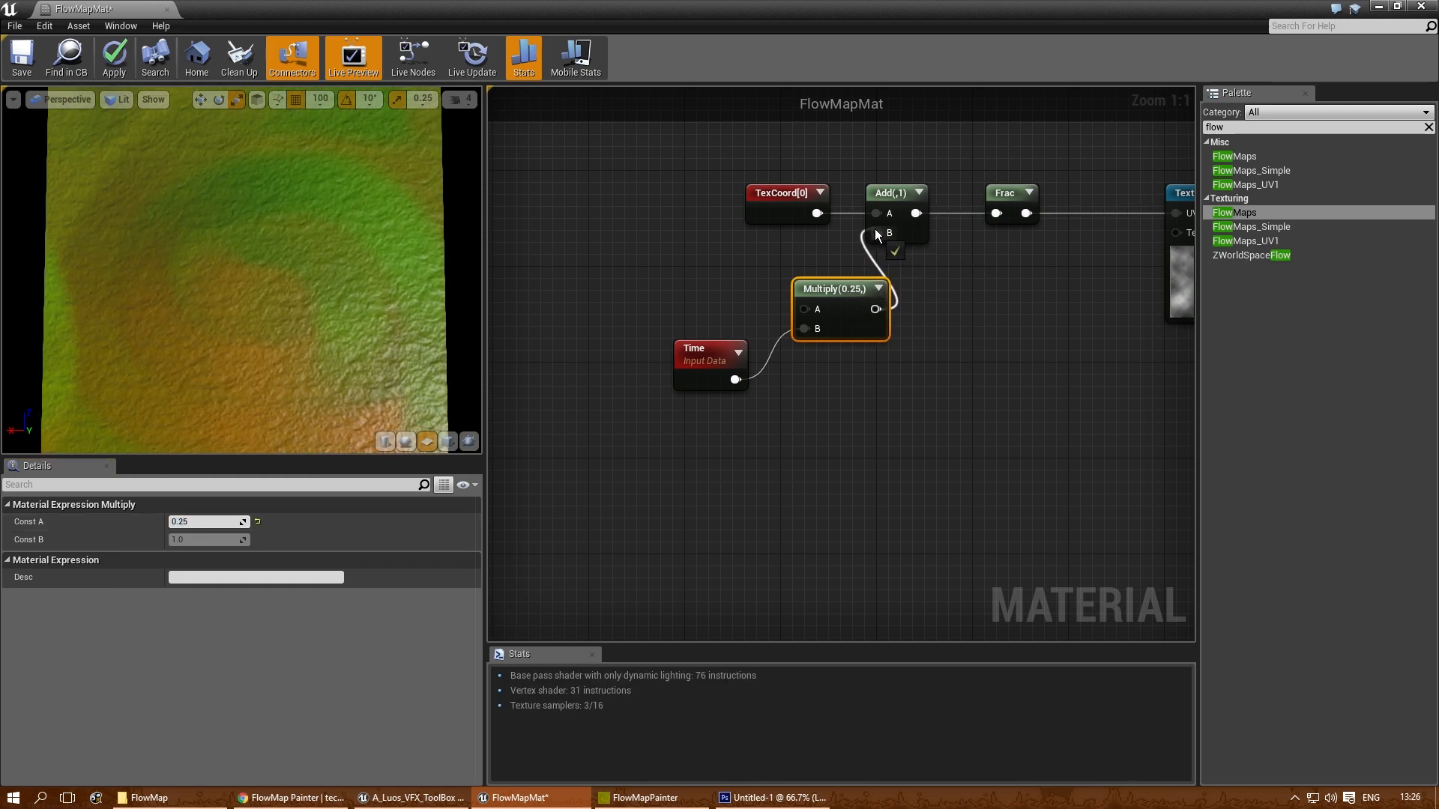
pyautogui.moveTo(622, 265); pyautogui.dragTo(817, 352)
pyautogui.moveTo(824, 290); pyautogui.dragTo(788, 302)
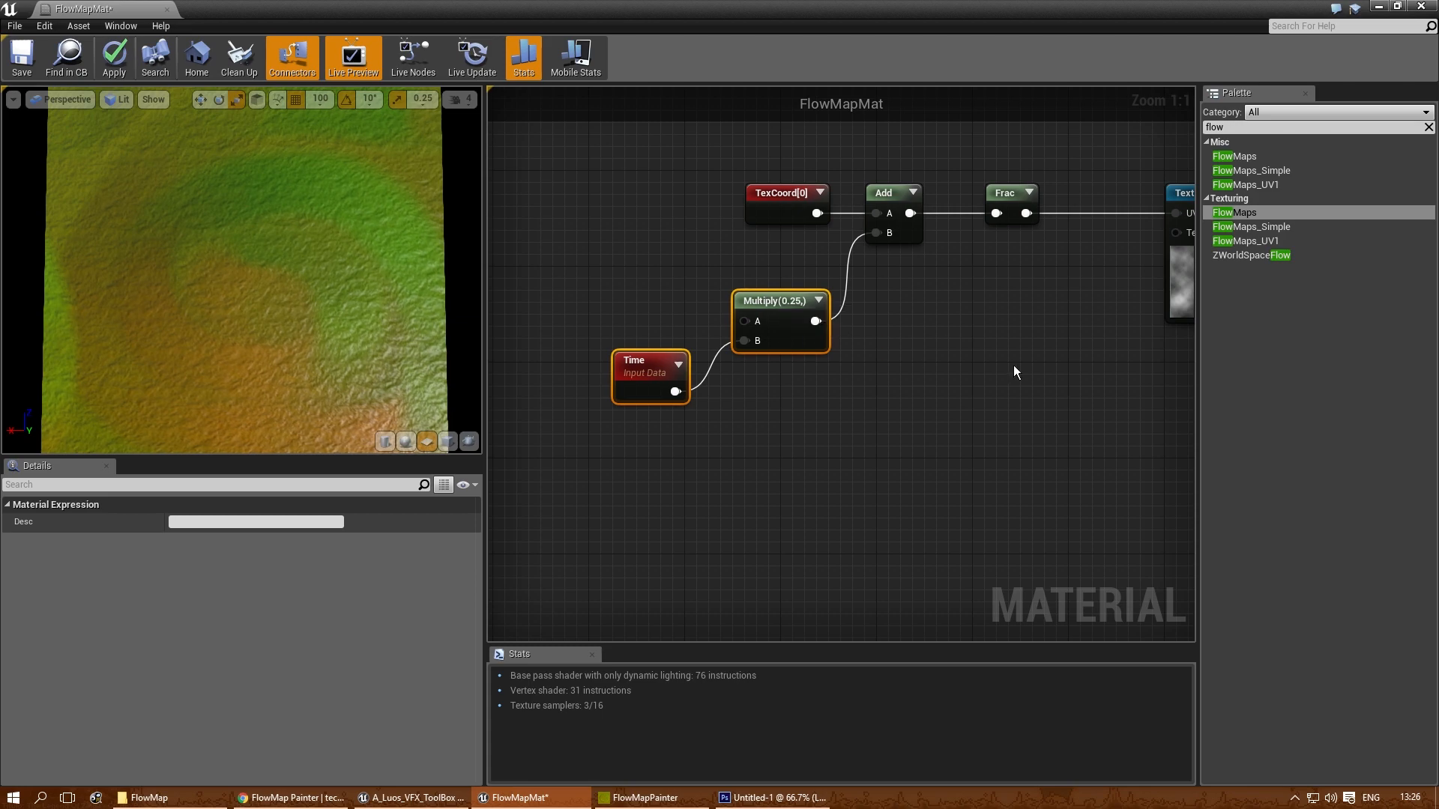
# - Preview the Clouds Texture Sample node on the plane to check its moving UVs
pyautogui.moveTo(992, 363); pyautogui.dragTo(872, 381, button='right')
pyautogui.rightClick(886, 219)
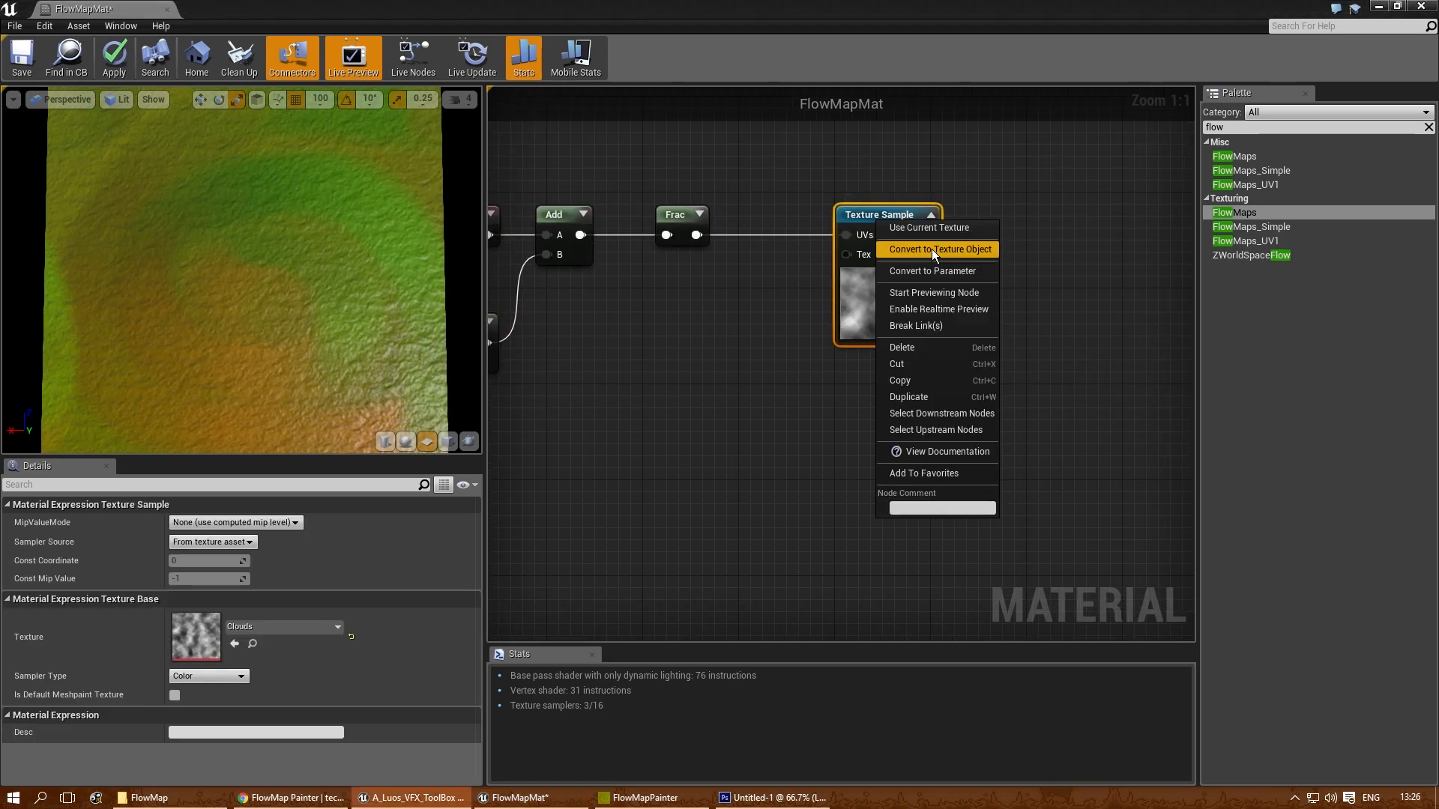
pyautogui.click(942, 293)
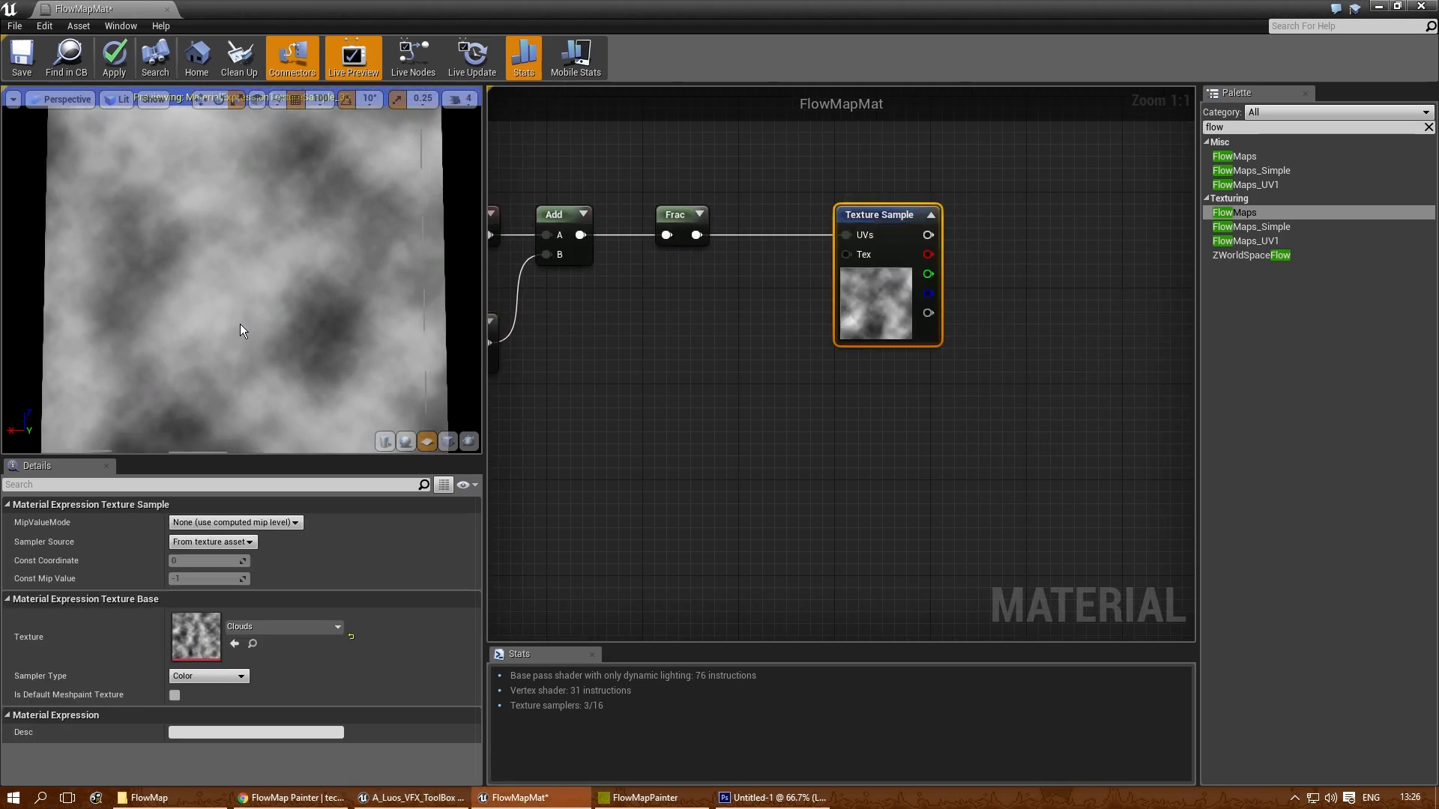
pyautogui.moveTo(245, 325); pyautogui.dragTo(243, 321, button='right')
pyautogui.moveTo(241, 321); pyautogui.dragTo(232, 311)
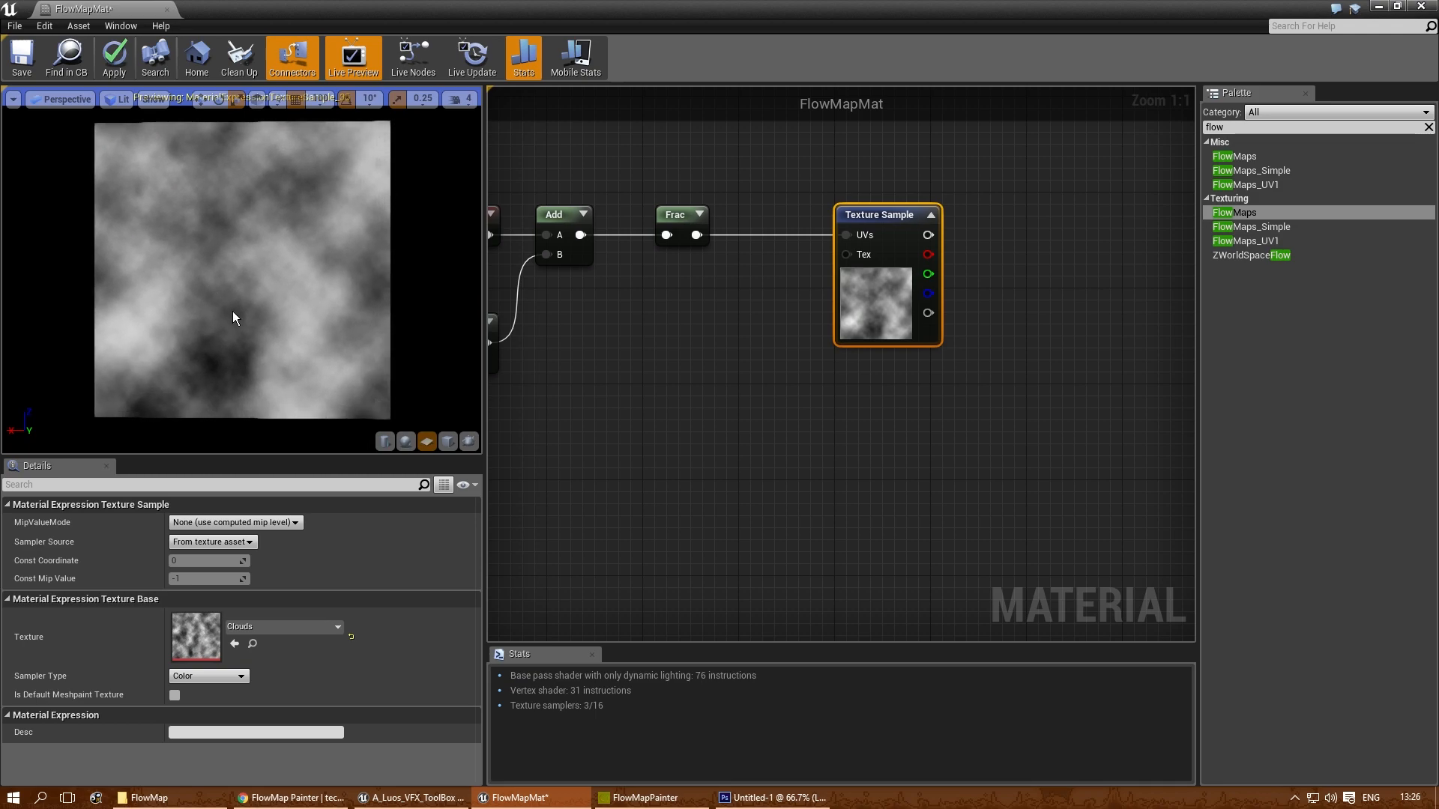
# - Create a second Add node after the Clouds Texture Sample and connect the texture's red channel to input A
pyautogui.moveTo(612, 364); pyautogui.dragTo(750, 372, button='right')
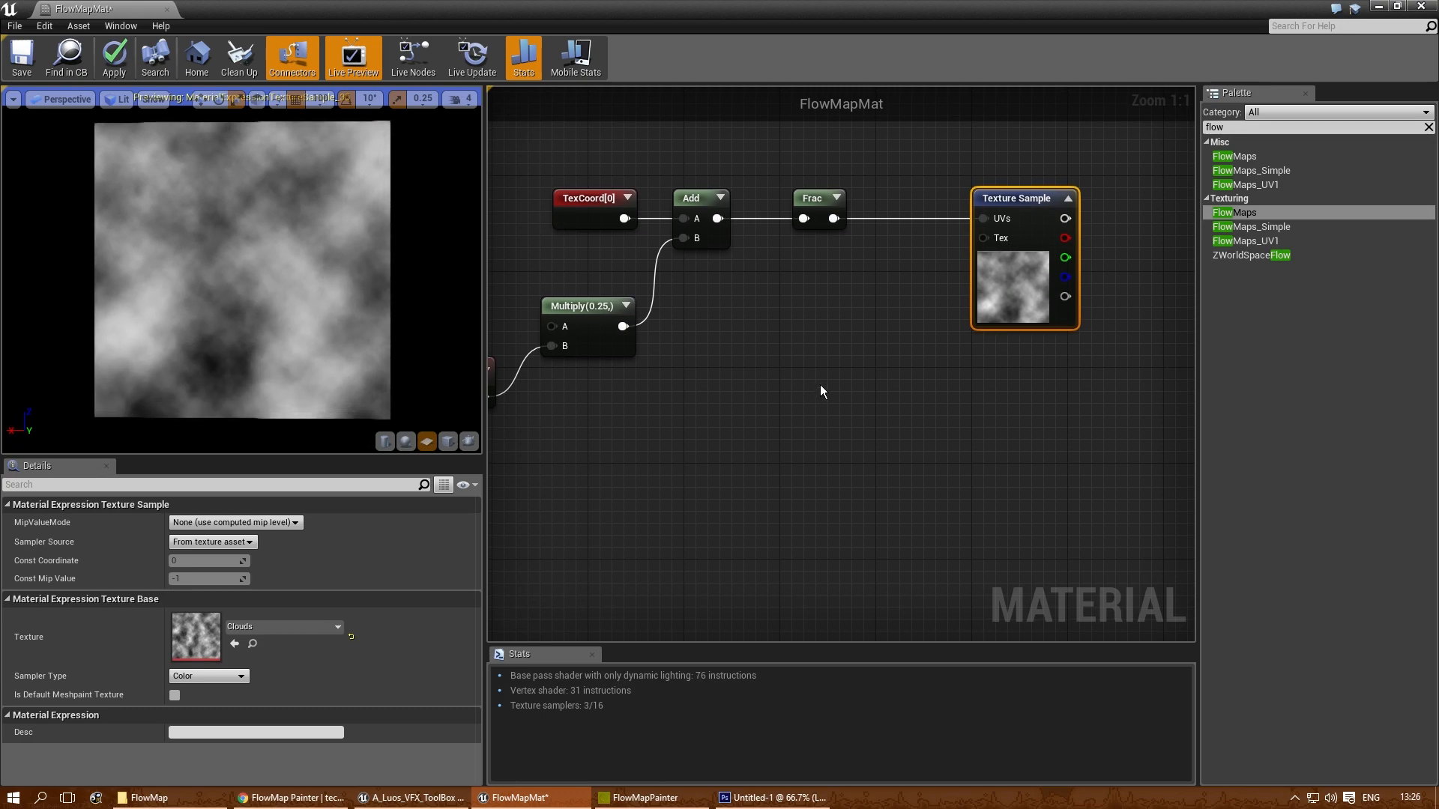
pyautogui.moveTo(822, 398); pyautogui.dragTo(697, 327, button='right')
pyautogui.moveTo(897, 317); pyautogui.dragTo(739, 382, button='right')
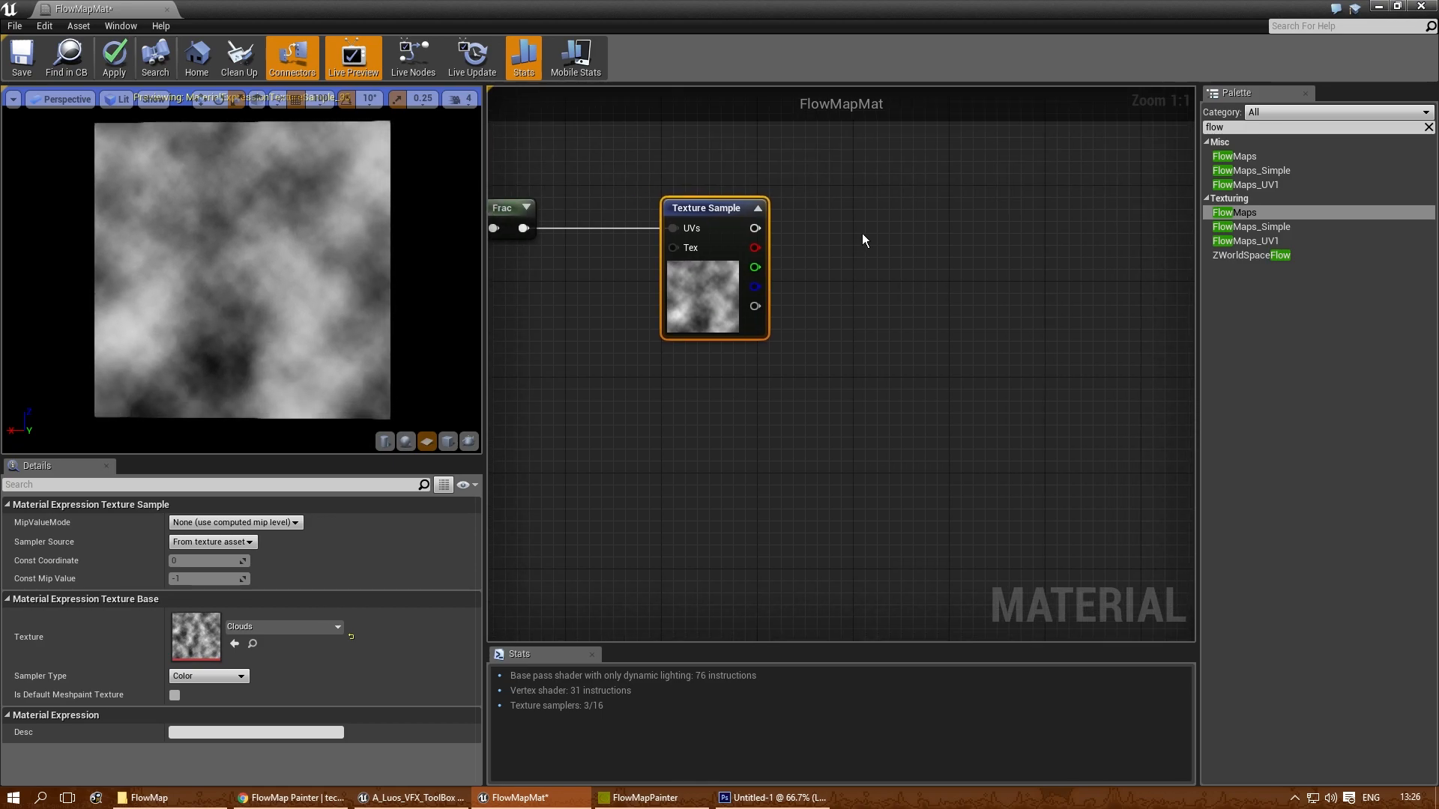
pyautogui.click(862, 232)
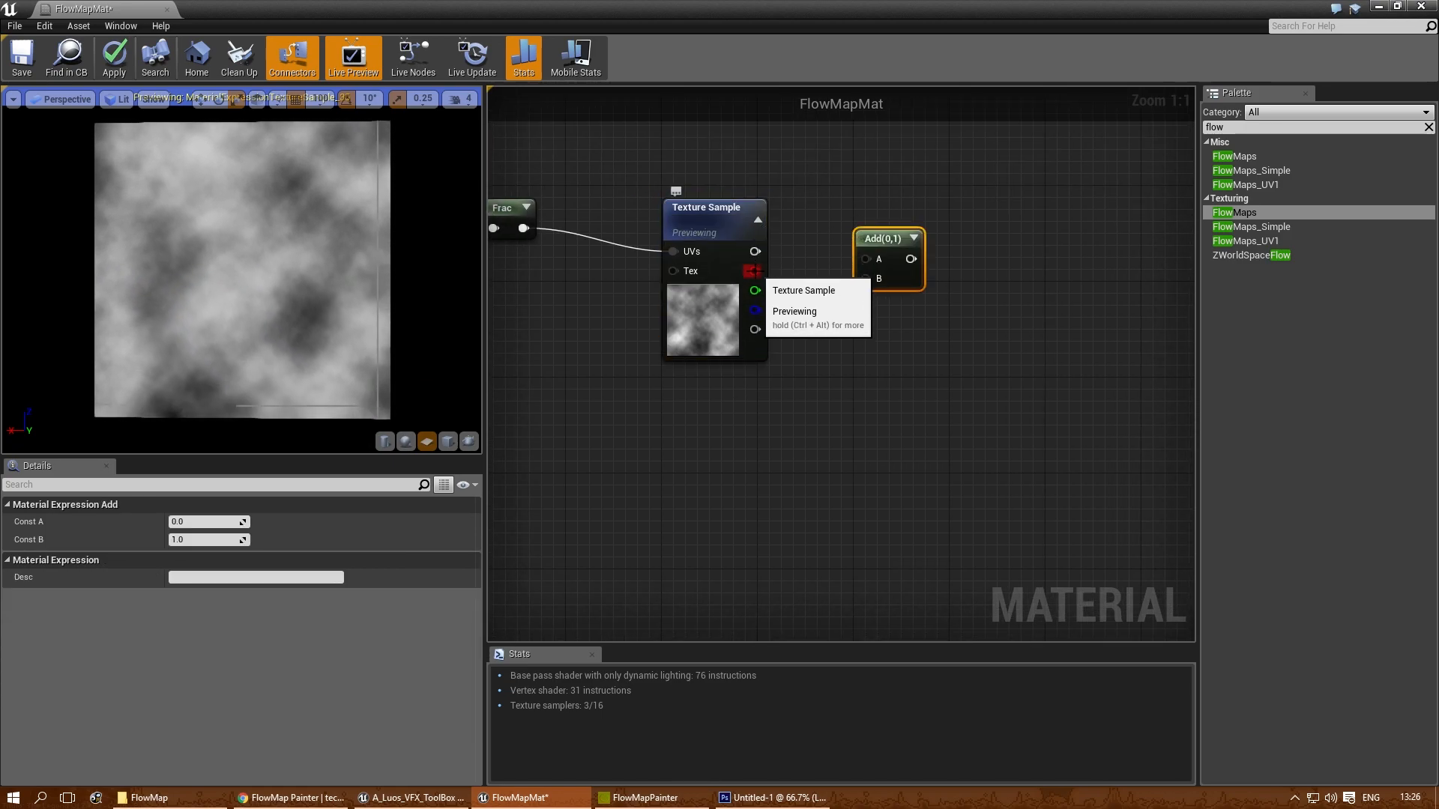
pyautogui.moveTo(875, 242); pyautogui.dragTo(978, 242)
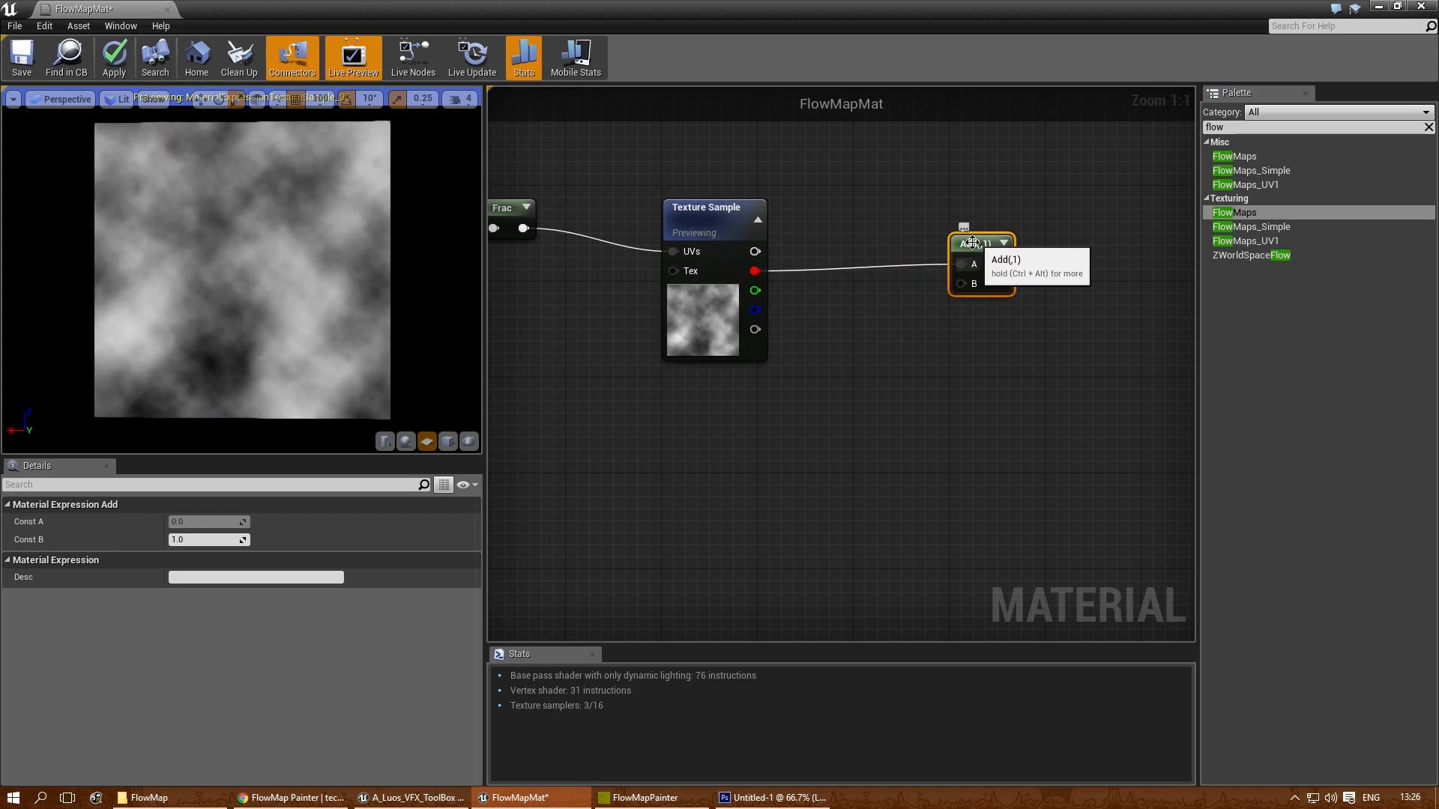
# - Connect the Time node's output to input B of the second Add node
pyautogui.moveTo(860, 360); pyautogui.dragTo(970, 299, button='right')
pyautogui.scroll(-1, 839, 323)
pyautogui.moveTo(709, 365); pyautogui.dragTo(682, 303, button='right')
pyautogui.scroll(-1, 682, 302)
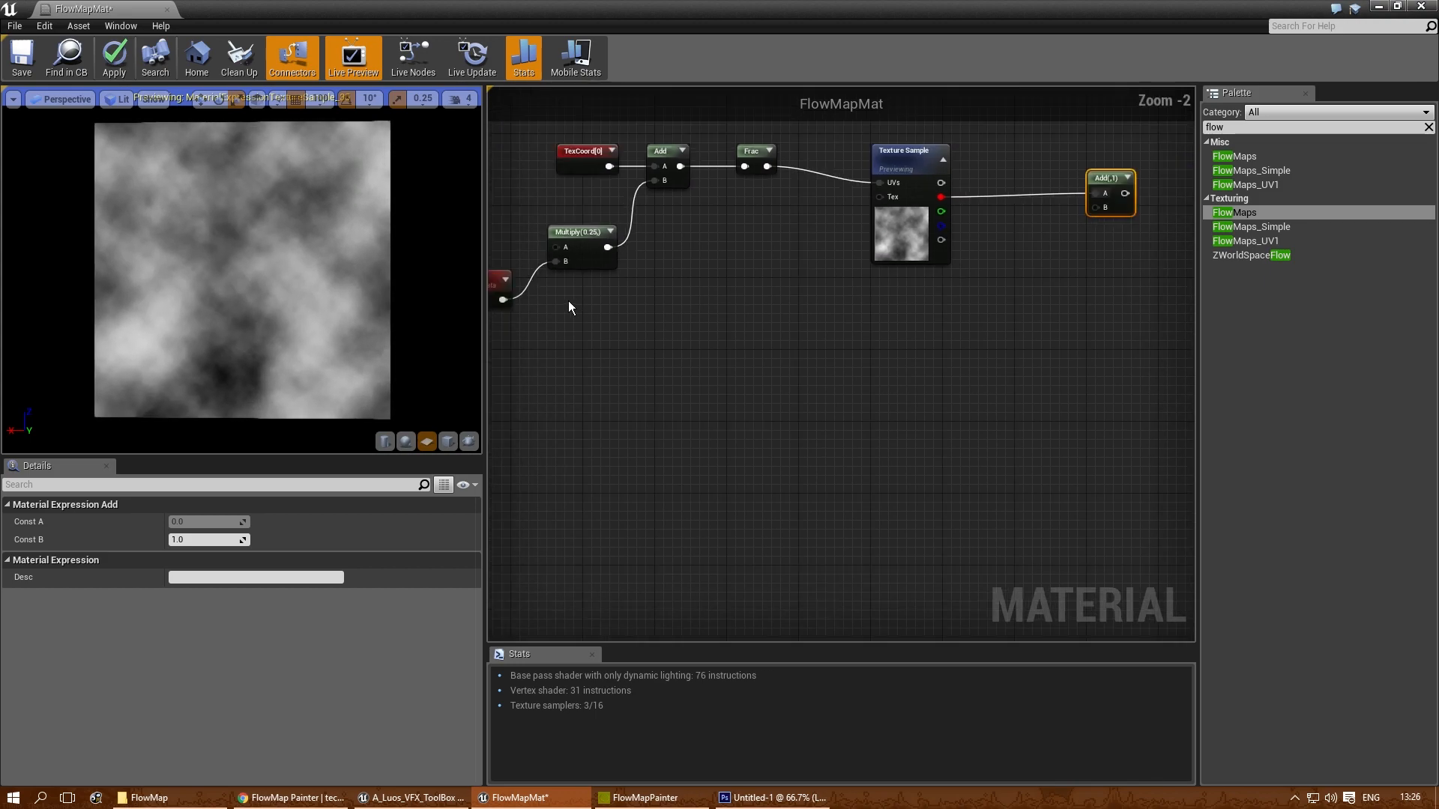
pyautogui.moveTo(501, 299); pyautogui.dragTo(1106, 206)
# - Preview the output of the second Add node on the plane
pyautogui.moveTo(1088, 285); pyautogui.dragTo(780, 398, button='right')
pyautogui.scroll(2, 817, 300)
pyautogui.rightClick(790, 271)
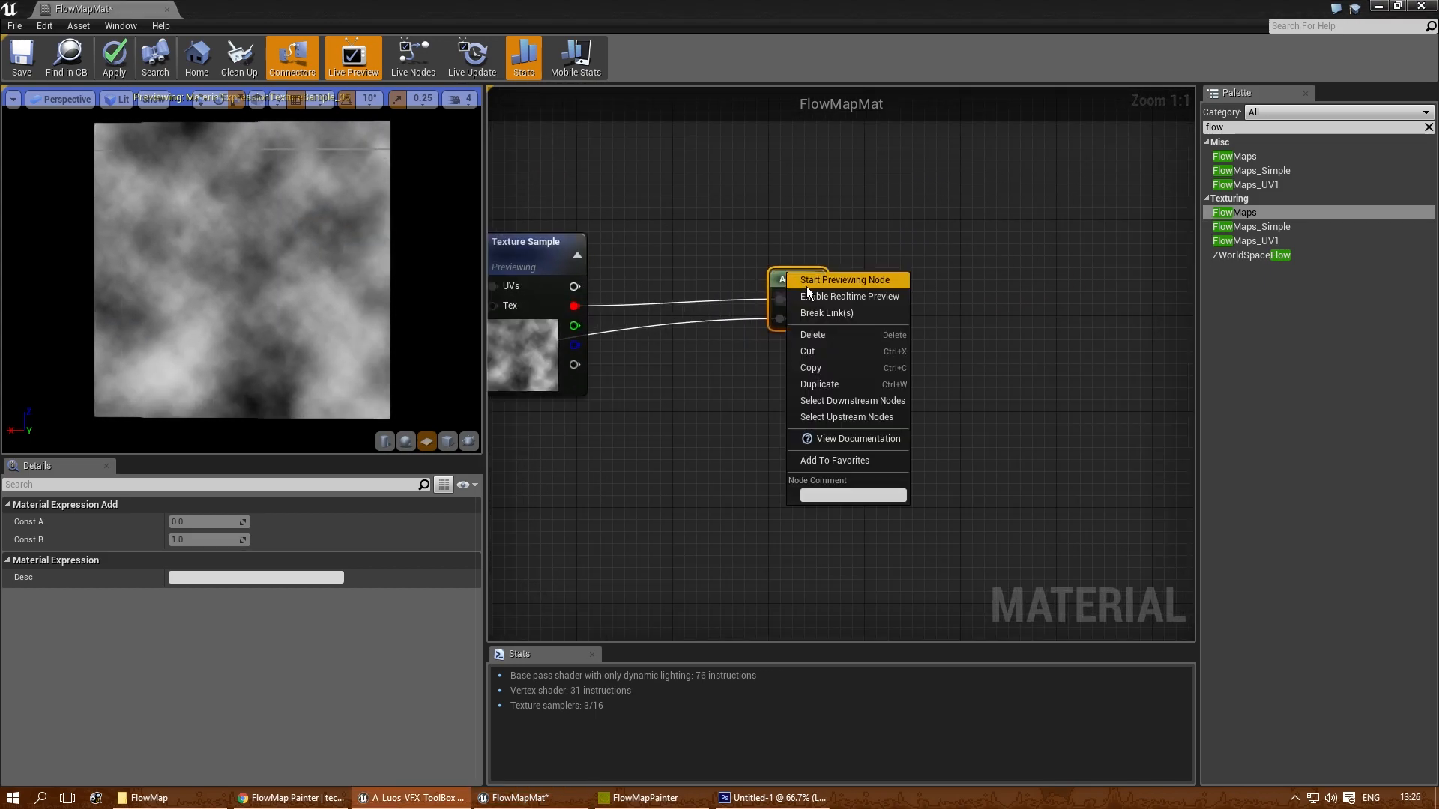
pyautogui.click(806, 285)
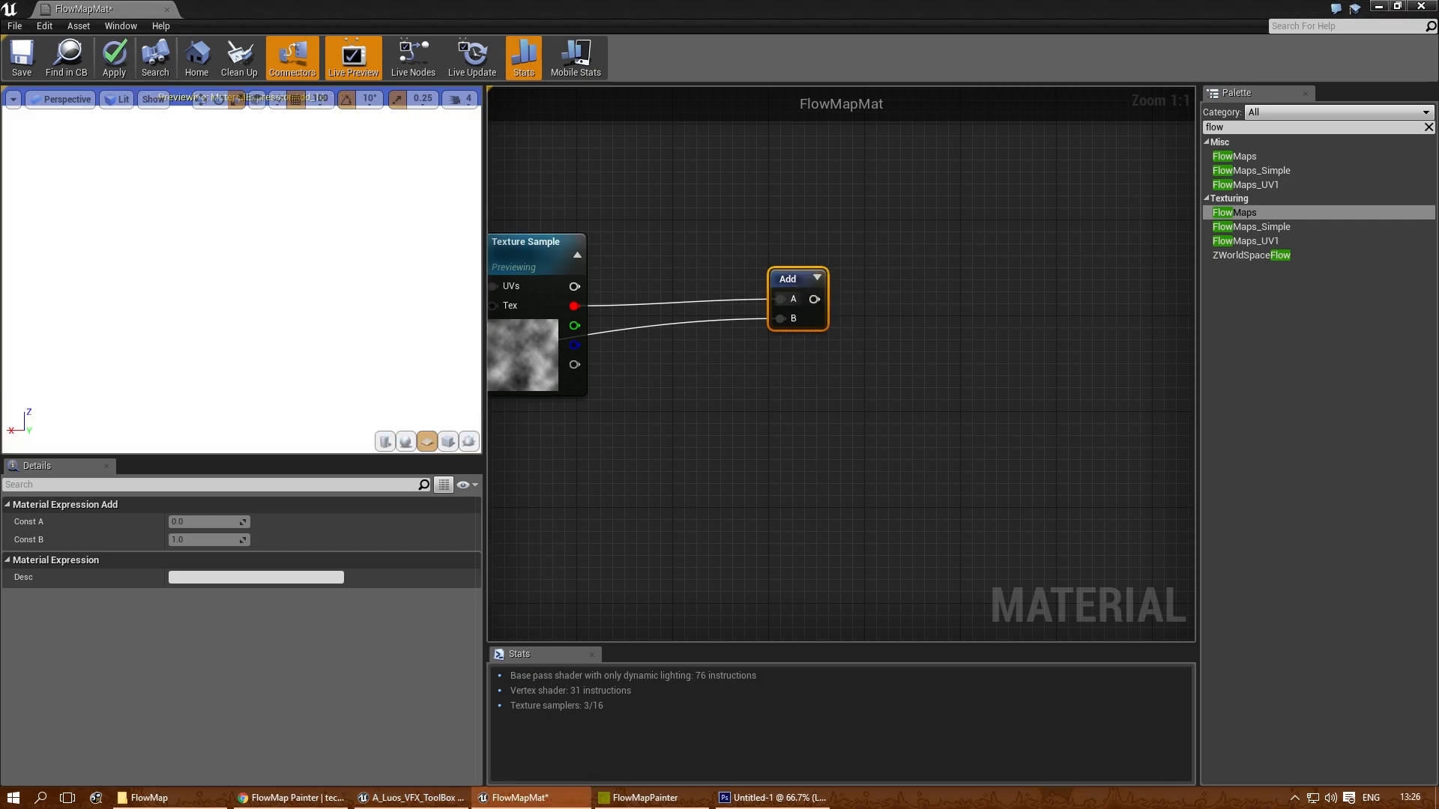
# - Connect the second Add node's output to the Time input of FlowMaps and stop previewing the node
pyautogui.moveTo(816, 395); pyautogui.dragTo(1051, 426, button='right')
pyautogui.scroll(-2, 957, 410)
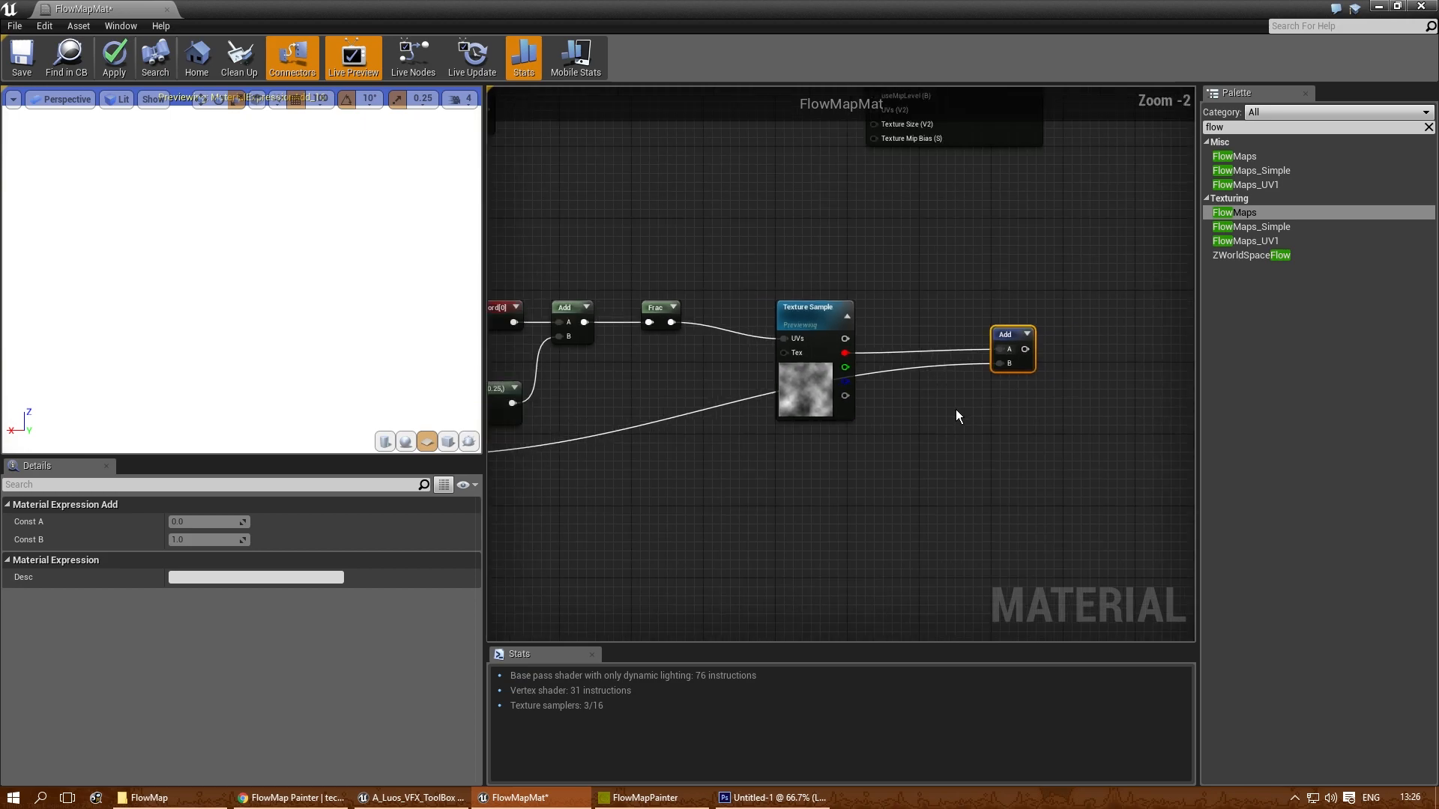
pyautogui.click(785, 332)
pyautogui.moveTo(997, 283); pyautogui.dragTo(815, 426, button='right')
pyautogui.moveTo(832, 479); pyautogui.dragTo(682, 214)
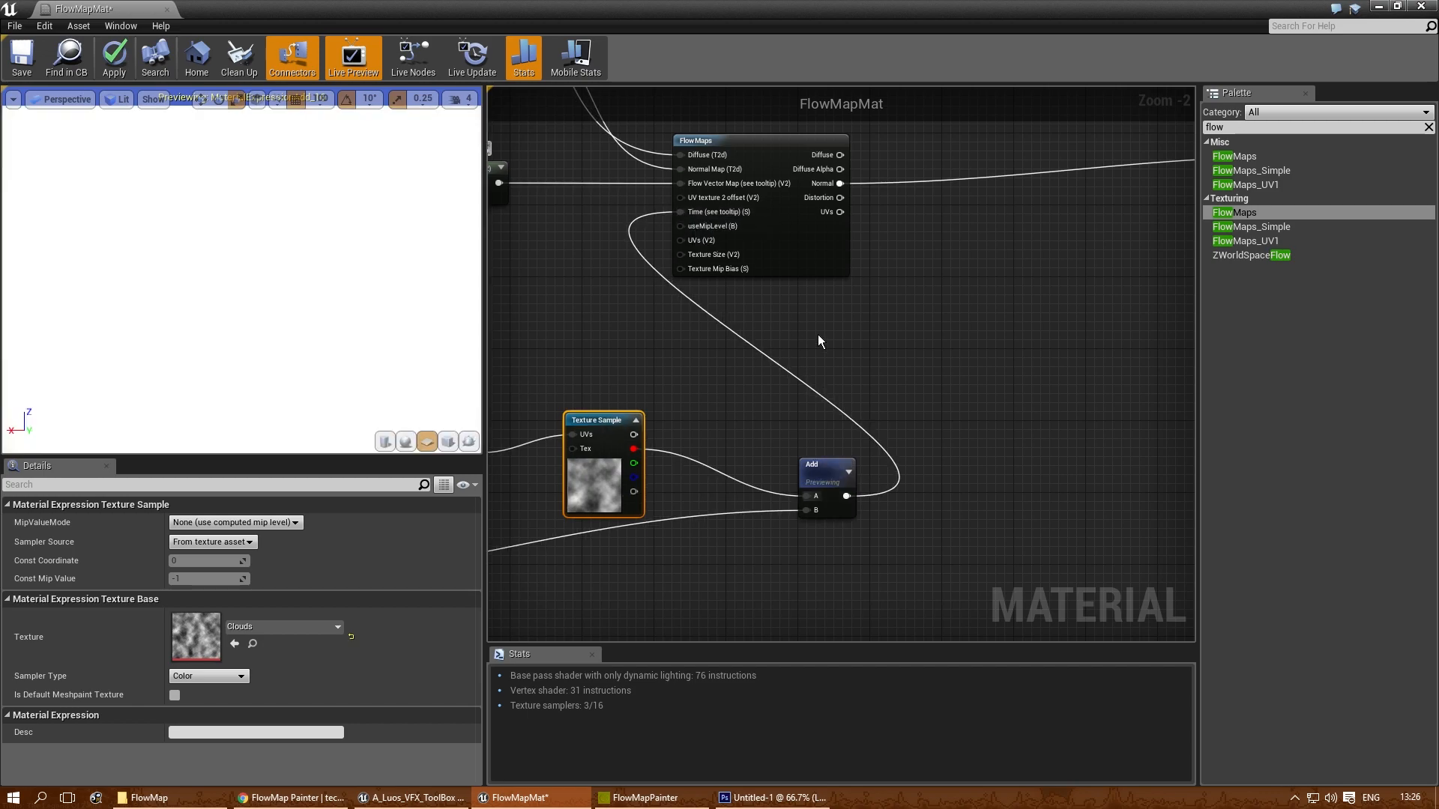
pyautogui.click(828, 461)
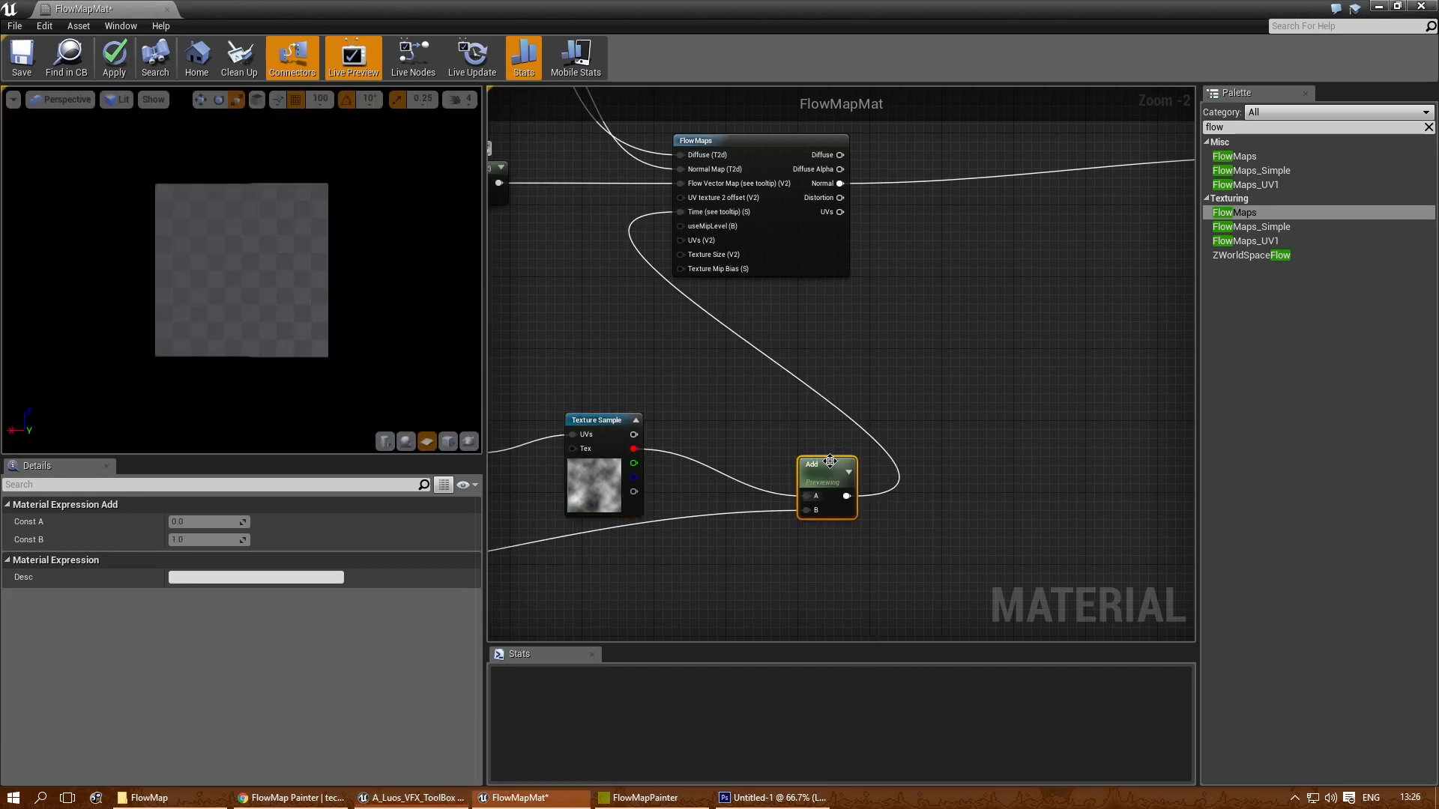
pyautogui.scroll(5, 205, 271)
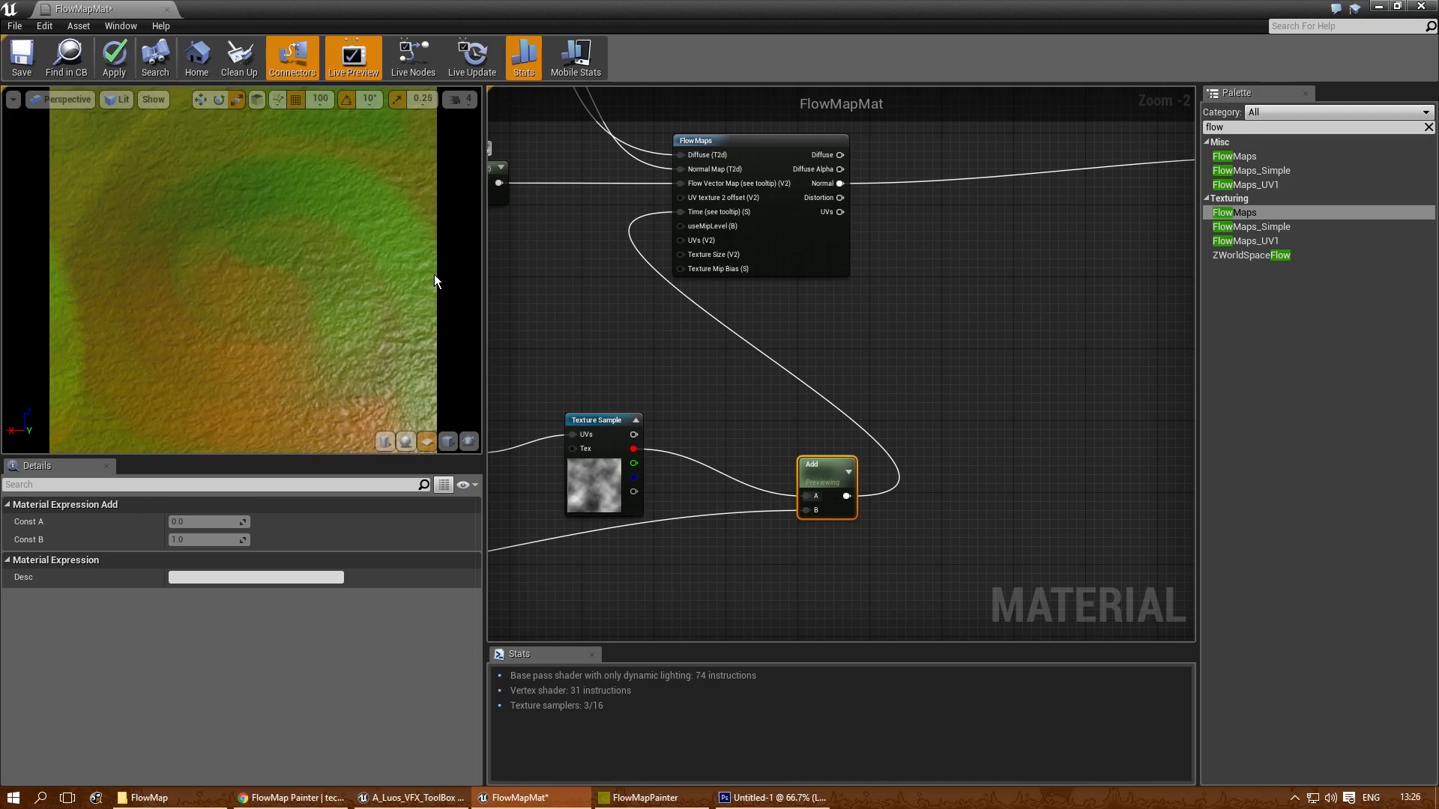
# - Set the Const A of the Multiply node fed by Time to 0.1
pyautogui.moveTo(517, 315); pyautogui.dragTo(849, 257, button='right')
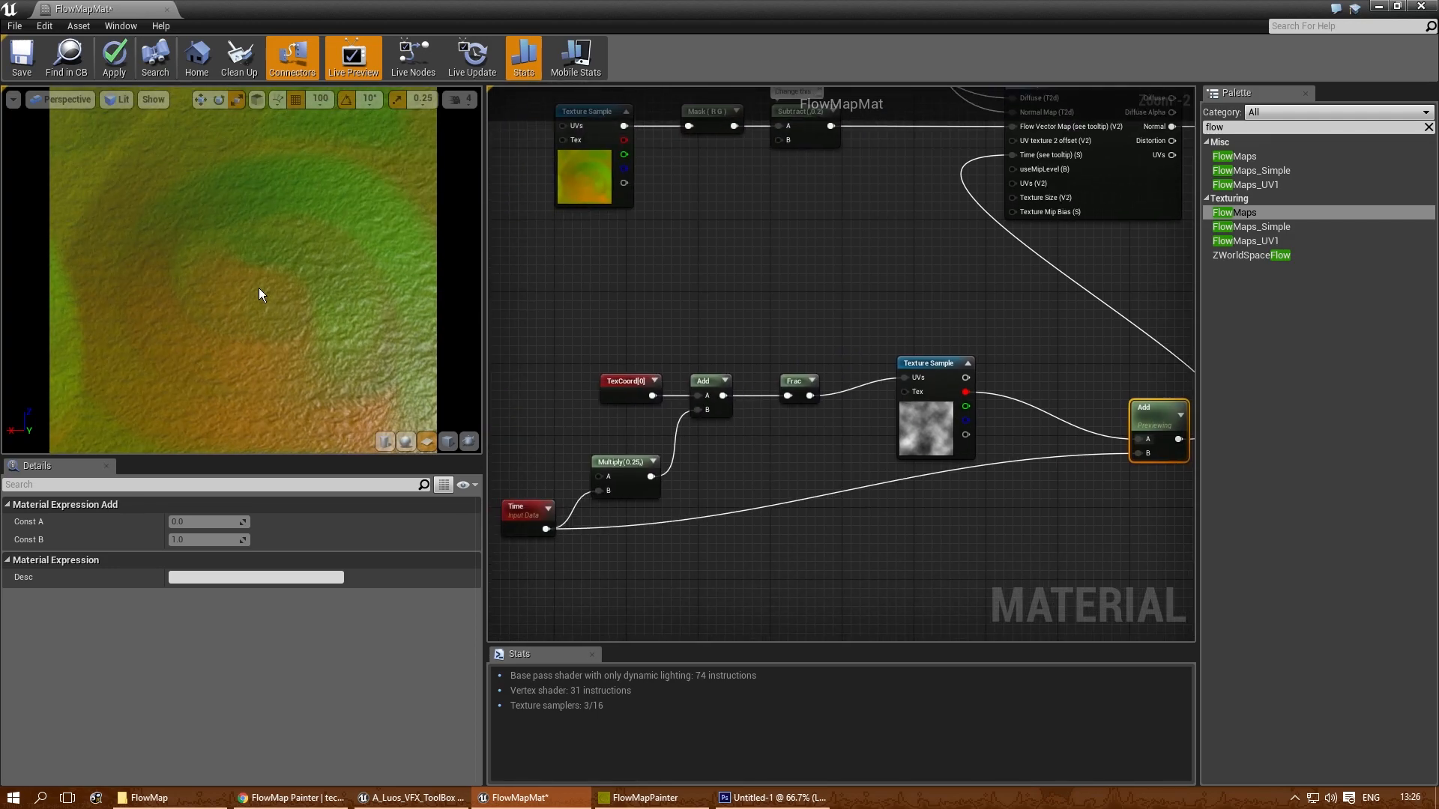
pyautogui.moveTo(653, 280); pyautogui.dragTo(732, 202, button='right')
pyautogui.scroll(1, 709, 339)
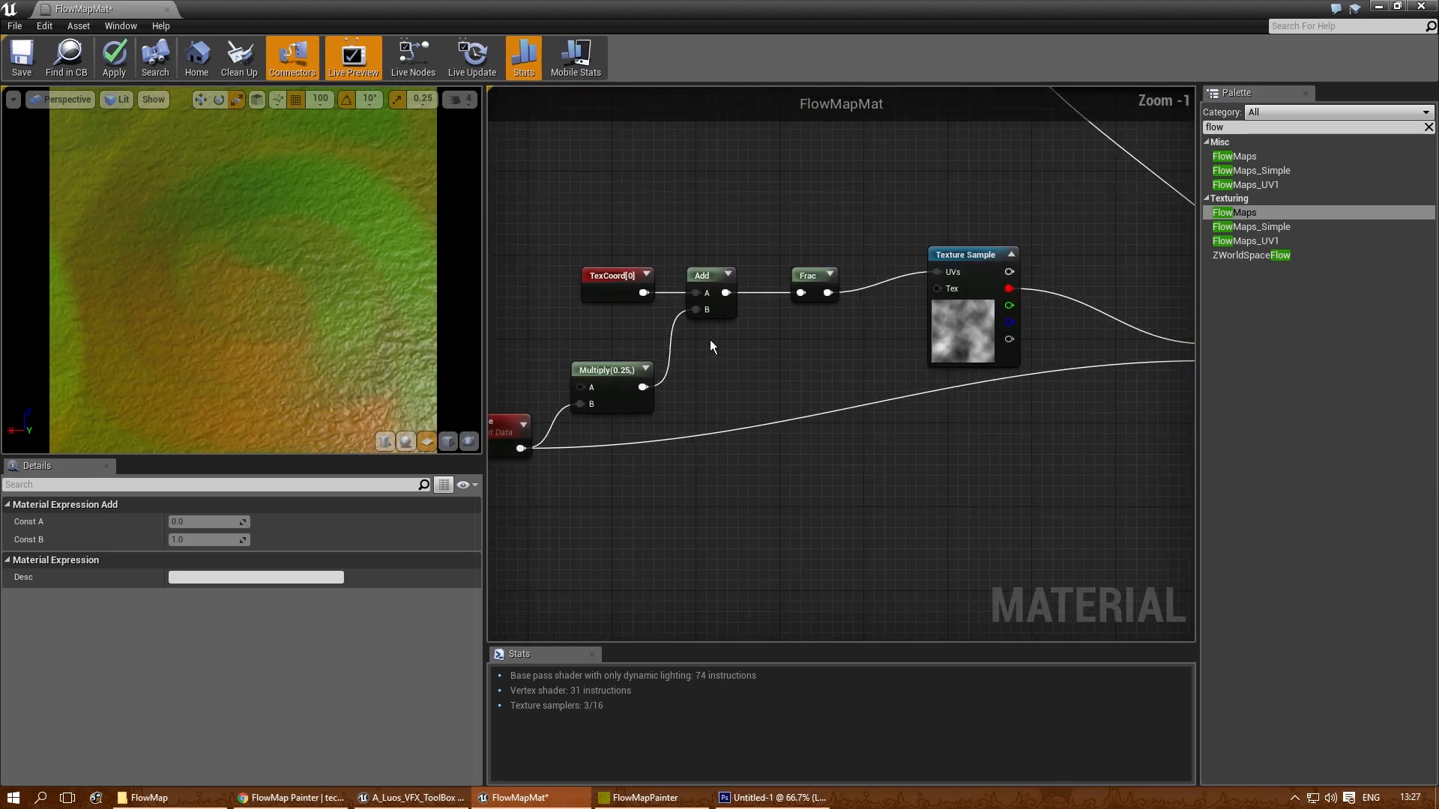
pyautogui.moveTo(709, 340); pyautogui.dragTo(793, 304, button='right')
pyautogui.click(688, 335)
pyautogui.click(201, 522)
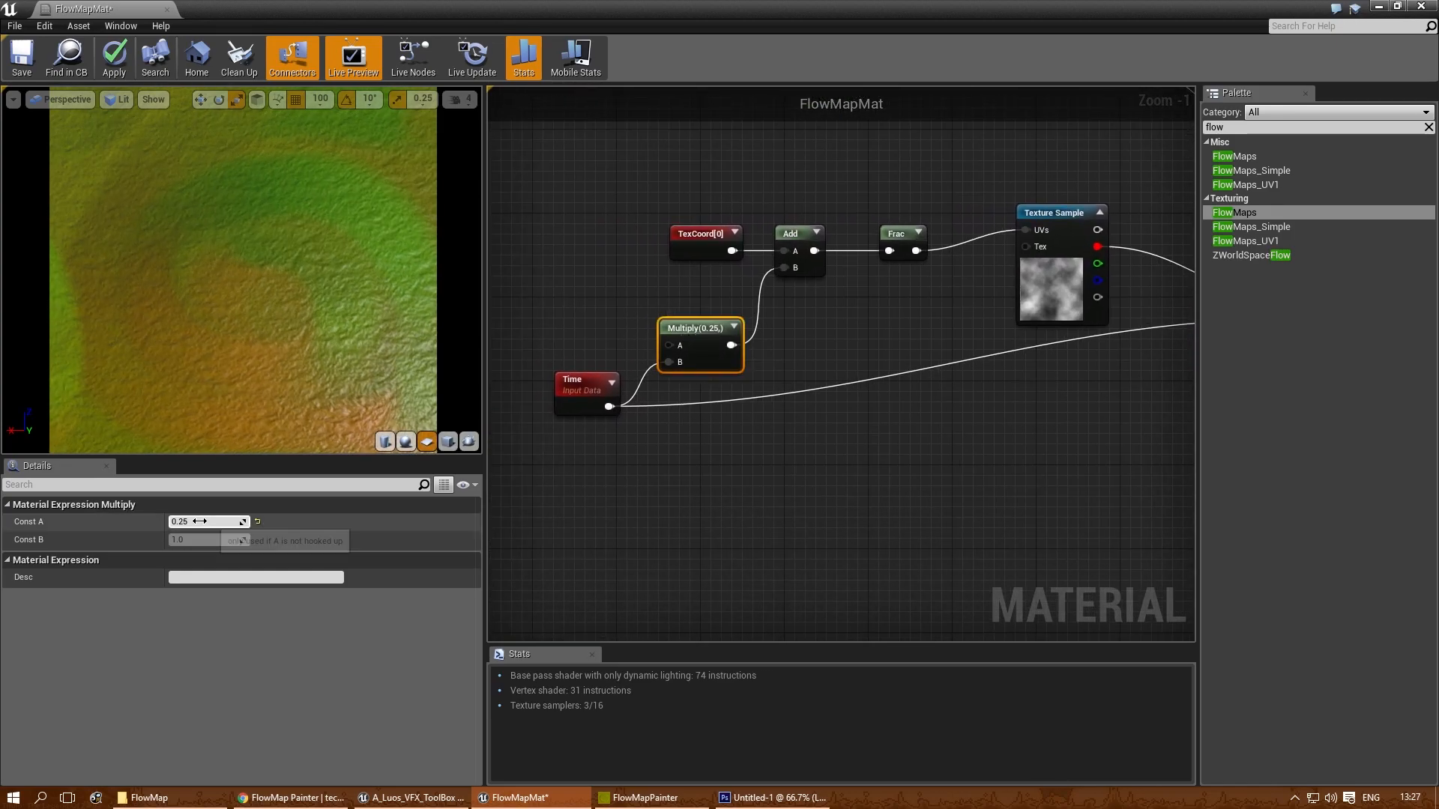
pyautogui.write('0.1')
pyautogui.press('Return')
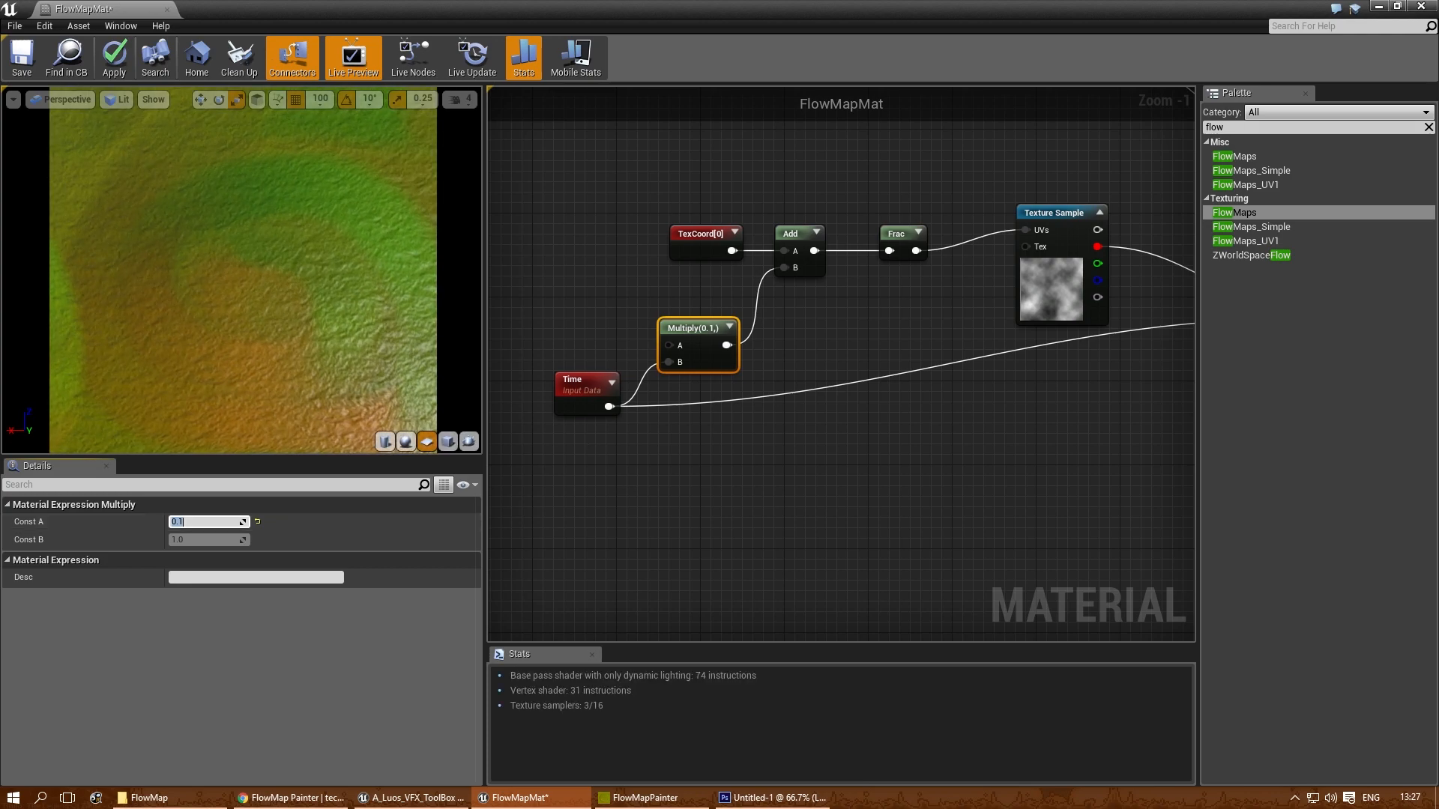
# - Add a TimeWithSpeedVariable node below the Time node
pyautogui.moveTo(636, 480); pyautogui.dragTo(647, 452, button='right')
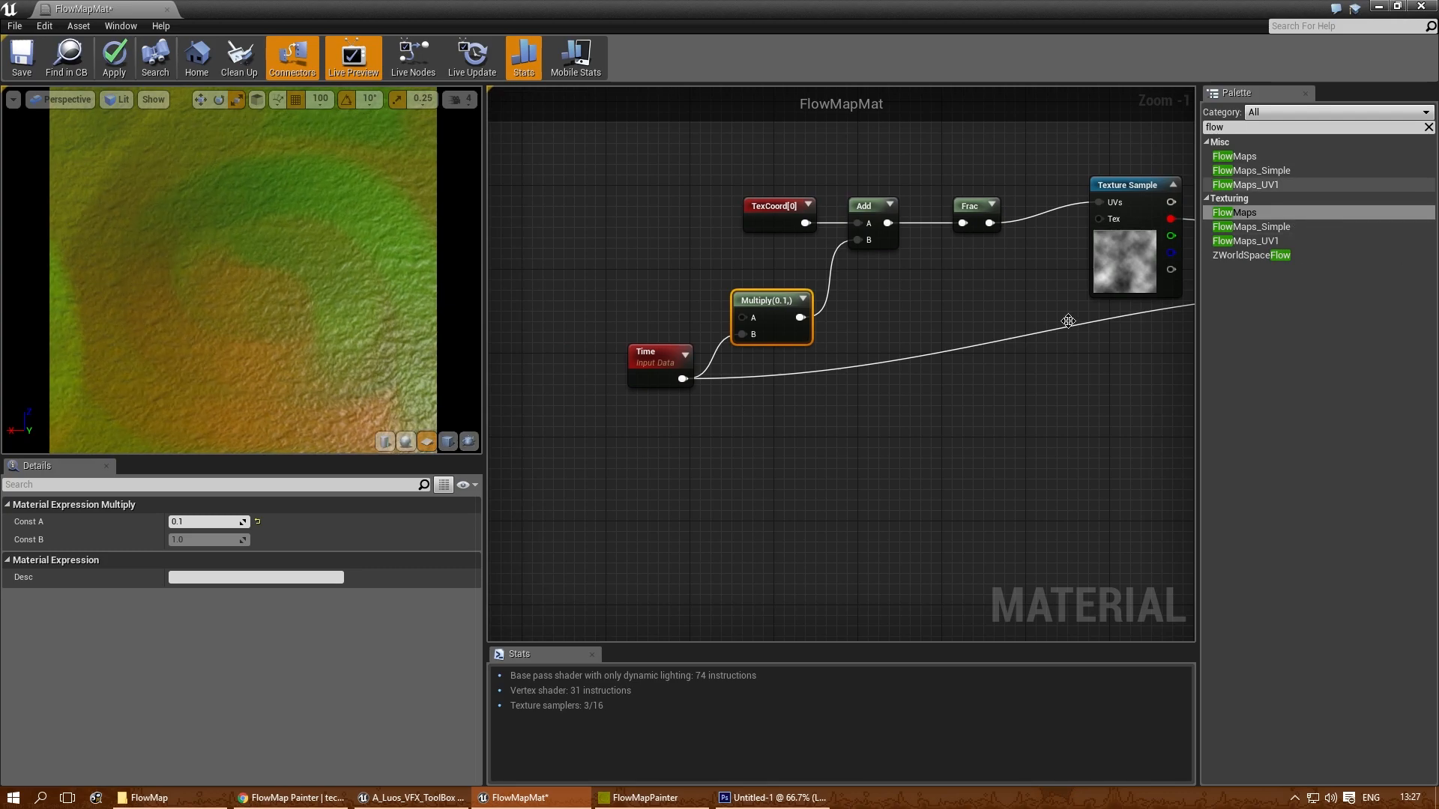
pyautogui.rightClick(670, 463)
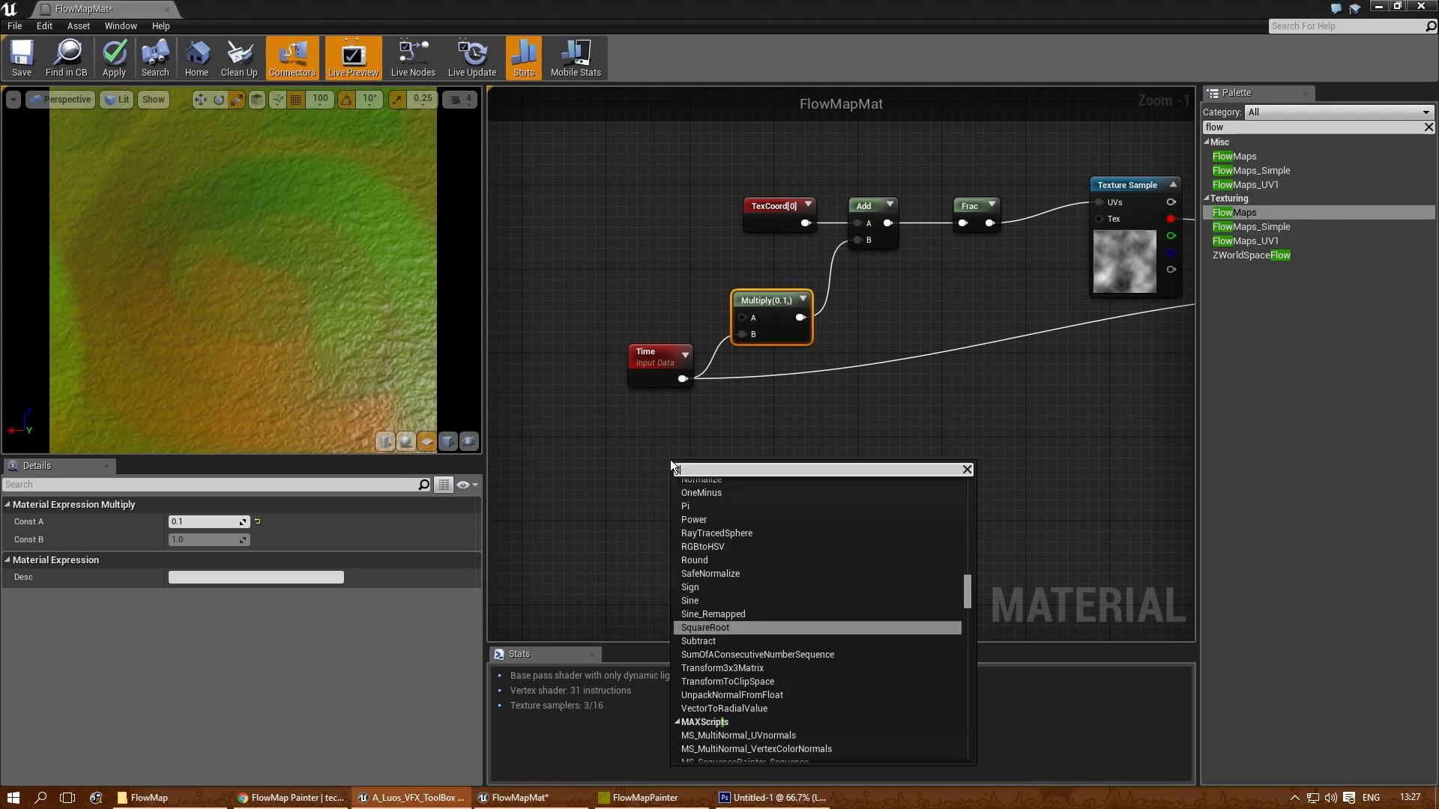
pyautogui.write('time')
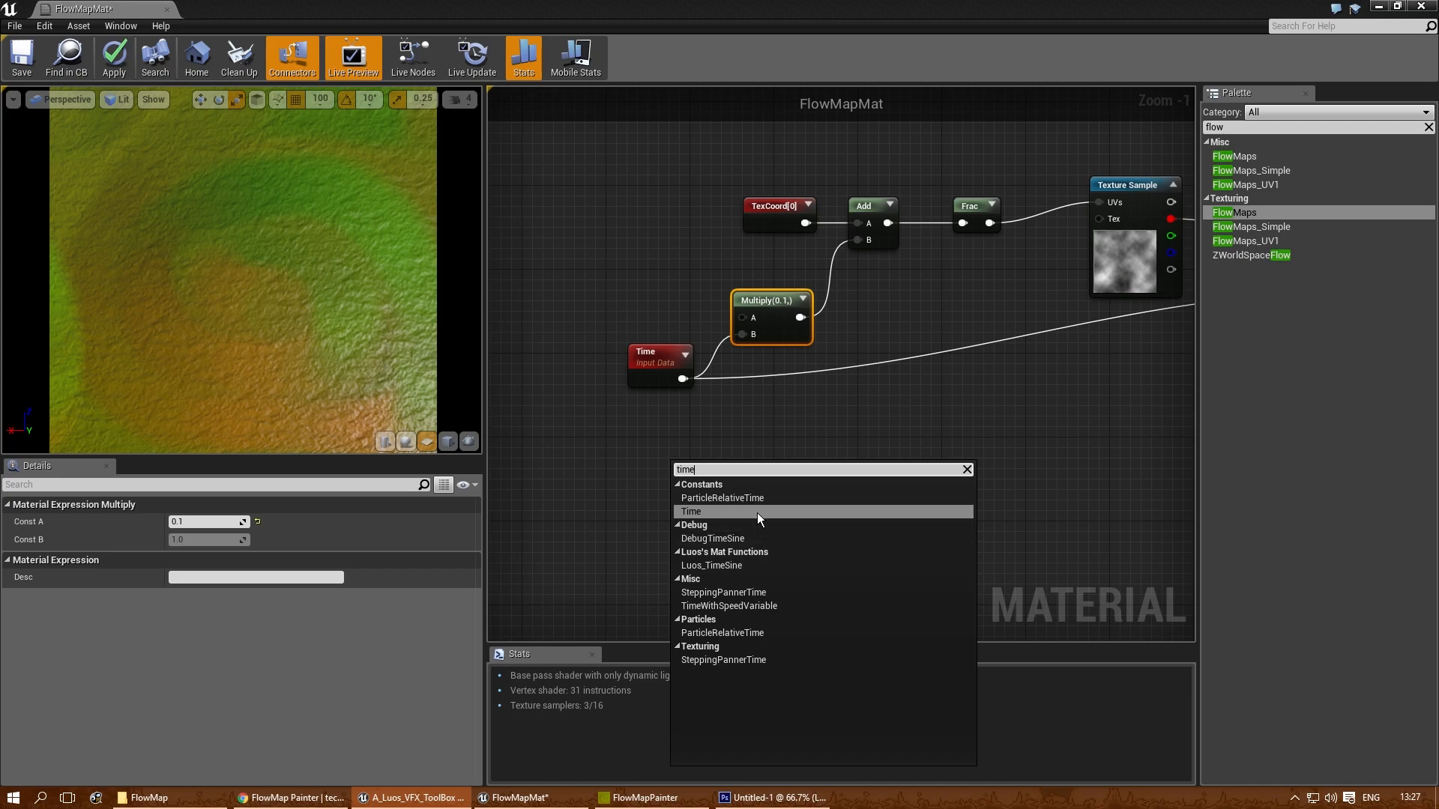
pyautogui.click(736, 607)
pyautogui.moveTo(737, 463); pyautogui.dragTo(657, 435)
pyautogui.moveTo(657, 434); pyautogui.dragTo(780, 442, button='right')
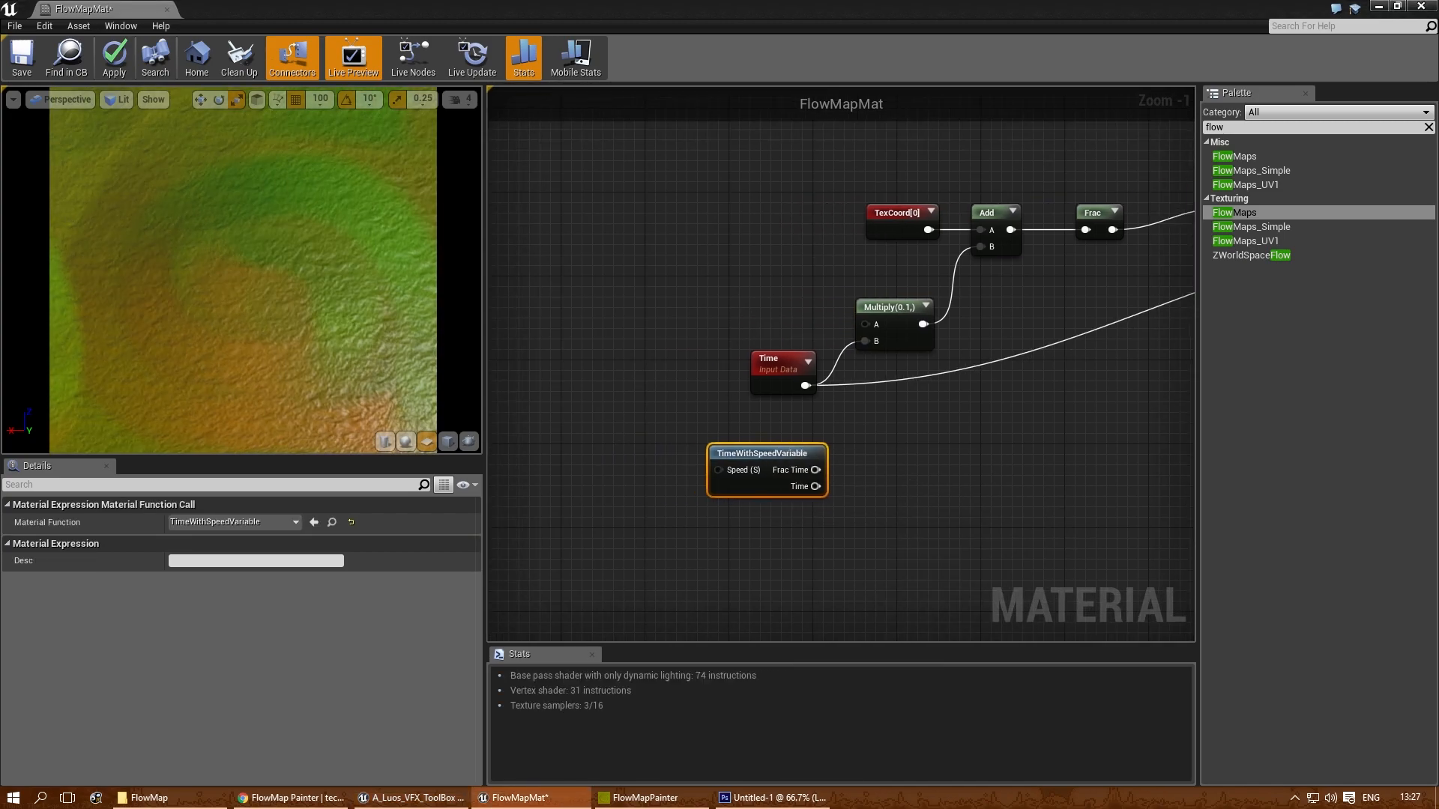
# - Connect the Time output of TimeWithSpeedVariable to Multiply's B input and the second Add node's B input, replacing the Time node
pyautogui.click(1000, 488)
pyautogui.moveTo(815, 486); pyautogui.dragTo(865, 341)
pyautogui.moveTo(965, 449); pyautogui.dragTo(807, 469, button='right')
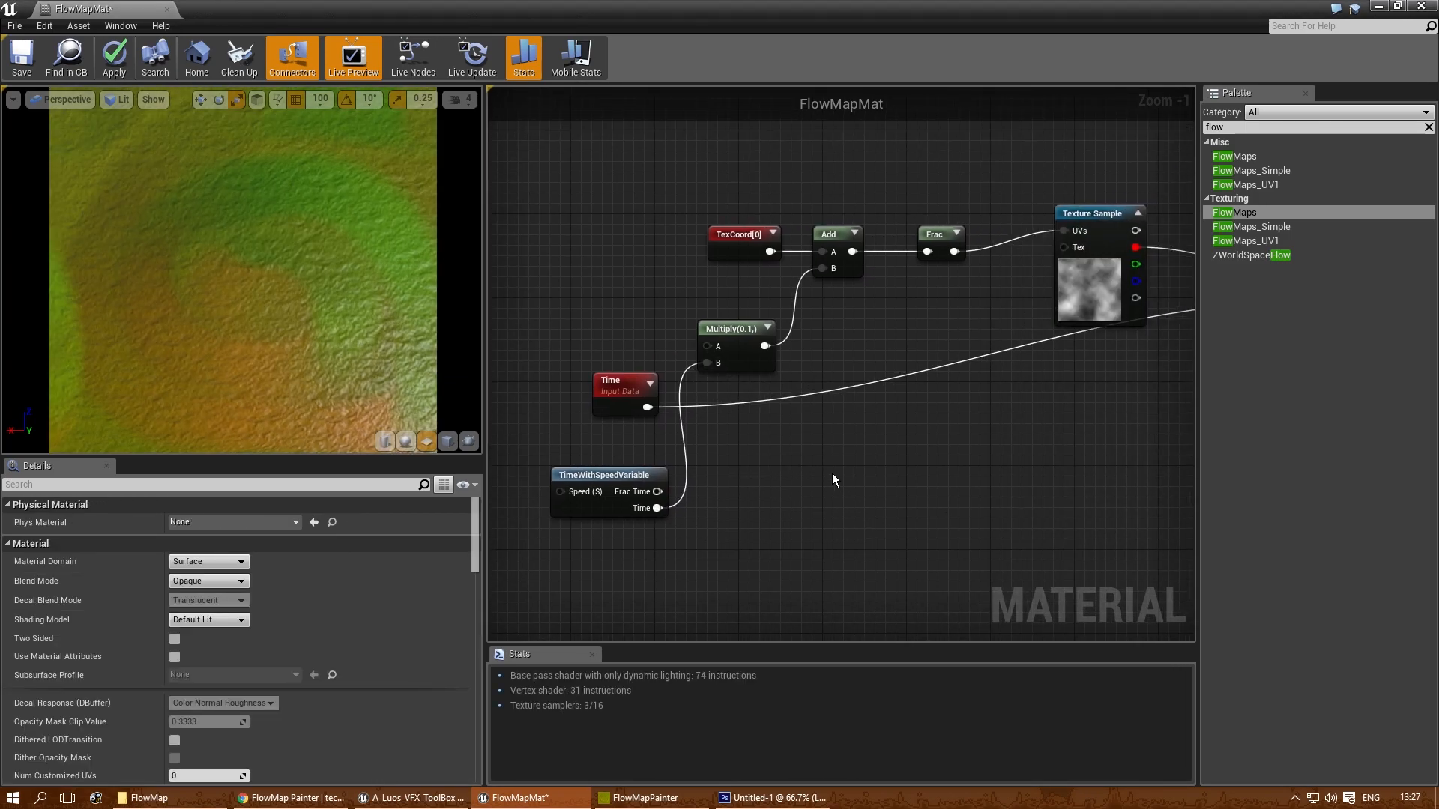
pyautogui.moveTo(657, 508); pyautogui.dragTo(909, 301)
pyautogui.moveTo(711, 371); pyautogui.dragTo(1158, 315, button='right')
# - Delete the unused Time node and move TimeWithSpeedVariable up into its place
pyautogui.click(647, 345)
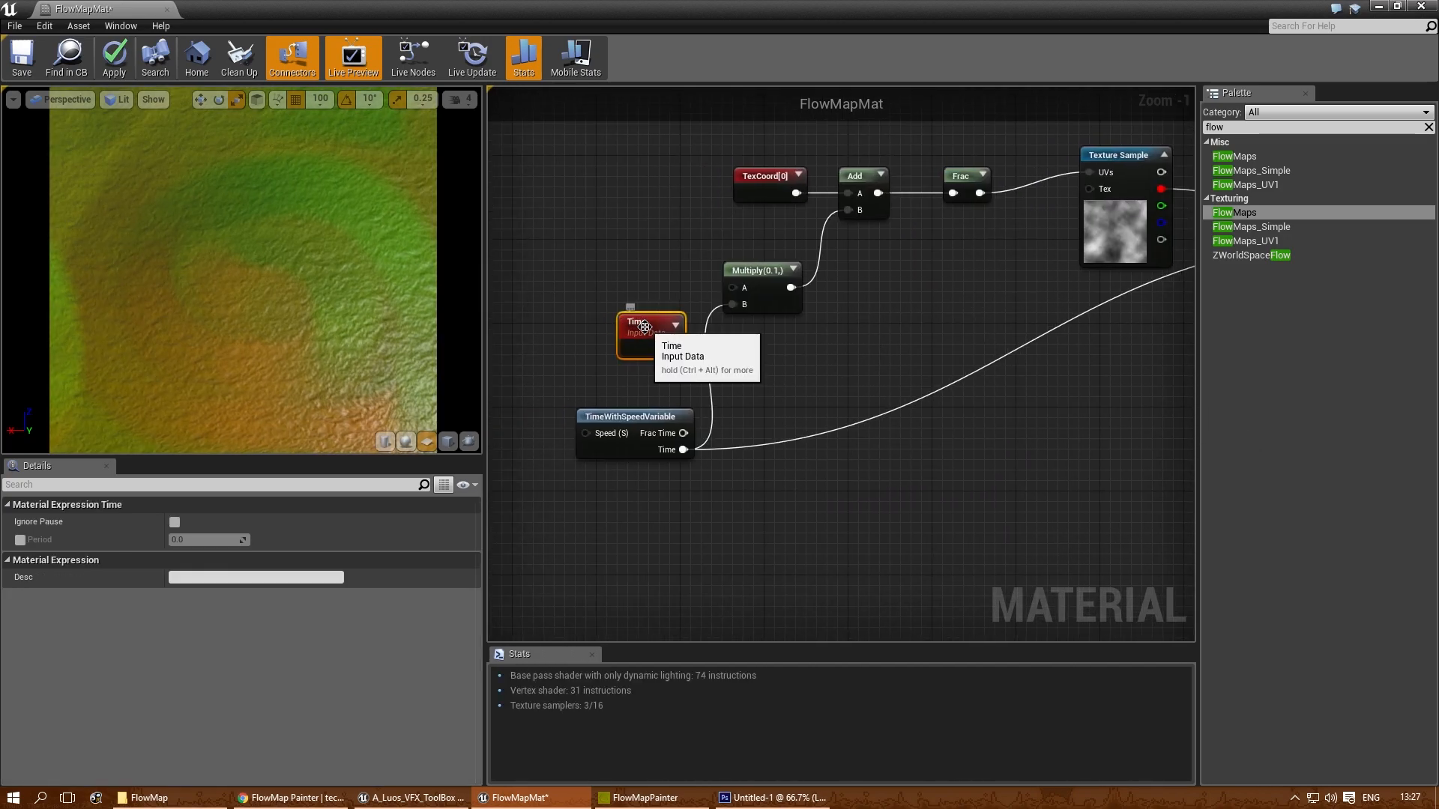
pyautogui.press('Delete')
pyautogui.moveTo(640, 417); pyautogui.dragTo(640, 363)
pyautogui.moveTo(655, 308); pyautogui.dragTo(826, 333, button='right')
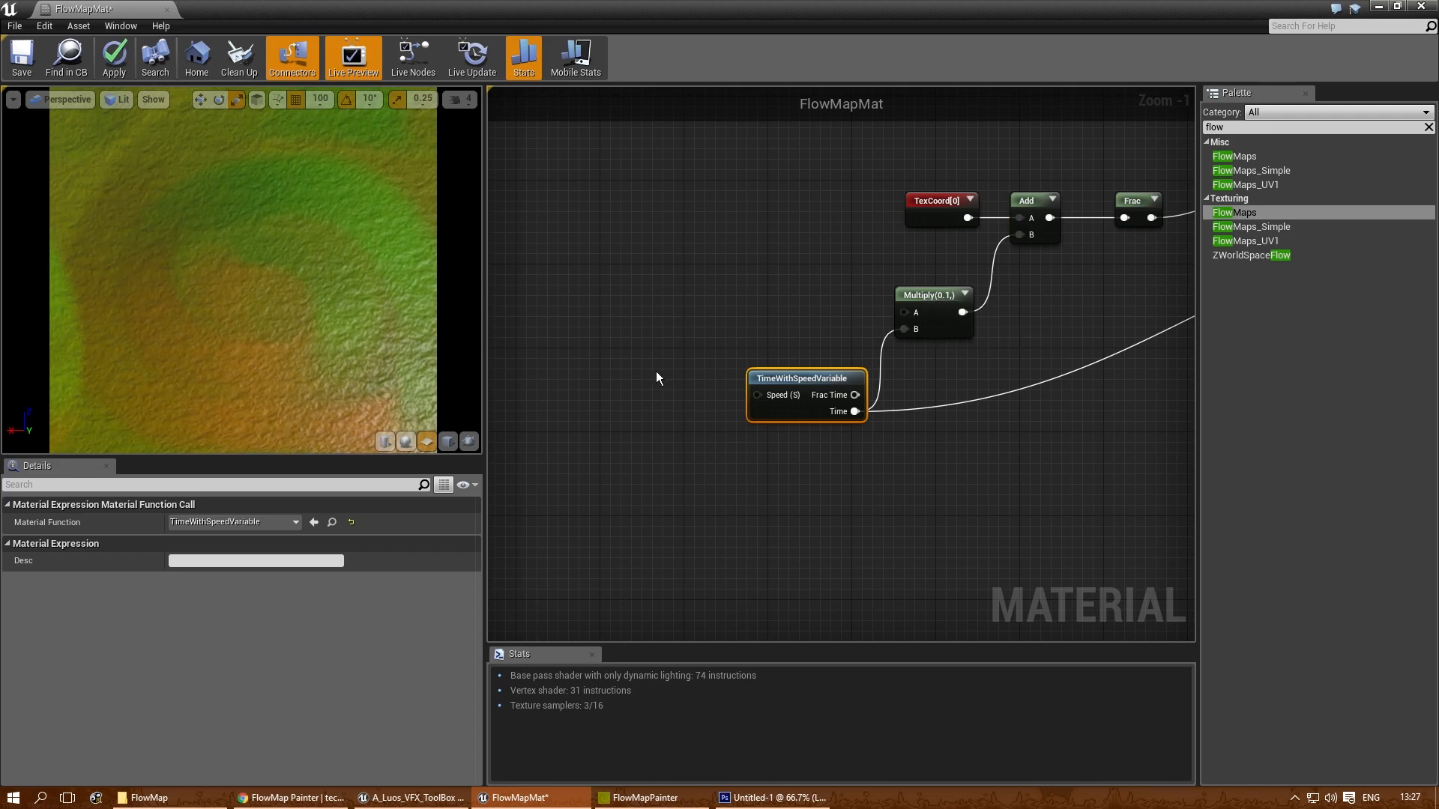
# - Add a Constant node and connect it to the Speed input of TimeWithSpeedVariable
pyautogui.moveTo(653, 371); pyautogui.dragTo(673, 368, button='right')
pyautogui.press('1')
pyautogui.click(665, 358)
pyautogui.moveTo(685, 385); pyautogui.dragTo(779, 392)
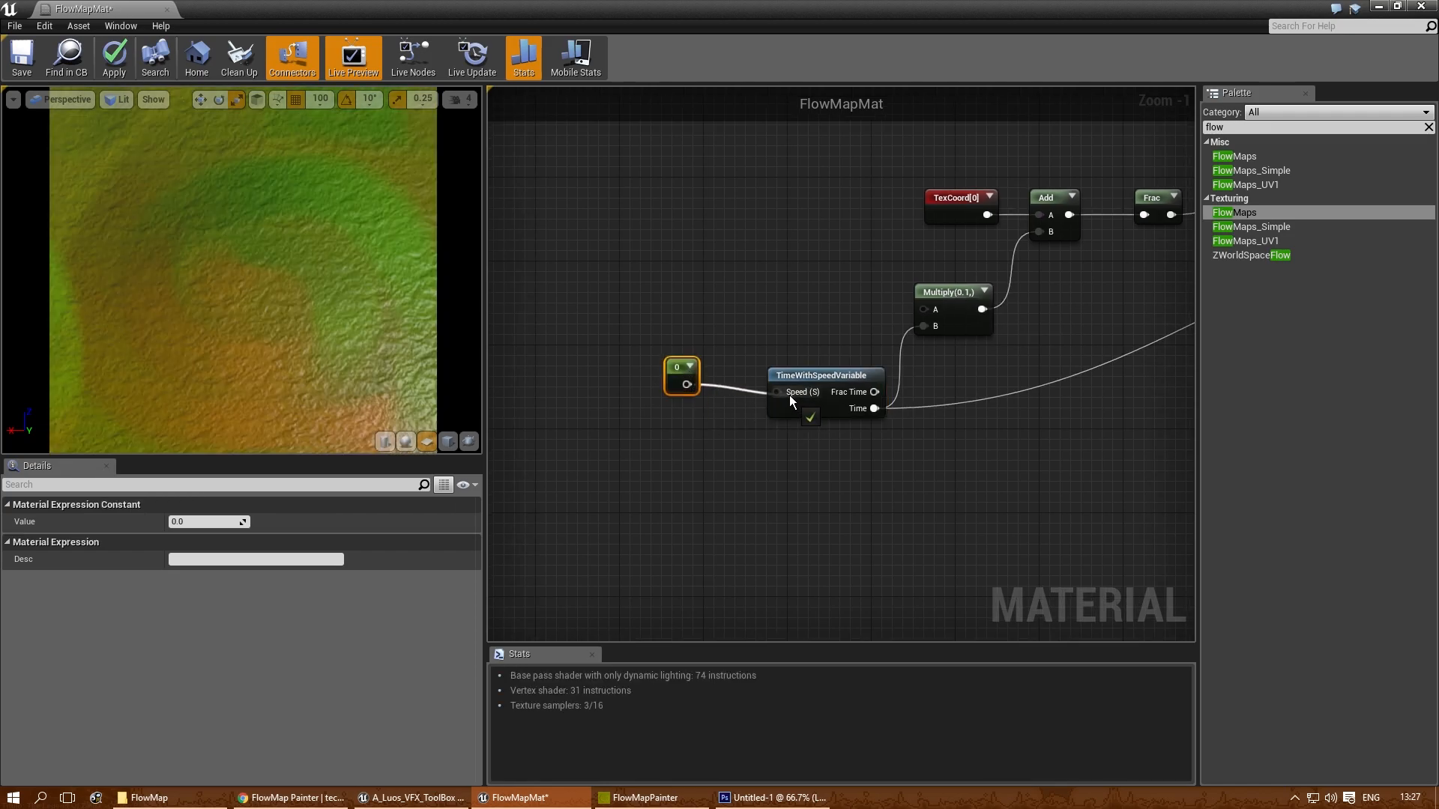
# - Try speed constant values of 0.01, 0.02 and 0.1 while checking the water motion in the preview
pyautogui.click(193, 522)
pyautogui.write('0.01')
pyautogui.press('Return')
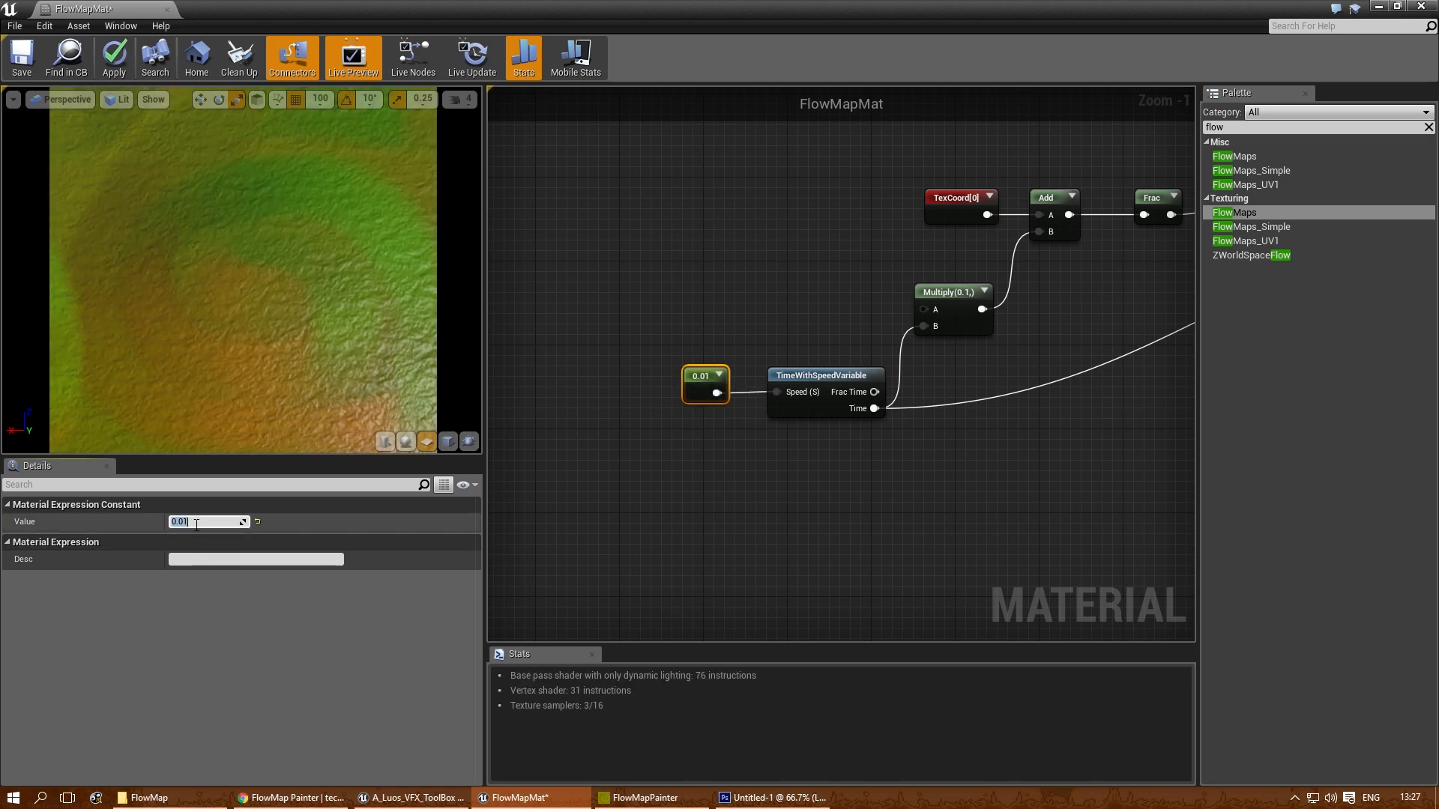
pyautogui.write('2')
pyautogui.press('Return')
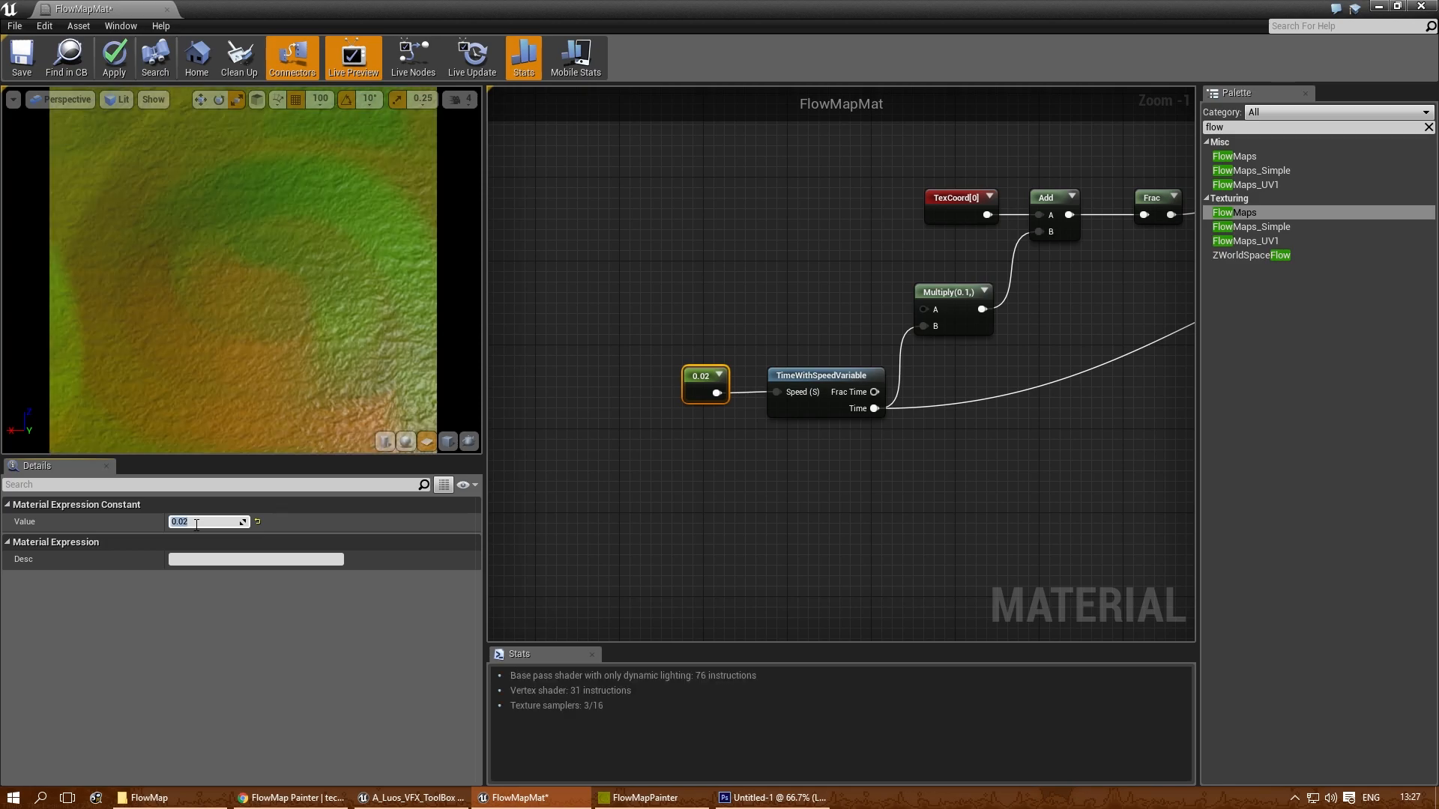
pyautogui.write('0.1')
pyautogui.press('Return')
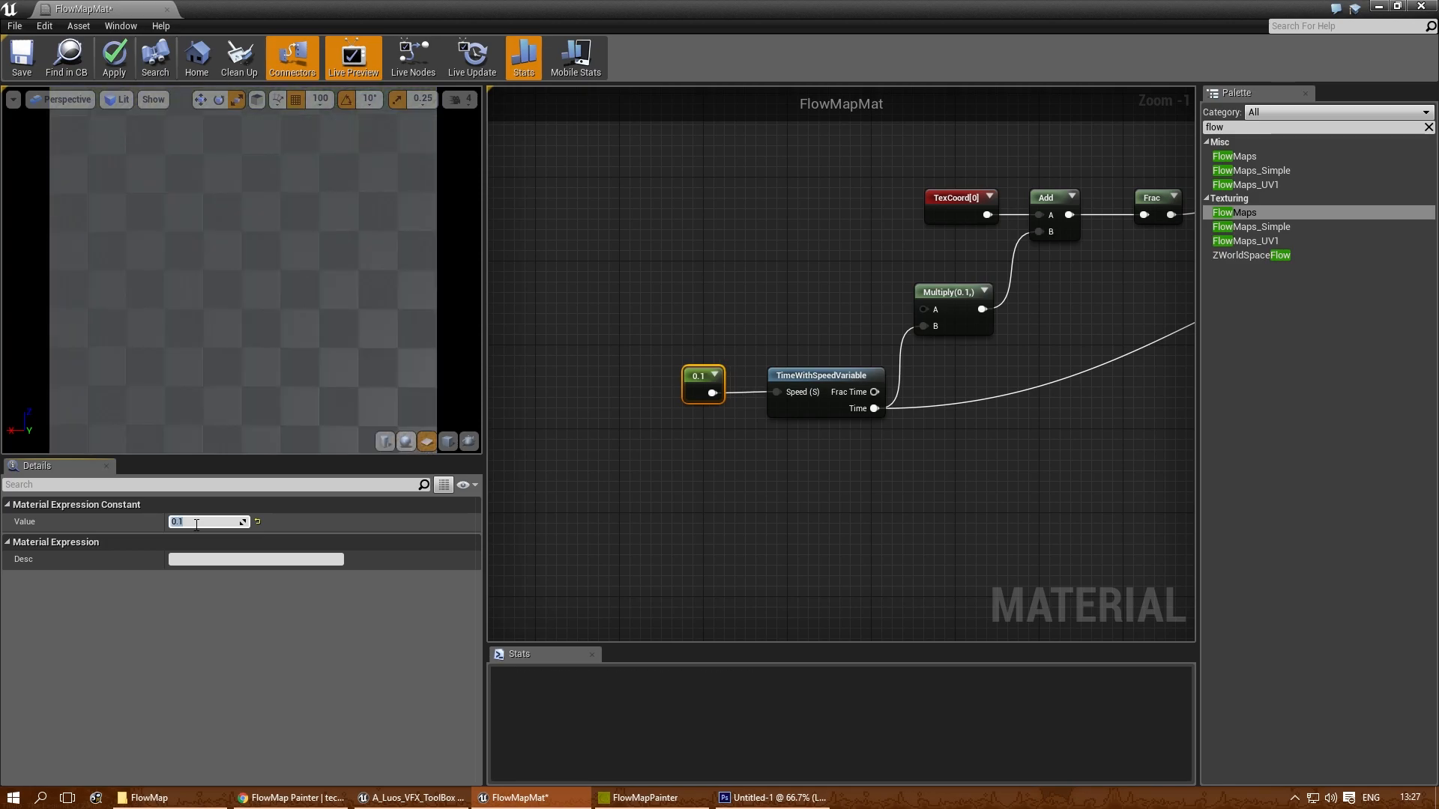
pyautogui.moveTo(145, 278); pyautogui.dragTo(146, 330, button='right')
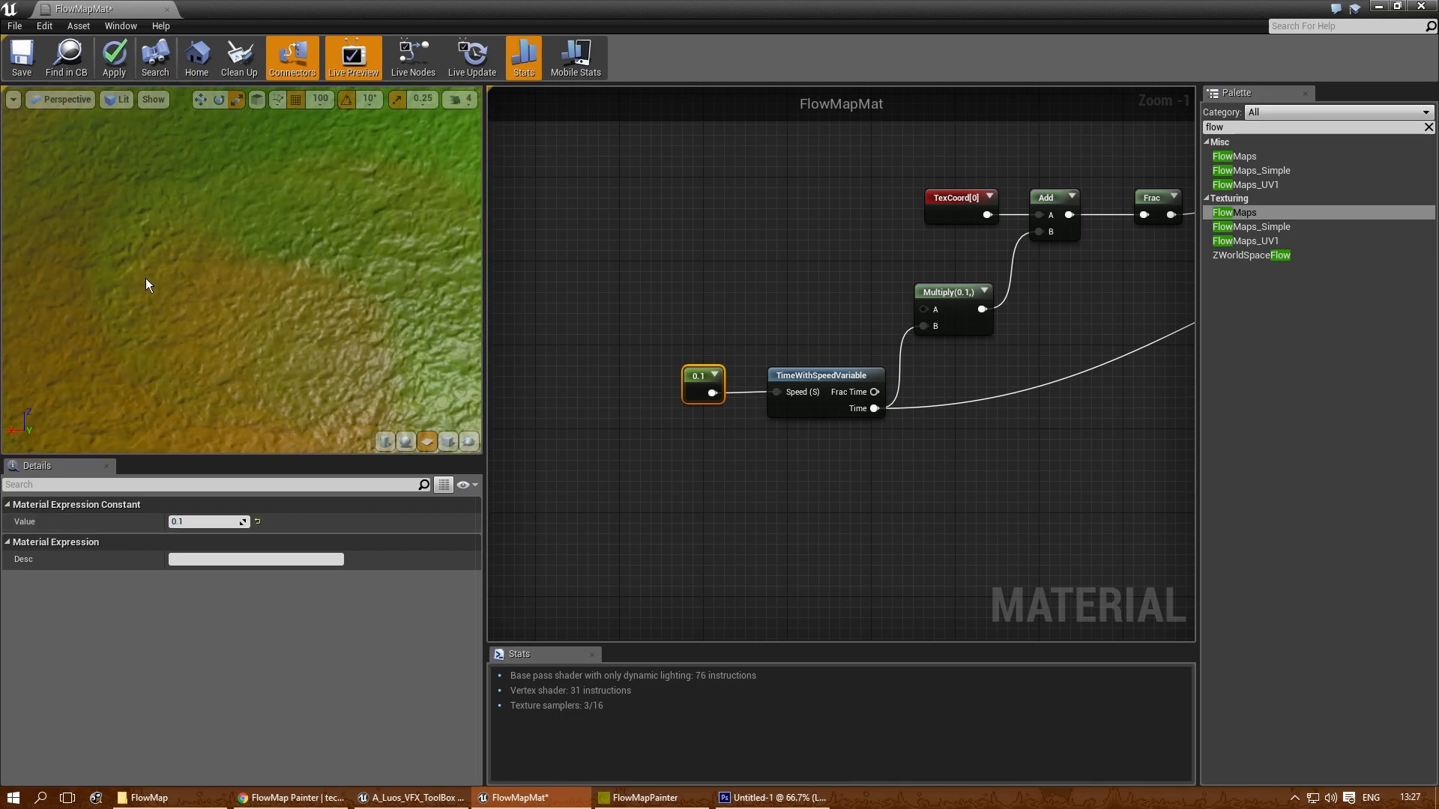
# - Set the speed Constant's value to 0.35 and inspect the flow in the preview
pyautogui.click(214, 523)
pyautogui.write('0.35')
pyautogui.press('Return')
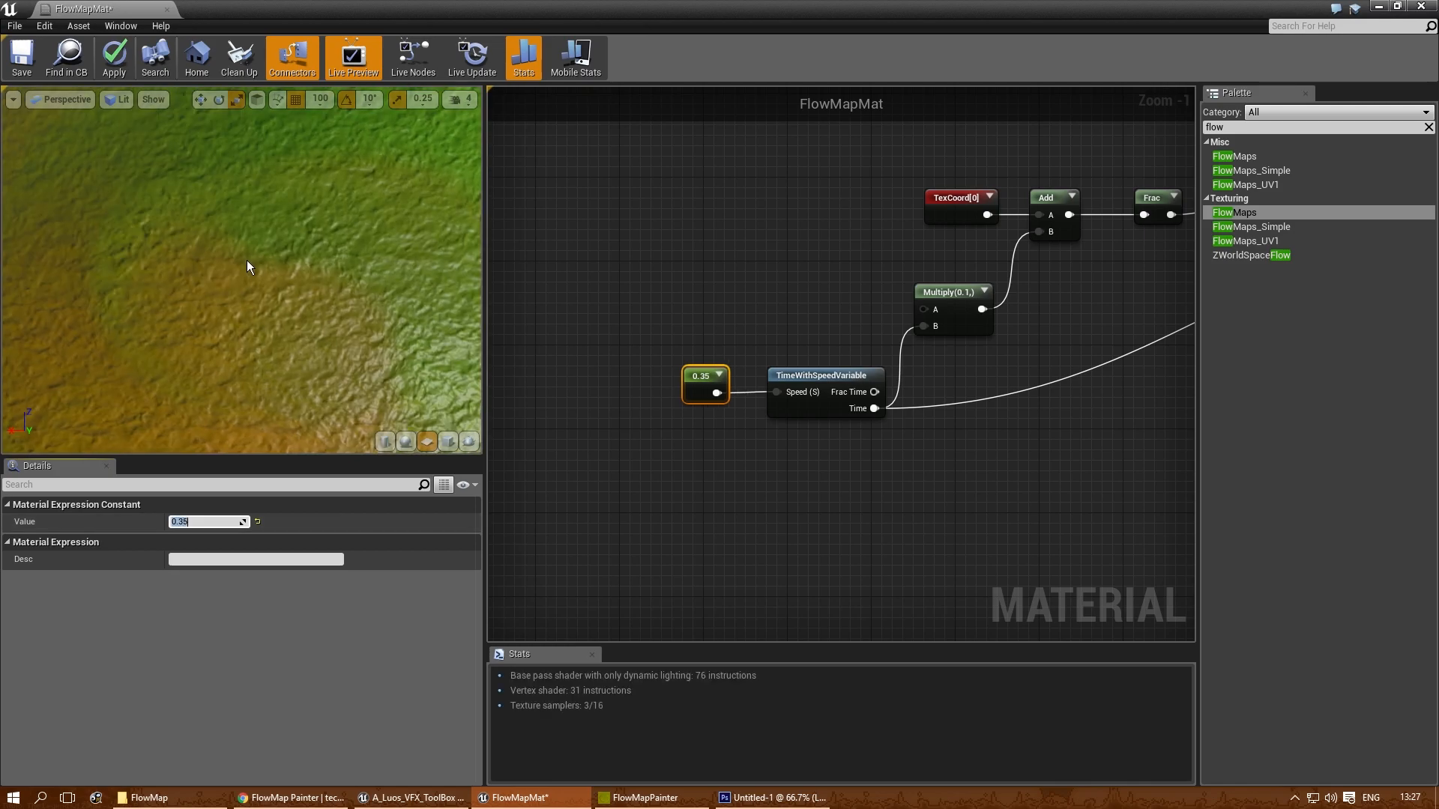
pyautogui.scroll(-2, 335, 331)
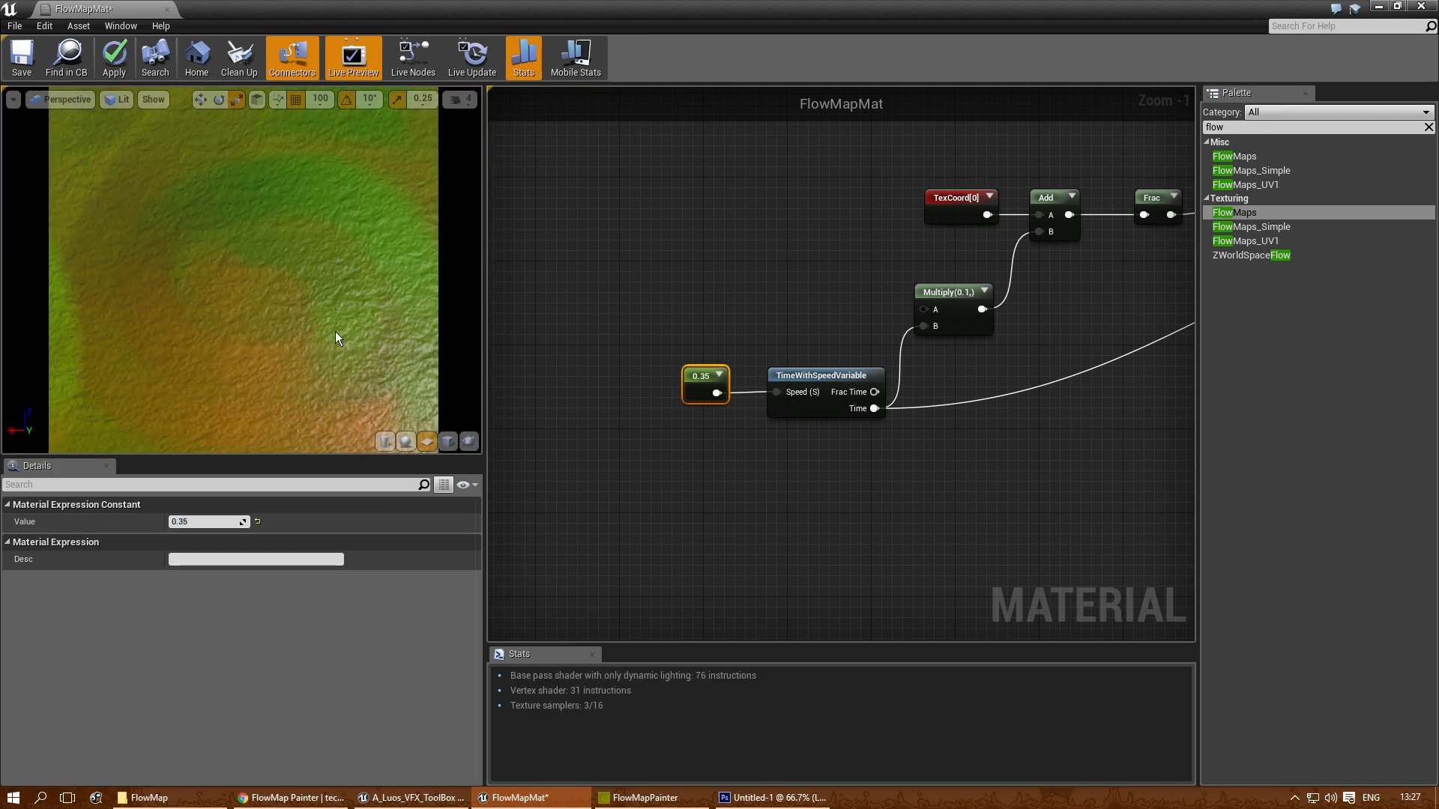
pyautogui.scroll(3, 335, 331)
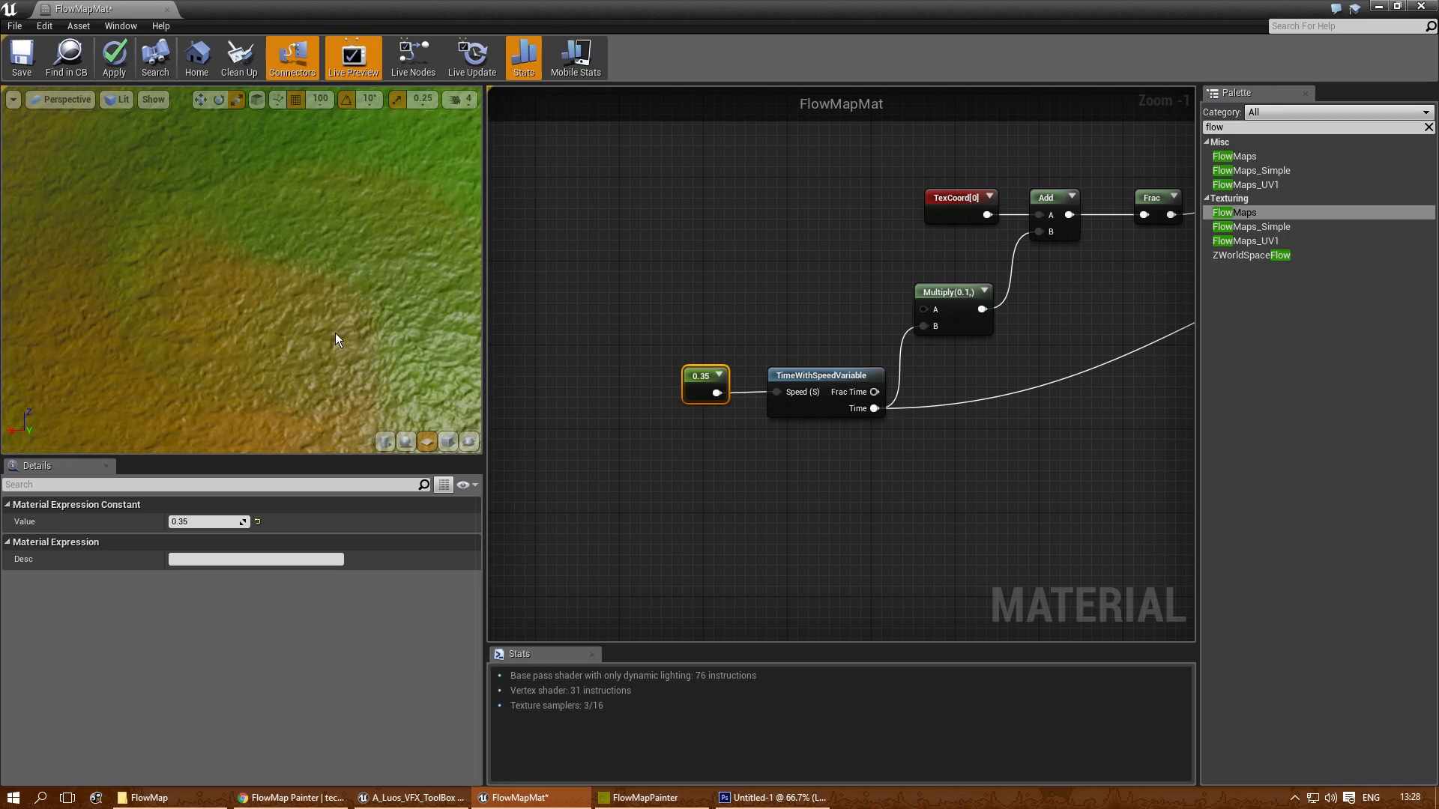
# - Bypass Frac by connecting the first Add node directly to the clouds Texture Sample's UVs, and move the Frac node aside
pyautogui.moveTo(664, 353); pyautogui.dragTo(611, 473, button='right')
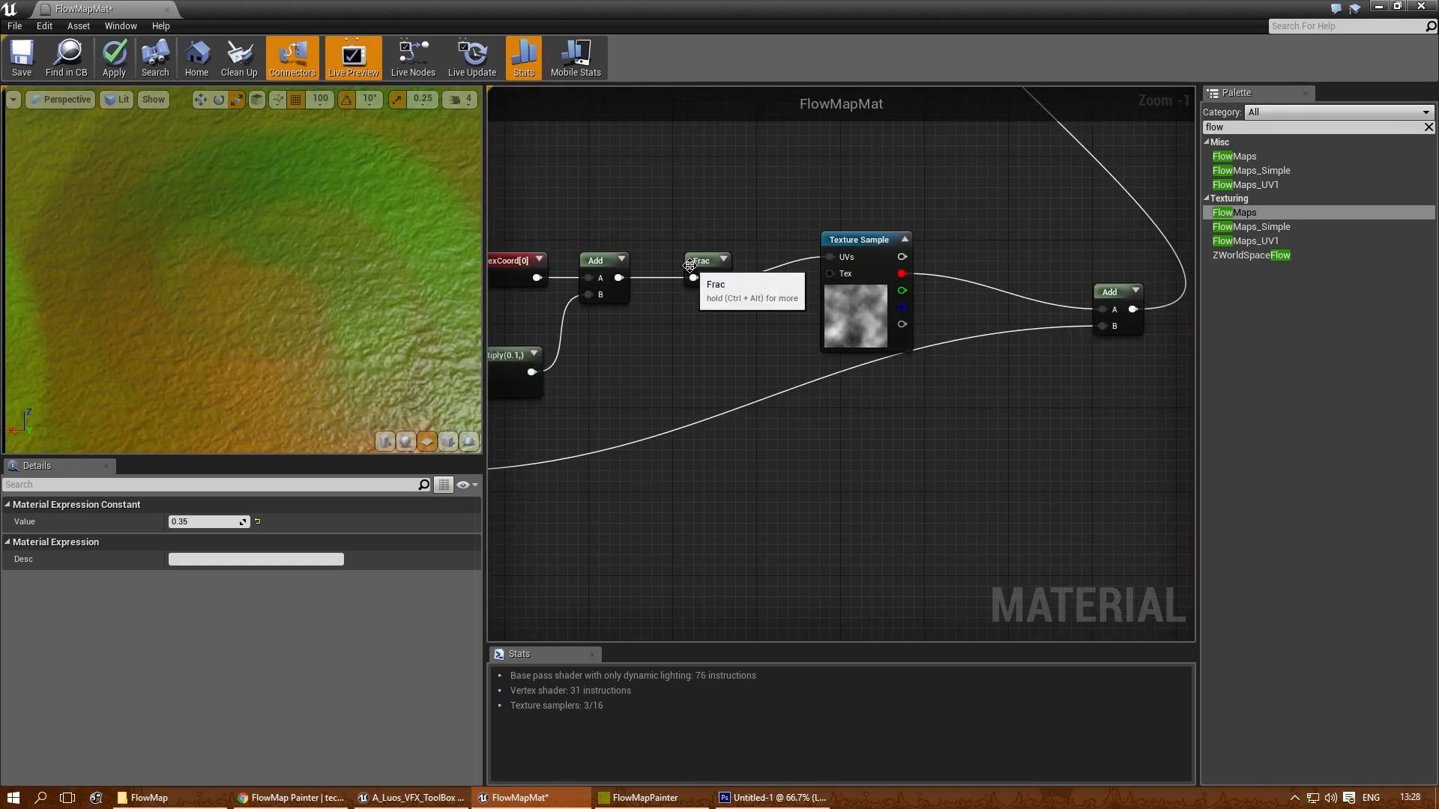
pyautogui.moveTo(834, 253); pyautogui.dragTo(836, 255)
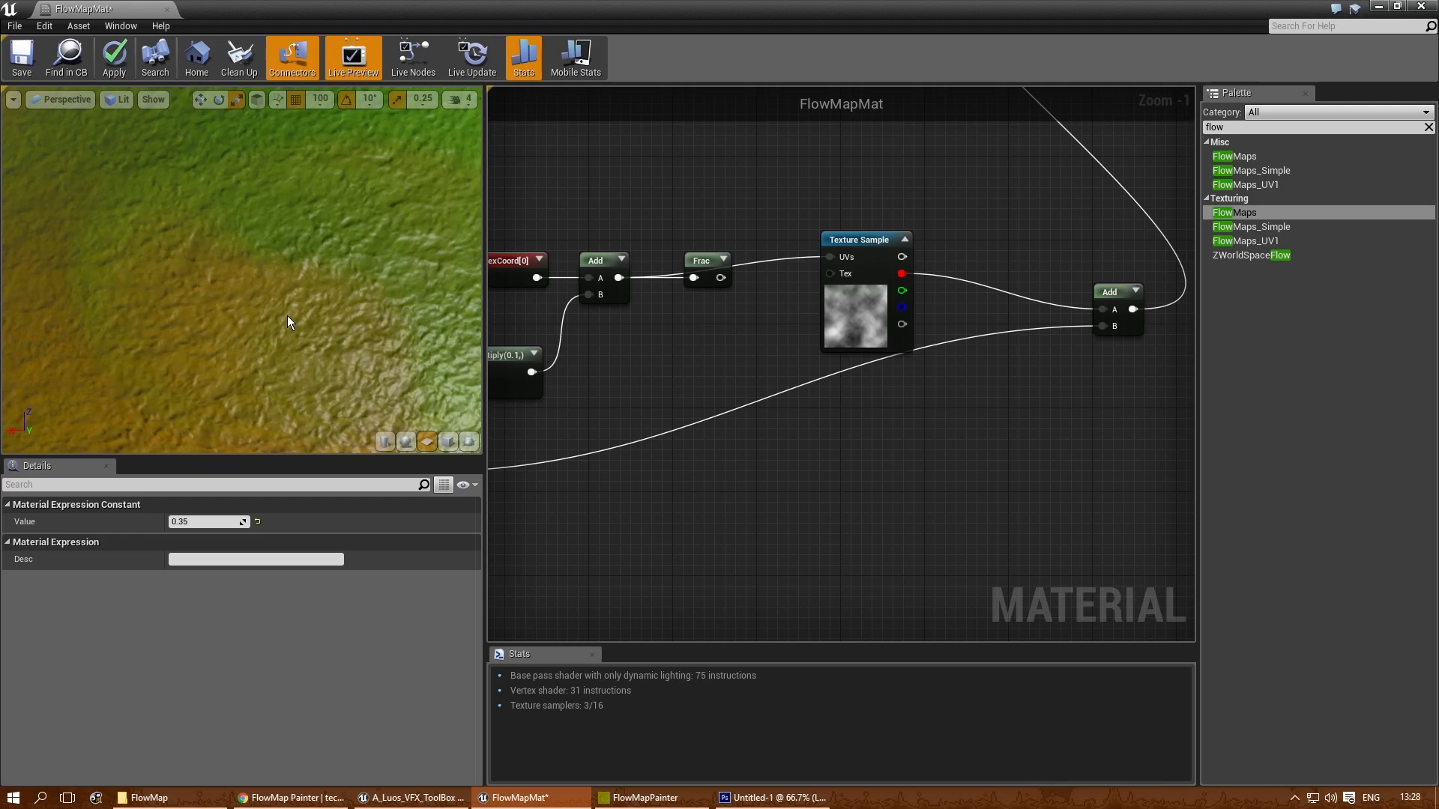
pyautogui.moveTo(729, 253); pyautogui.dragTo(701, 315)
pyautogui.scroll(-4, 265, 377)
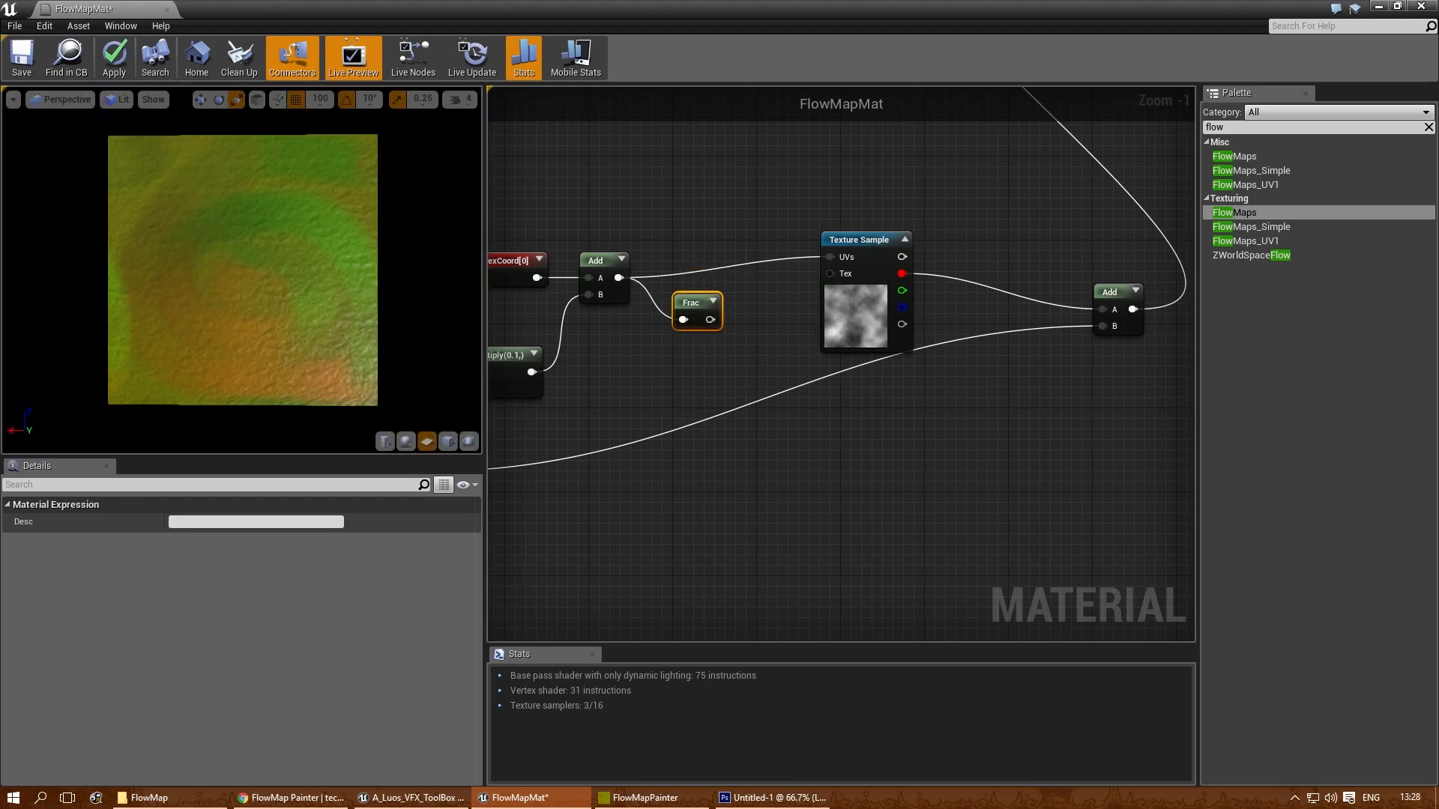
pyautogui.click(639, 368)
# - Move the second Add node closer to the clouds Texture Sample
pyautogui.moveTo(914, 412); pyautogui.dragTo(636, 481, button='right')
pyautogui.moveTo(848, 358); pyautogui.dragTo(763, 326)
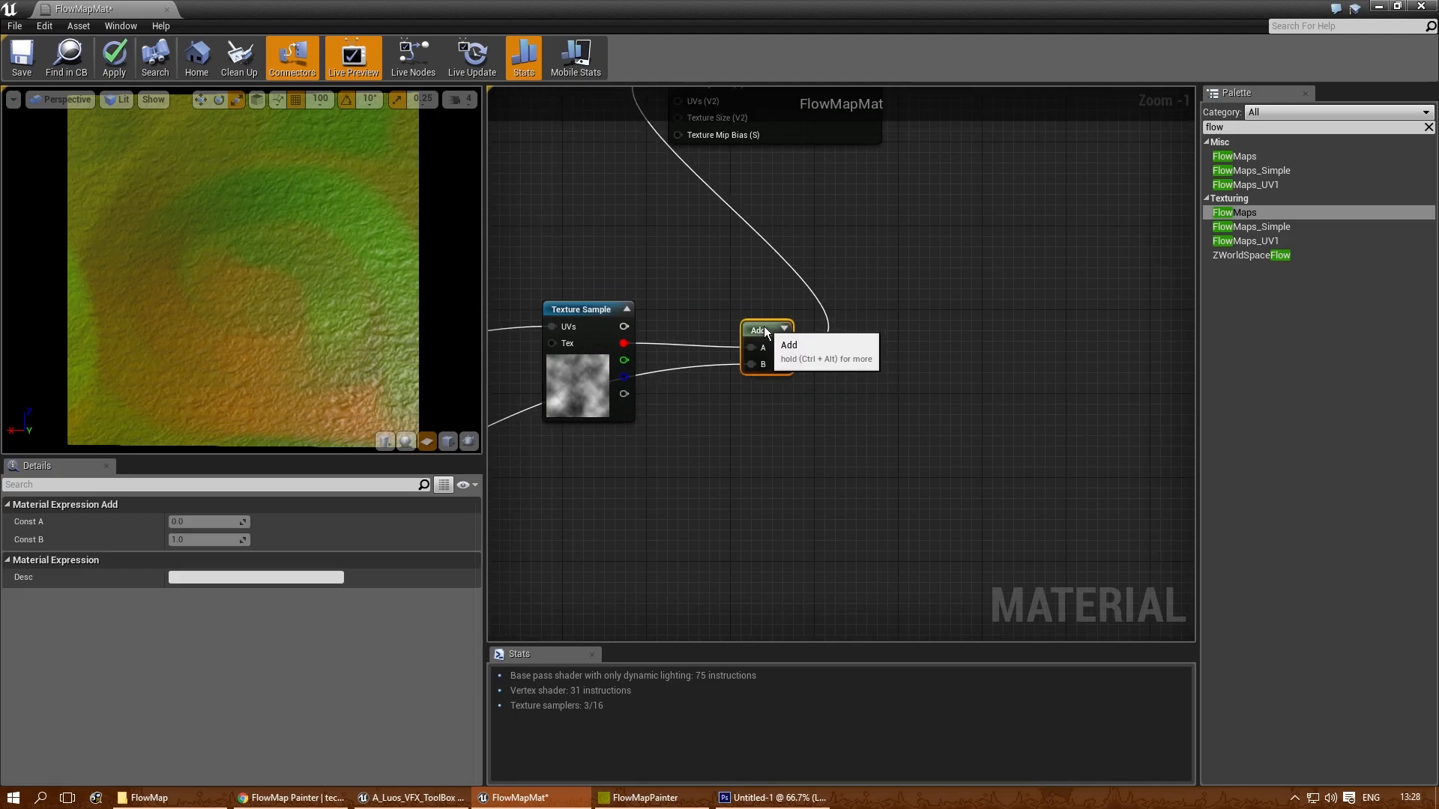
pyautogui.moveTo(560, 477); pyautogui.dragTo(744, 583, button='right')
pyautogui.scroll(-2, 744, 583)
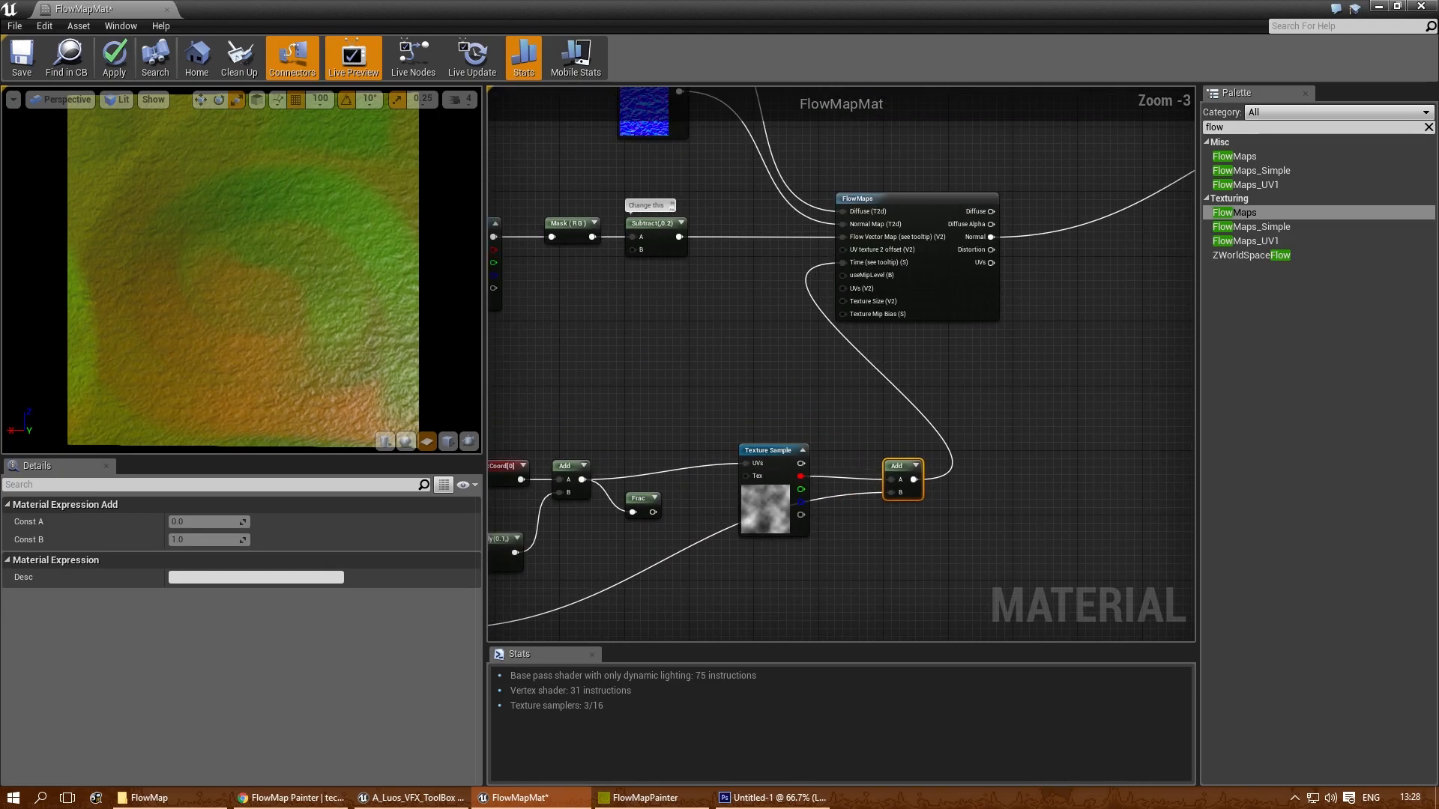
# - Shift the whole node group driving the FlowMaps Time input farther away from FlowMaps, below the flow map Texture Sample
pyautogui.scroll(-3, 771, 456)
pyautogui.moveTo(623, 463); pyautogui.dragTo(754, 338, button='right')
pyautogui.moveTo(848, 414); pyautogui.dragTo(985, 426)
pyautogui.scroll(2, 920, 330)
pyautogui.moveTo(978, 341); pyautogui.dragTo(774, 327)
pyautogui.click(916, 376)
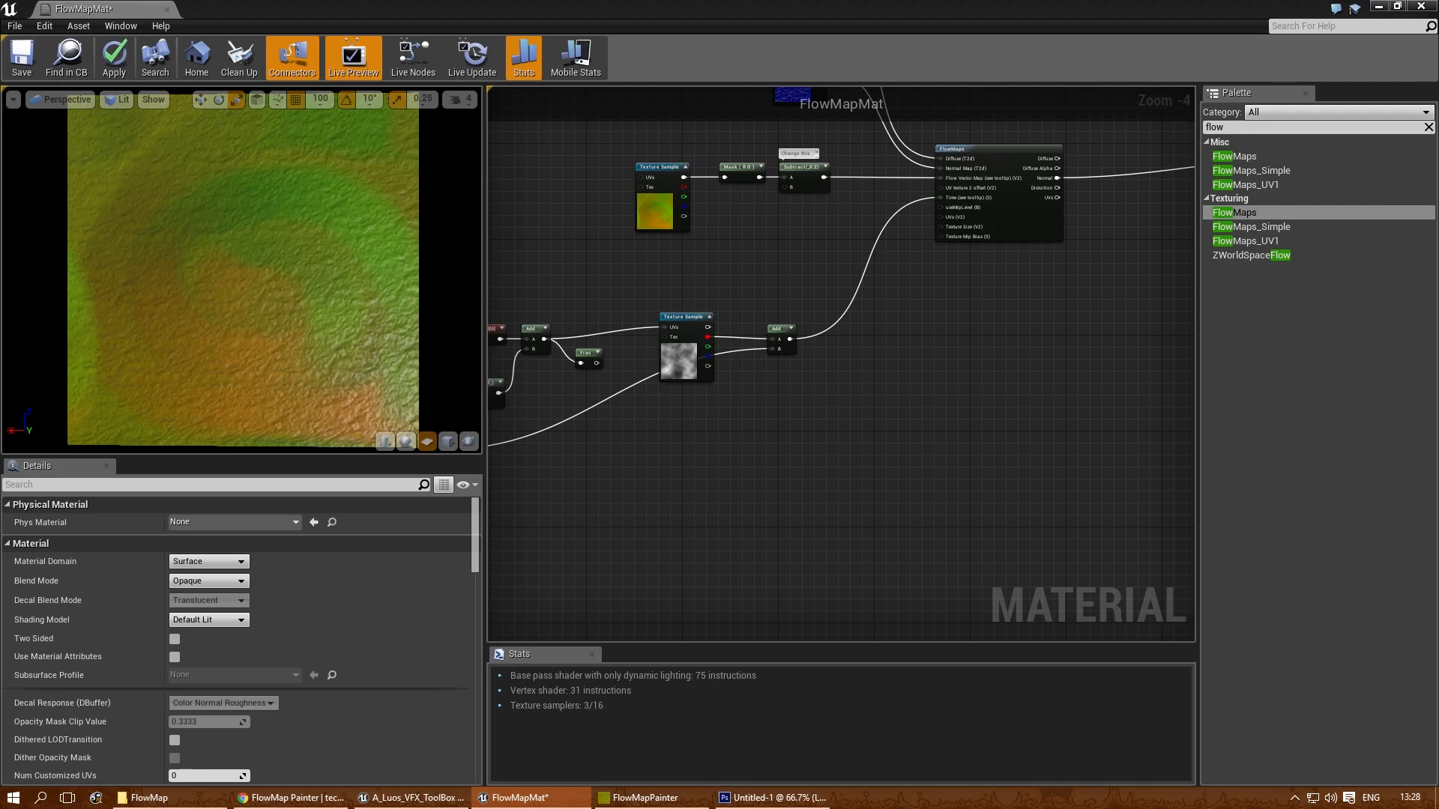
# - Add a Texture Sample node in the empty area above the FlowMaps node
pyautogui.moveTo(1130, 386); pyautogui.dragTo(832, 497, button='right')
pyautogui.moveTo(883, 375); pyautogui.dragTo(819, 408, button='right')
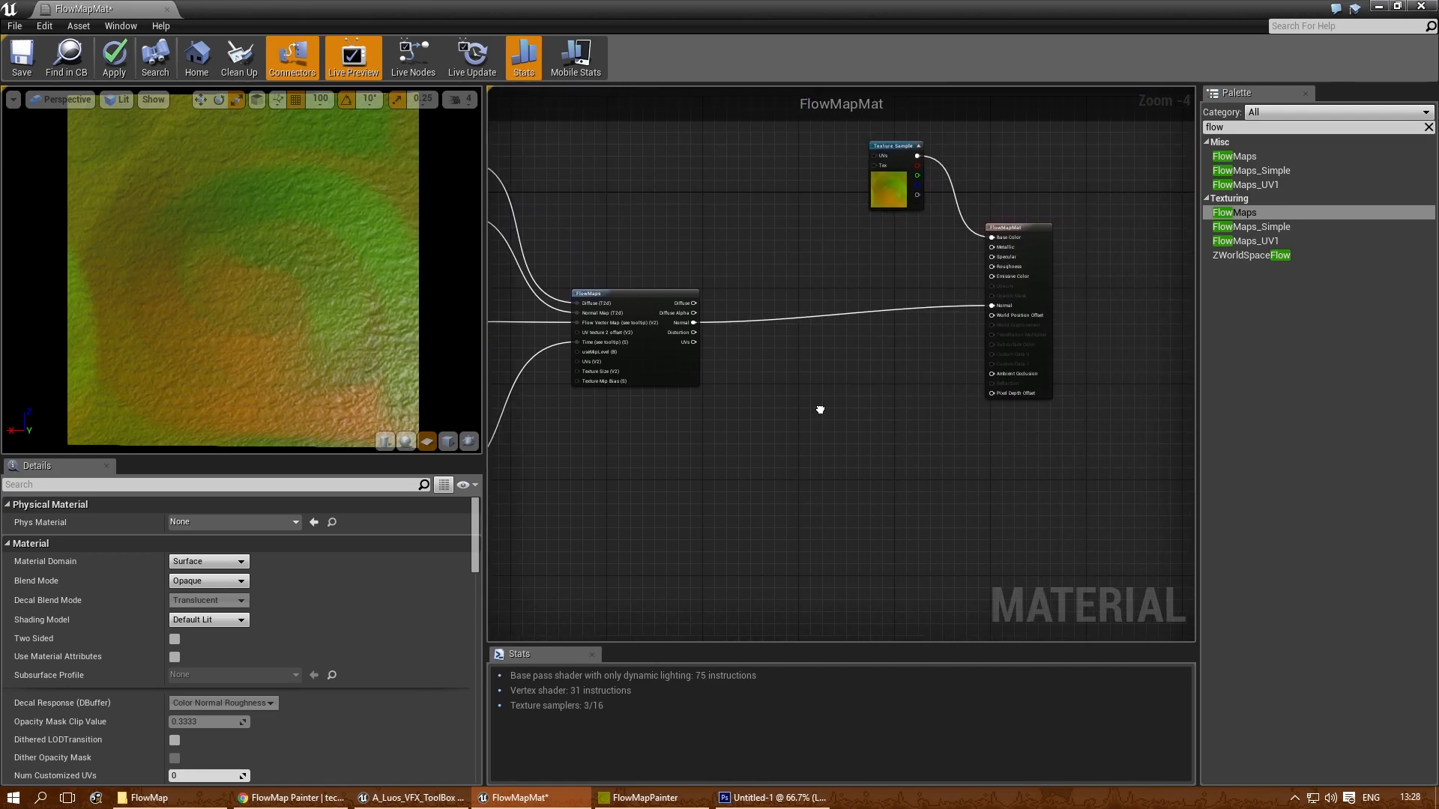
pyautogui.scroll(1, 716, 296)
pyautogui.scroll(1, 713, 288)
pyautogui.moveTo(724, 278); pyautogui.dragTo(659, 541, button='right')
pyautogui.moveTo(735, 426); pyautogui.dragTo(876, 325, button='right')
pyautogui.moveTo(837, 394); pyautogui.dragTo(747, 367, button='right')
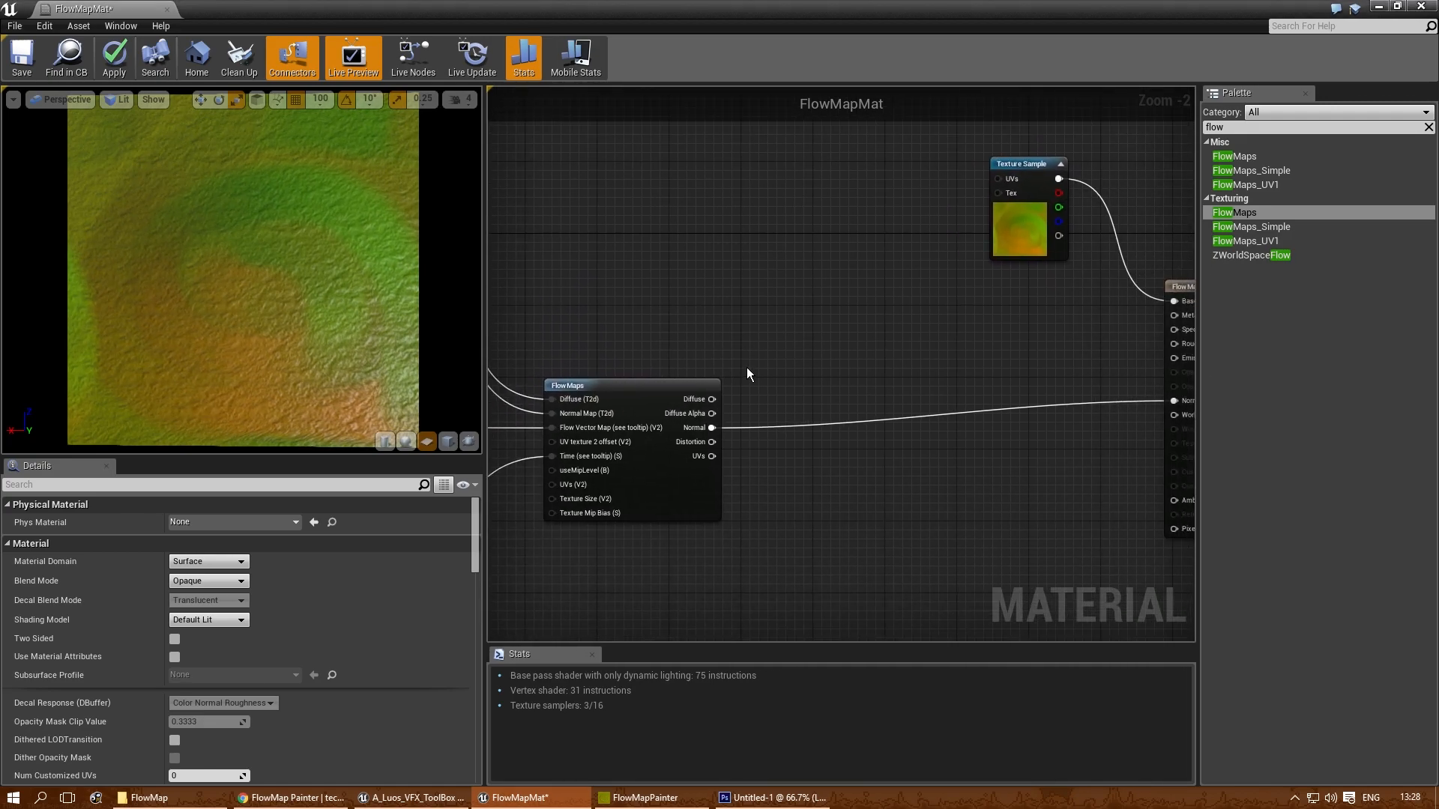
pyautogui.moveTo(823, 241); pyautogui.dragTo(868, 337, button='right')
pyautogui.click(699, 273)
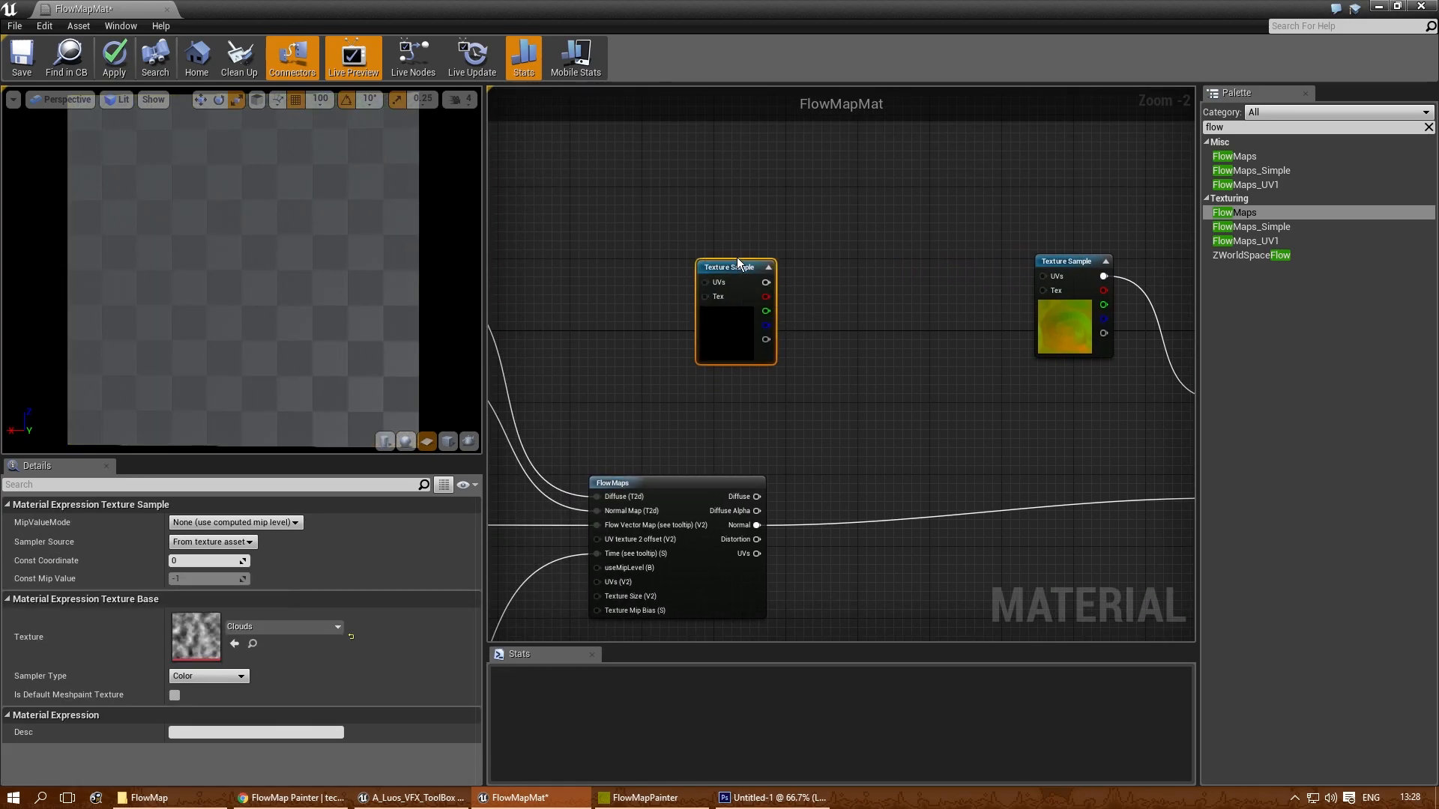
# - Assign the T_LMagic_Water_01 texture from the Water_Textures folder to the new Texture Sample
pyautogui.click(273, 628)
pyautogui.write('w')
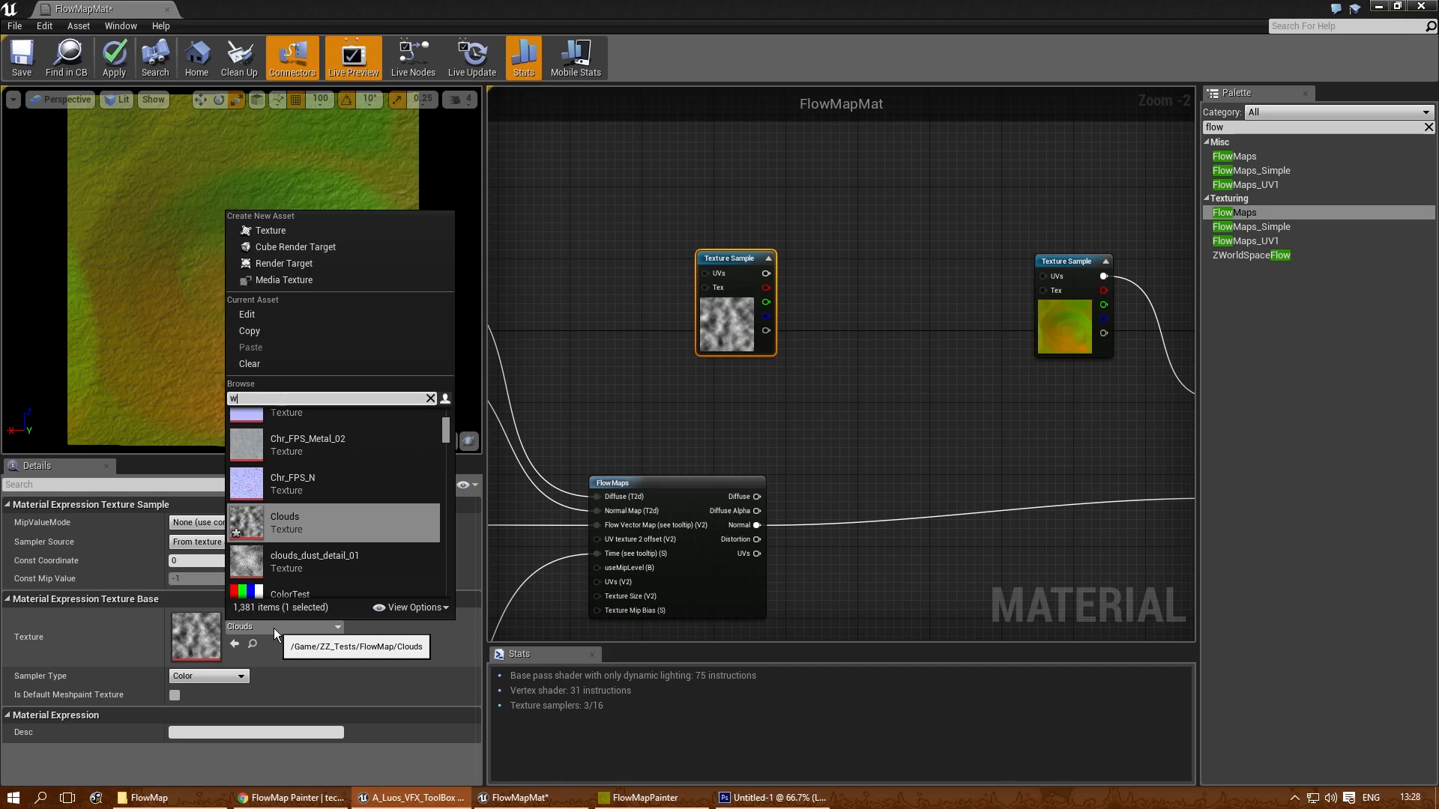
pyautogui.write('ater')
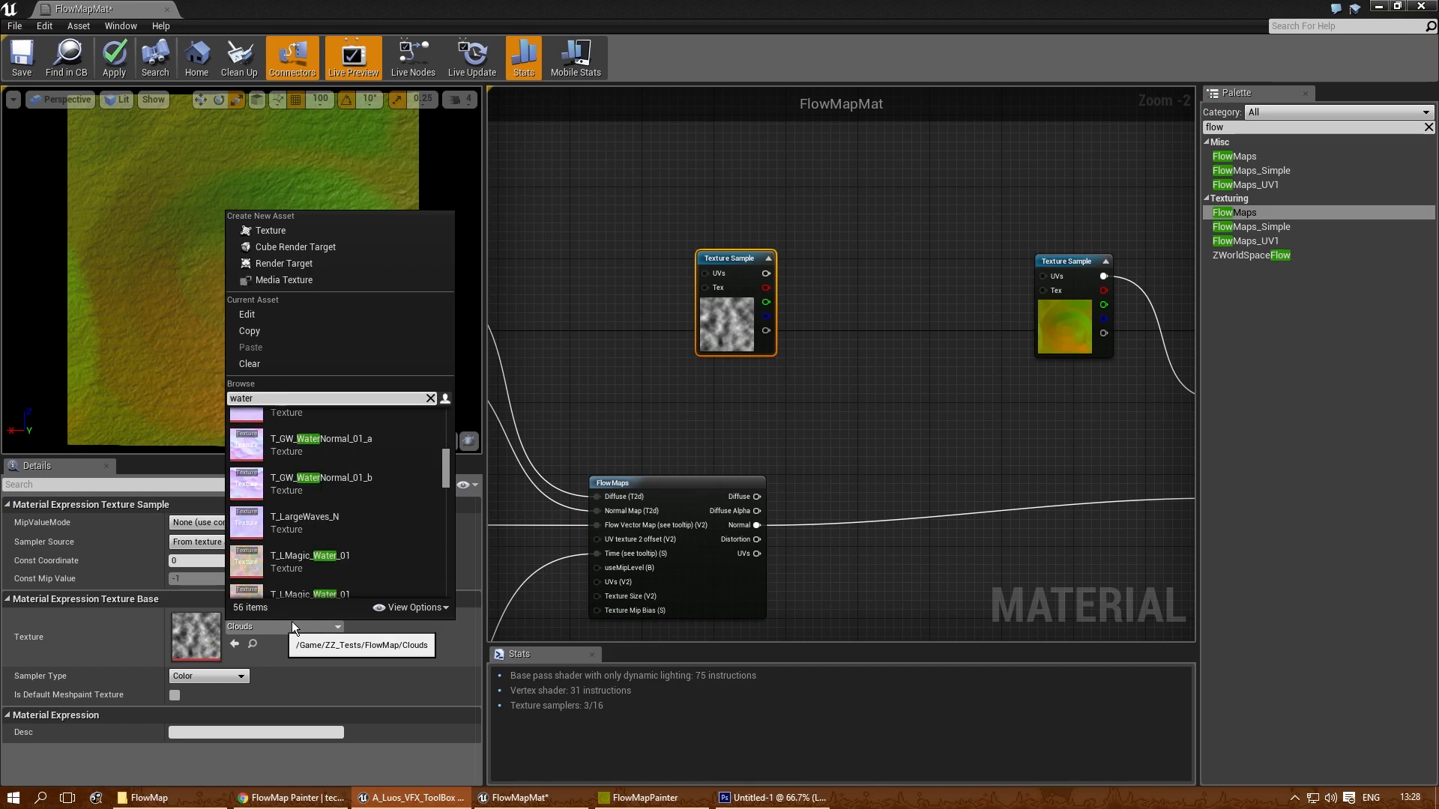
pyautogui.scroll(-2, 357, 480)
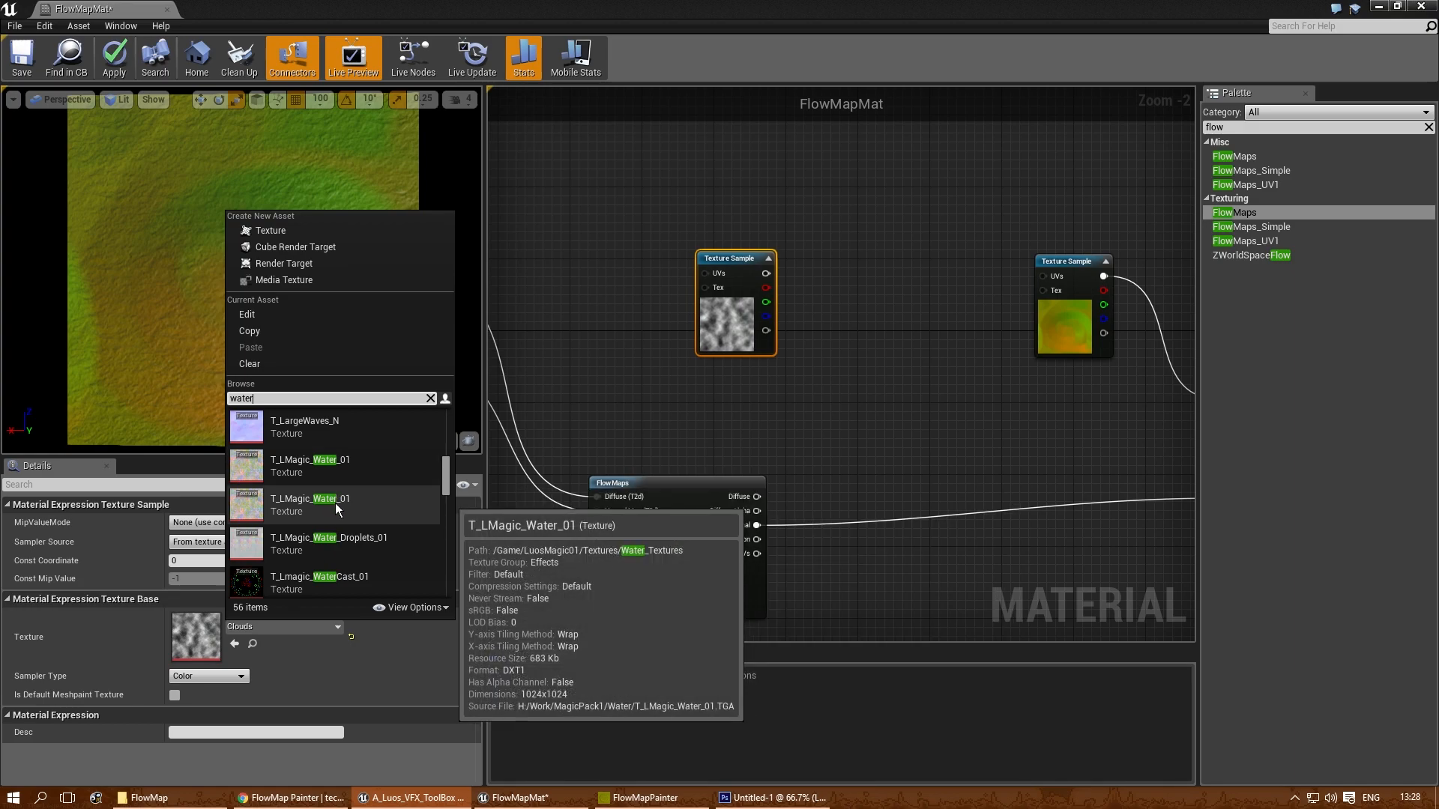
pyautogui.moveTo(336, 465)
pyautogui.moveTo(334, 502)
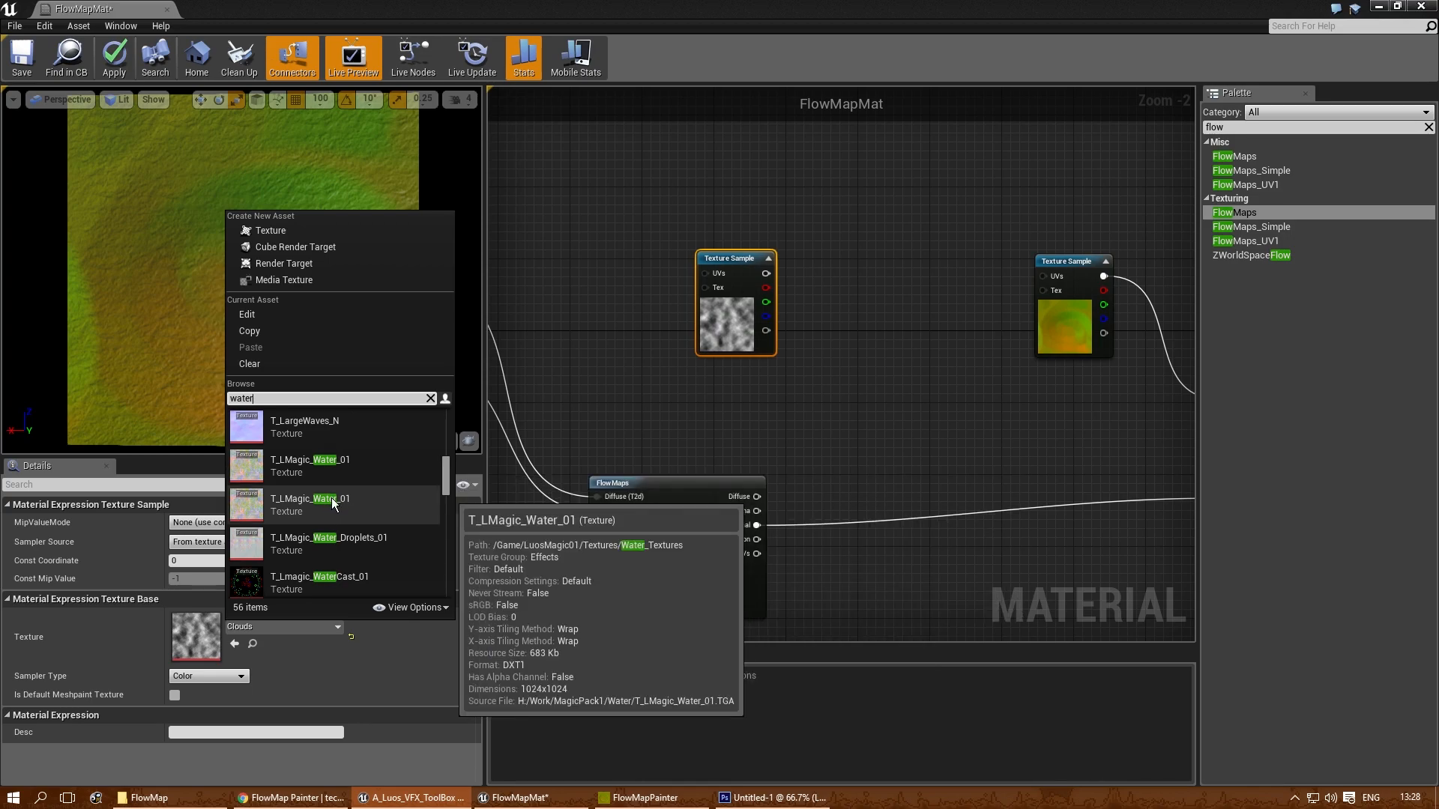
pyautogui.click(334, 504)
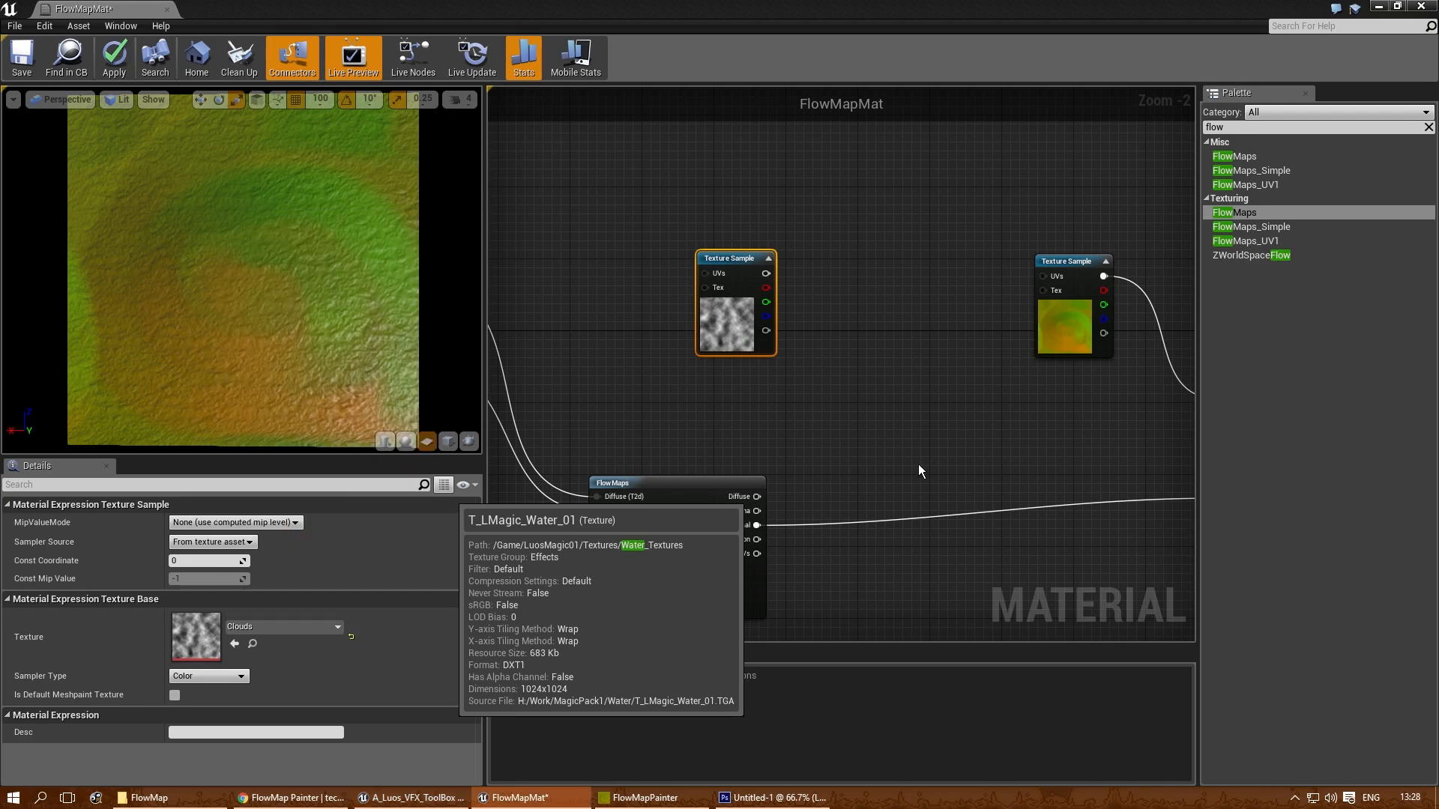
pyautogui.rightClick(862, 453)
pyautogui.click(822, 418)
# - Add a Lerp node beside the water Texture Sample, connect the texture's red channel to its Alpha and preview the Lerp
pyautogui.moveTo(724, 260); pyautogui.dragTo(598, 188)
pyautogui.moveTo(860, 317); pyautogui.dragTo(867, 491, button='right')
pyautogui.scroll(1, 597, 388)
pyautogui.moveTo(628, 350); pyautogui.dragTo(590, 212)
pyautogui.moveTo(815, 297); pyautogui.dragTo(853, 417, button='right')
pyautogui.click(885, 355)
pyautogui.moveTo(660, 373); pyautogui.dragTo(894, 329)
pyautogui.rightClick(859, 323)
pyautogui.click(881, 330)
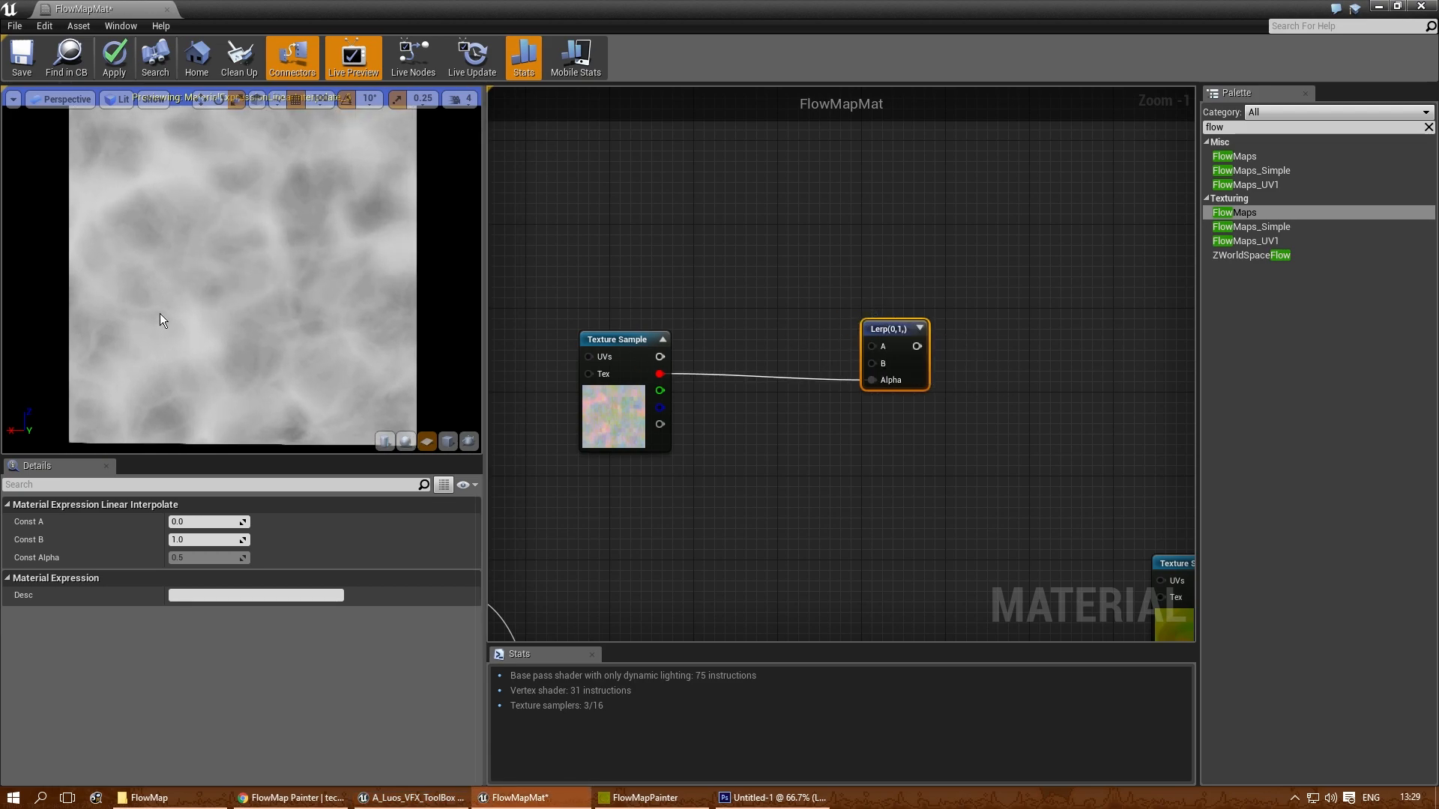
# - Compare the water texture's green, blue and alpha channels in the Lerp's Alpha input, and return it to the red channel
pyautogui.moveTo(660, 391); pyautogui.dragTo(866, 380)
pyautogui.moveTo(659, 407); pyautogui.dragTo(871, 401)
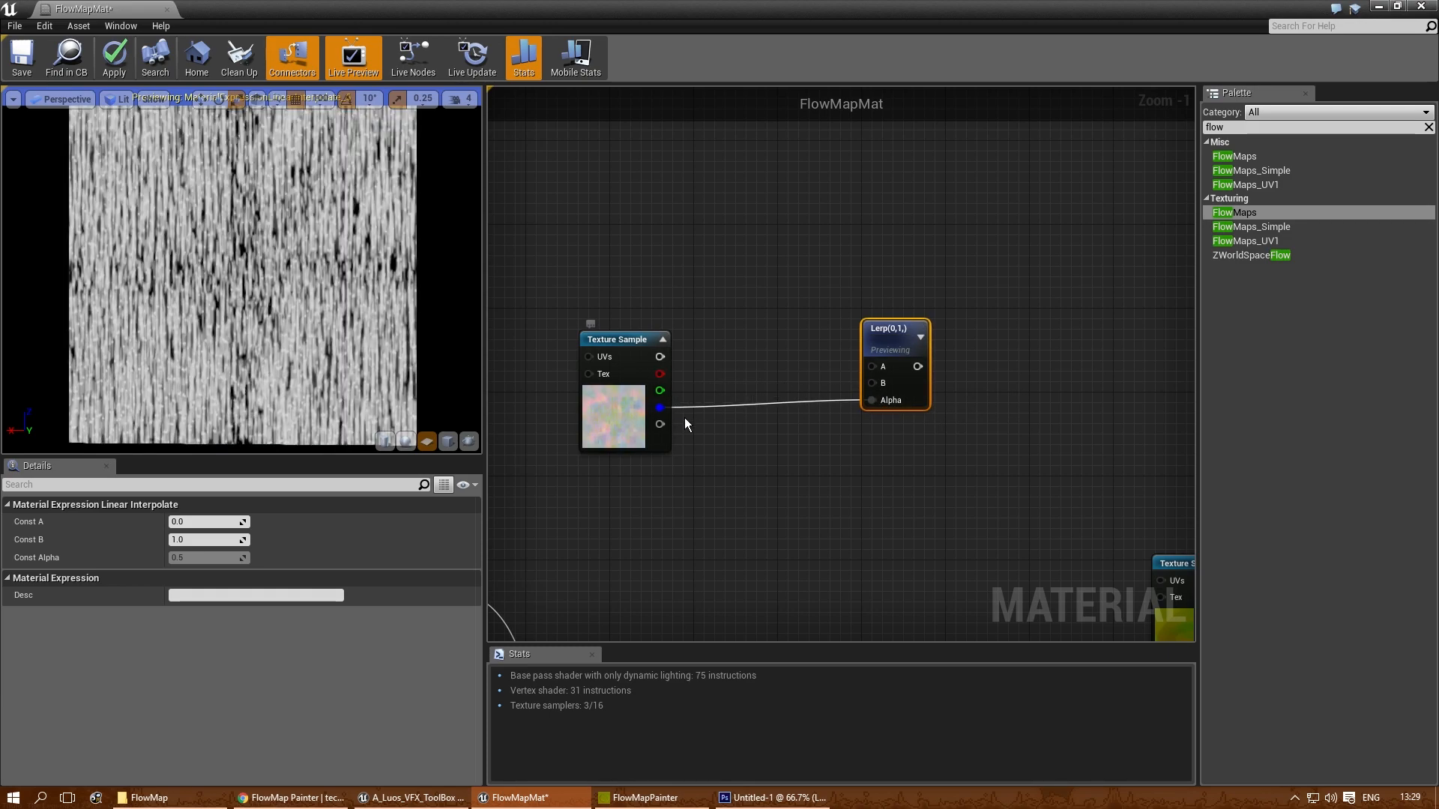
pyautogui.moveTo(878, 398); pyautogui.dragTo(871, 400)
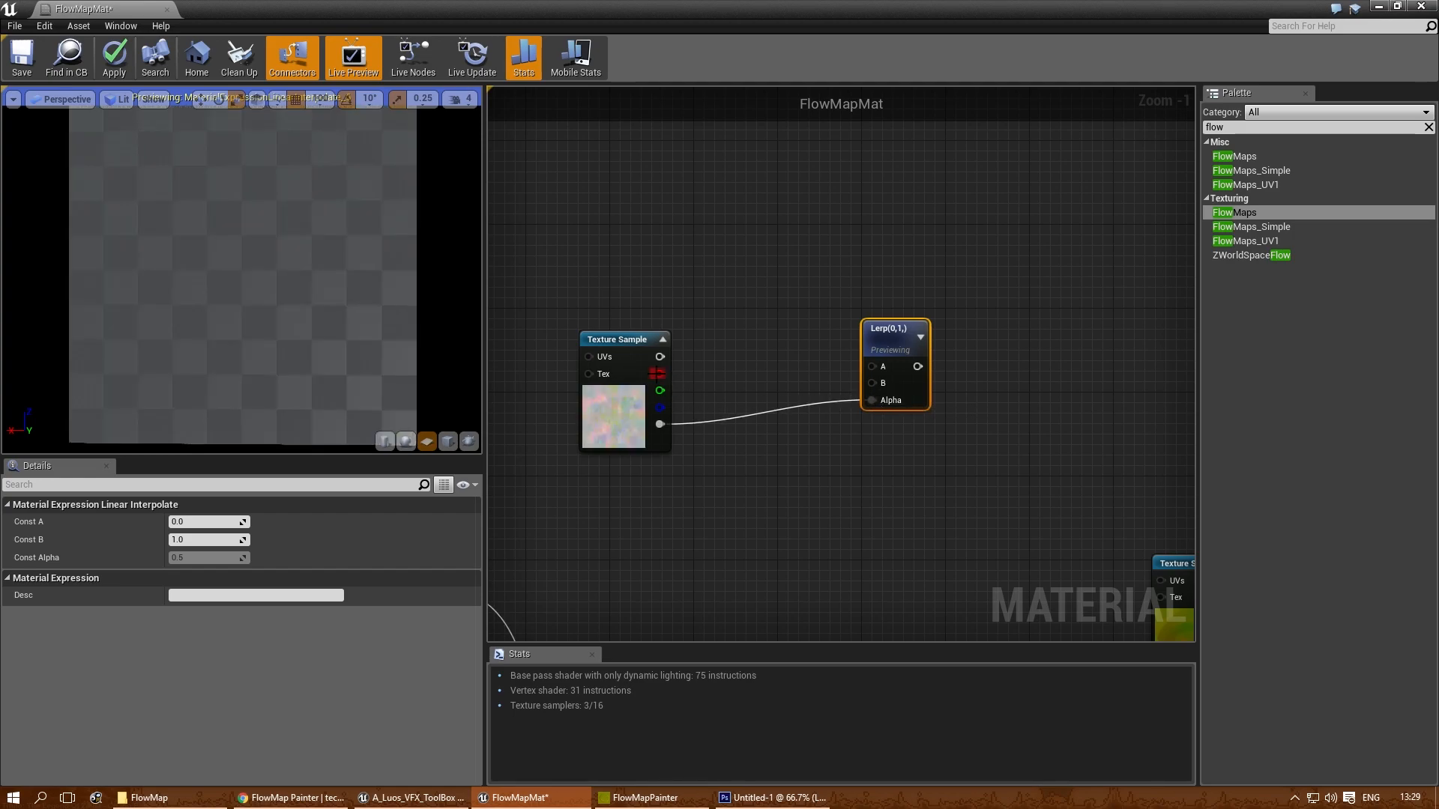
pyautogui.moveTo(659, 374); pyautogui.dragTo(790, 380)
pyautogui.moveTo(874, 401); pyautogui.dragTo(871, 401)
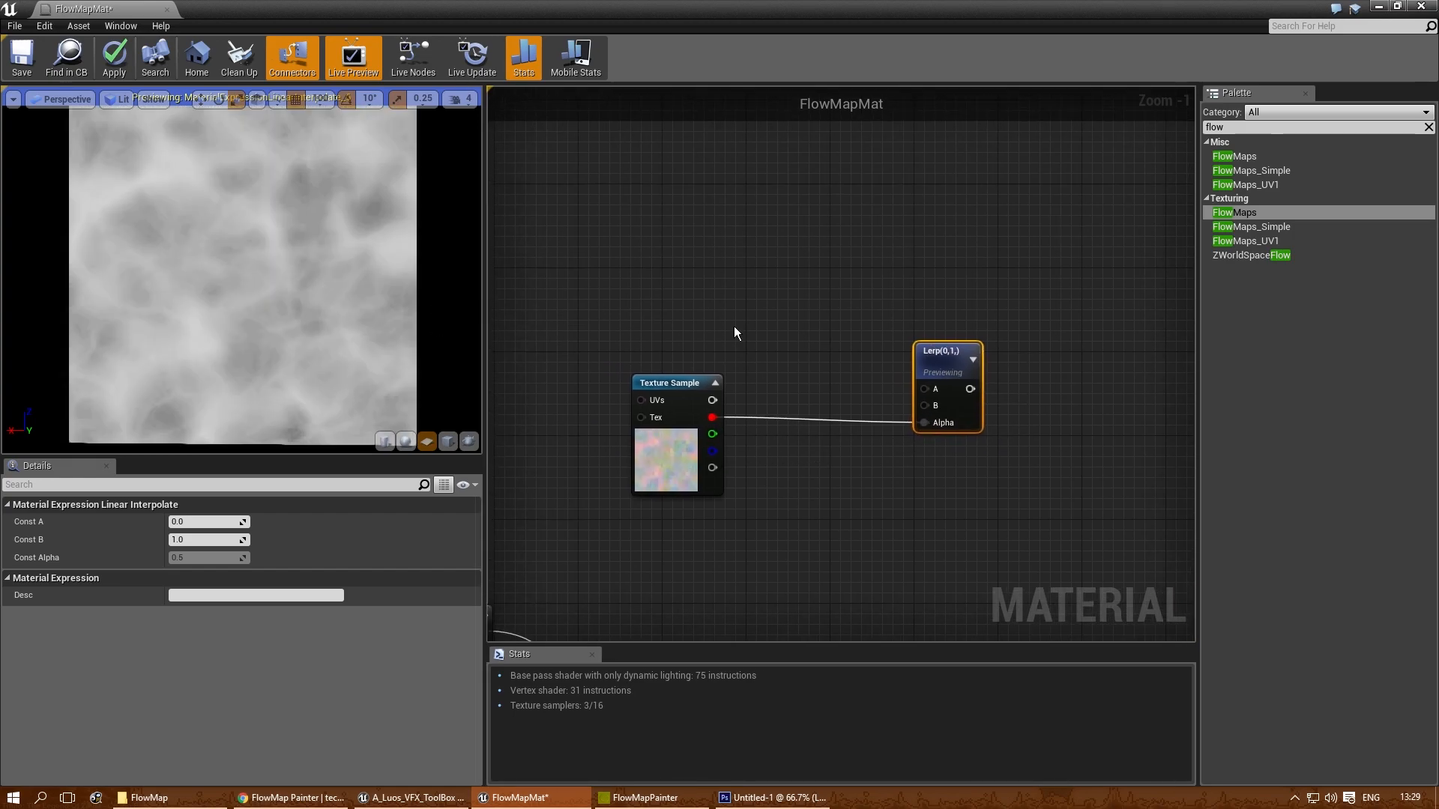
# - Add two Constant3Vector nodes above the water Texture Sample and connect the upper one to the Lerp's A input
pyautogui.click(723, 221)
pyautogui.moveTo(745, 226); pyautogui.dragTo(744, 134)
pyautogui.click(744, 249)
pyautogui.moveTo(759, 260); pyautogui.dragTo(720, 238)
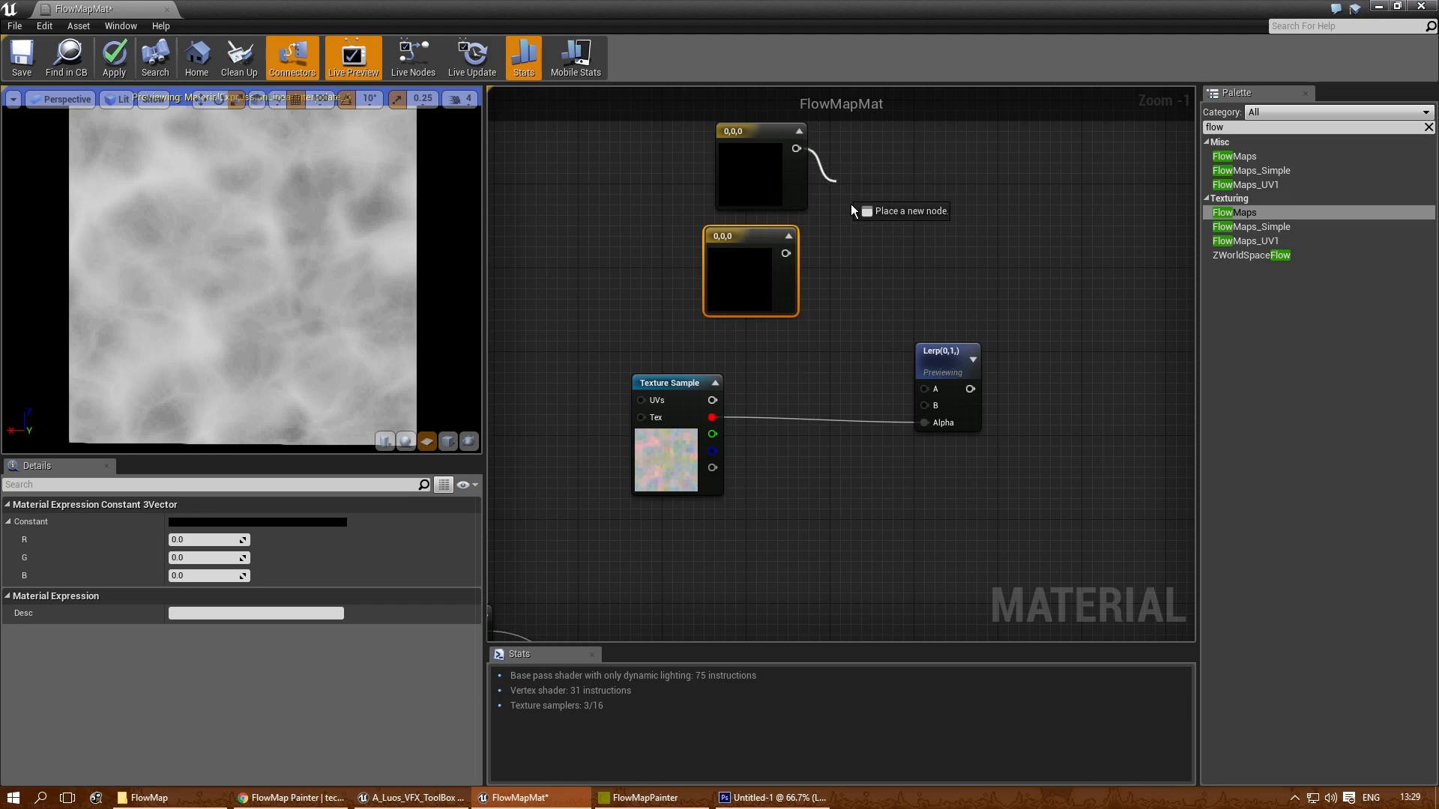
pyautogui.moveTo(932, 389); pyautogui.dragTo(924, 387)
# - Set the upper Constant3Vector to a muted blue with R 0.144, G 0.228 and B 0.405
pyautogui.click(740, 172)
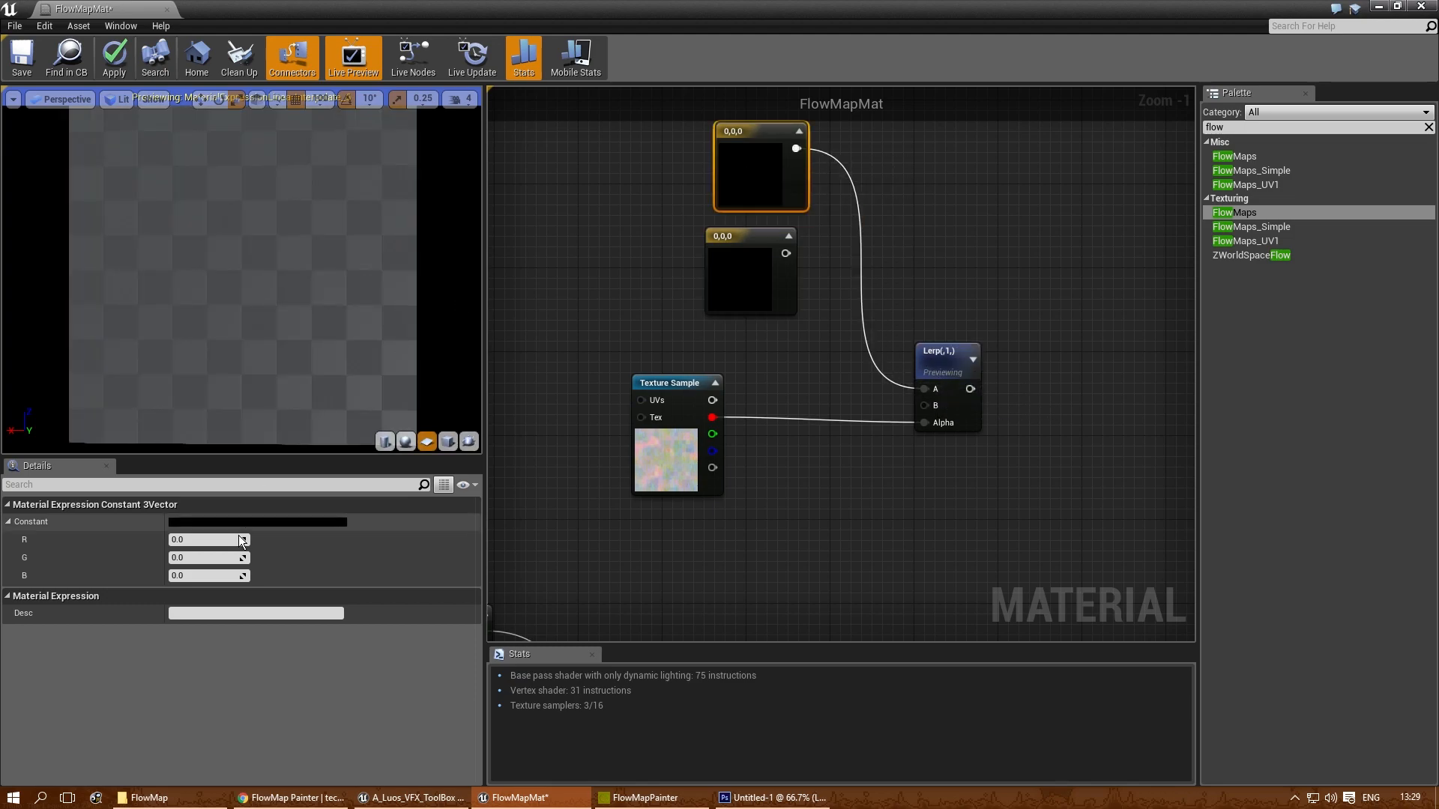
pyautogui.click(247, 522)
pyautogui.moveTo(331, 559); pyautogui.dragTo(306, 539)
pyautogui.moveTo(471, 592)
pyautogui.mouseDown()
pyautogui.moveTo(472, 547)
pyautogui.moveTo(474, 585)
pyautogui.mouseUp()
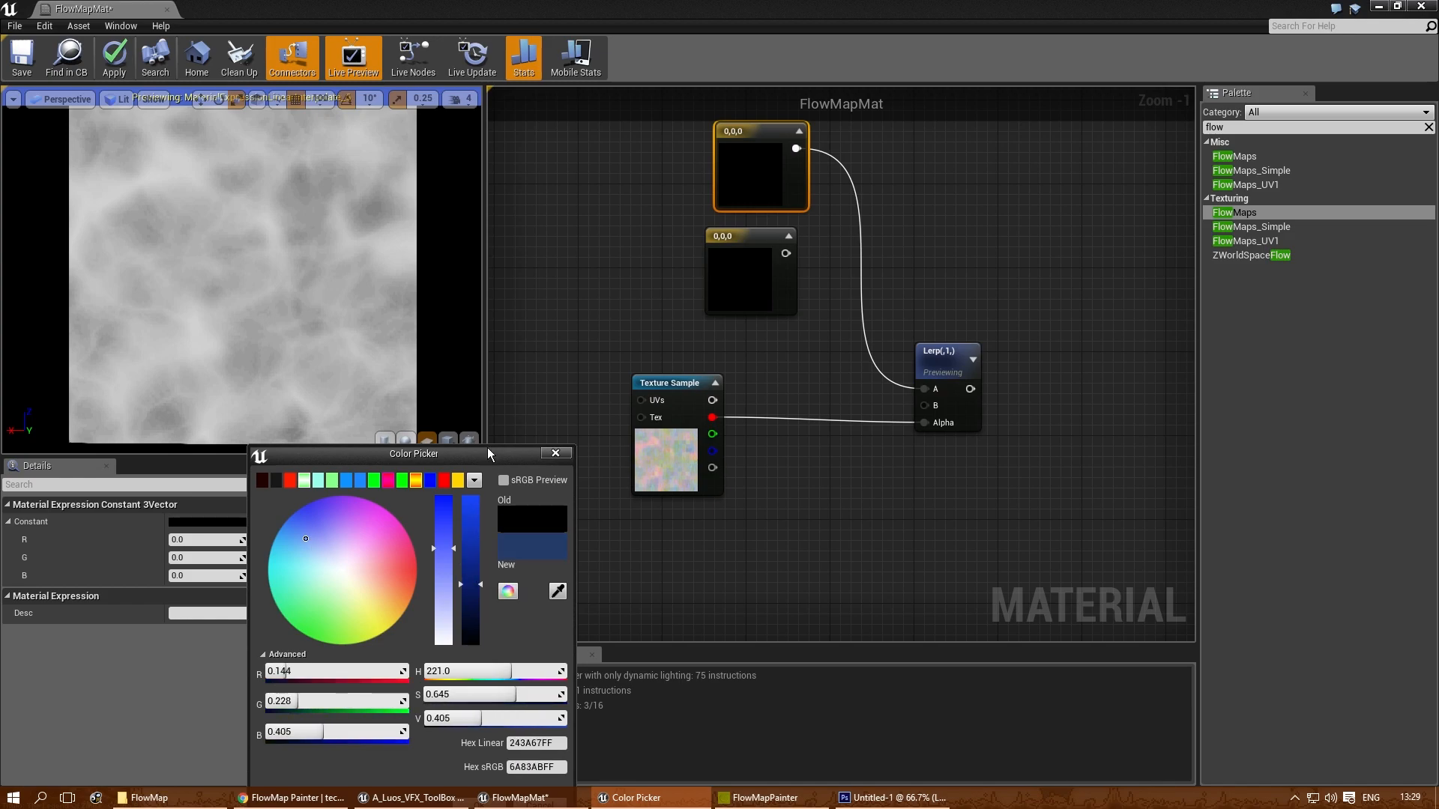
pyautogui.moveTo(490, 459); pyautogui.dragTo(482, 332)
pyautogui.click(471, 679)
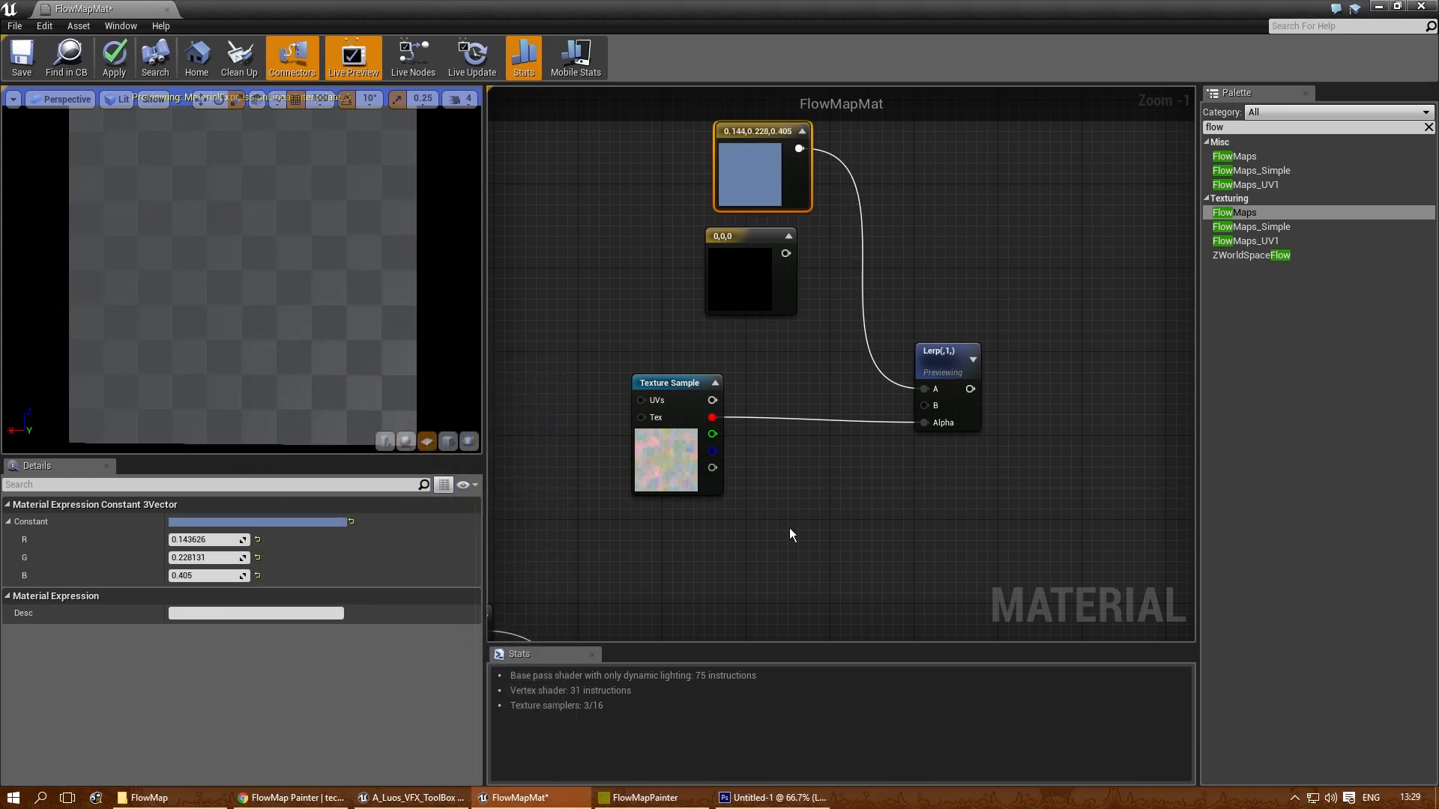
# - Connect the lower Constant3Vector to the Lerp's B input and select that colour node
pyautogui.moveTo(783, 253); pyautogui.dragTo(824, 315)
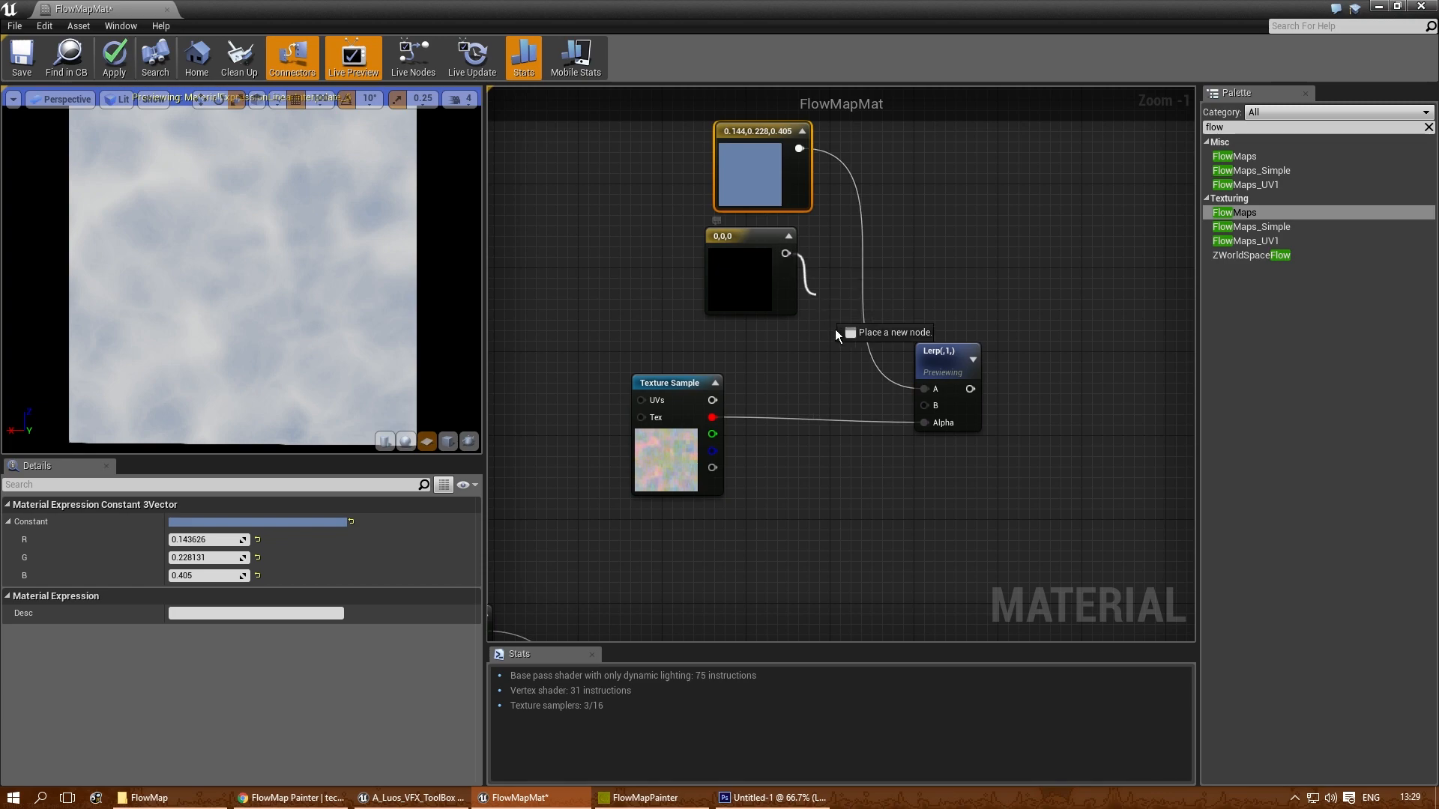
pyautogui.moveTo(929, 415); pyautogui.dragTo(924, 406)
pyautogui.click(753, 300)
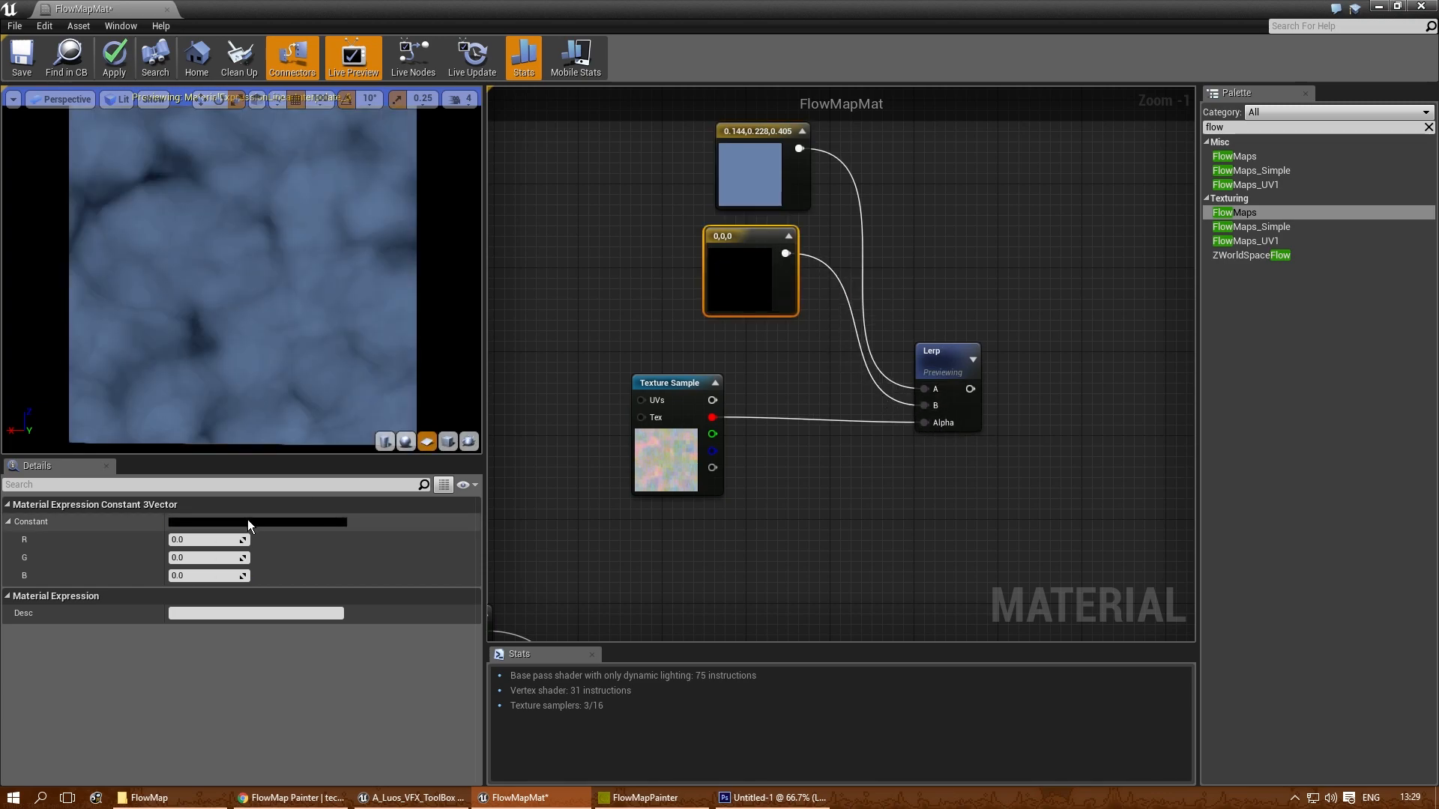
# - Set the lower Constant3Vector to a pale blue with R 0.639, G 0.883 and B 1.0
pyautogui.click(247, 522)
pyautogui.moveTo(352, 547); pyautogui.dragTo(318, 560)
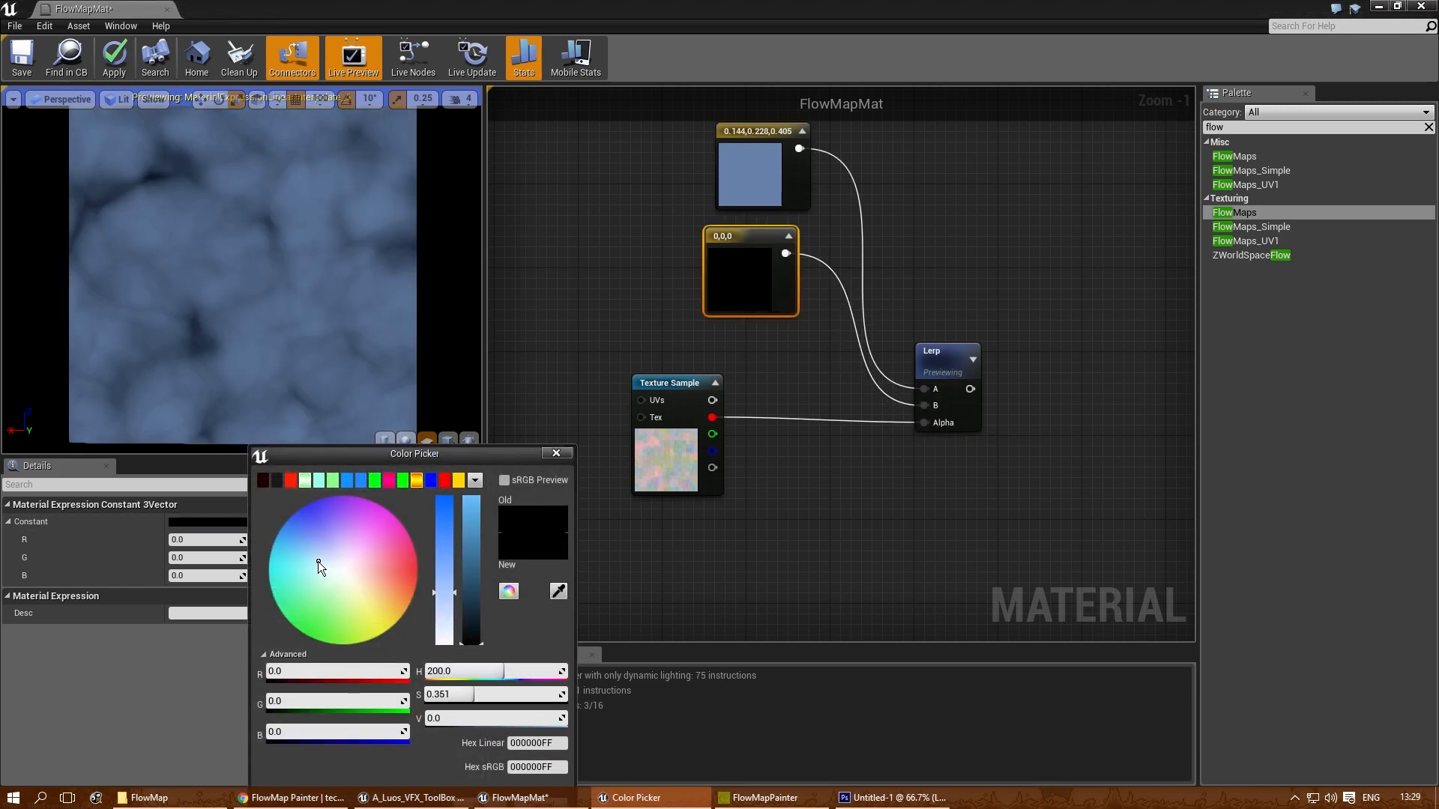
pyautogui.moveTo(475, 508); pyautogui.dragTo(507, 341)
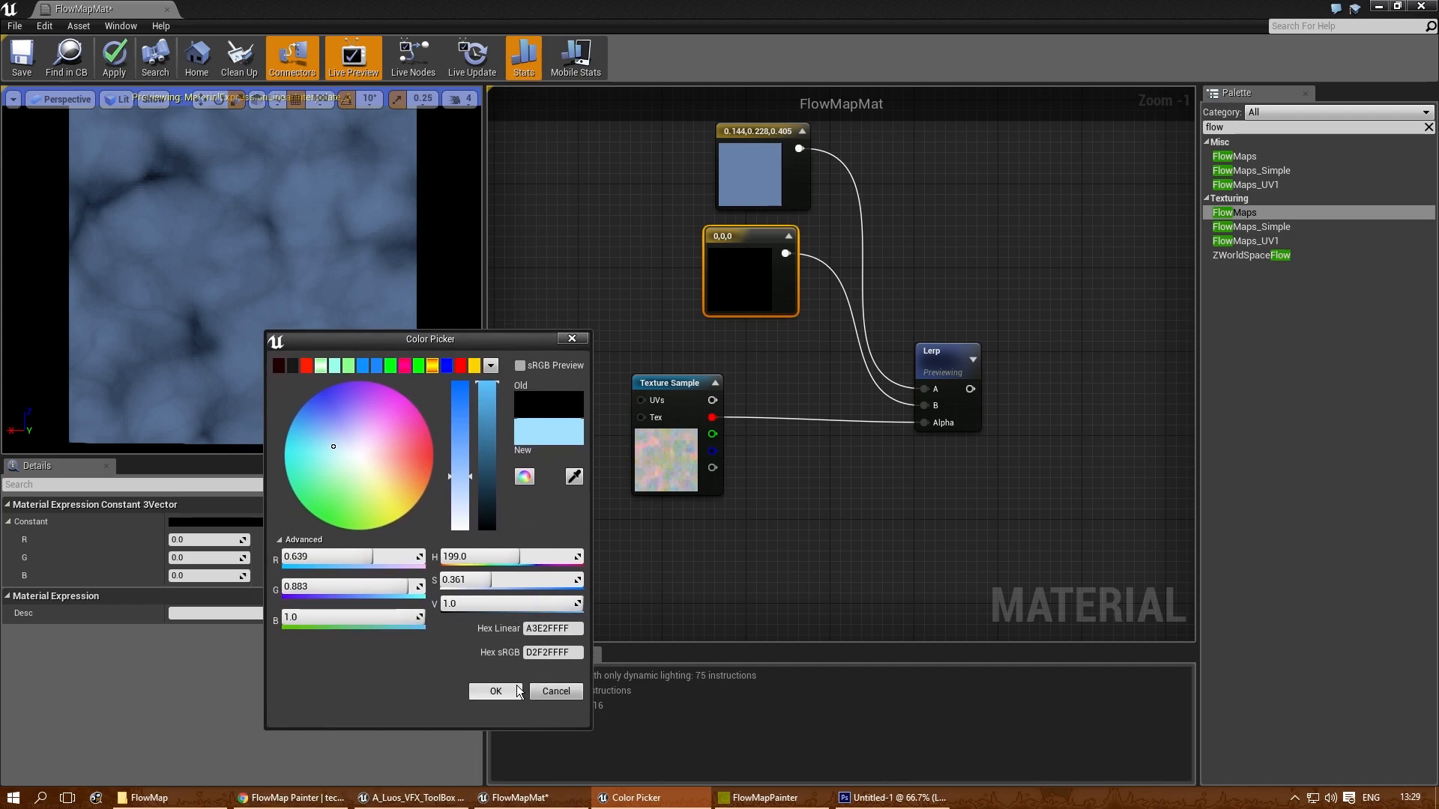
pyautogui.click(503, 687)
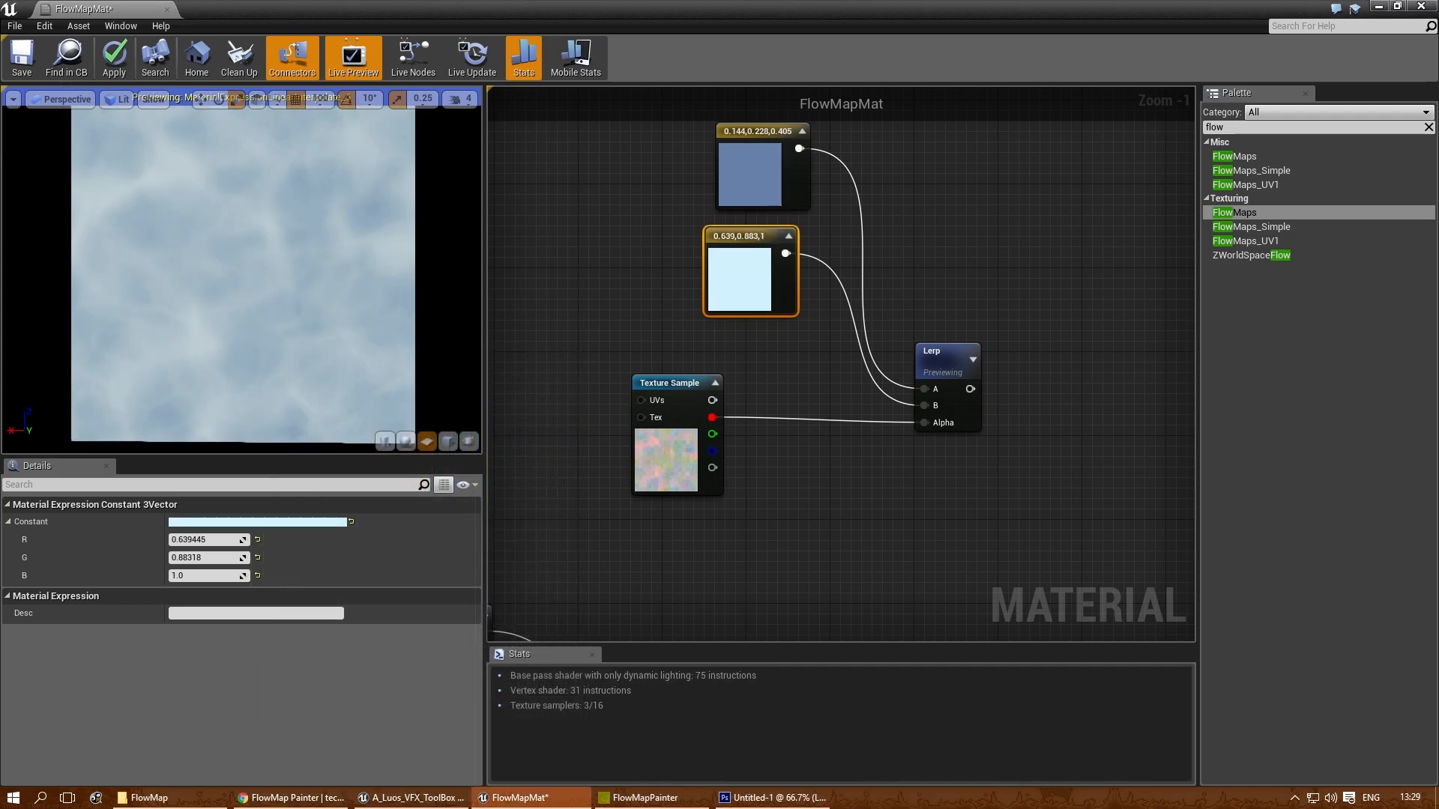
pyautogui.moveTo(276, 345)
pyautogui.mouseDown()
pyautogui.moveTo(315, 360)
pyautogui.moveTo(303, 330)
pyautogui.moveTo(276, 345)
pyautogui.mouseUp()
# - Darken the upper Constant3Vector to R 0.082, G 0.13 and B 0.23
pyautogui.doubleClick(722, 168)
pyautogui.moveTo(978, 320); pyautogui.dragTo(980, 354)
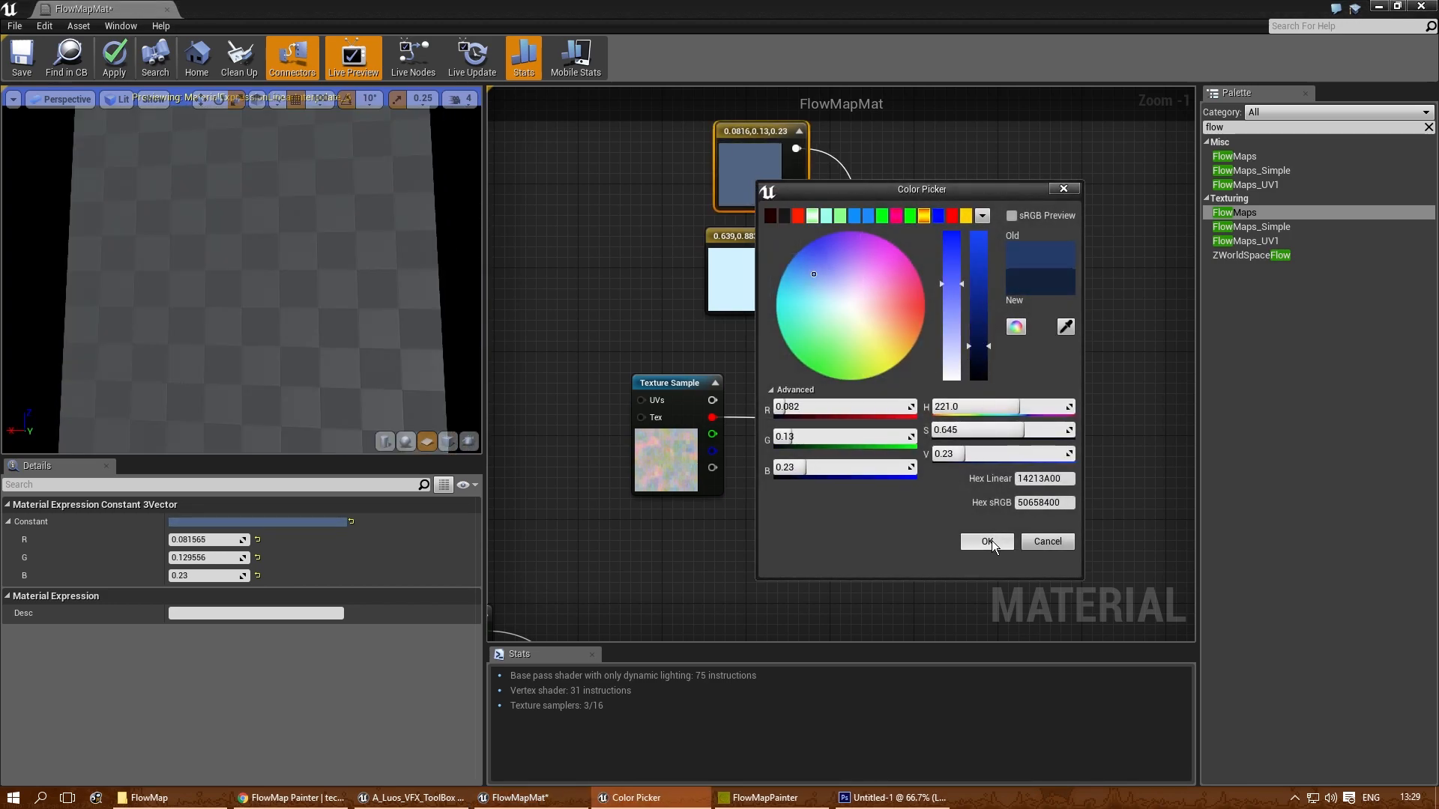
pyautogui.click(988, 541)
pyautogui.moveTo(1001, 532); pyautogui.dragTo(745, 350, button='right')
pyautogui.moveTo(696, 208); pyautogui.dragTo(705, 204, button='right')
# - Add a second Lerp before the material output and connect the colour Lerp's output to its A input
pyautogui.scroll(-2, 719, 225)
pyautogui.moveTo(738, 344); pyautogui.dragTo(765, 281, button='right')
pyautogui.moveTo(779, 379); pyautogui.dragTo(861, 449, button='right')
pyautogui.scroll(2, 801, 376)
pyautogui.scroll(-2, 786, 364)
pyautogui.moveTo(929, 373); pyautogui.dragTo(897, 352, button='right')
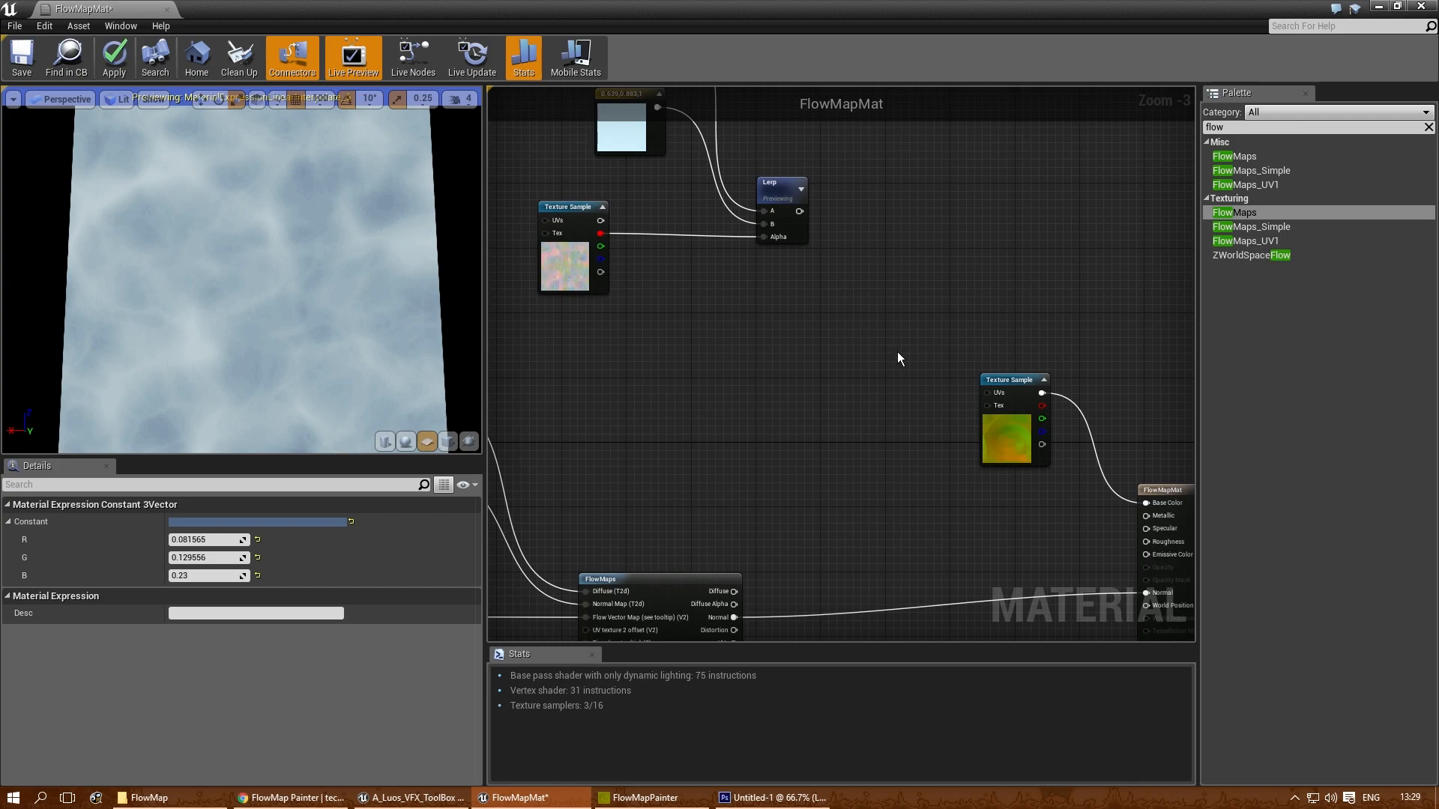
pyautogui.click(882, 334)
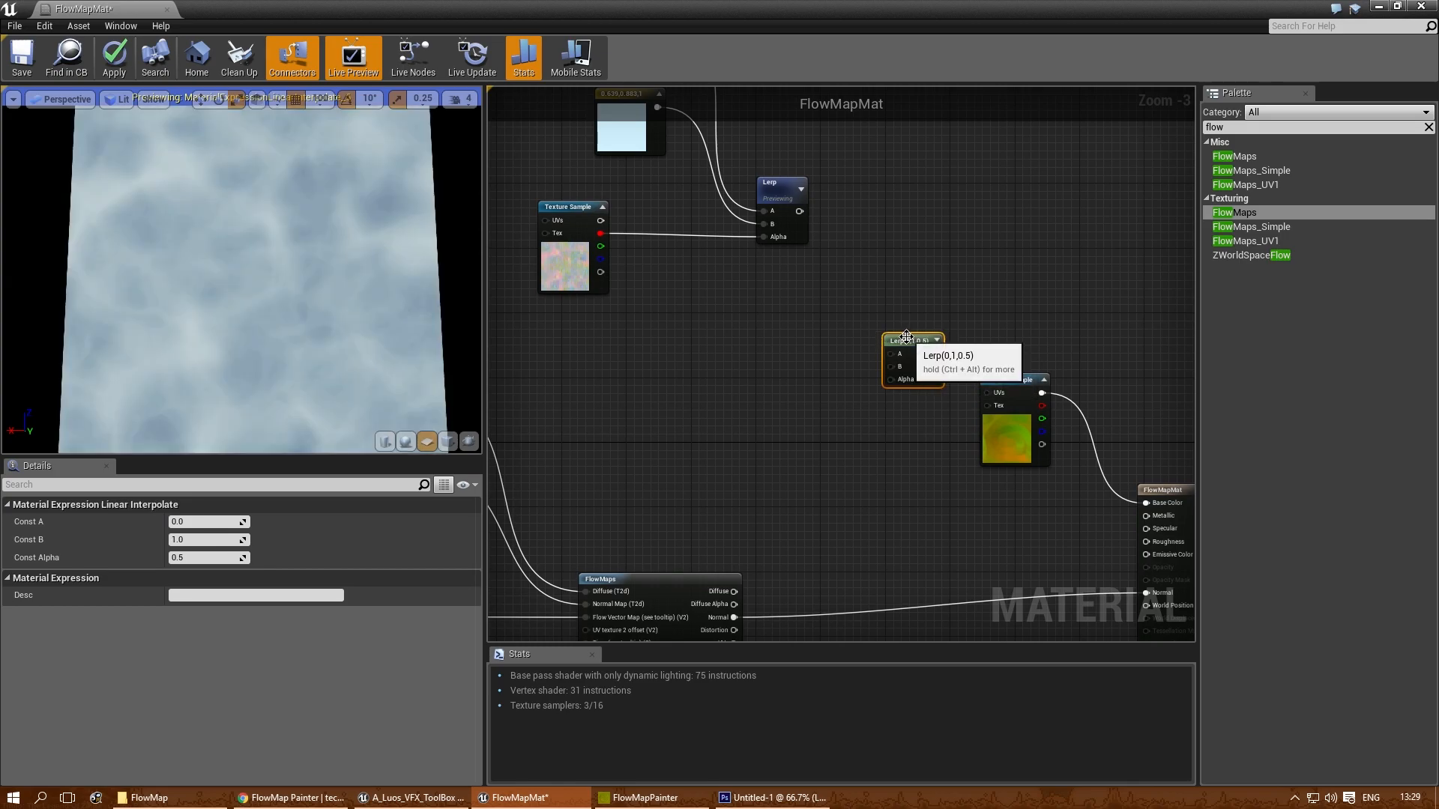
pyautogui.scroll(1, 824, 409)
pyautogui.moveTo(808, 183); pyautogui.dragTo(877, 330)
pyautogui.moveTo(799, 316); pyautogui.dragTo(840, 197, button='right')
# - Connect the FlowMaps Diffuse output to the second Lerp's B input
pyautogui.scroll(1, 786, 289)
pyautogui.scroll(-1, 766, 378)
pyautogui.moveTo(670, 454); pyautogui.dragTo(782, 412, button='right')
pyautogui.scroll(2, 857, 442)
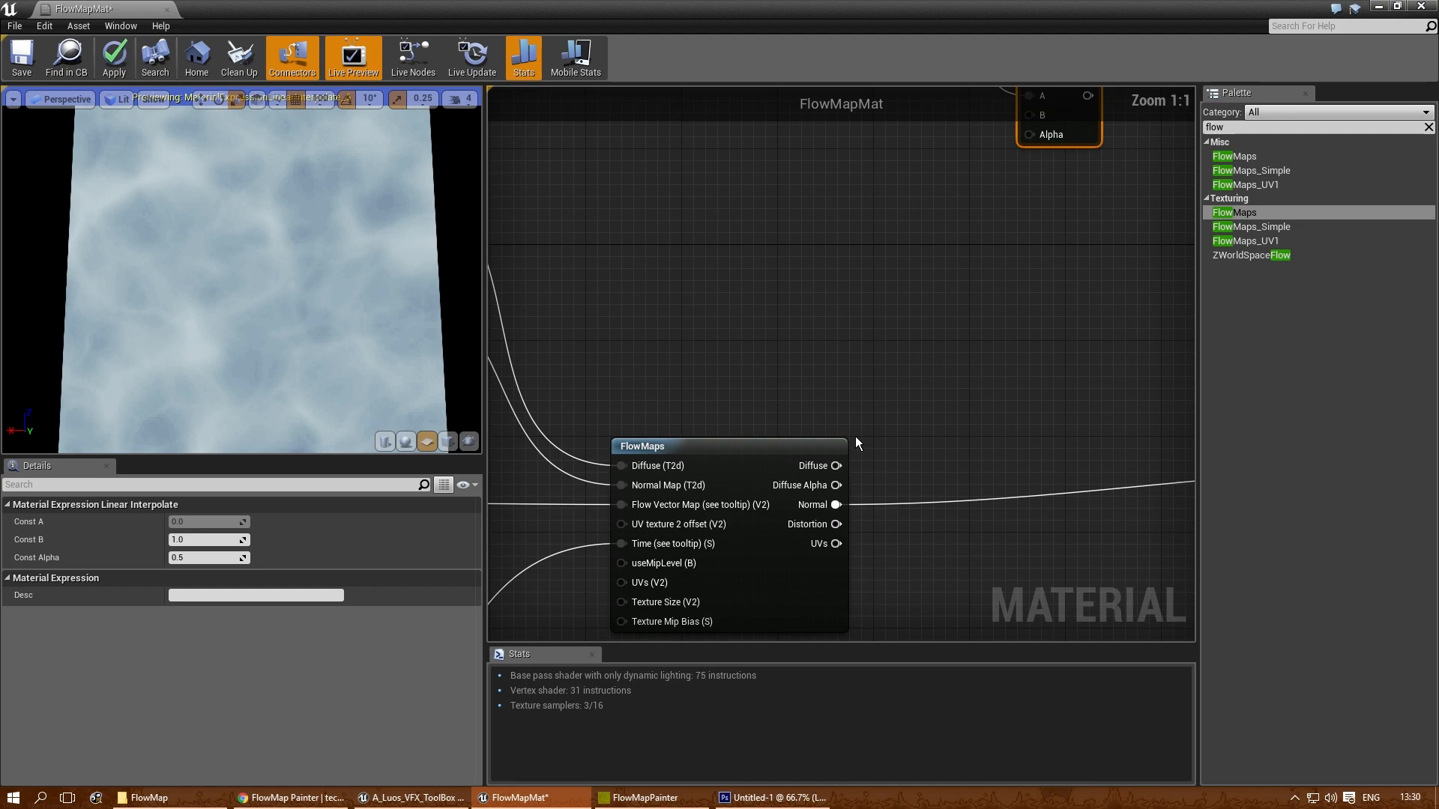
pyautogui.moveTo(837, 466); pyautogui.dragTo(1033, 263)
# - Connect the second Lerp to Base Color, replacing the flow map Texture Sample, and move that sample aside
pyautogui.moveTo(1116, 380); pyautogui.dragTo(597, 375, button='right')
pyautogui.moveTo(608, 290); pyautogui.dragTo(658, 218, button='right')
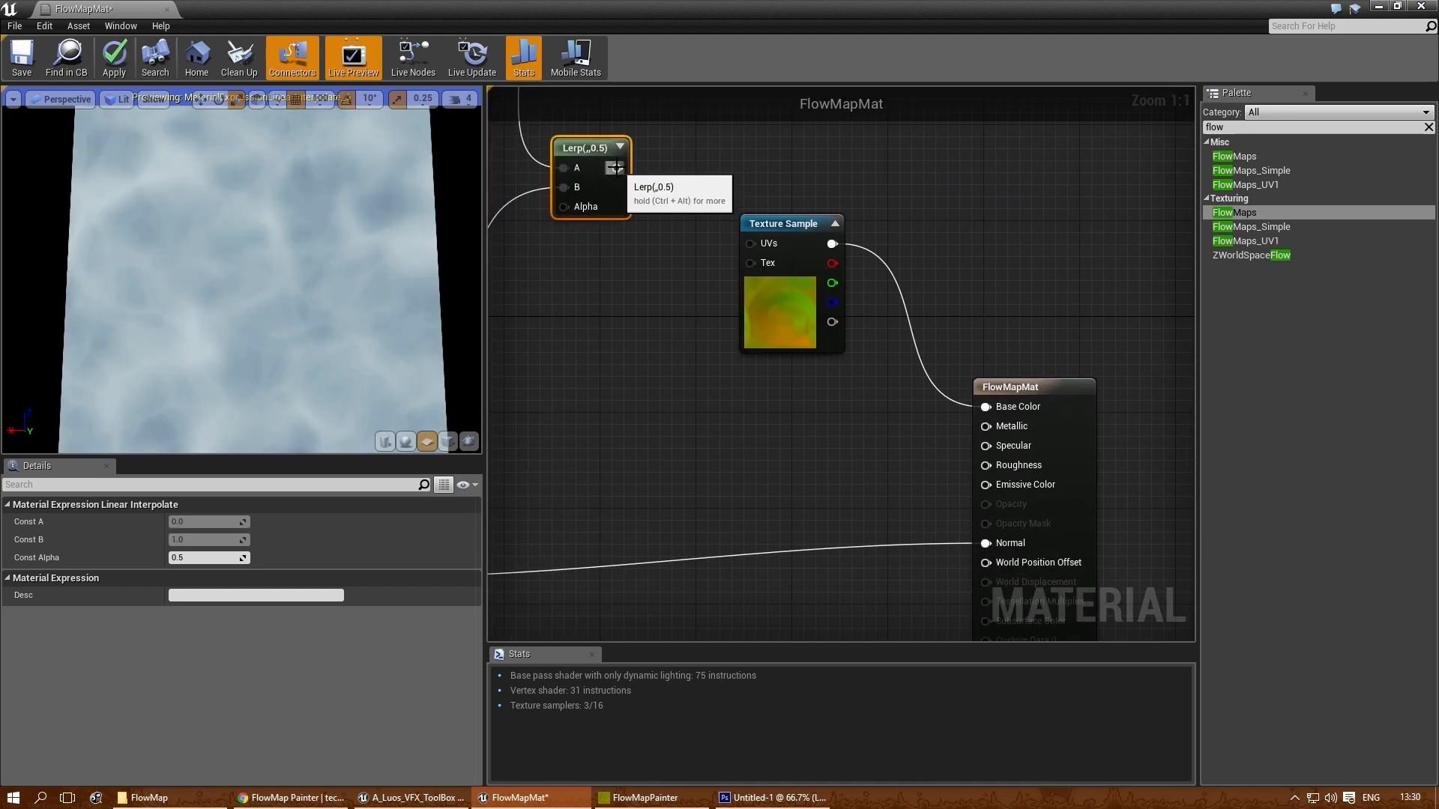
pyautogui.moveTo(980, 408); pyautogui.dragTo(985, 407)
pyautogui.moveTo(795, 229); pyautogui.dragTo(919, 203)
# - Stop previewing the colour Lerp and inspect the full material on the preview plane
pyautogui.click(591, 324)
pyautogui.moveTo(636, 350); pyautogui.dragTo(1002, 451, button='right')
pyautogui.scroll(-2, 1003, 451)
pyautogui.rightClick(859, 150)
pyautogui.click(878, 151)
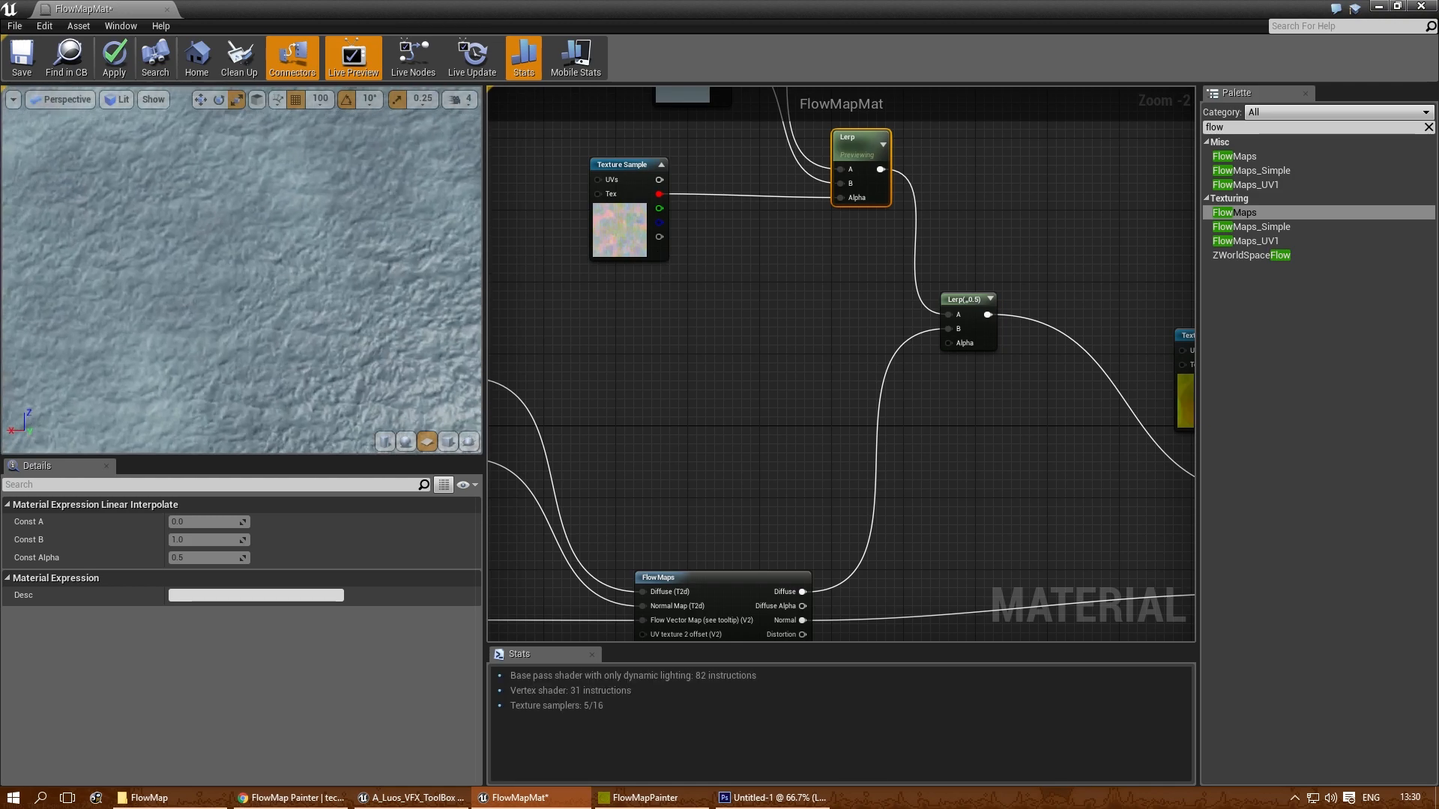
pyautogui.moveTo(389, 350); pyautogui.dragTo(430, 324)
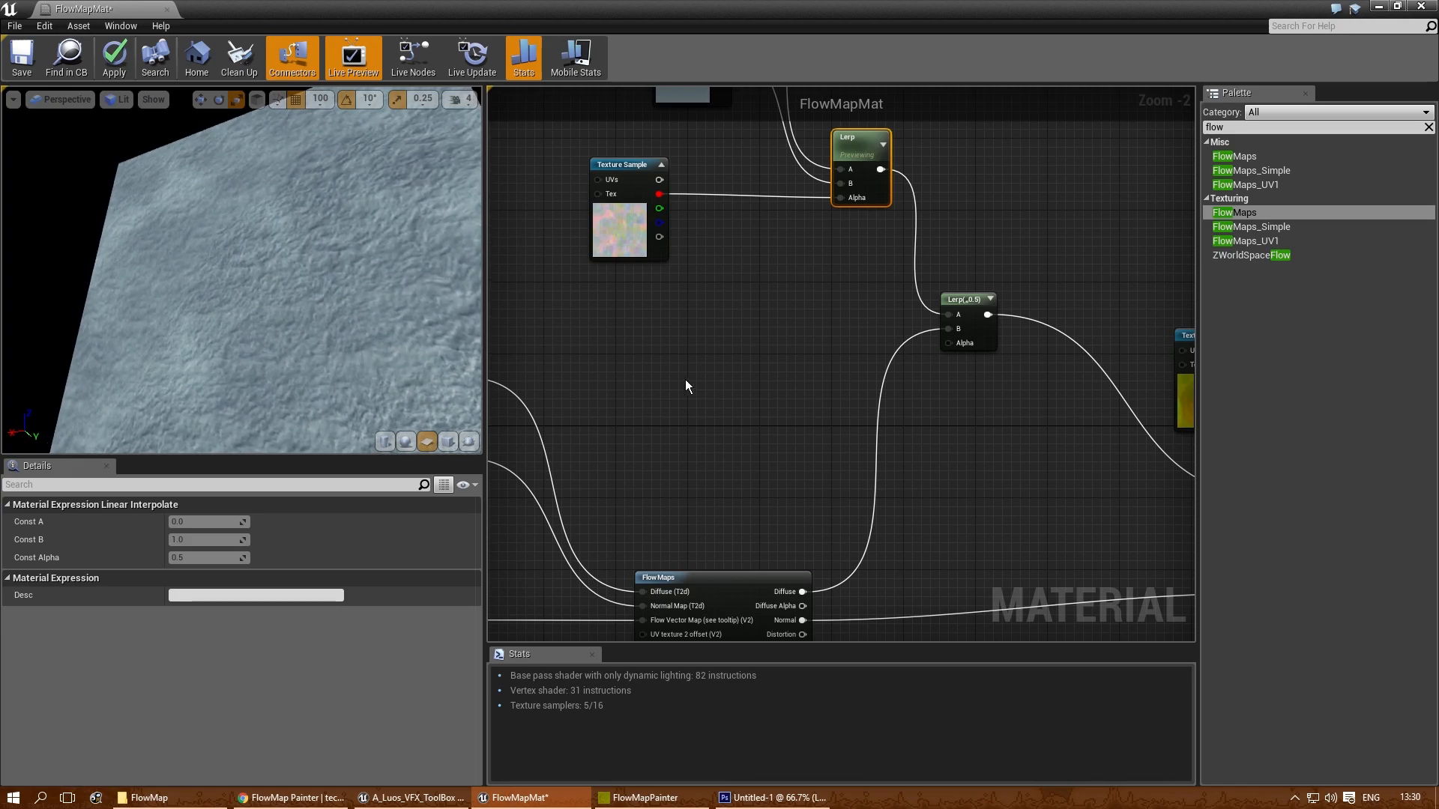
# - Try Const Alpha values of 0 and 1 on the second Lerp
pyautogui.moveTo(858, 312); pyautogui.dragTo(775, 355, button='right')
pyautogui.scroll(1, 883, 347)
pyautogui.moveTo(884, 347); pyautogui.dragTo(909, 404, button='right')
pyautogui.click(909, 404)
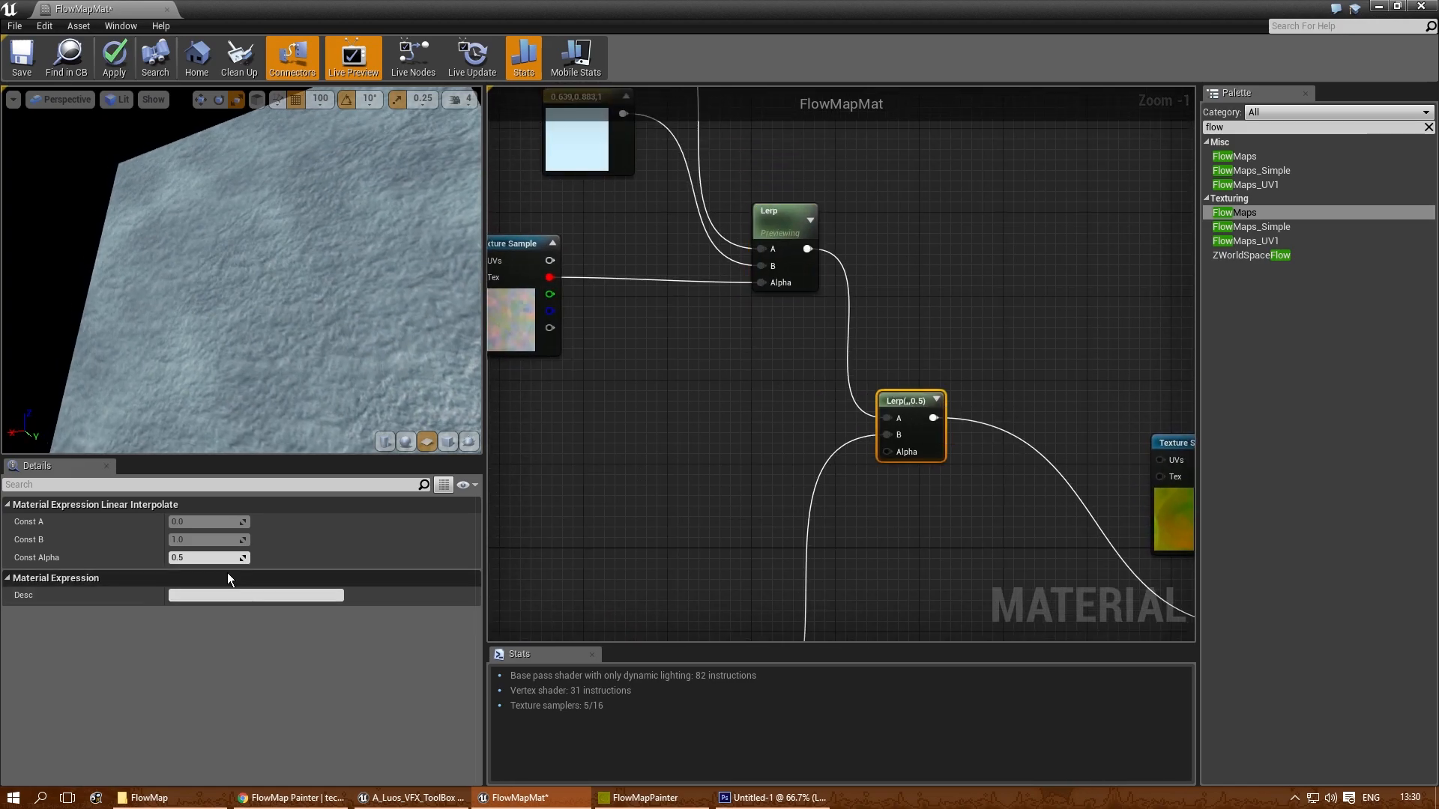
pyautogui.click(208, 556)
pyautogui.write('0')
pyautogui.press('Return')
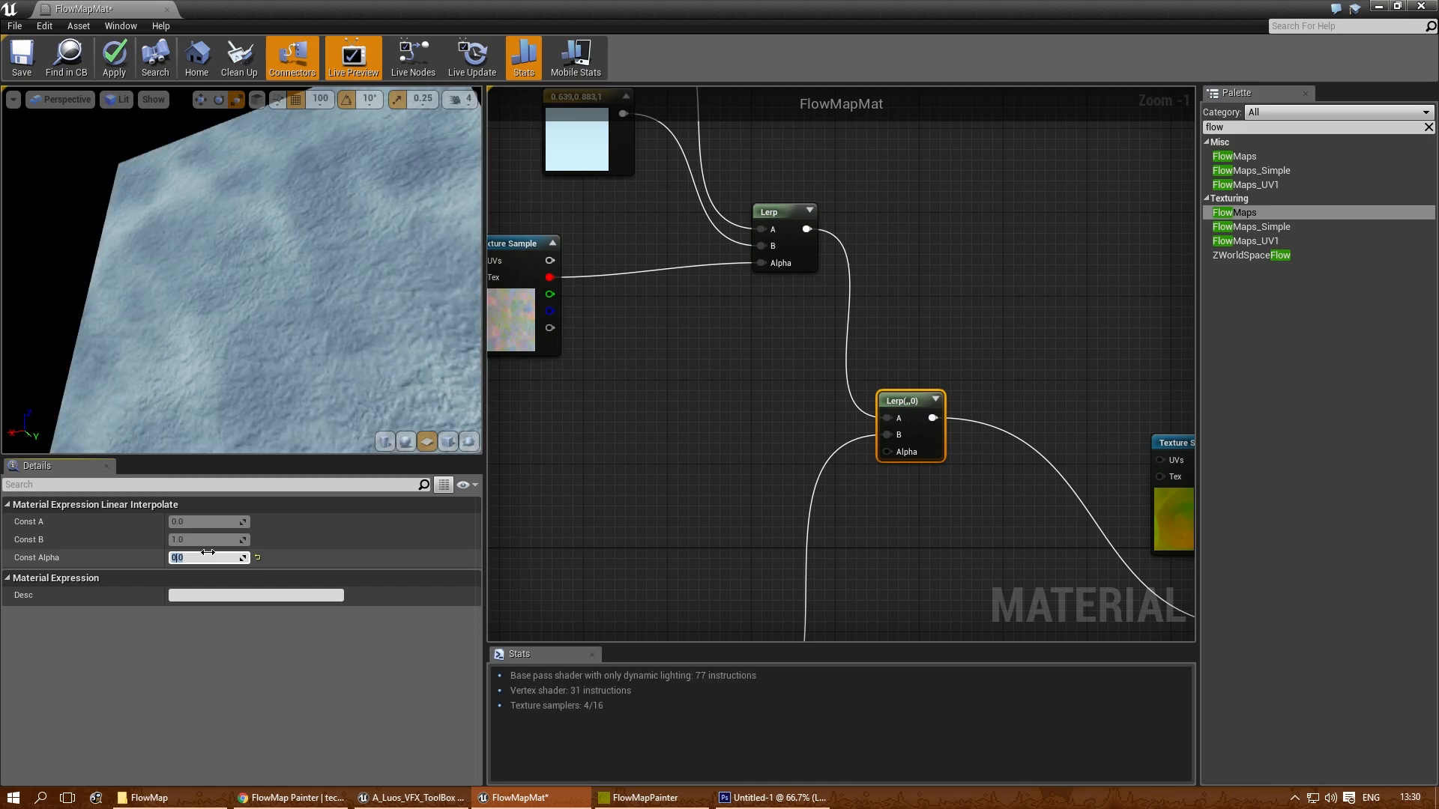
pyautogui.moveTo(315, 261); pyautogui.dragTo(304, 430)
pyautogui.moveTo(732, 506); pyautogui.dragTo(685, 376, button='right')
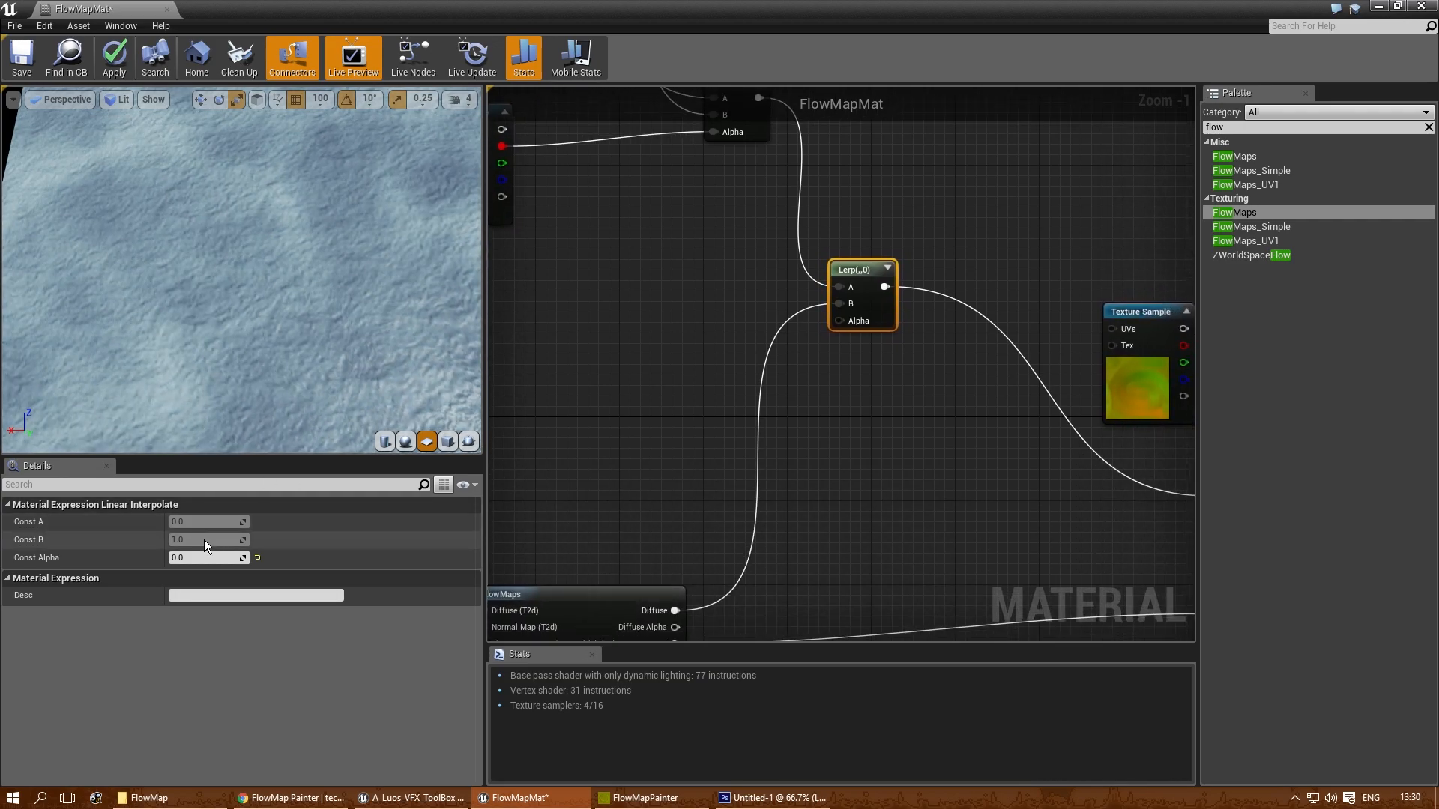
pyautogui.click(216, 558)
pyautogui.write('1')
pyautogui.press('Return')
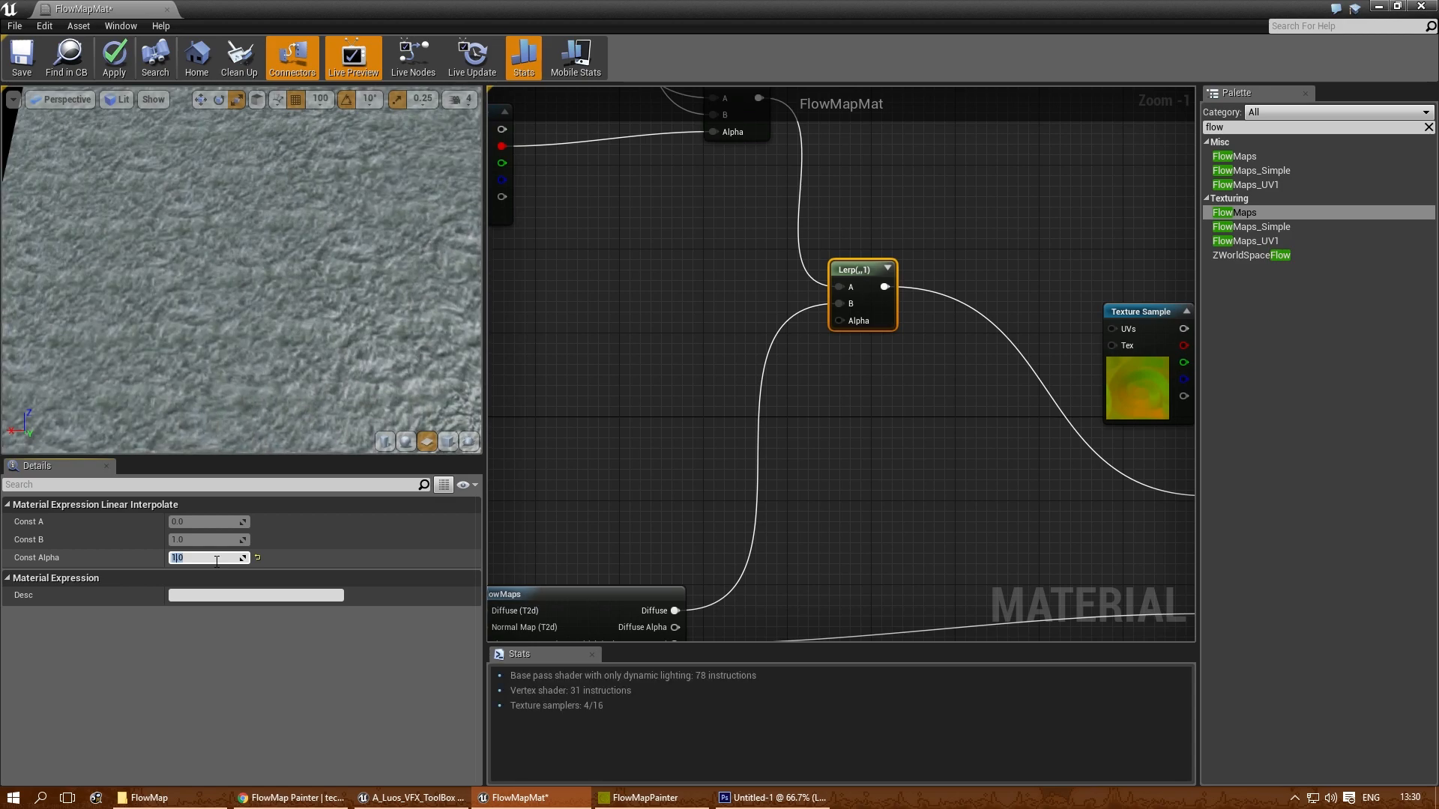
# - Set the second Lerp's Const Alpha to 0.1 and check the blend in the preview
pyautogui.write('0.1')
pyautogui.press('Return')
pyautogui.moveTo(283, 322); pyautogui.dragTo(282, 367, button='right')
pyautogui.moveTo(283, 322); pyautogui.dragTo(304, 323)
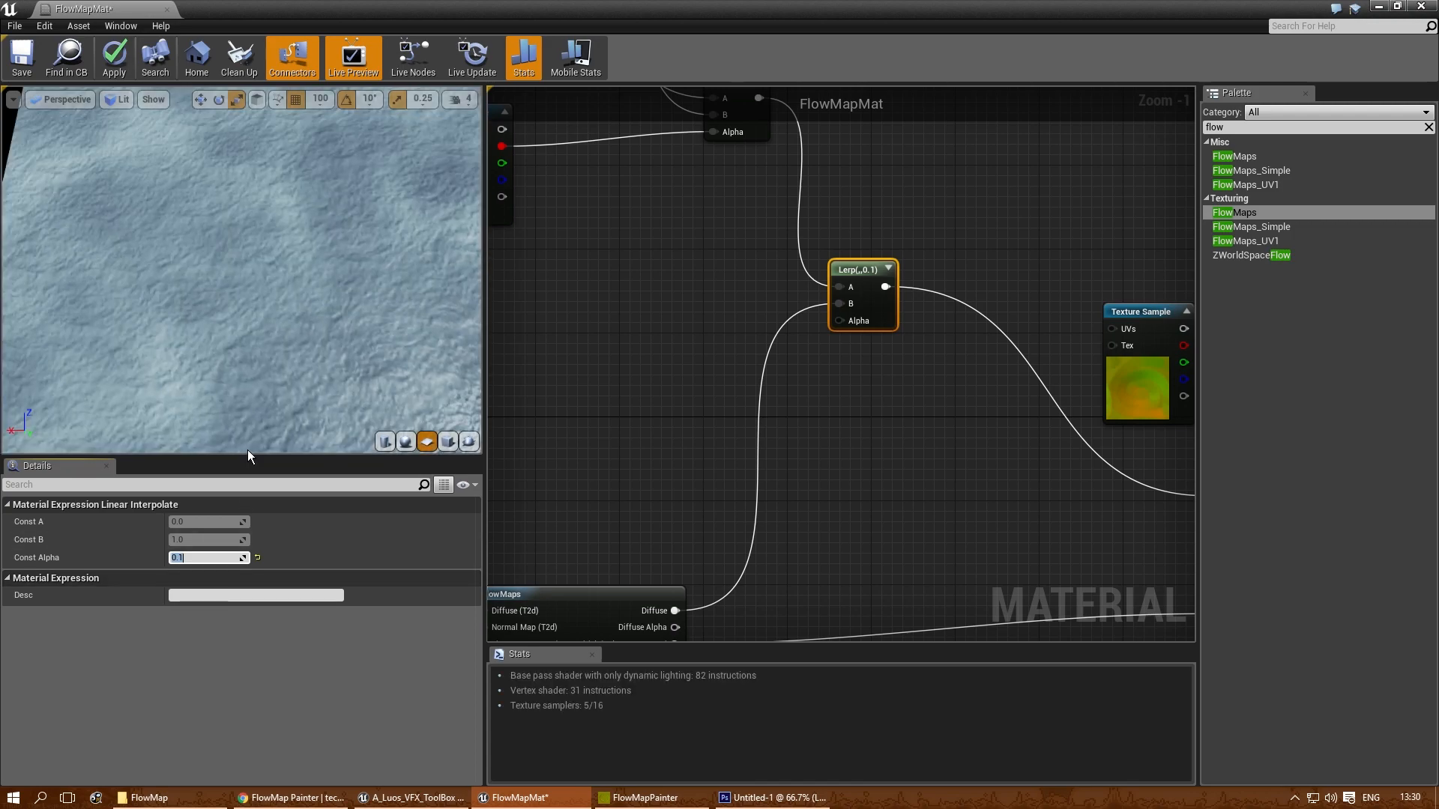
pyautogui.moveTo(619, 459); pyautogui.dragTo(688, 397, button='right')
pyautogui.moveTo(921, 384); pyautogui.dragTo(776, 385, button='right')
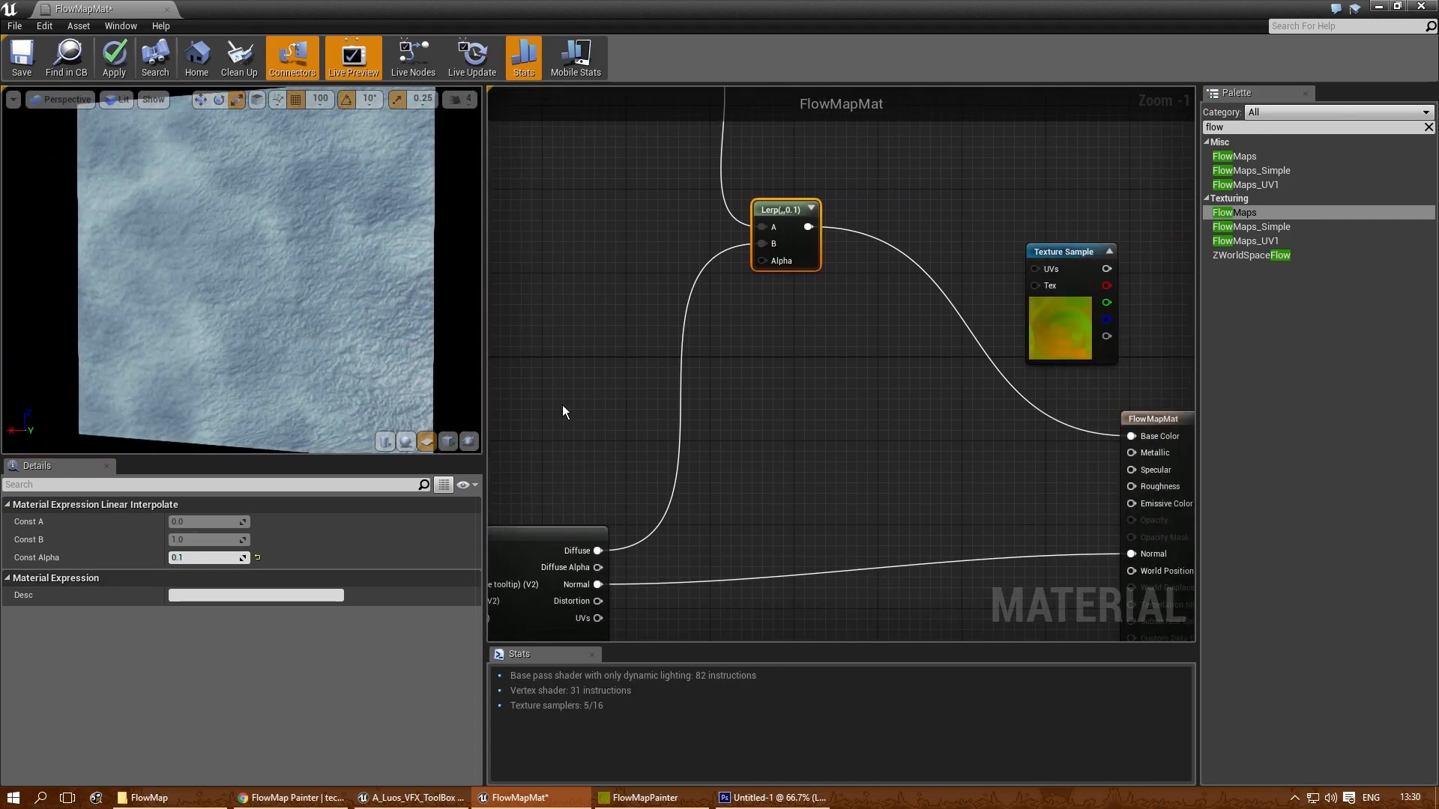
pyautogui.moveTo(199, 366)
pyautogui.mouseDown()
pyautogui.moveTo(206, 316)
pyautogui.moveTo(218, 367)
pyautogui.mouseUp()
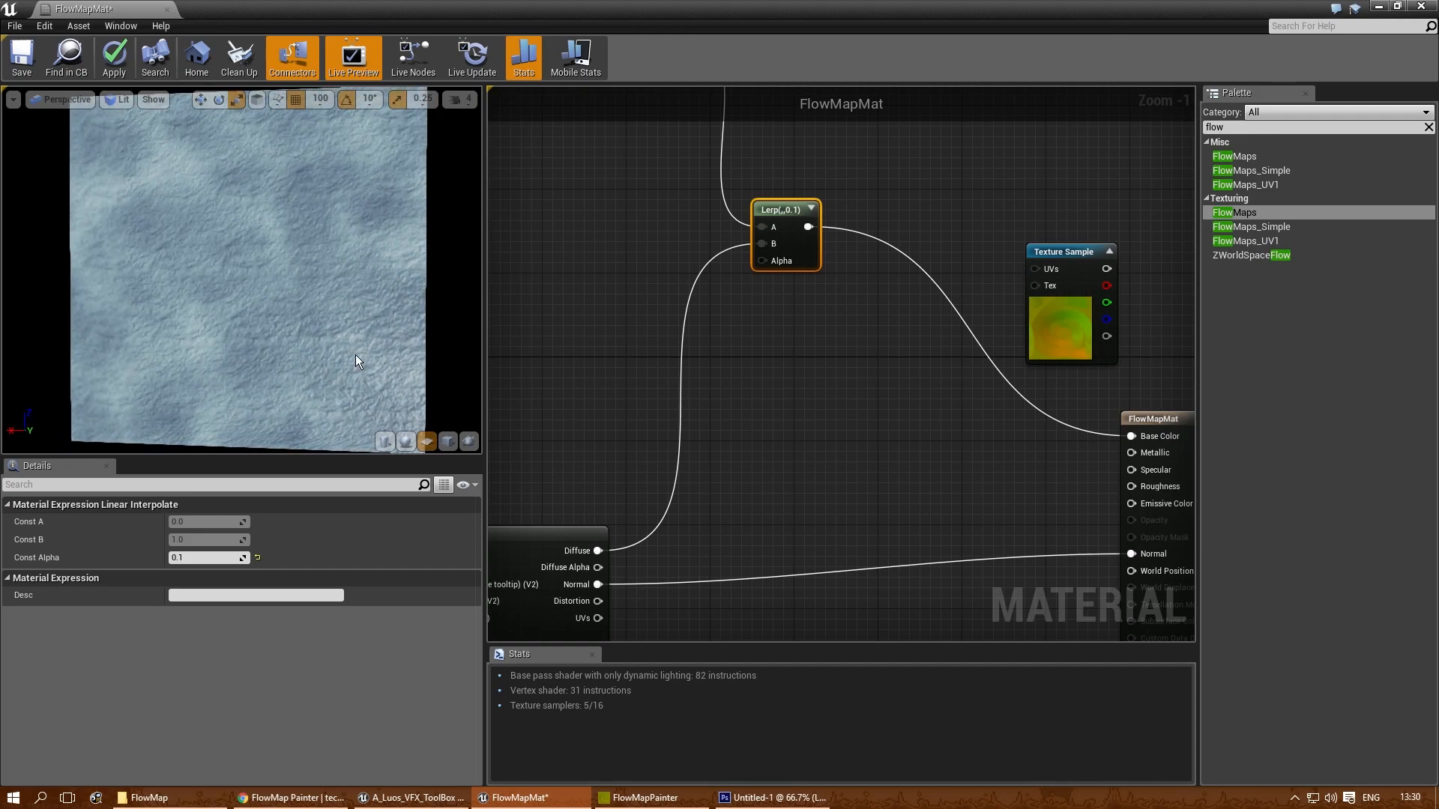
# - Add a TexCoord node and connect it to the UVs input of the water Texture Sample
pyautogui.moveTo(682, 217); pyautogui.dragTo(1117, 614, button='right')
pyautogui.moveTo(927, 503); pyautogui.dragTo(893, 384, button='right')
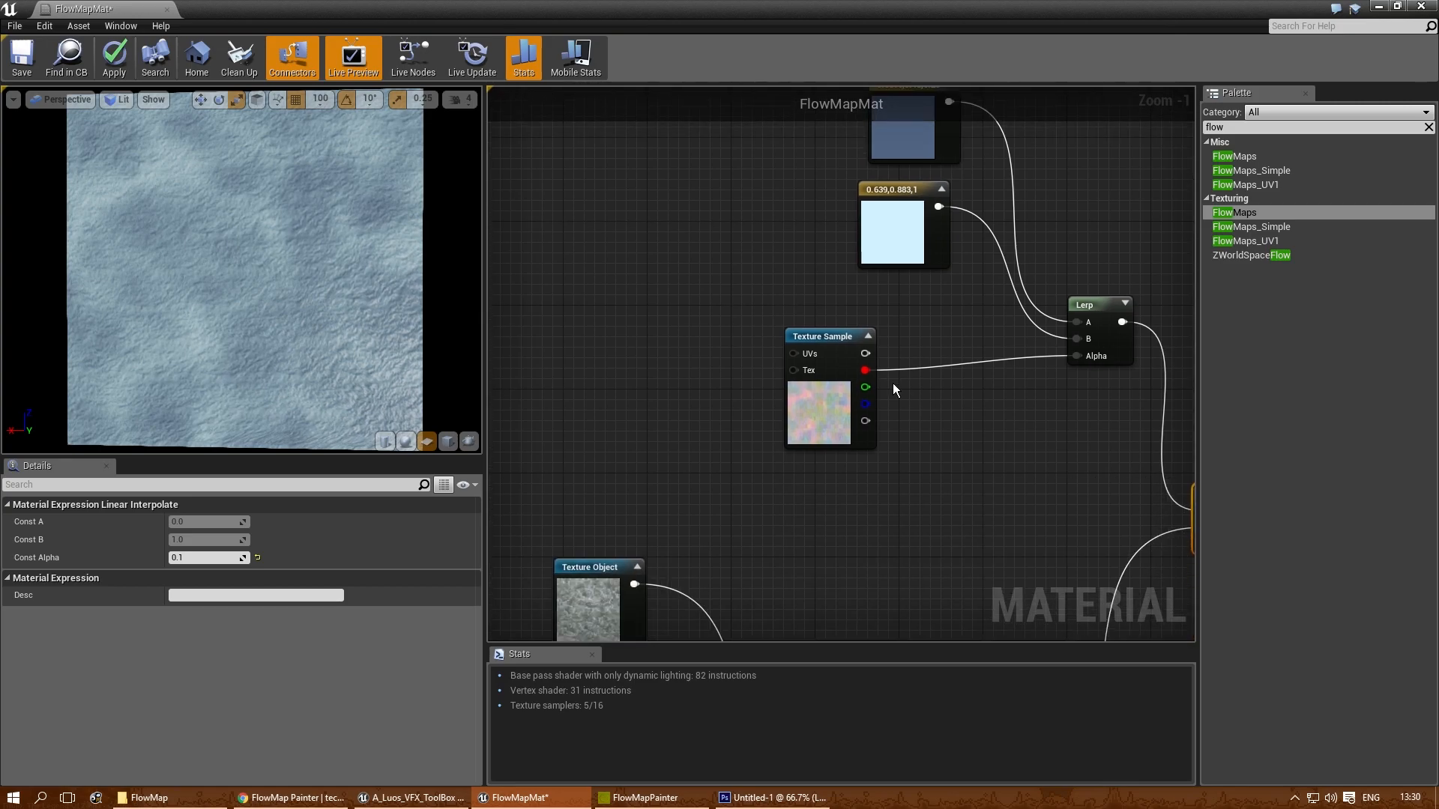
pyautogui.moveTo(823, 342); pyautogui.dragTo(865, 331)
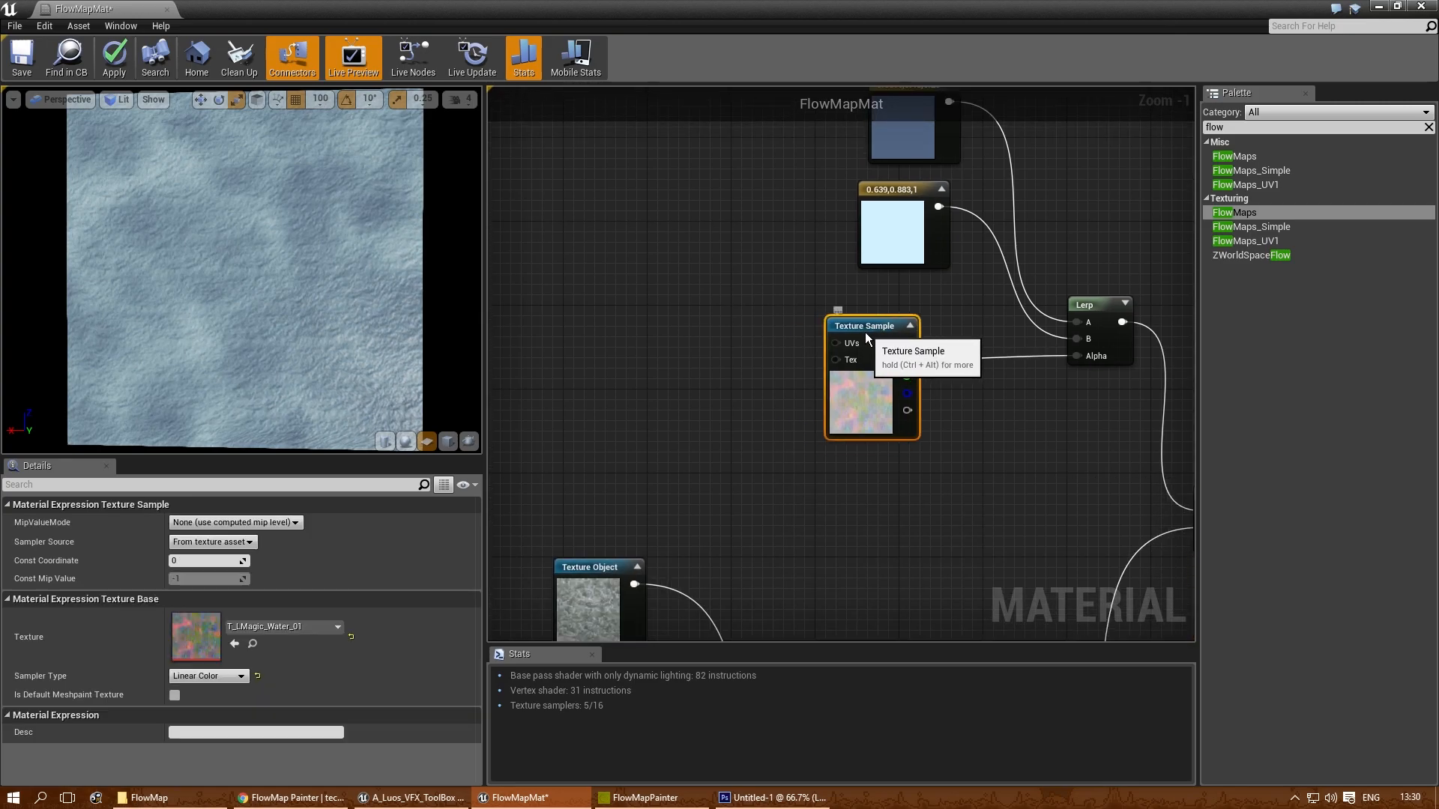
pyautogui.click(657, 316)
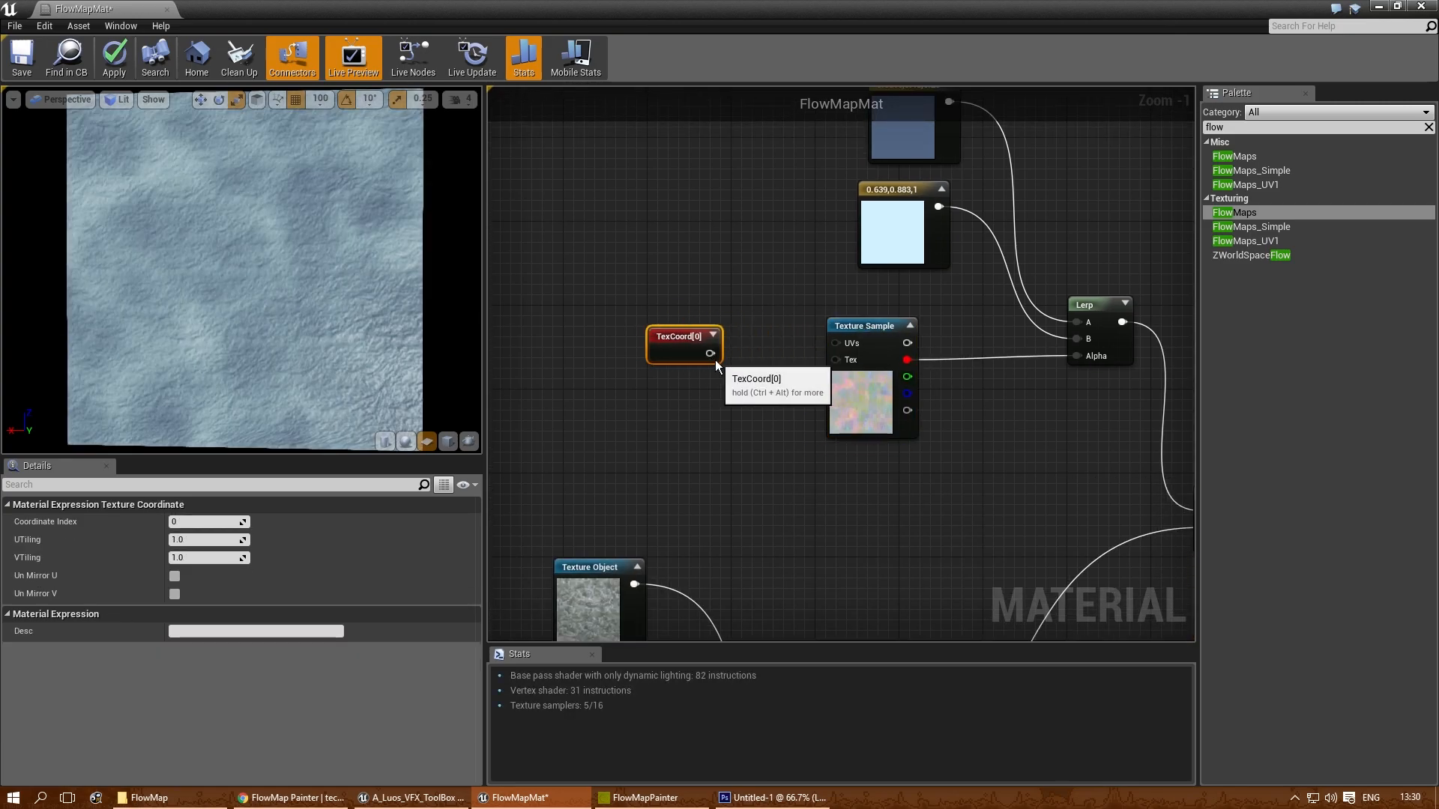
pyautogui.moveTo(709, 354); pyautogui.dragTo(664, 335)
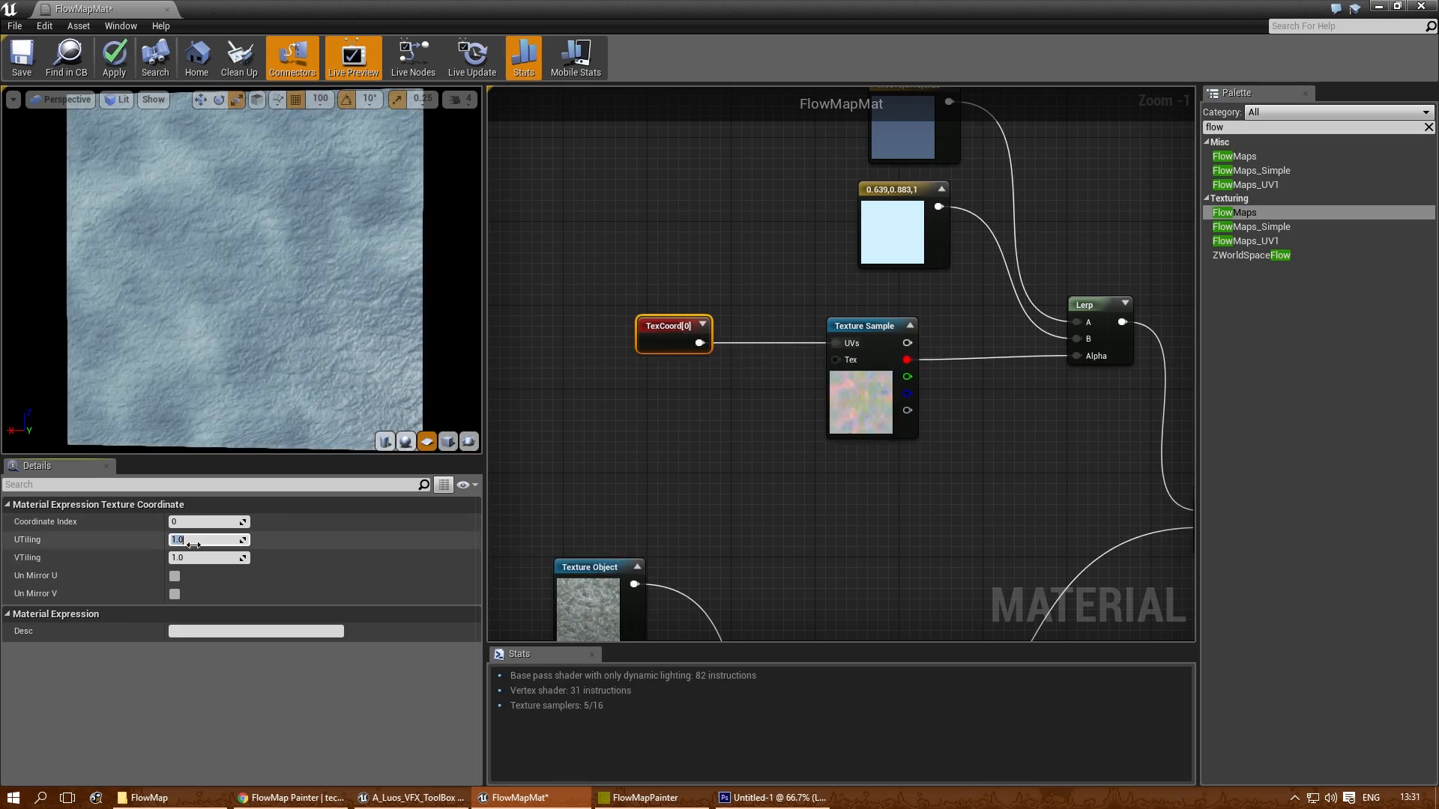
# - Try a UTiling and VTiling of 4 on the TexCoord, and settle on 2 for both
pyautogui.write('4')
pyautogui.press('Tab')
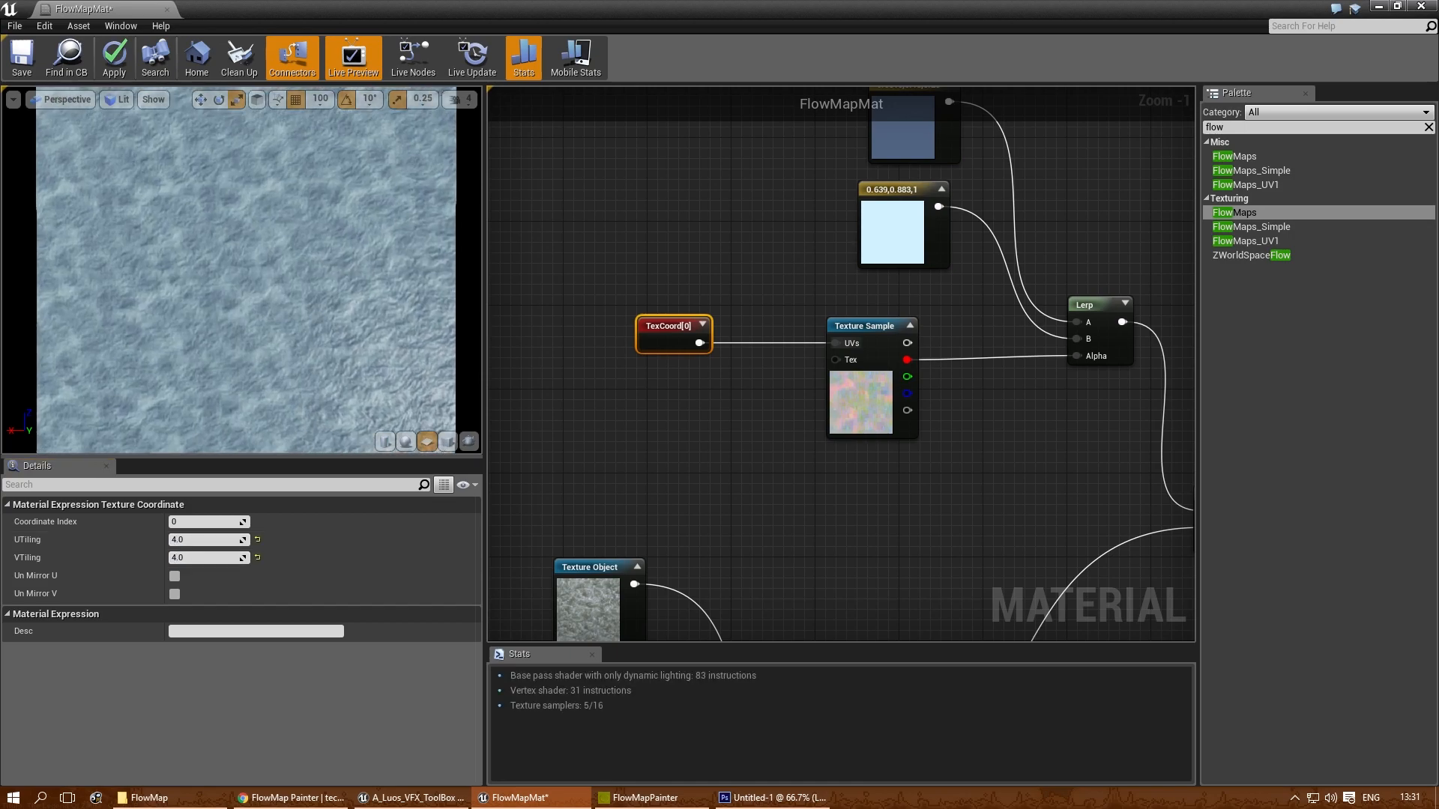
pyautogui.click(198, 538)
pyautogui.write('2')
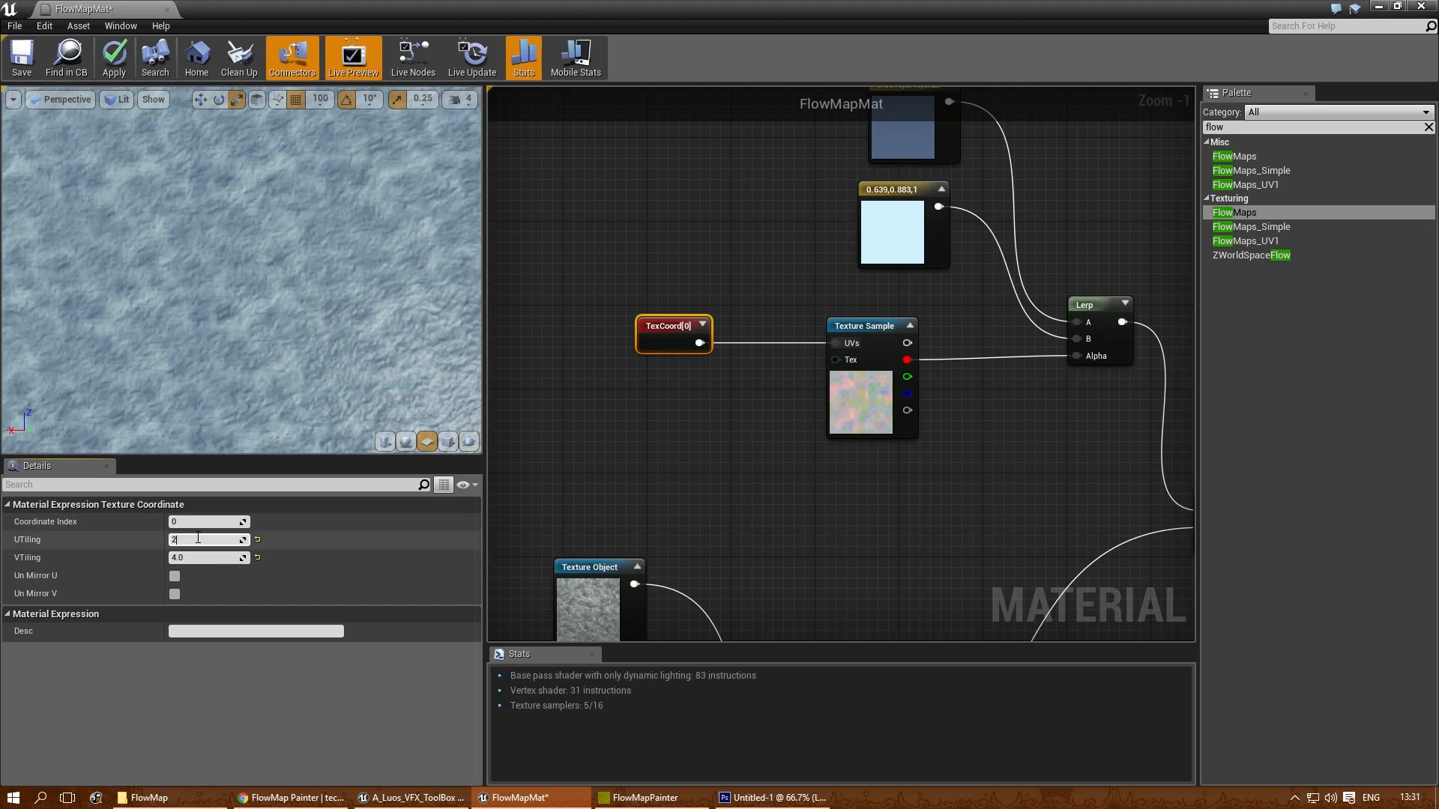
pyautogui.press('Tab')
pyautogui.write('2')
pyautogui.press('Return')
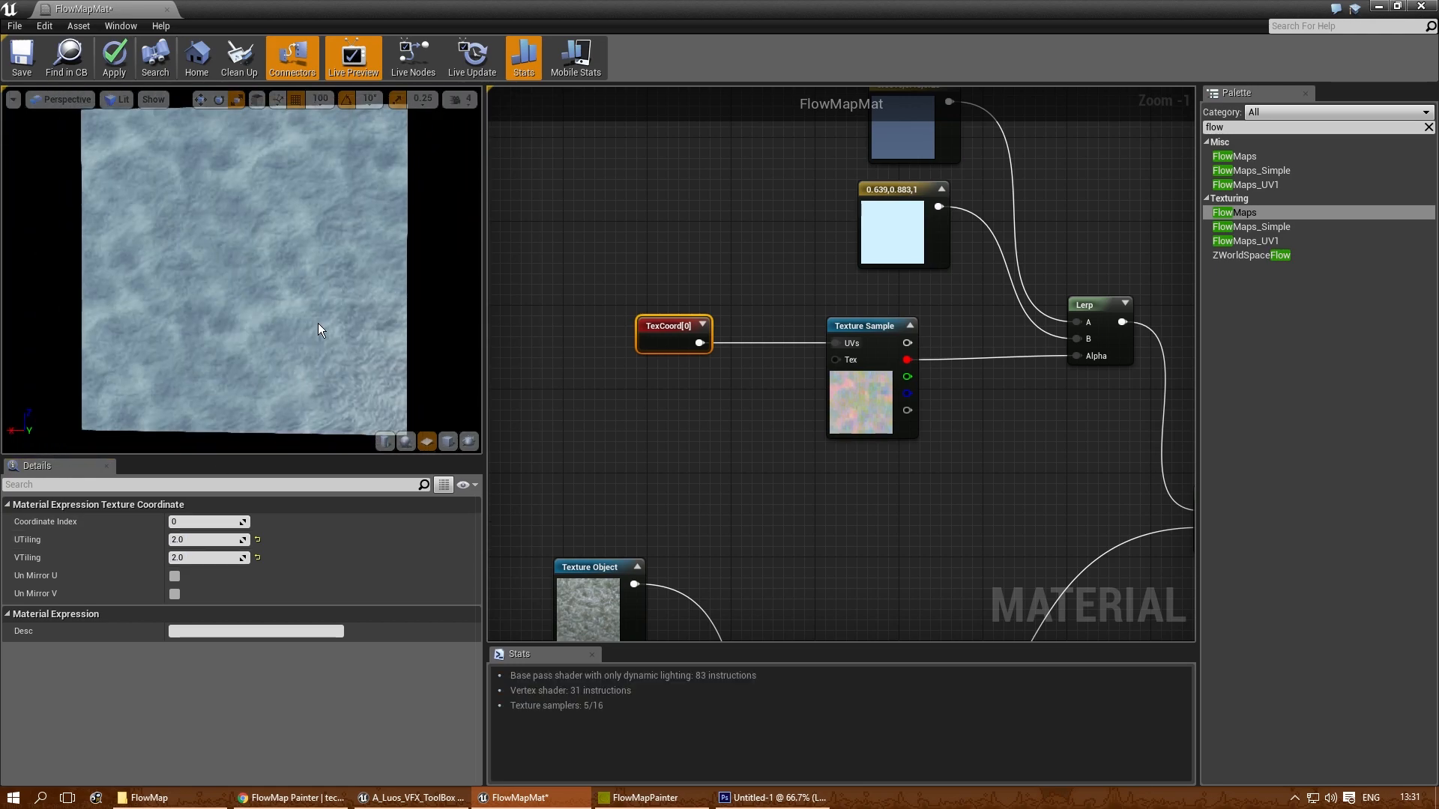
pyautogui.moveTo(294, 353); pyautogui.dragTo(324, 313)
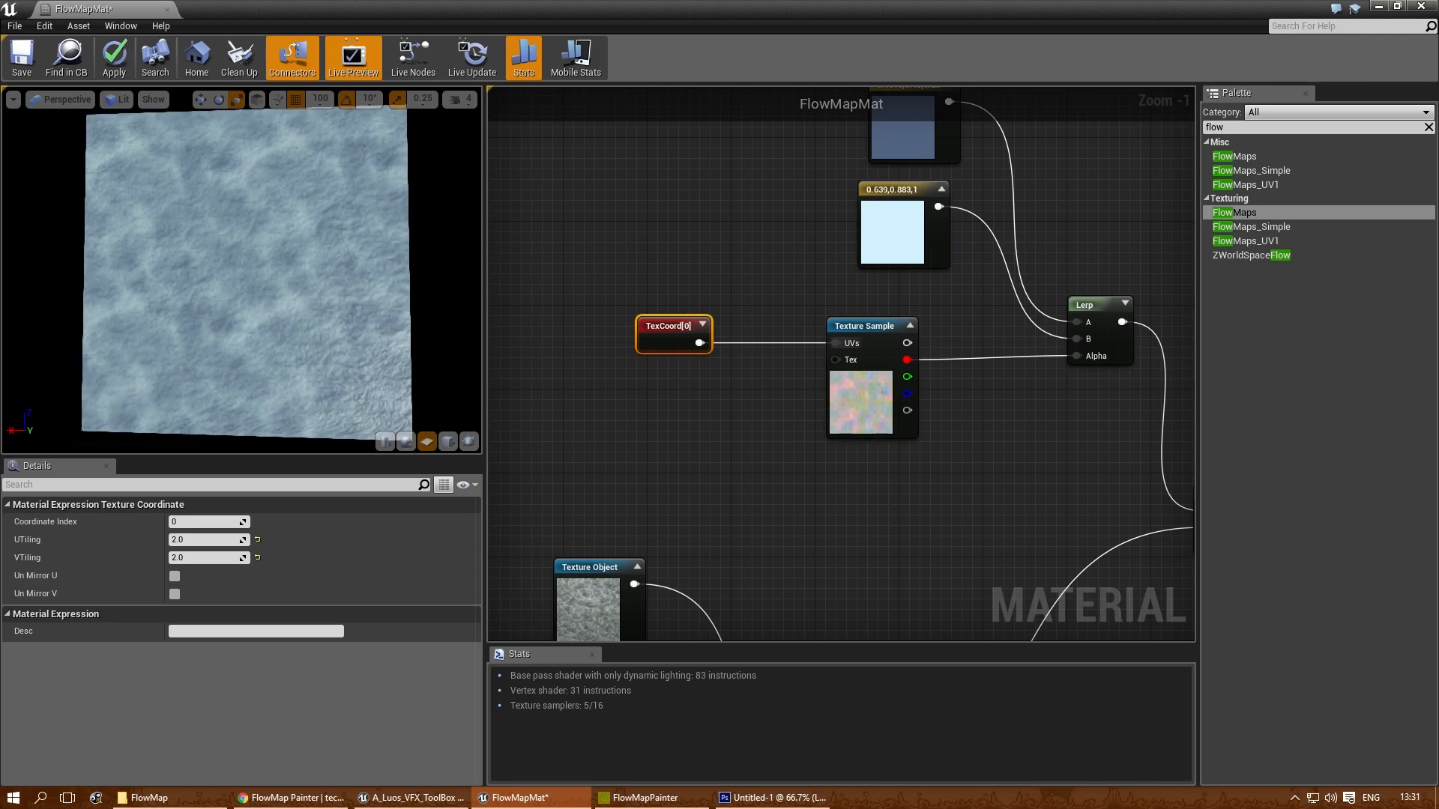
# - Examine the Subtract node, the FlowMaps inputs and outputs, and their connections to the material output
pyautogui.scroll(-2, 693, 519)
pyautogui.moveTo(690, 522); pyautogui.dragTo(755, 375, button='right')
pyautogui.scroll(-1, 540, 563)
pyautogui.moveTo(517, 581); pyautogui.dragTo(851, 481, button='right')
pyautogui.scroll(4, 963, 506)
pyautogui.moveTo(1045, 476); pyautogui.dragTo(715, 451, button='right')
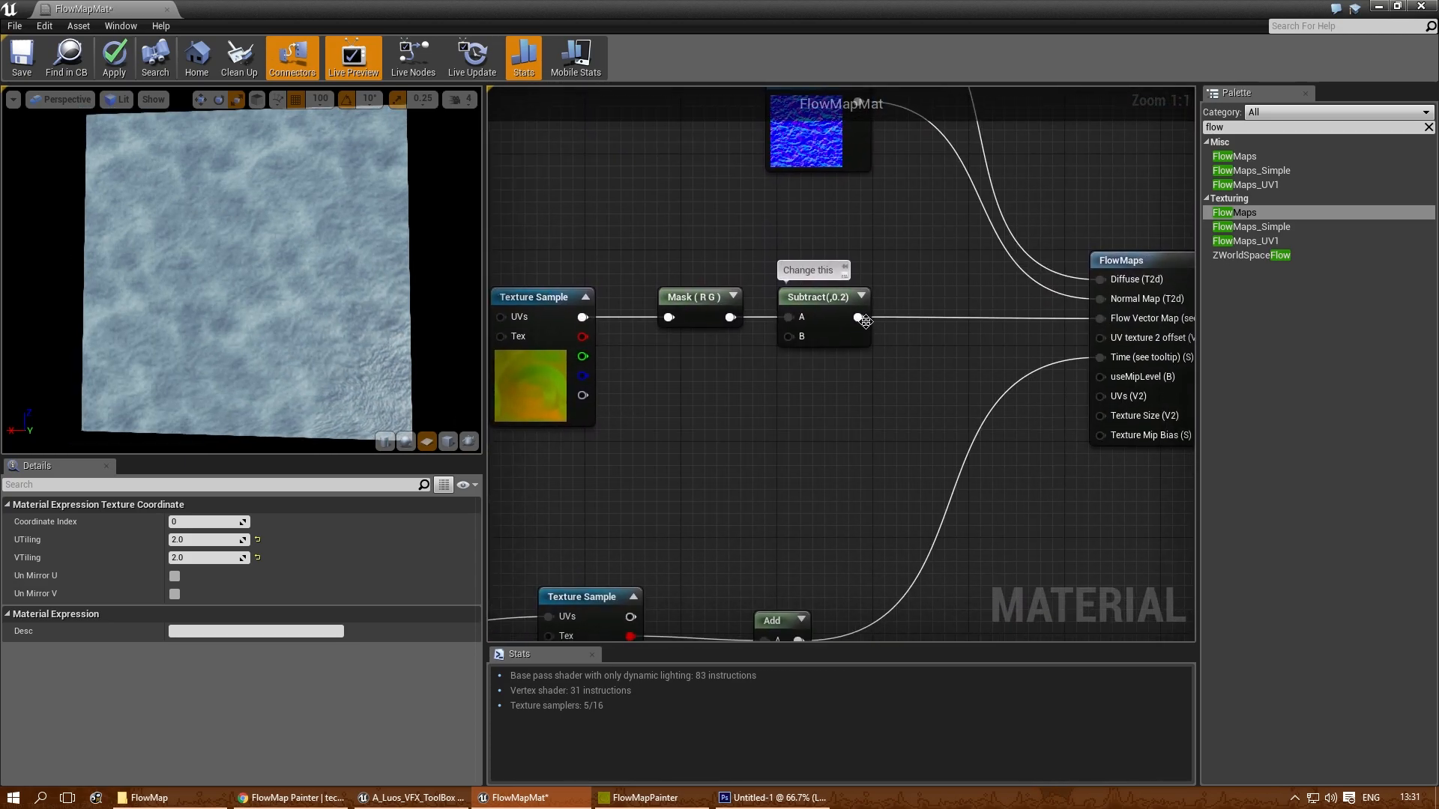
pyautogui.click(812, 307)
pyautogui.moveTo(955, 438); pyautogui.dragTo(645, 446, button='right')
pyautogui.scroll(-2, 645, 446)
pyautogui.moveTo(1021, 417); pyautogui.dragTo(843, 429, button='right')
pyautogui.moveTo(907, 463); pyautogui.dragTo(803, 444, button='right')
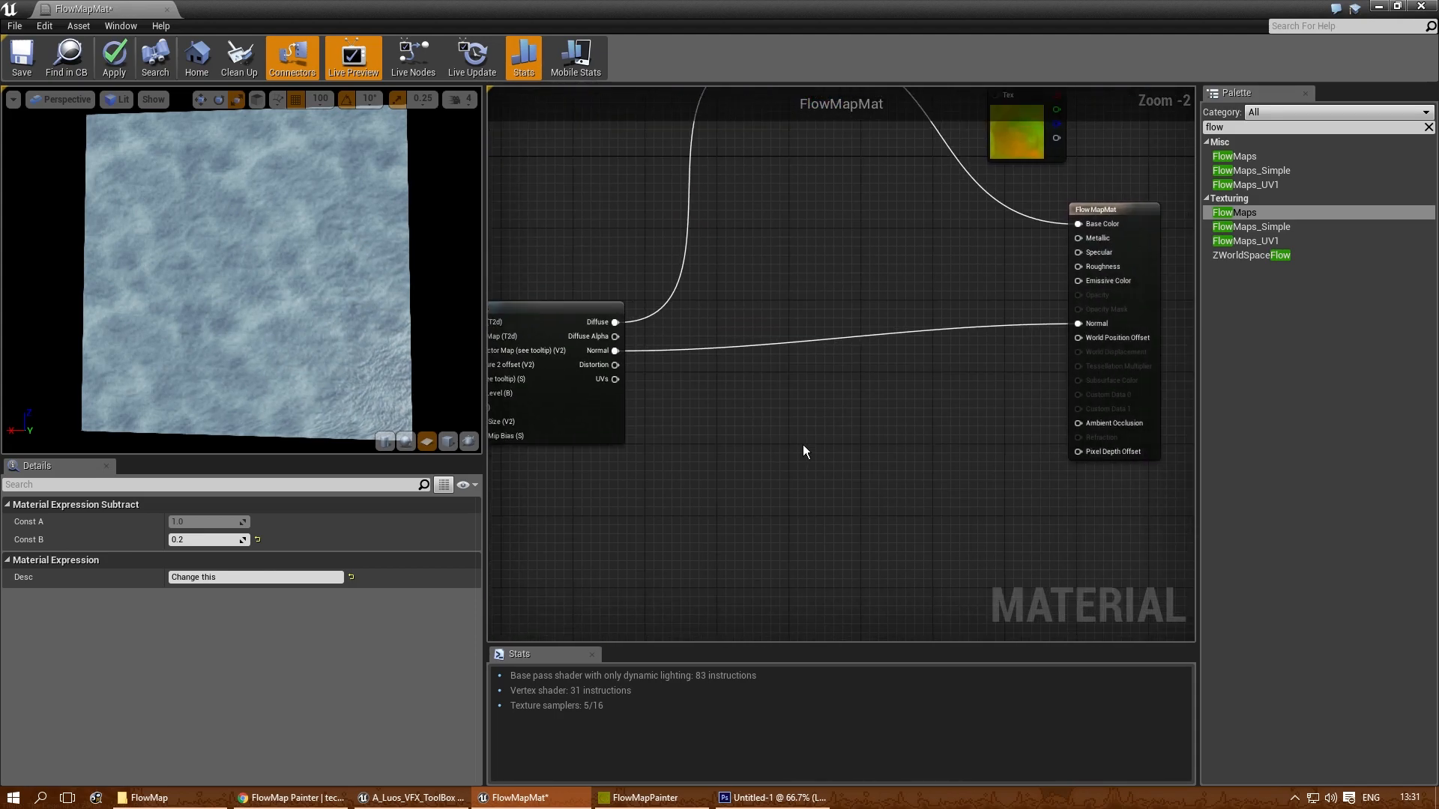
pyautogui.click(802, 444)
pyautogui.moveTo(579, 467); pyautogui.dragTo(906, 422, button='right')
pyautogui.scroll(-1, 905, 421)
pyautogui.moveTo(897, 471); pyautogui.dragTo(950, 458, button='right')
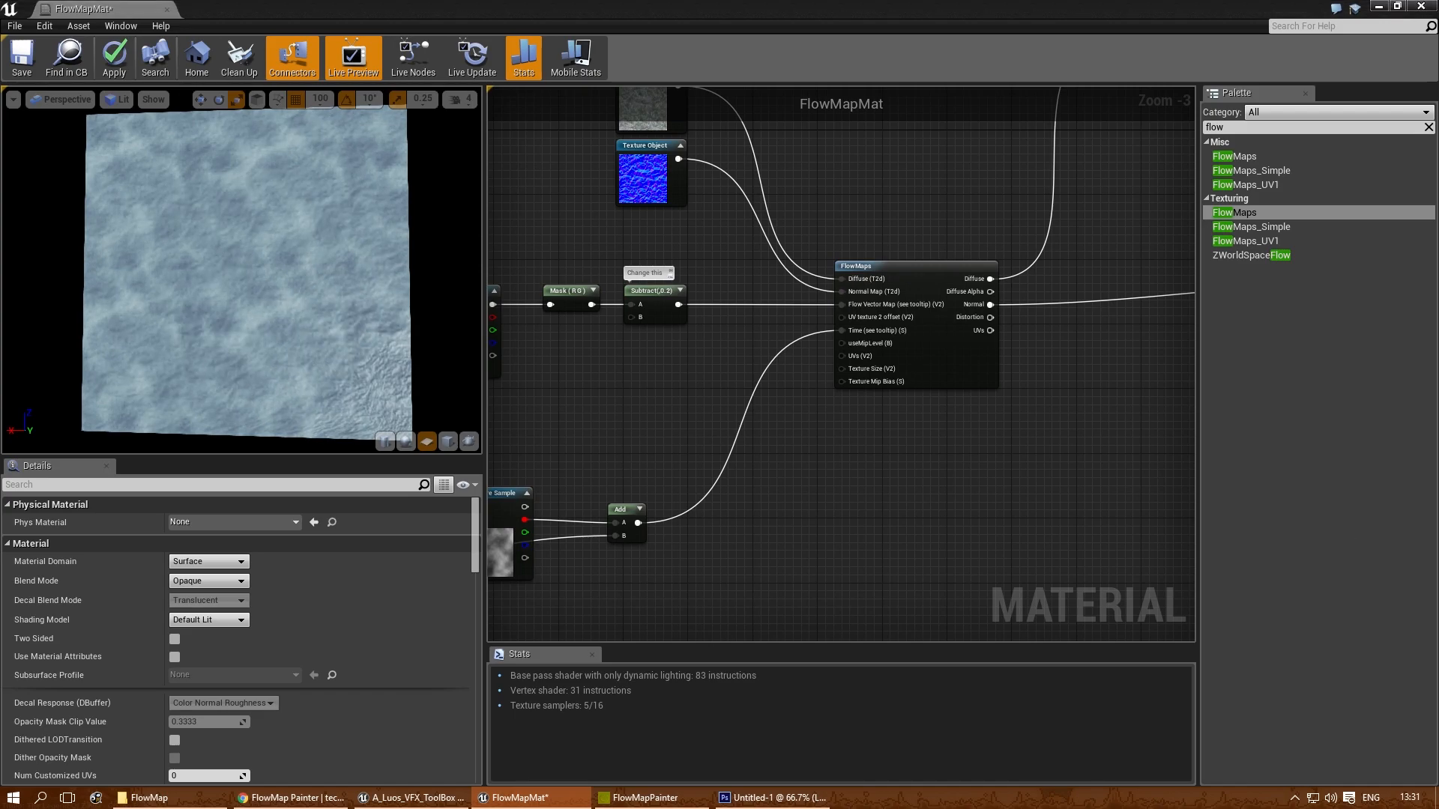
# - Move the FlowMaps node together with its flow vector and time nodes farther from the material output
pyautogui.scroll(-3, 830, 388)
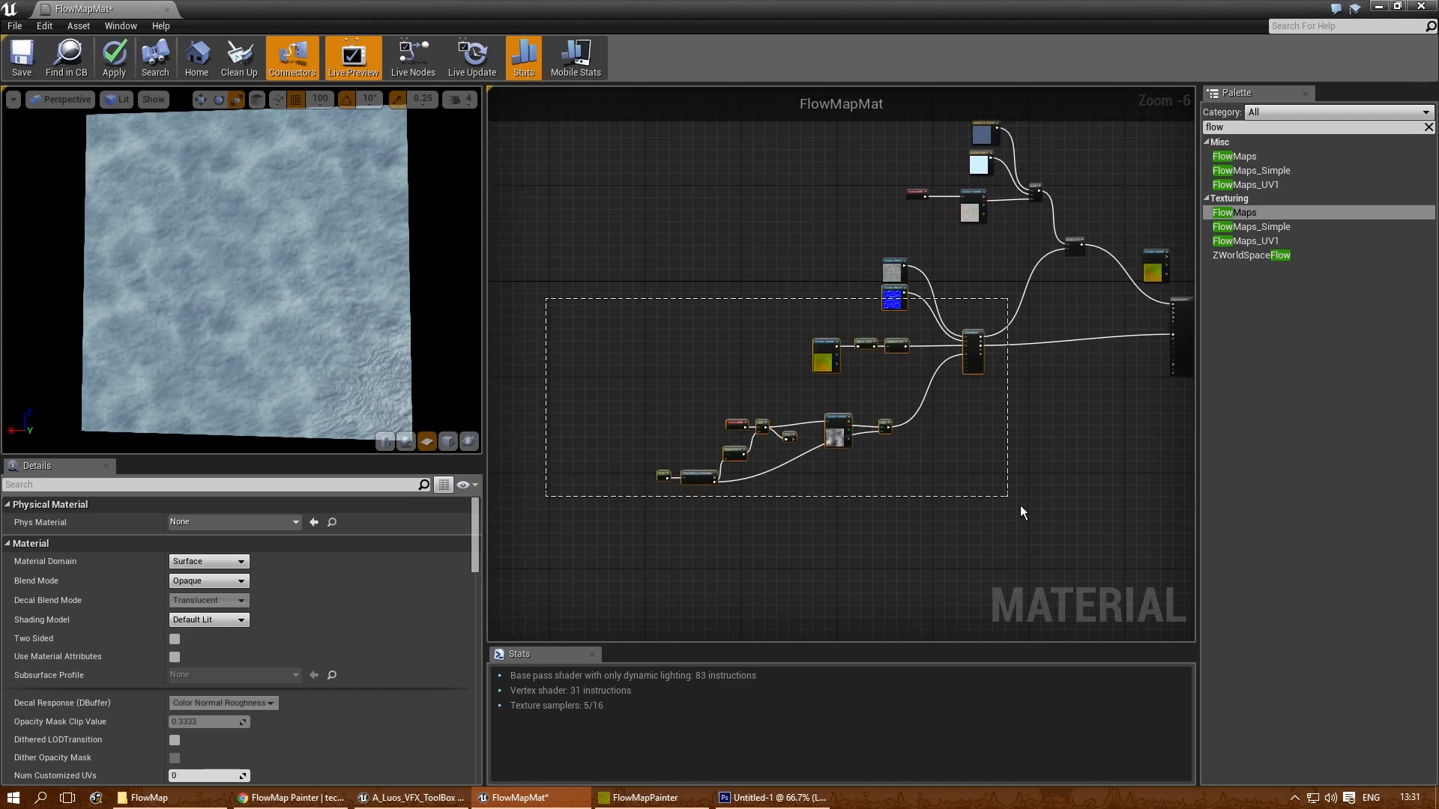
pyautogui.moveTo(1011, 501); pyautogui.dragTo(1013, 504)
pyautogui.moveTo(969, 333); pyautogui.dragTo(766, 346)
pyautogui.click(800, 392)
# - Add a ComponentMask node beside the FlowMaps outputs
pyautogui.scroll(5, 812, 390)
pyautogui.moveTo(1098, 298); pyautogui.dragTo(780, 385, button='right')
pyautogui.moveTo(798, 383); pyautogui.dragTo(839, 376, button='right')
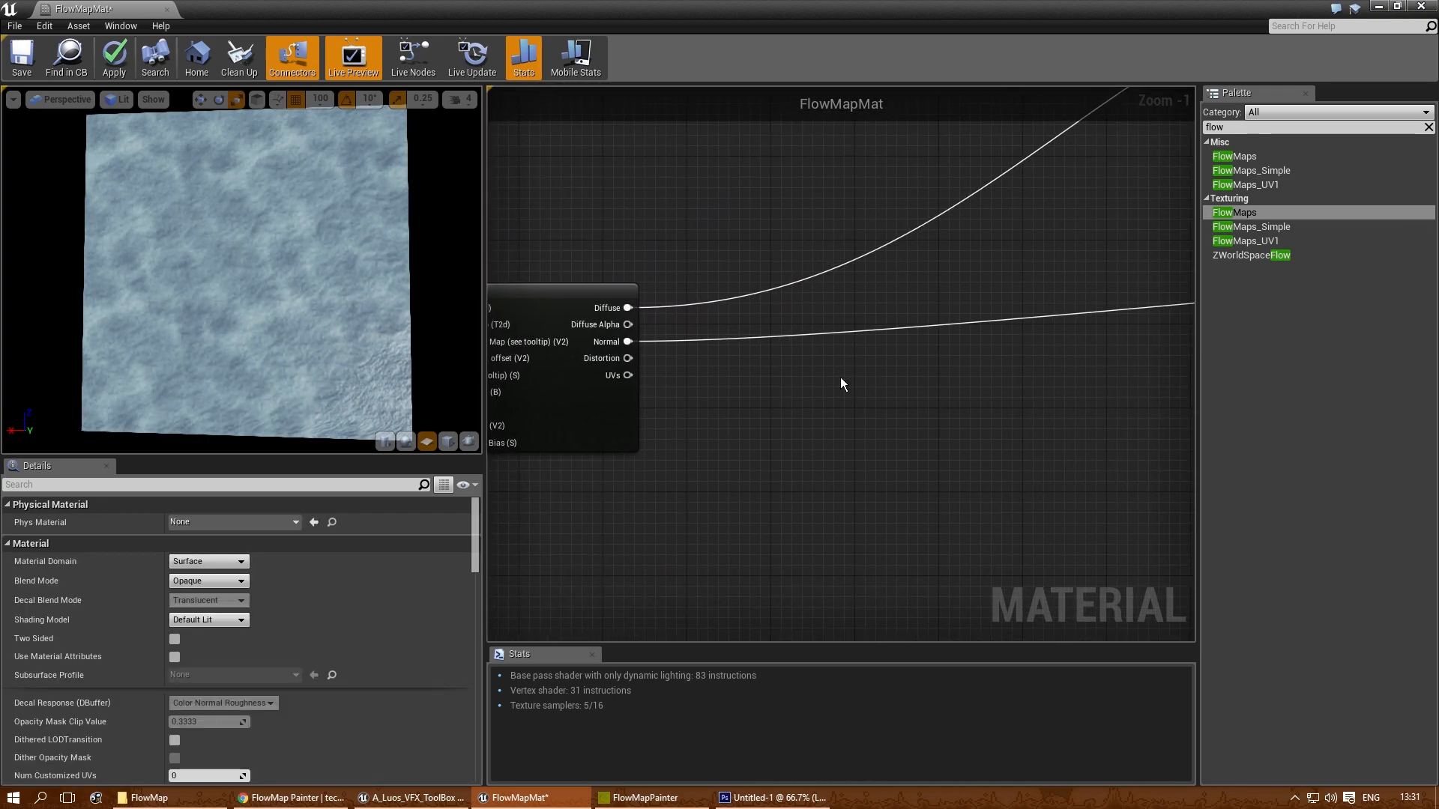
pyautogui.moveTo(720, 382); pyautogui.dragTo(754, 380, button='right')
pyautogui.rightClick(752, 380)
pyautogui.write('comp')
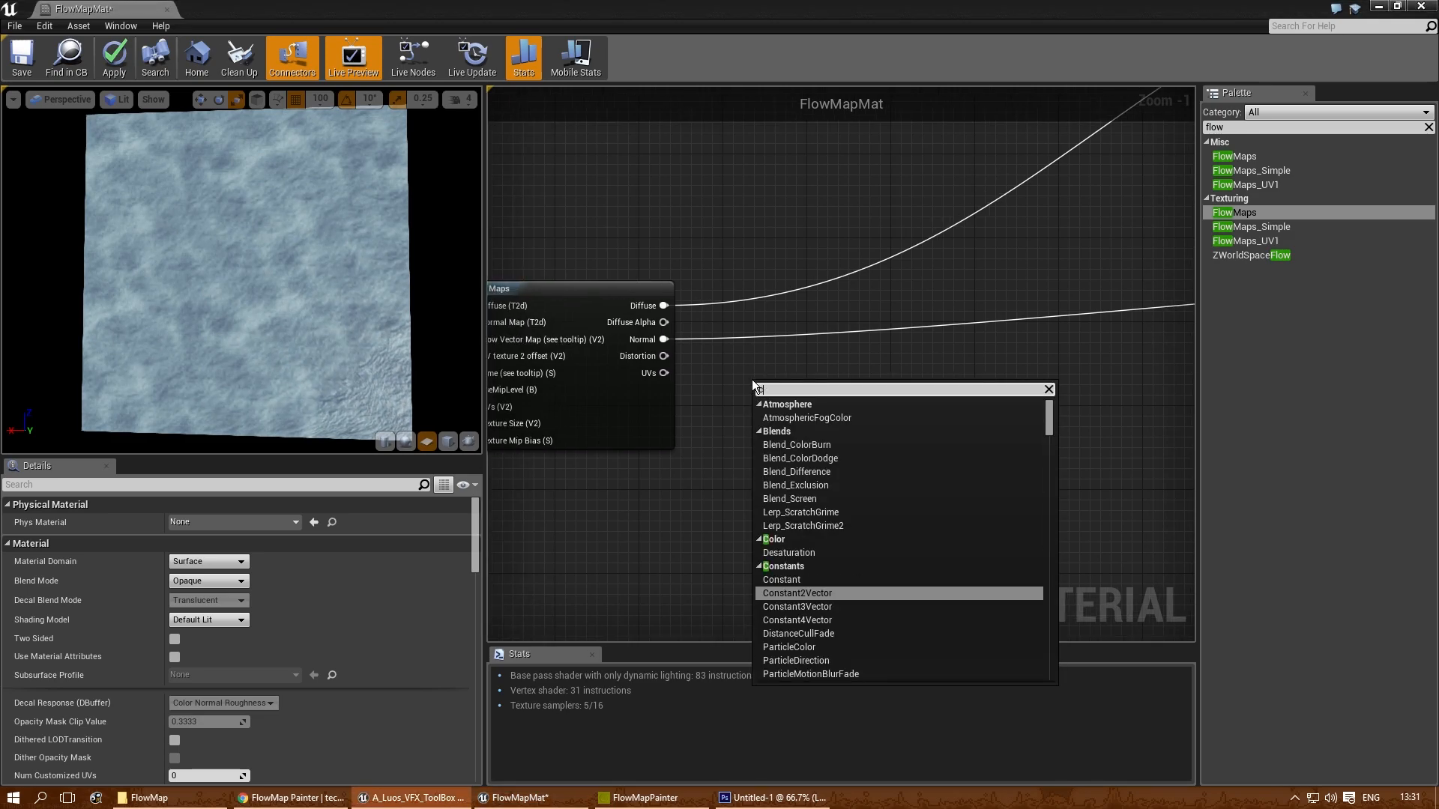
pyautogui.press('Down')
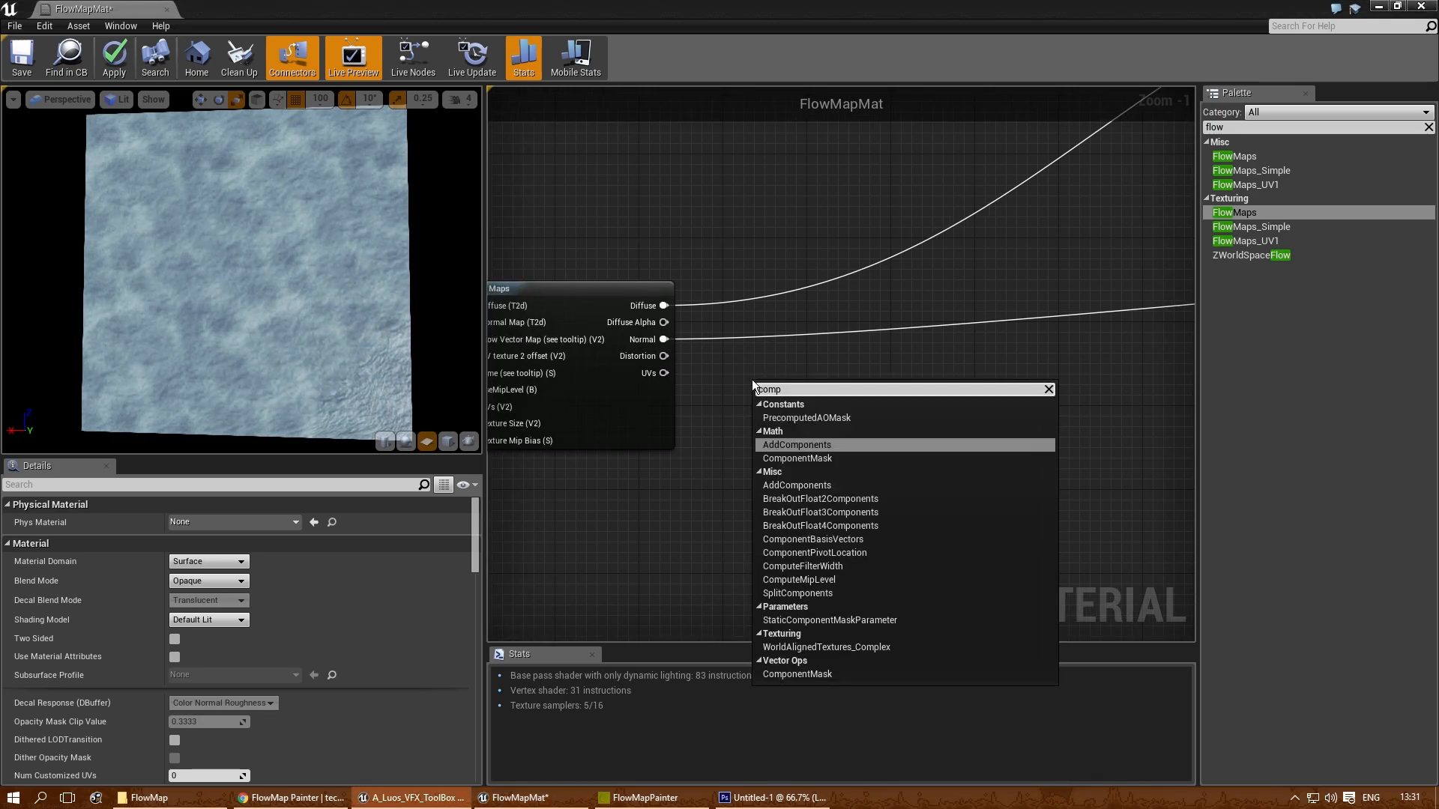
pyautogui.press('Down')
pyautogui.press('Return')
# - Restrict the Component Mask to the A channel only and connect the FlowMaps Distortion output to it
pyautogui.click(173, 522)
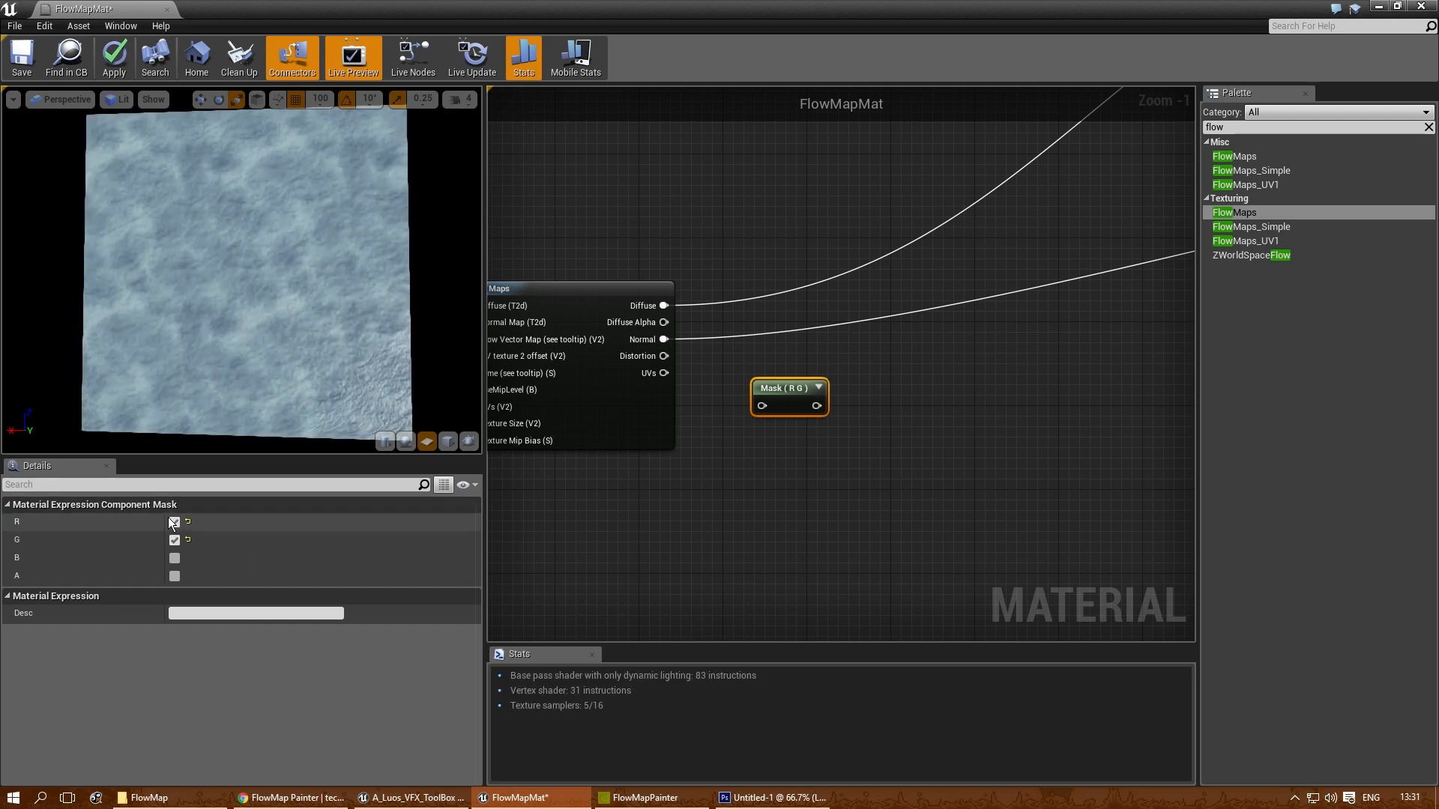
pyautogui.click(174, 539)
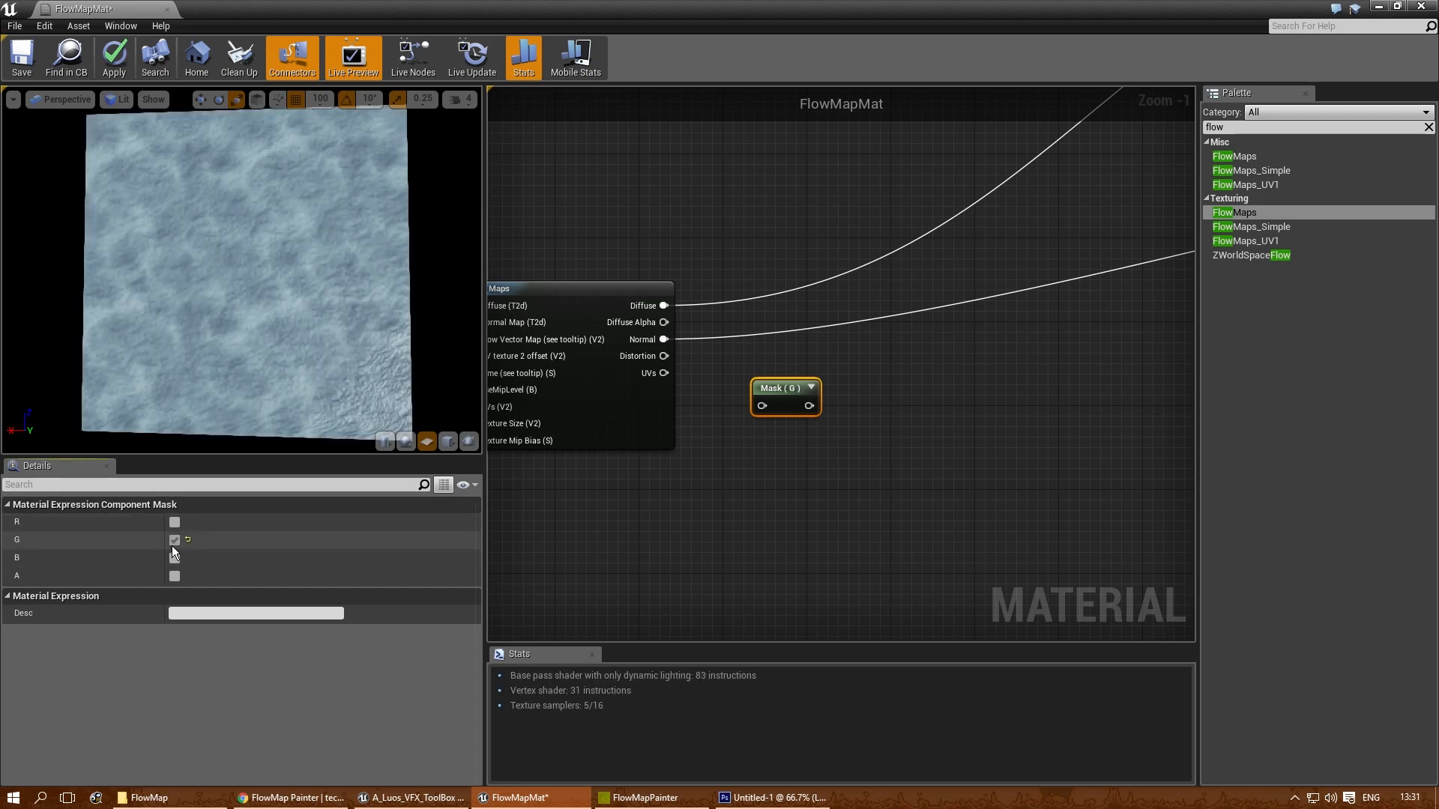
pyautogui.click(754, 457)
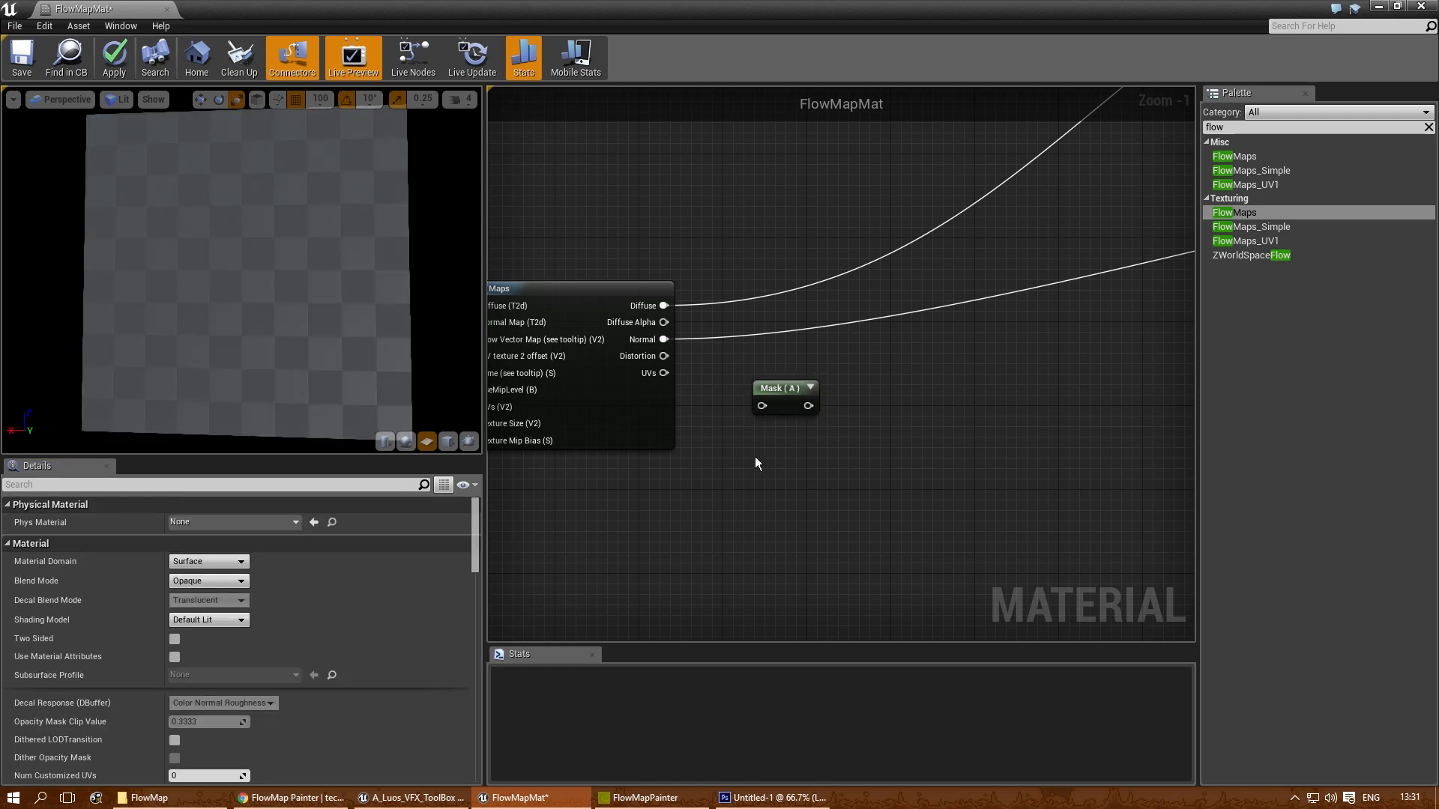
pyautogui.scroll(1, 754, 457)
pyautogui.moveTo(645, 342); pyautogui.dragTo(773, 361)
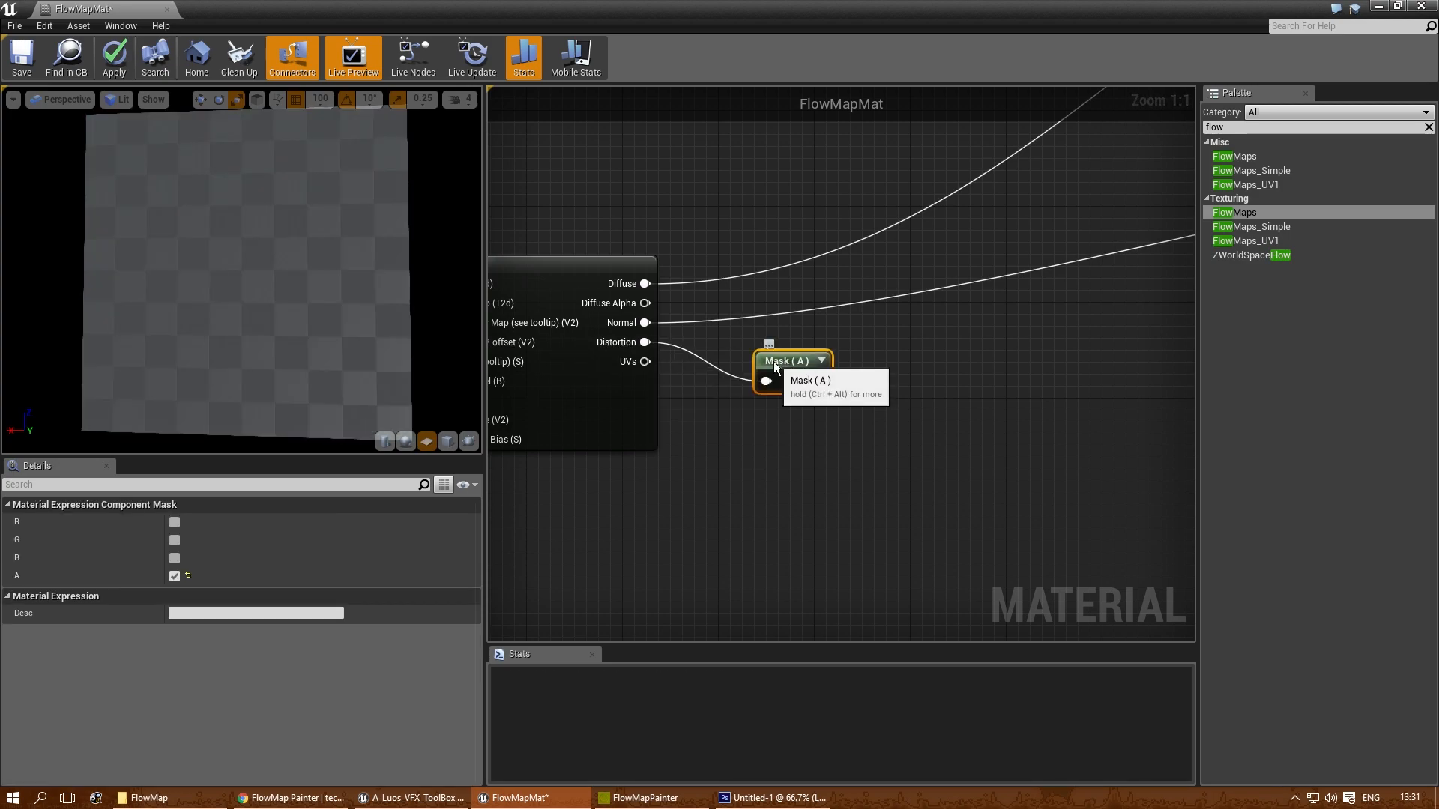
pyautogui.click(945, 378)
pyautogui.moveTo(862, 383); pyautogui.dragTo(775, 423, button='right')
pyautogui.rightClick(708, 396)
pyautogui.click(720, 407)
pyautogui.hotkey('ctrl', 'z')
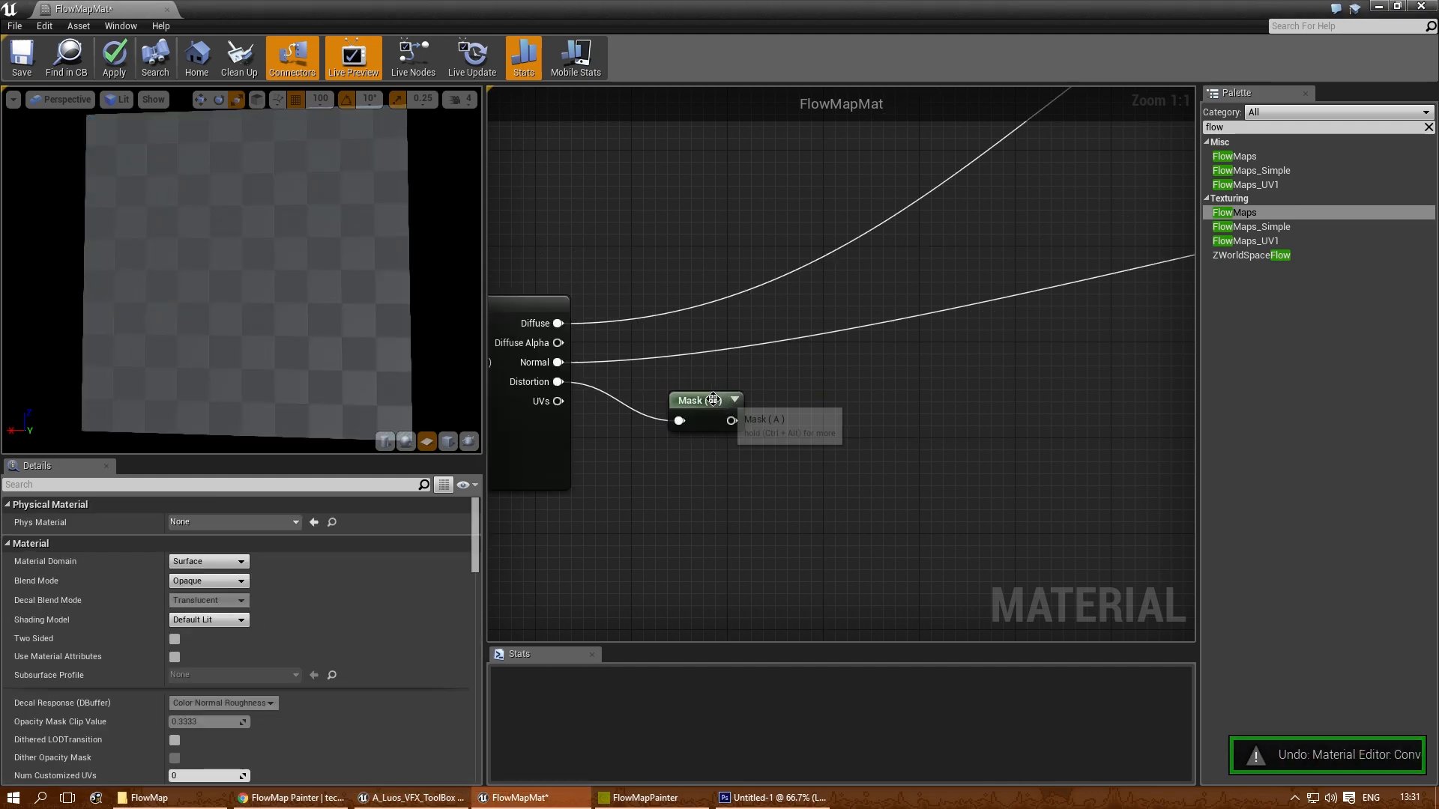
# - Preview the output of the Mask (A) node on the preview plane
pyautogui.rightClick(707, 402)
pyautogui.click(736, 428)
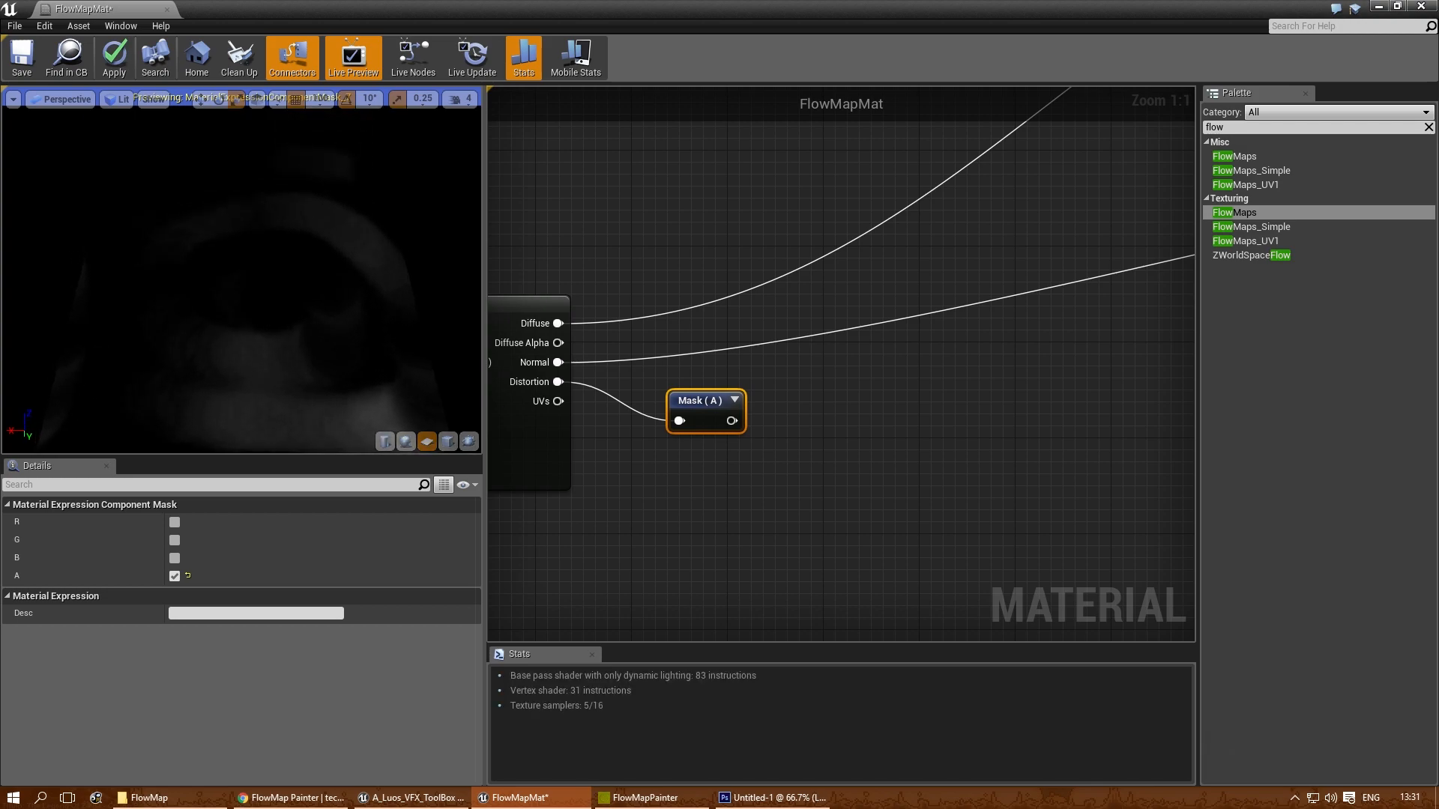
pyautogui.moveTo(288, 380); pyautogui.dragTo(308, 370)
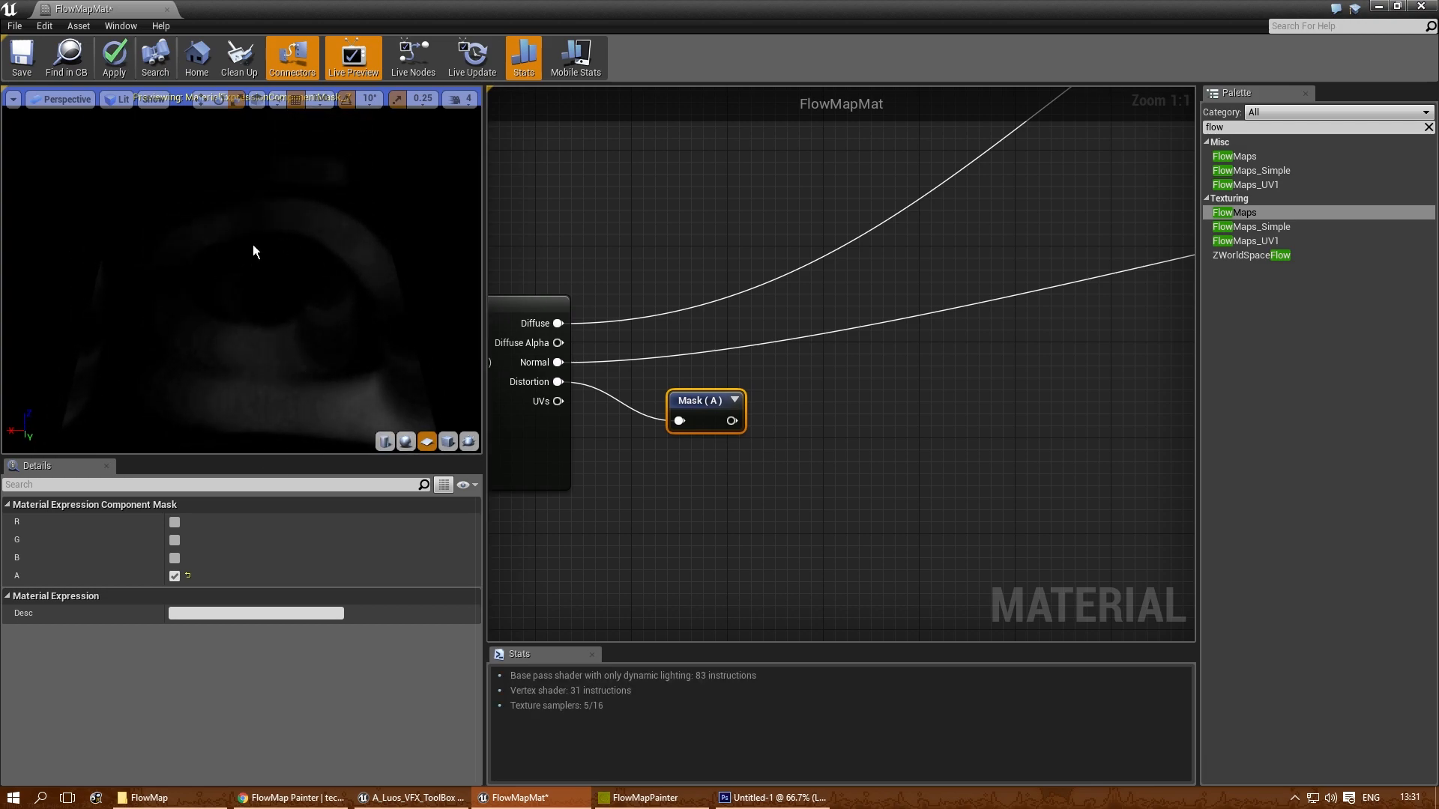
# - Add a Multiply node after Mask (A) and connect the mask output to its A input
pyautogui.moveTo(765, 438); pyautogui.dragTo(812, 401, button='right')
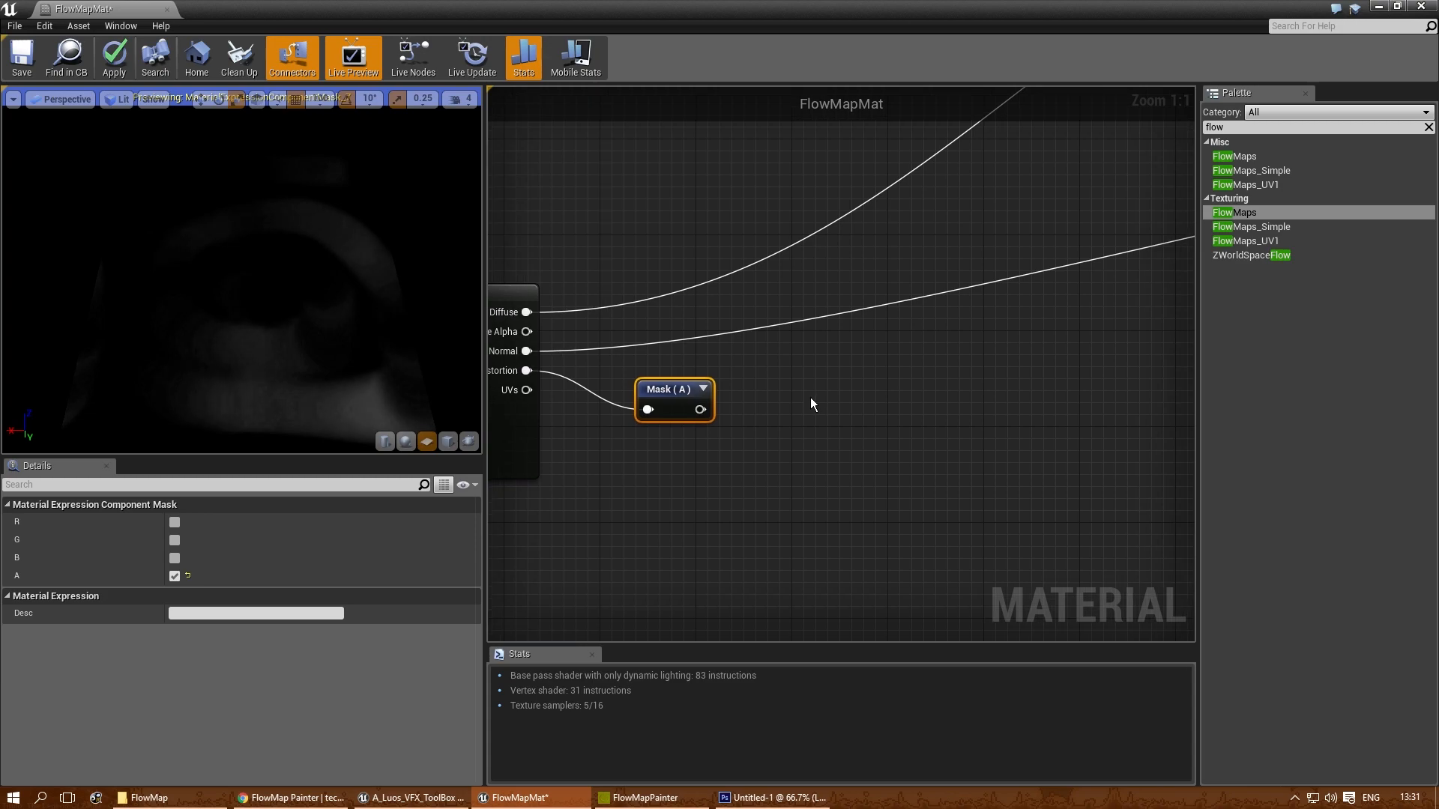
pyautogui.press('m')
pyautogui.click(791, 394)
pyautogui.moveTo(807, 410); pyautogui.dragTo(795, 397)
pyautogui.moveTo(699, 433); pyautogui.dragTo(823, 391)
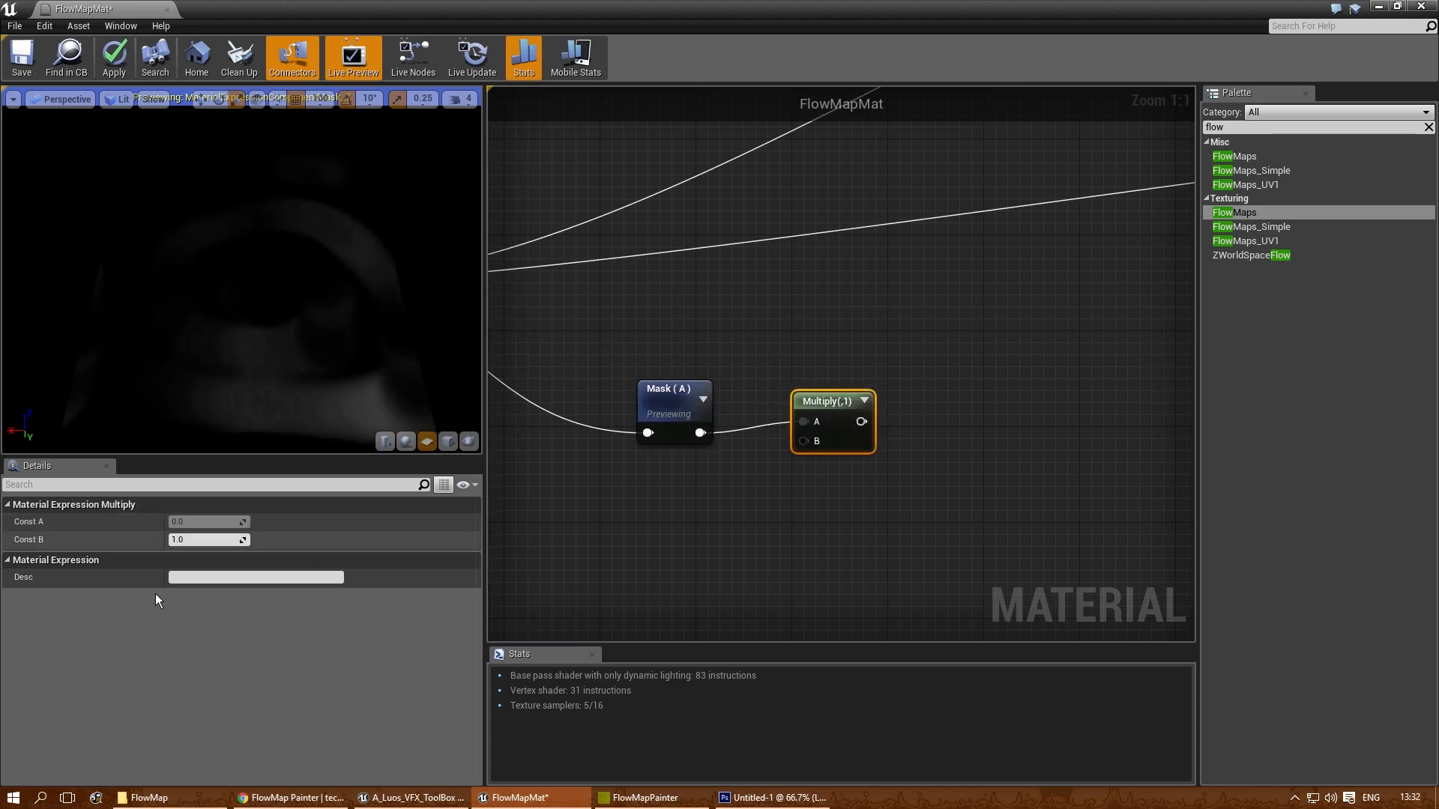
# - Try 50, 100 and 40 as the Multiply node's B constant, leaving it at 40
pyautogui.click(200, 539)
pyautogui.write('50')
pyautogui.press('Return')
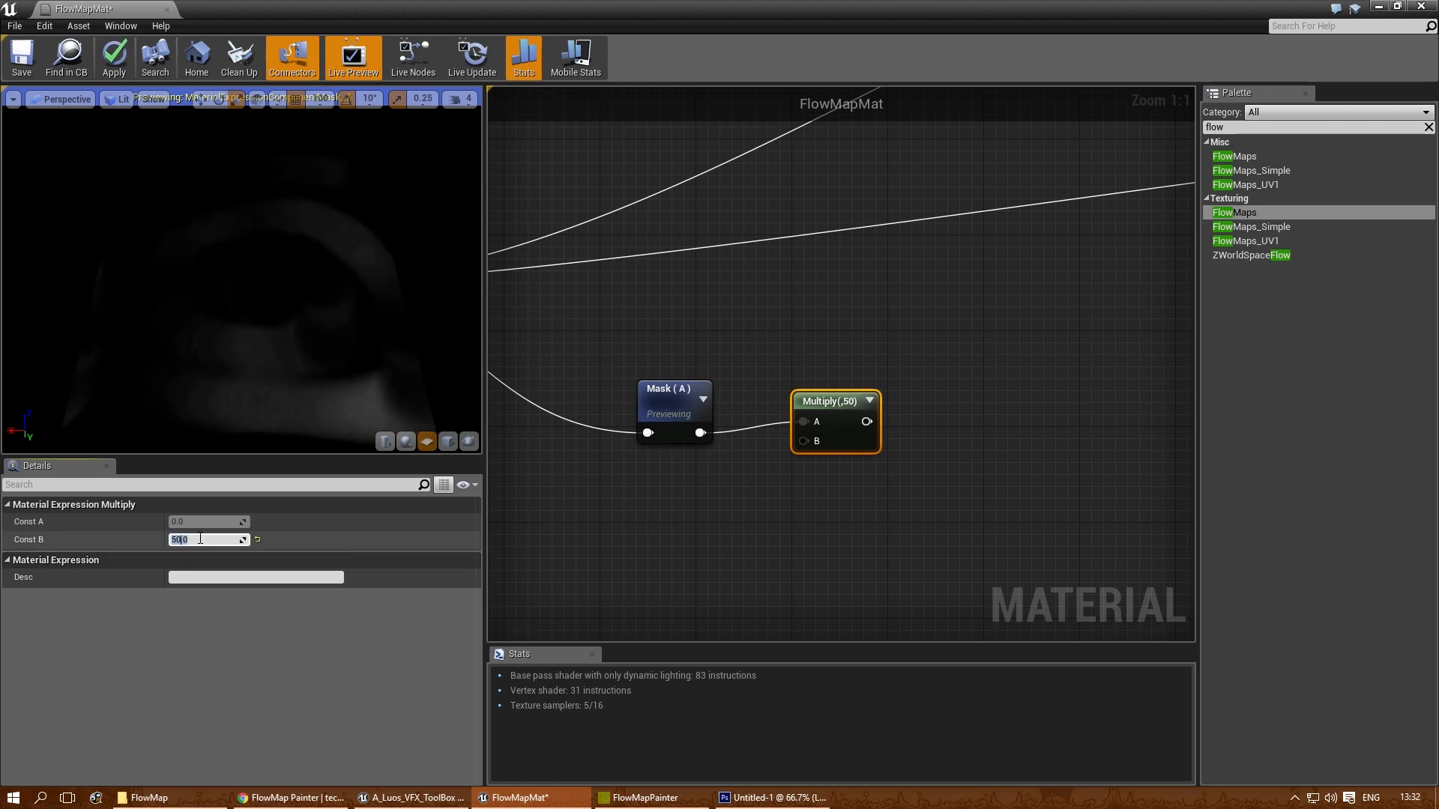
pyautogui.write('100')
pyautogui.press('Return')
pyautogui.write('40')
pyautogui.press('Return')
pyautogui.write('50')
pyautogui.press('Return')
pyautogui.write('100')
pyautogui.press('Return')
pyautogui.write('40')
pyautogui.press('Return')
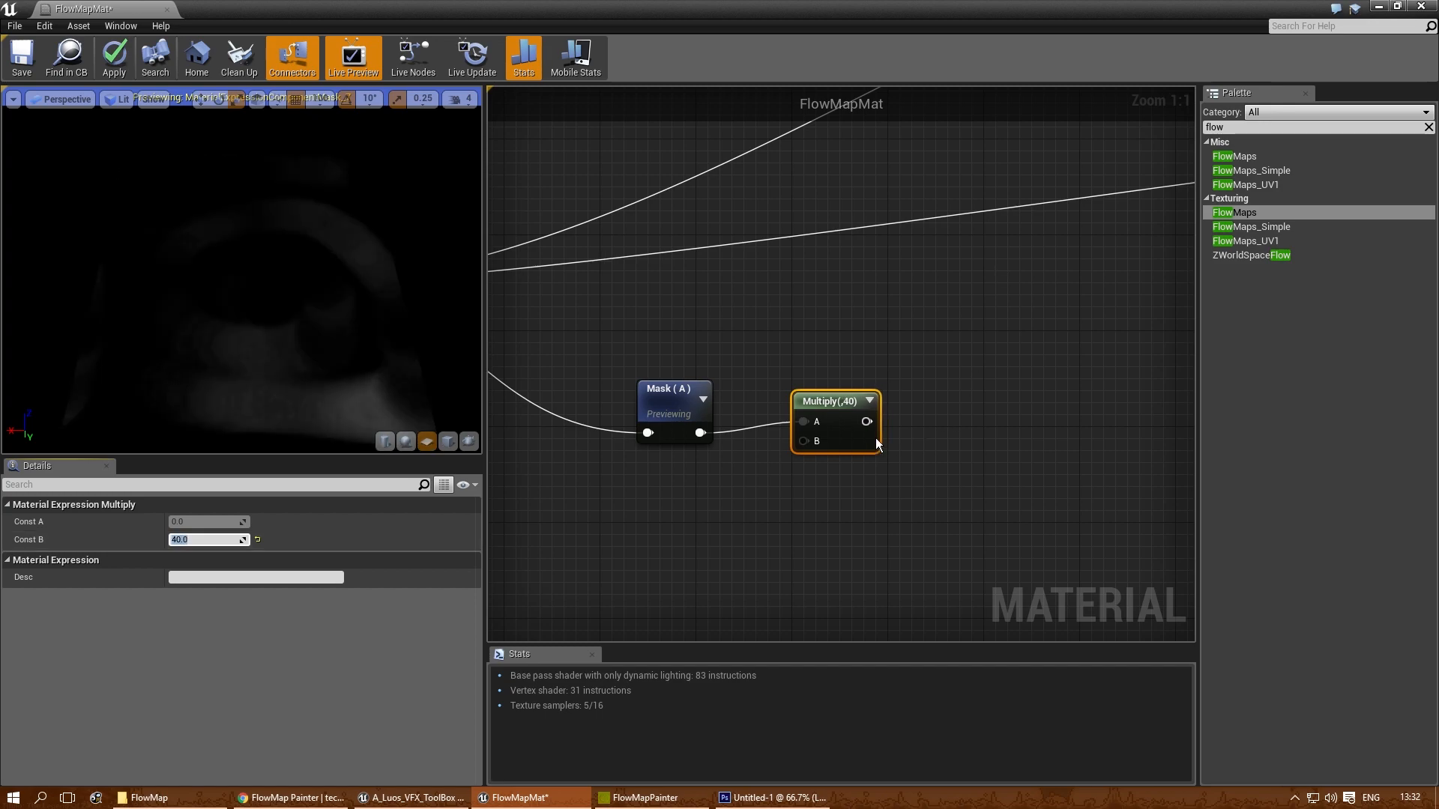
# - Preview the Multiply node and tune its B constant through 100 and 10 to a final 20
pyautogui.rightClick(820, 404)
pyautogui.click(844, 414)
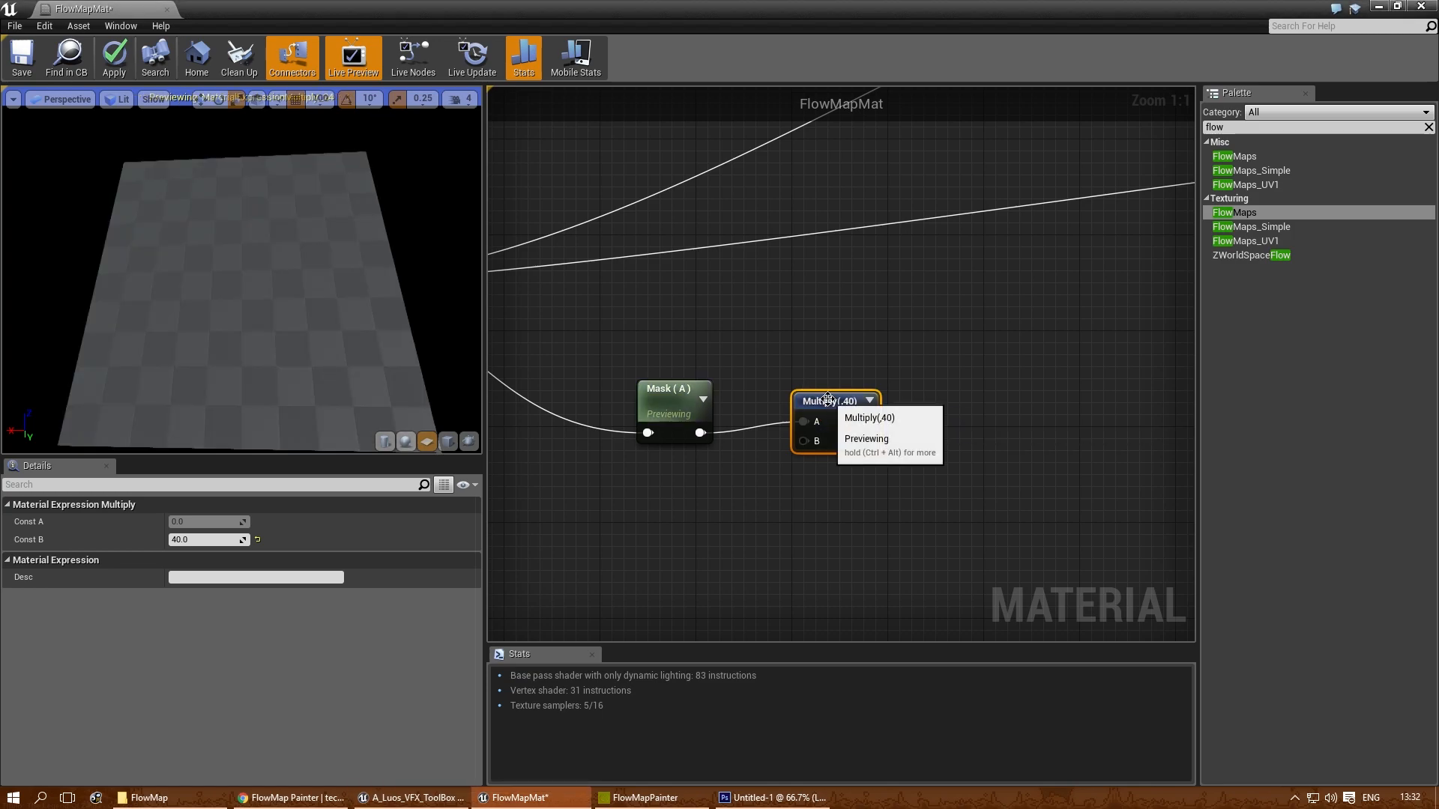
pyautogui.click(201, 545)
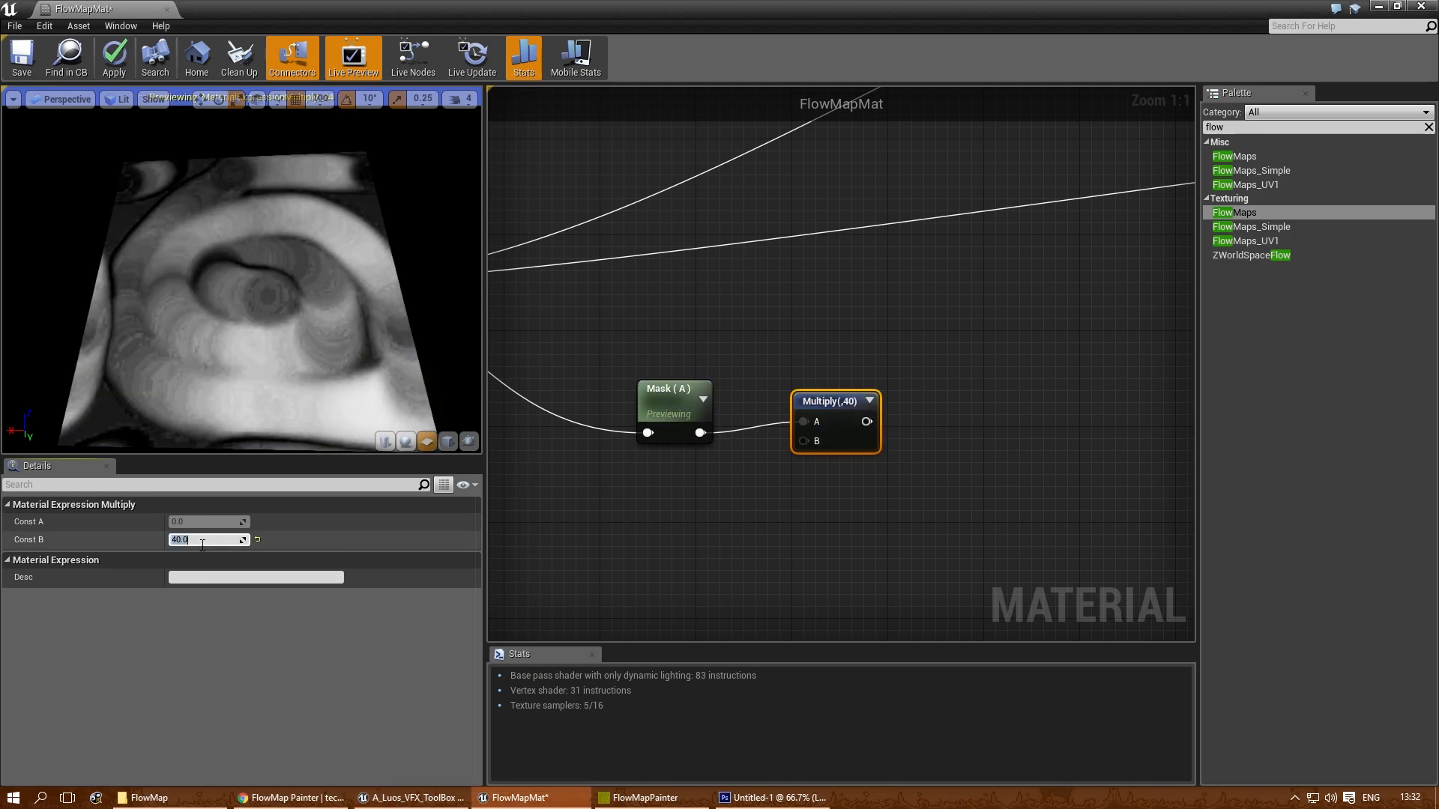
pyautogui.write('100')
pyautogui.press('Return')
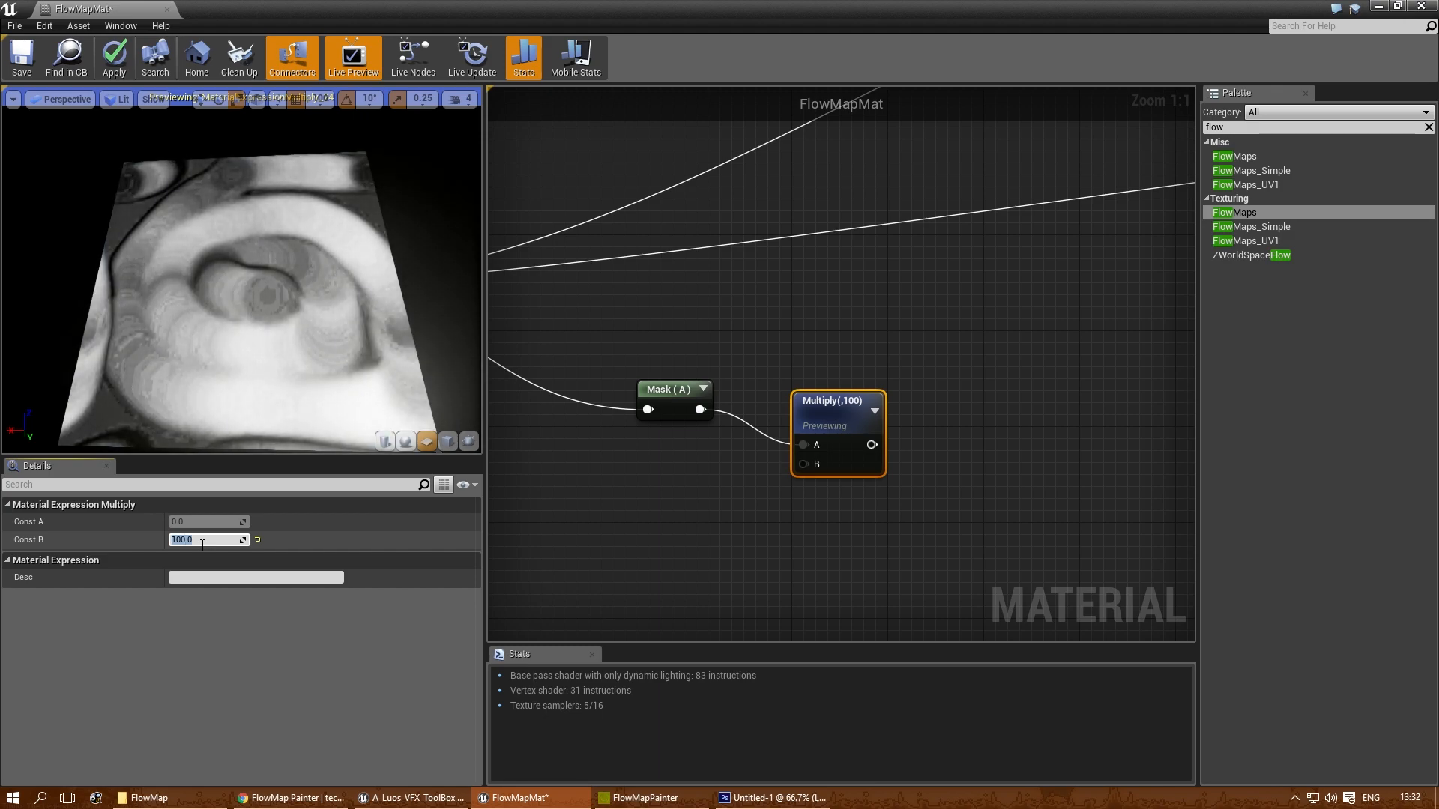
pyautogui.press('Return')
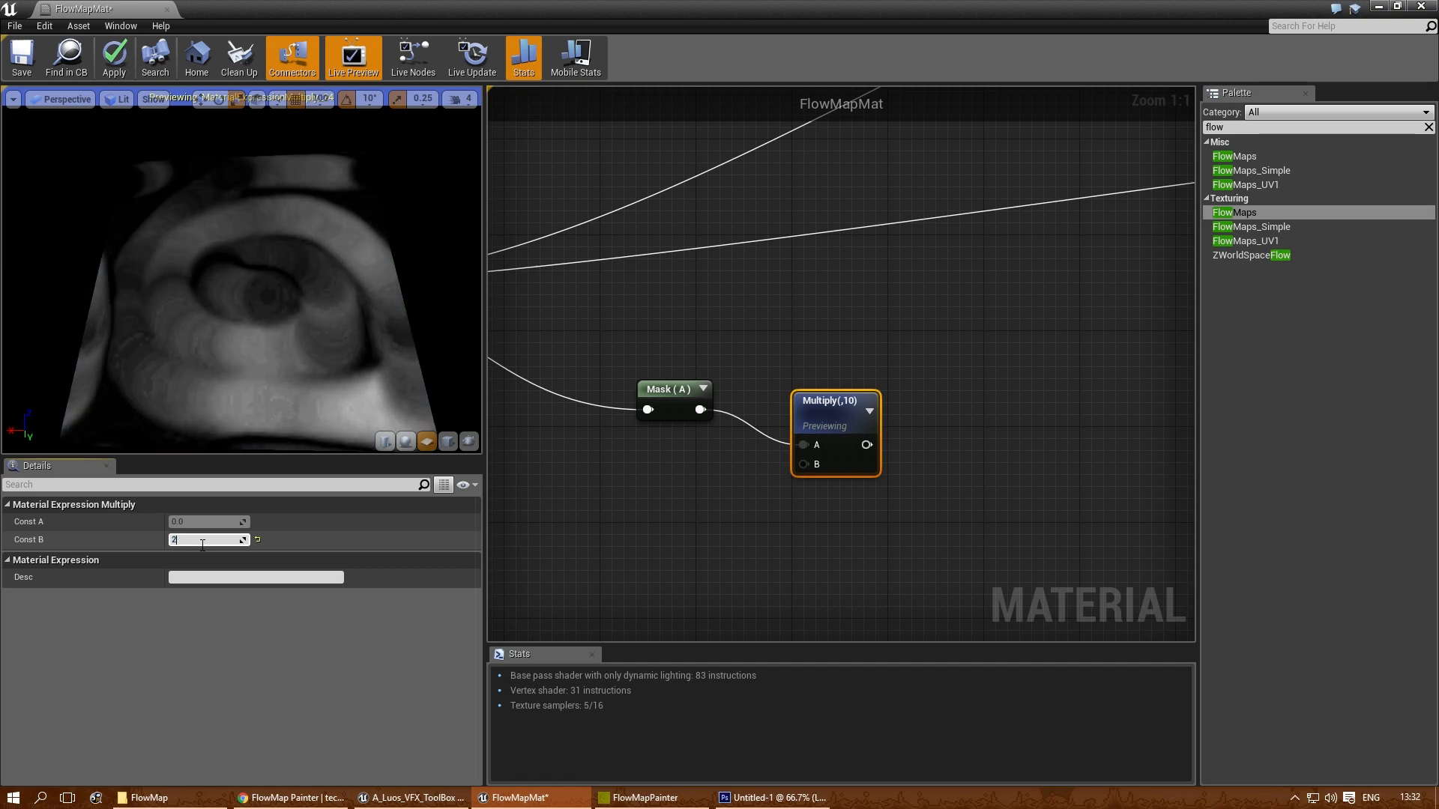
pyautogui.write('20')
pyautogui.press('Return')
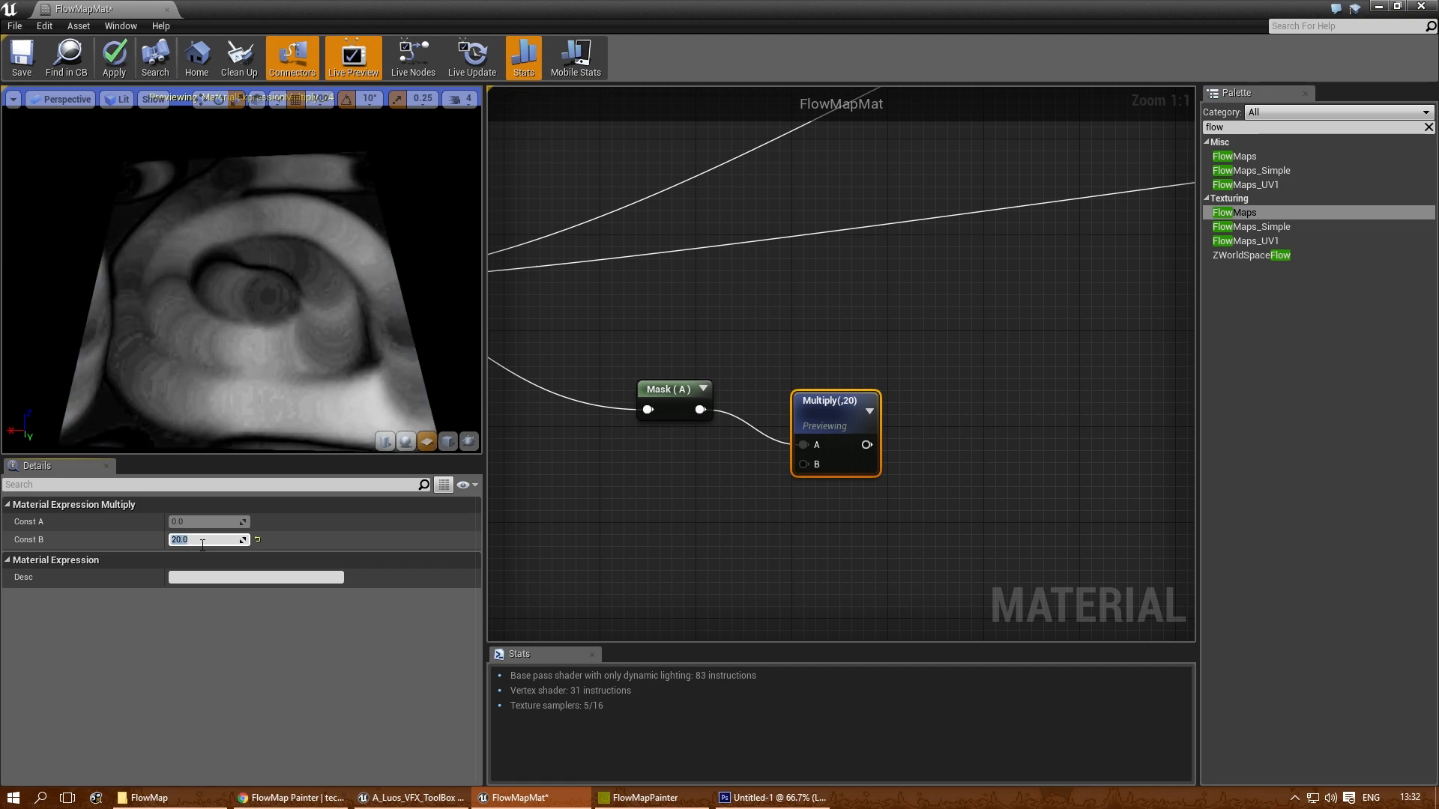
# - Align the Multiply node with the mask, feed its output into the A input of a new Add node, and preview the Add node
pyautogui.moveTo(859, 493); pyautogui.dragTo(660, 478, button='right')
pyautogui.moveTo(625, 384); pyautogui.dragTo(602, 349)
pyautogui.moveTo(731, 381); pyautogui.dragTo(755, 375, button='right')
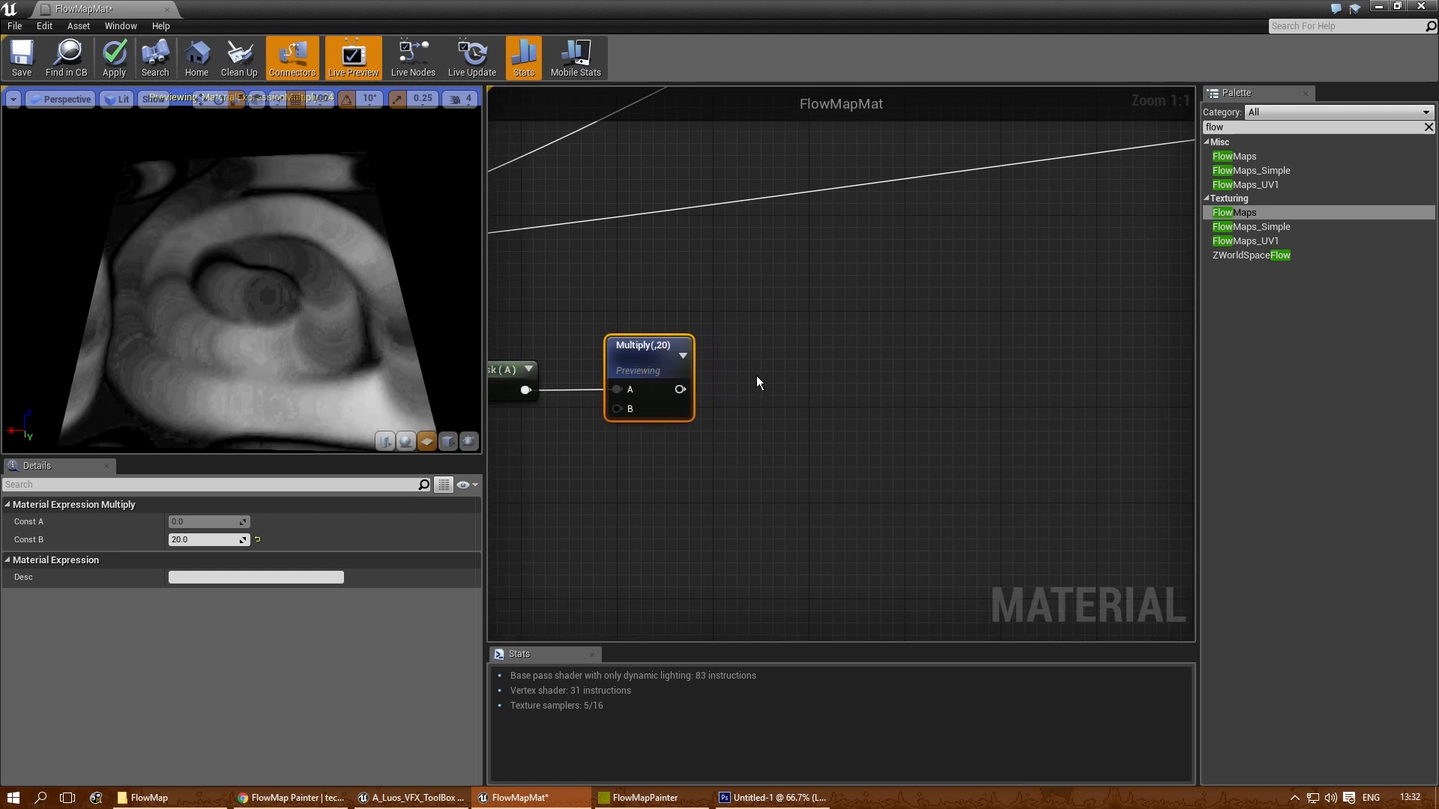
pyautogui.click(757, 375)
pyautogui.moveTo(680, 389); pyautogui.dragTo(781, 375)
pyautogui.rightClick(781, 375)
pyautogui.click(793, 380)
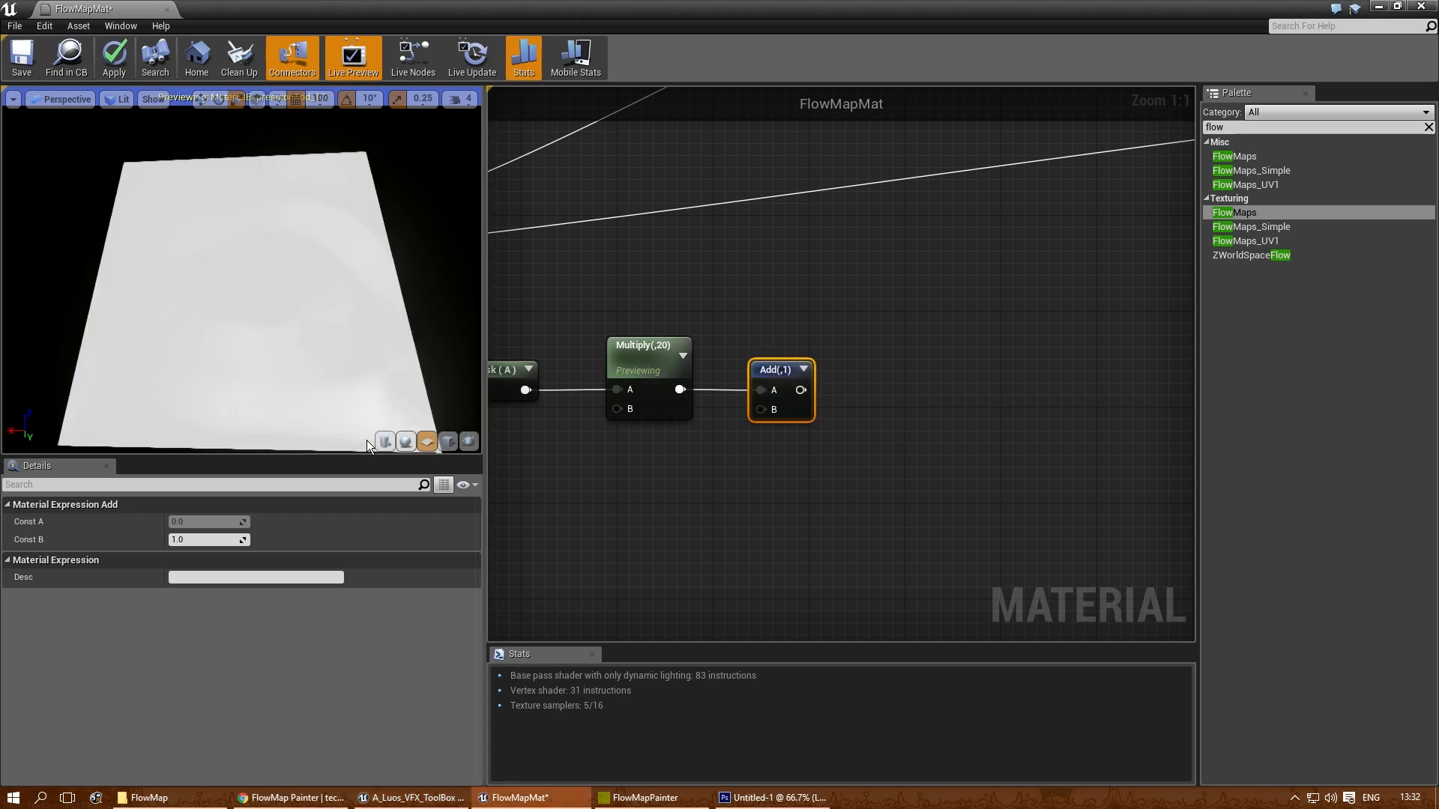
# - Tune the Add node's B constant through 0 and 0.1 to a final 0.075
pyautogui.click(211, 540)
pyautogui.write('0')
pyautogui.press('Return')
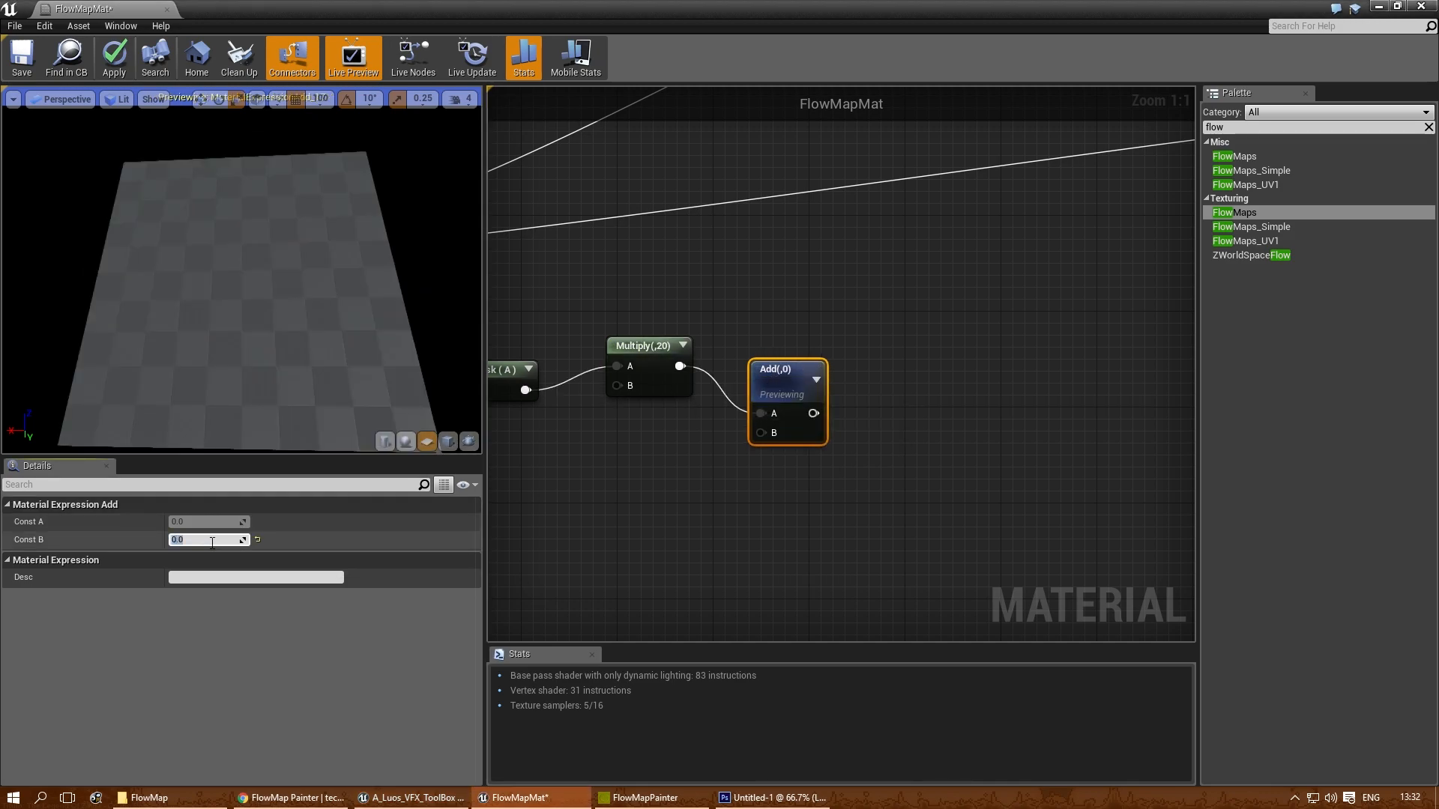
pyautogui.write('0.1')
pyautogui.press('Return')
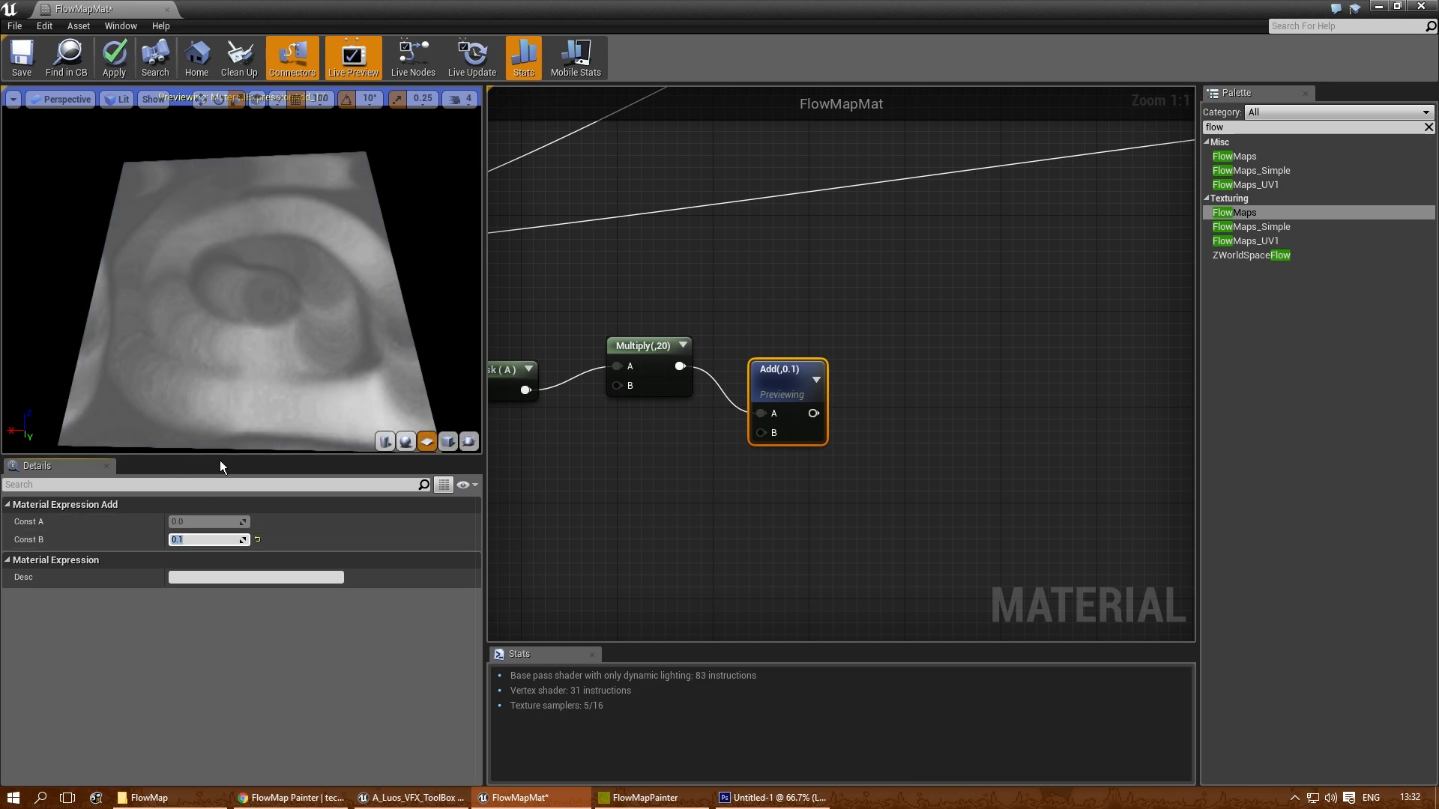
pyautogui.moveTo(338, 226); pyautogui.dragTo(268, 177)
pyautogui.click(198, 539)
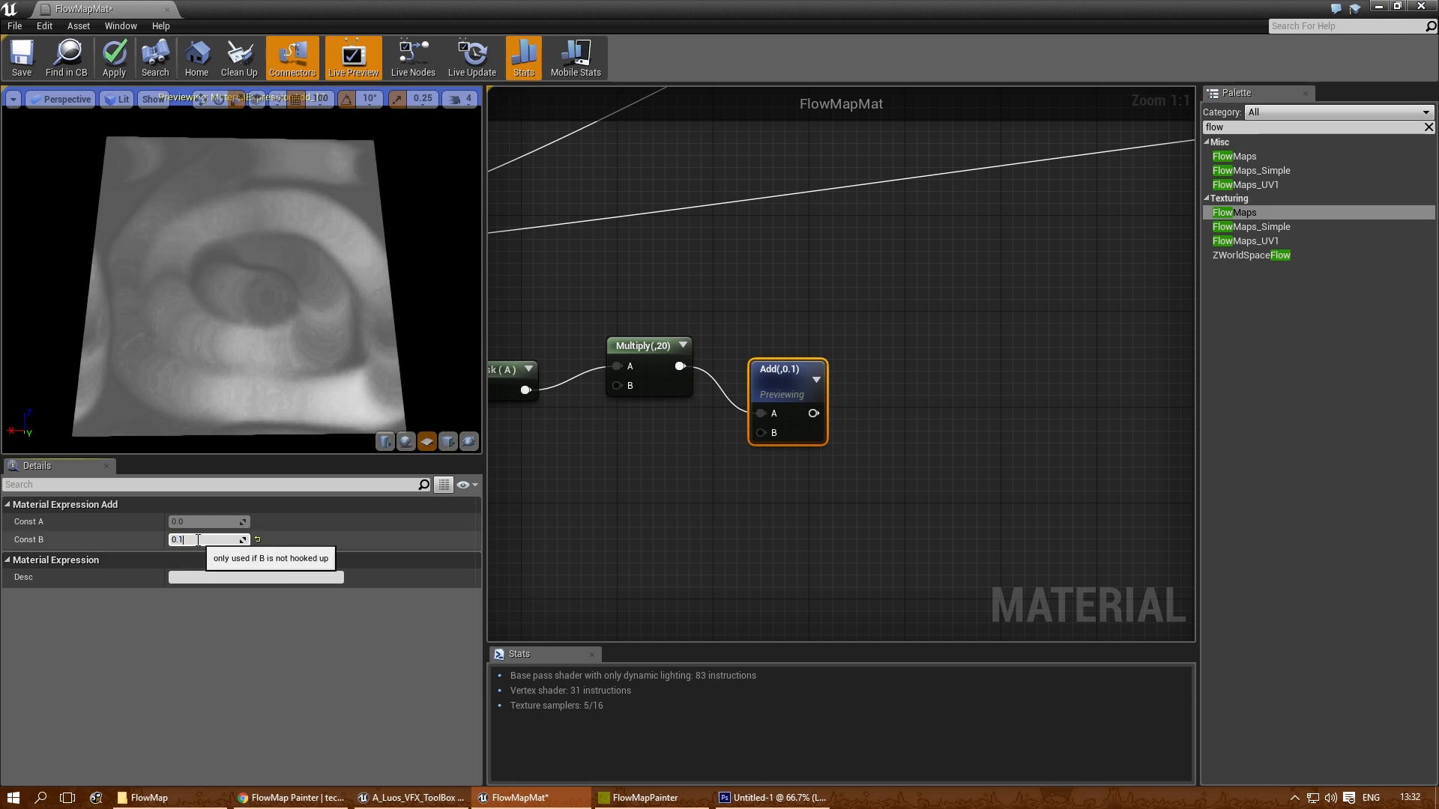
pyautogui.write('0.075')
pyautogui.press('Return')
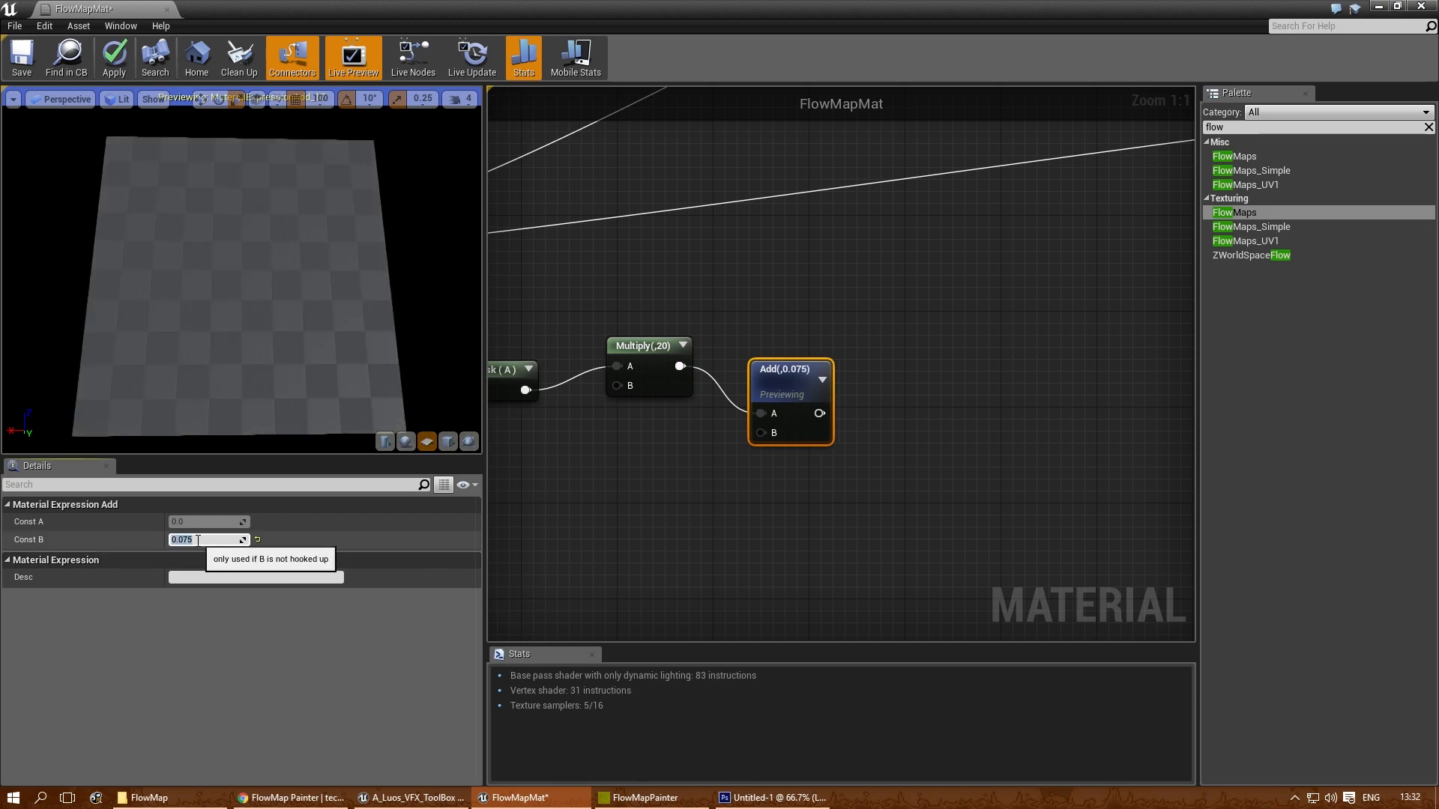
pyautogui.moveTo(196, 326); pyautogui.dragTo(420, 250)
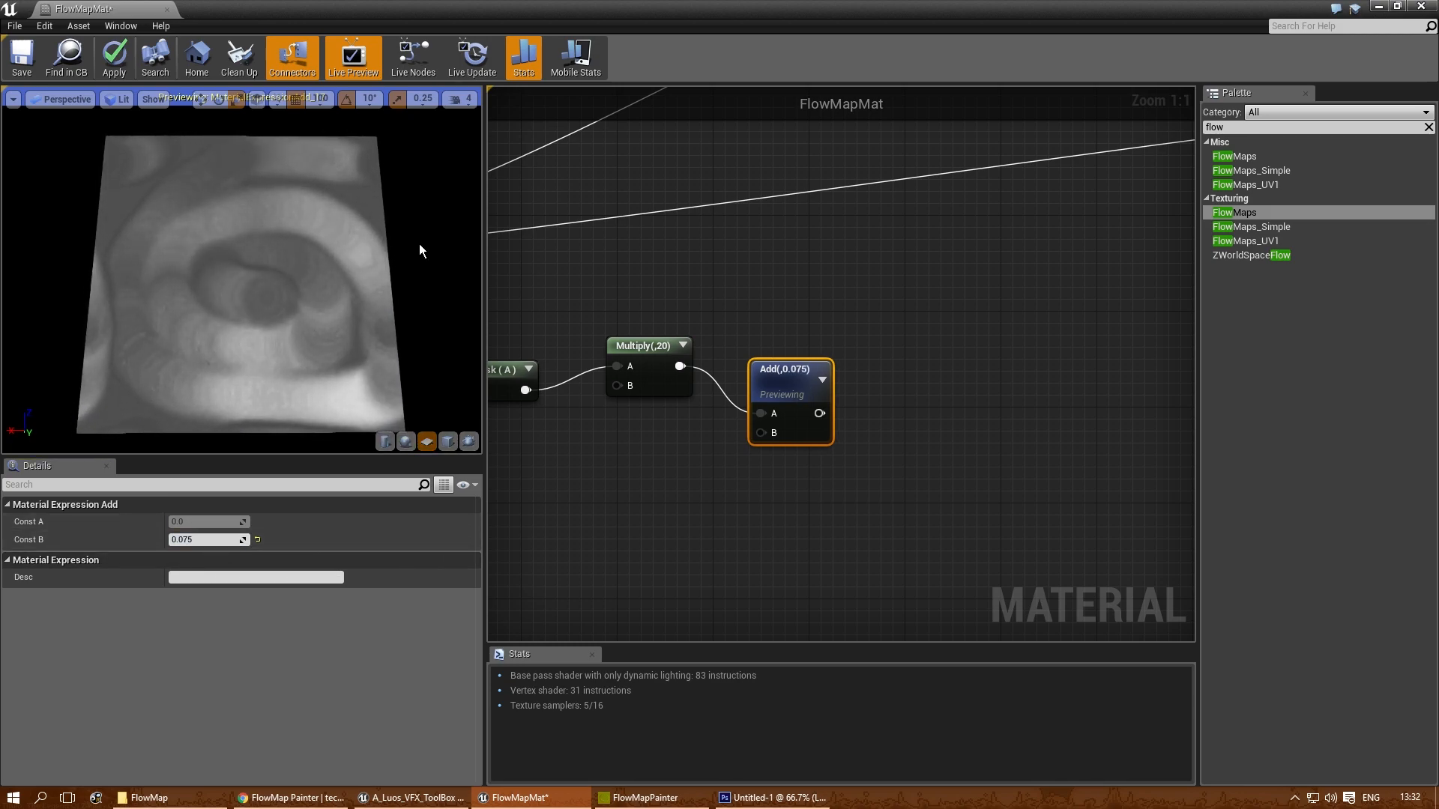
# - Move the Add node level with the Multiply output so their connection runs straight
pyautogui.moveTo(999, 341); pyautogui.dragTo(842, 350, button='right')
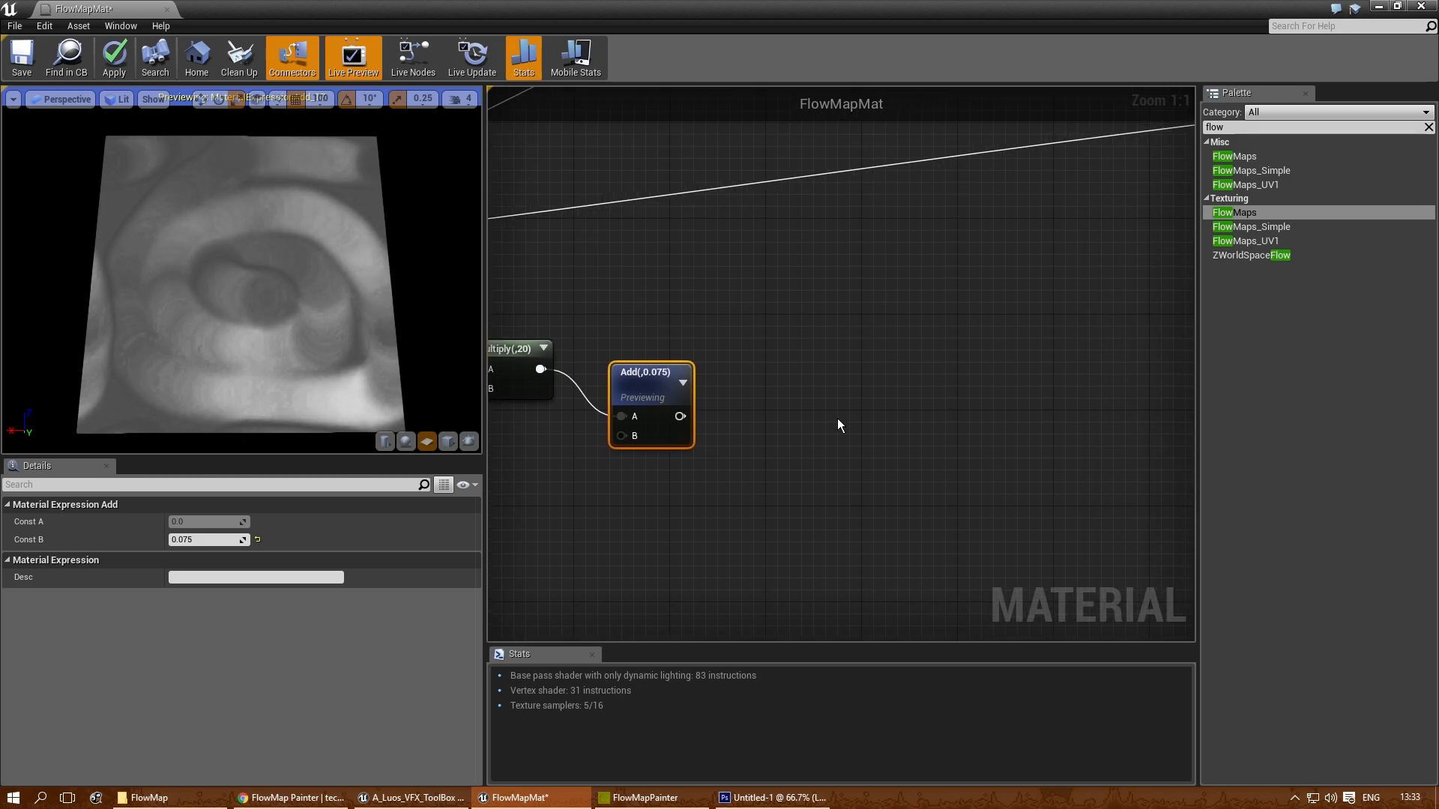
pyautogui.moveTo(659, 380); pyautogui.dragTo(647, 332)
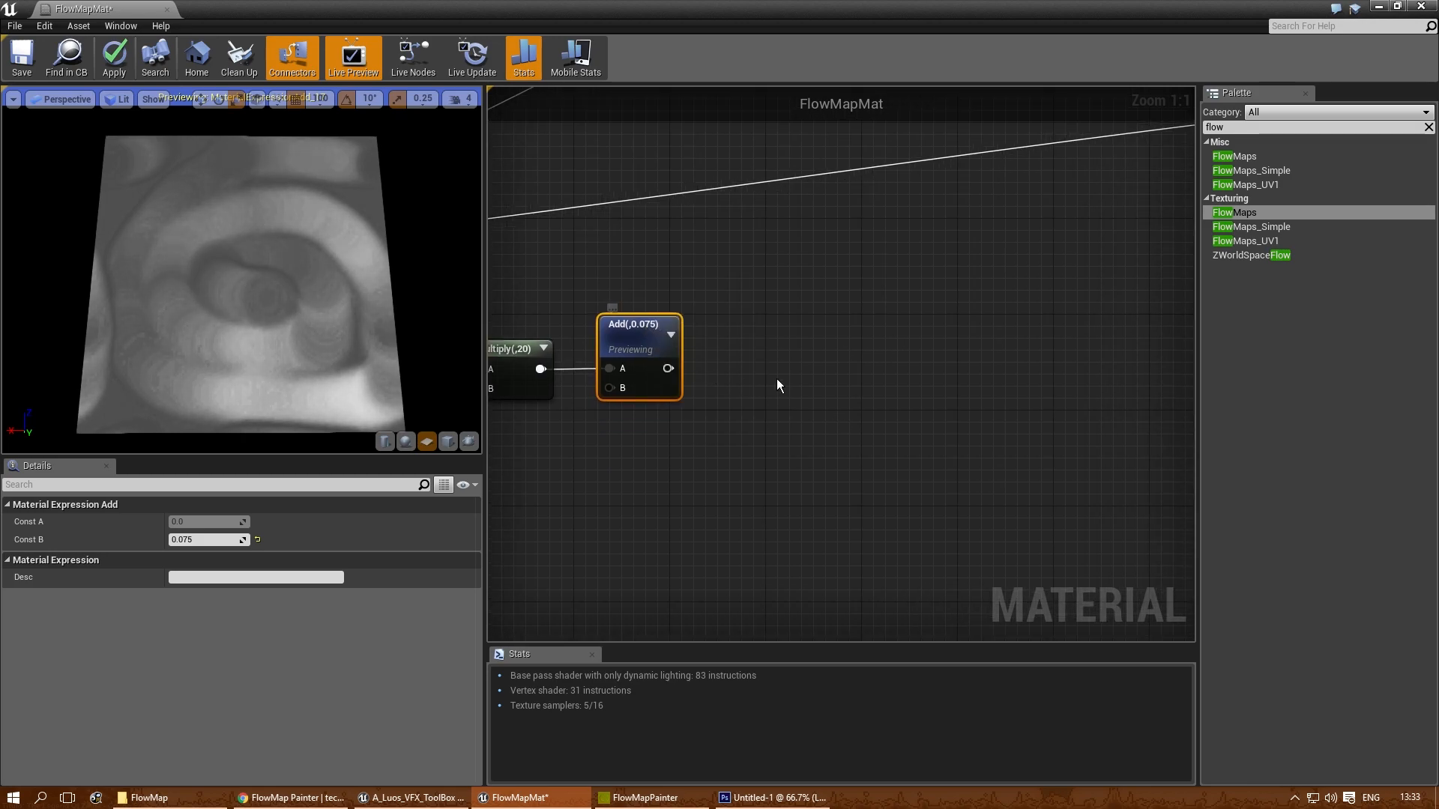
pyautogui.rightClick(754, 339)
pyautogui.click(733, 338)
pyautogui.moveTo(744, 340); pyautogui.dragTo(784, 352, button='right')
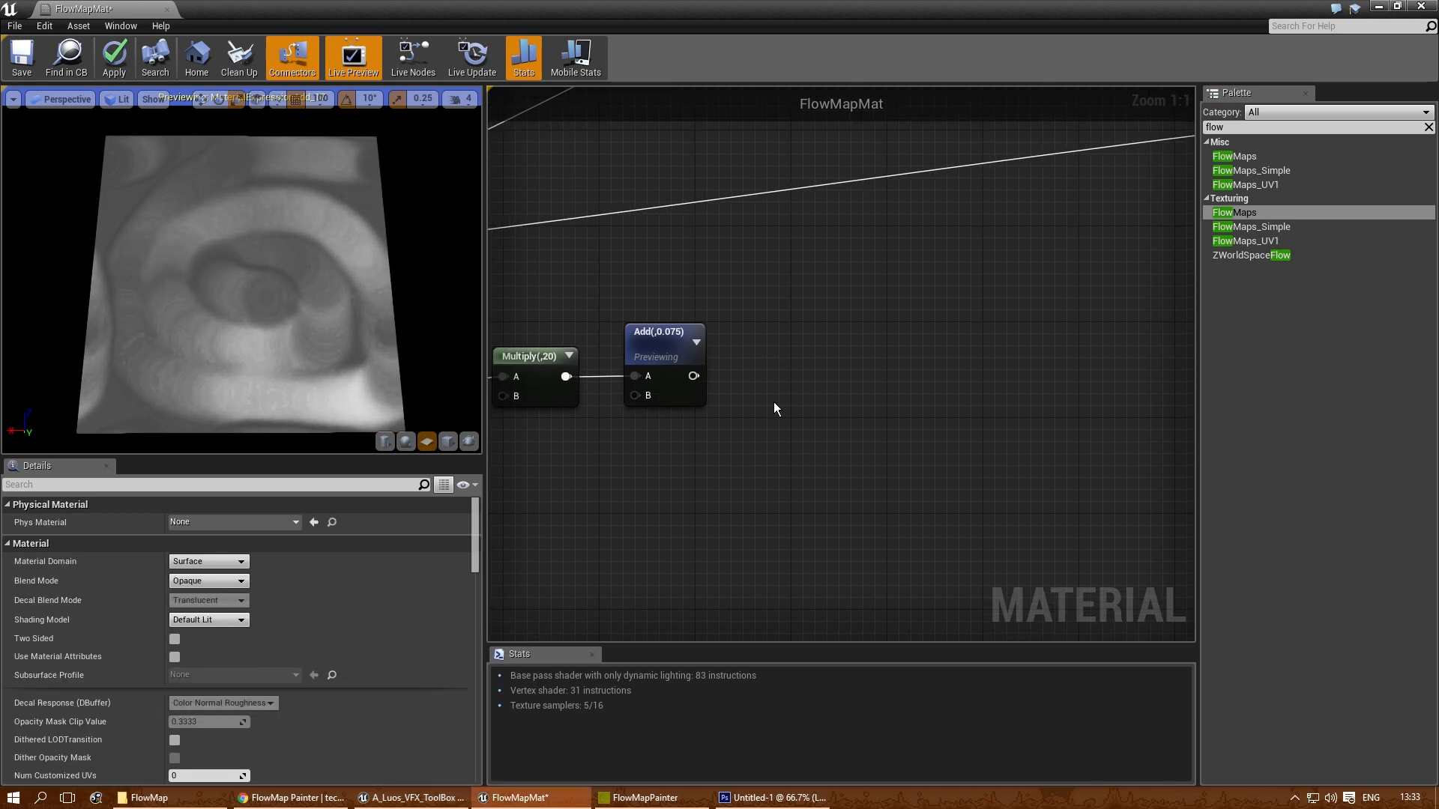
# - Add a Clamp node beside the Add node and connect the Add output to its main input
pyautogui.moveTo(790, 386); pyautogui.dragTo(823, 382, button='right')
pyautogui.moveTo(273, 316); pyautogui.dragTo(386, 324)
pyautogui.moveTo(261, 394)
pyautogui.mouseDown()
pyautogui.moveTo(217, 395)
pyautogui.moveTo(289, 396)
pyautogui.moveTo(267, 395)
pyautogui.mouseUp()
pyautogui.moveTo(854, 376); pyautogui.dragTo(802, 373, button='right')
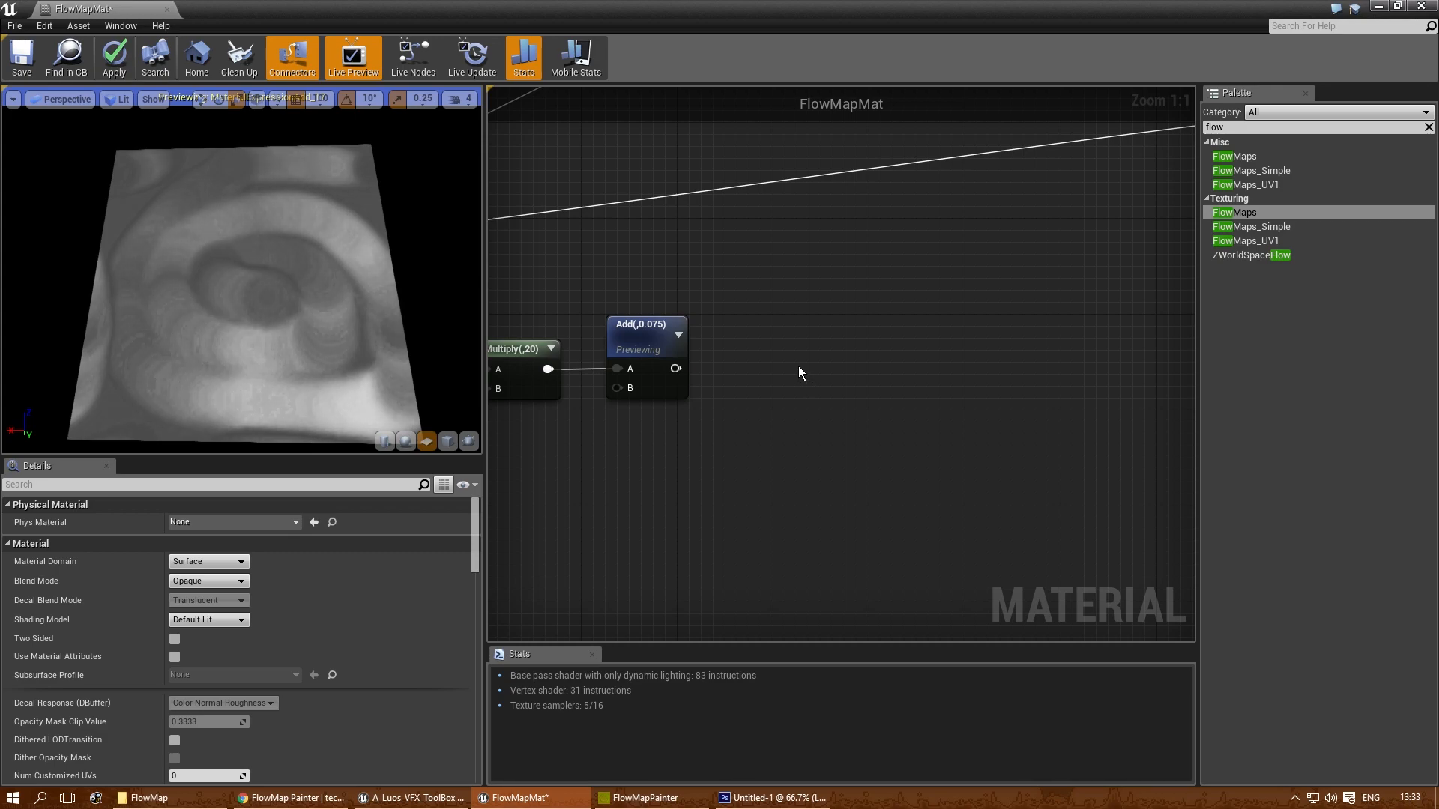
pyautogui.rightClick(798, 365)
pyautogui.write('clamp')
pyautogui.press('Return')
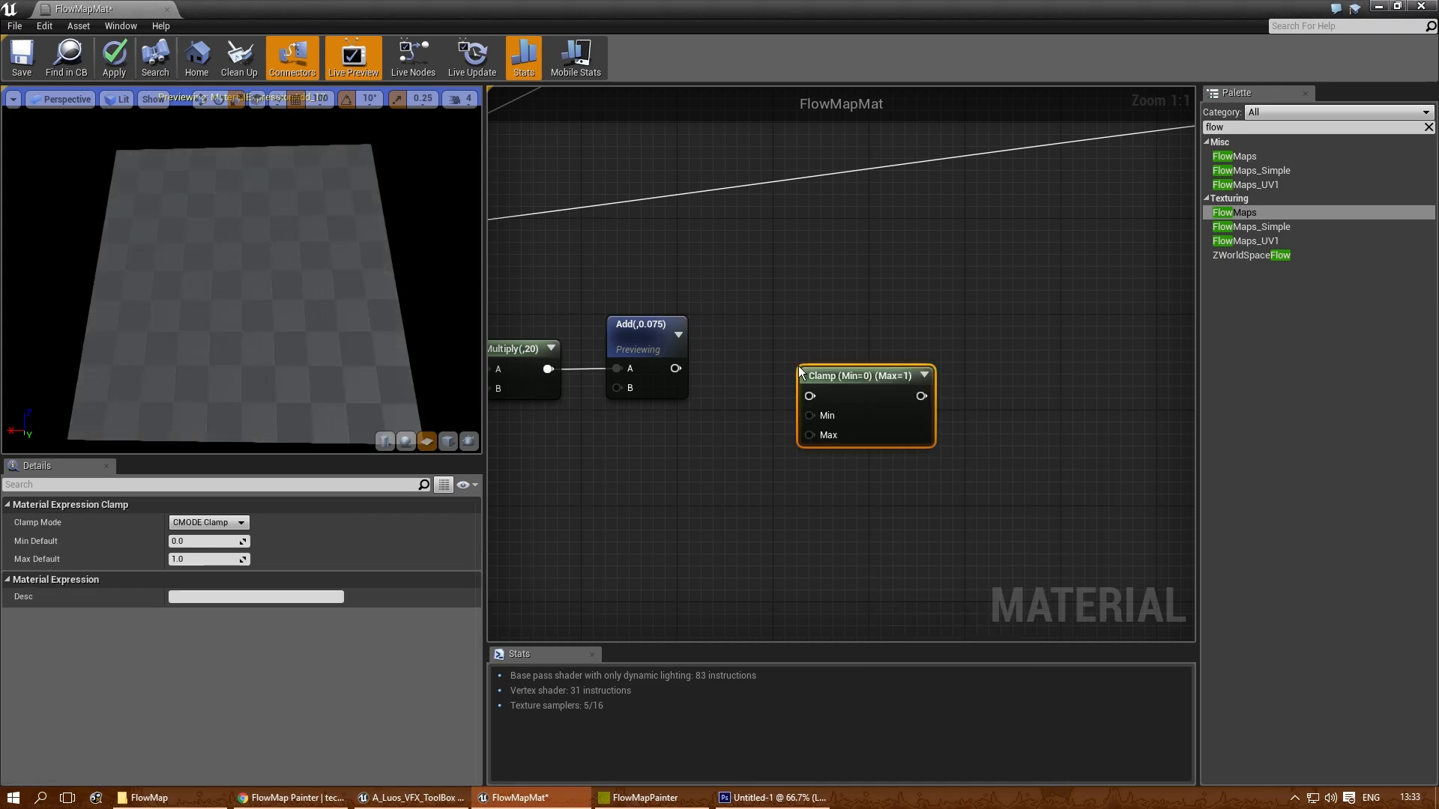
pyautogui.moveTo(846, 367); pyautogui.dragTo(810, 330)
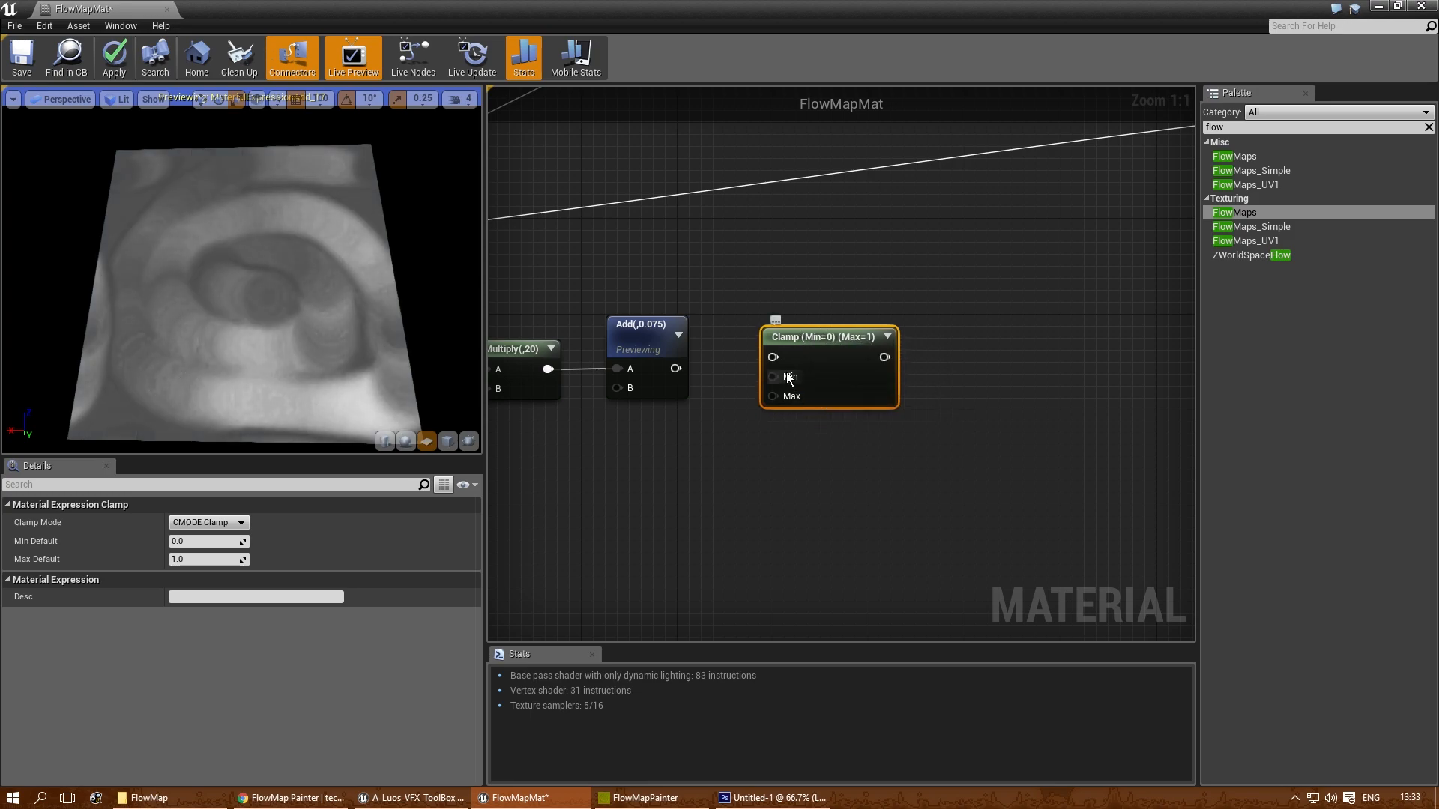
pyautogui.moveTo(675, 368); pyautogui.dragTo(773, 376)
# - Add a Lerp node after the Clamp node and connect the Clamp output to its Alpha input
pyautogui.moveTo(1001, 421); pyautogui.dragTo(742, 492, button='right')
pyautogui.moveTo(852, 534); pyautogui.dragTo(889, 466, button='right')
pyautogui.press('l')
pyautogui.click(729, 383)
pyautogui.moveTo(751, 390); pyautogui.dragTo(736, 327)
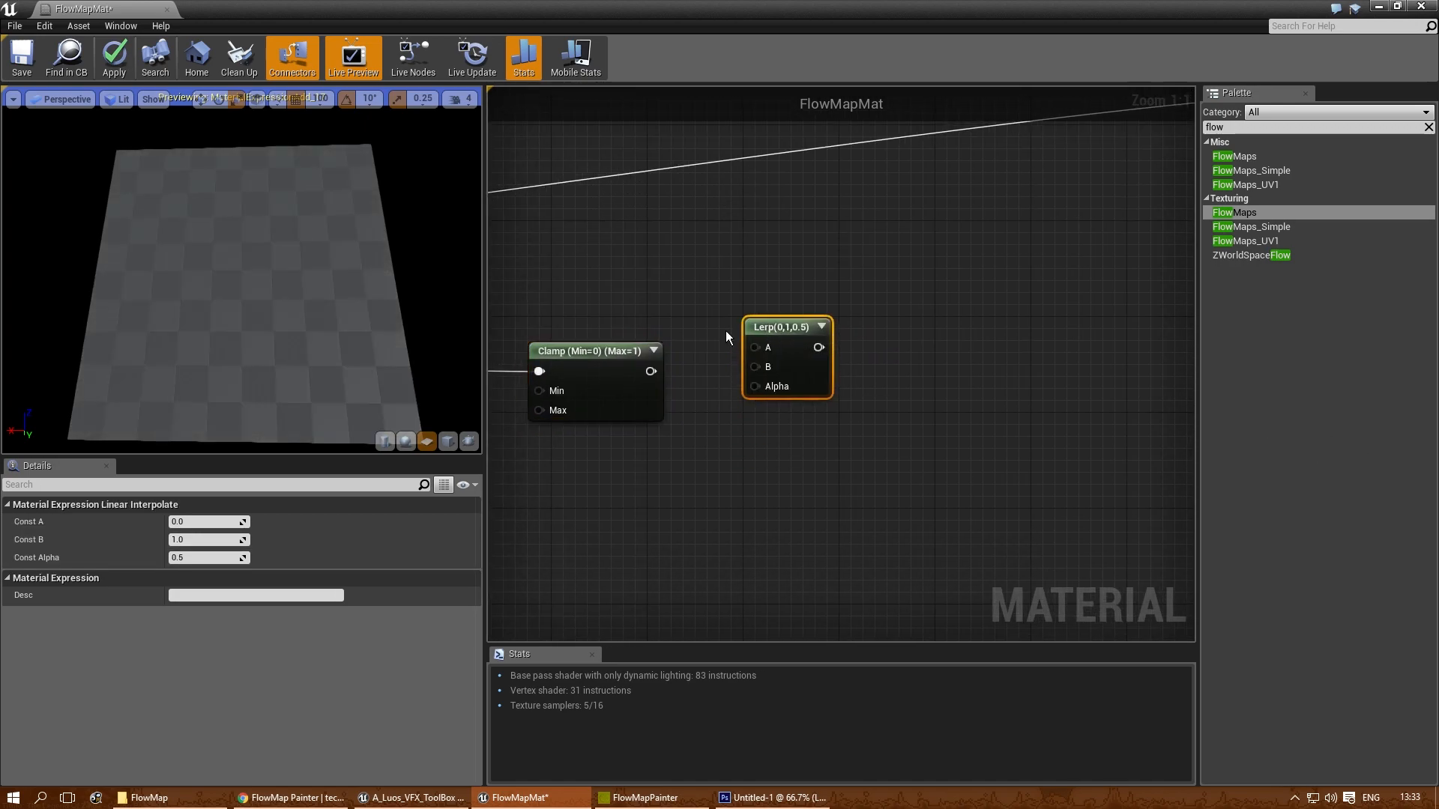
pyautogui.moveTo(648, 371); pyautogui.dragTo(755, 385)
pyautogui.moveTo(767, 330)
pyautogui.mouseDown()
pyautogui.moveTo(780, 306)
pyautogui.moveTo(793, 318)
pyautogui.mouseUp()
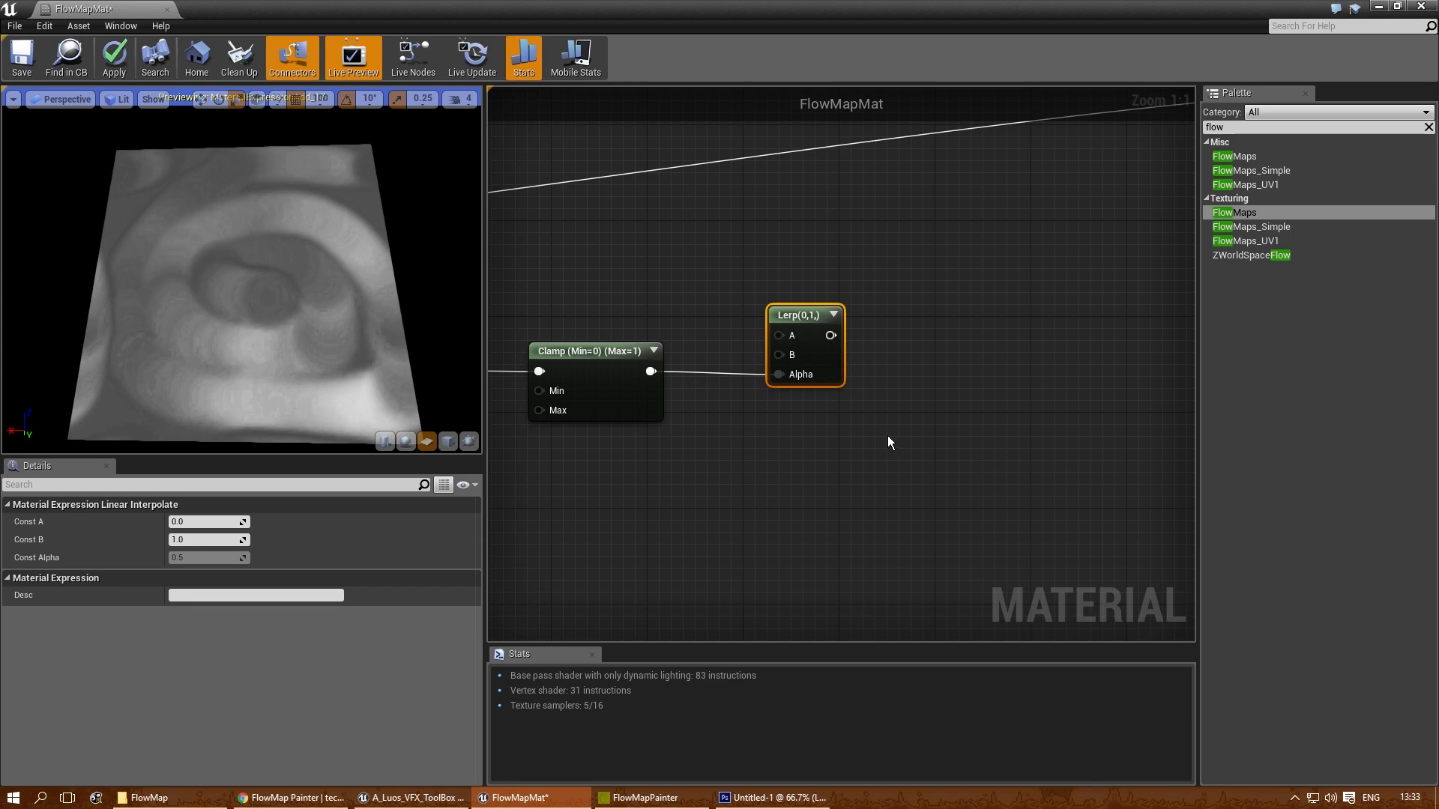
# - Connect the FlowMaps Normal output to the new Lerp's B input and preview the Lerp node
pyautogui.moveTo(887, 436); pyautogui.dragTo(1057, 389, button='right')
pyautogui.moveTo(825, 406); pyautogui.dragTo(1002, 443, button='right')
pyautogui.moveTo(663, 501); pyautogui.dragTo(961, 479, button='right')
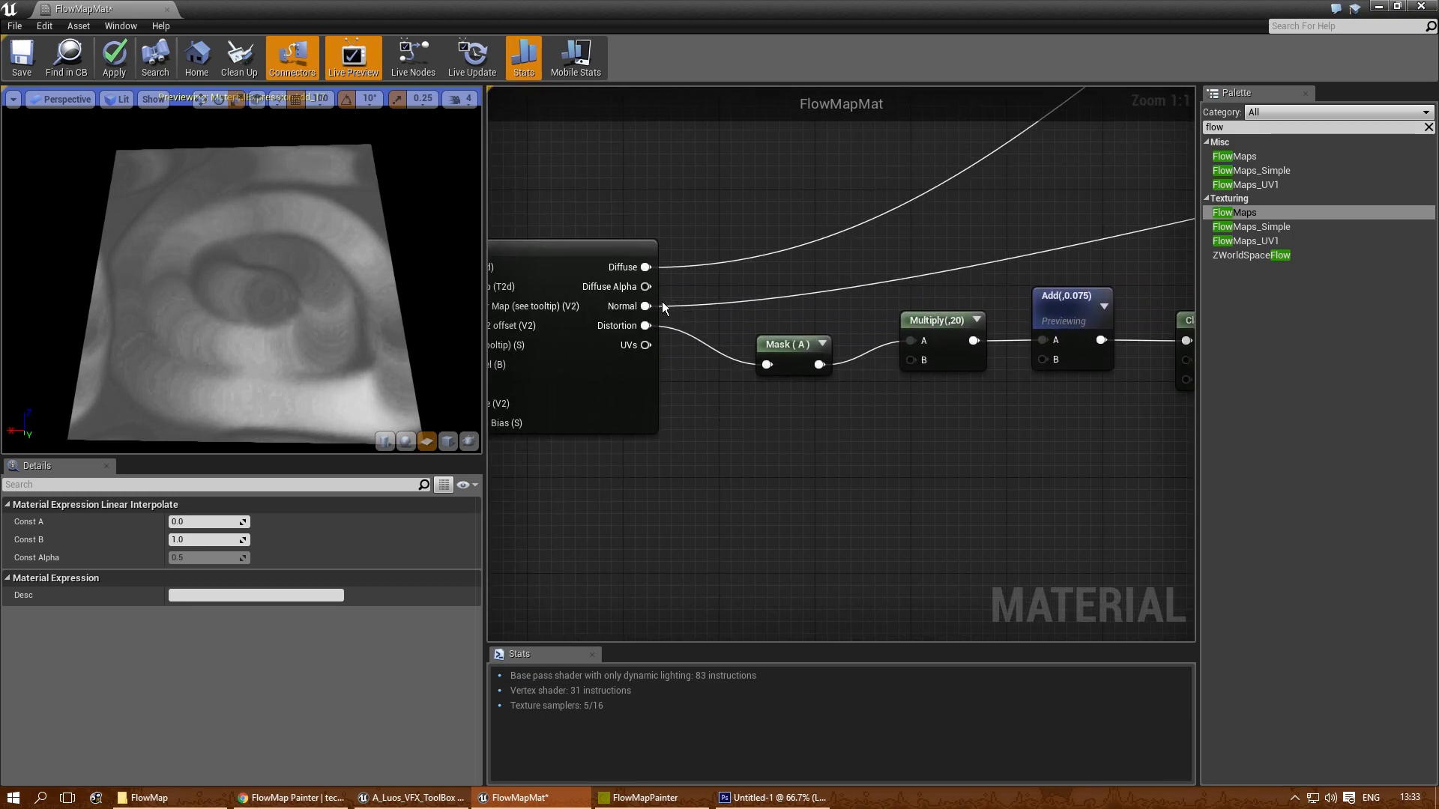
pyautogui.moveTo(651, 307); pyautogui.dragTo(716, 324)
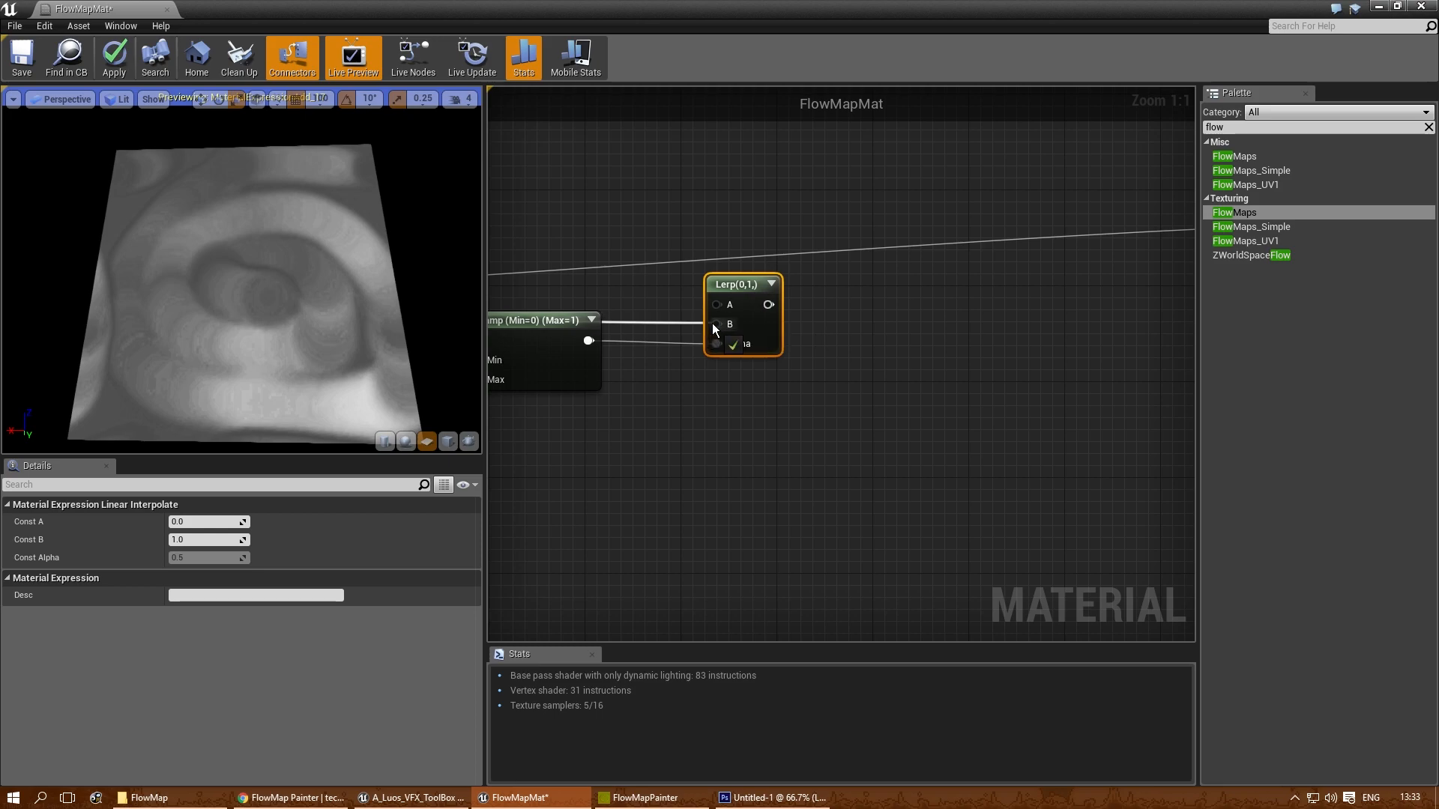
pyautogui.rightClick(730, 285)
pyautogui.click(813, 288)
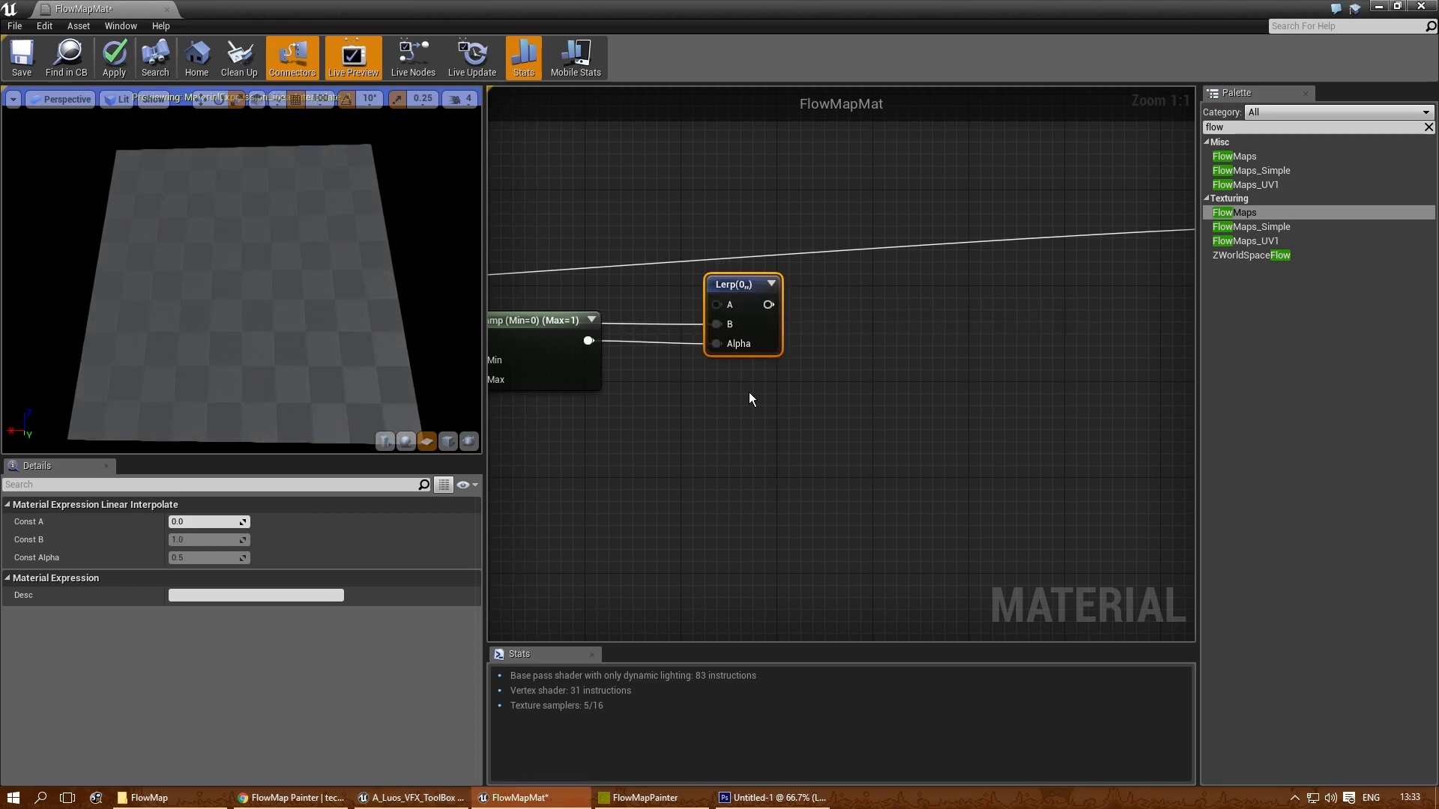
pyautogui.moveTo(397, 348); pyautogui.dragTo(244, 397)
pyautogui.moveTo(708, 439); pyautogui.dragTo(812, 446, button='right')
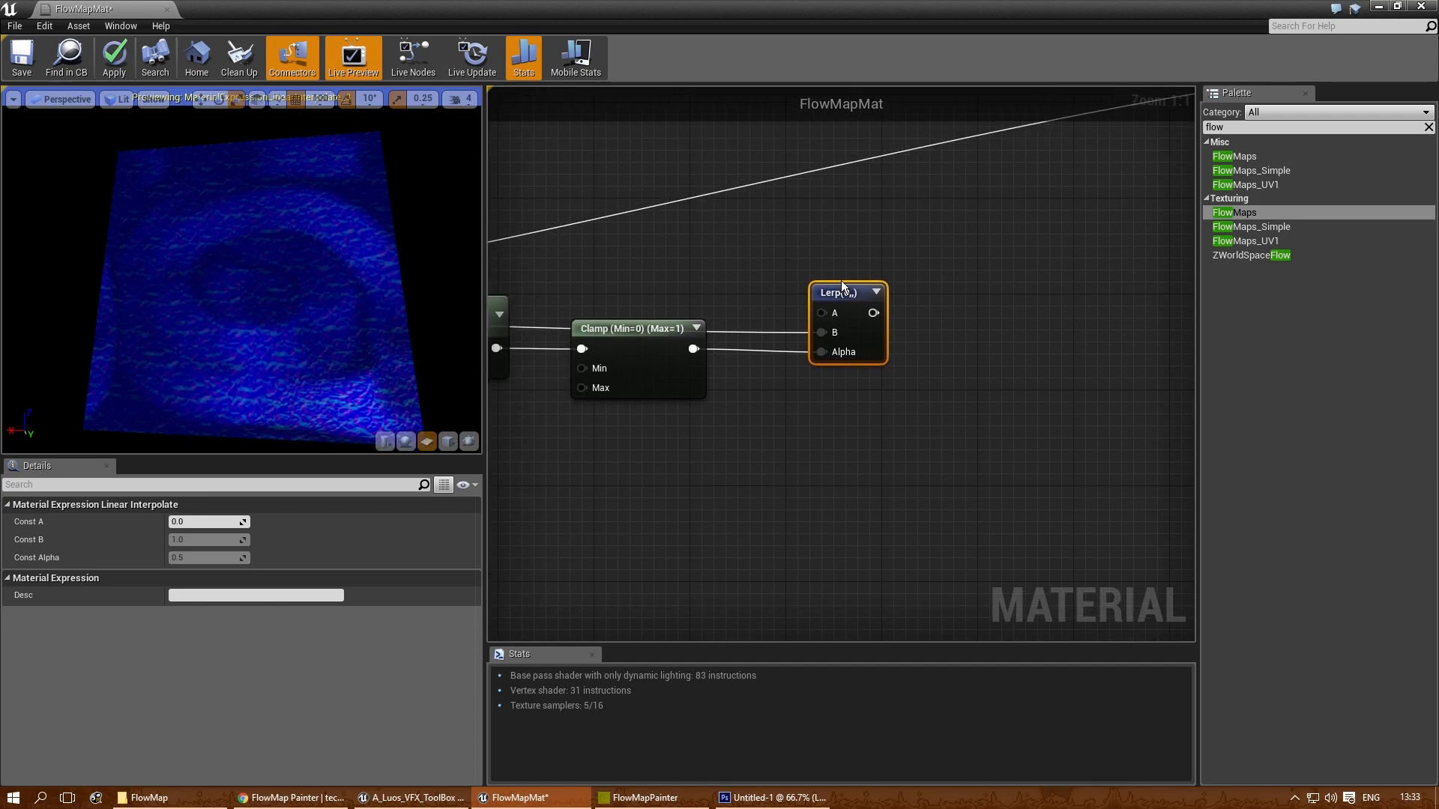
# - Try 1 as the new Lerp's Const A, and settle on 0.01
pyautogui.click(196, 523)
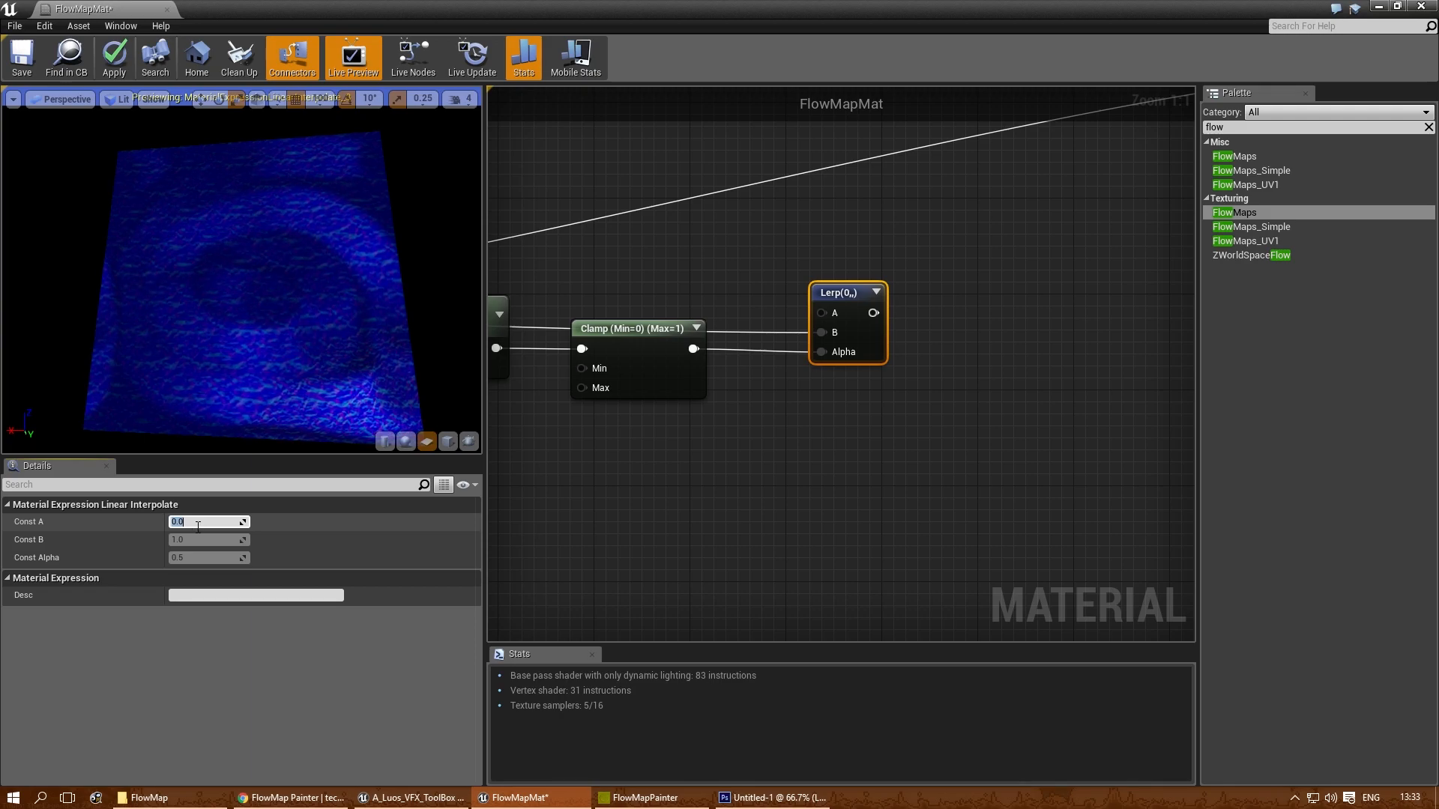
pyautogui.write('1')
pyautogui.press('Return')
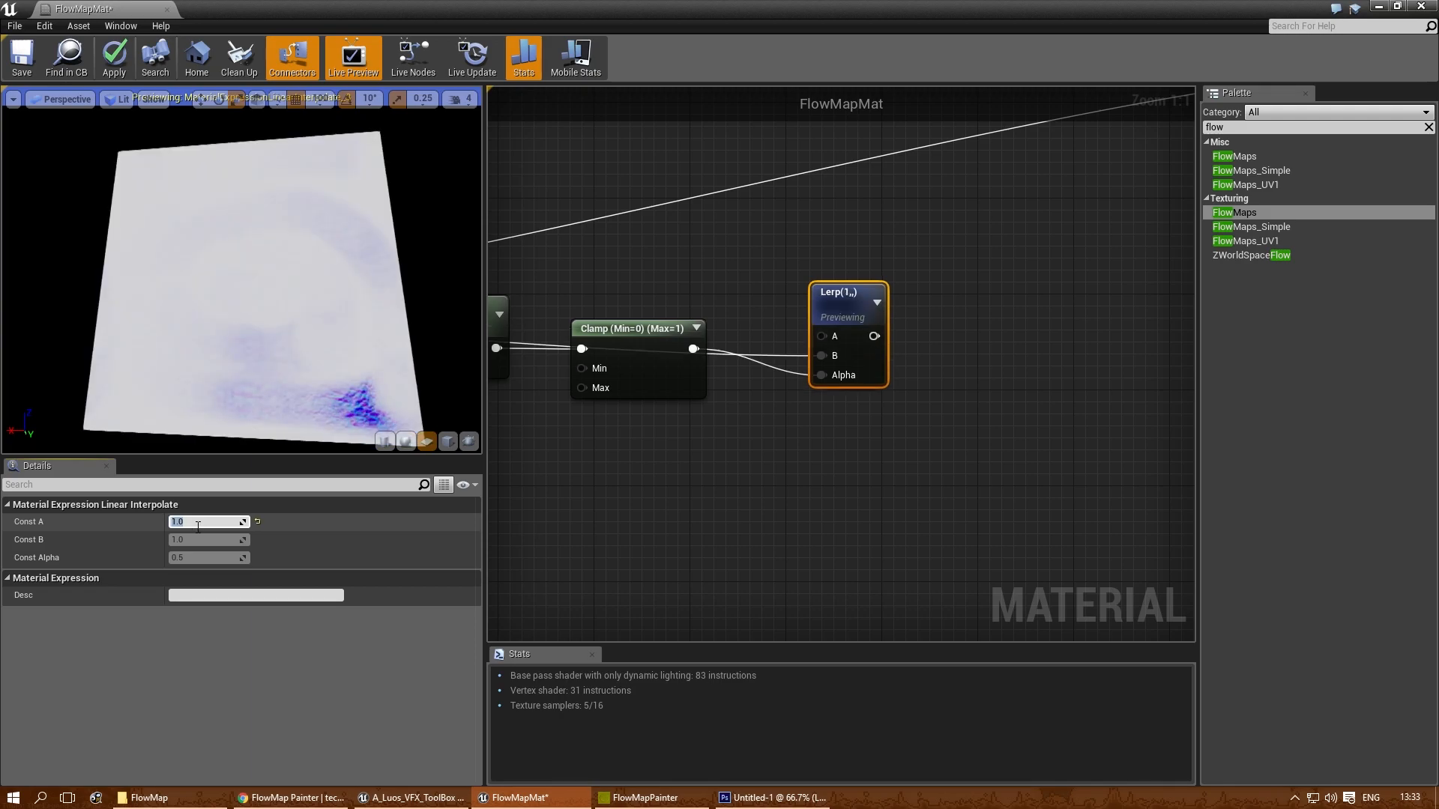
pyautogui.write('0.01')
pyautogui.press('Return')
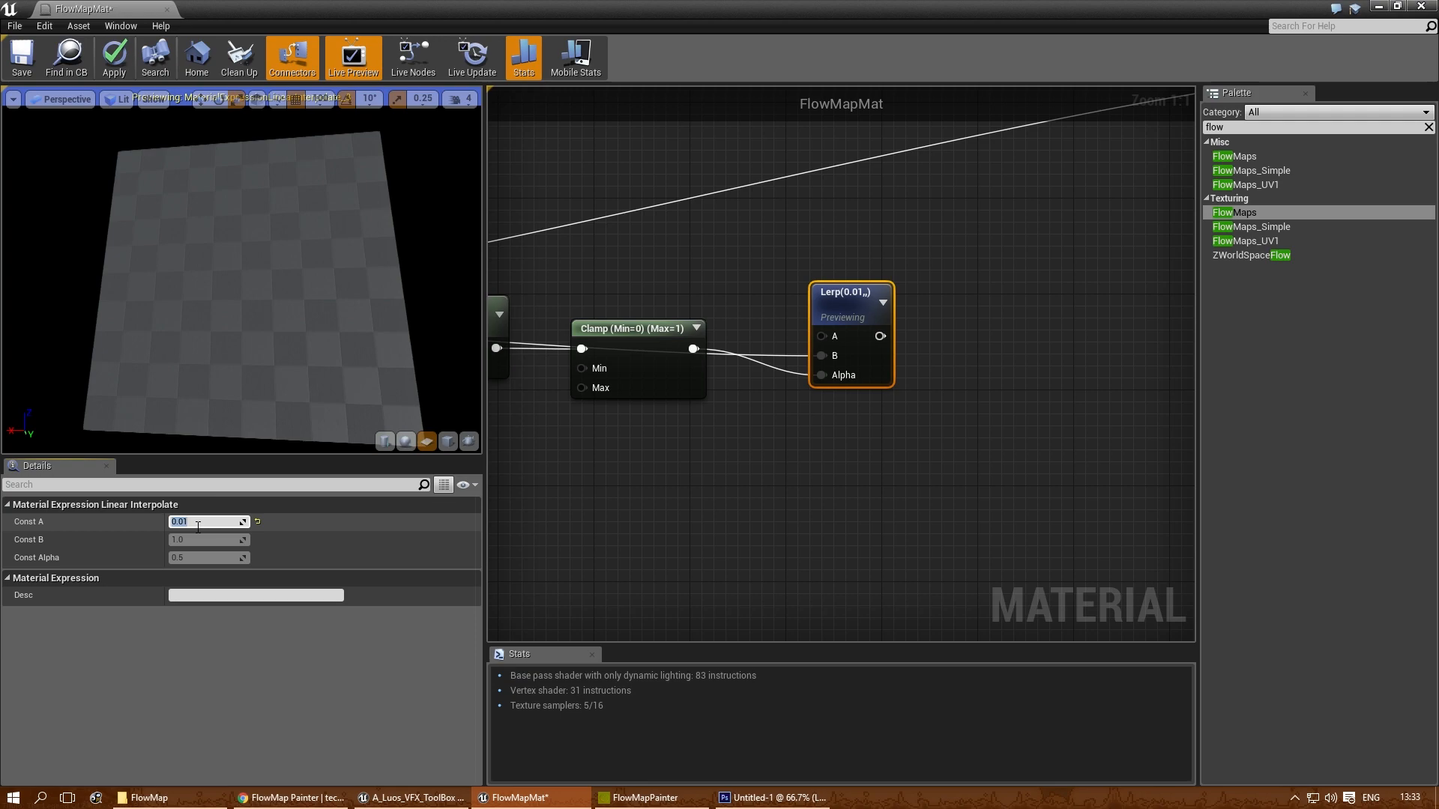
# - Compare a Const A of 0.05 on the Lerp node, and return it to 0.01
pyautogui.write('0.0')
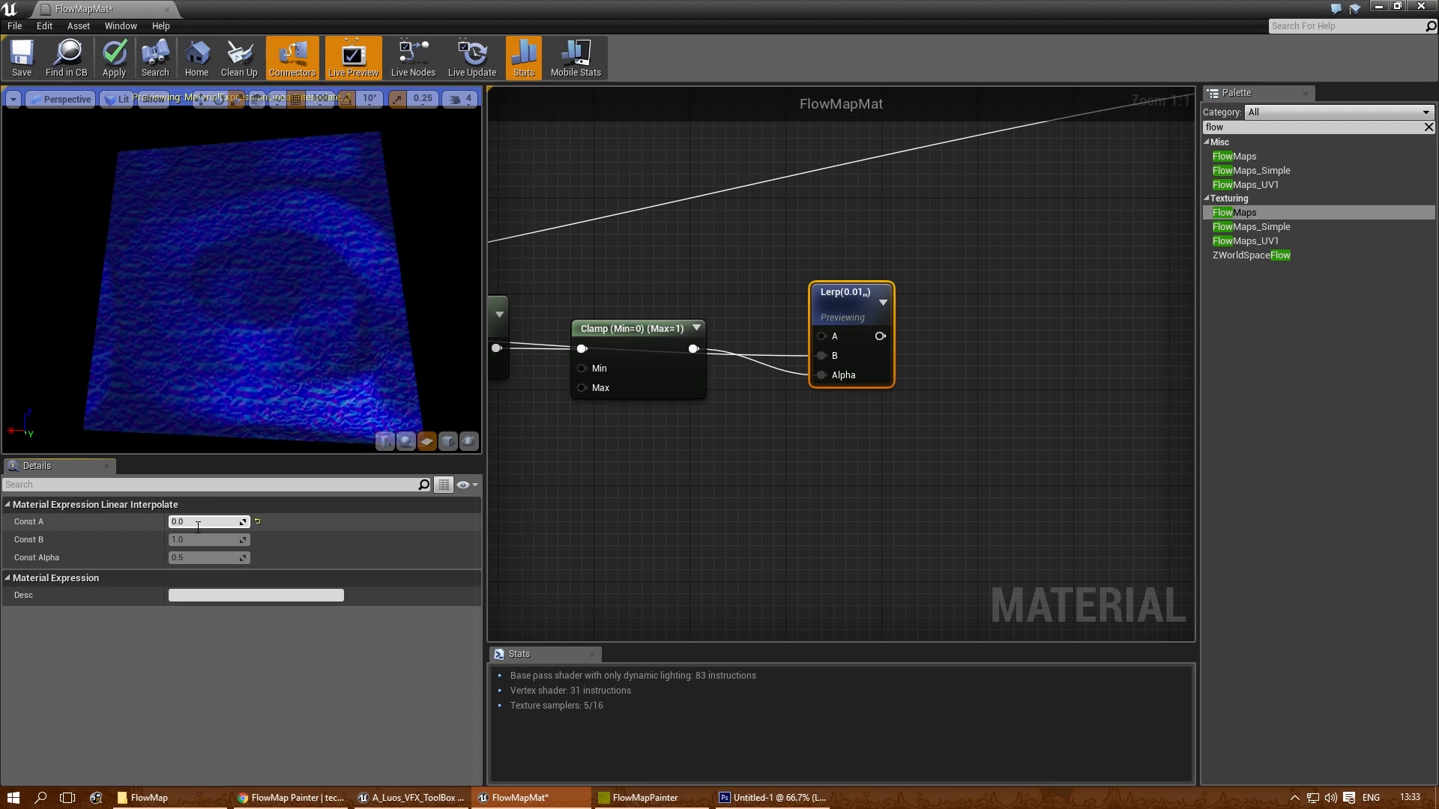
pyautogui.write('5')
pyautogui.press('Return')
pyautogui.write('0.0')
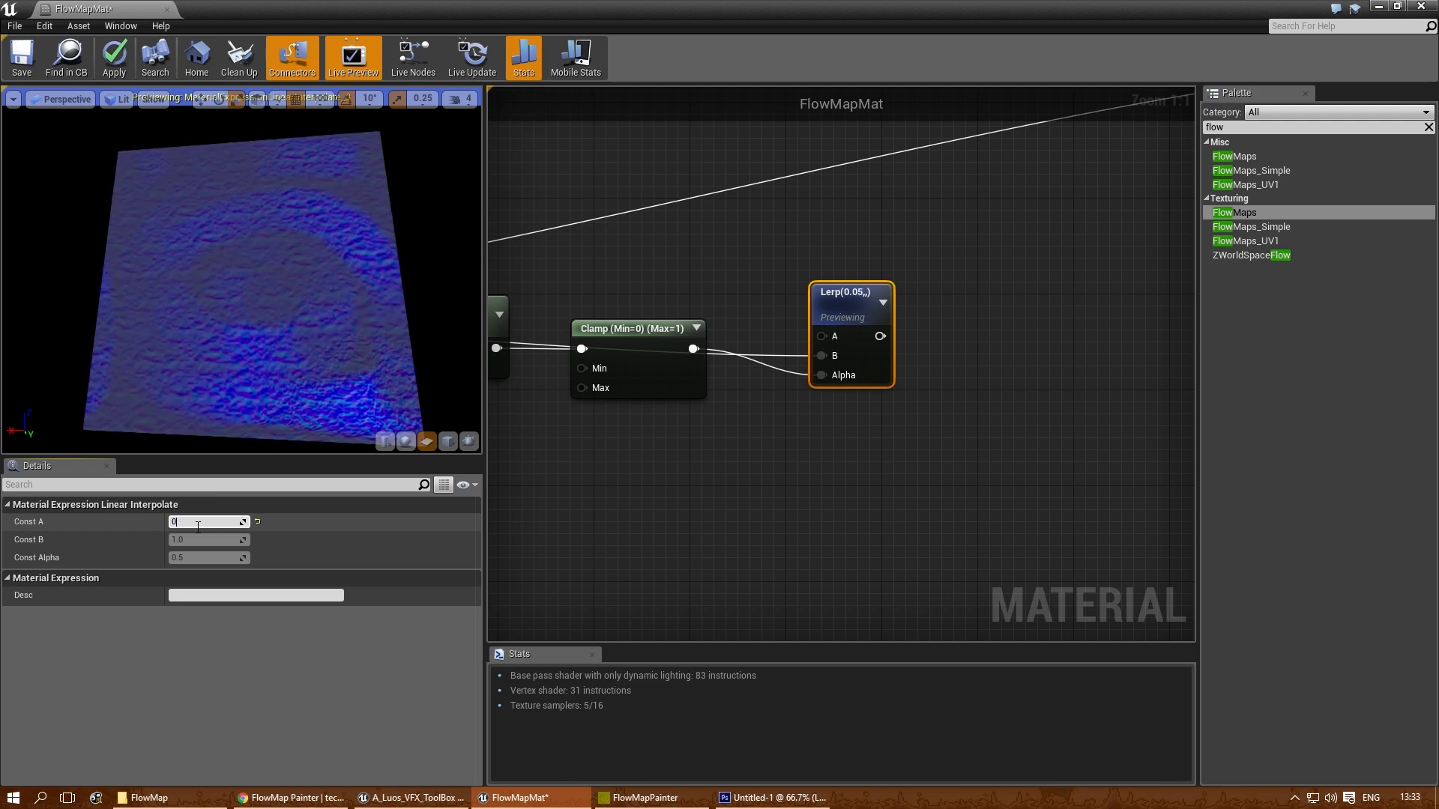
pyautogui.write('1')
pyautogui.press('Return')
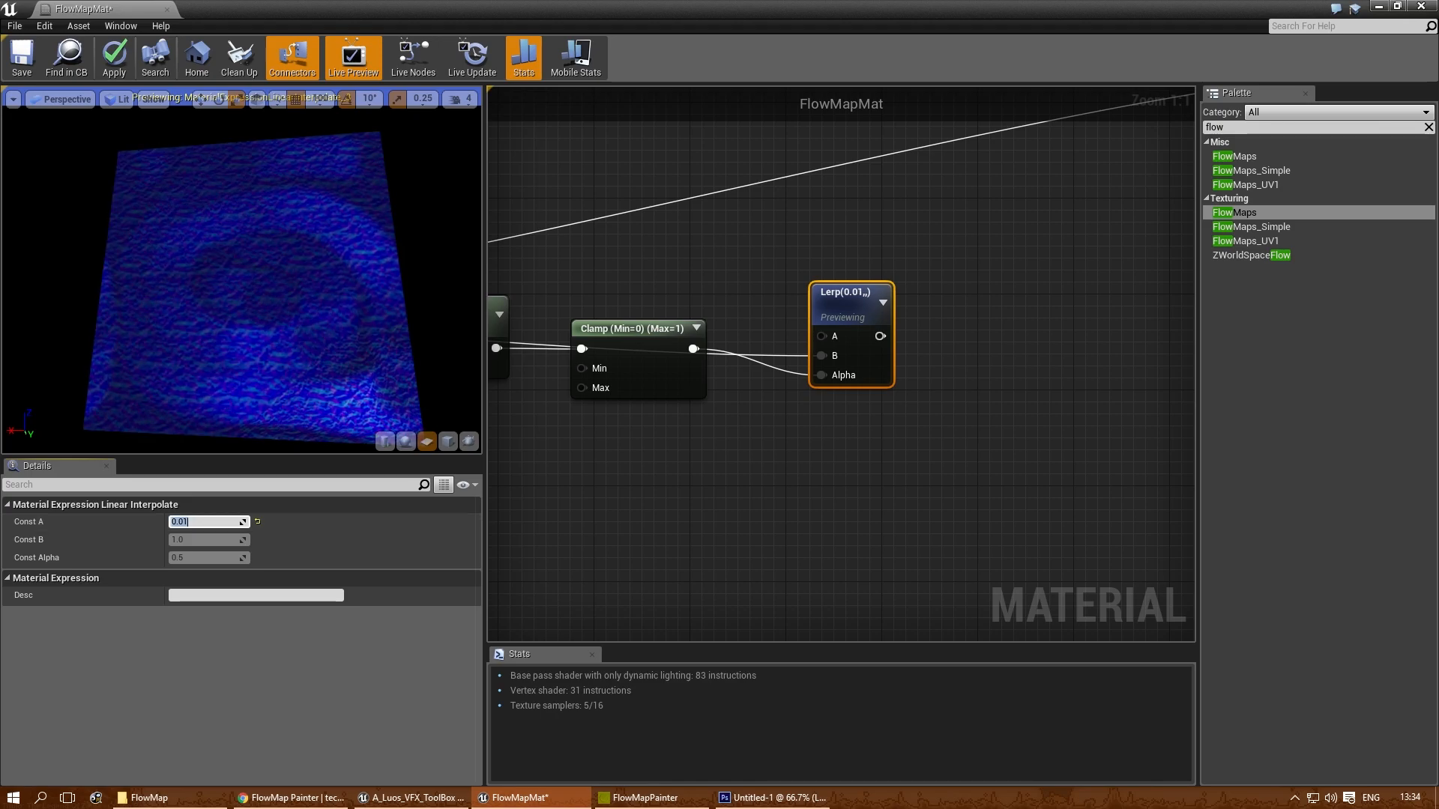
# - Add a Normalize node after the Lerp, feed it the Lerp output, and connect its result to the material's Normal input
pyautogui.moveTo(1003, 443); pyautogui.dragTo(772, 393, button='right')
pyautogui.rightClick(789, 370)
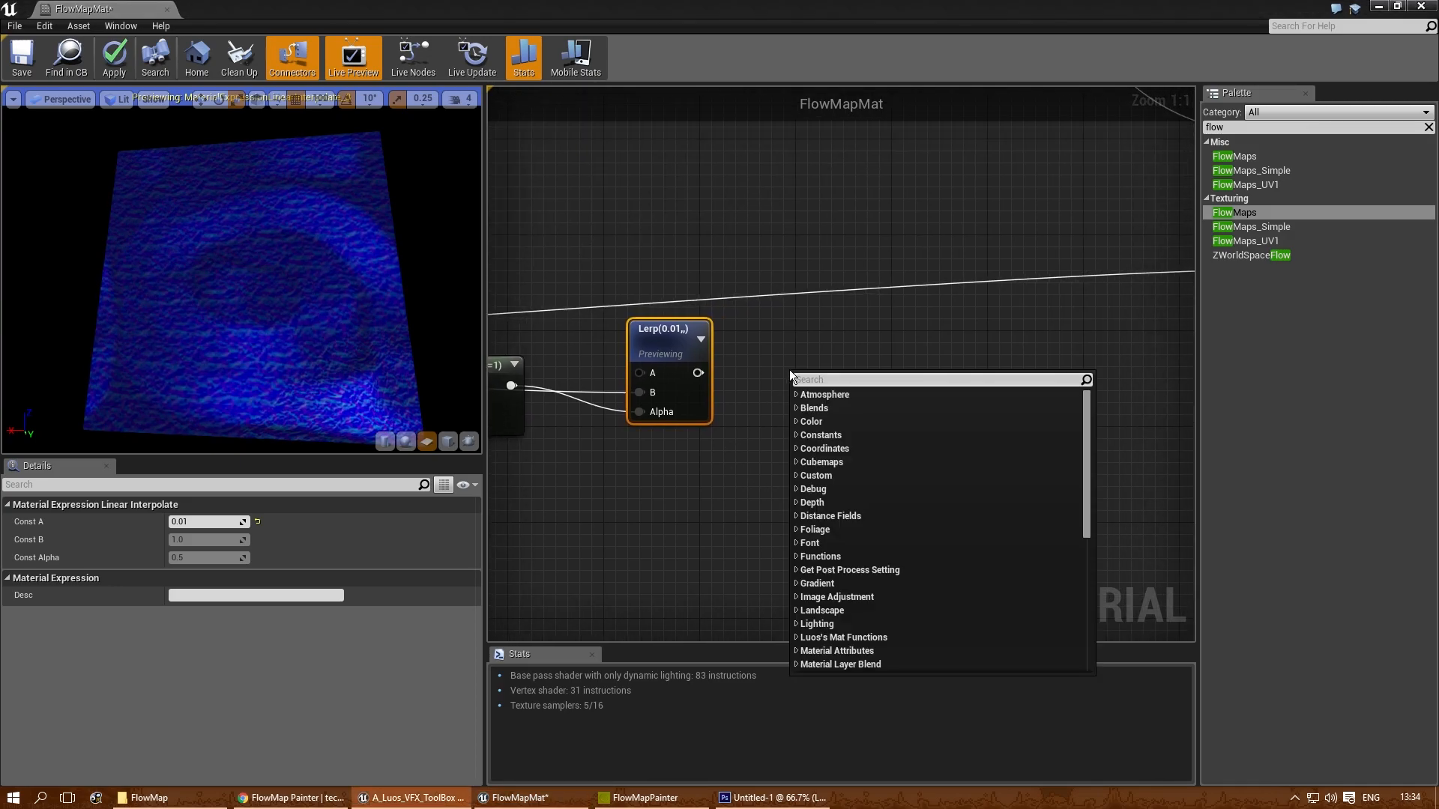
pyautogui.write('normal')
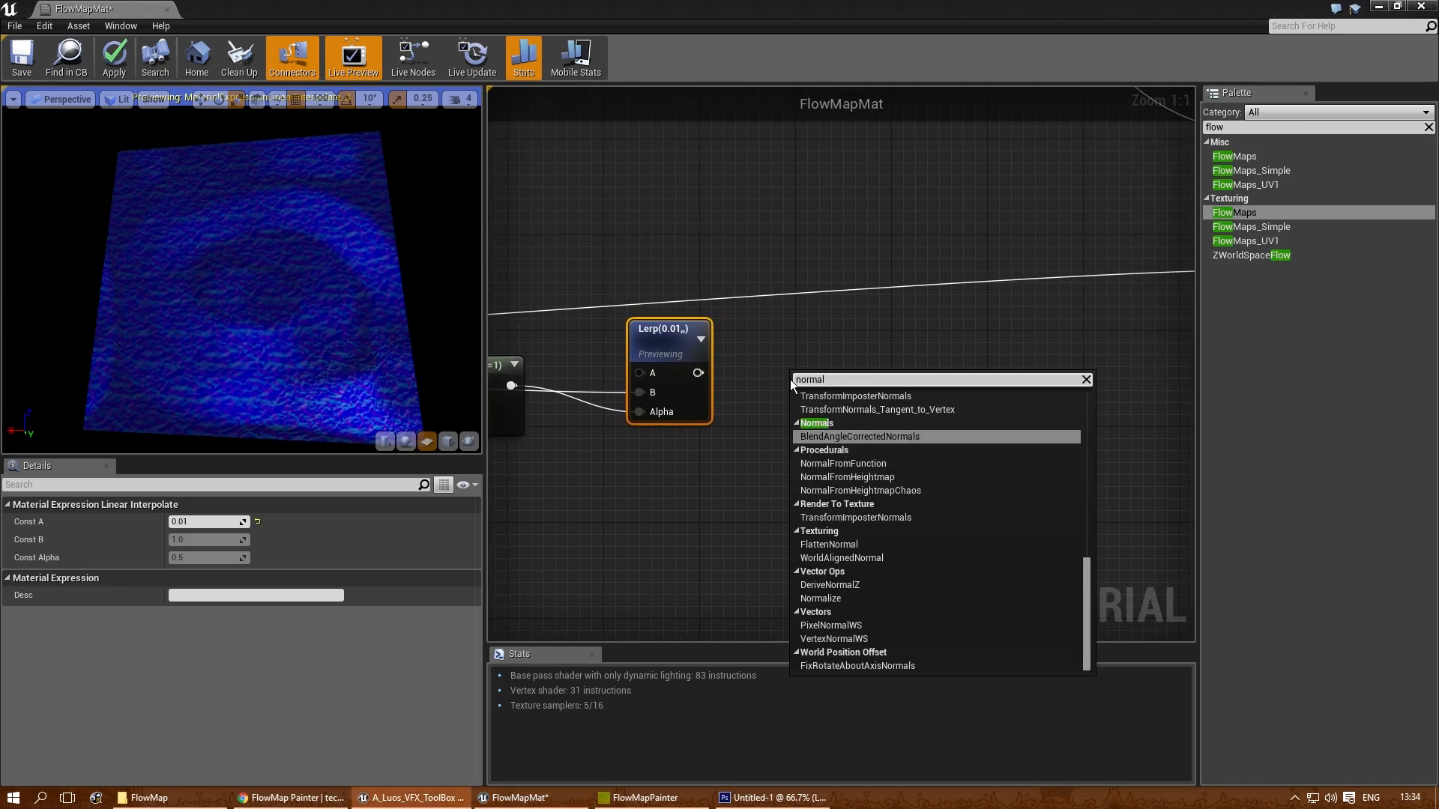
pyautogui.click(821, 598)
pyautogui.moveTo(696, 373); pyautogui.dragTo(786, 359)
pyautogui.moveTo(785, 359); pyautogui.dragTo(540, 419, button='right')
pyautogui.moveTo(601, 434); pyautogui.dragTo(1034, 331)
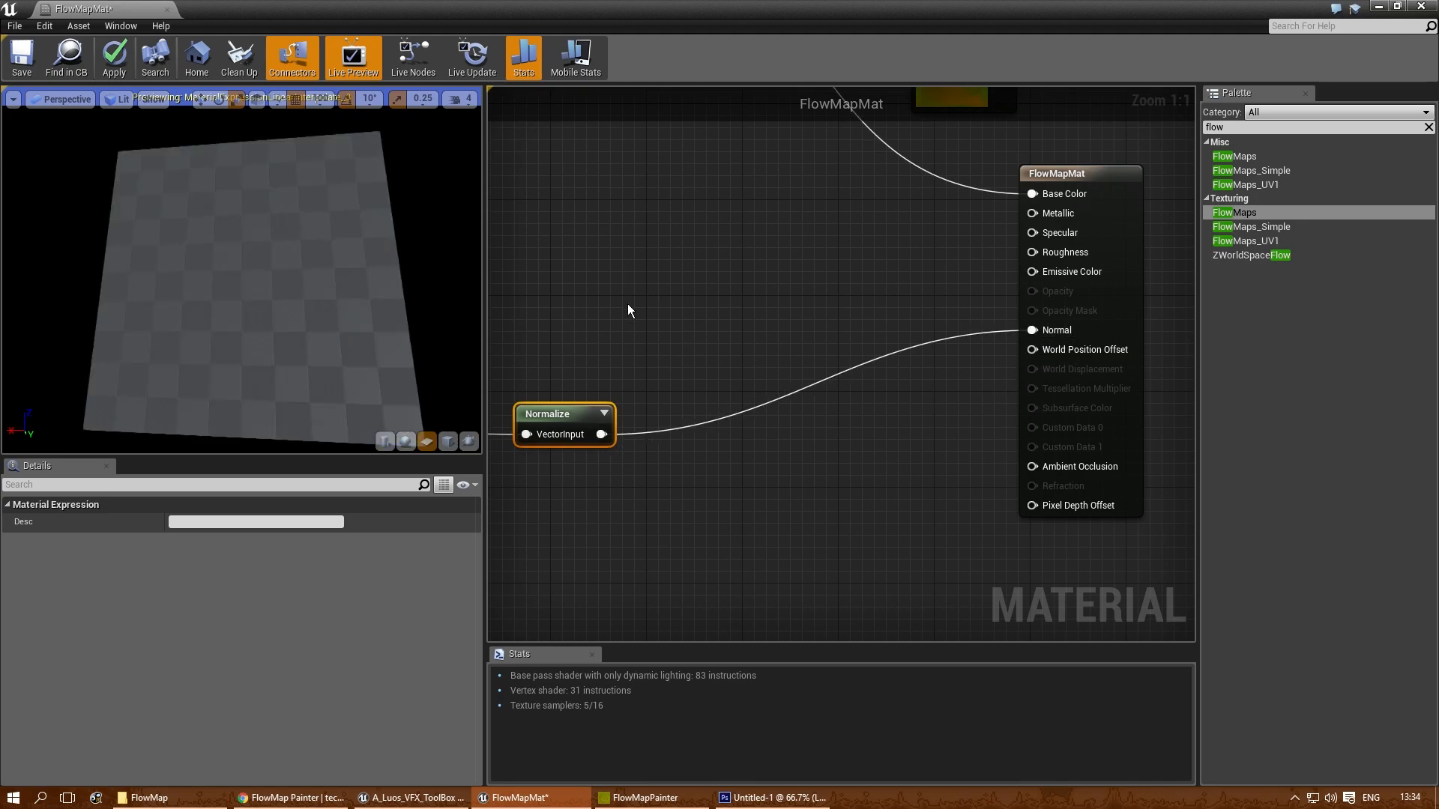
# - Stop previewing the Lerp node and look at the full water material in the preview
pyautogui.moveTo(662, 339); pyautogui.dragTo(903, 283, button='right')
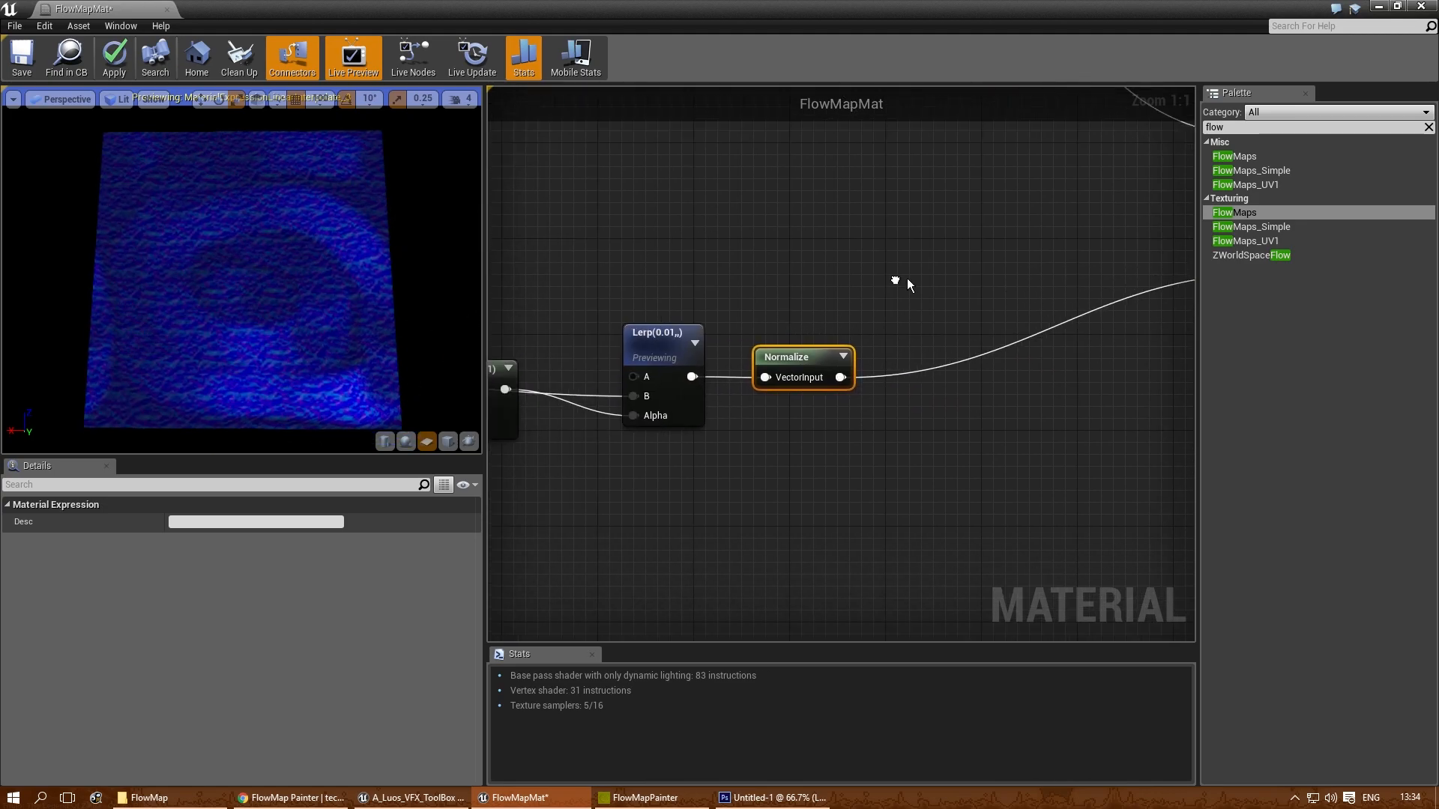
pyautogui.rightClick(624, 325)
pyautogui.click(705, 344)
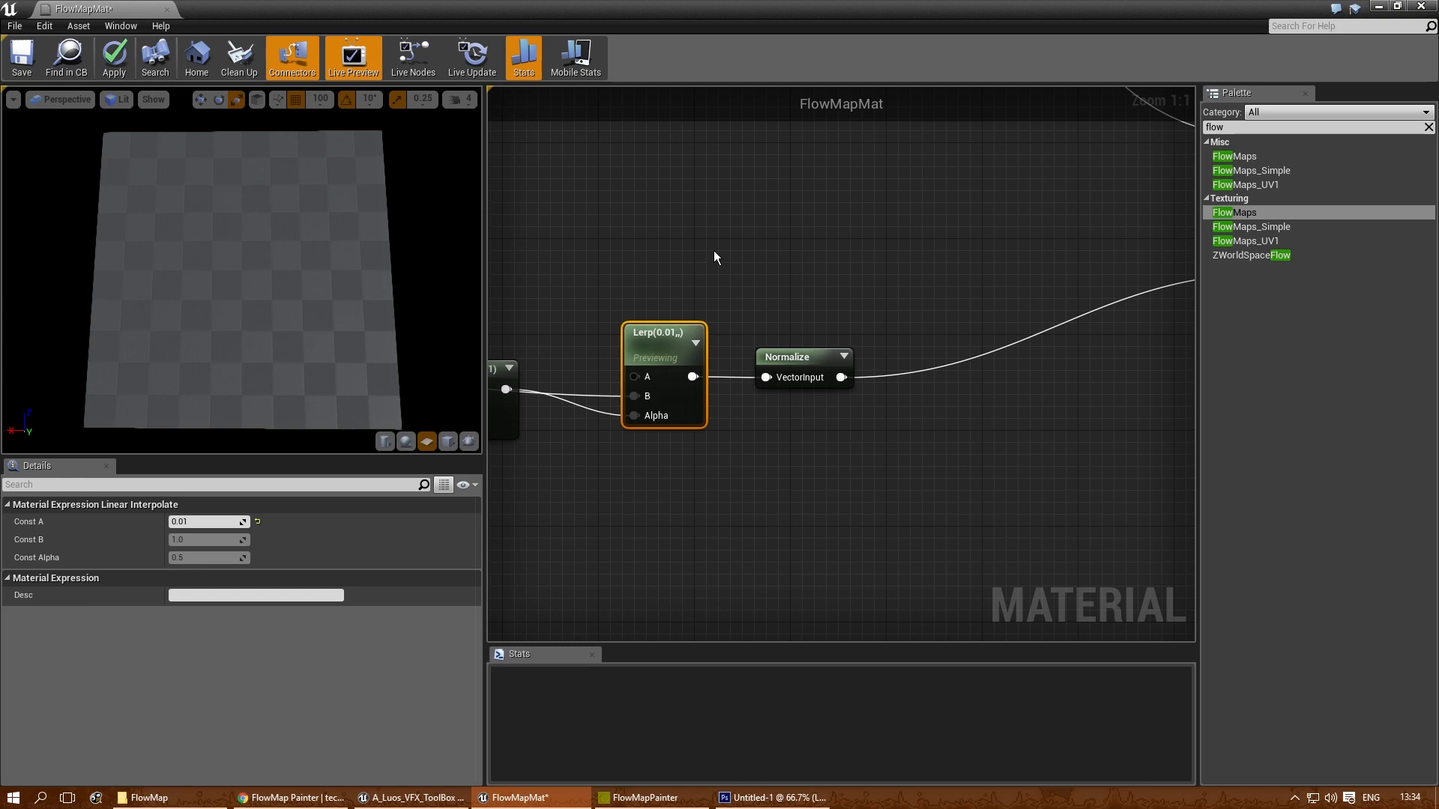
pyautogui.scroll(3, 263, 322)
pyautogui.moveTo(290, 327); pyautogui.dragTo(300, 328)
# - Connect the flowmap Texture Sample's RGB output to the material's Base Color in place of the Lerp
pyautogui.moveTo(682, 269); pyautogui.dragTo(789, 515, button='right')
pyautogui.scroll(-2, 788, 514)
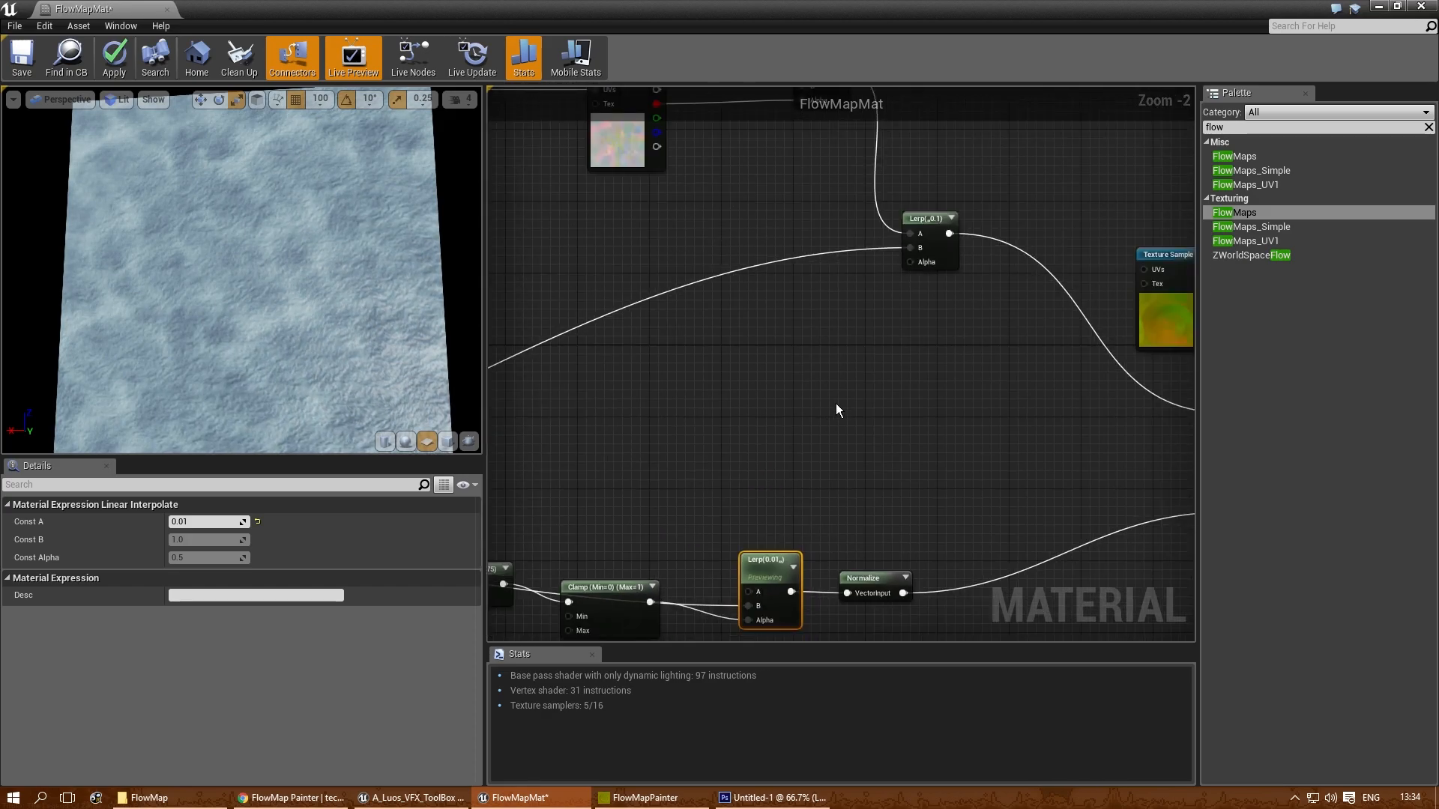
pyautogui.moveTo(973, 412); pyautogui.dragTo(633, 404, button='right')
pyautogui.moveTo(802, 267); pyautogui.dragTo(848, 417)
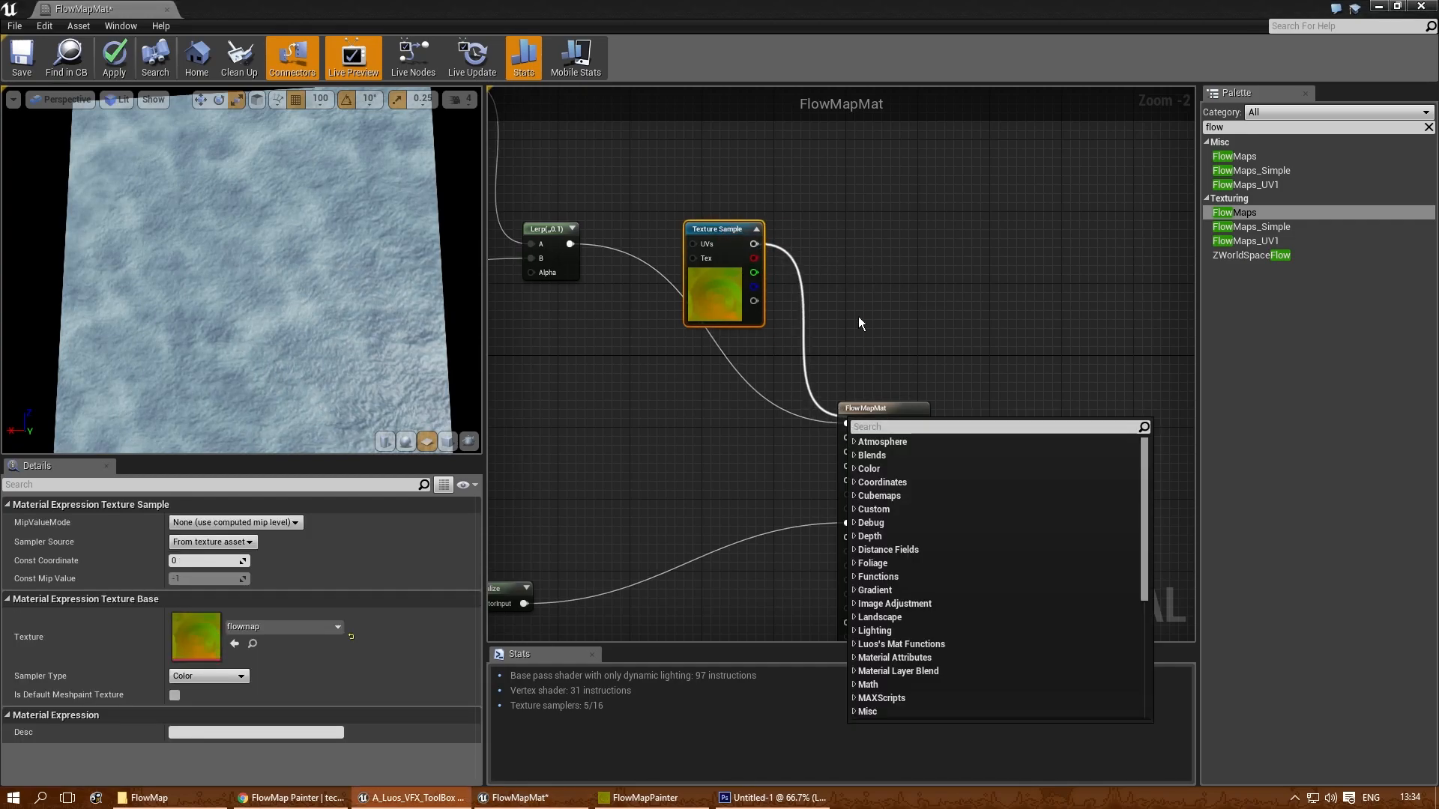
pyautogui.click(851, 331)
pyautogui.moveTo(754, 243); pyautogui.dragTo(848, 423)
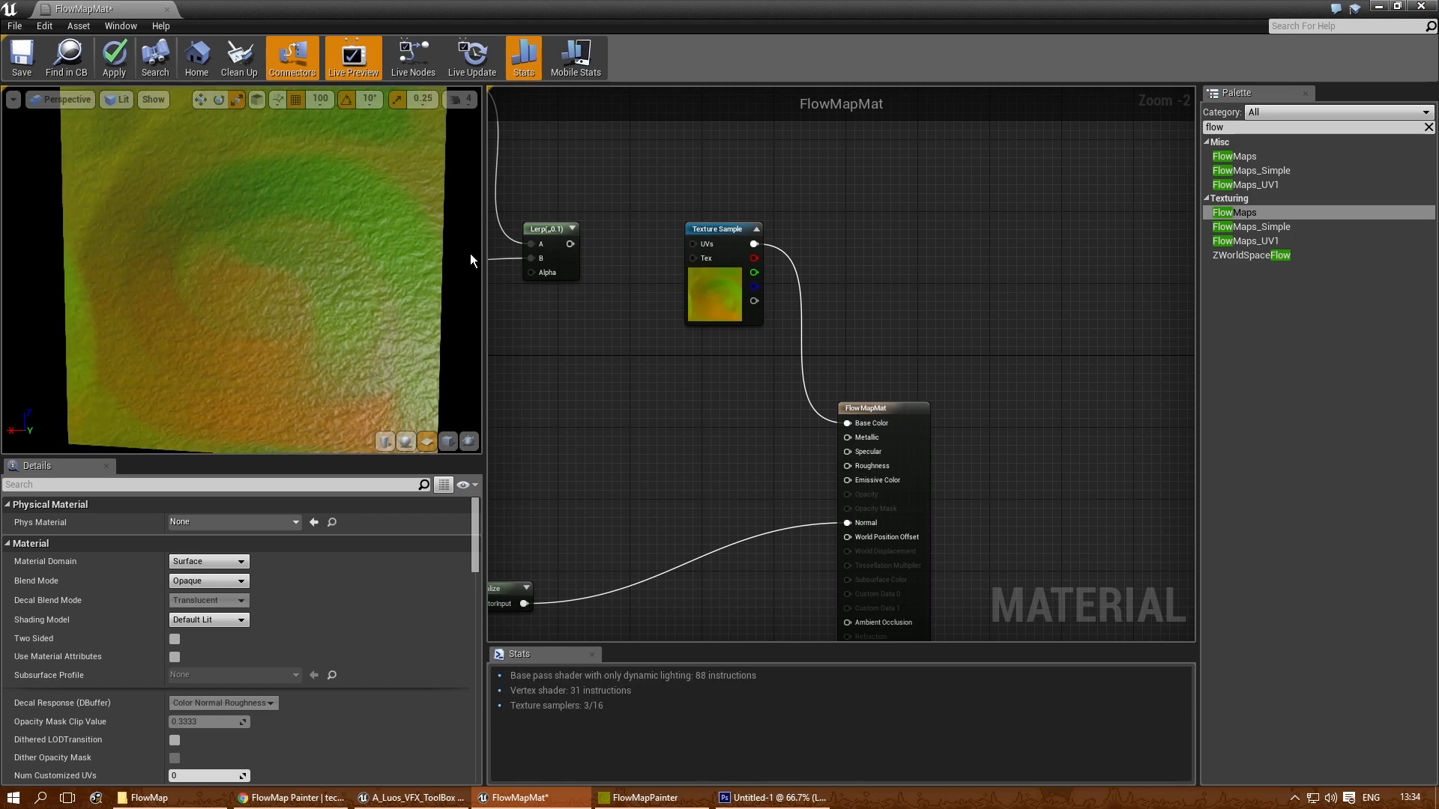
# - Try 1 and 0.1 as Const B of the Subtract node behind the R G mask
pyautogui.scroll(-4, 896, 322)
pyautogui.scroll(7, 700, 330)
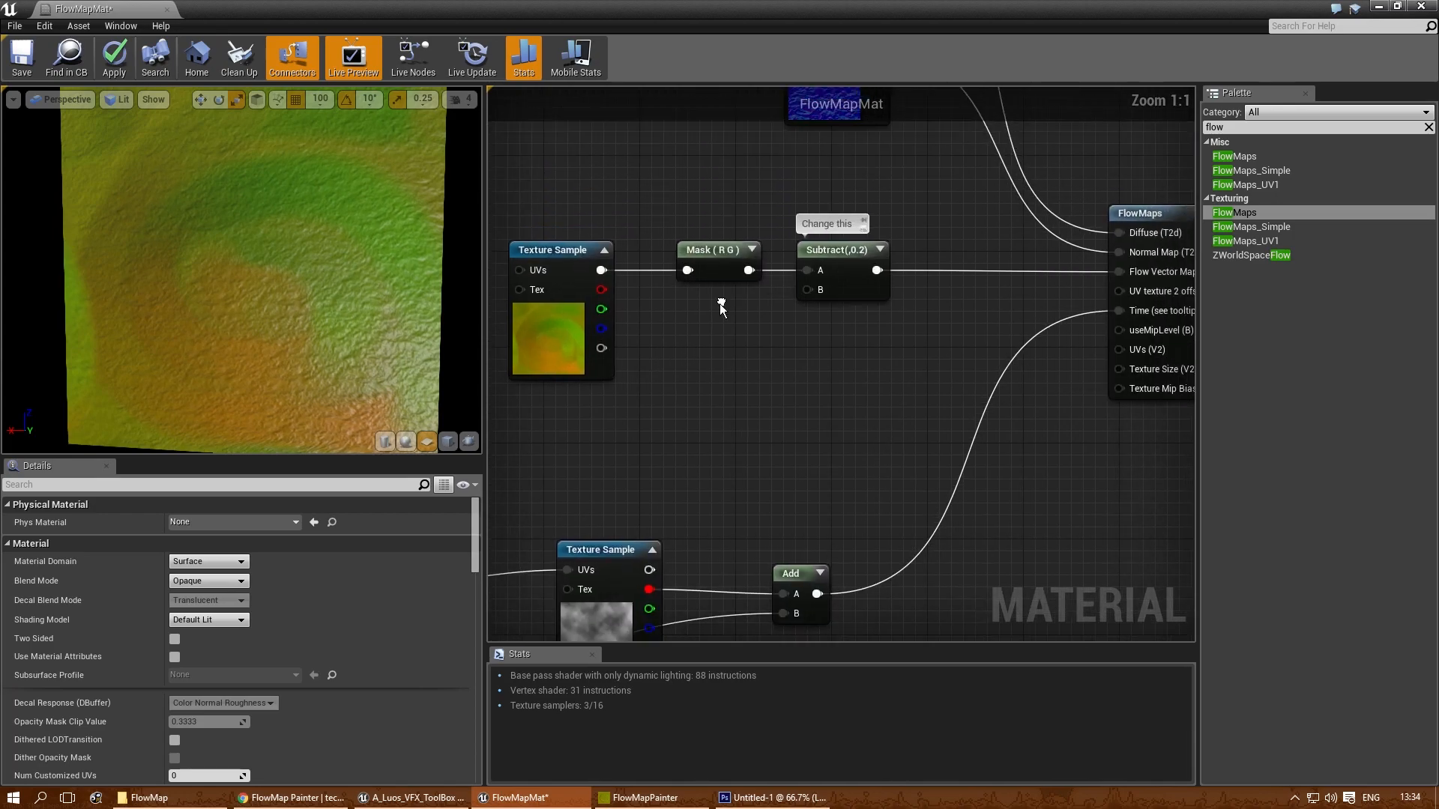
pyautogui.click(832, 254)
pyautogui.click(206, 540)
pyautogui.write('1')
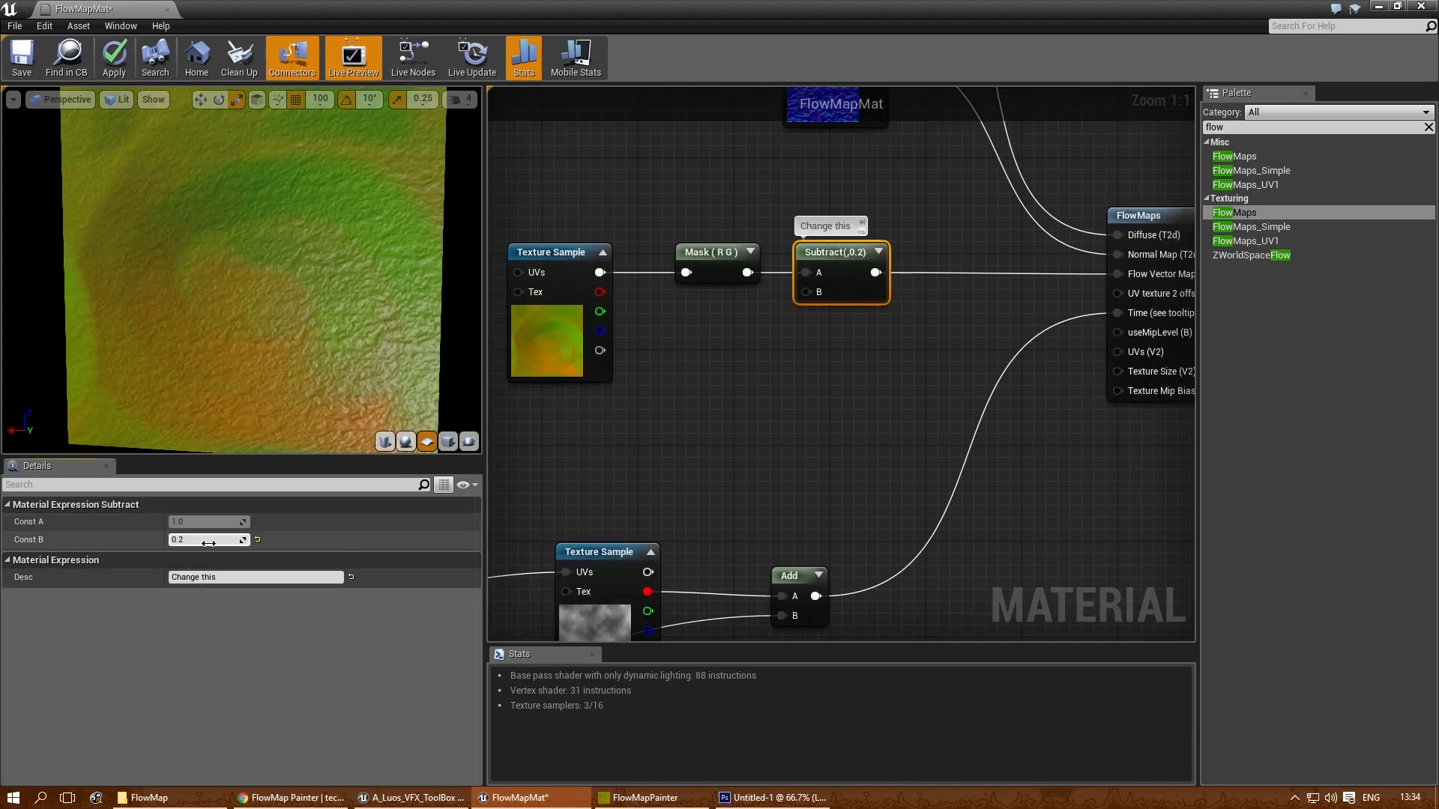
pyautogui.press('Return')
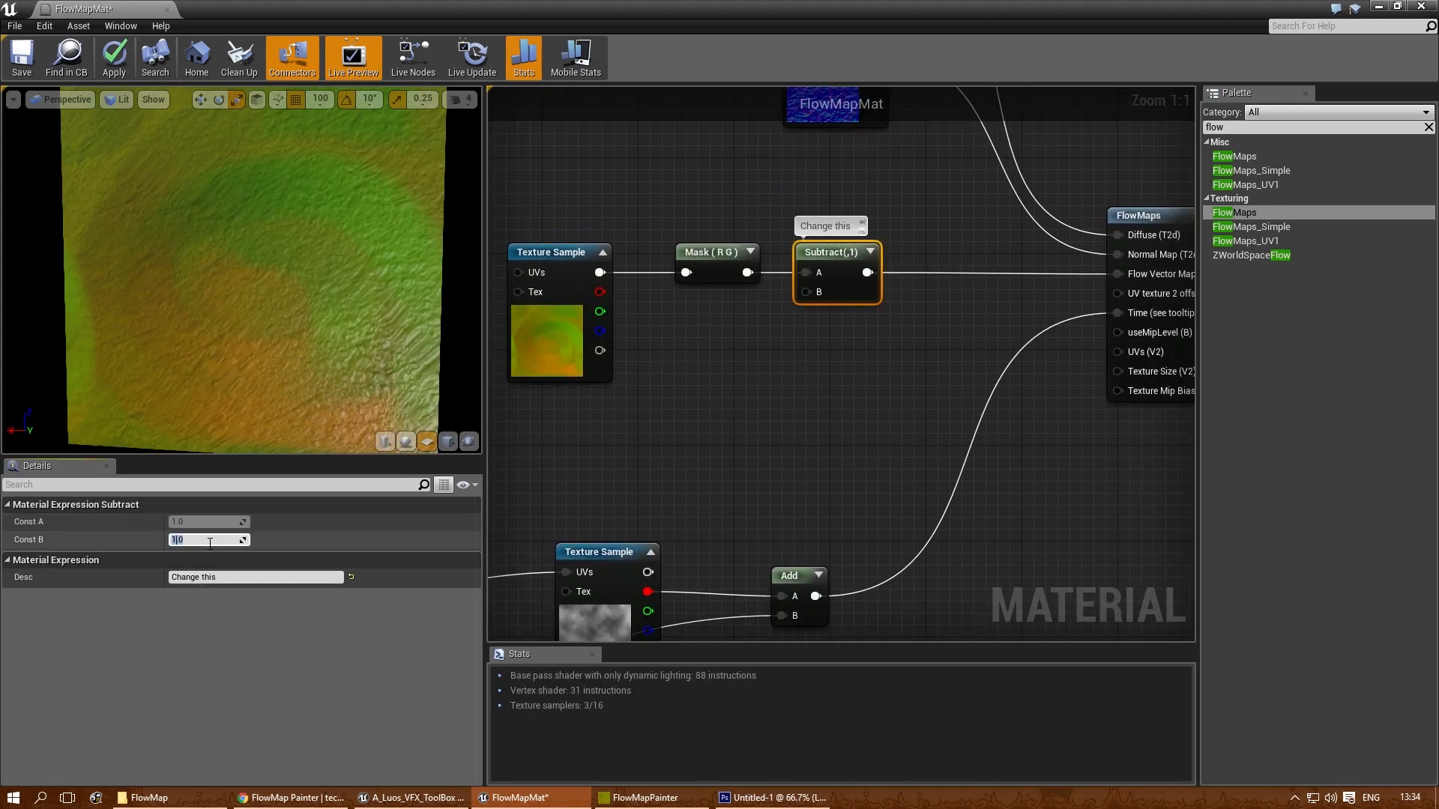
pyautogui.write('0.1')
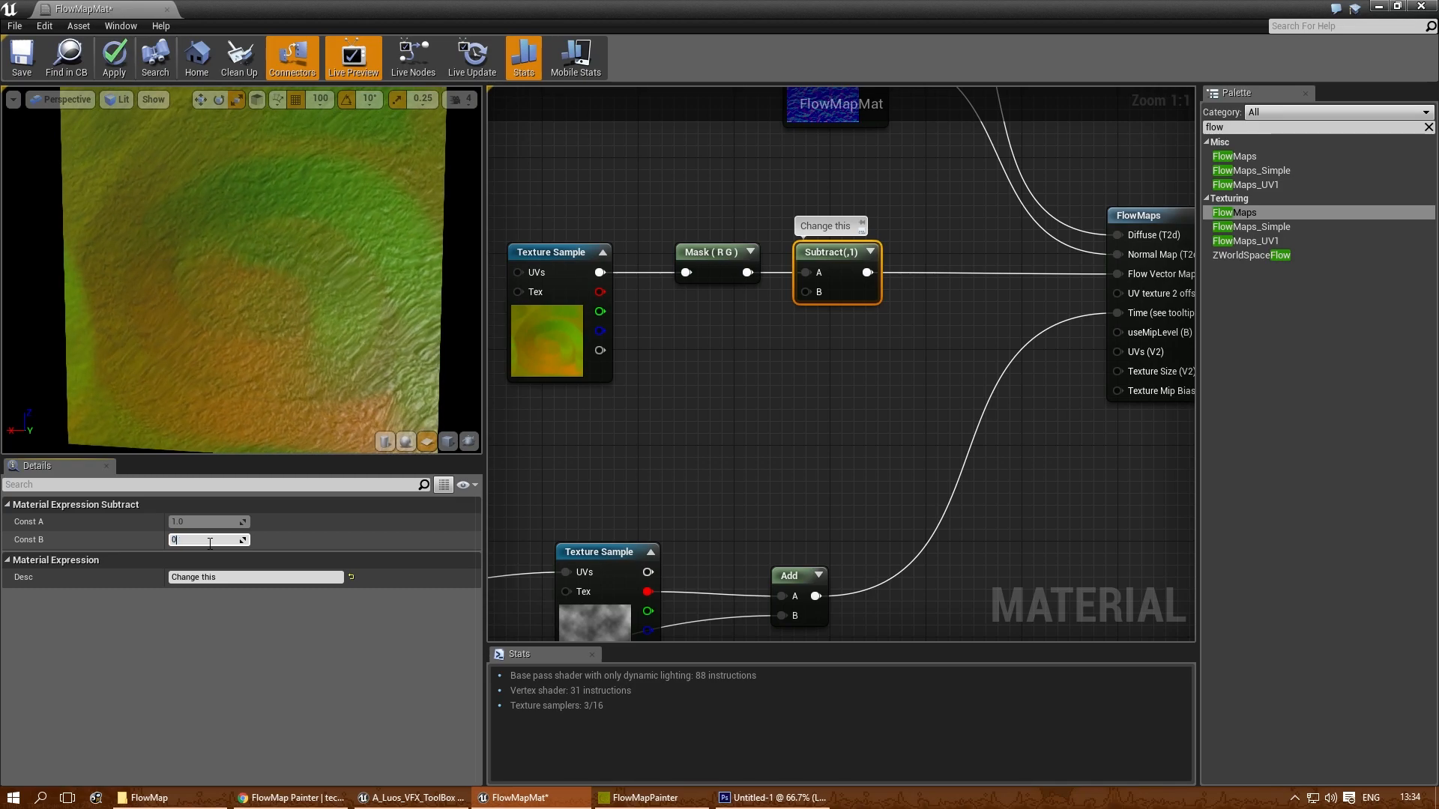
pyautogui.press('Return')
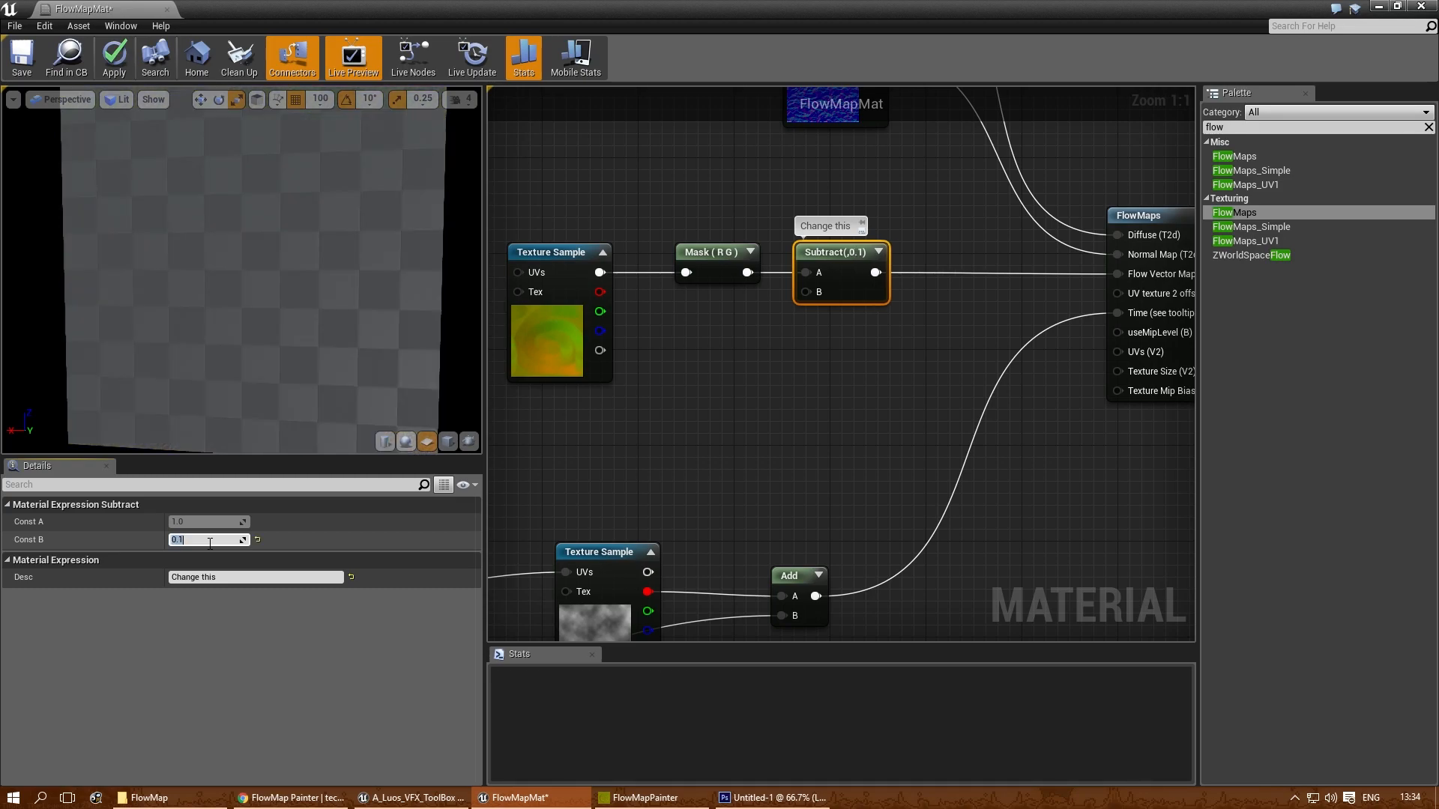
# - Compare 0.2 and 0.5 as the Subtract node's Const B, and leave it at 0.2
pyautogui.write('0')
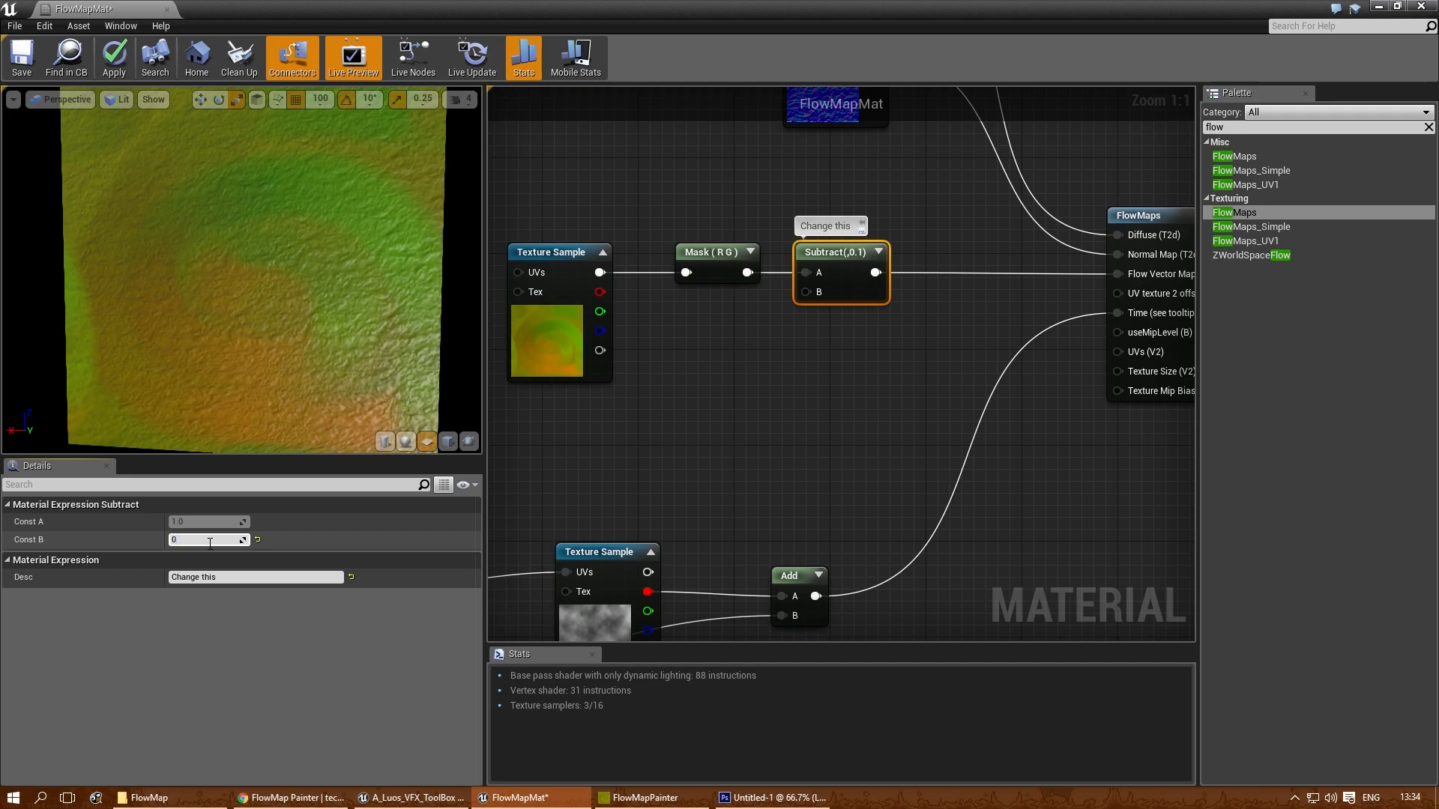
pyautogui.write('.2')
pyautogui.press('Return')
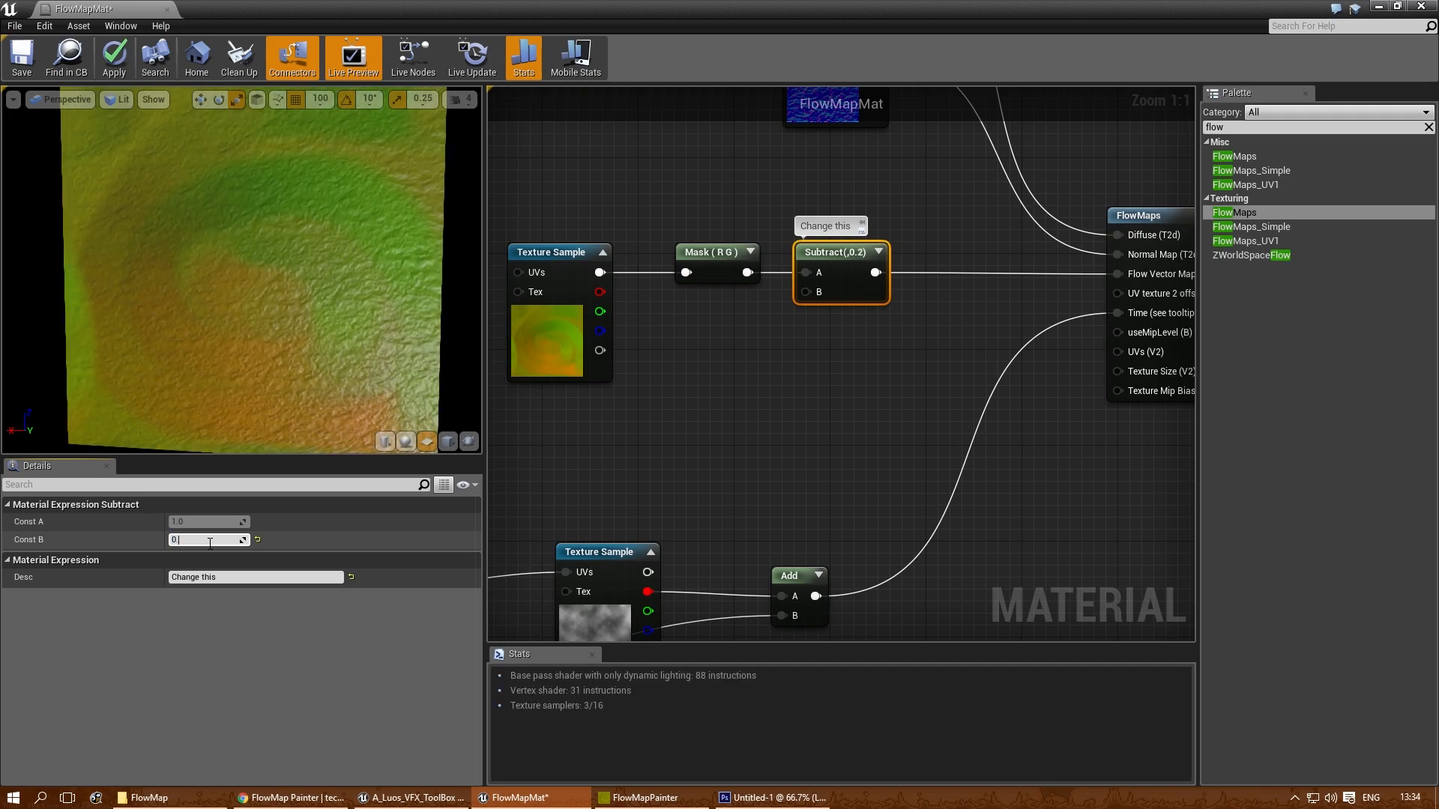
pyautogui.write('.5')
pyautogui.press('Return')
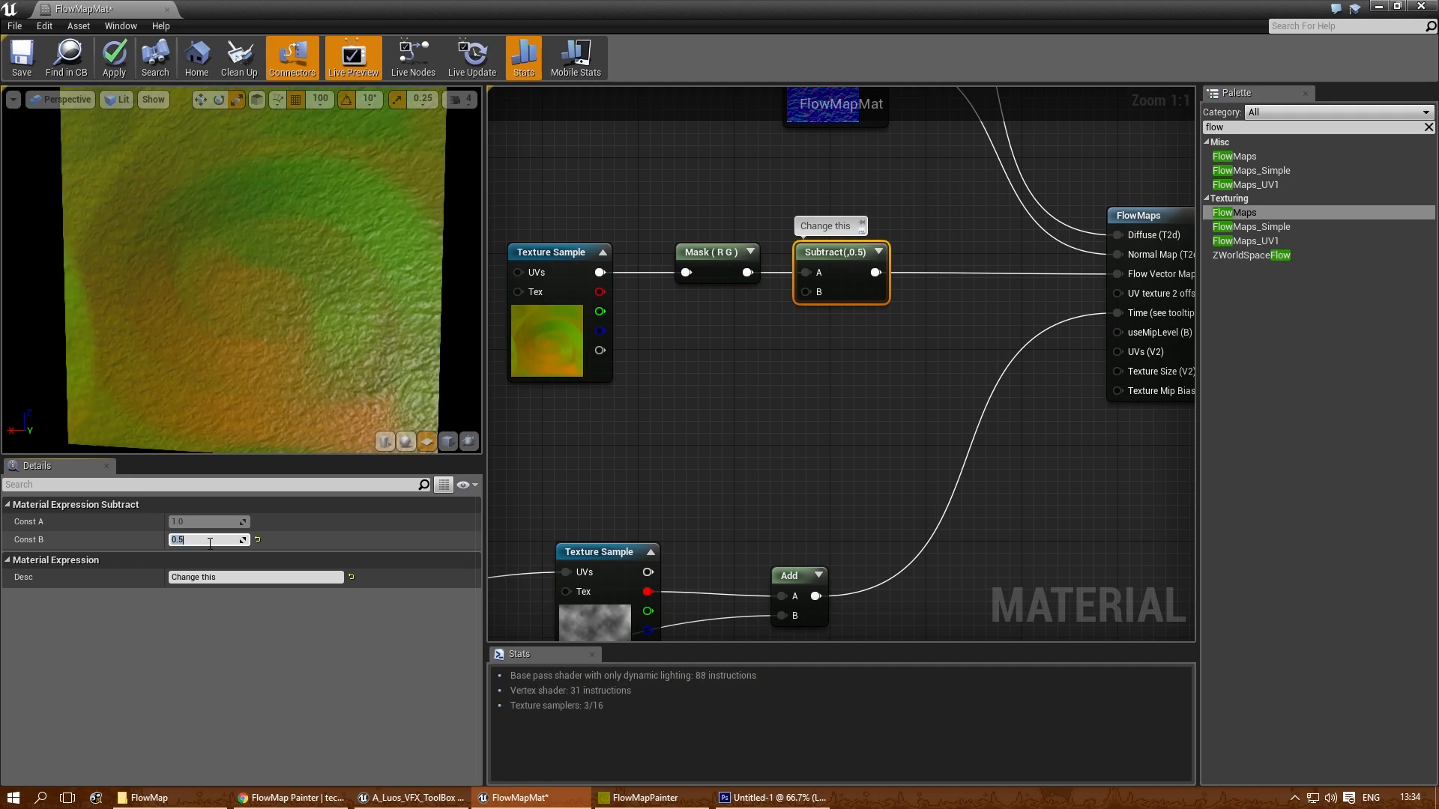
pyautogui.write('0.2')
pyautogui.press('Return')
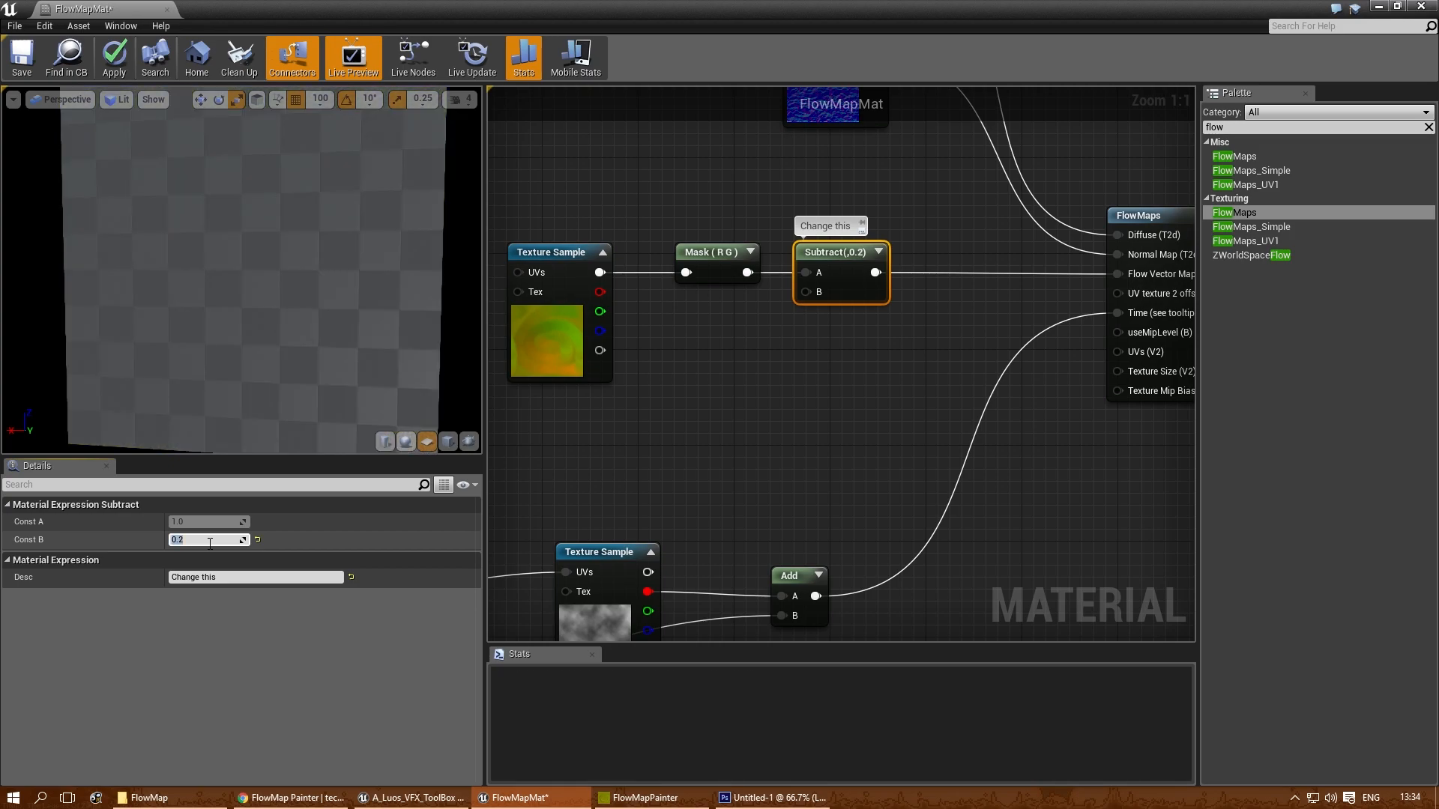
# - Try feeding the noise Texture Sample's UVs from the Frac node, and reconnect the UVs directly to the Add output
pyautogui.moveTo(747, 473); pyautogui.dragTo(910, 252, button='right')
pyautogui.scroll(-2, 771, 453)
pyautogui.moveTo(659, 504); pyautogui.dragTo(865, 460, button='right')
pyautogui.scroll(1, 865, 460)
pyautogui.moveTo(880, 403); pyautogui.dragTo(775, 420, button='right')
pyautogui.scroll(1, 775, 420)
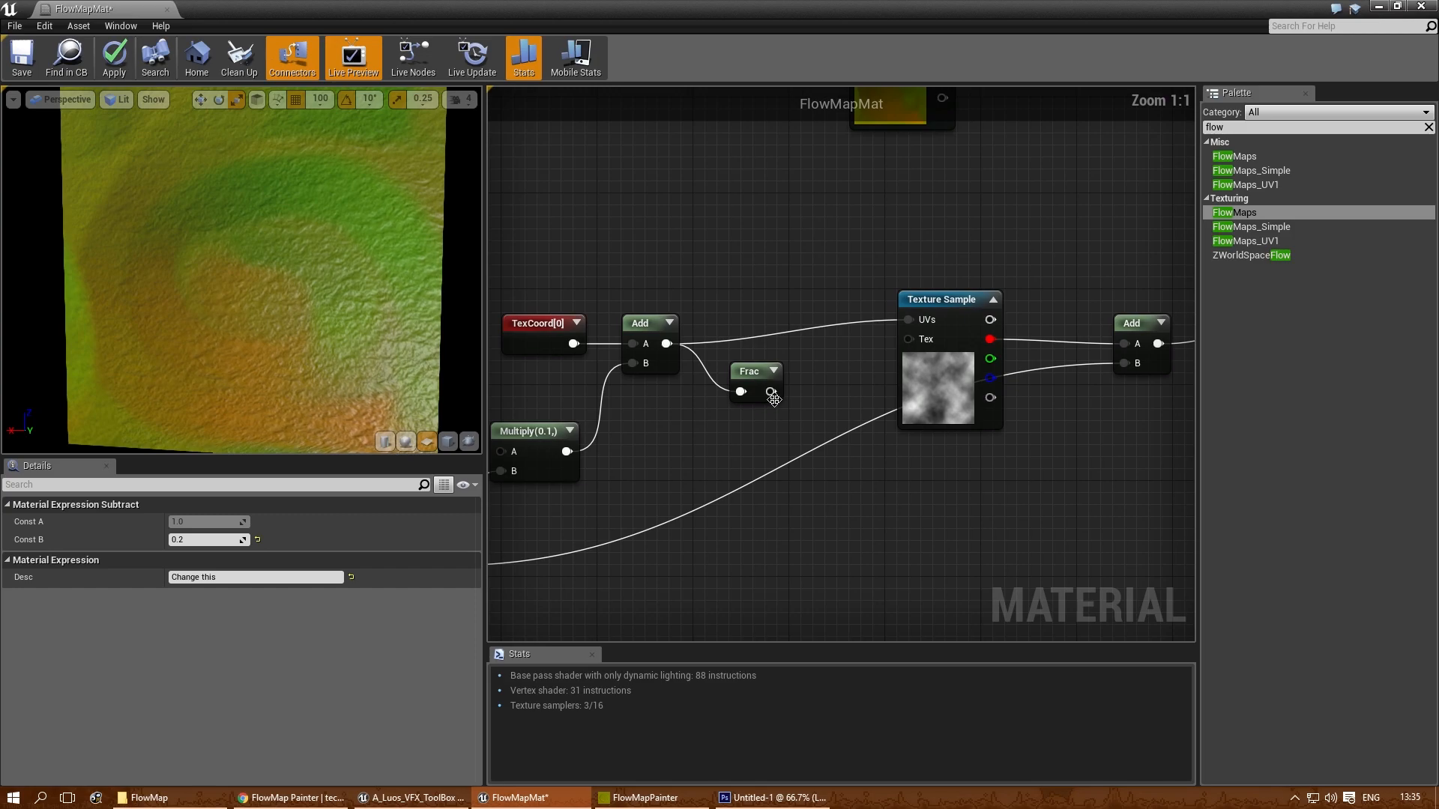
pyautogui.moveTo(776, 393); pyautogui.dragTo(908, 319)
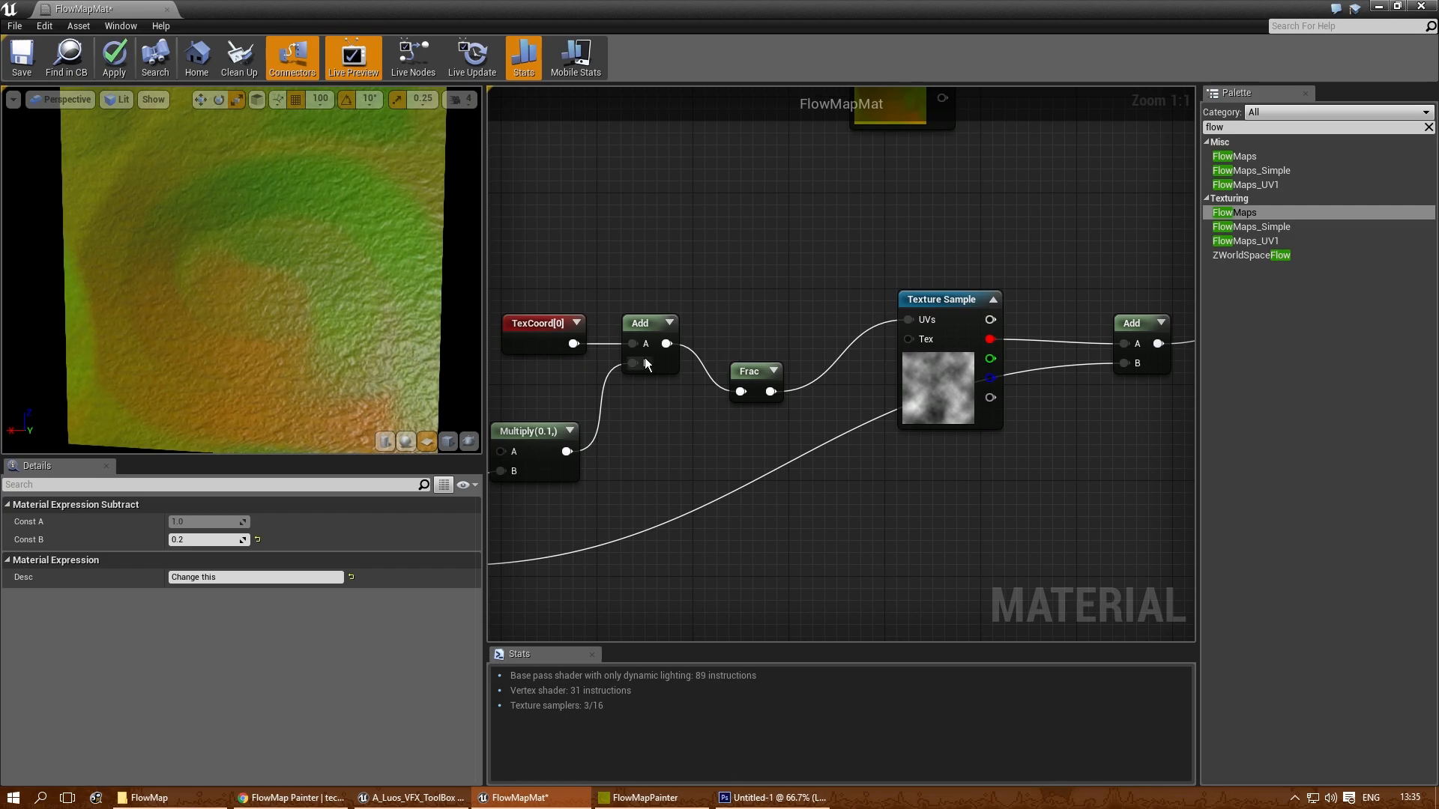
pyautogui.moveTo(673, 343); pyautogui.dragTo(910, 319)
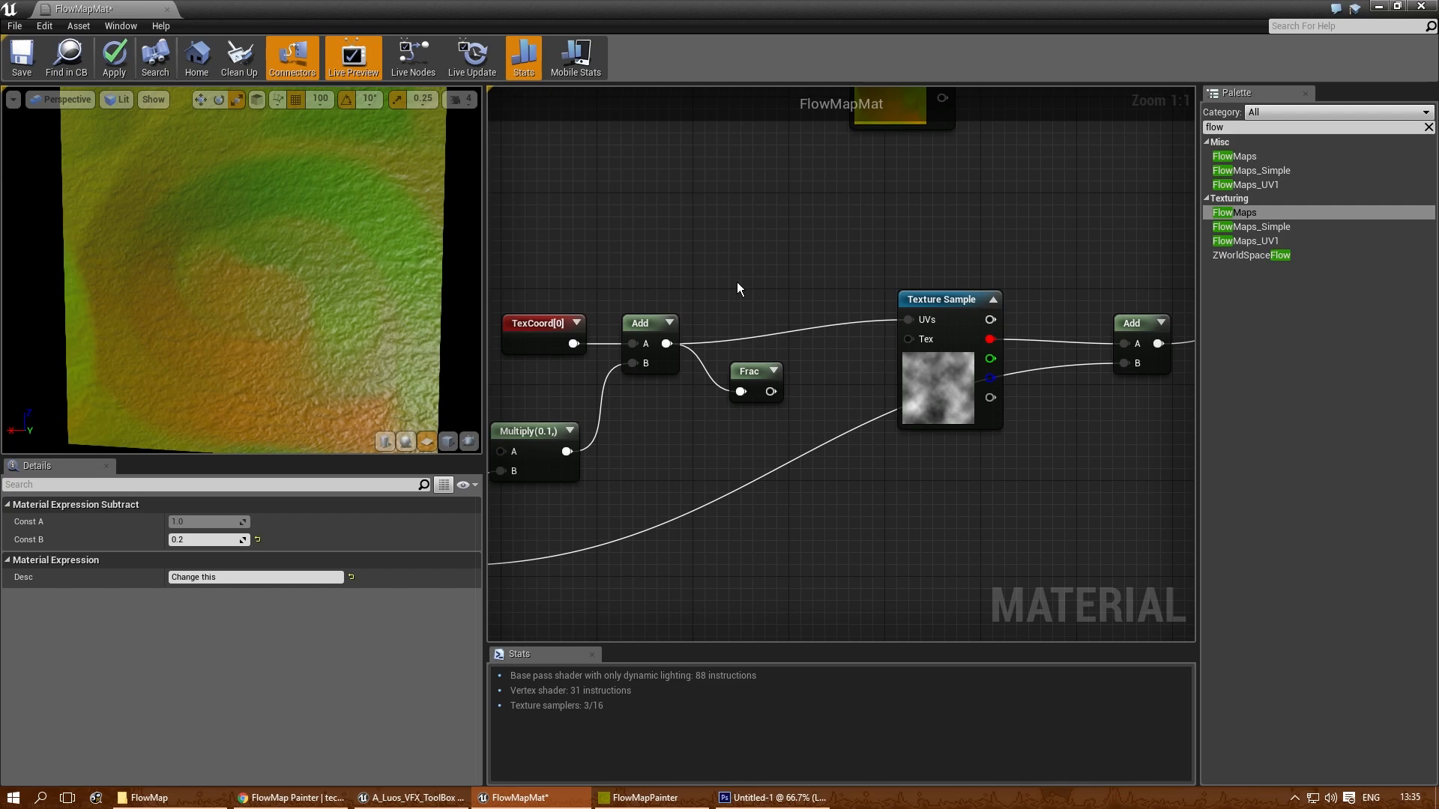
# - Set the constant driving the TimeWithSpeedVariable node's Speed to 0.45
pyautogui.moveTo(667, 479); pyautogui.dragTo(988, 388, button='right')
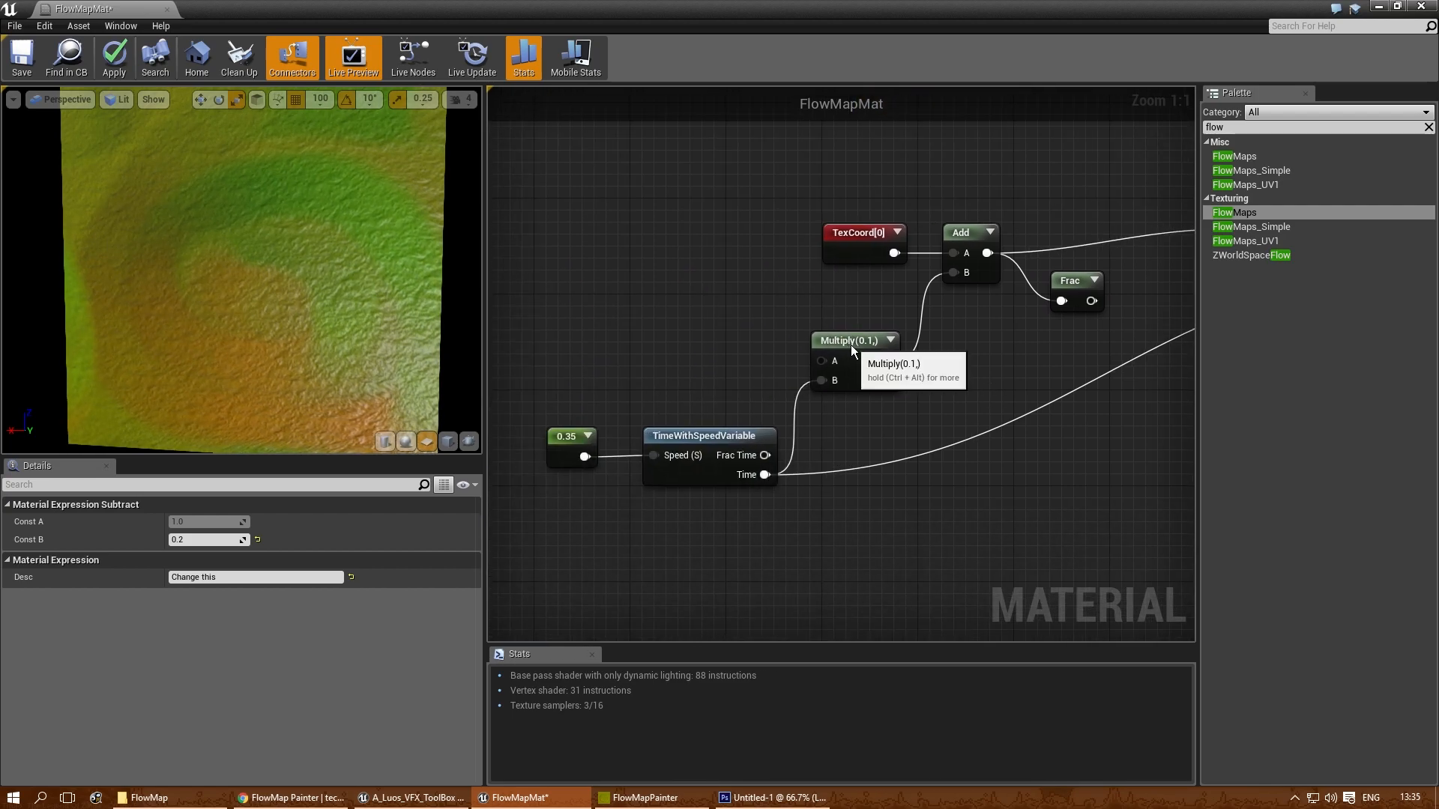
pyautogui.click(560, 437)
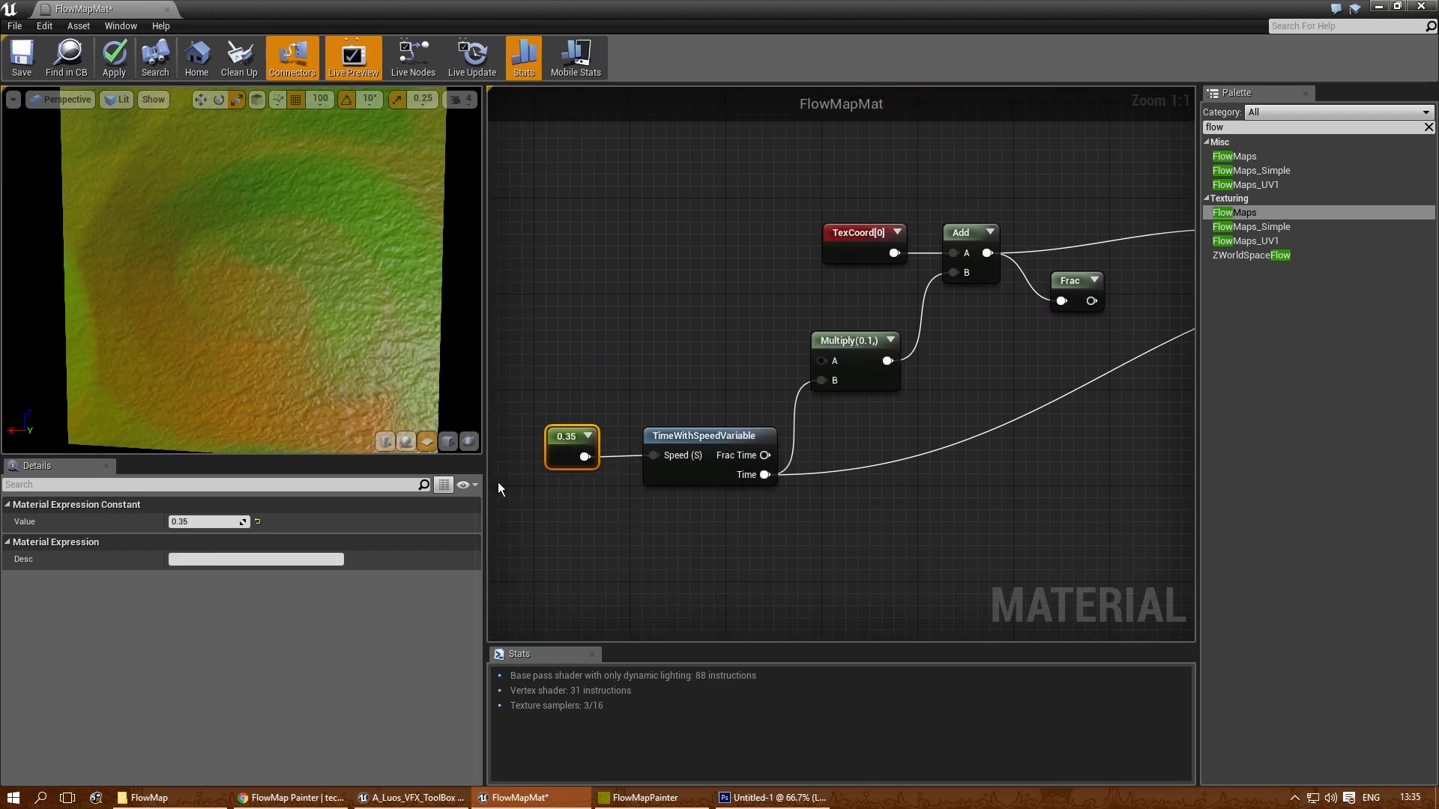
pyautogui.click(199, 526)
pyautogui.write('0.45')
pyautogui.press('Return')
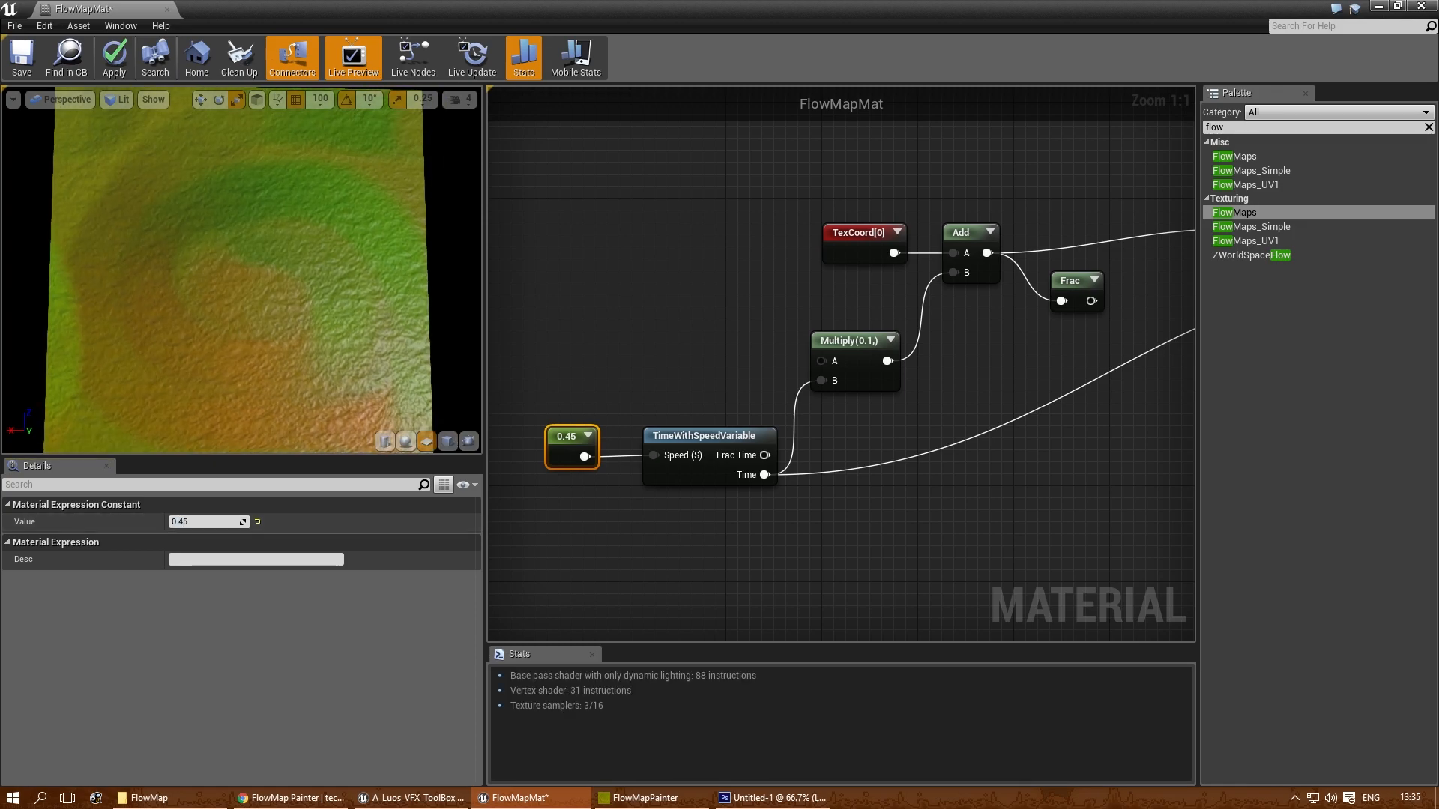
# - Enlarge the material preview and examine how the surface flows along the flow map colours from several views
pyautogui.moveTo(375, 459); pyautogui.dragTo(377, 605)
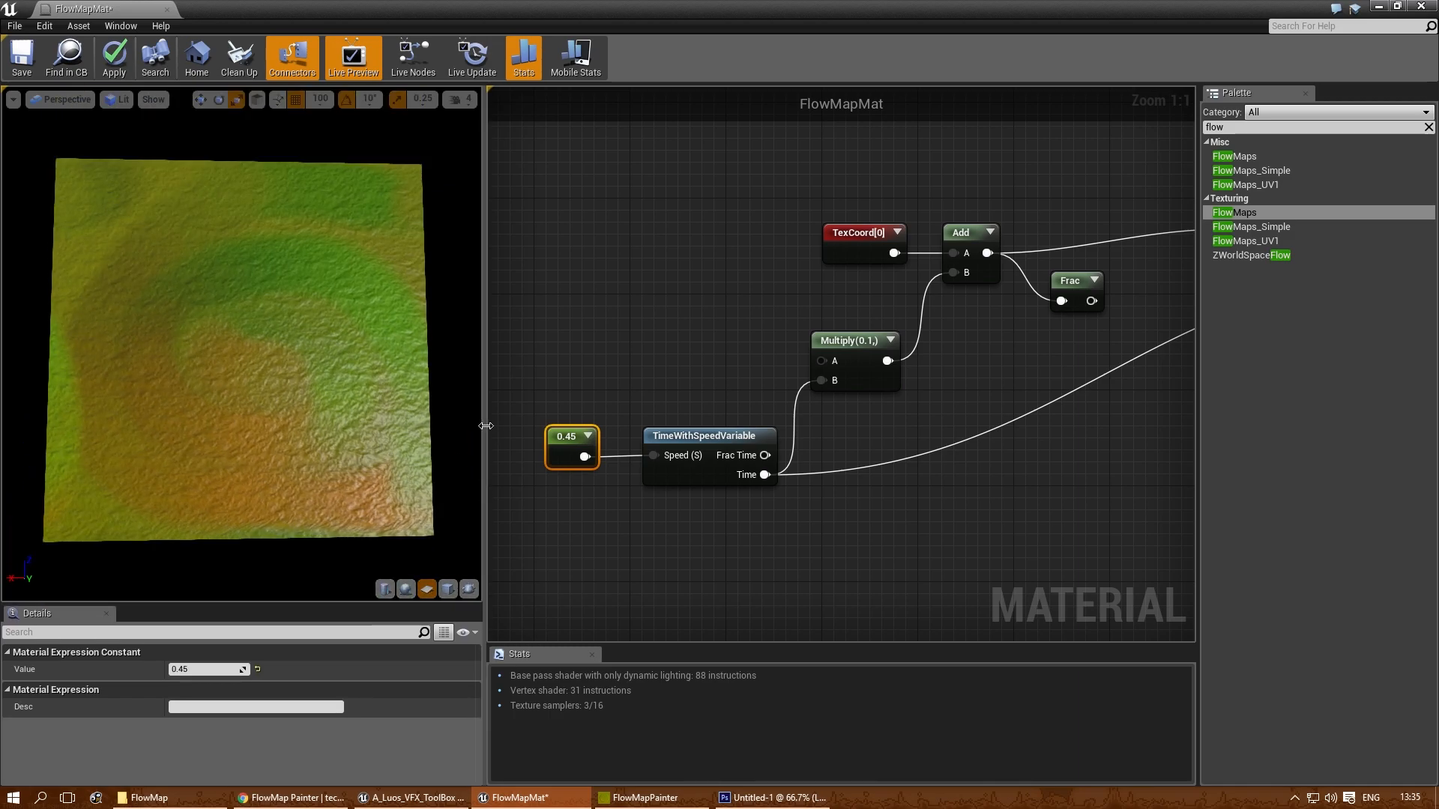
pyautogui.moveTo(487, 424); pyautogui.dragTo(711, 442)
pyautogui.scroll(-5, 519, 265)
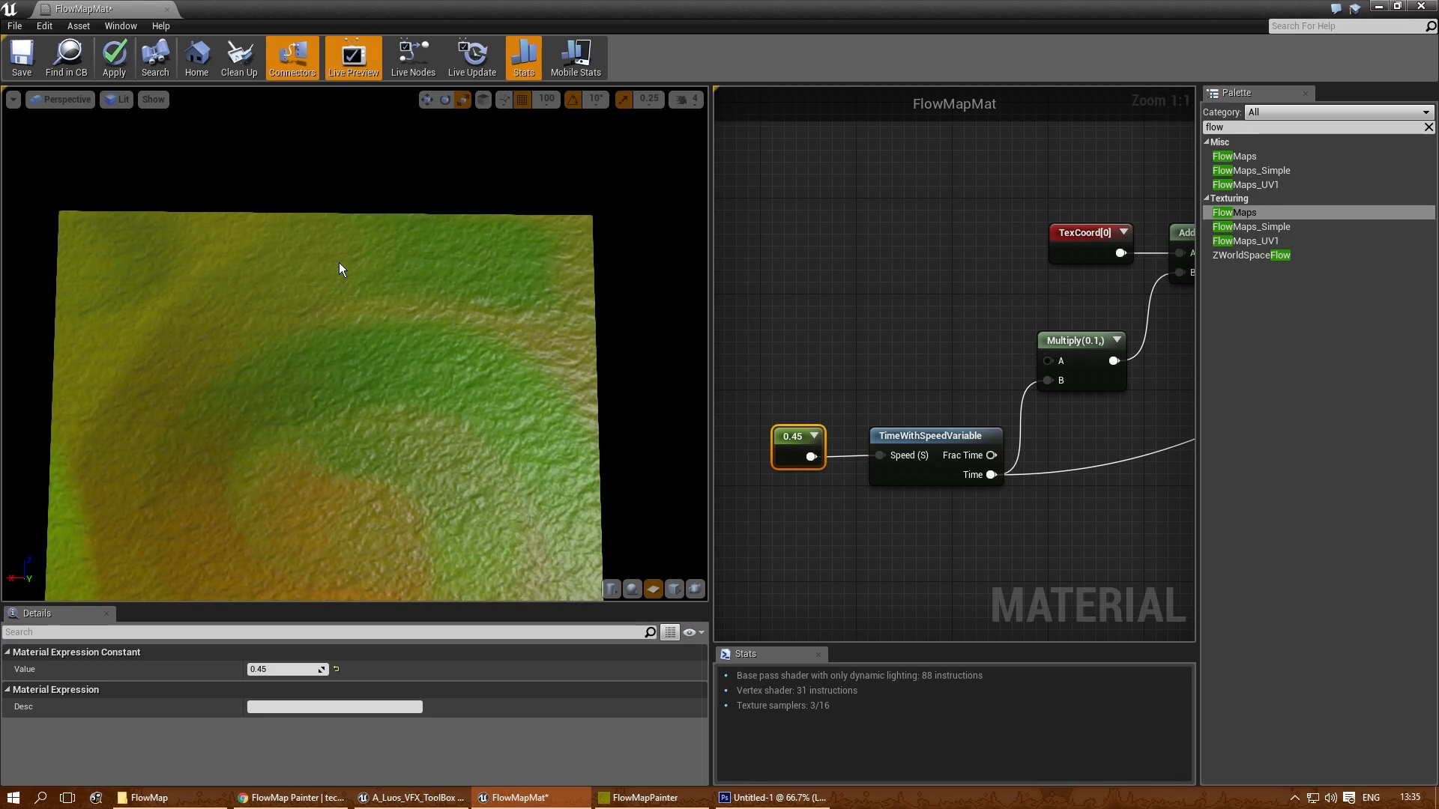
pyautogui.moveTo(107, 490); pyautogui.dragTo(126, 403)
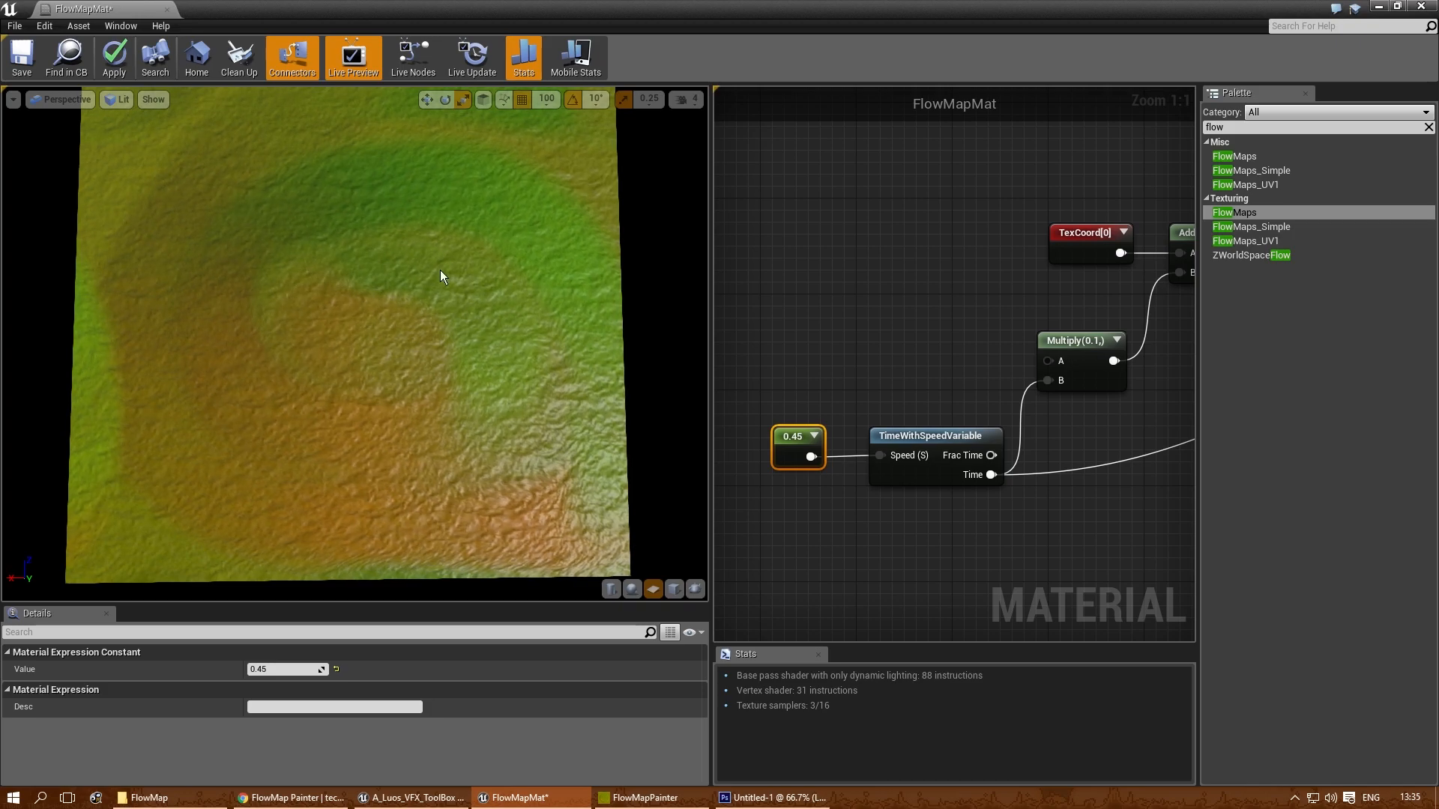
pyautogui.moveTo(389, 397); pyautogui.dragTo(439, 394)
pyautogui.moveTo(709, 342); pyautogui.dragTo(581, 341)
pyautogui.moveTo(341, 442); pyautogui.dragTo(350, 433)
pyautogui.moveTo(350, 432)
pyautogui.mouseDown(button='middle')
pyautogui.moveTo(349, 381)
pyautogui.moveTo(343, 406)
pyautogui.mouseUp(button='middle')
pyautogui.click(753, 545)
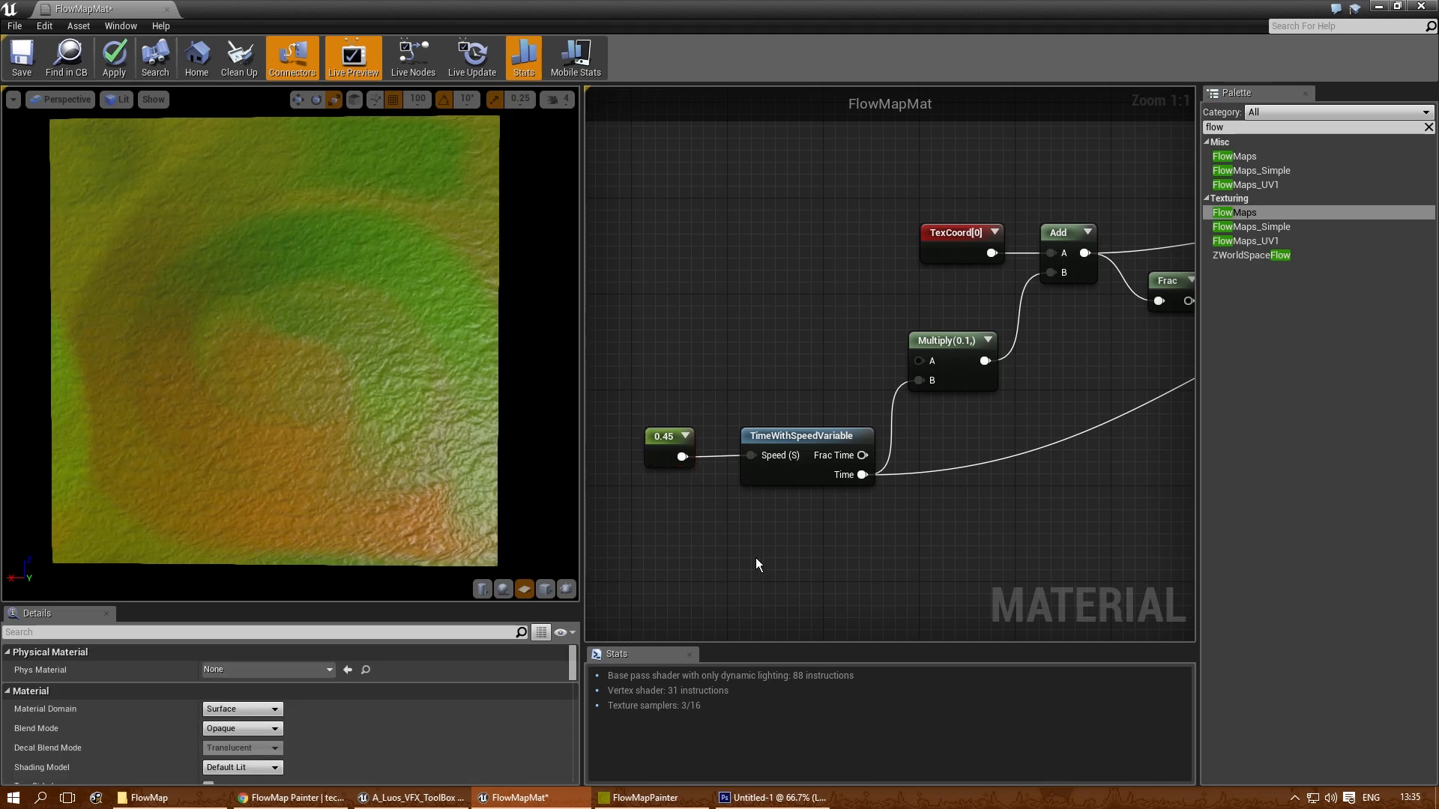
# - Check the painted flow in FlowMapPainter, return to the Unreal material and review the nodes feeding FlowMaps
pyautogui.click(697, 793)
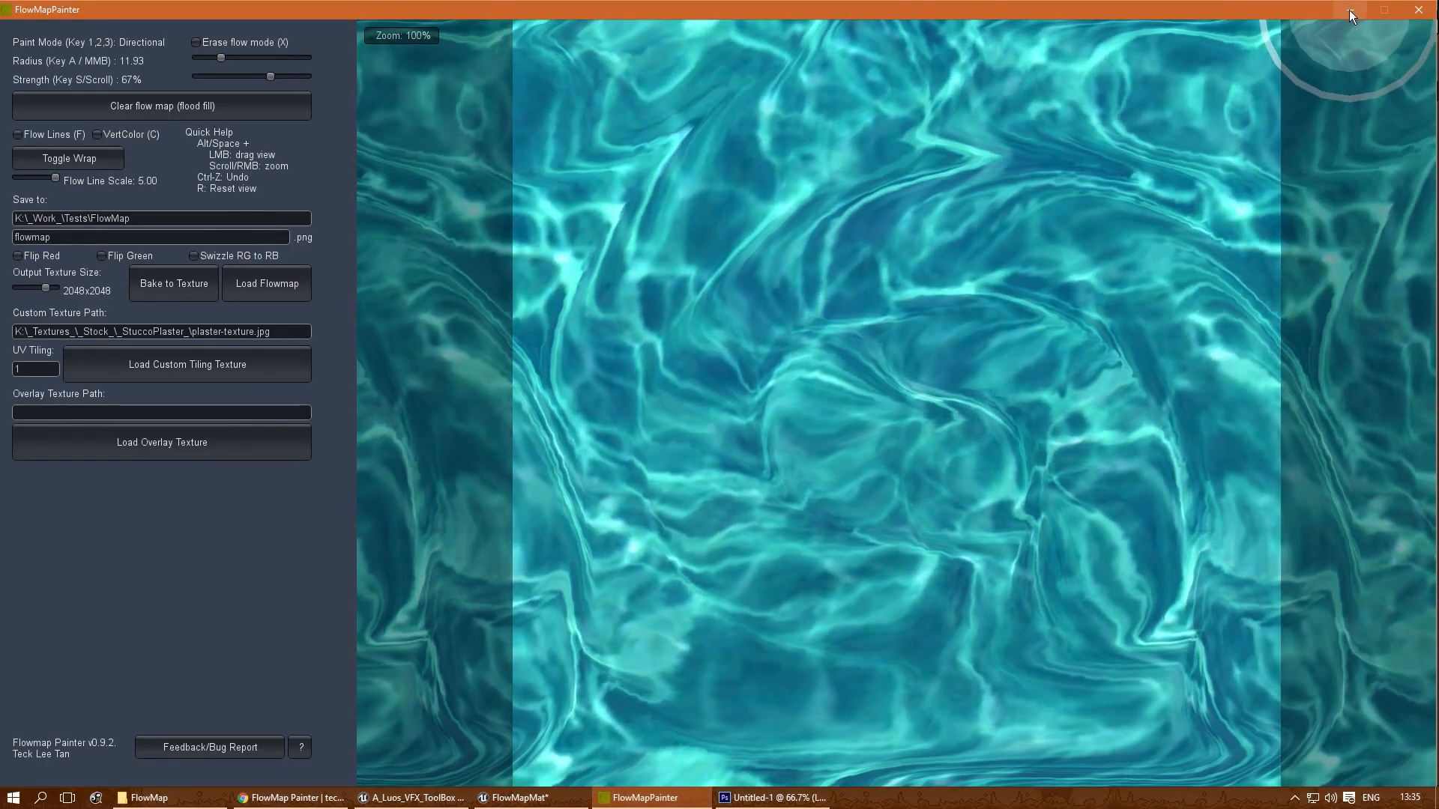
pyautogui.click(1350, 10)
pyautogui.moveTo(1025, 517); pyautogui.dragTo(805, 510, button='right')
pyautogui.scroll(-1, 1027, 468)
pyautogui.moveTo(1034, 462); pyautogui.dragTo(826, 458, button='right')
pyautogui.moveTo(927, 451); pyautogui.dragTo(619, 474, button='right')
pyautogui.moveTo(886, 414); pyautogui.dragTo(828, 522, button='right')
pyautogui.moveTo(978, 403); pyautogui.dragTo(1011, 549, button='right')
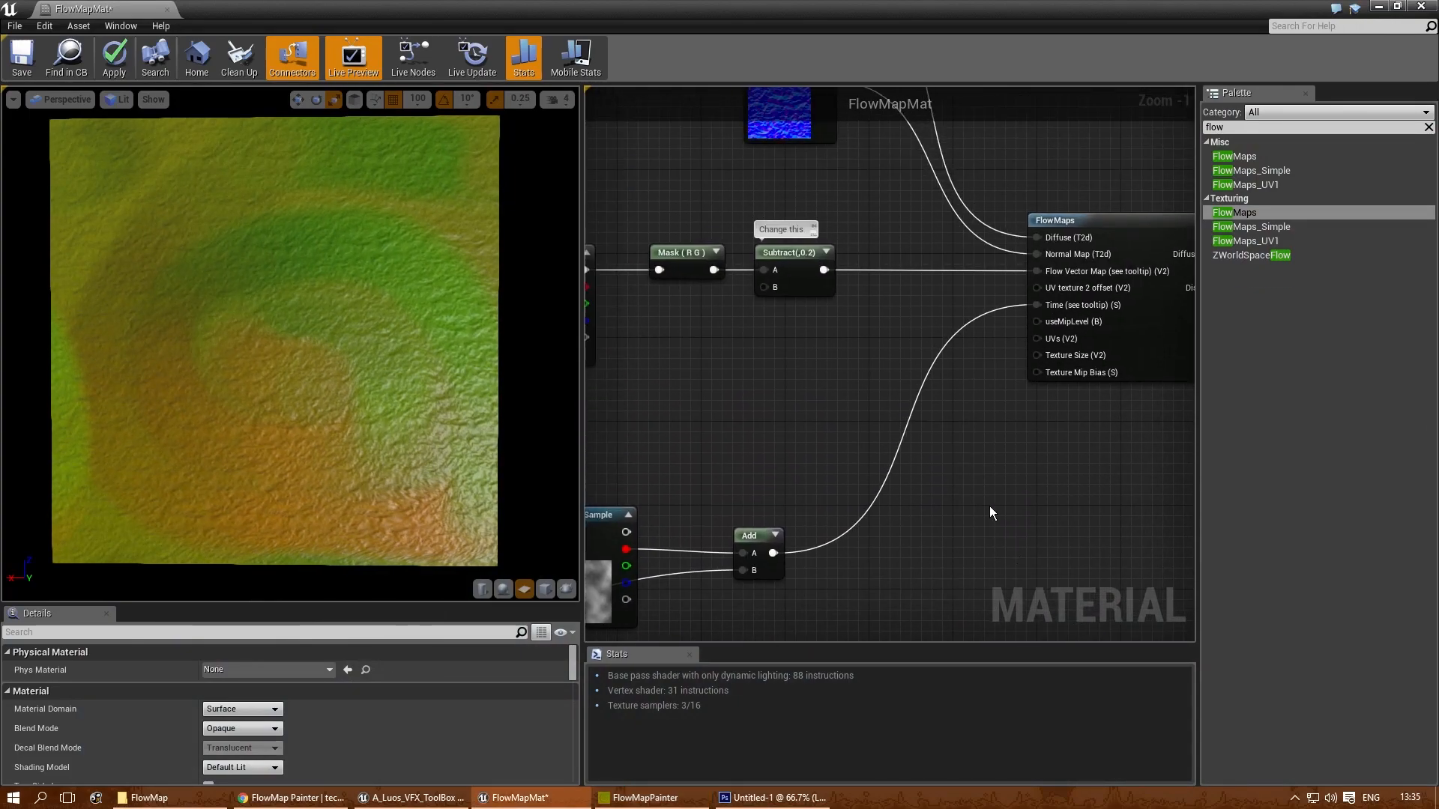
# - Connect the output of the upper Lerp node to the material's Base Color in place of the flow map Texture Sample
pyautogui.moveTo(1052, 465); pyautogui.dragTo(942, 441, button='right')
pyautogui.moveTo(1040, 376); pyautogui.dragTo(884, 425, button='right')
pyautogui.moveTo(1101, 246); pyautogui.dragTo(674, 360, button='right')
pyautogui.moveTo(1167, 298); pyautogui.dragTo(721, 360, button='right')
pyautogui.scroll(-2, 979, 300)
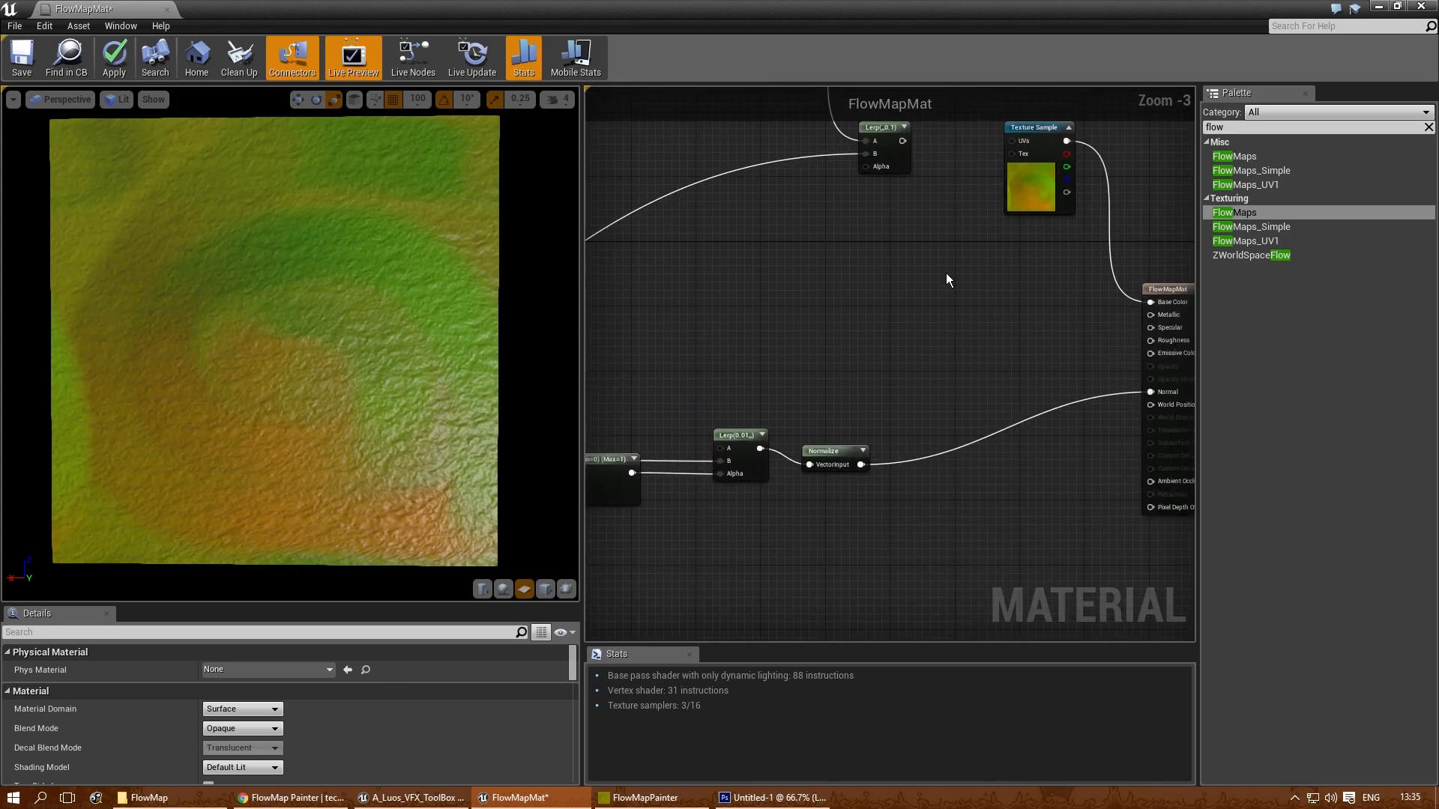
pyautogui.moveTo(929, 251); pyautogui.dragTo(897, 441, button='right')
pyautogui.scroll(2, 869, 394)
pyautogui.moveTo(869, 394); pyautogui.dragTo(780, 344, button='right')
pyautogui.moveTo(782, 259); pyautogui.dragTo(1105, 469)
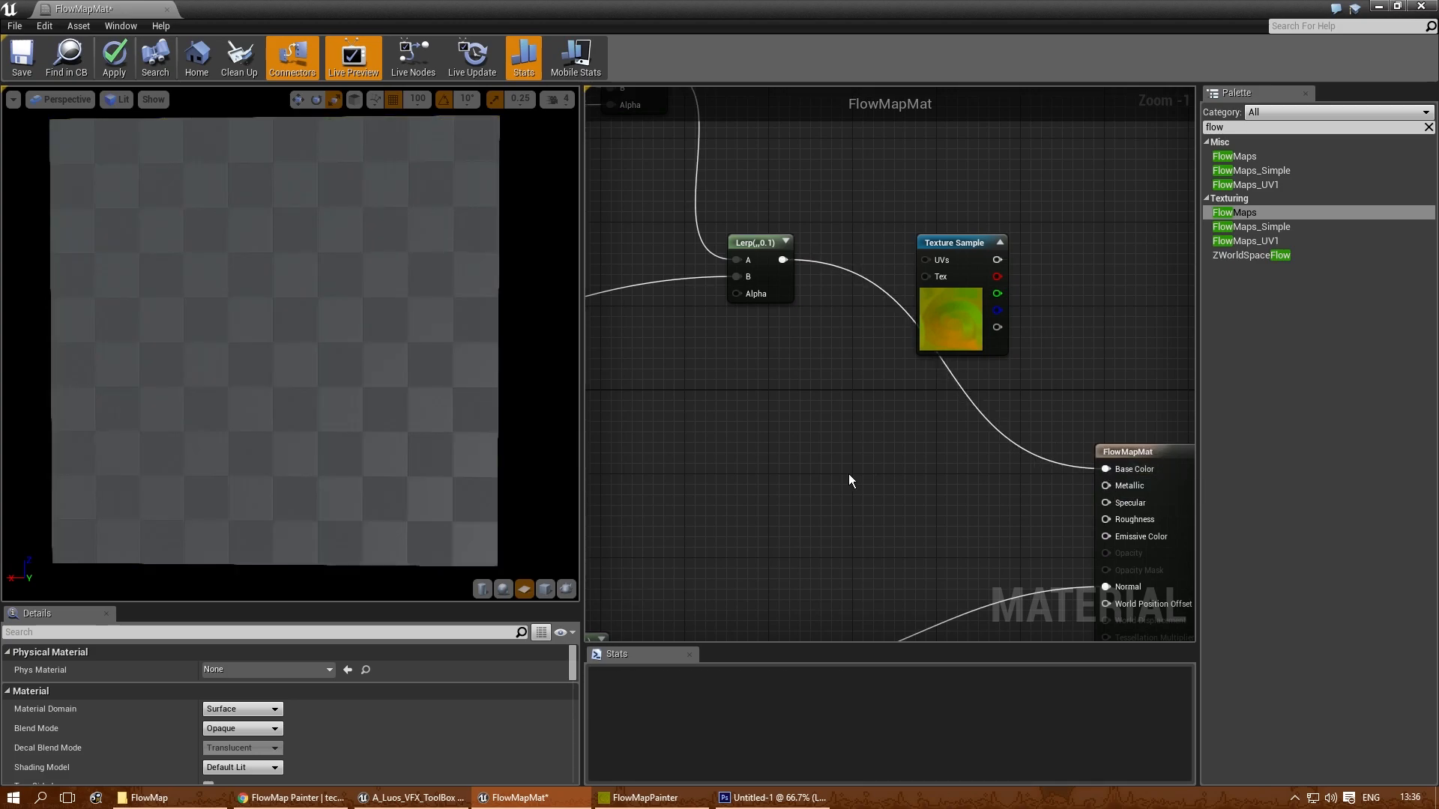
# - Disconnect the TexCoord node from the UVs of the Texture Sample below the light blue colour constant, and move it away to leave space between them
pyautogui.moveTo(712, 397); pyautogui.dragTo(982, 514, button='right')
pyautogui.moveTo(685, 416); pyautogui.dragTo(995, 531, button='right')
pyautogui.scroll(1, 852, 322)
pyautogui.moveTo(850, 325); pyautogui.dragTo(882, 322, button='right')
pyautogui.keyDown('alt'); pyautogui.click(974, 316); pyautogui.keyUp('alt')
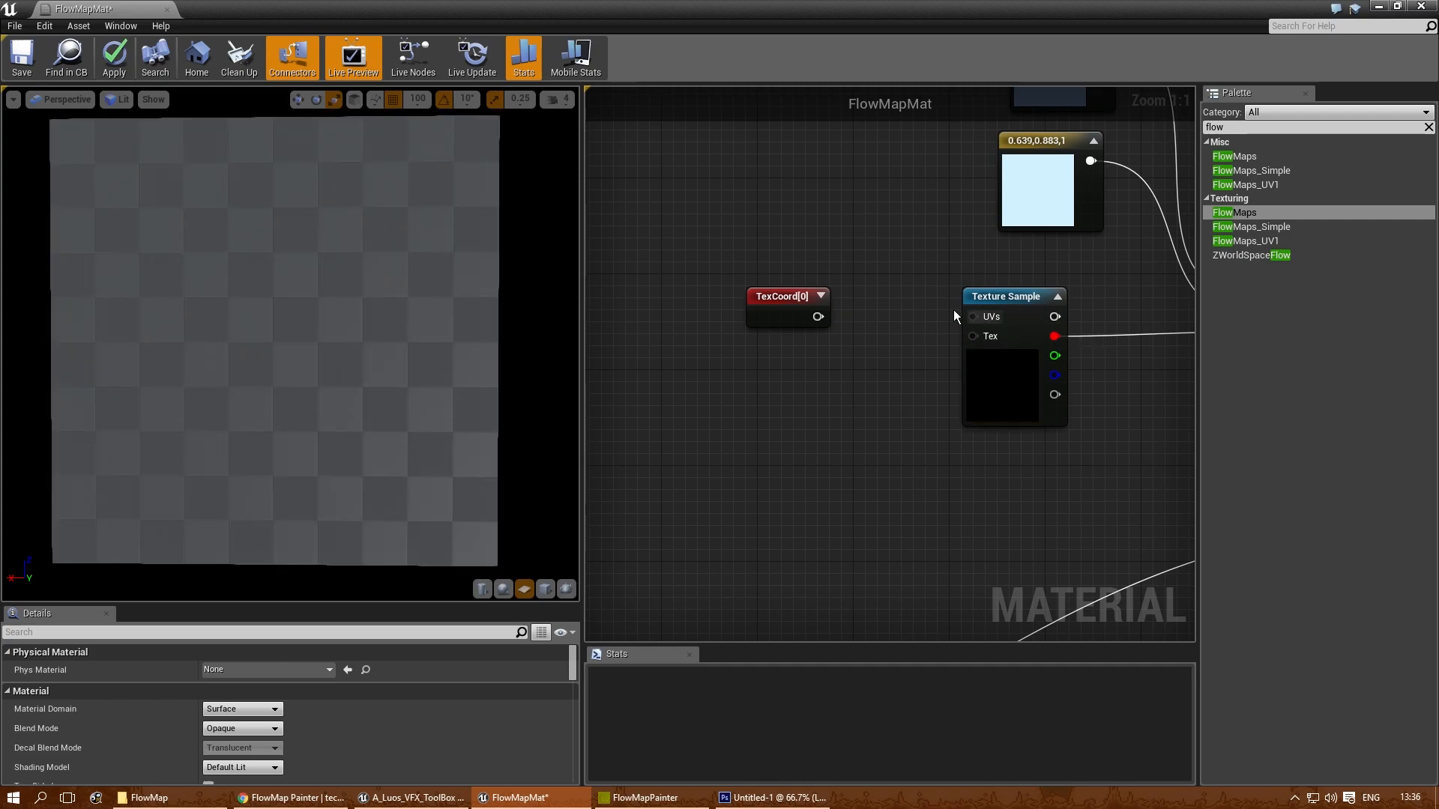
pyautogui.moveTo(790, 297); pyautogui.dragTo(718, 285)
pyautogui.moveTo(816, 316); pyautogui.dragTo(775, 283, button='right')
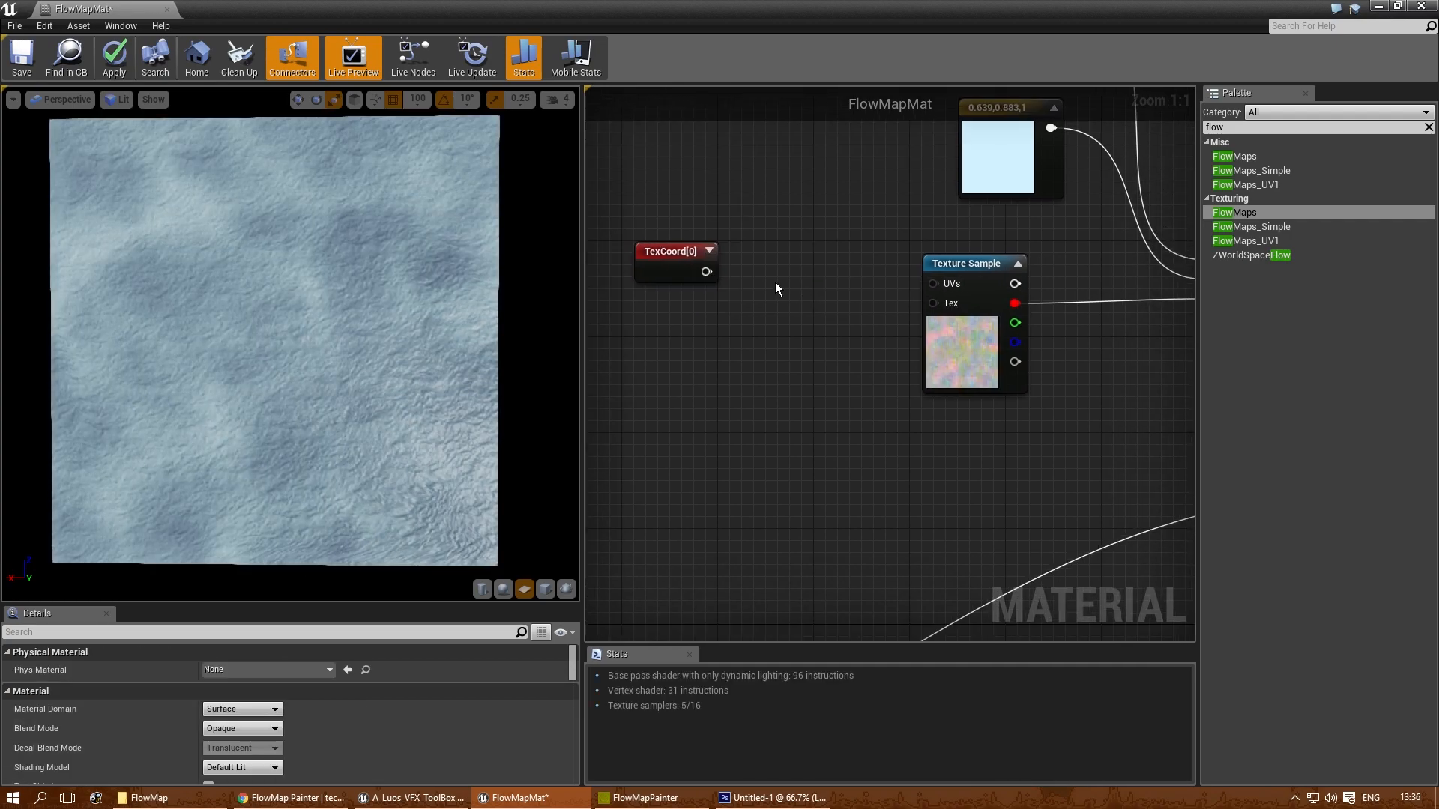
# - Add a Panner node between the TexCoord and the Texture Sample, connect it to the sample's UVs and align it with them
pyautogui.rightClick(775, 282)
pyautogui.write('panner')
pyautogui.press('Return')
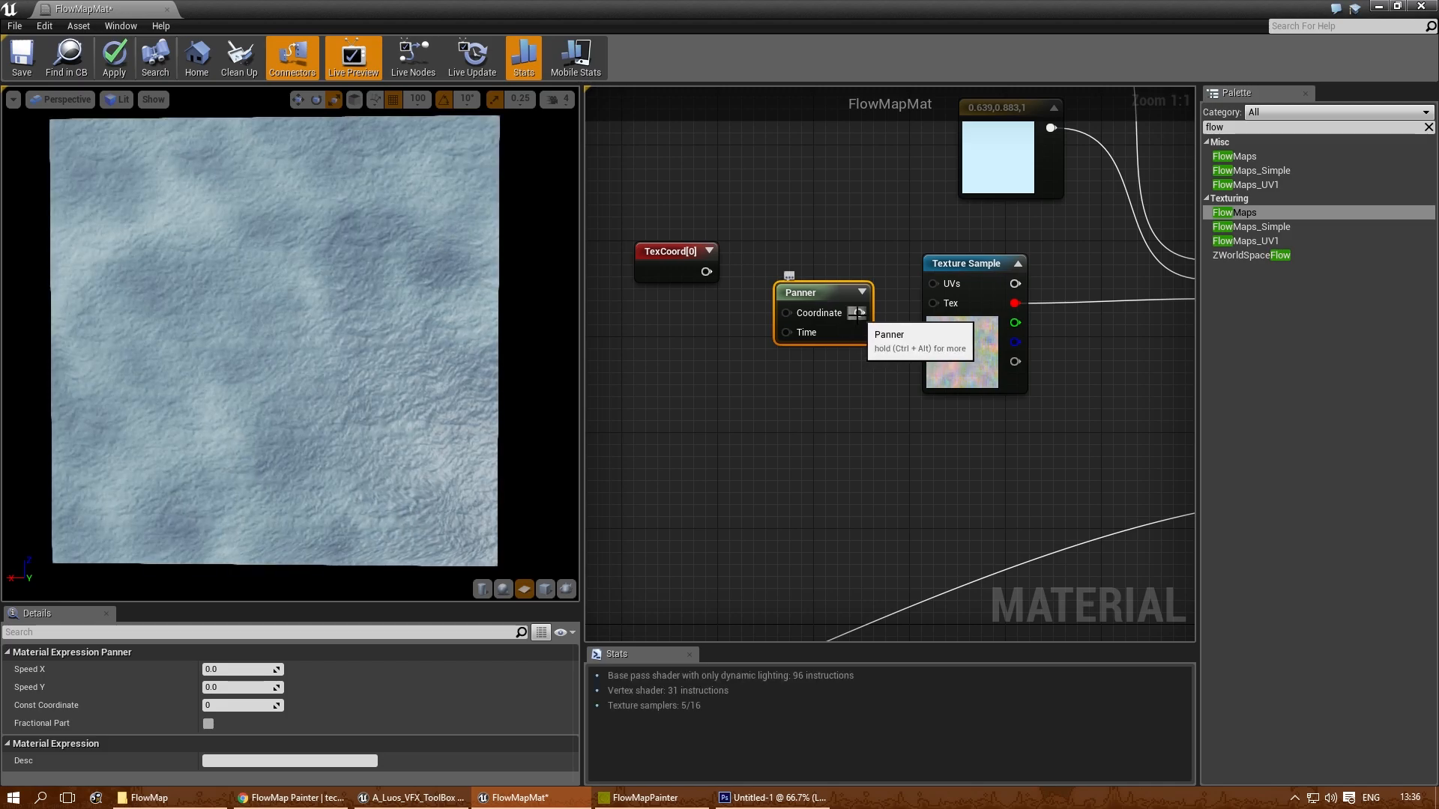
pyautogui.moveTo(920, 290); pyautogui.dragTo(933, 284)
pyautogui.moveTo(832, 282); pyautogui.dragTo(832, 264)
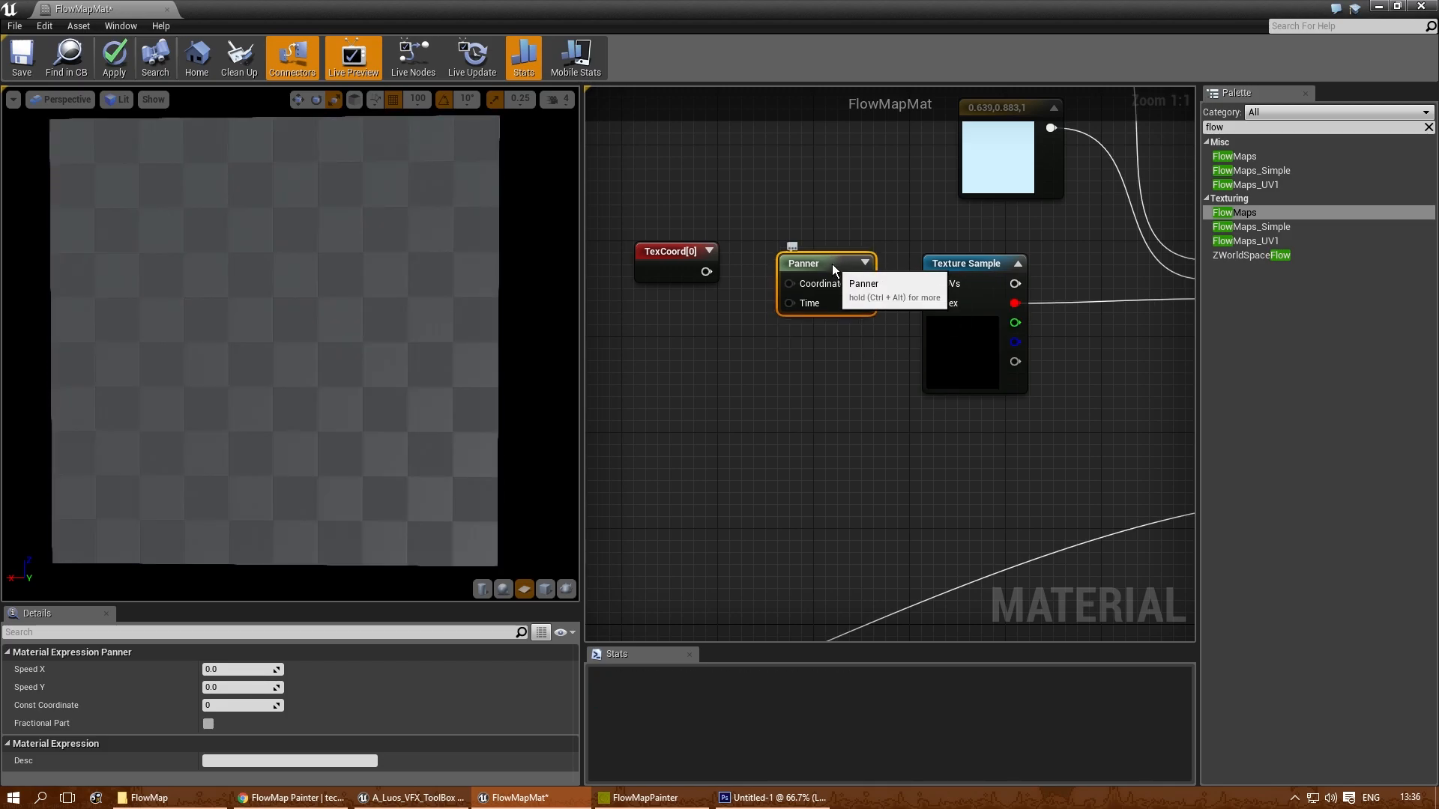
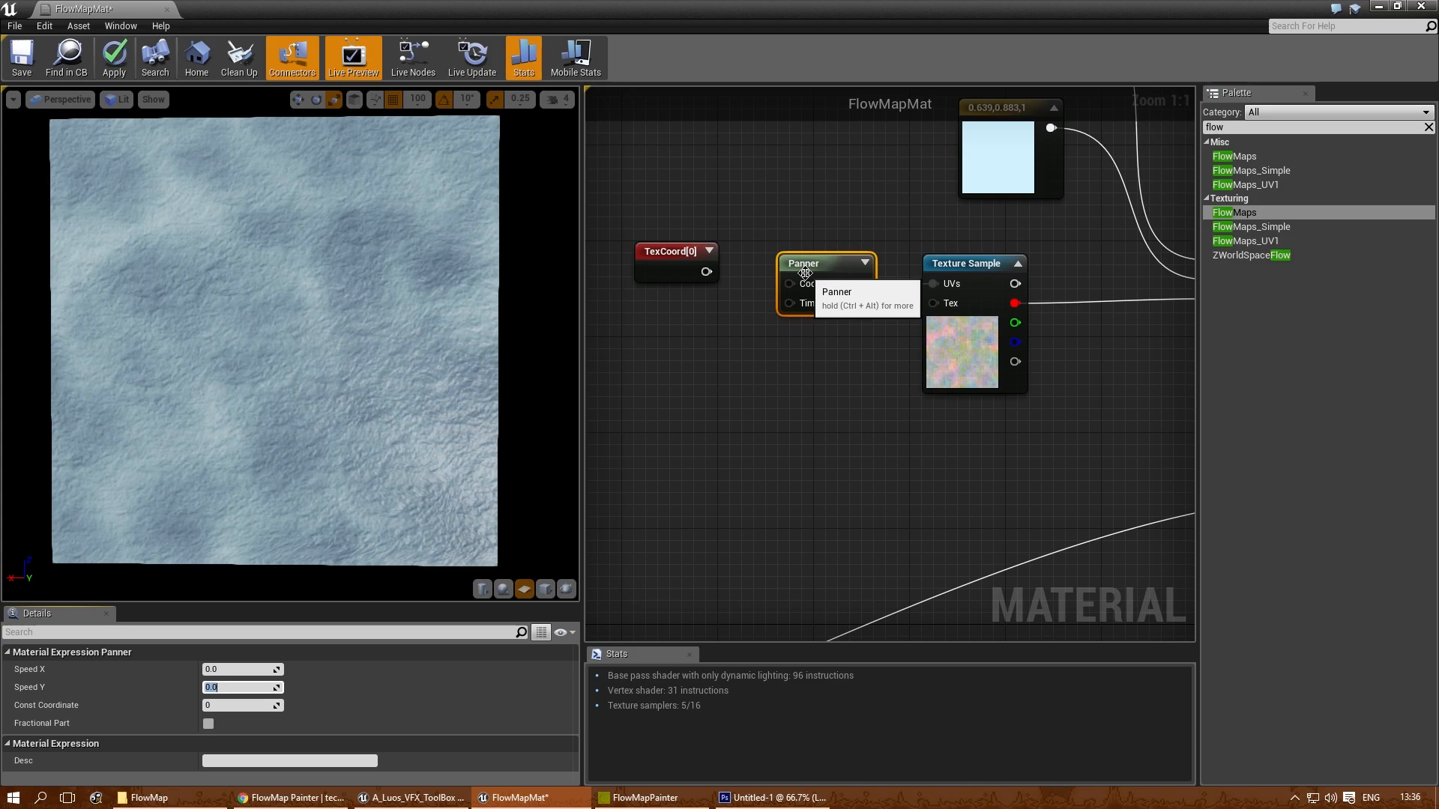
# - Move the Panner aside and insert a Rotator between the TexCoord and the Texture Sample, connected and aligned with both
pyautogui.moveTo(805, 273); pyautogui.dragTo(756, 165)
pyautogui.rightClick(776, 299)
pyautogui.write('rot')
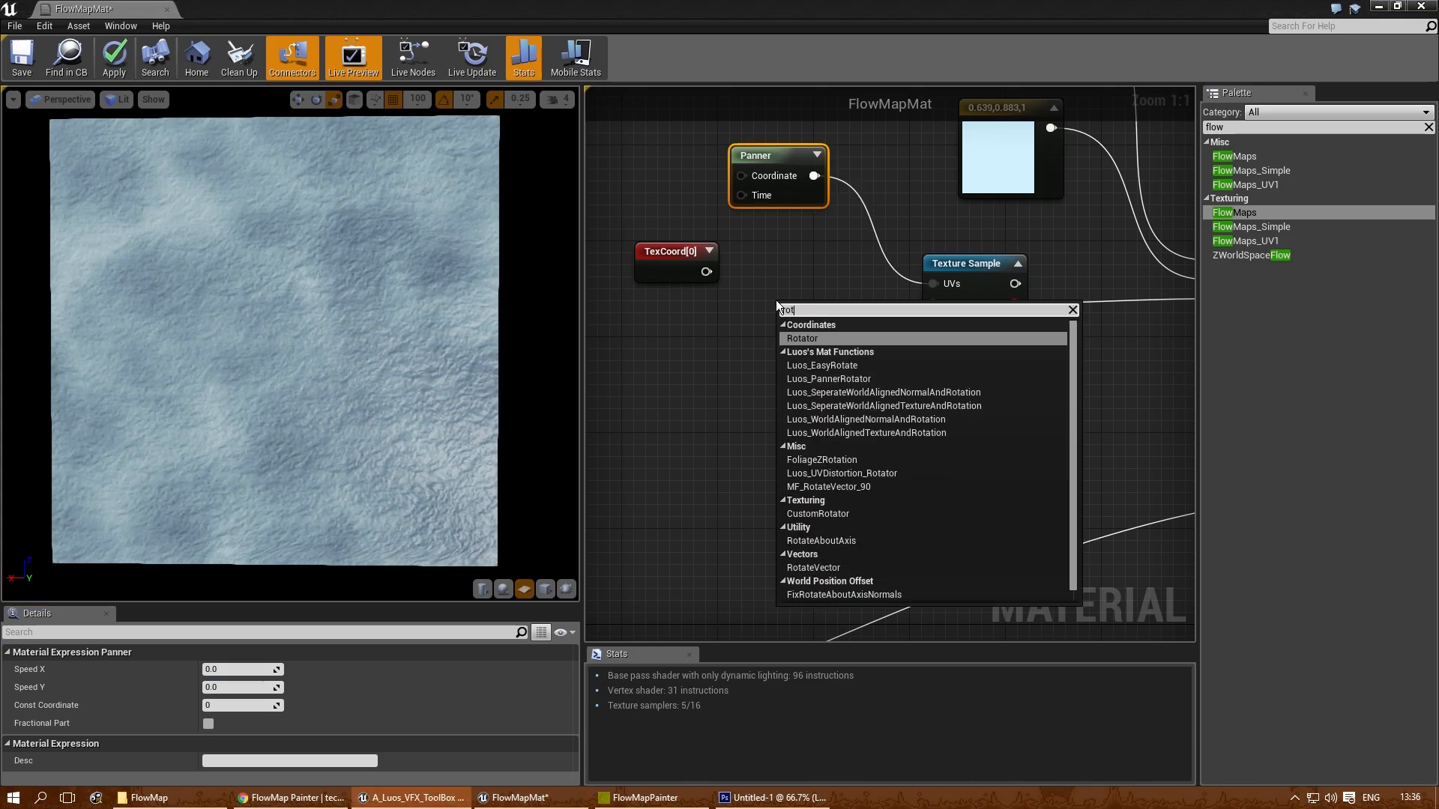
pyautogui.press('Return')
pyautogui.moveTo(861, 331); pyautogui.dragTo(932, 289)
pyautogui.moveTo(706, 271); pyautogui.dragTo(787, 330)
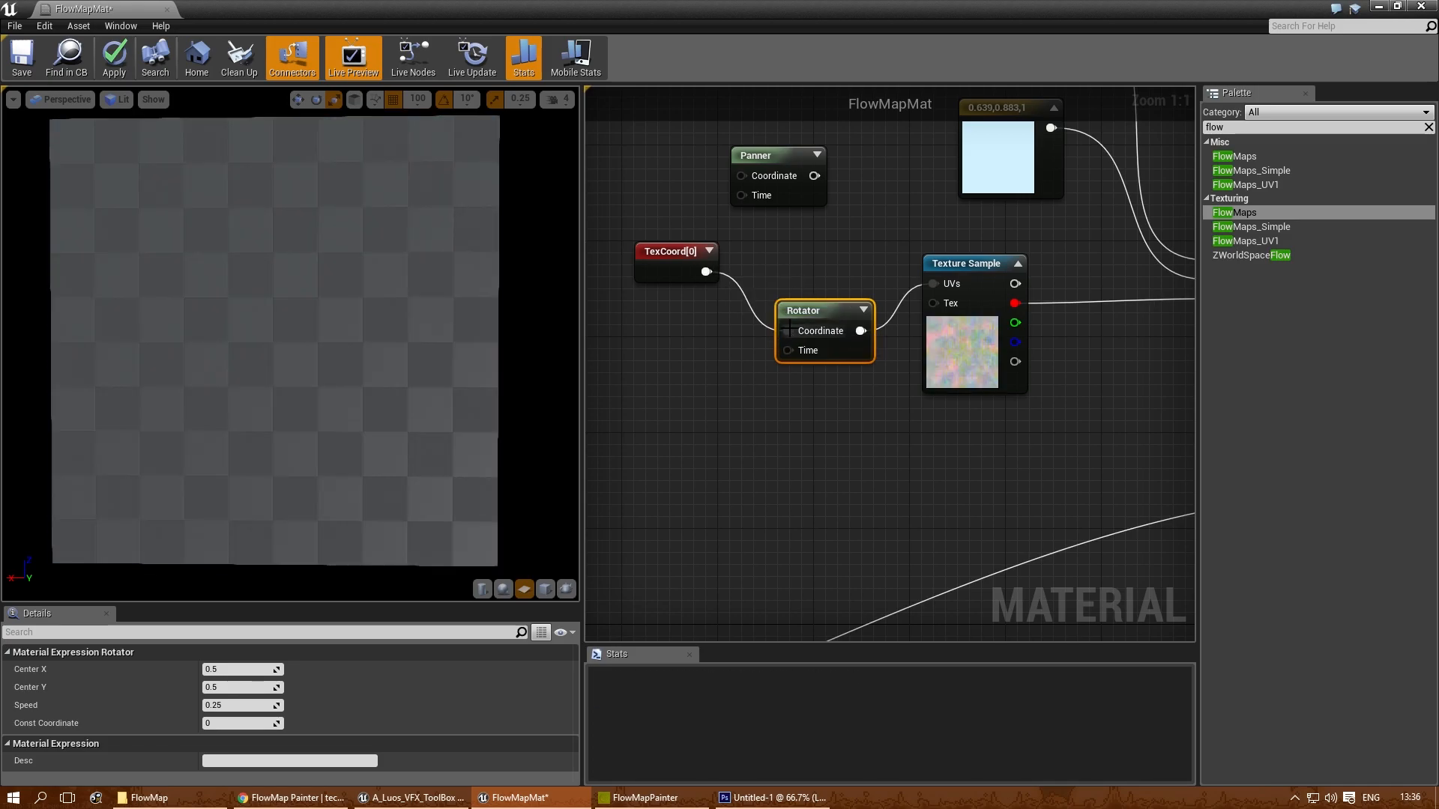
pyautogui.moveTo(679, 255); pyautogui.dragTo(667, 266)
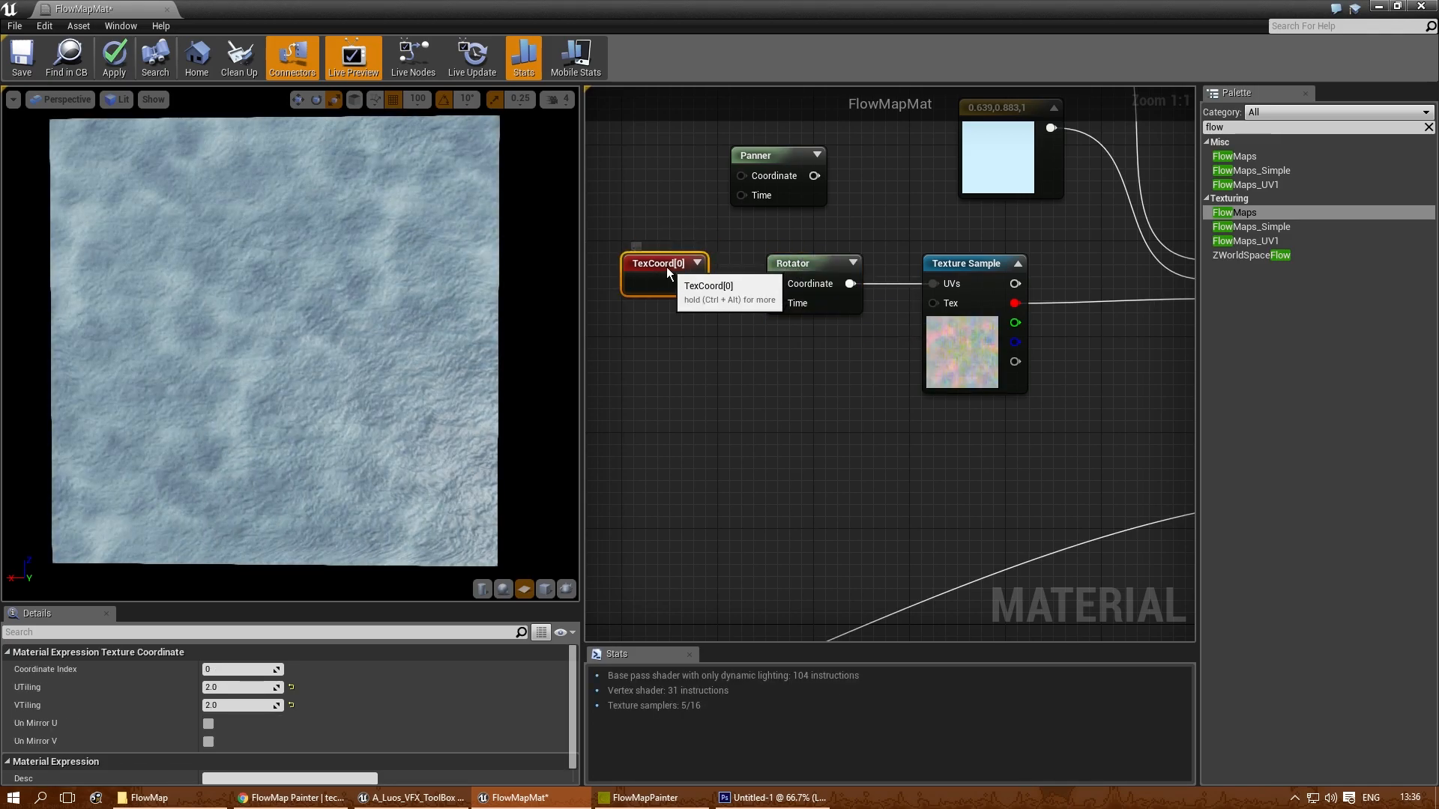
# - Disconnect the TexCoord from the Rotator's Coordinate to compare the preview, check both nodes' settings, and reconnect them
pyautogui.keyDown('alt'); pyautogui.click(777, 283); pyautogui.keyUp('alt')
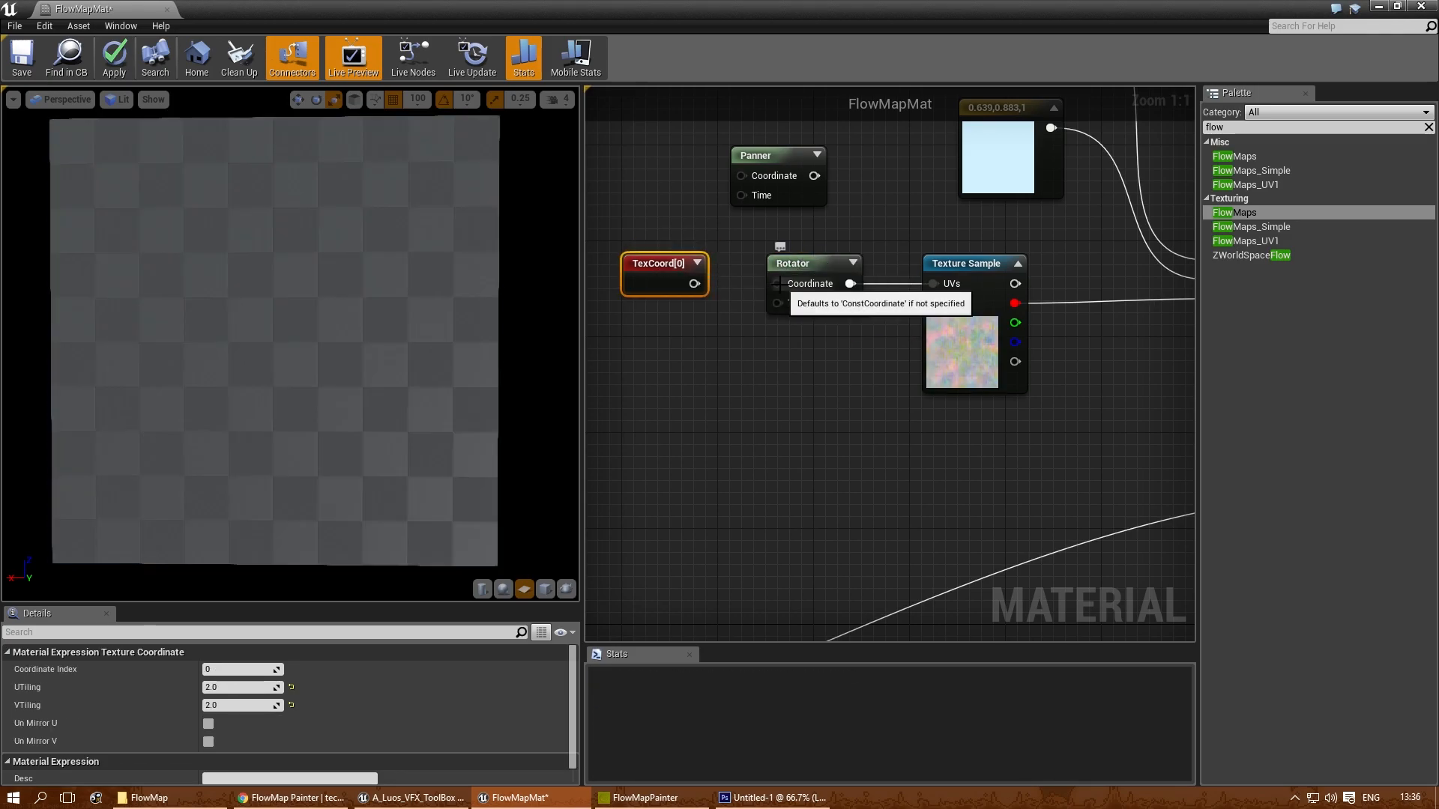
pyautogui.click(802, 270)
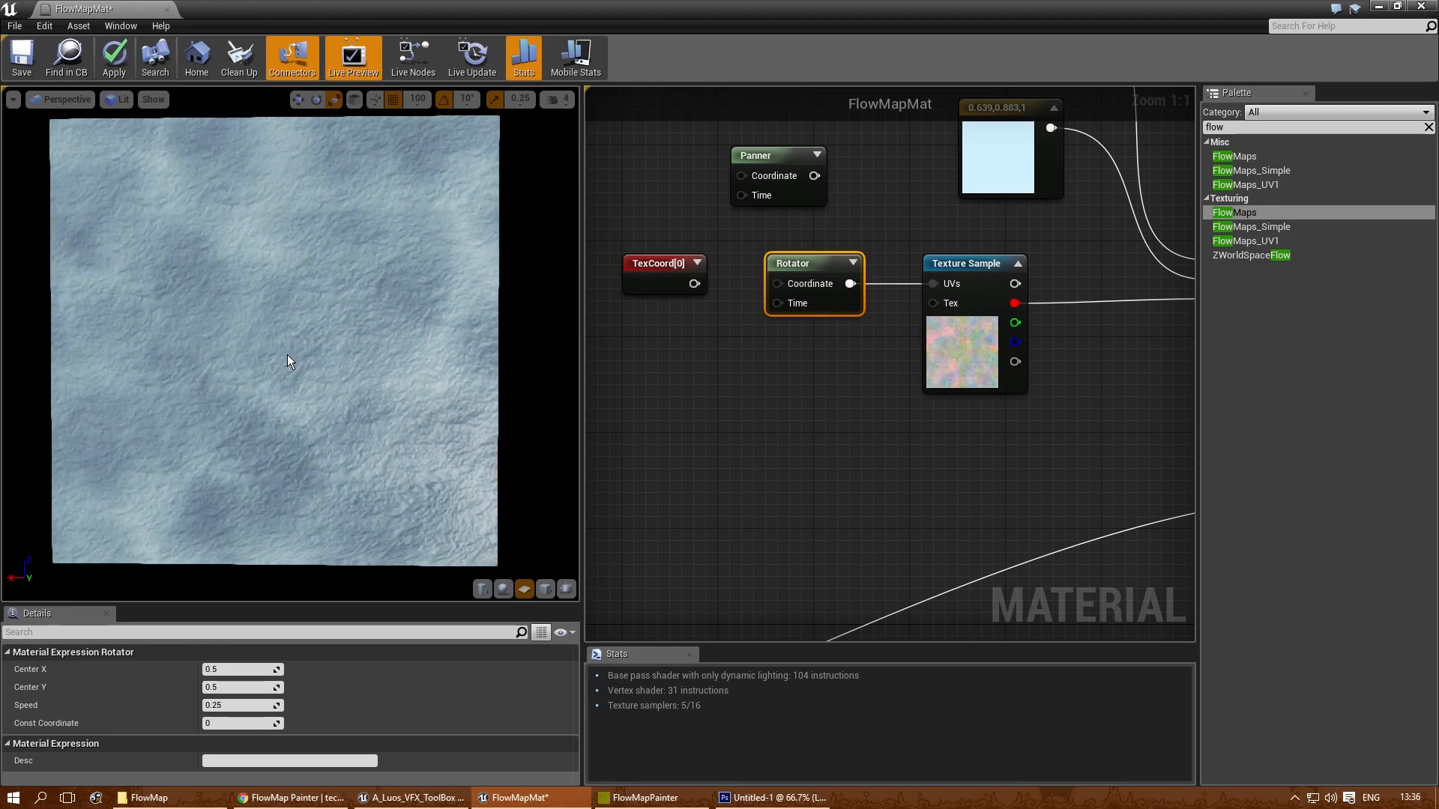
pyautogui.click(662, 264)
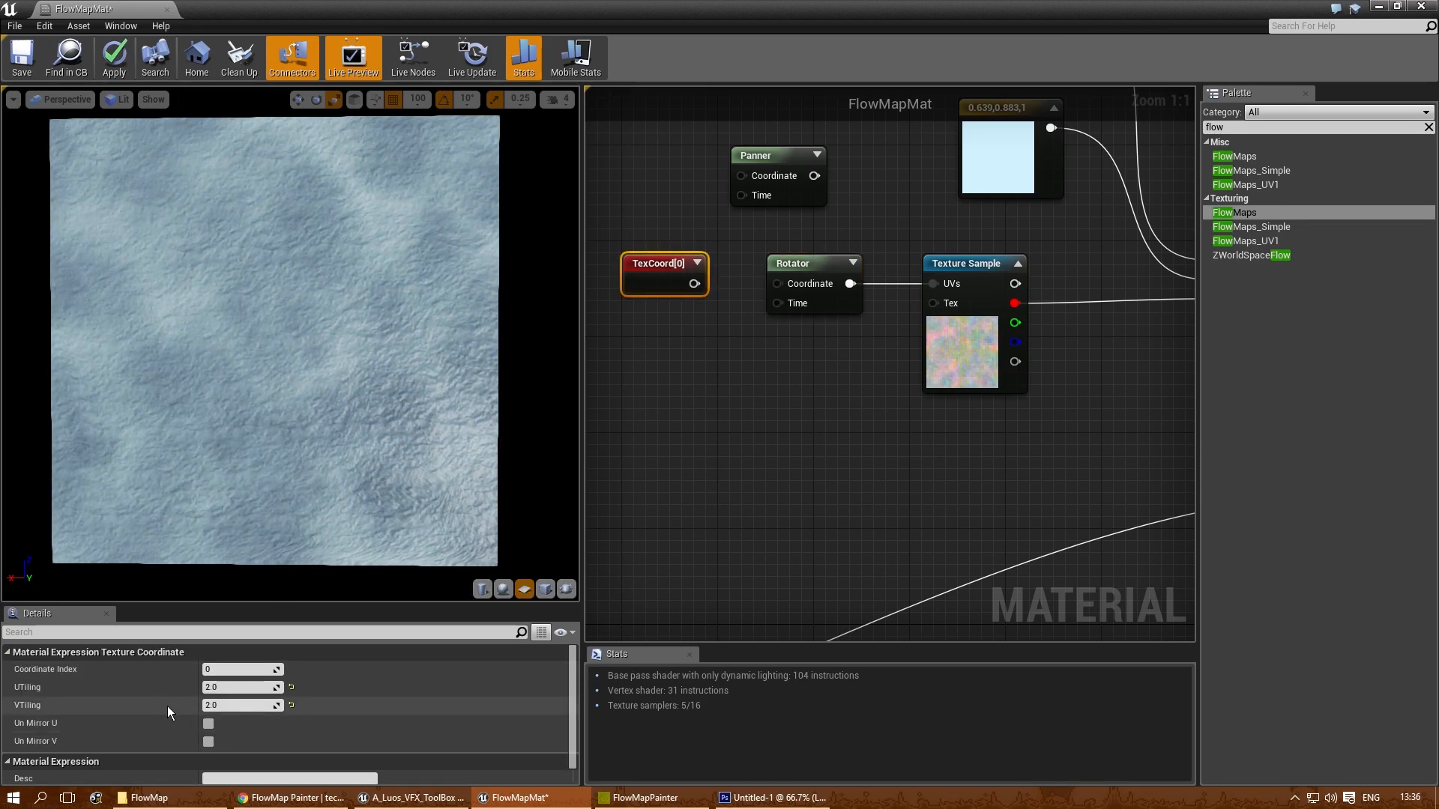
pyautogui.moveTo(695, 283); pyautogui.dragTo(772, 284)
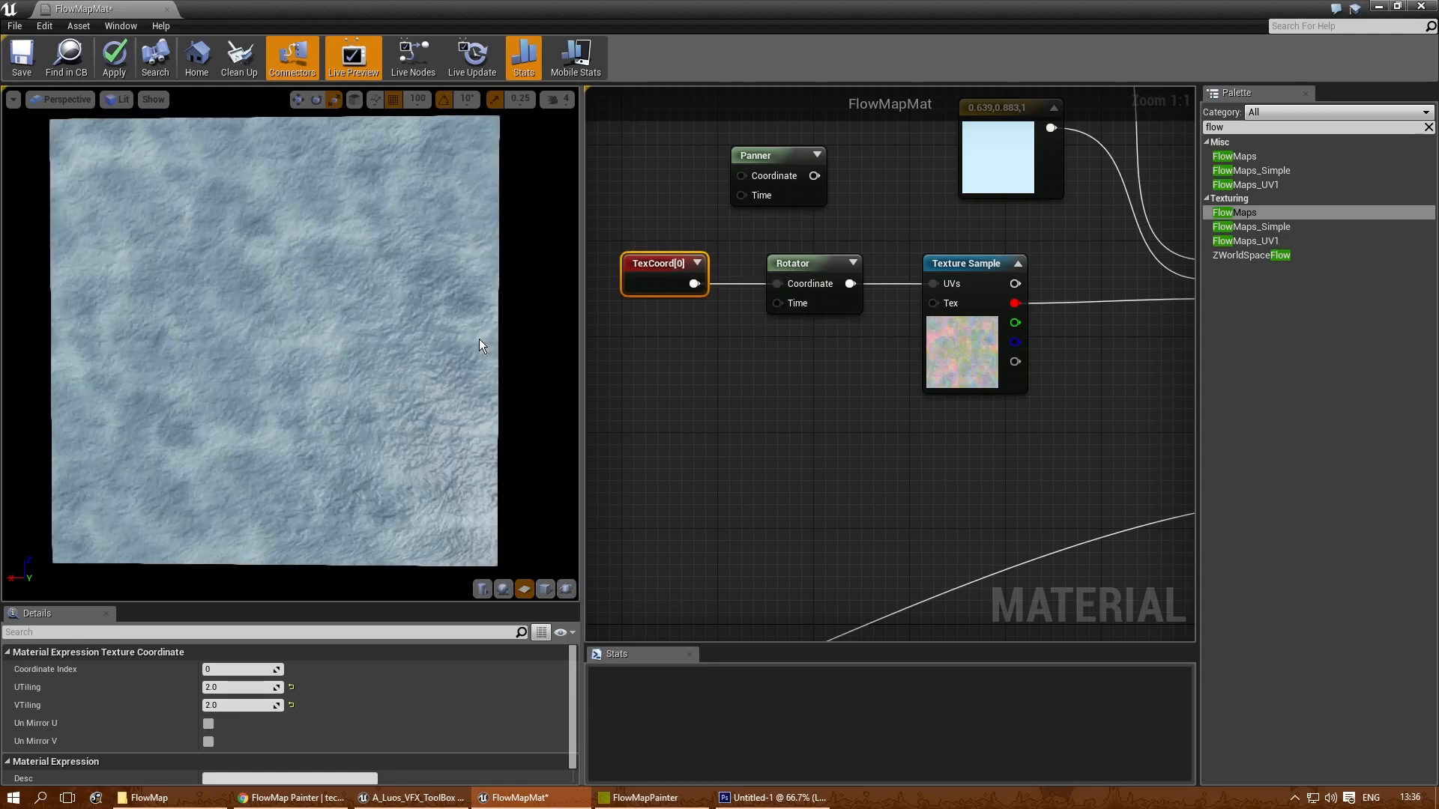
# - Set the Rotator's Center X and Center Y to 1
pyautogui.click(814, 268)
pyautogui.click(663, 273)
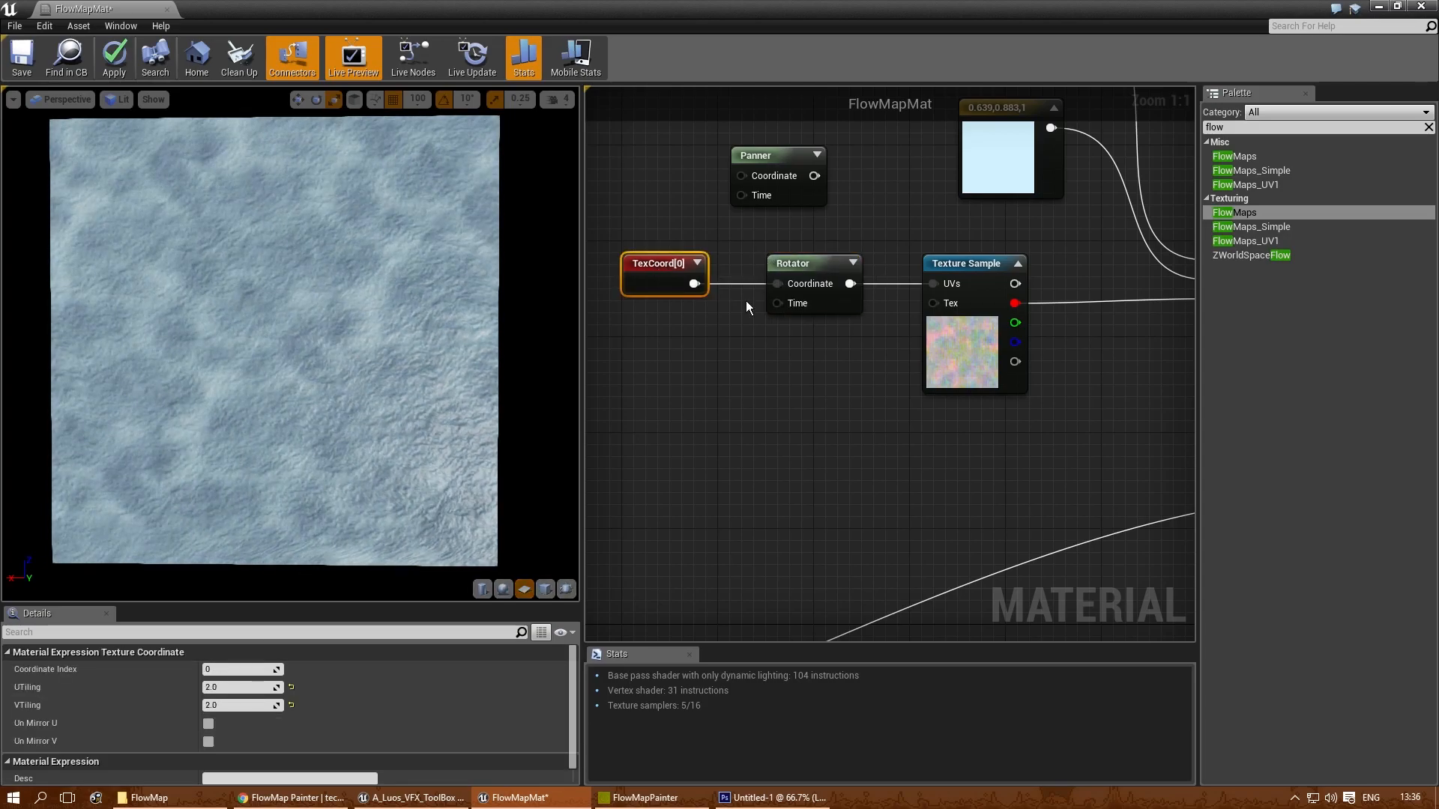
pyautogui.click(811, 293)
pyautogui.click(248, 668)
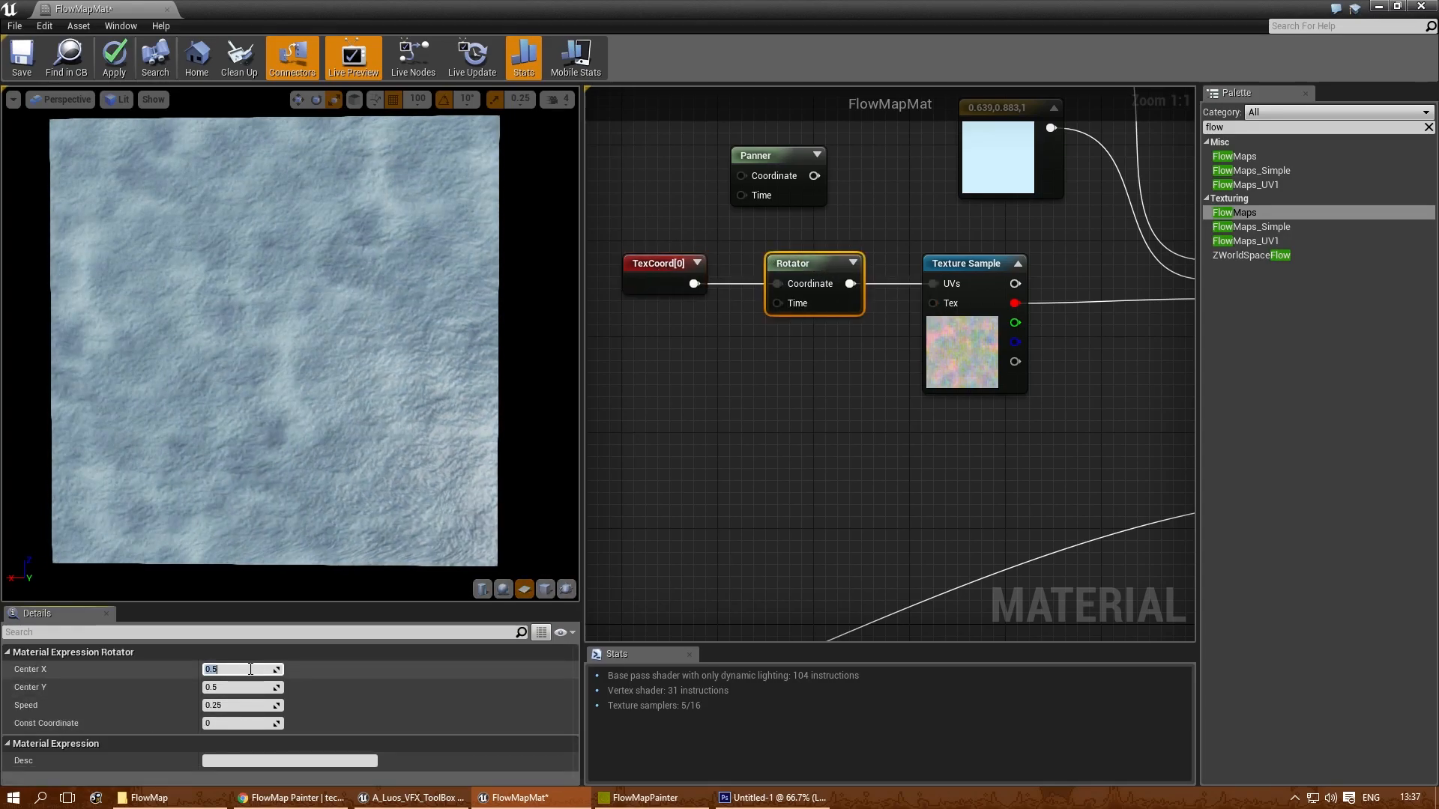
pyautogui.write('1')
pyautogui.press('Tab')
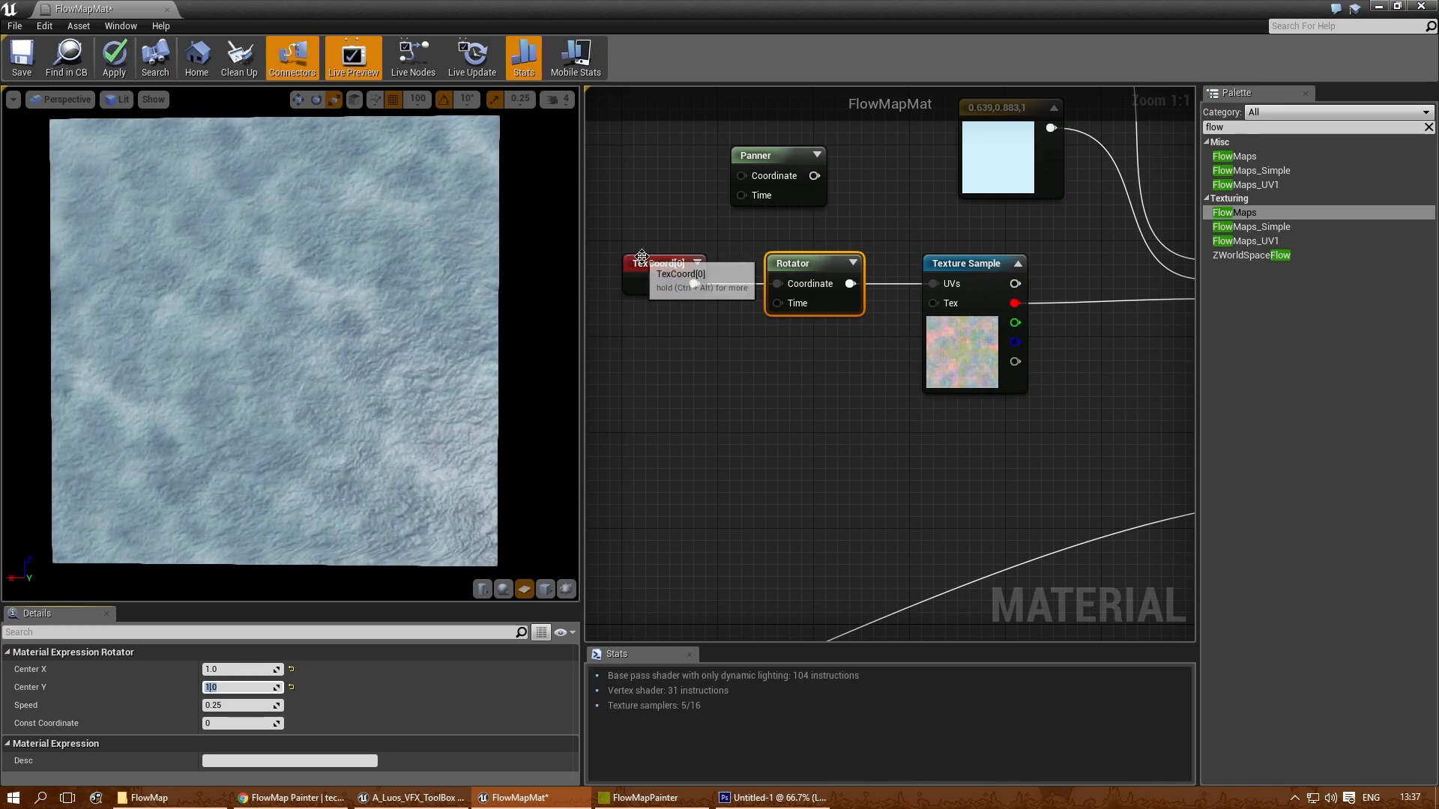
# - Set the UTiling and VTiling of the TexCoord feeding the Rotator to 0.5
pyautogui.click(661, 275)
pyautogui.click(240, 688)
pyautogui.write('0.5')
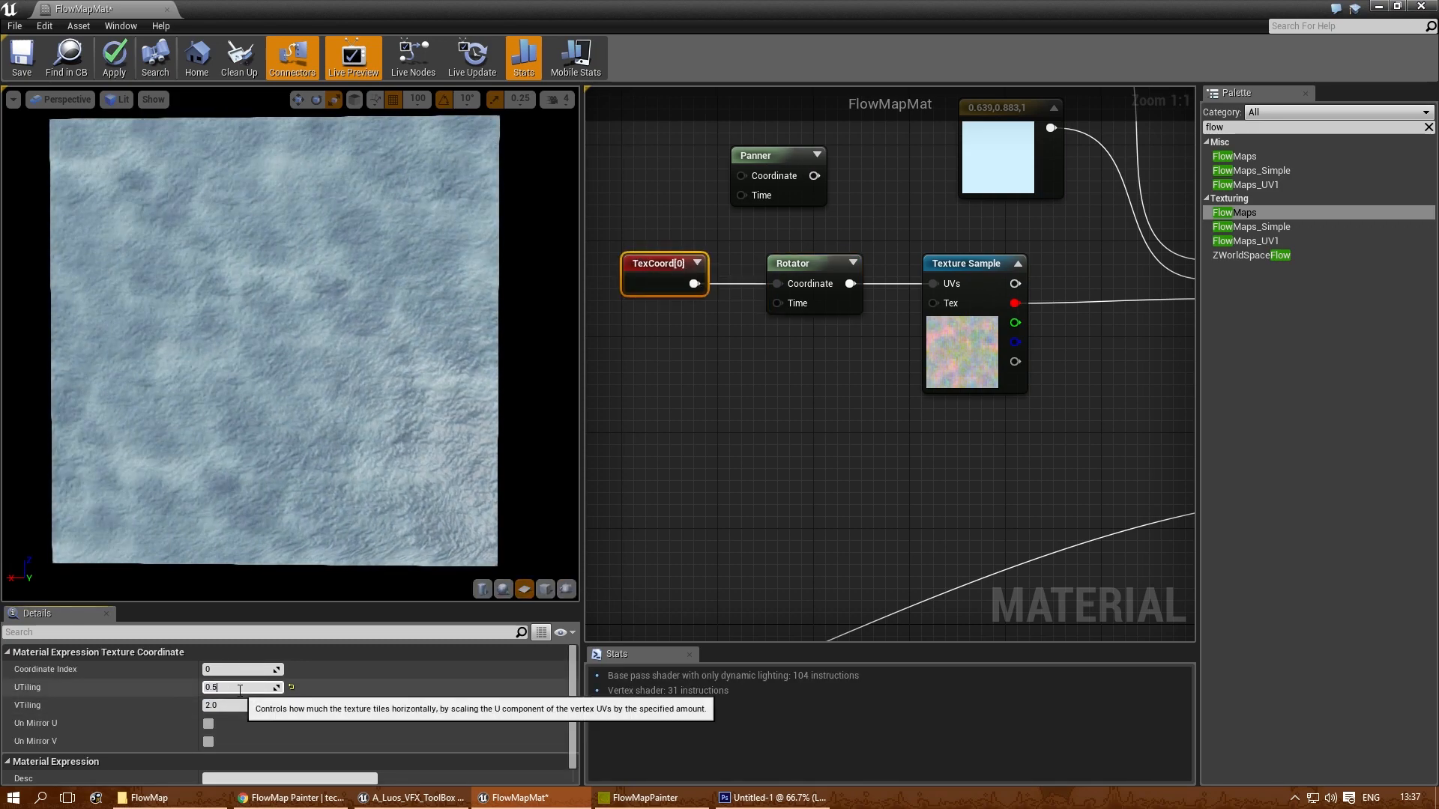
pyautogui.press('Tab')
pyautogui.write('0.5')
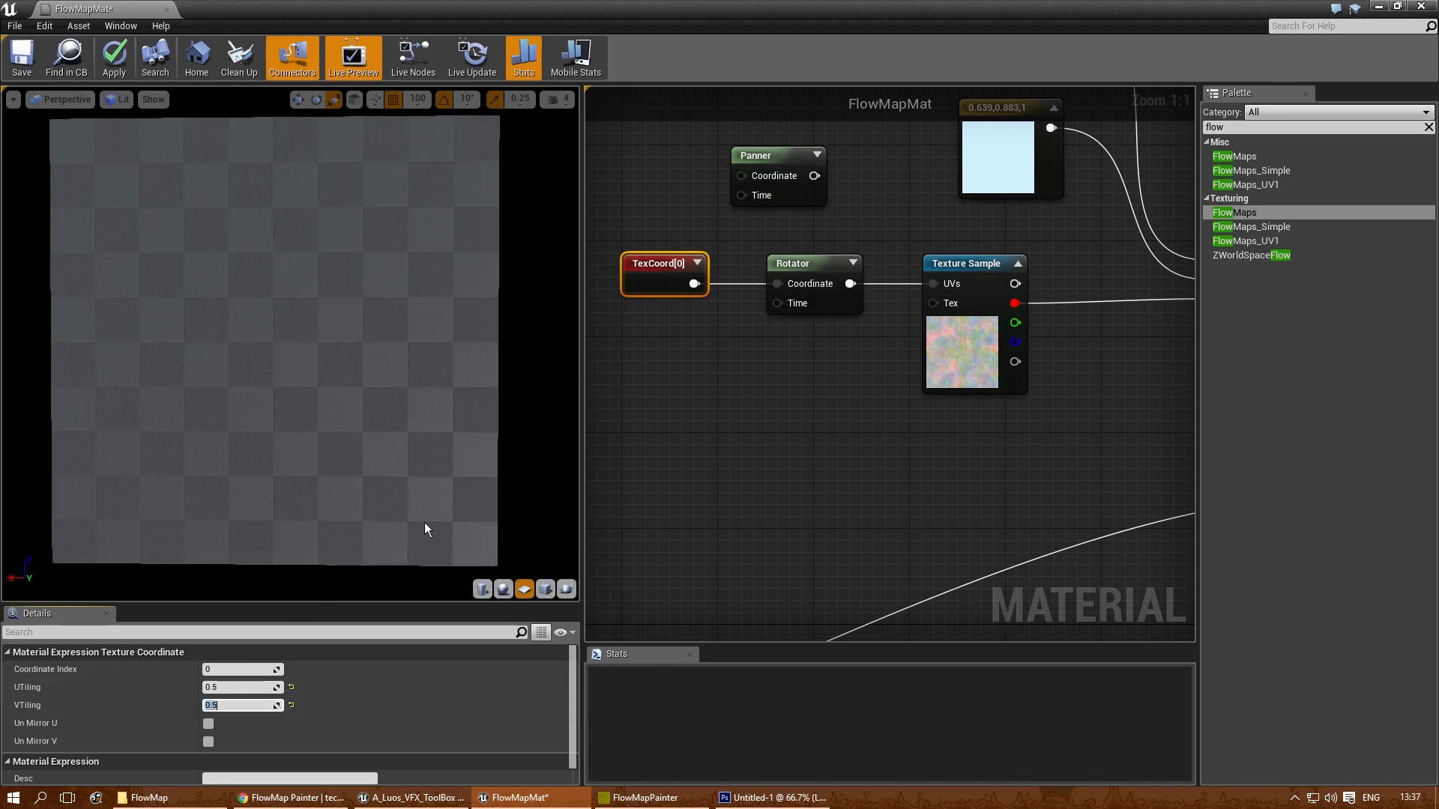
# - Set the Rotator's Center X and Center Y to 0.5
pyautogui.click(811, 264)
pyautogui.click(231, 670)
pyautogui.write('0.5')
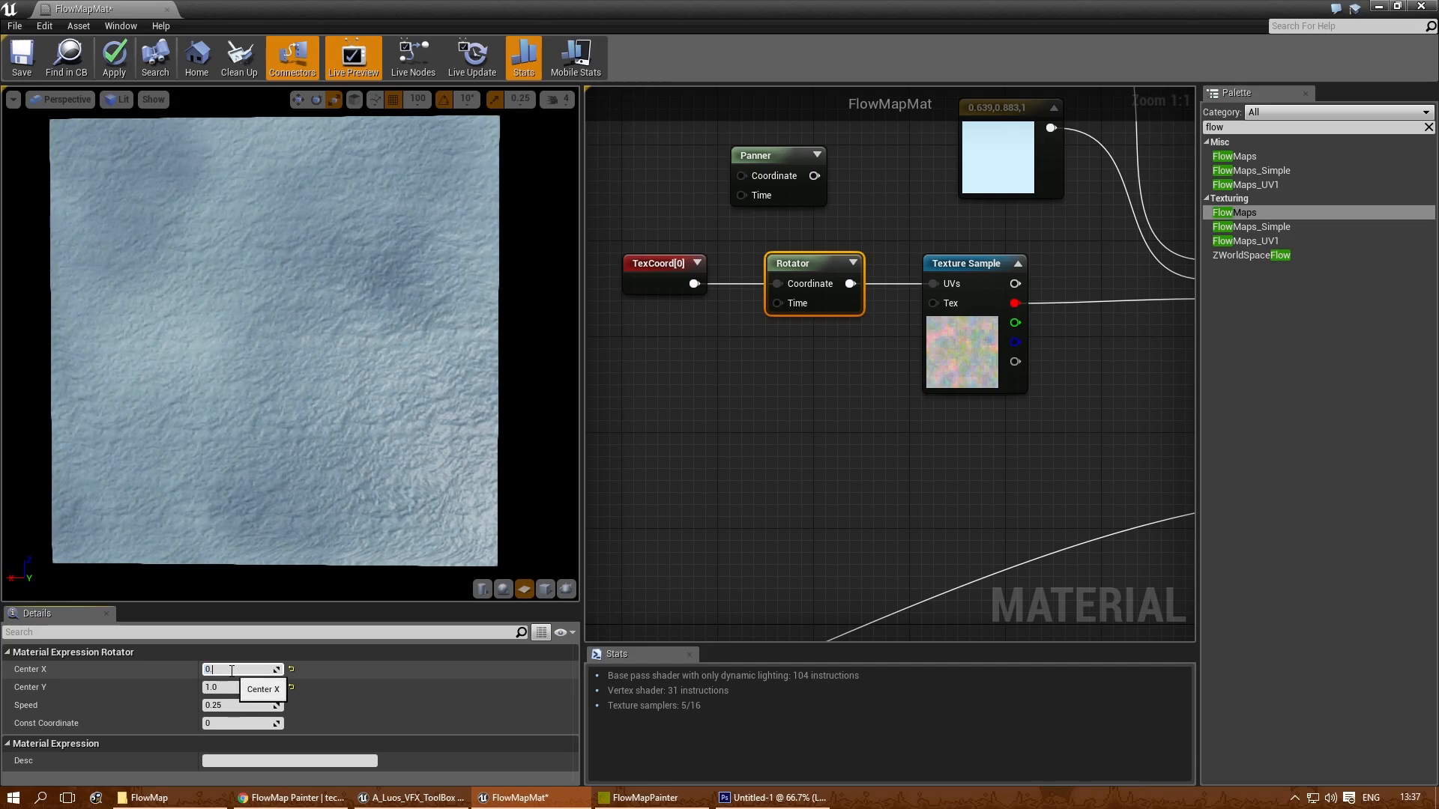
pyautogui.press('Tab')
pyautogui.write('0')
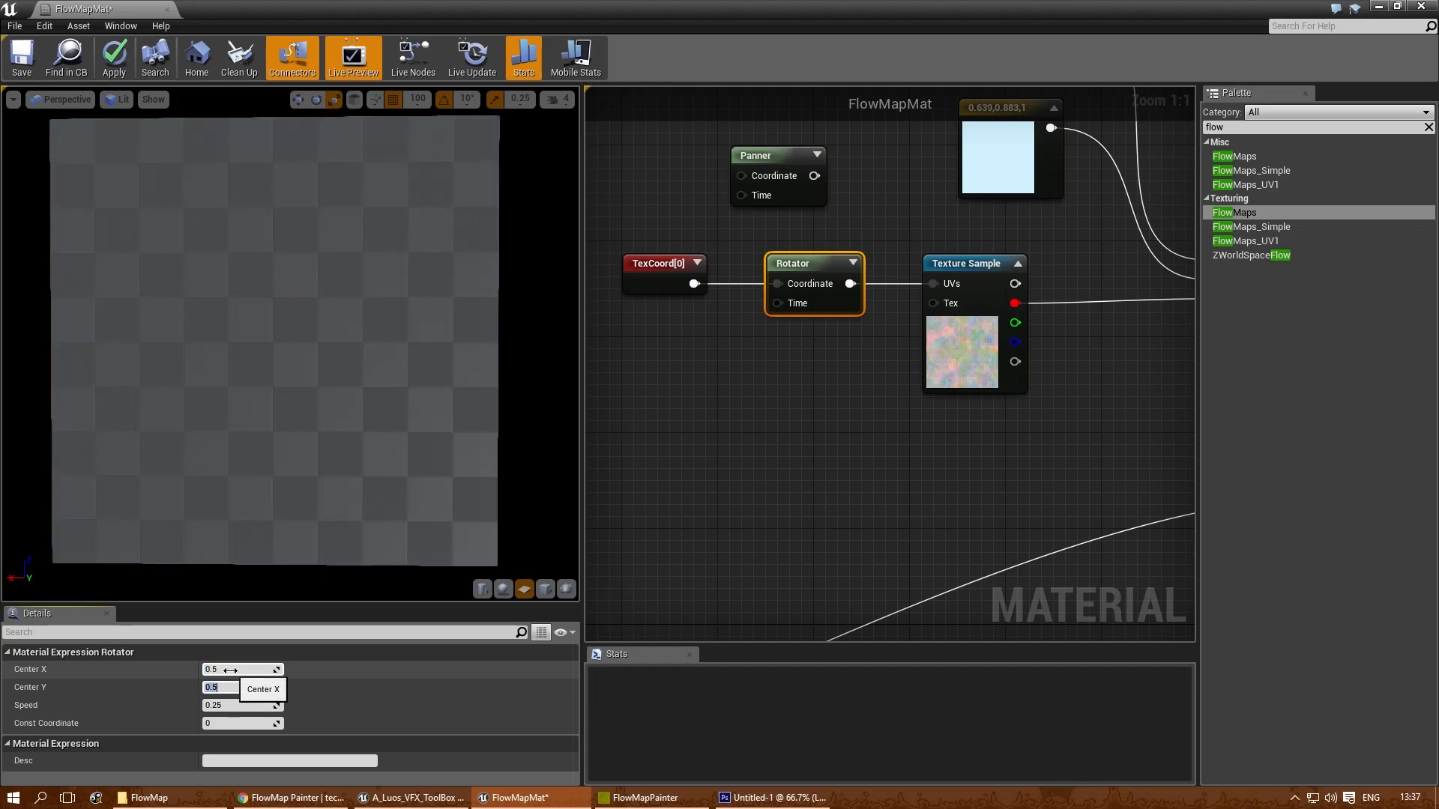
# - Check the TexCoord tiling and set the Rotator's Center X and Center Y to 0.25
pyautogui.click(653, 269)
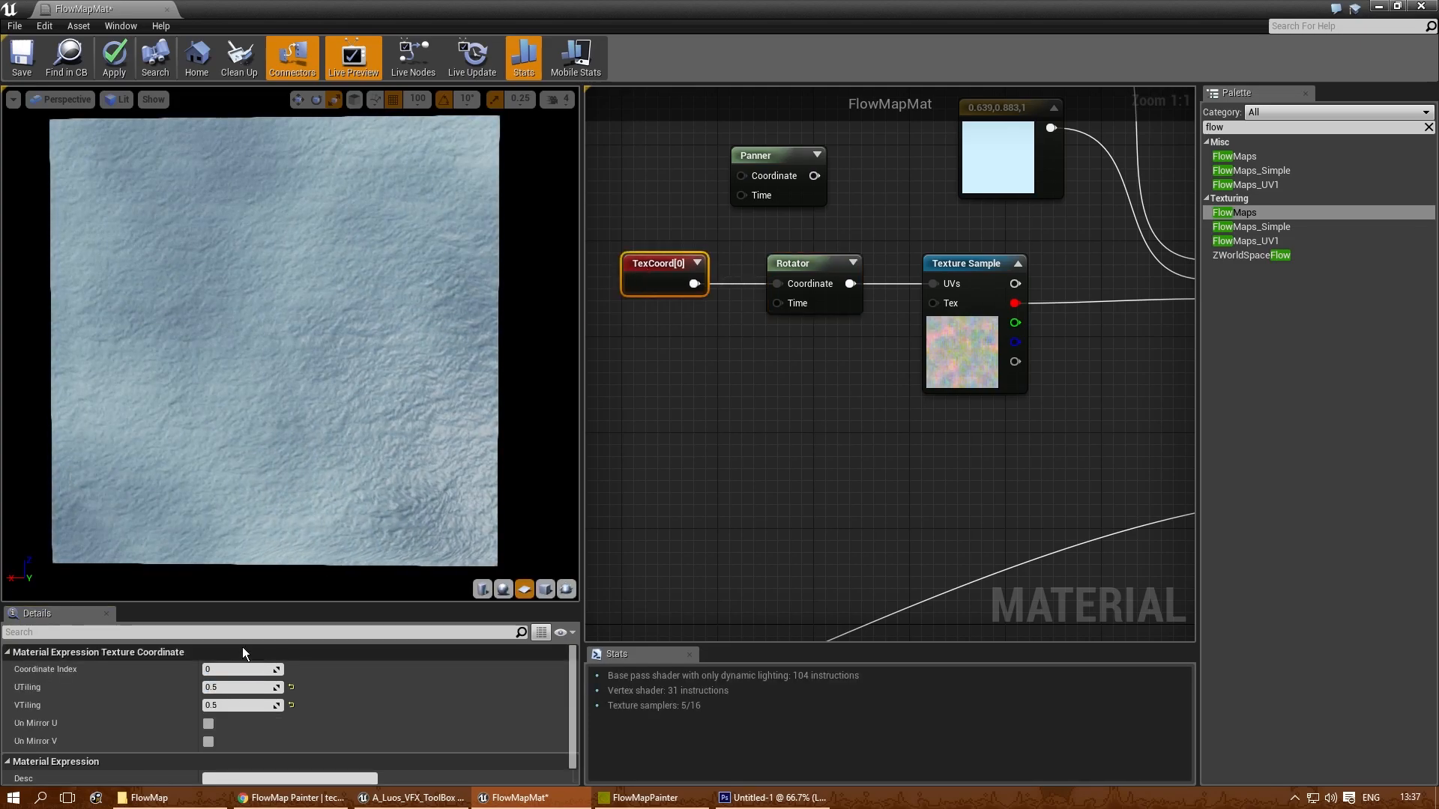
pyautogui.click(809, 265)
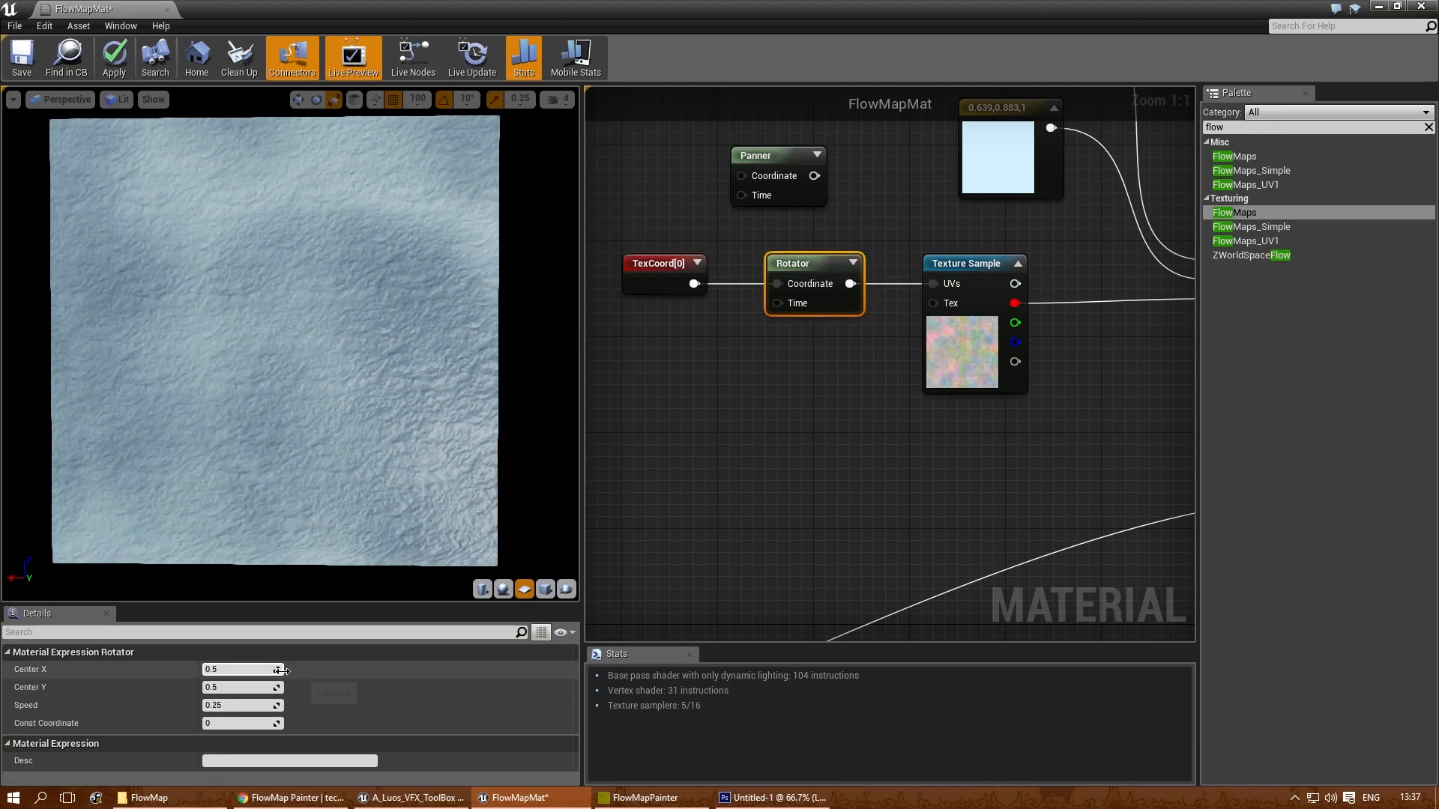
pyautogui.click(236, 669)
pyautogui.write('0.25')
pyautogui.press('Tab')
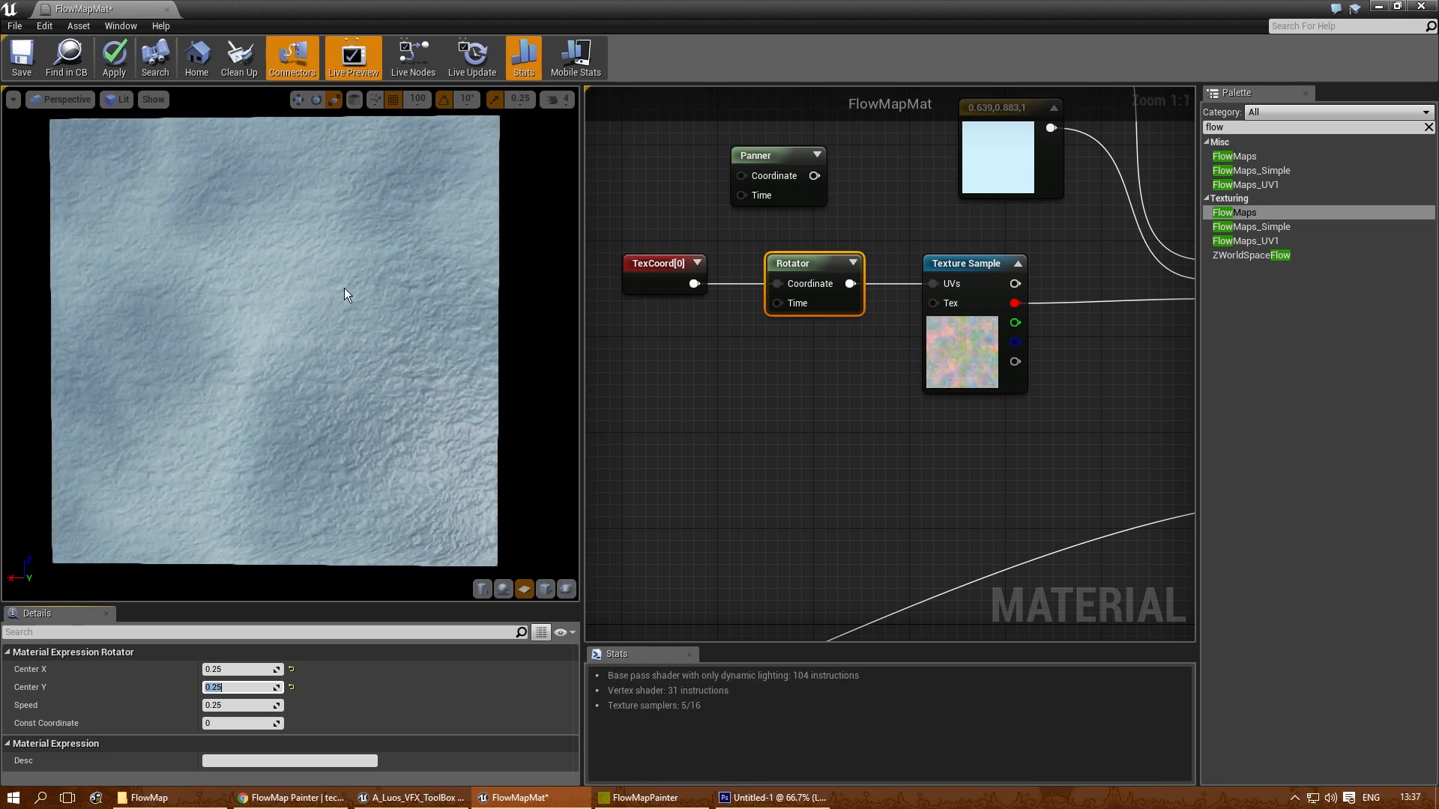
# - Darken the dark blue colour constant feeding the Lerp to a brightness value of 0.04
pyautogui.moveTo(810, 421); pyautogui.dragTo(644, 396, button='right')
pyautogui.moveTo(939, 404); pyautogui.dragTo(834, 505, button='right')
pyautogui.moveTo(755, 256); pyautogui.dragTo(761, 334, button='right')
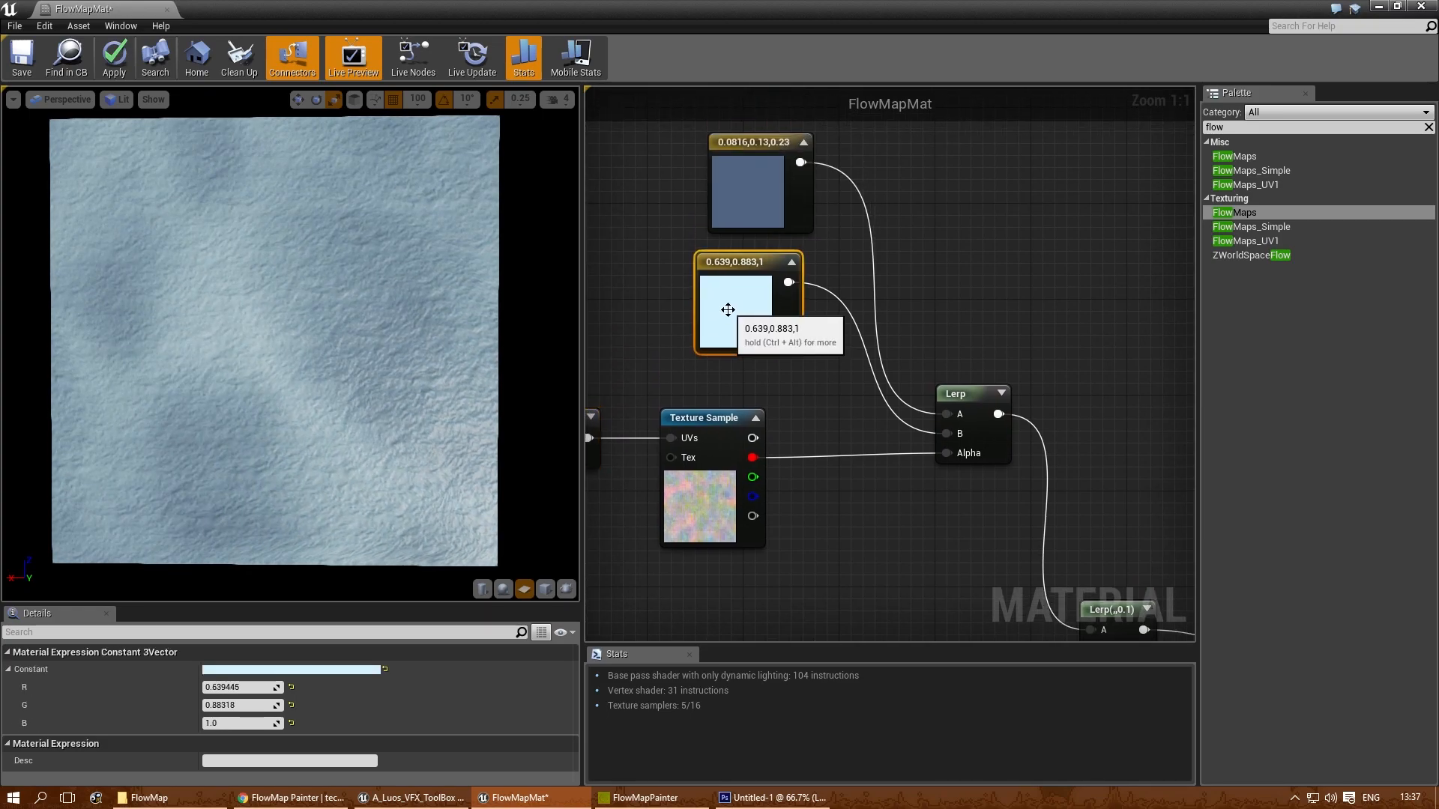
pyautogui.doubleClick(780, 139)
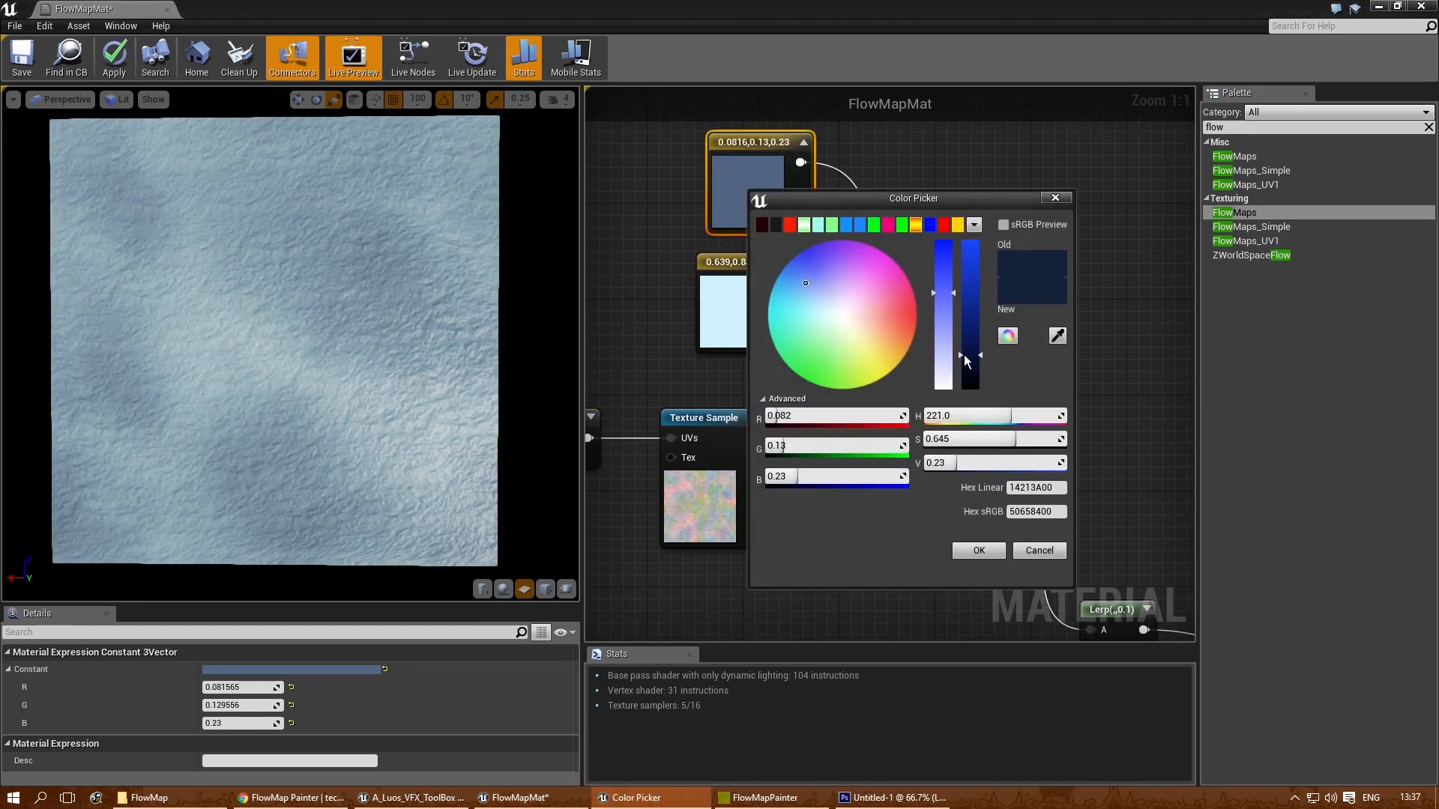
pyautogui.moveTo(963, 355); pyautogui.dragTo(976, 384)
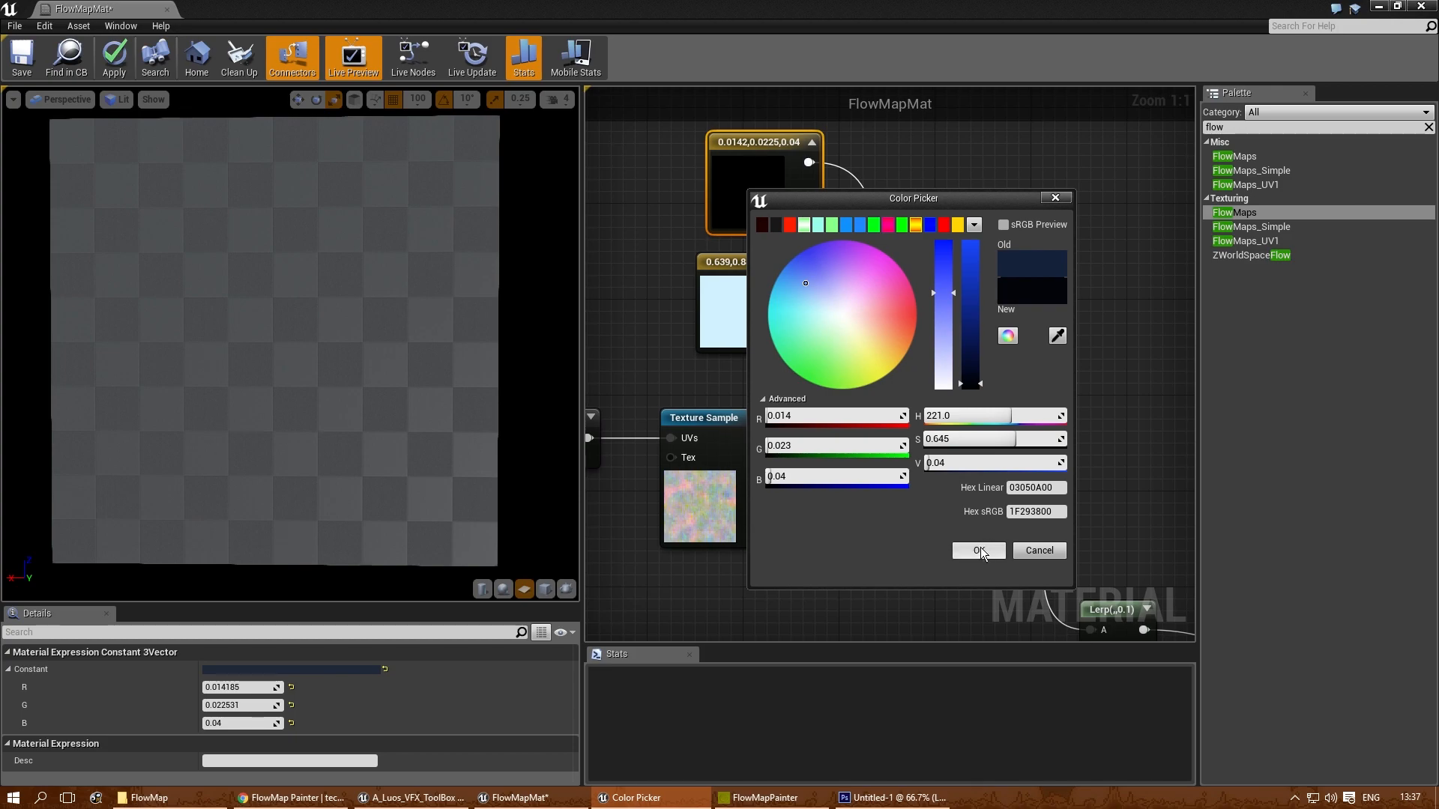
pyautogui.click(979, 551)
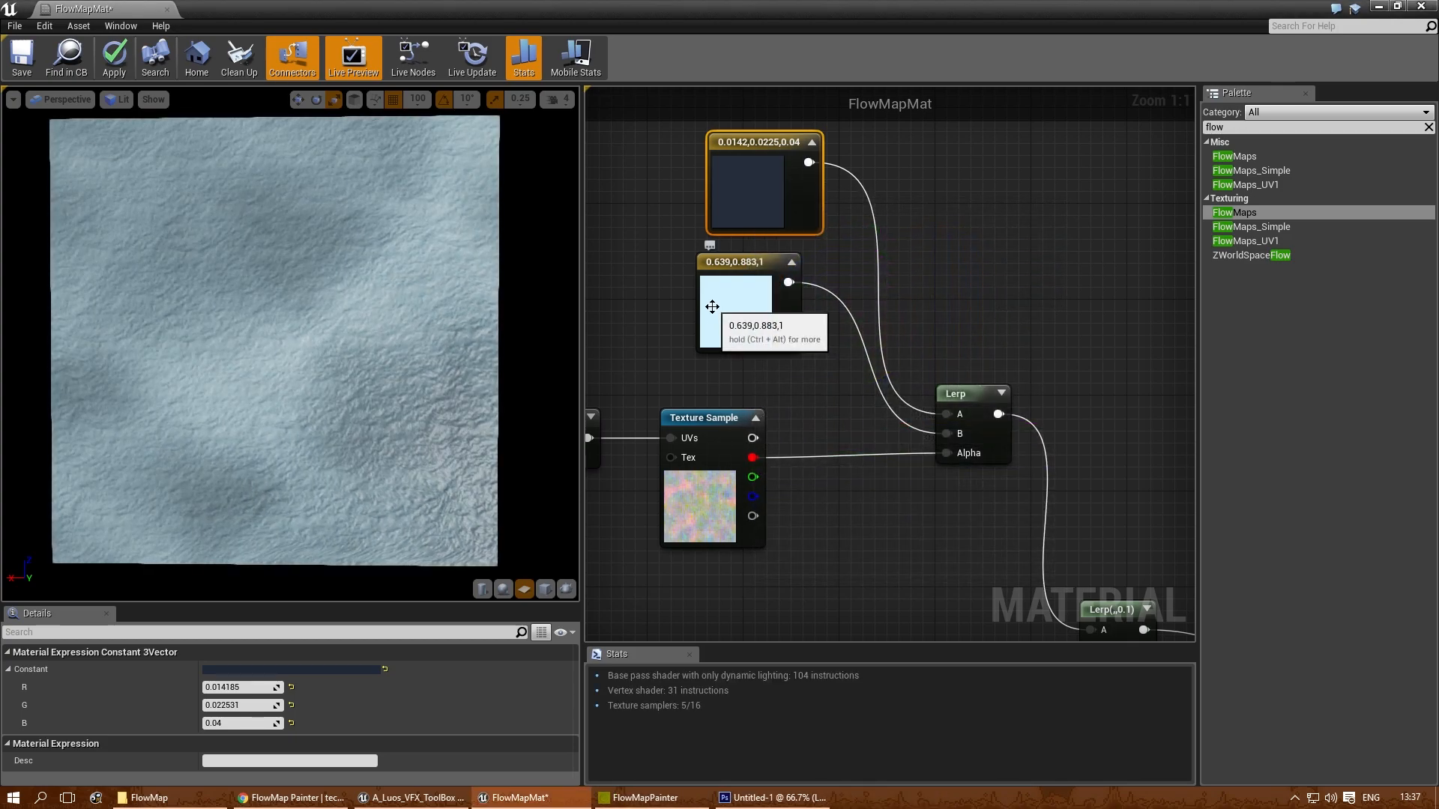
# - Darken the light blue colour constant feeding the Lerp to a brightness value of 0.82
pyautogui.doubleClick(712, 307)
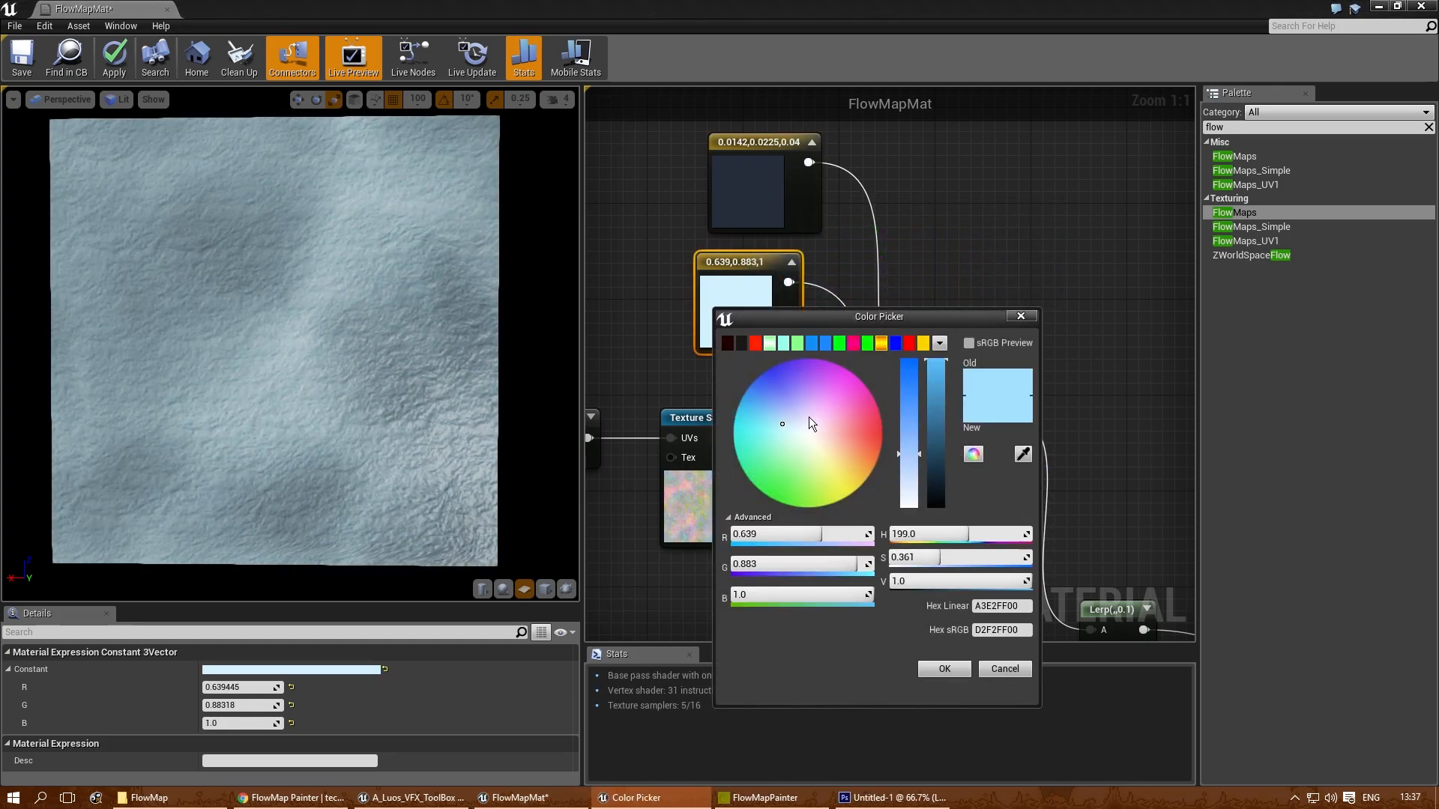
pyautogui.click(935, 386)
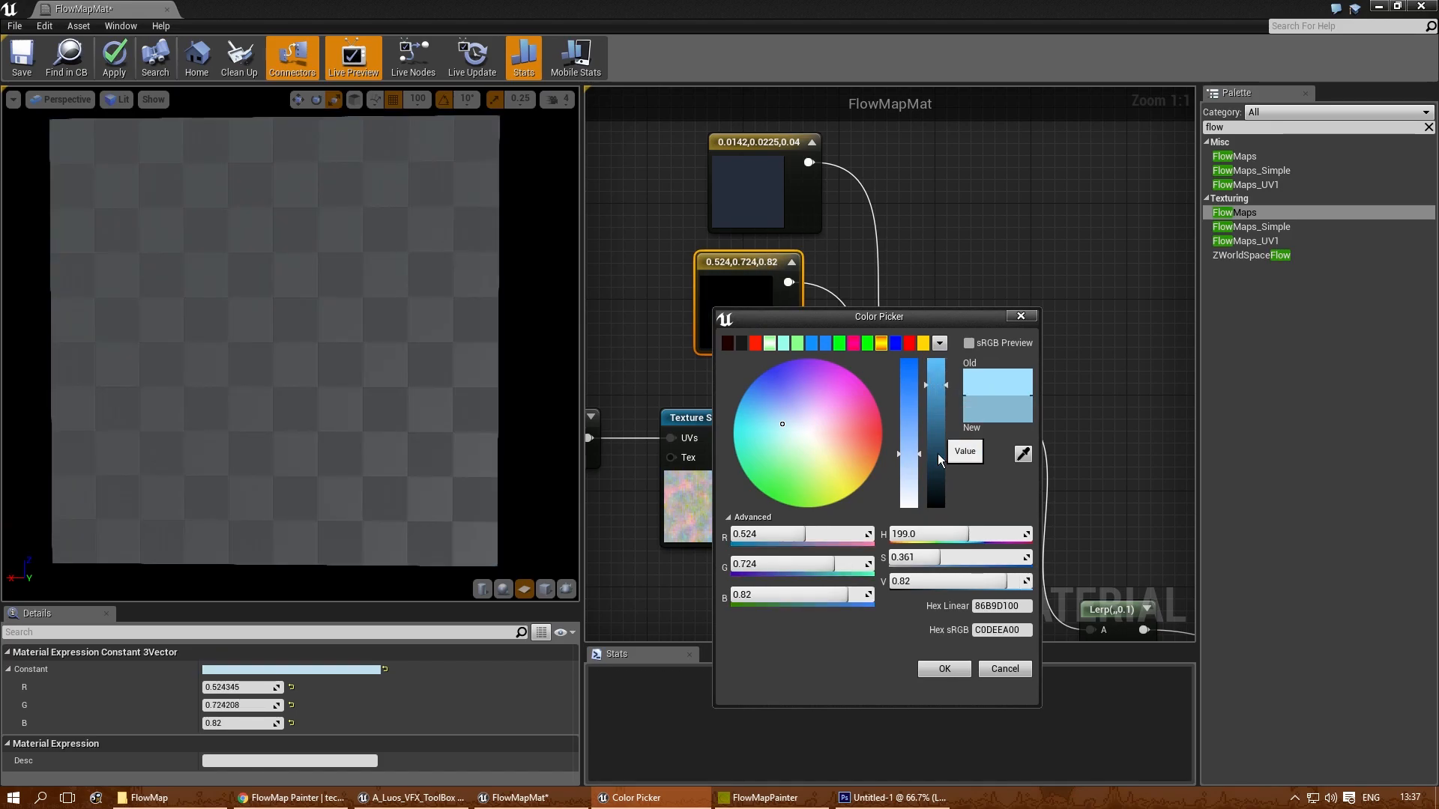
pyautogui.click(944, 668)
# - Set the UTiling and VTiling of the TexCoord feeding the Rotator to 2
pyautogui.moveTo(832, 579); pyautogui.dragTo(1014, 512, button='right')
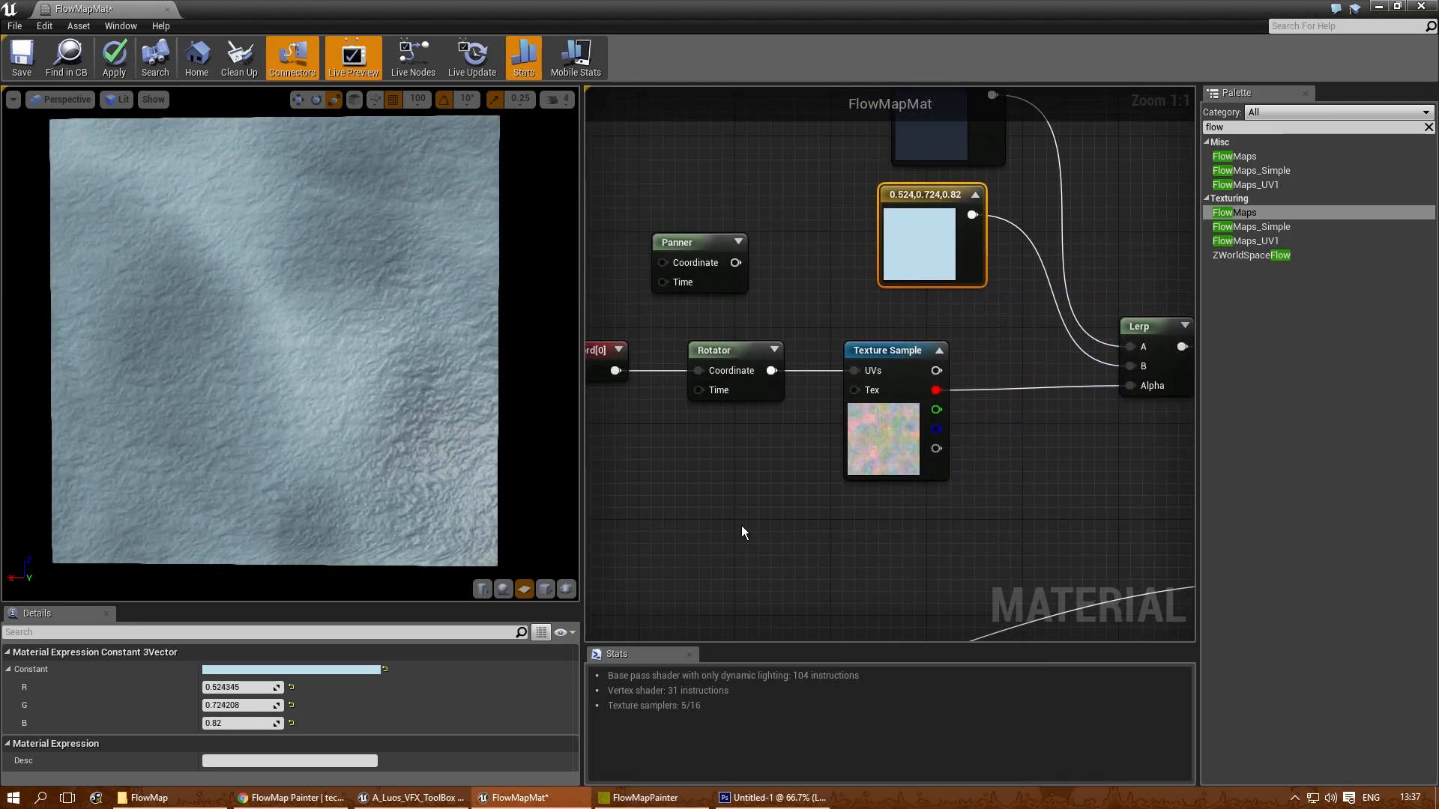
pyautogui.moveTo(602, 440); pyautogui.dragTo(669, 438, button='right')
pyautogui.moveTo(852, 257); pyautogui.dragTo(817, 267, button='right')
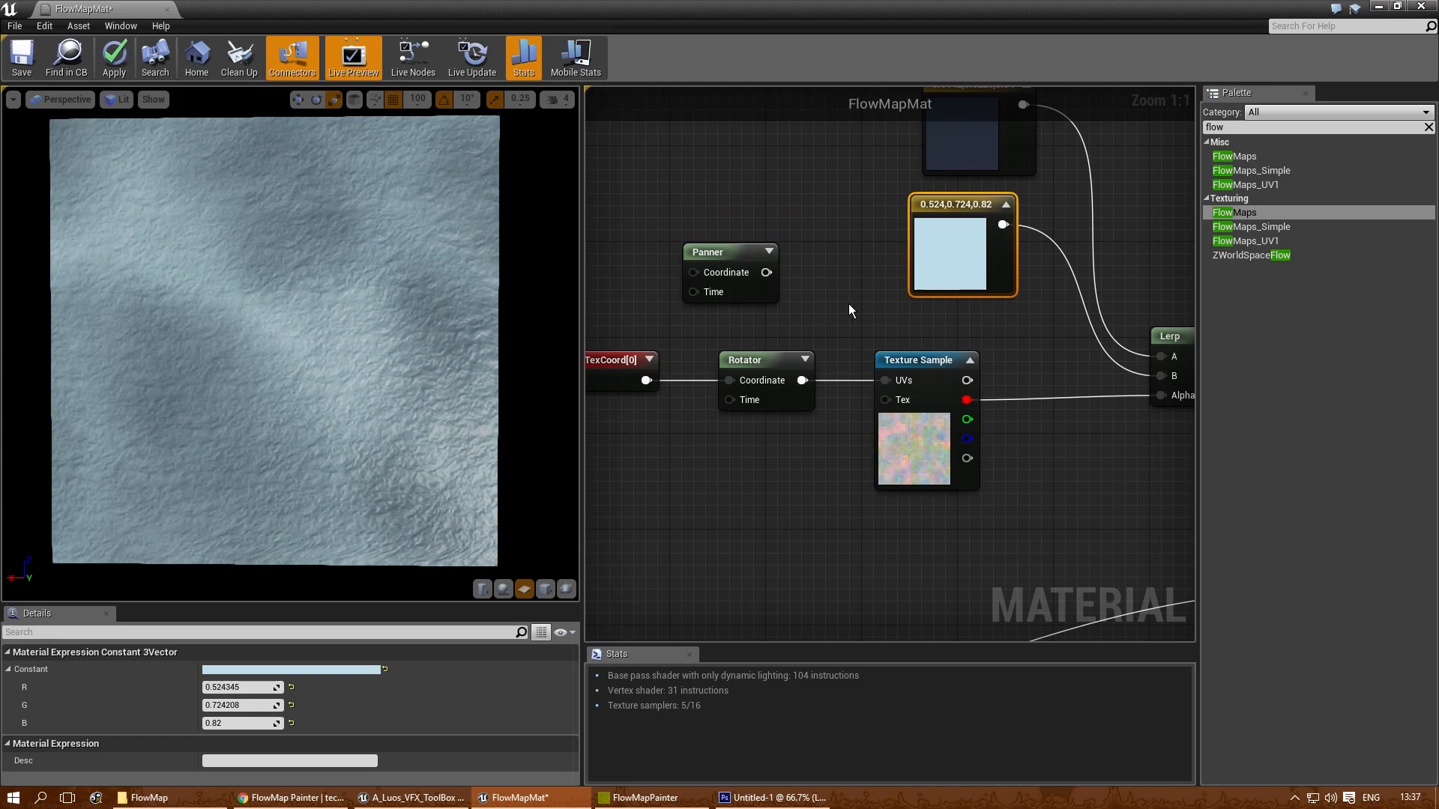
pyautogui.click(613, 368)
pyautogui.click(221, 691)
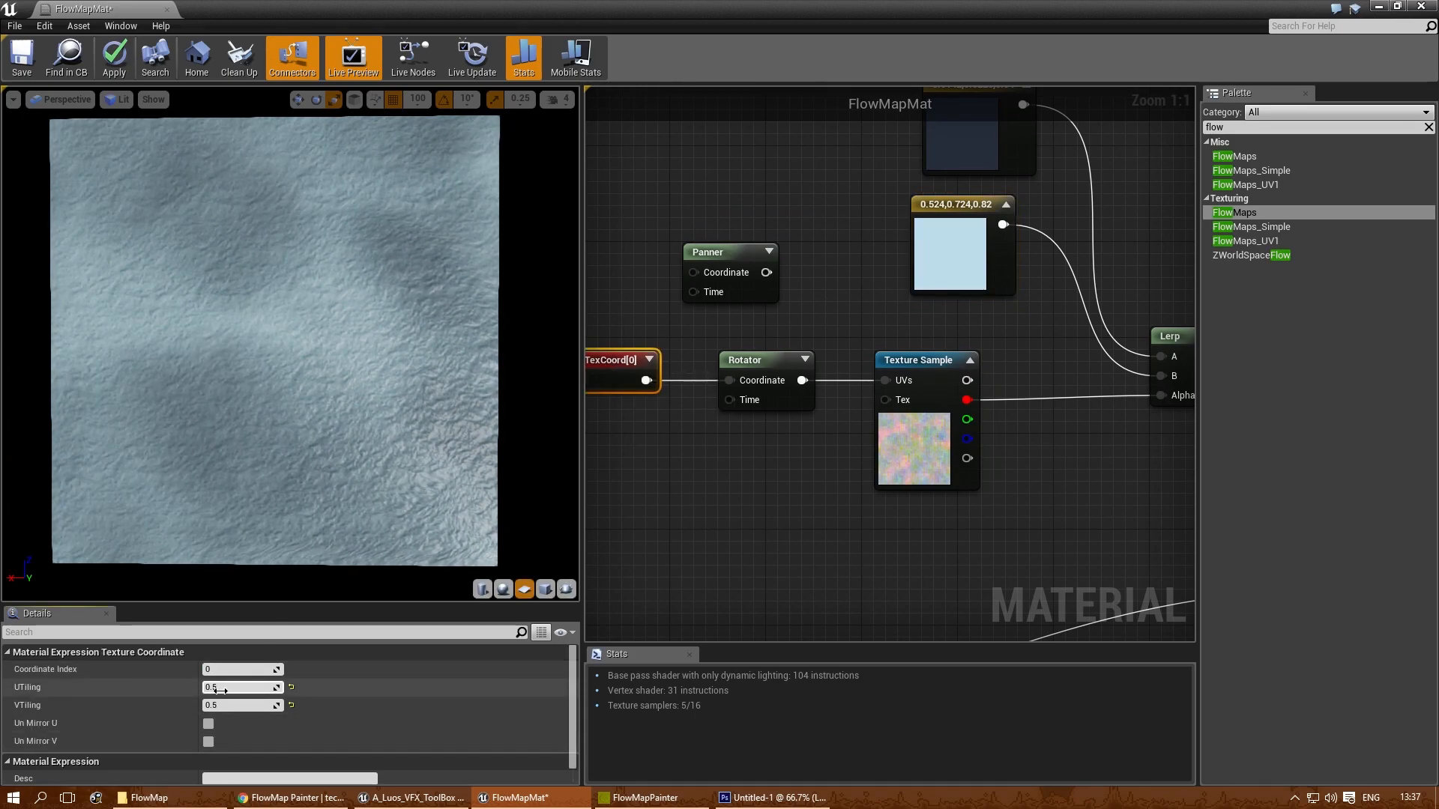
pyautogui.write('2')
pyautogui.press('Tab')
pyautogui.write('2')
pyautogui.press('Return')
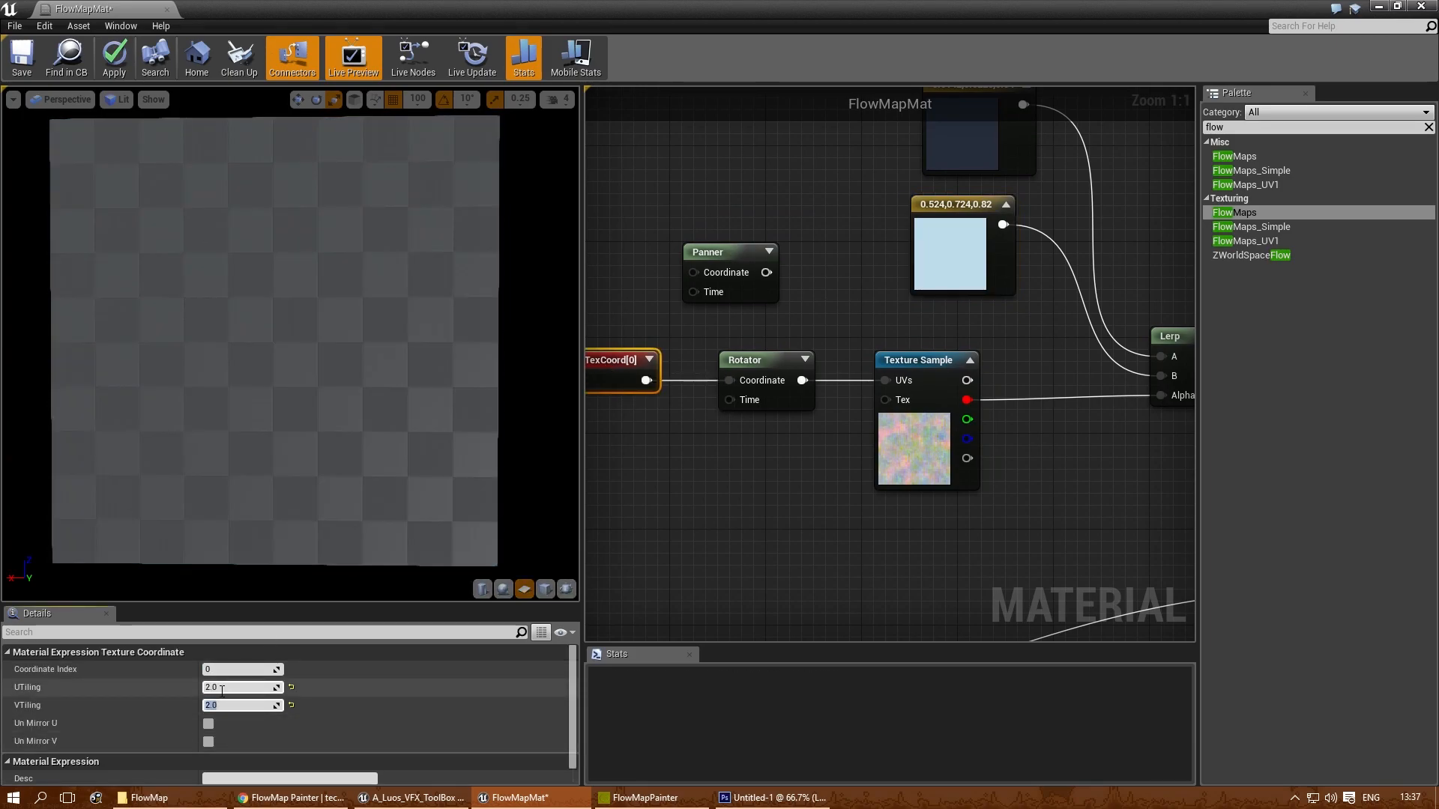
# - Set the Rotator's Center X and Center Y to 1 and view the rotating texture closer in the preview
pyautogui.click(764, 358)
pyautogui.click(237, 669)
pyautogui.write('1')
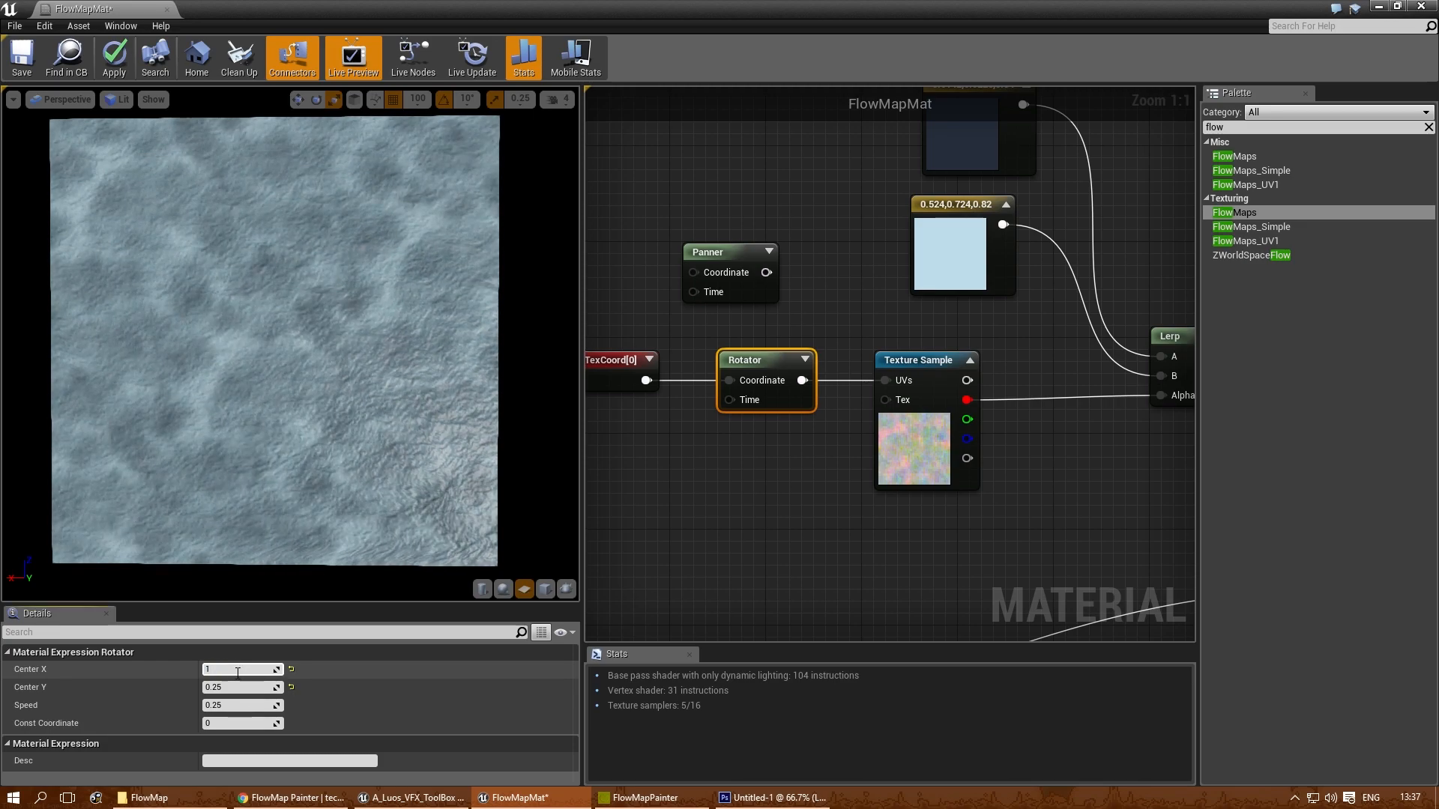
pyautogui.press('Tab')
pyautogui.write('1')
pyautogui.press('Return')
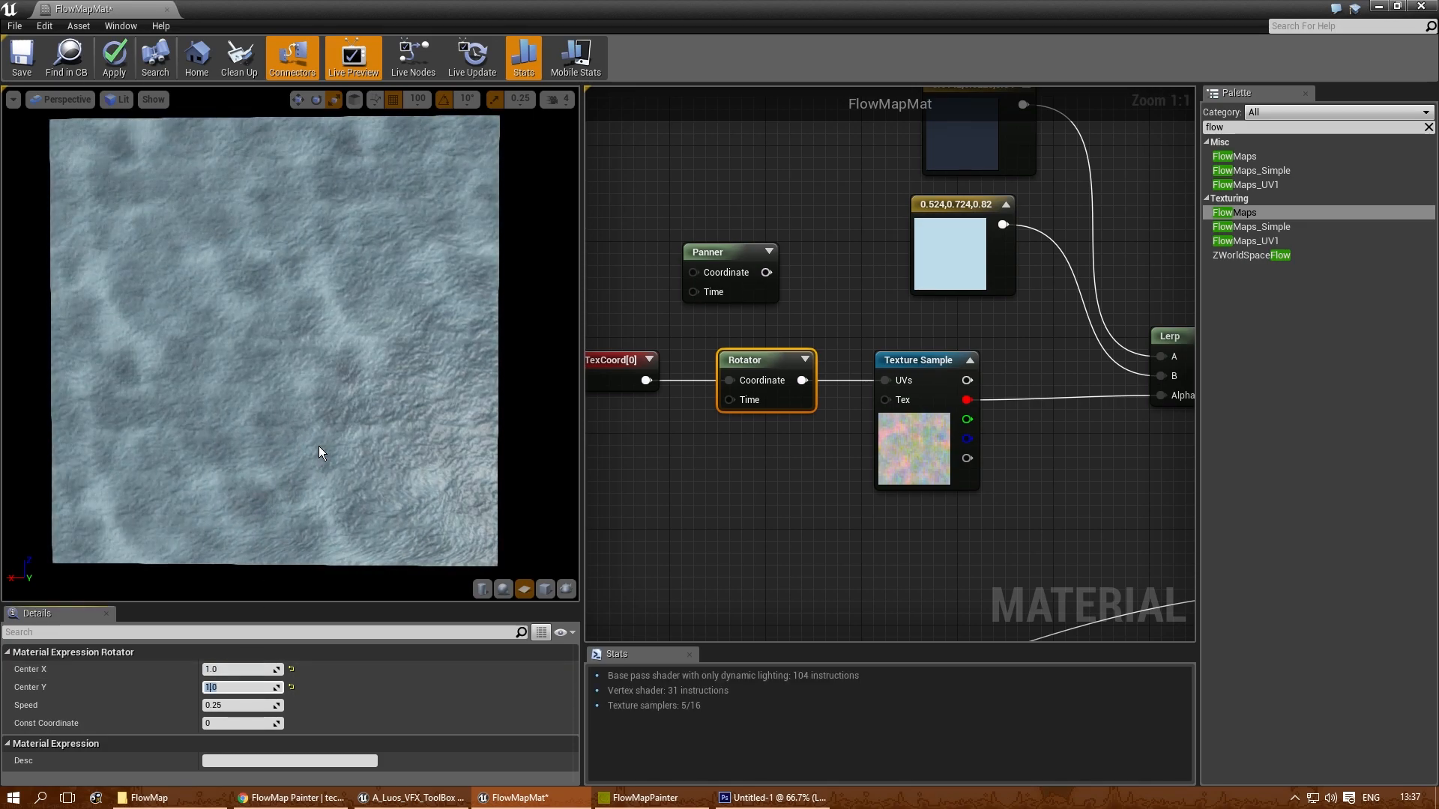
pyautogui.moveTo(317, 440); pyautogui.dragTo(316, 414, button='right')
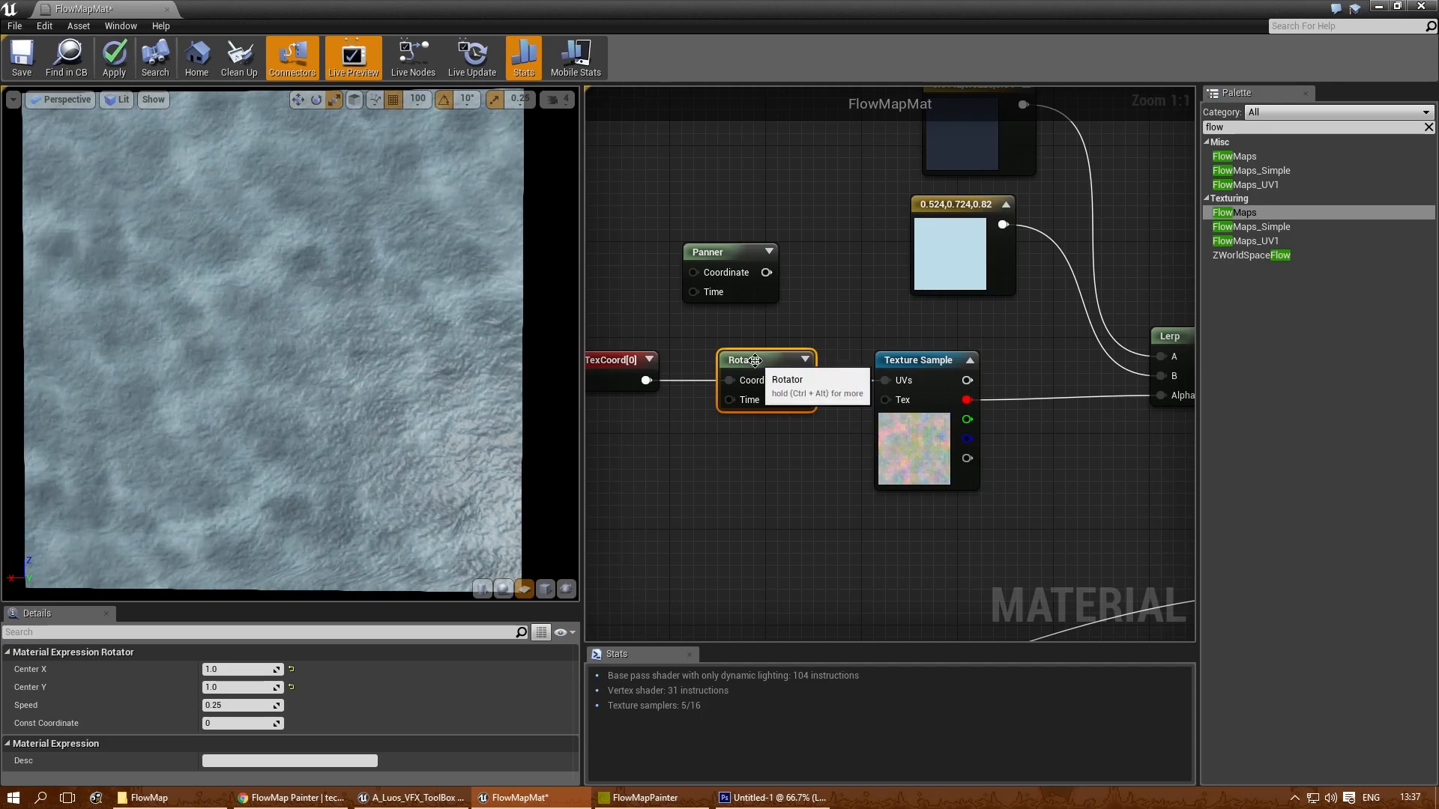
# - Delete the Rotator and put the Panner in its place, connected between the TexCoord and the Texture Sample's UVs
pyautogui.press('Delete')
pyautogui.moveTo(644, 380); pyautogui.dragTo(885, 380)
pyautogui.moveTo(739, 255); pyautogui.dragTo(748, 363)
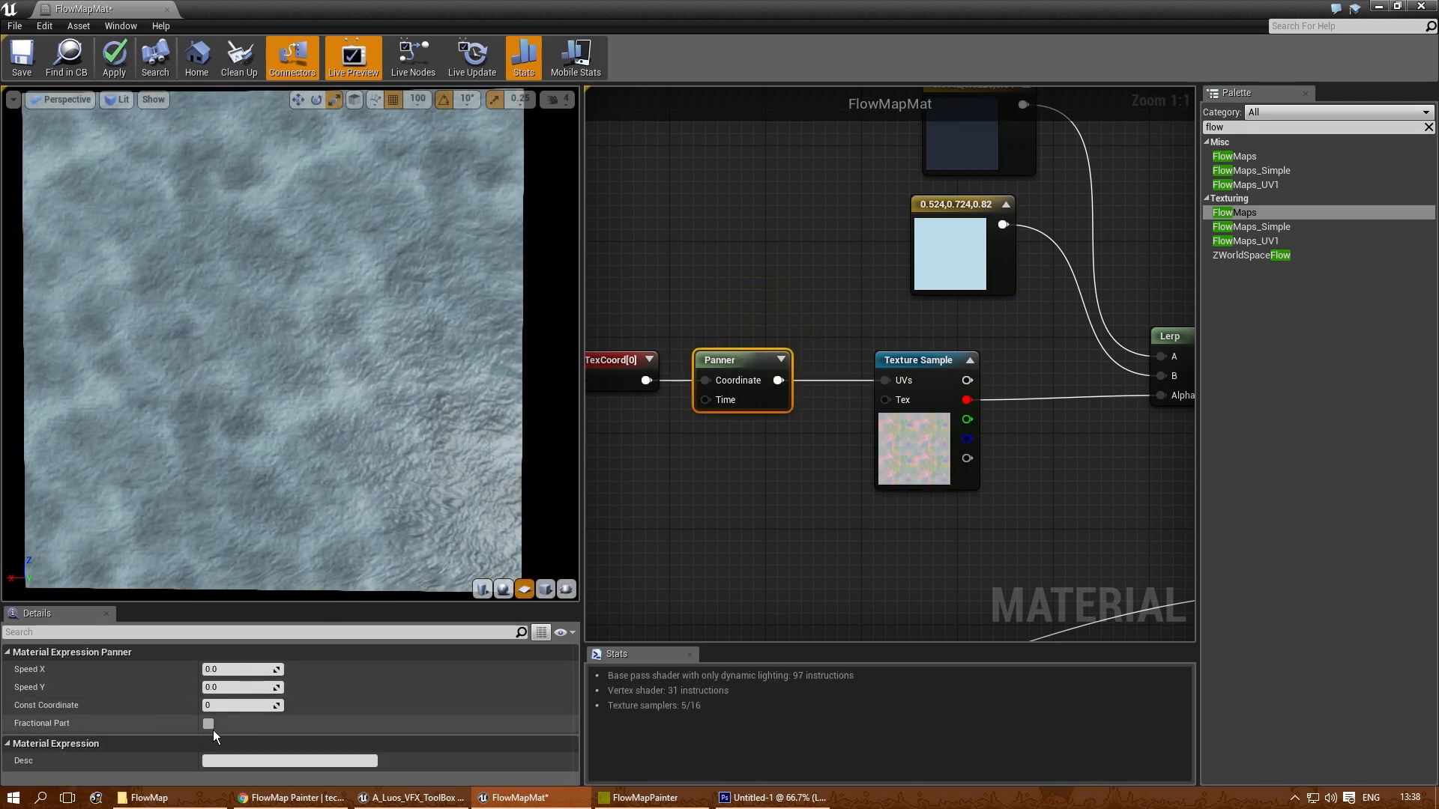
# - Set the Panner's Speed Y to 0.01 and raise it to 0.03
pyautogui.click(244, 688)
pyautogui.write('0.01')
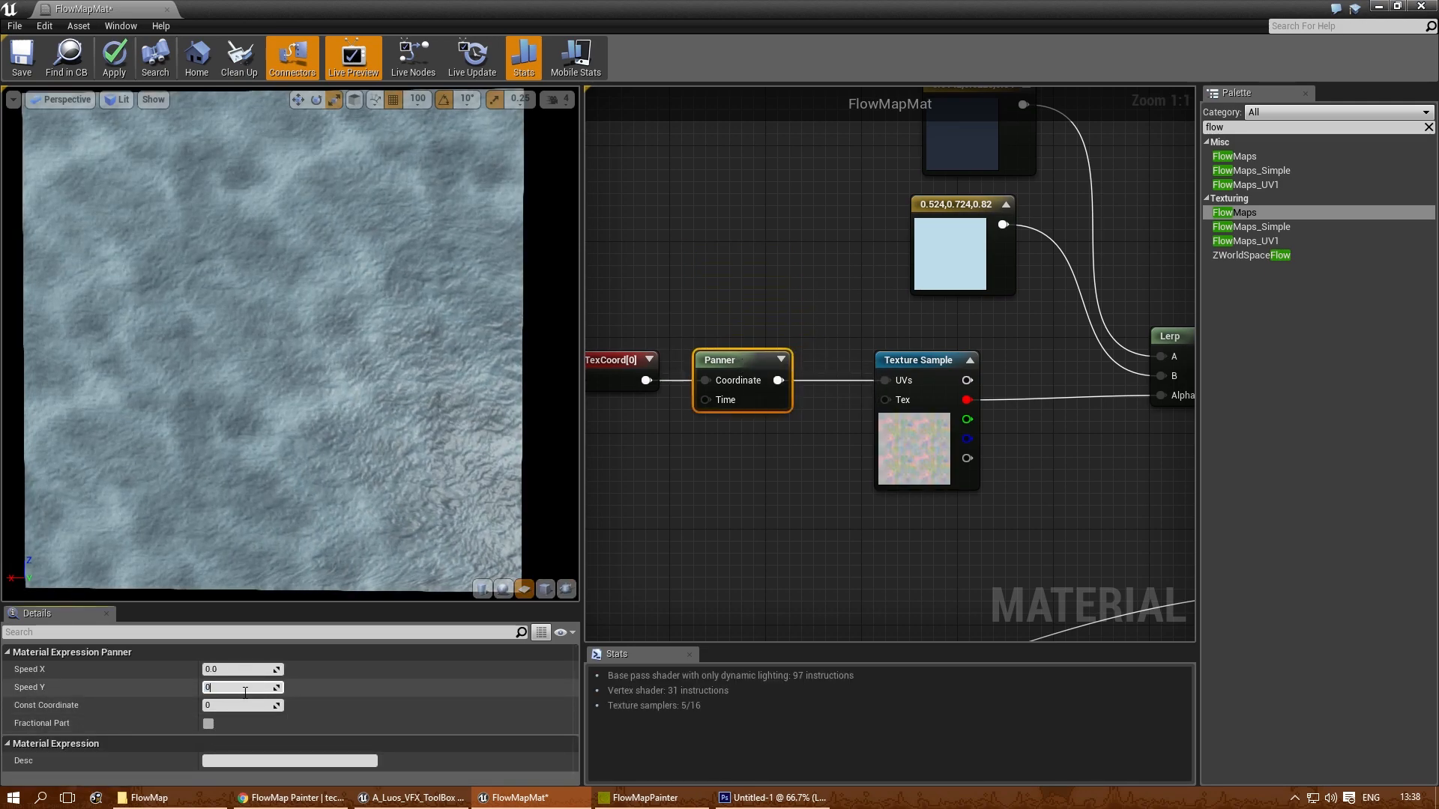
pyautogui.press('Return')
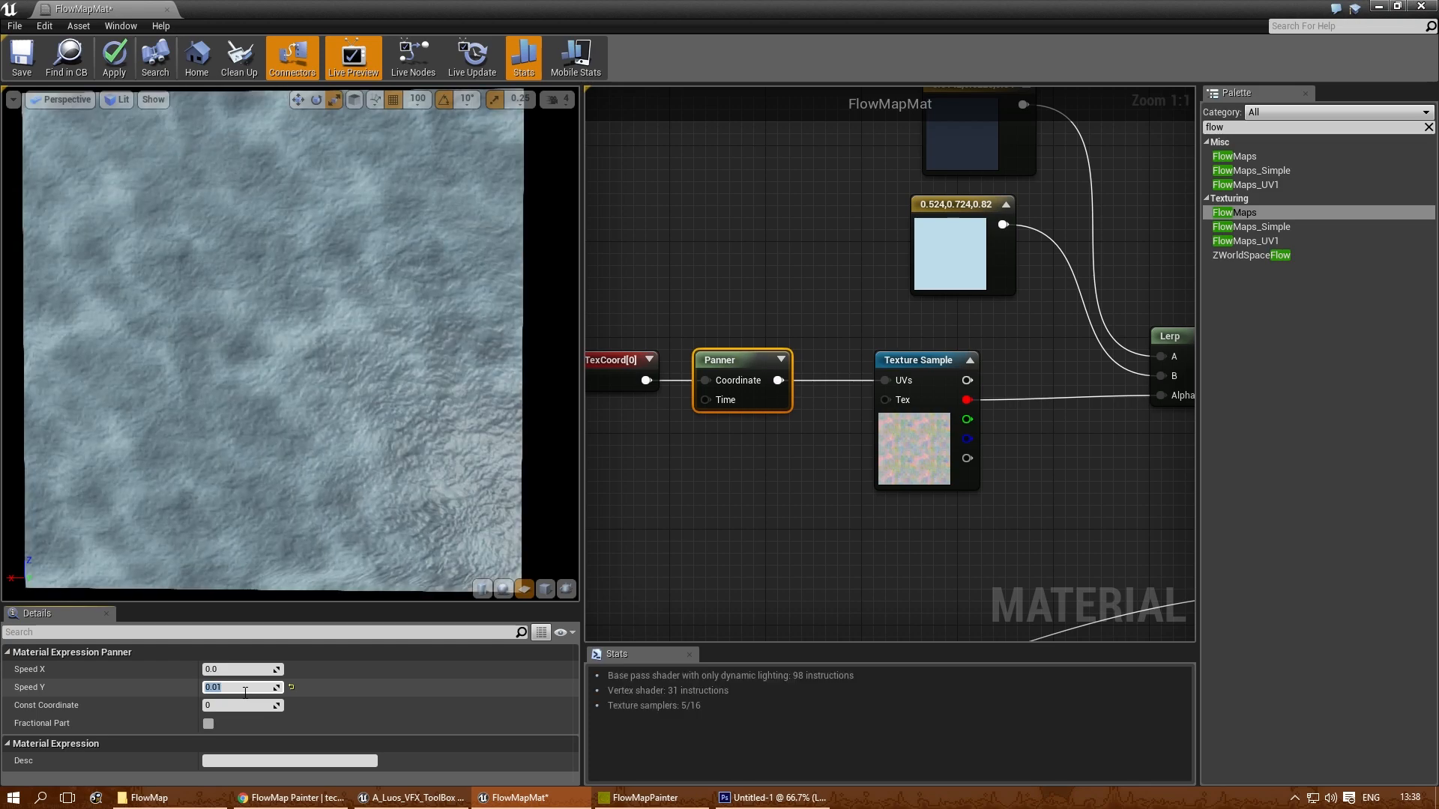
pyautogui.press('Left')
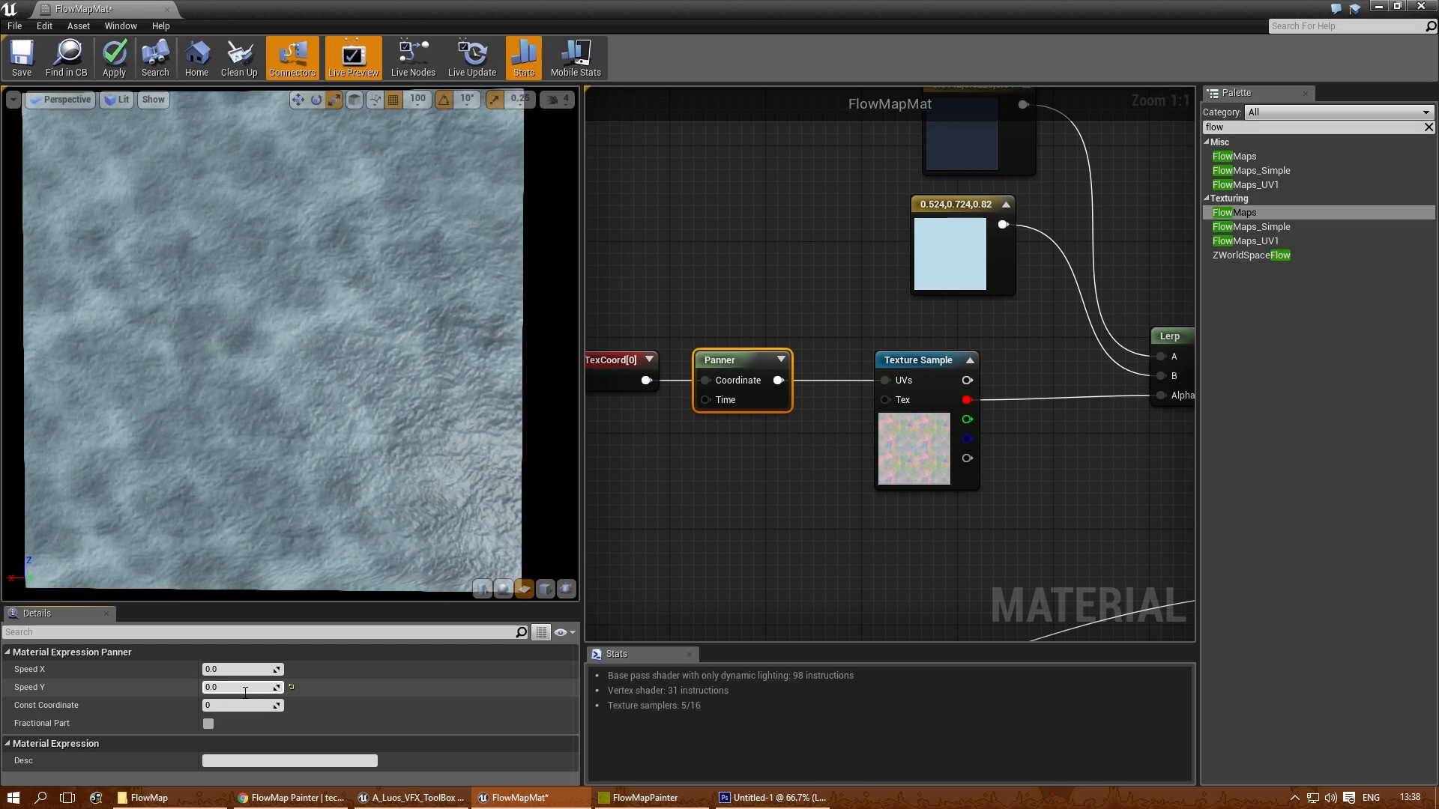
pyautogui.write('3')
pyautogui.press('Return')
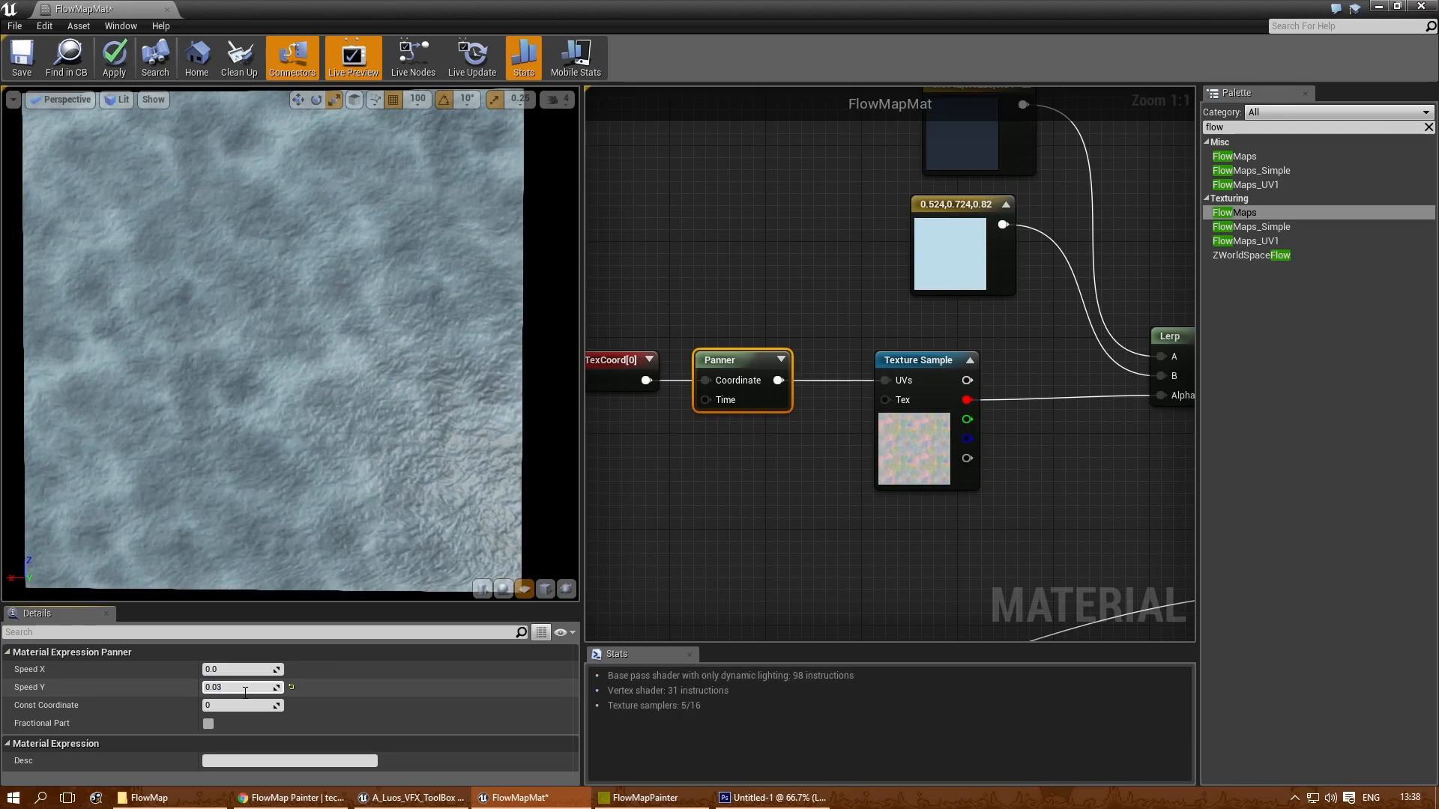
# - Set the Panner's Speed Y to -0.03, check the movement in the preview and save the material
pyautogui.press('Return')
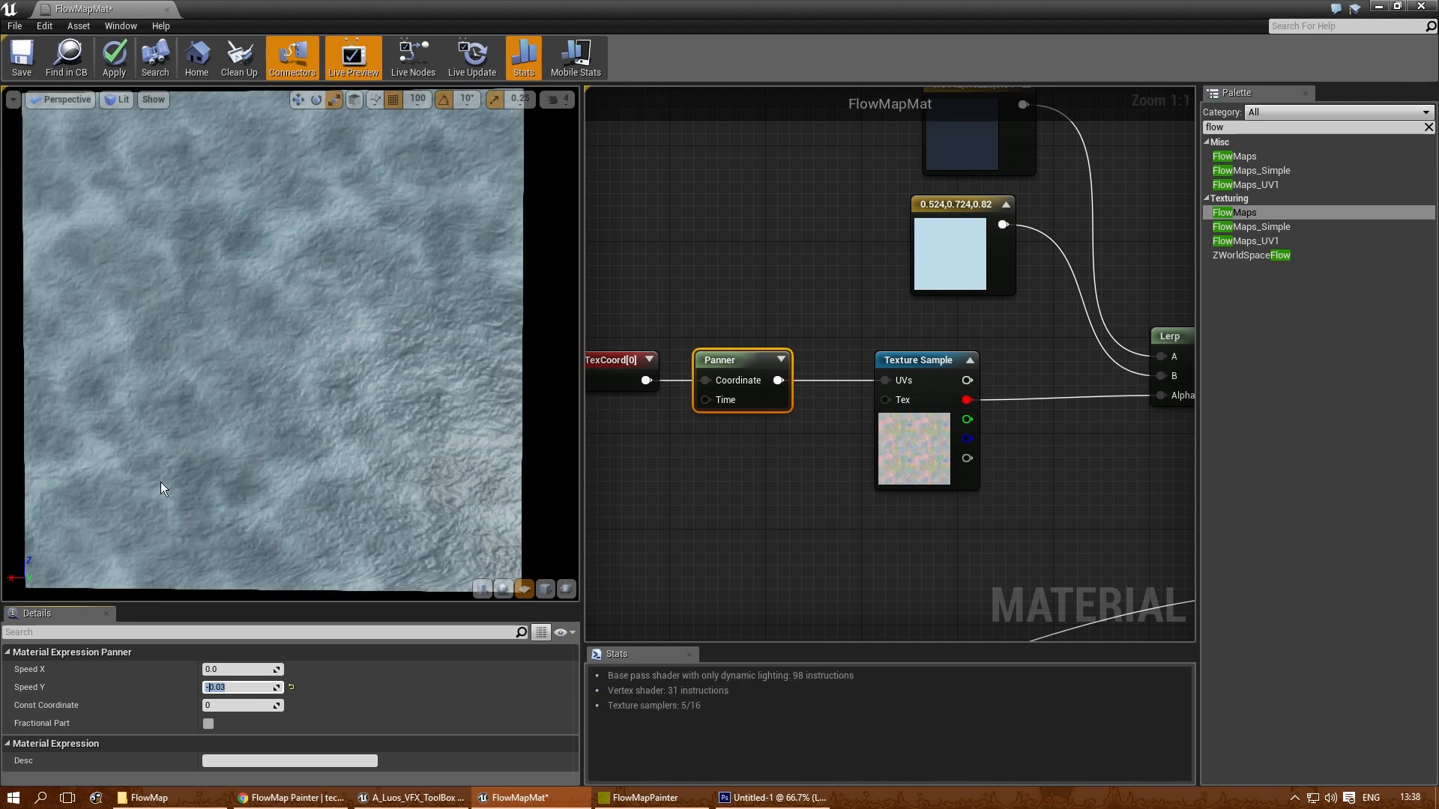
pyautogui.moveTo(314, 513); pyautogui.dragTo(323, 494)
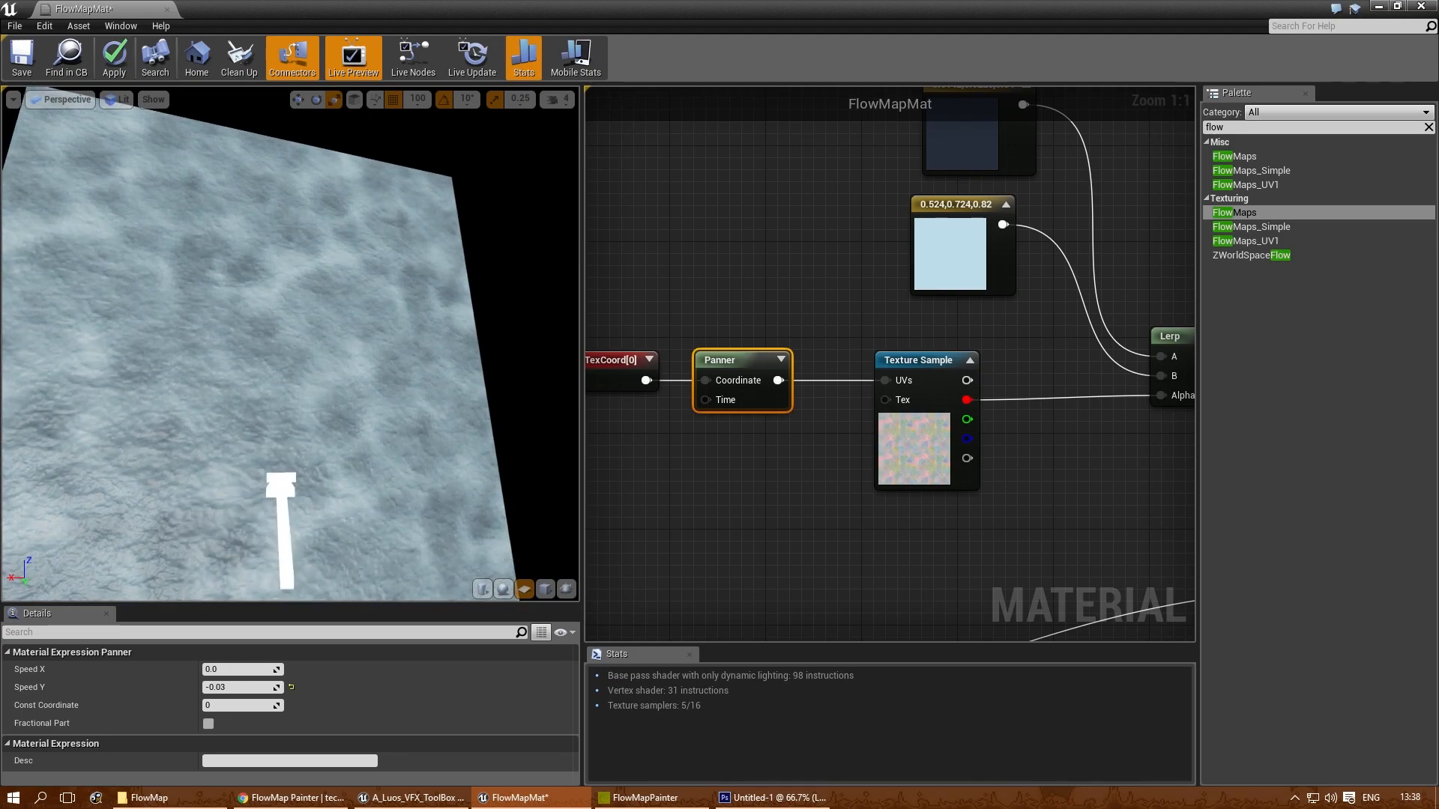
pyautogui.moveTo(477, 503); pyautogui.dragTo(169, 230)
pyautogui.moveTo(343, 328); pyautogui.dragTo(404, 251)
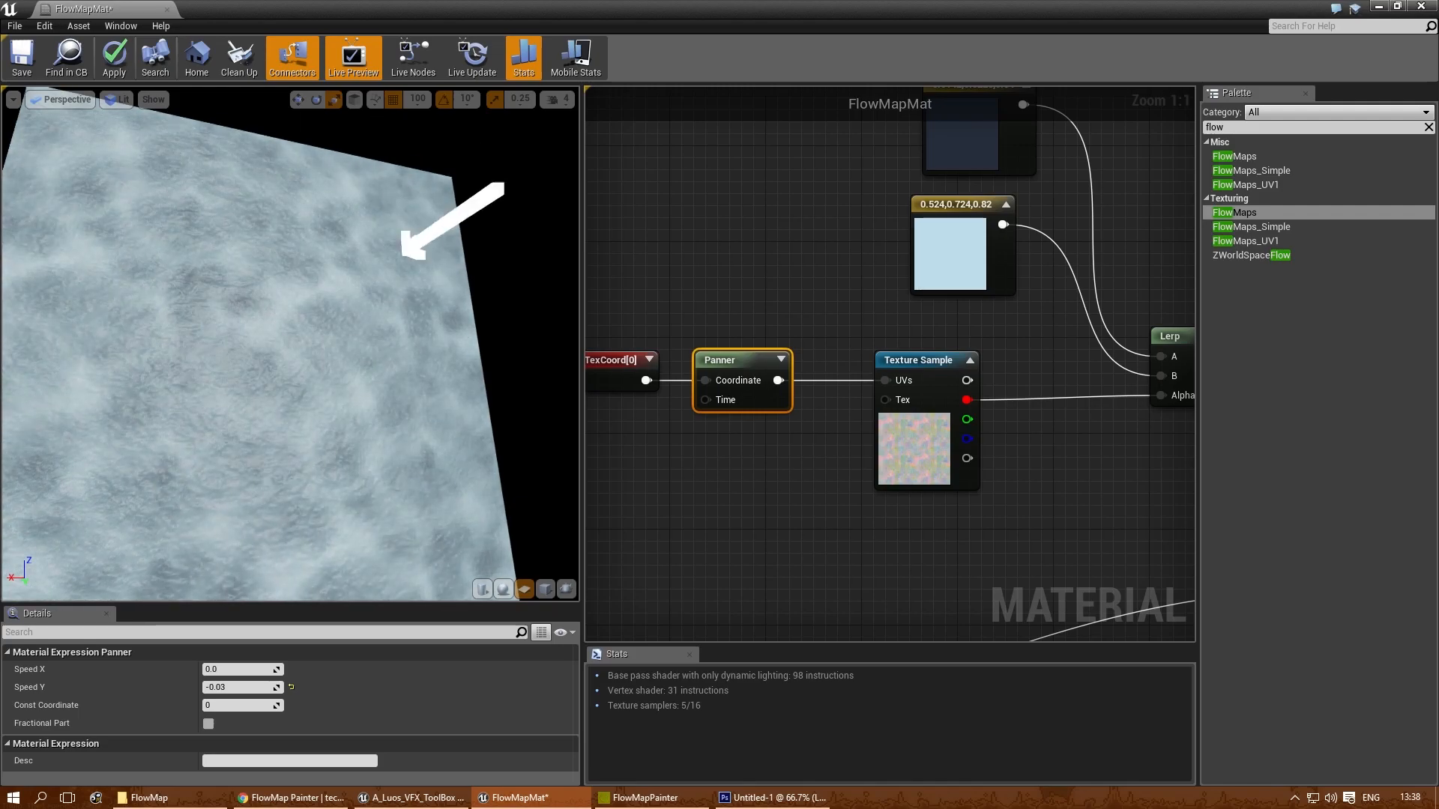
pyautogui.click(23, 58)
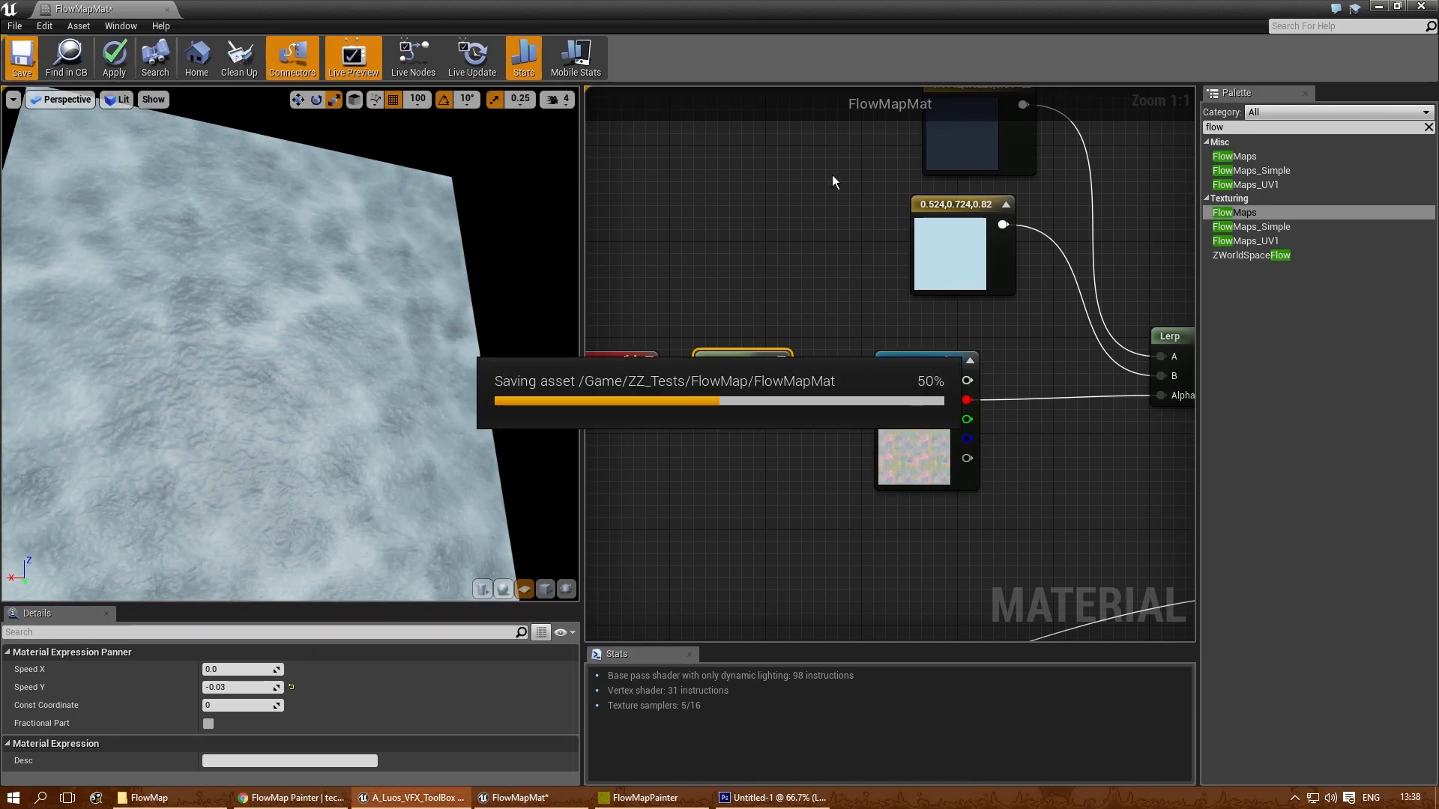
# - Apply the FlowMapMat material from the ZZ_Tests/FlowMap folder to the SM_FlowMap plane in the level
pyautogui.moveTo(725, 10); pyautogui.dragTo(871, 91)
pyautogui.moveTo(750, 587); pyautogui.dragTo(741, 571, button='right')
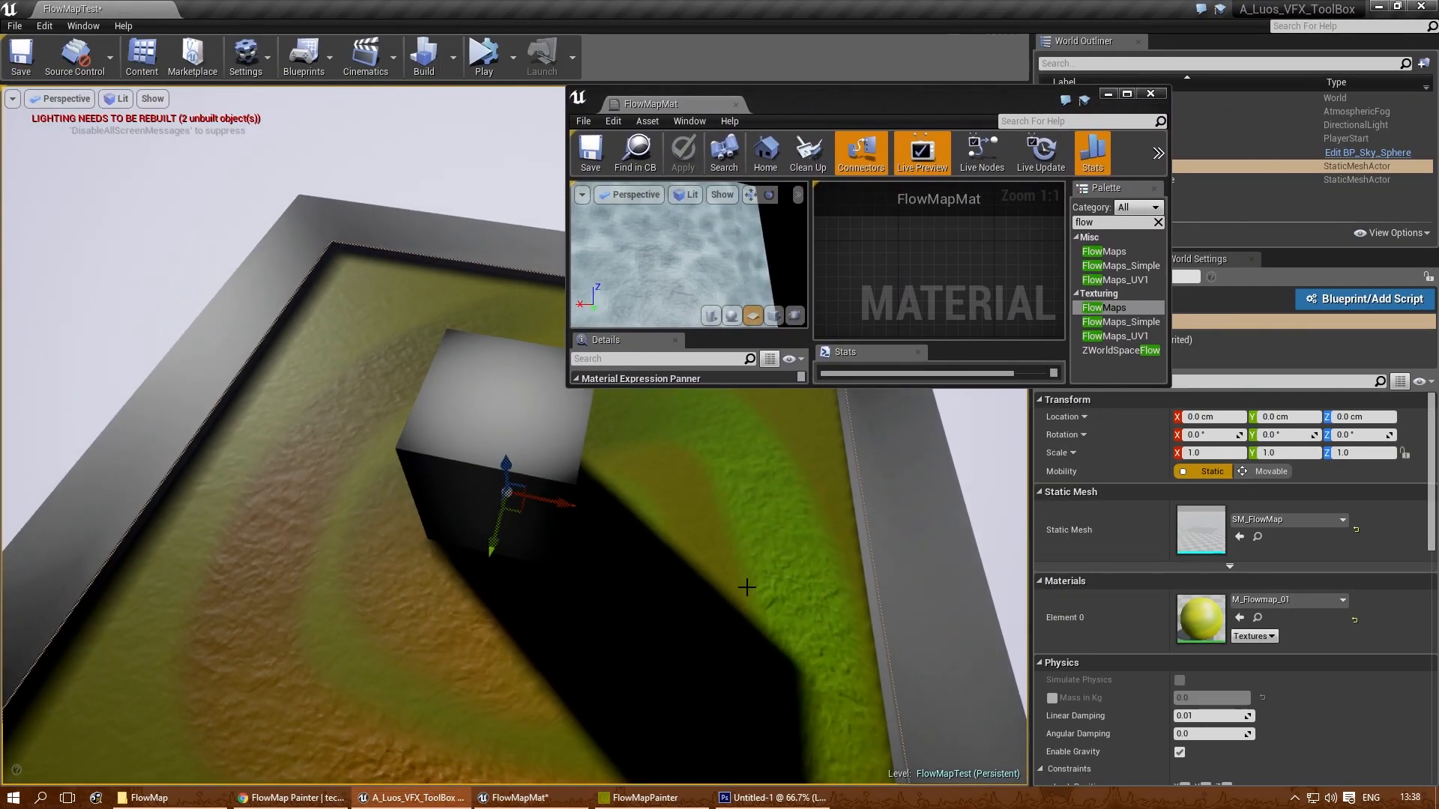
pyautogui.hotkey('ctrl', 'b')
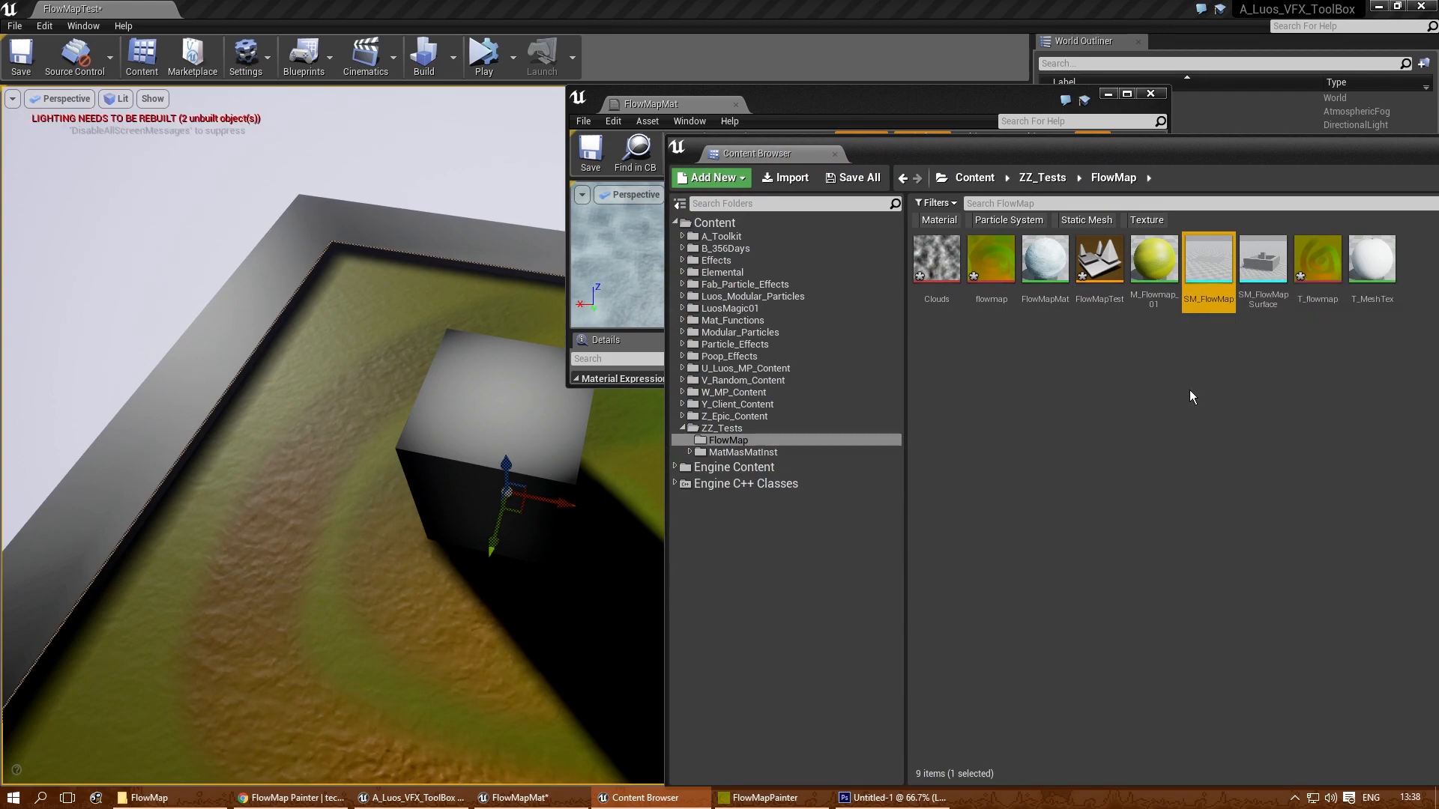
pyautogui.moveTo(1049, 277); pyautogui.dragTo(353, 629)
pyautogui.moveTo(352, 630); pyautogui.dragTo(577, 620, button='right')
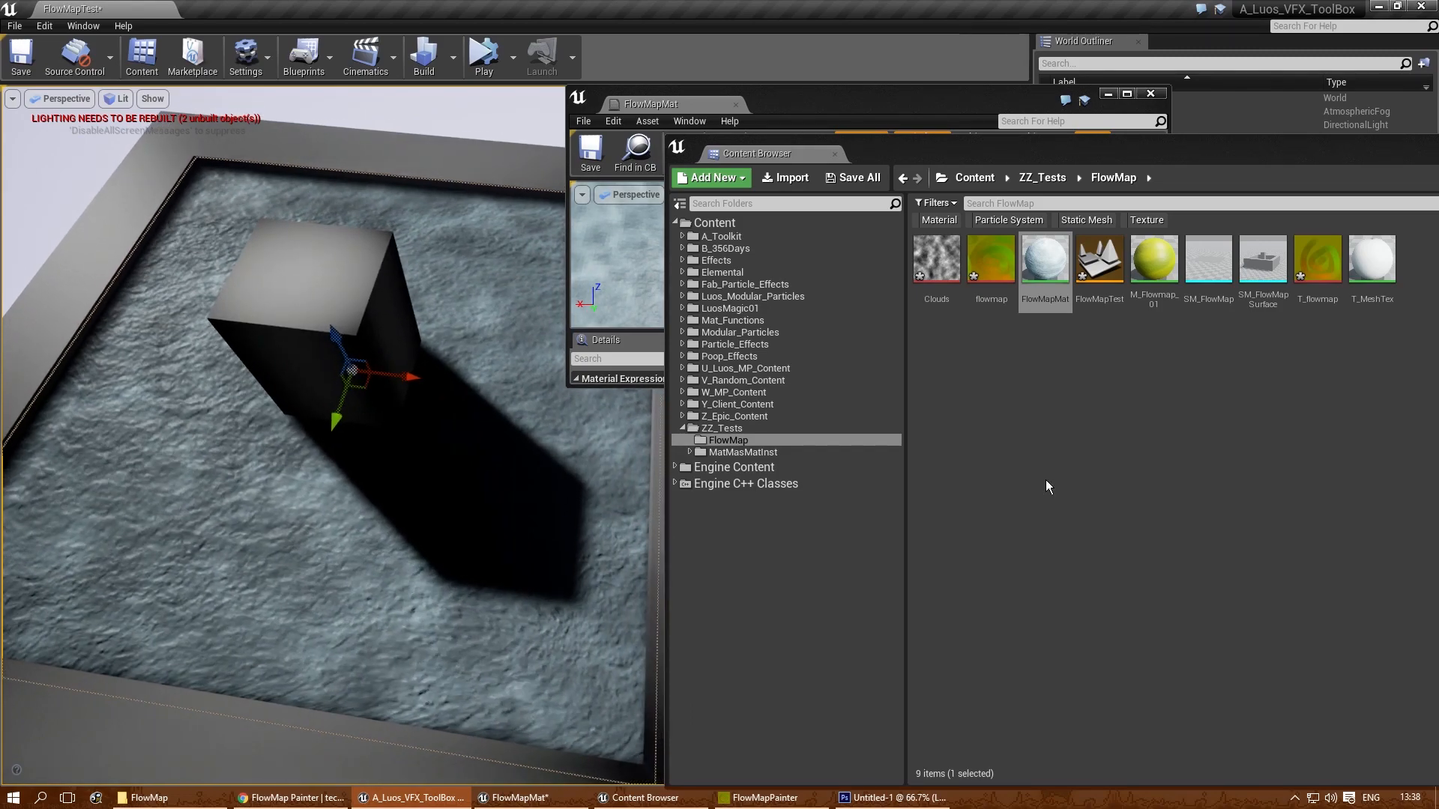
pyautogui.click(834, 154)
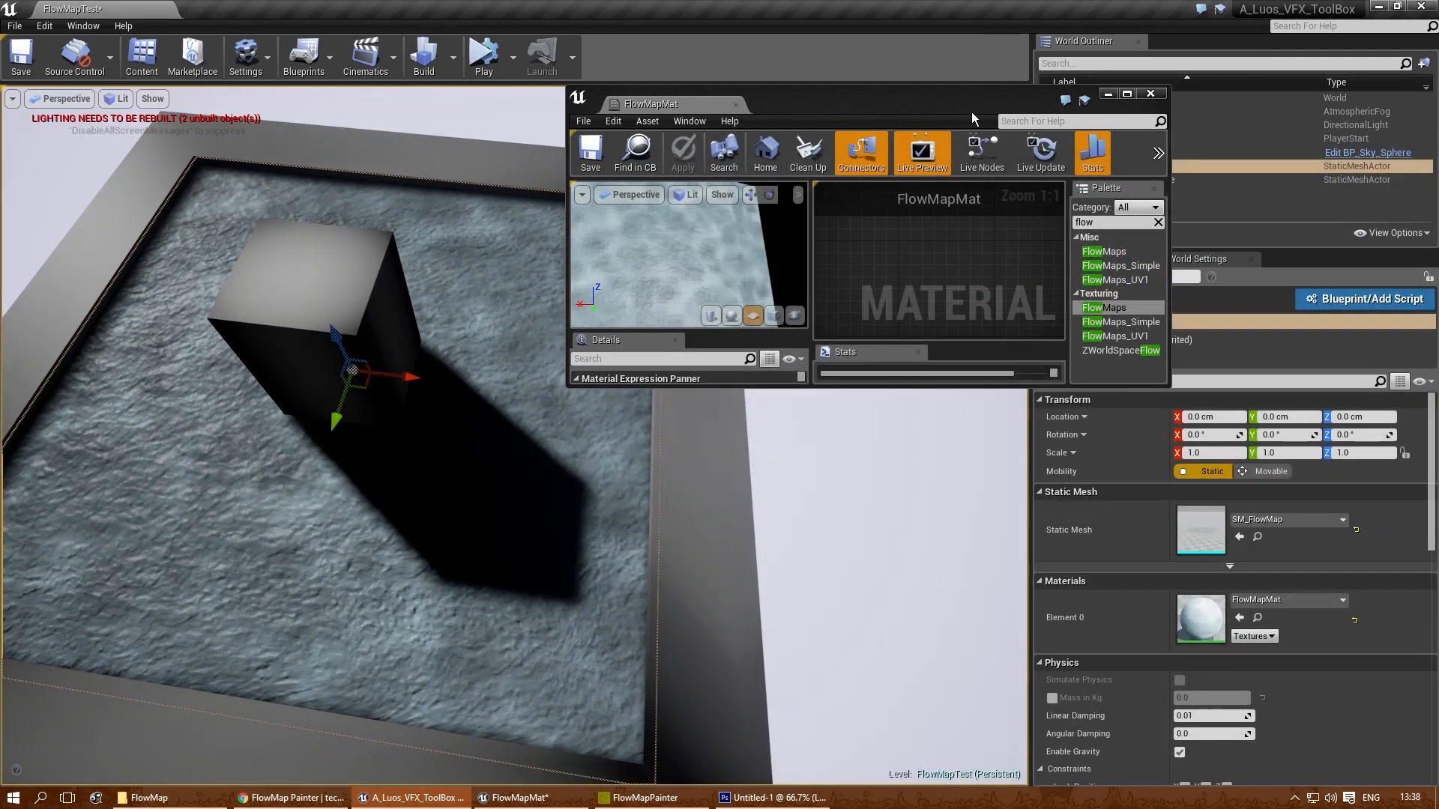
# - In FlowMapMat, connect the flow map Texture Sample's colour output to Base Color and save the material
pyautogui.moveTo(947, 106); pyautogui.dragTo(917, 93)
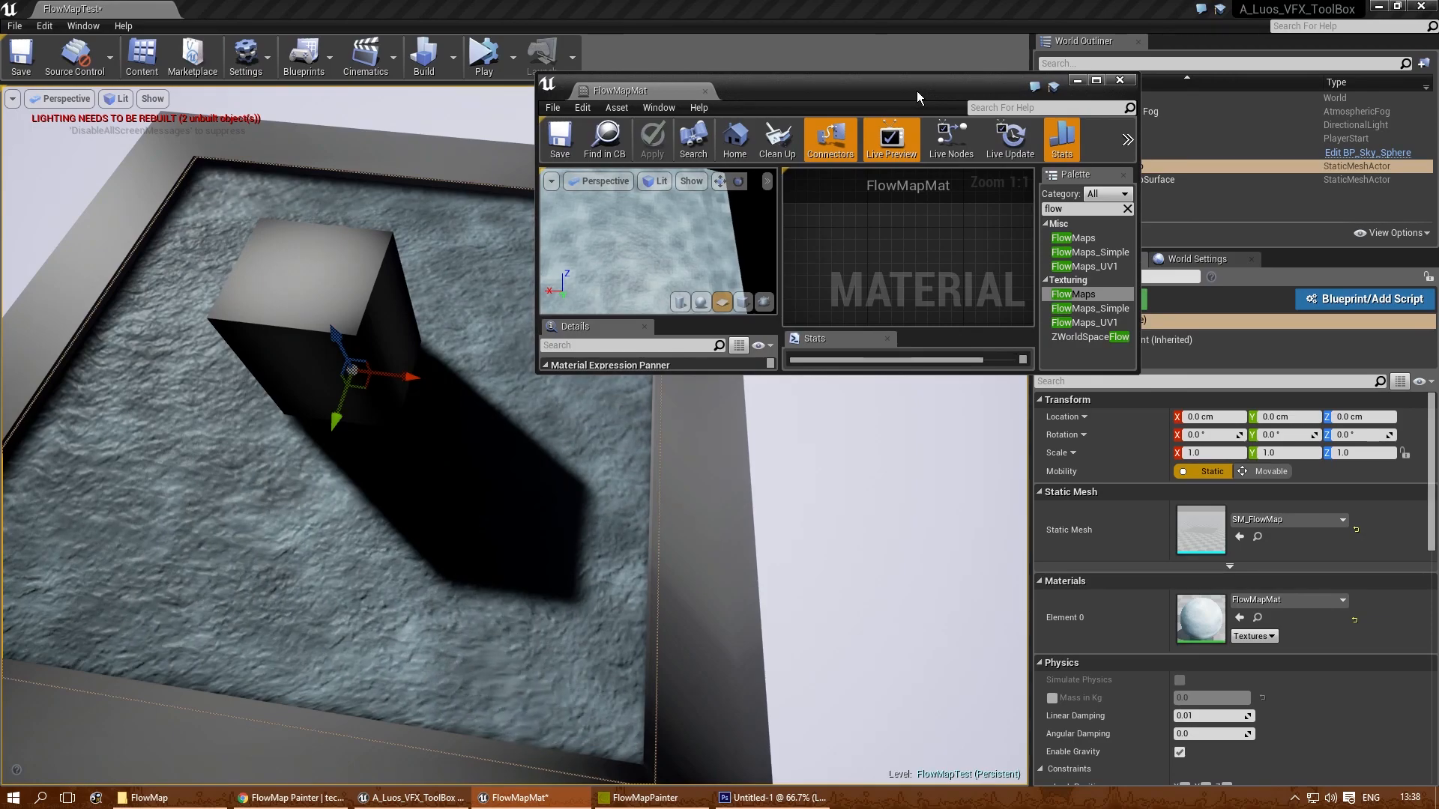
pyautogui.doubleClick(918, 92)
pyautogui.moveTo(787, 464); pyautogui.dragTo(712, 437, button='right')
pyautogui.moveTo(1038, 399); pyautogui.dragTo(669, 313, button='right')
pyautogui.scroll(3, 937, 457)
pyautogui.moveTo(1032, 466); pyautogui.dragTo(767, 279, button='right')
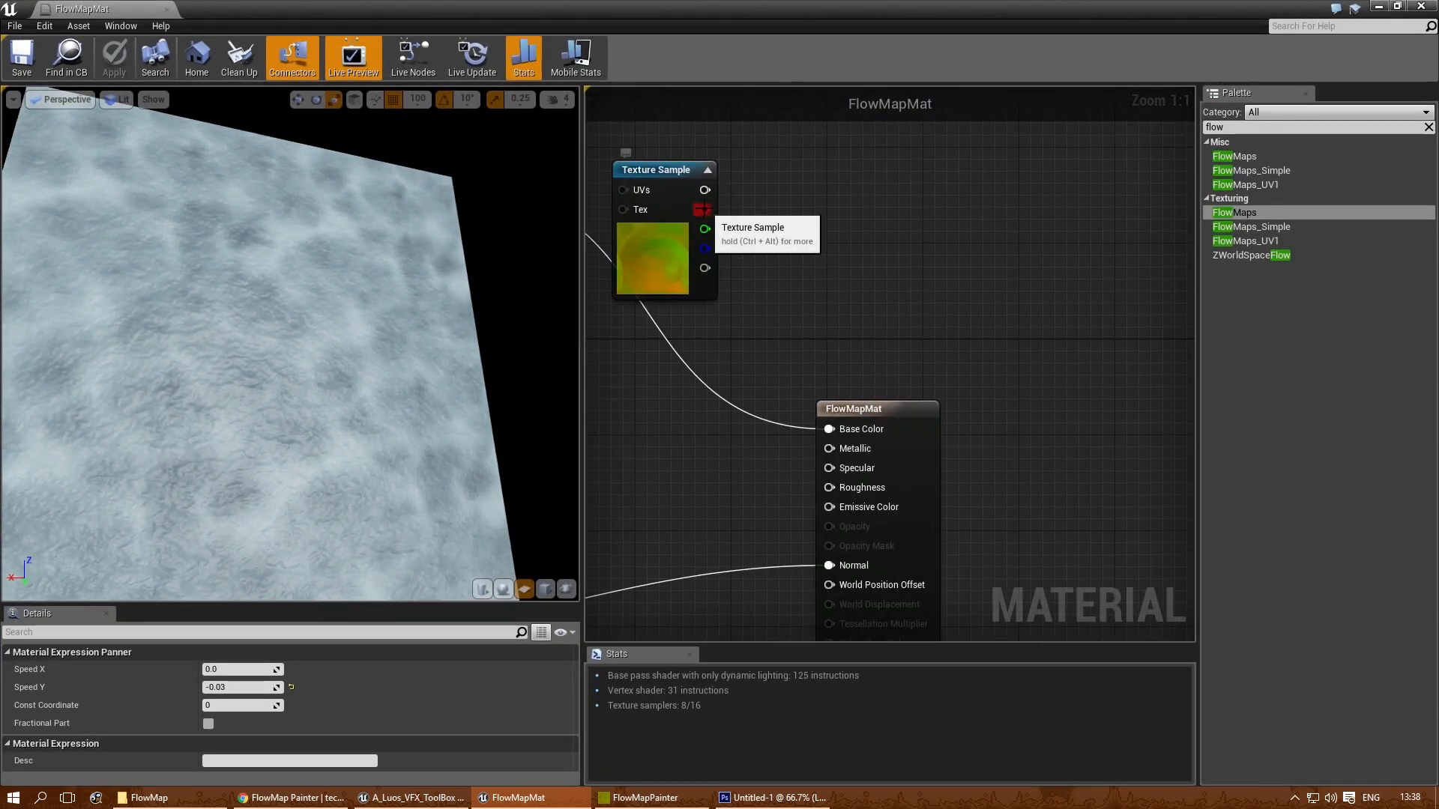
pyautogui.moveTo(823, 435); pyautogui.dragTo(829, 429)
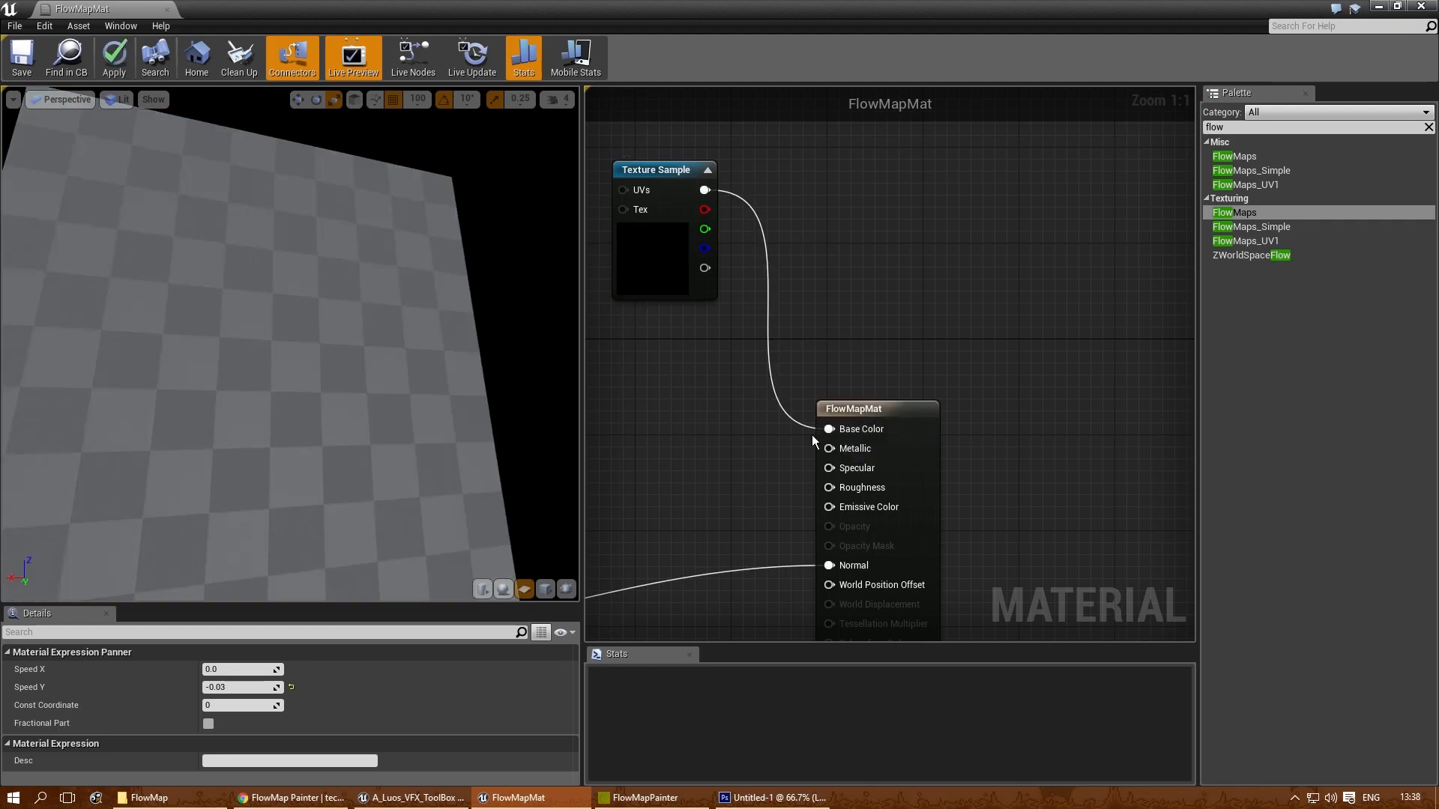
pyautogui.scroll(-2, 944, 377)
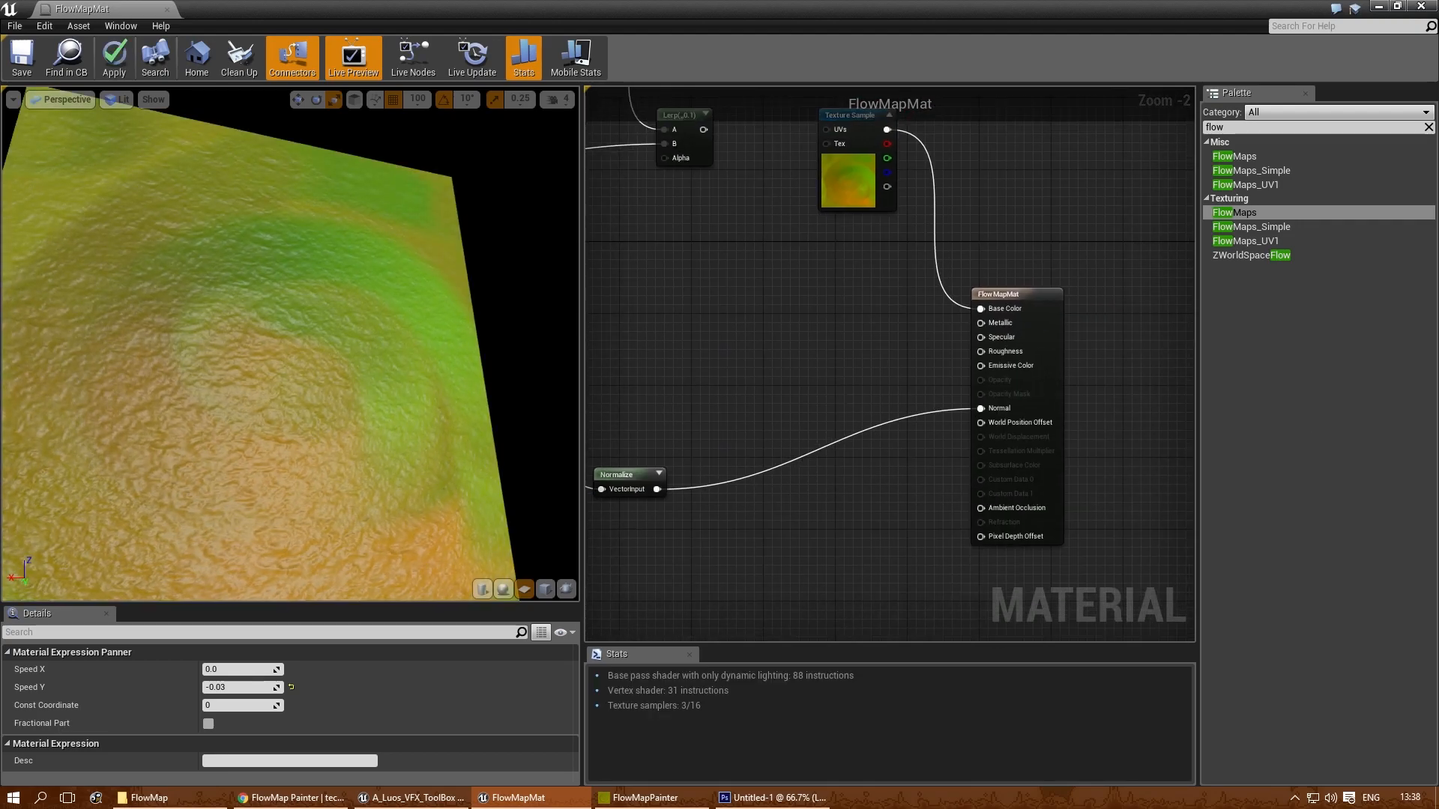
pyautogui.click(15, 73)
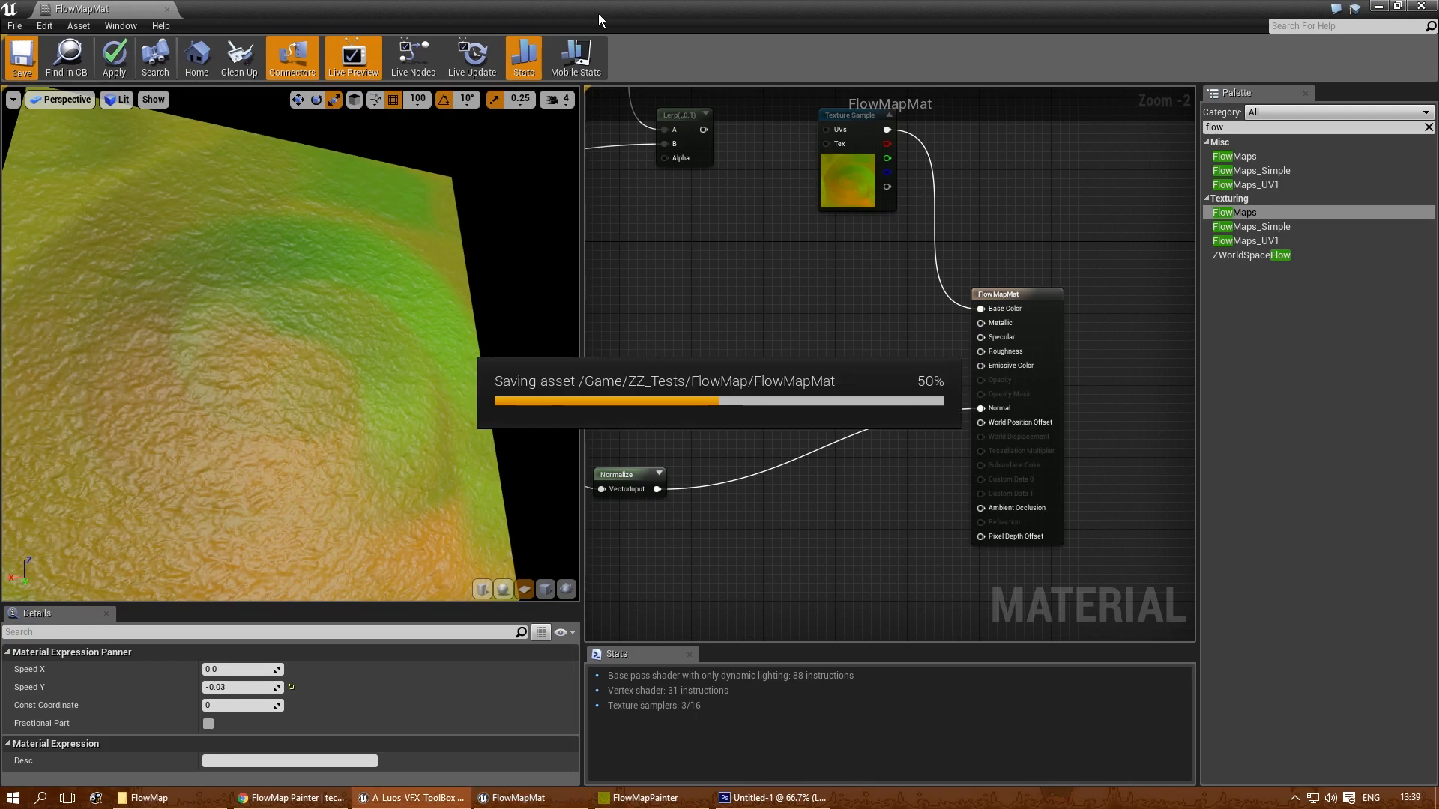
# - Examine the flow map colours and the surface flow on the plane around the block from several angles
pyautogui.moveTo(598, 13); pyautogui.dragTo(1049, 183)
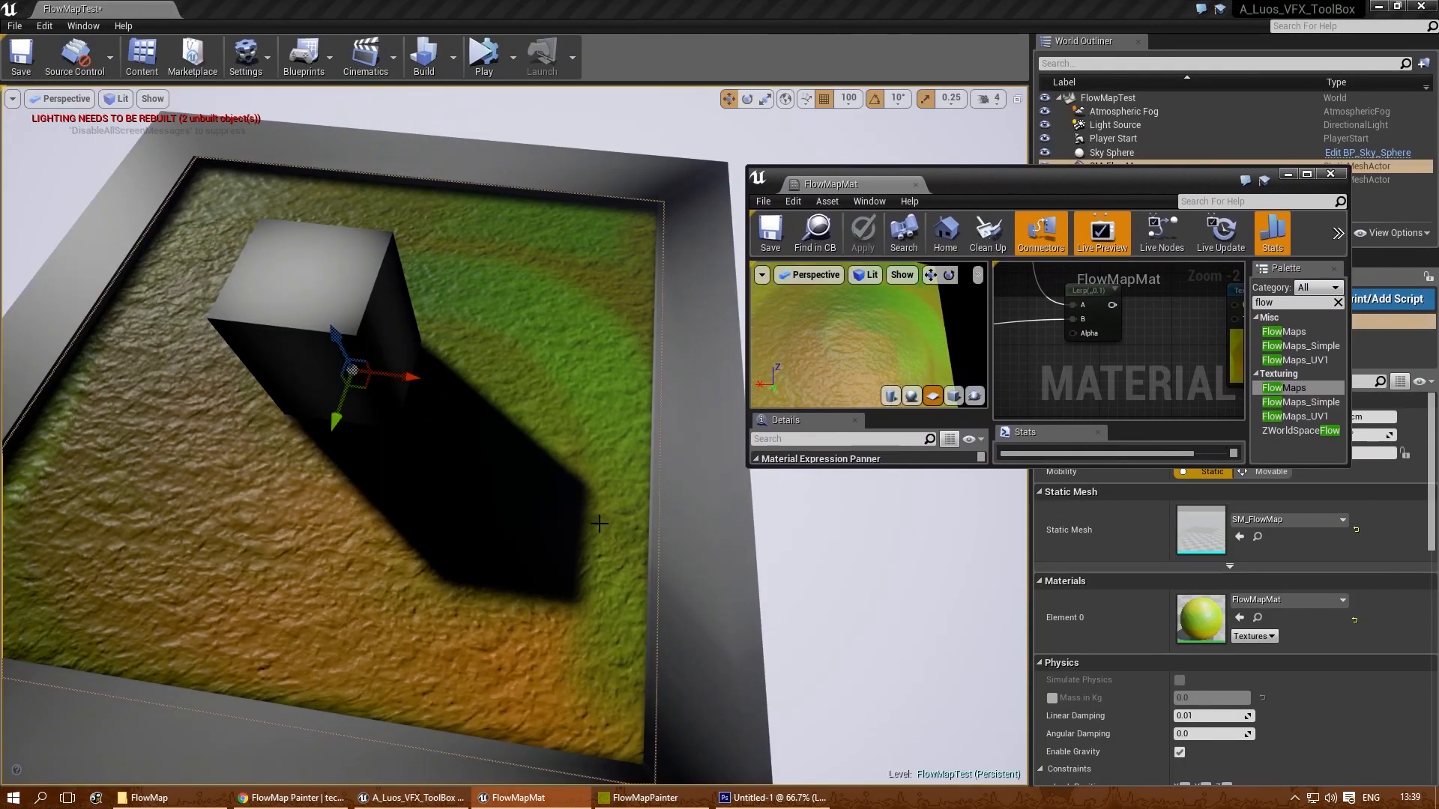
pyautogui.moveTo(590, 479)
pyautogui.mouseDown(button='right')
pyautogui.moveTo(550, 517)
pyautogui.moveTo(463, 513)
pyautogui.moveTo(576, 500)
pyautogui.mouseUp(button='right')
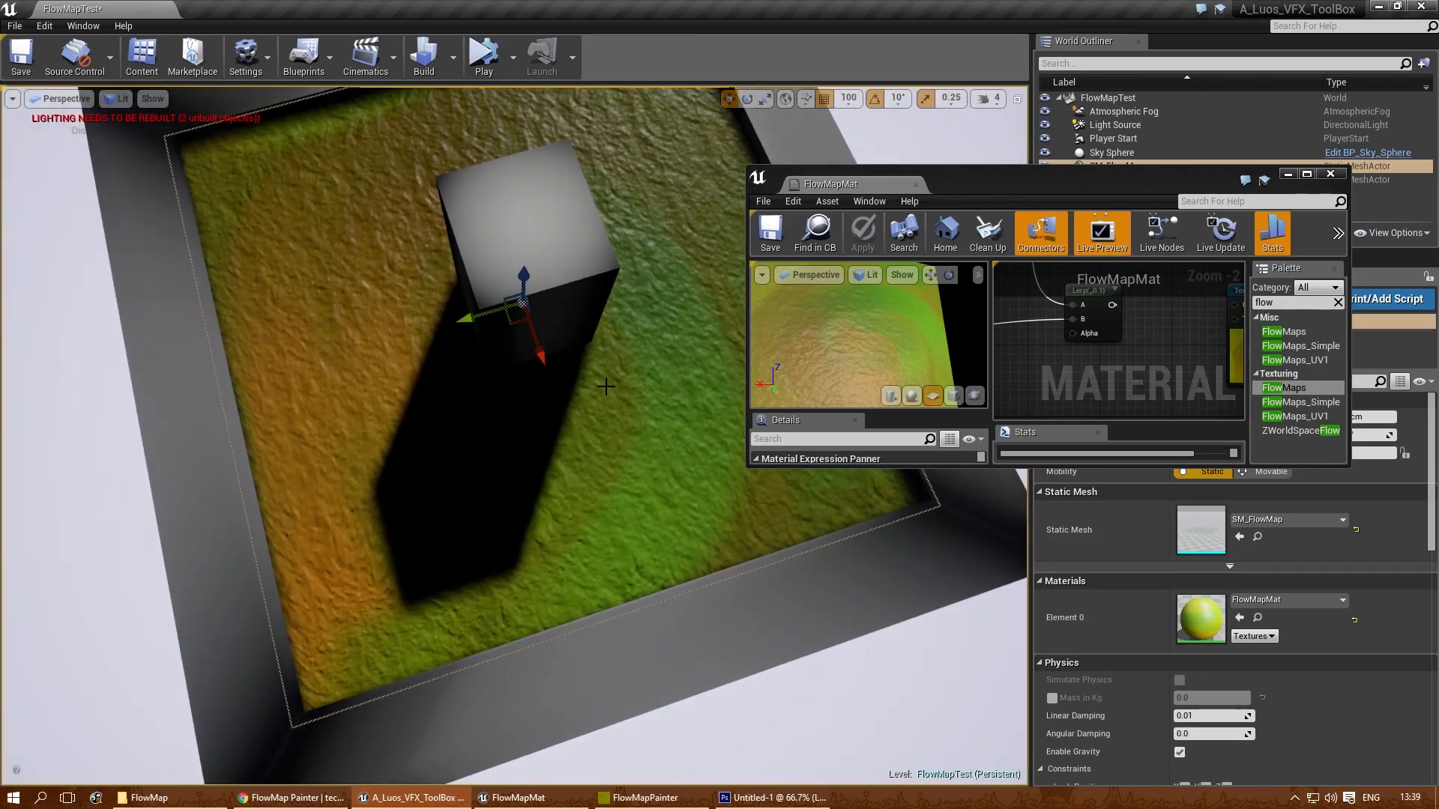
pyautogui.moveTo(577, 569); pyautogui.dragTo(476, 549, button='right')
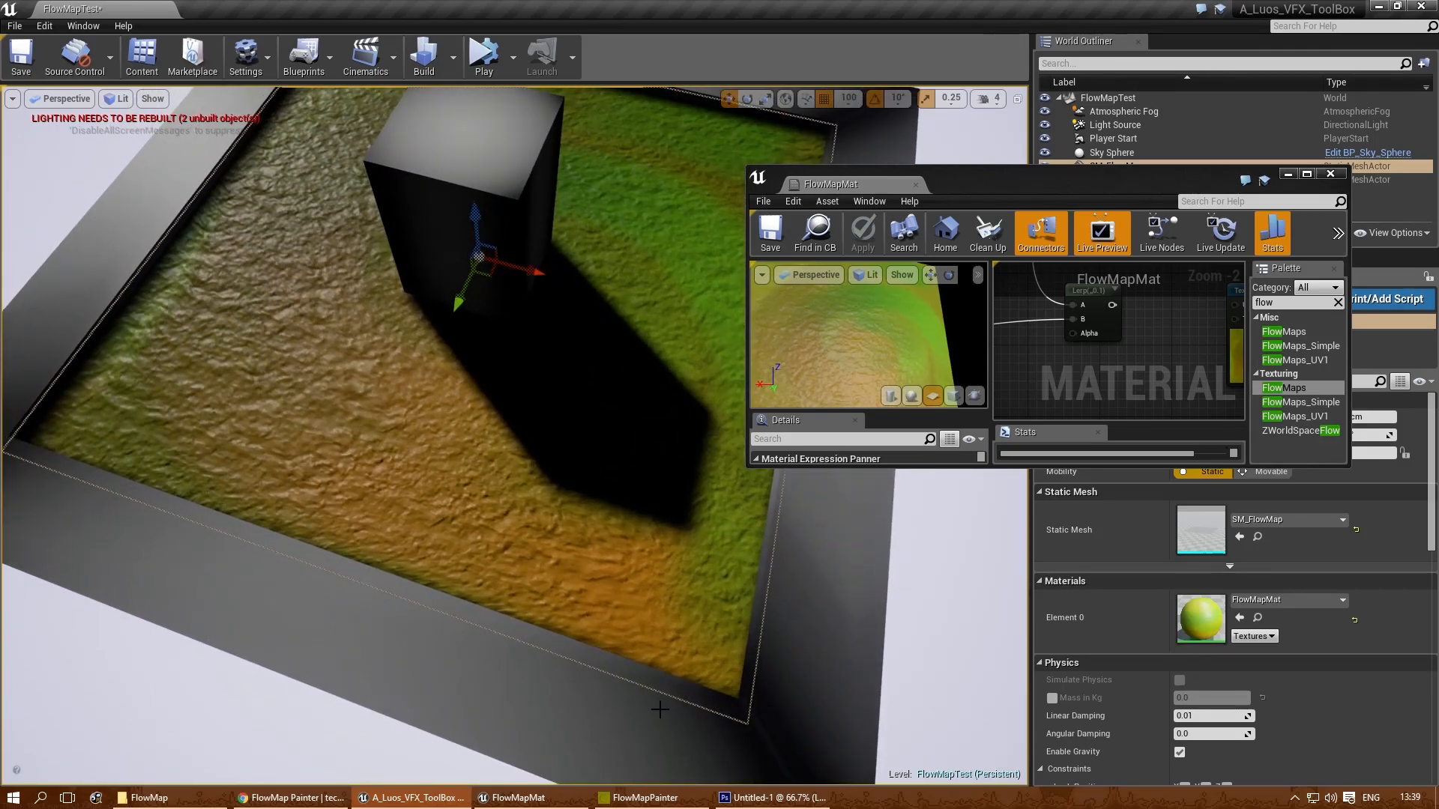
pyautogui.moveTo(597, 589)
pyautogui.mouseDown(button='right')
pyautogui.moveTo(622, 568)
pyautogui.moveTo(589, 562)
pyautogui.mouseUp(button='right')
pyautogui.moveTo(1009, 185); pyautogui.dragTo(927, 197)
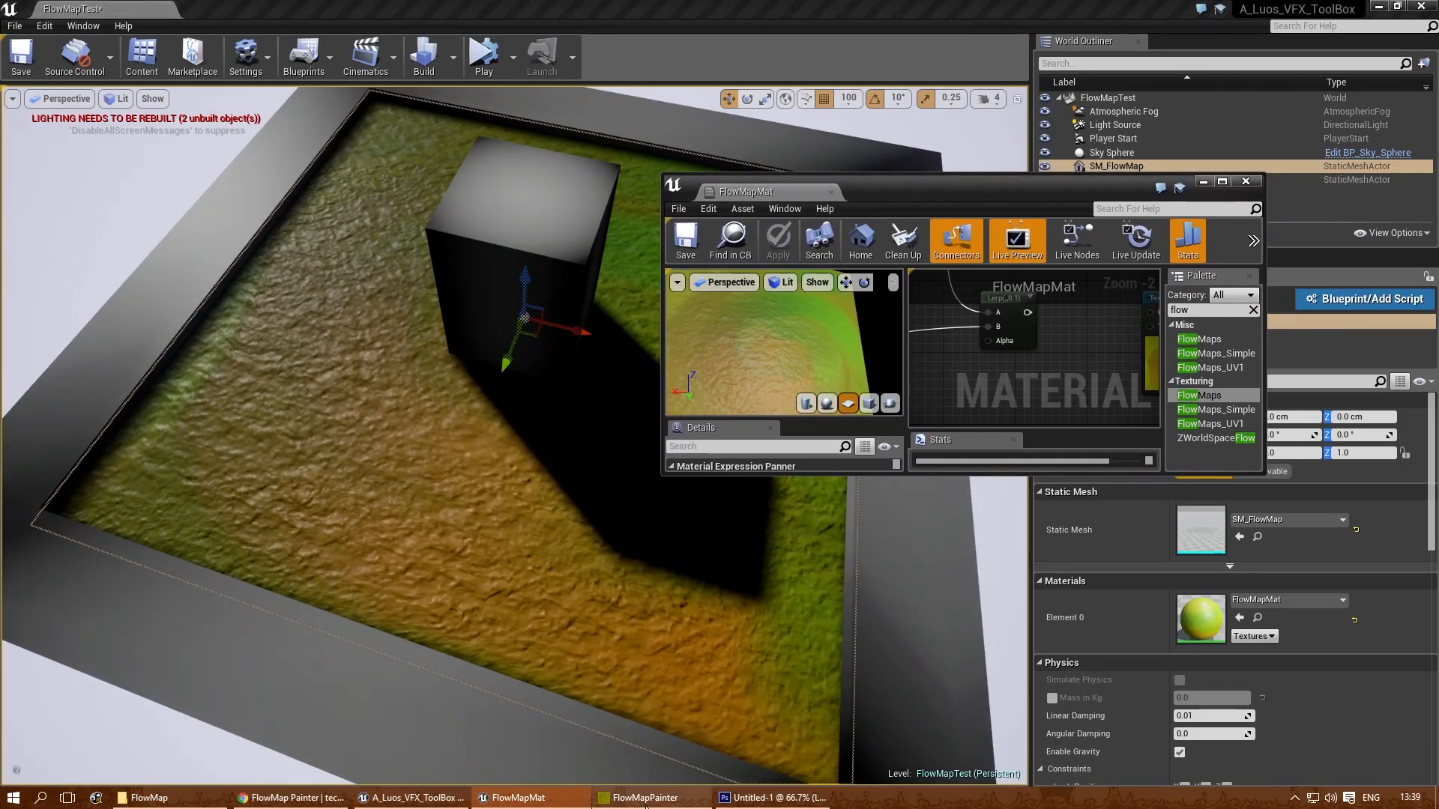
# - Switch to FlowMapPainter, clear the flow map, lower the strength to 49% and paint a short test stroke near the canvas centre
pyautogui.click(643, 797)
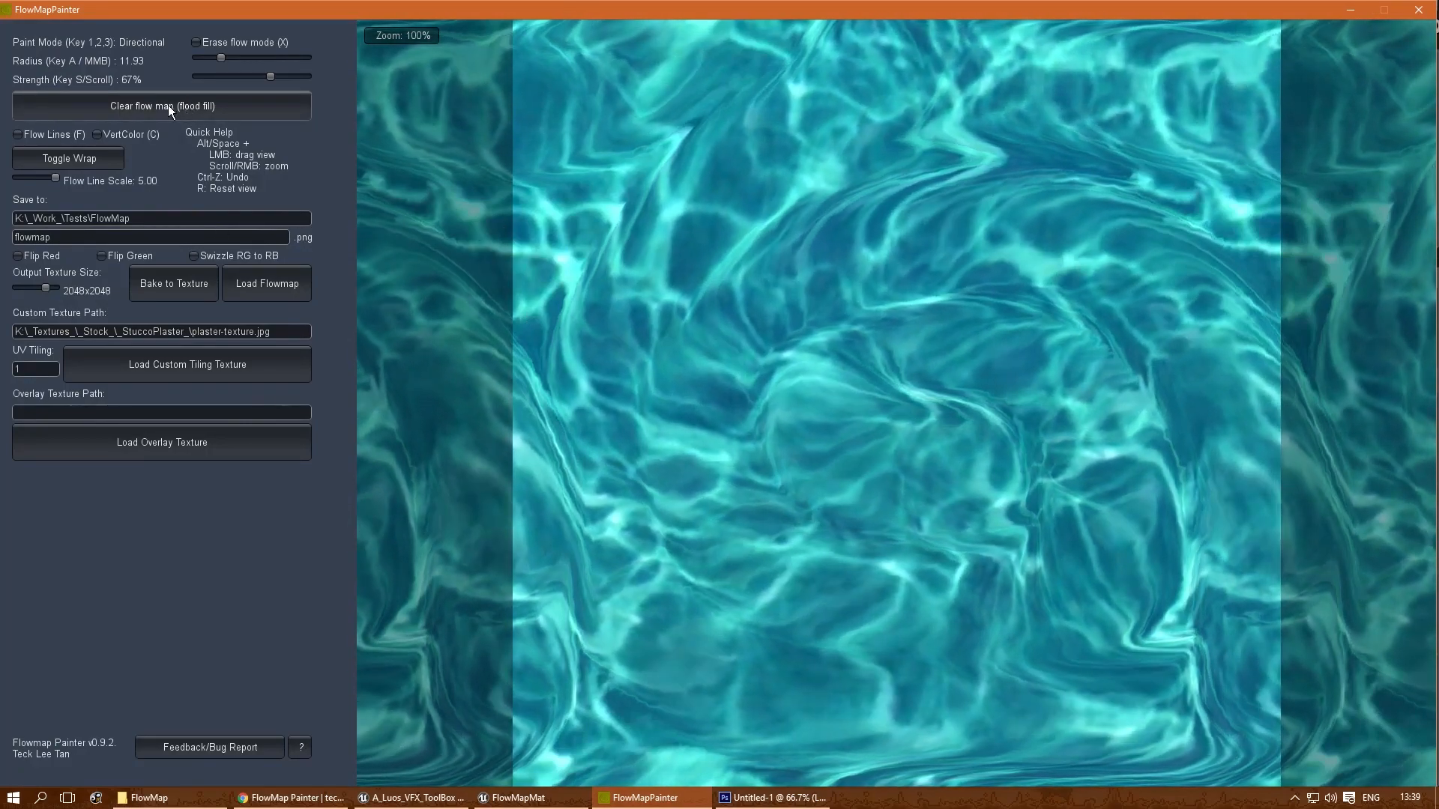
pyautogui.click(169, 106)
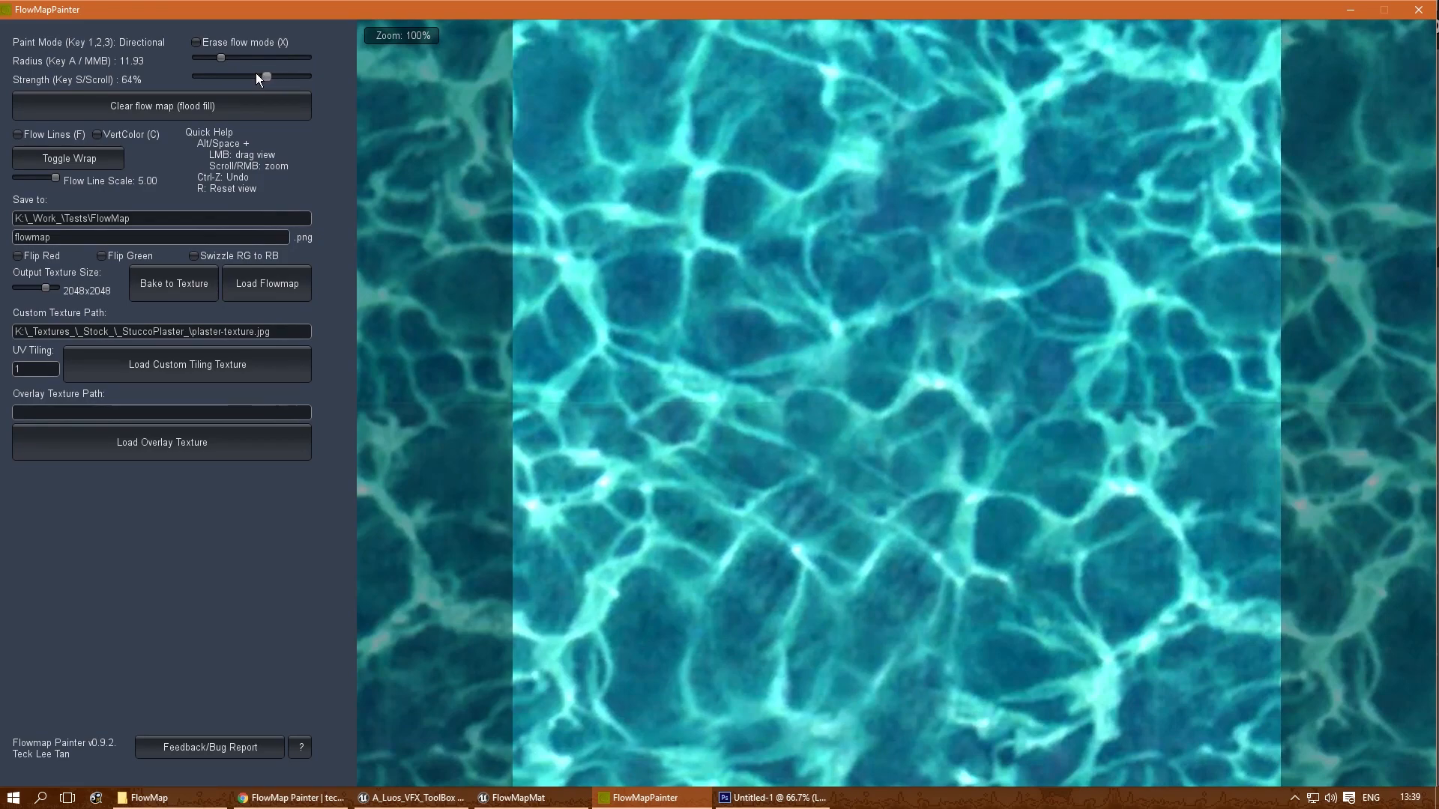
pyautogui.moveTo(885, 393)
pyautogui.mouseDown()
pyautogui.moveTo(881, 327)
pyautogui.moveTo(884, 412)
pyautogui.mouseUp()
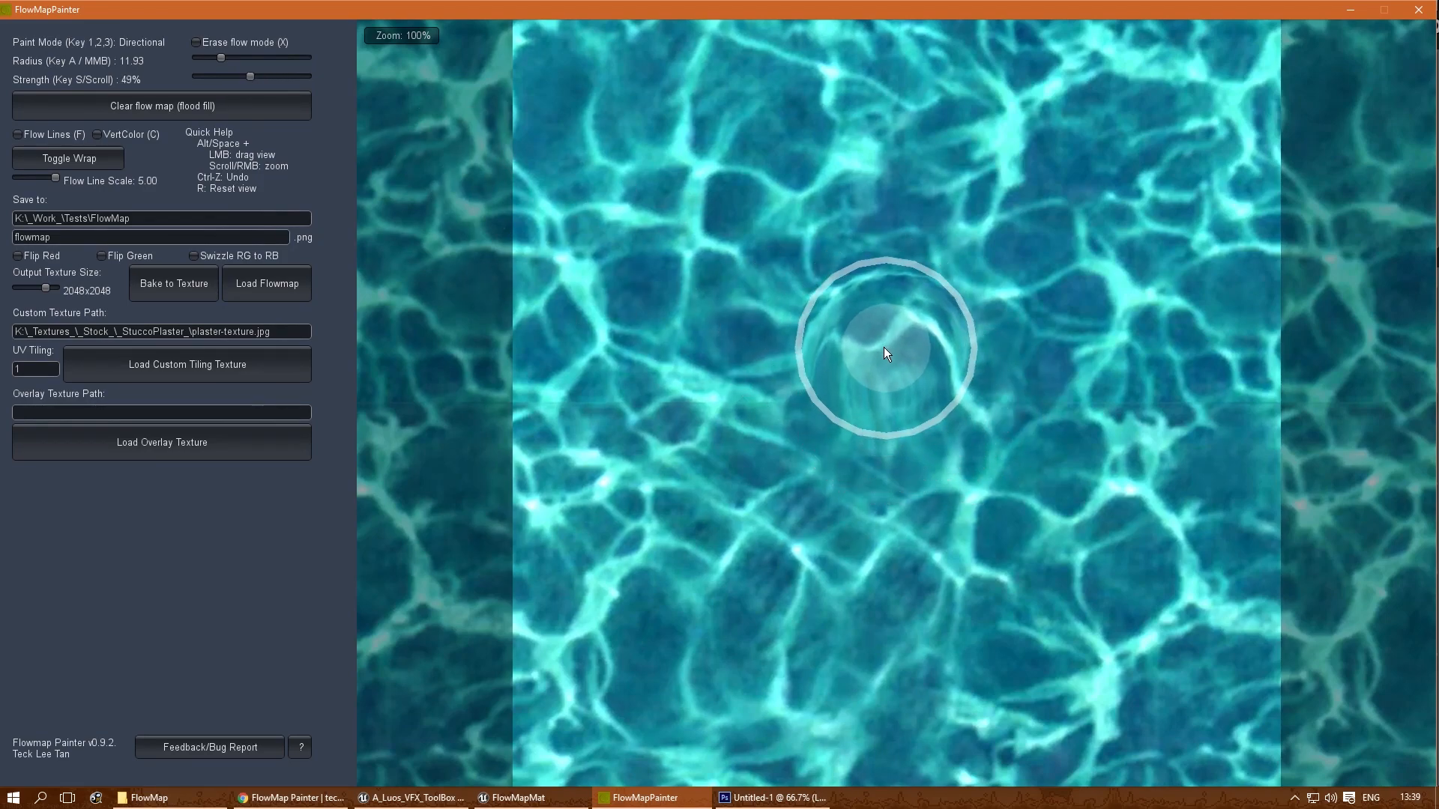
# - Set the brush radius to 6.30 and paint flow strokes radiating outward around the canvas centre
pyautogui.moveTo(218, 59); pyautogui.dragTo(207, 60)
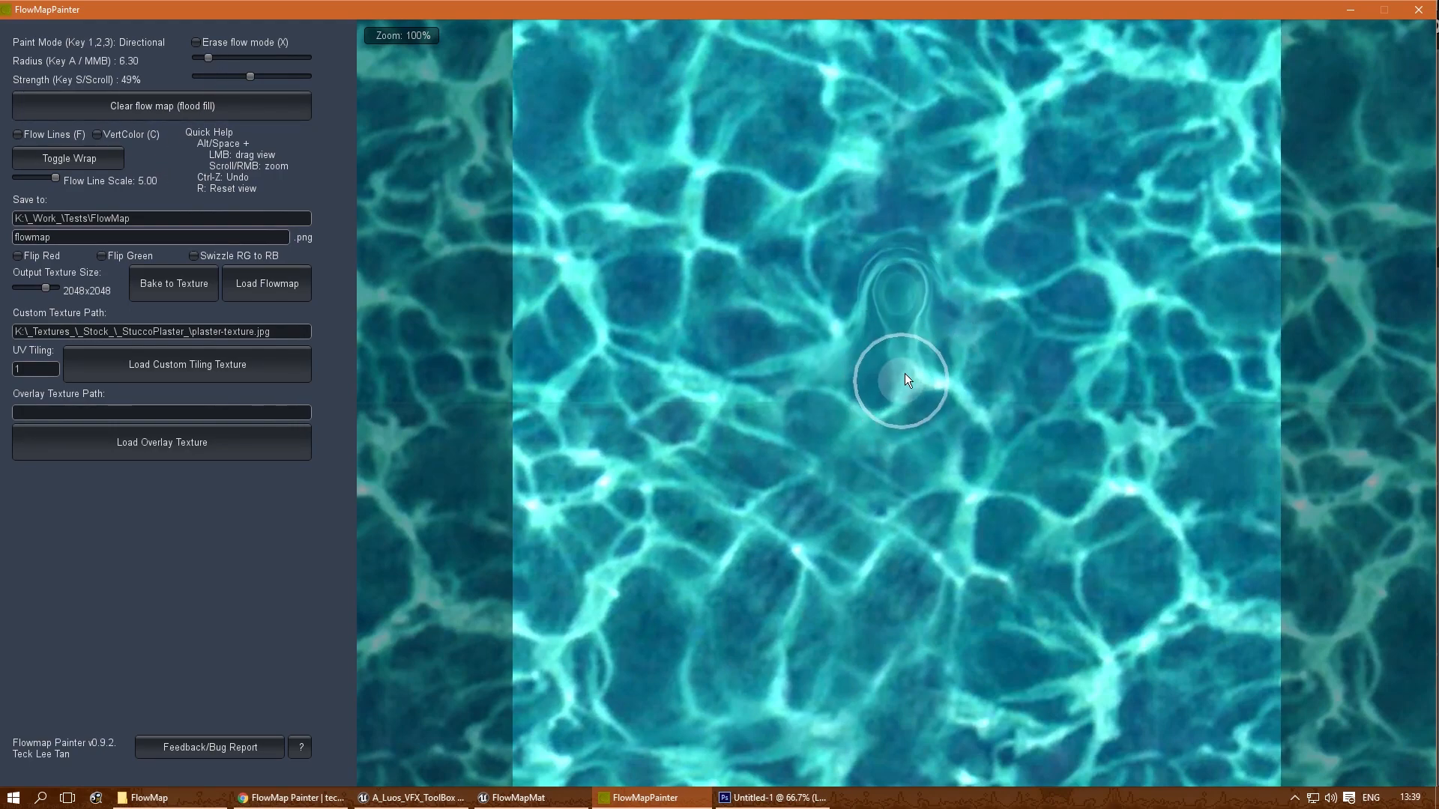
pyautogui.moveTo(912, 407); pyautogui.dragTo(942, 434)
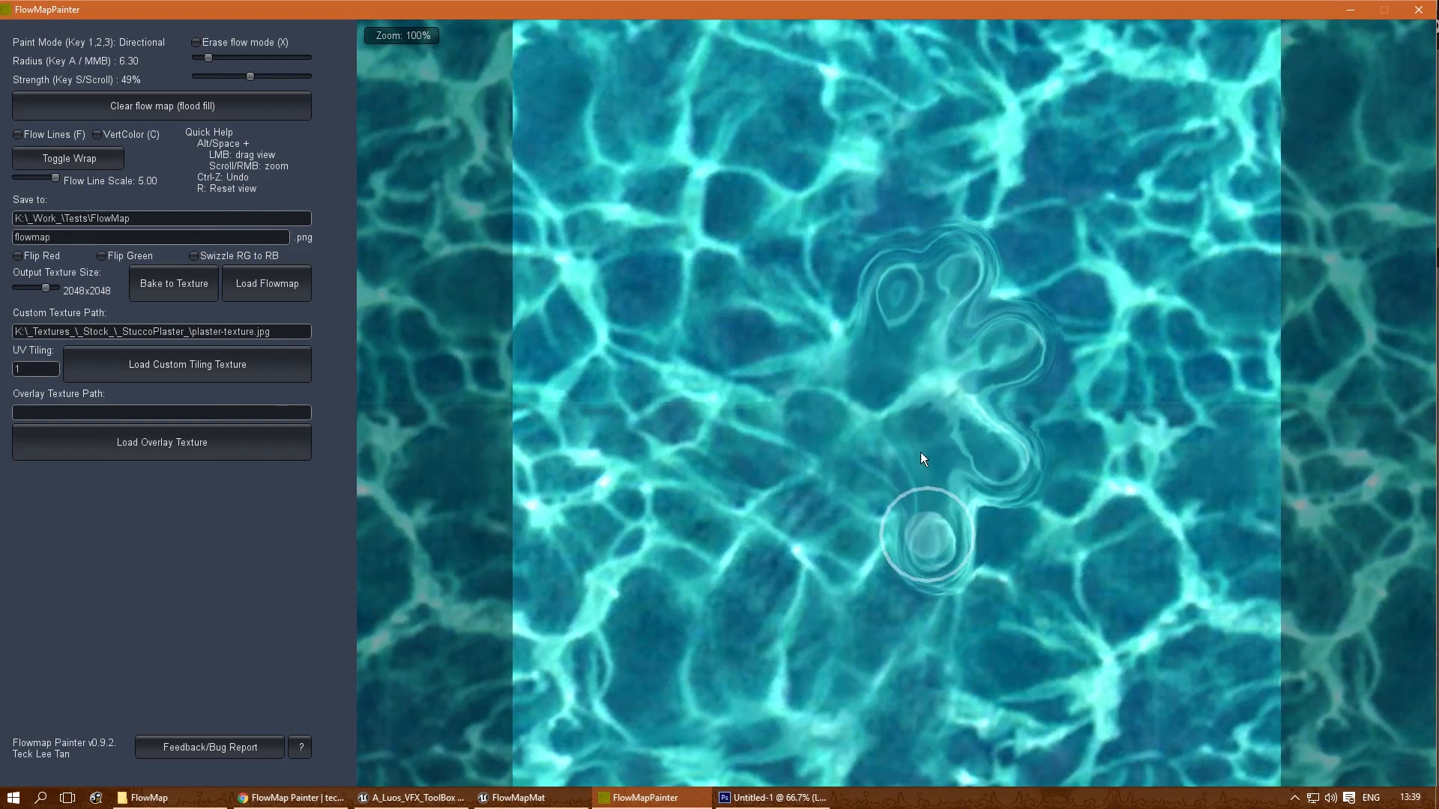
pyautogui.moveTo(864, 507)
pyautogui.mouseDown()
pyautogui.moveTo(776, 483)
pyautogui.moveTo(766, 393)
pyautogui.moveTo(811, 368)
pyautogui.moveTo(788, 313)
pyautogui.mouseUp()
# - Turn on flow lines, add more radial strokes, and extend the pattern's outer edge at 17% strength
pyautogui.click(45, 135)
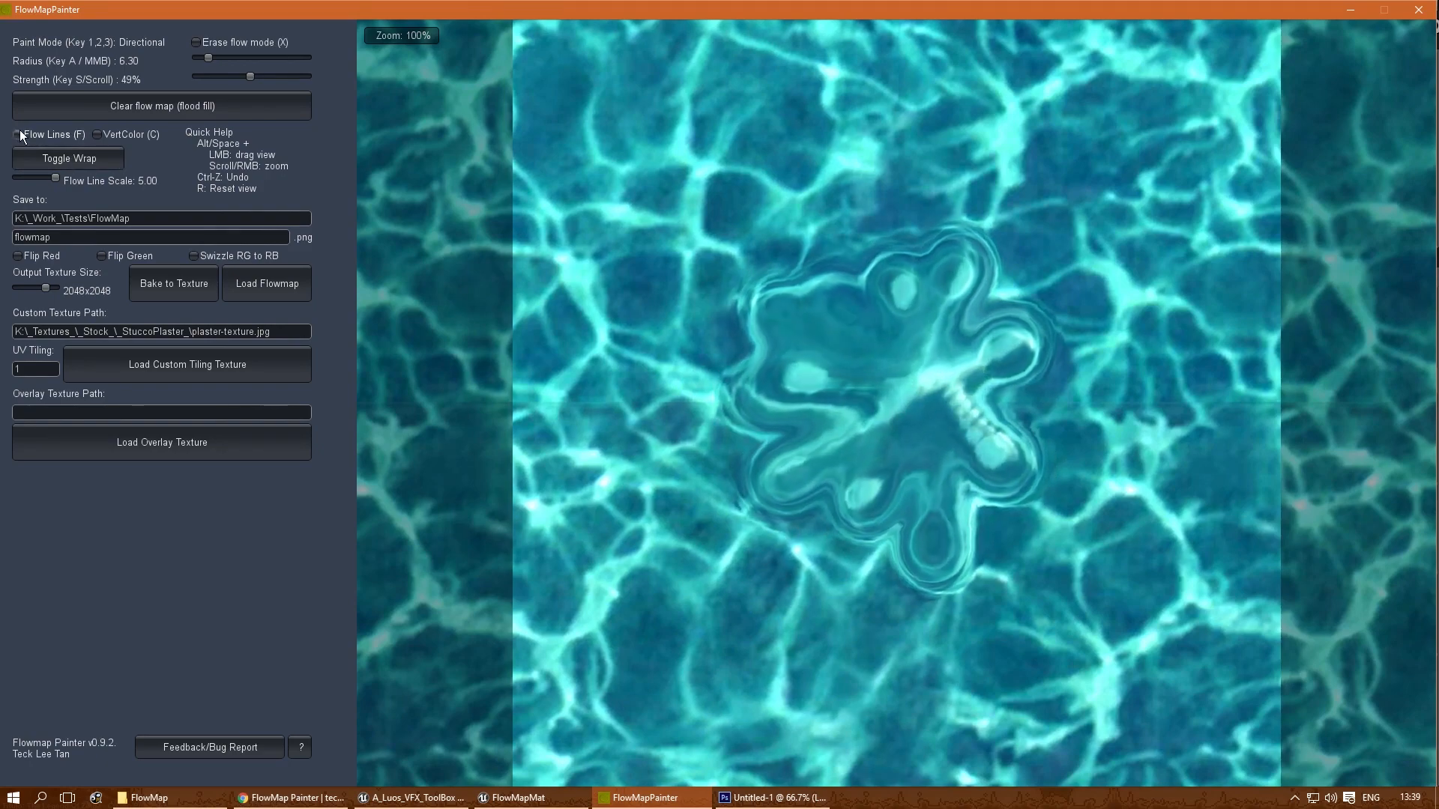
pyautogui.moveTo(876, 301)
pyautogui.mouseDown()
pyautogui.moveTo(841, 259)
pyautogui.moveTo(905, 250)
pyautogui.mouseUp()
pyautogui.moveTo(953, 316)
pyautogui.mouseDown()
pyautogui.moveTo(980, 282)
pyautogui.moveTo(1000, 341)
pyautogui.moveTo(996, 446)
pyautogui.moveTo(956, 484)
pyautogui.moveTo(905, 425)
pyautogui.moveTo(917, 438)
pyautogui.moveTo(861, 457)
pyautogui.mouseUp()
pyautogui.moveTo(249, 76); pyautogui.dragTo(212, 80)
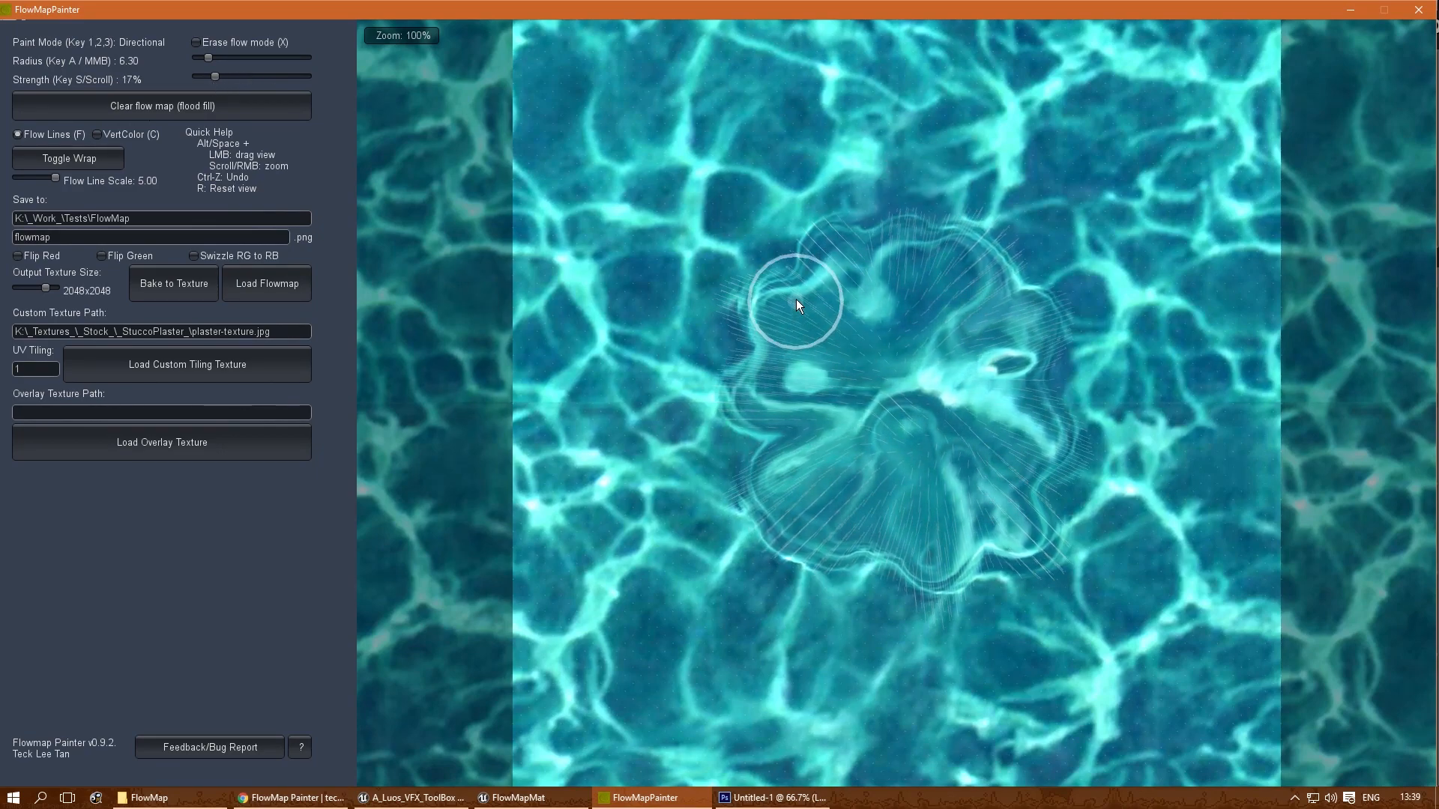
pyautogui.moveTo(828, 278)
pyautogui.mouseDown()
pyautogui.moveTo(867, 275)
pyautogui.moveTo(866, 260)
pyautogui.moveTo(987, 267)
pyautogui.moveTo(1032, 486)
pyautogui.moveTo(956, 590)
pyautogui.moveTo(919, 584)
pyautogui.moveTo(856, 516)
pyautogui.moveTo(839, 534)
pyautogui.moveTo(815, 521)
pyautogui.moveTo(798, 484)
pyautogui.moveTo(733, 437)
pyautogui.moveTo(729, 407)
pyautogui.moveTo(757, 339)
pyautogui.moveTo(944, 487)
pyautogui.moveTo(923, 472)
pyautogui.moveTo(1059, 425)
pyautogui.moveTo(979, 353)
pyautogui.moveTo(1017, 237)
pyautogui.moveTo(1001, 209)
pyautogui.mouseUp()
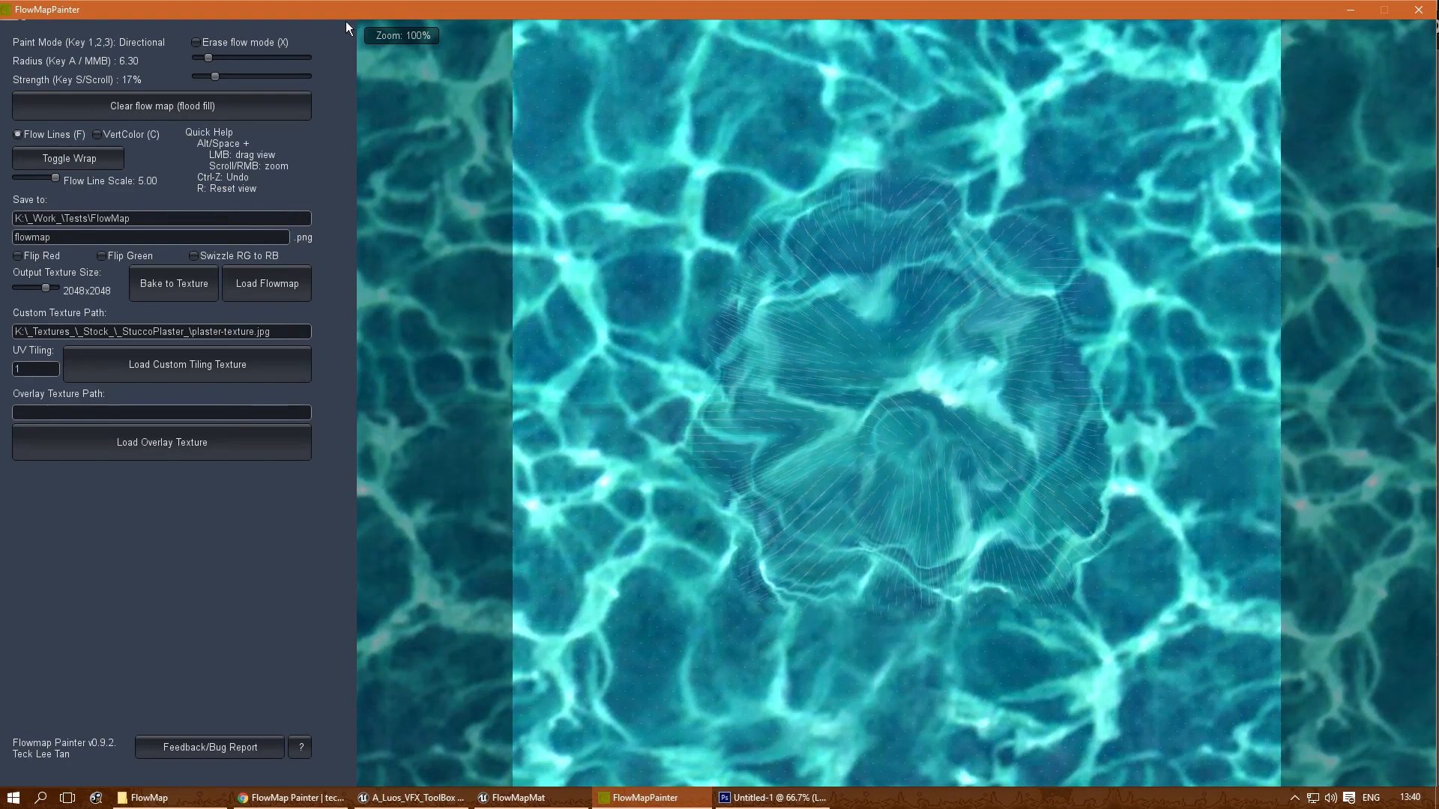
# - Raise the strength to 24% and paint a short inward flow stroke at each of the four canvas corners
pyautogui.moveTo(213, 78); pyautogui.dragTo(221, 77)
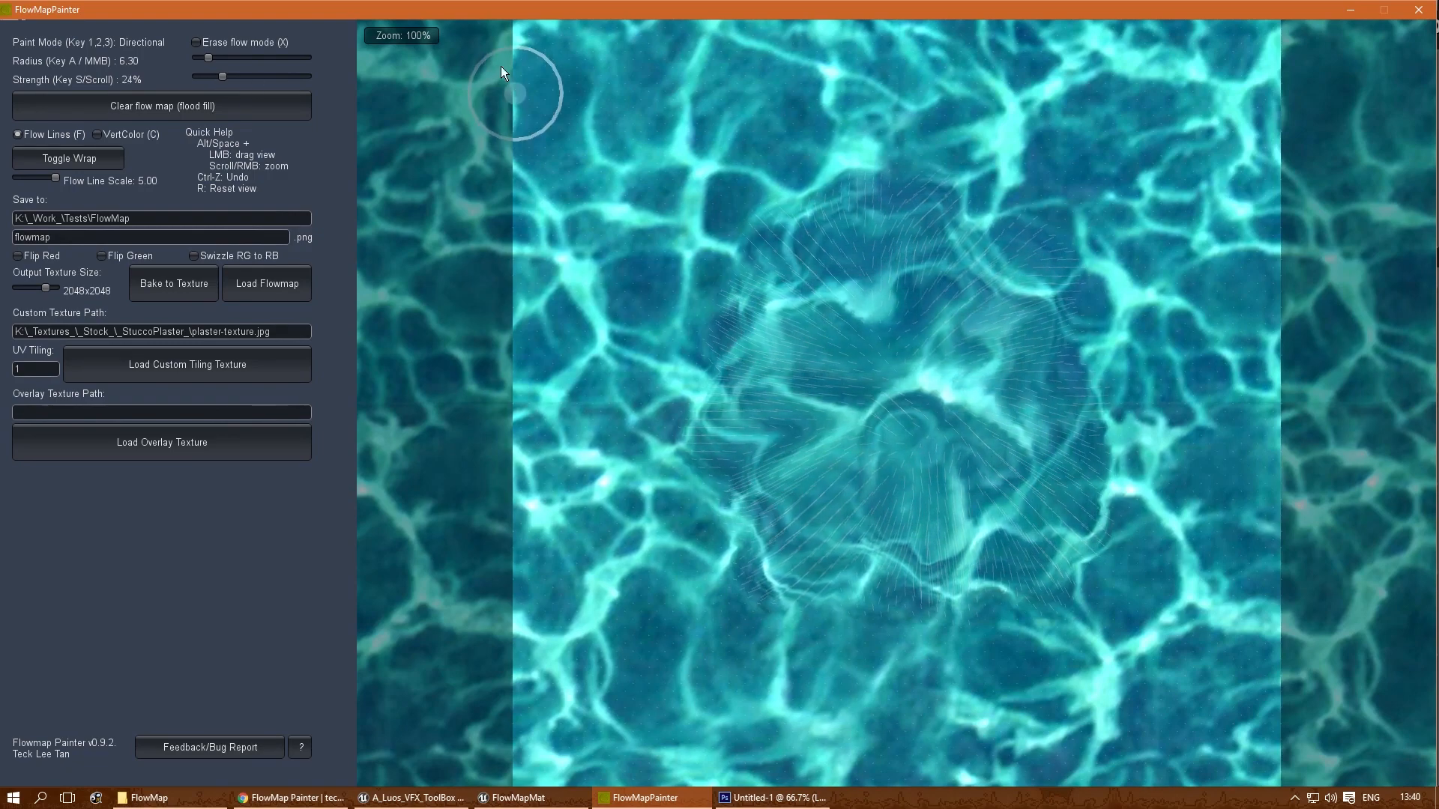
pyautogui.moveTo(511, 32); pyautogui.dragTo(541, 51)
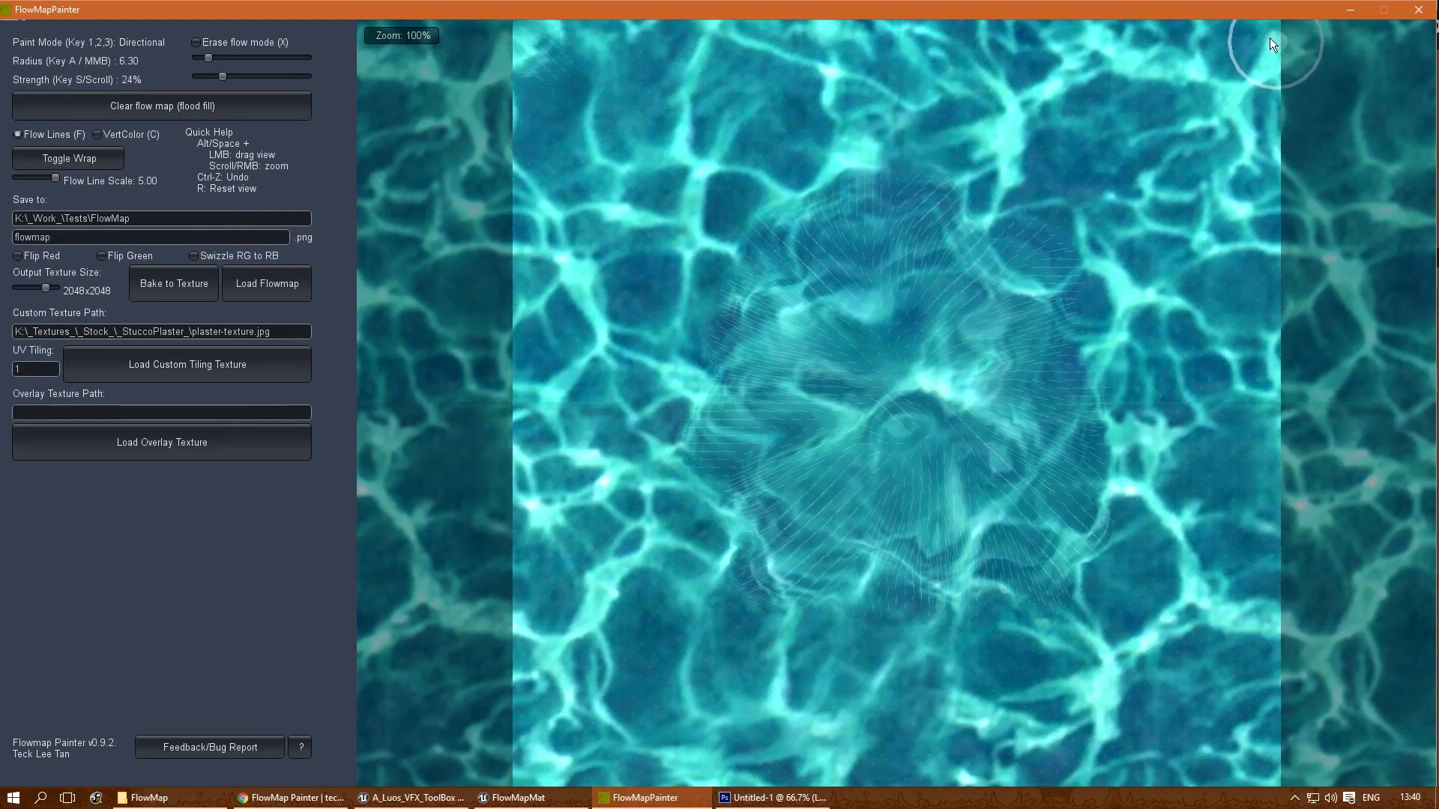
pyautogui.moveTo(1264, 30); pyautogui.dragTo(1244, 51)
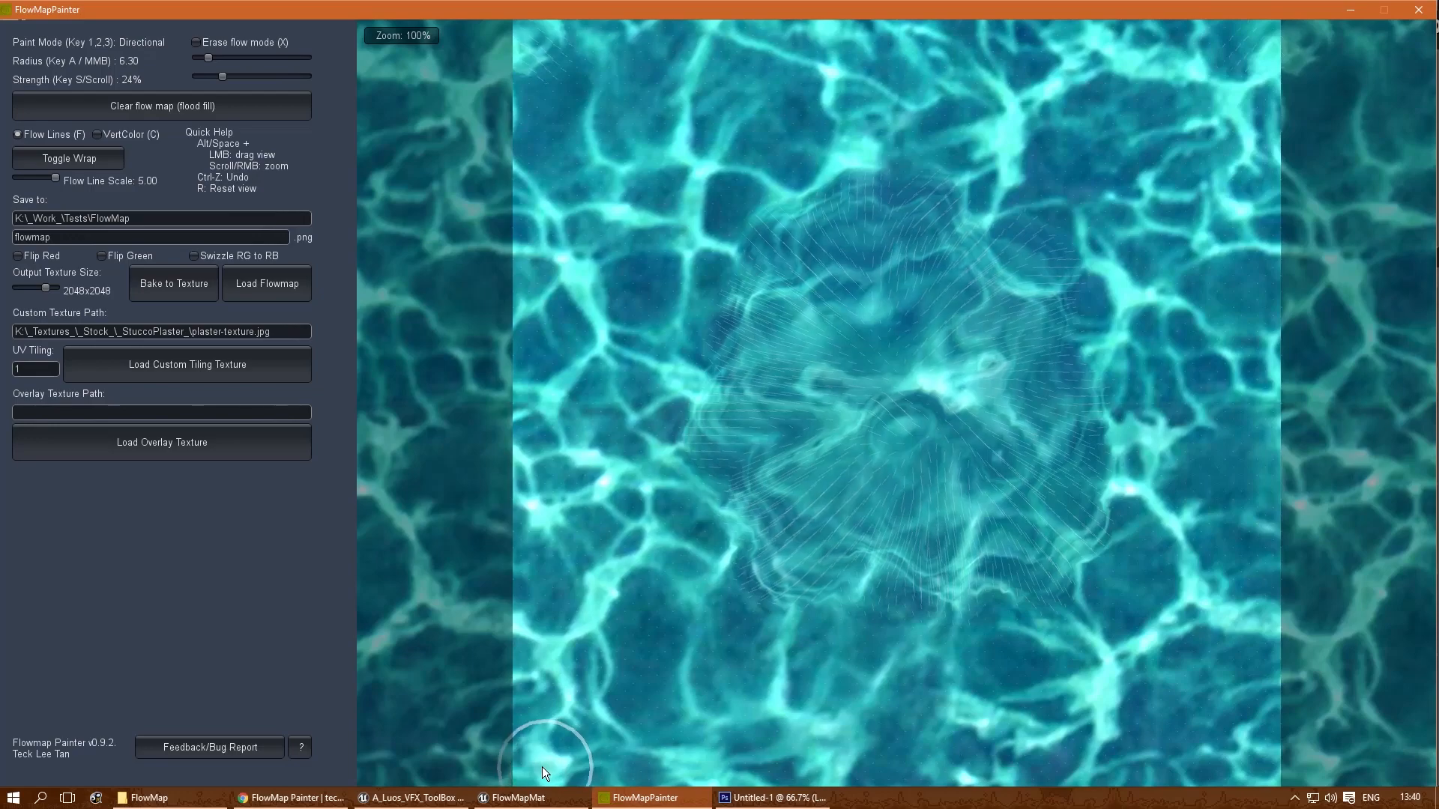
pyautogui.moveTo(534, 776); pyautogui.dragTo(556, 757)
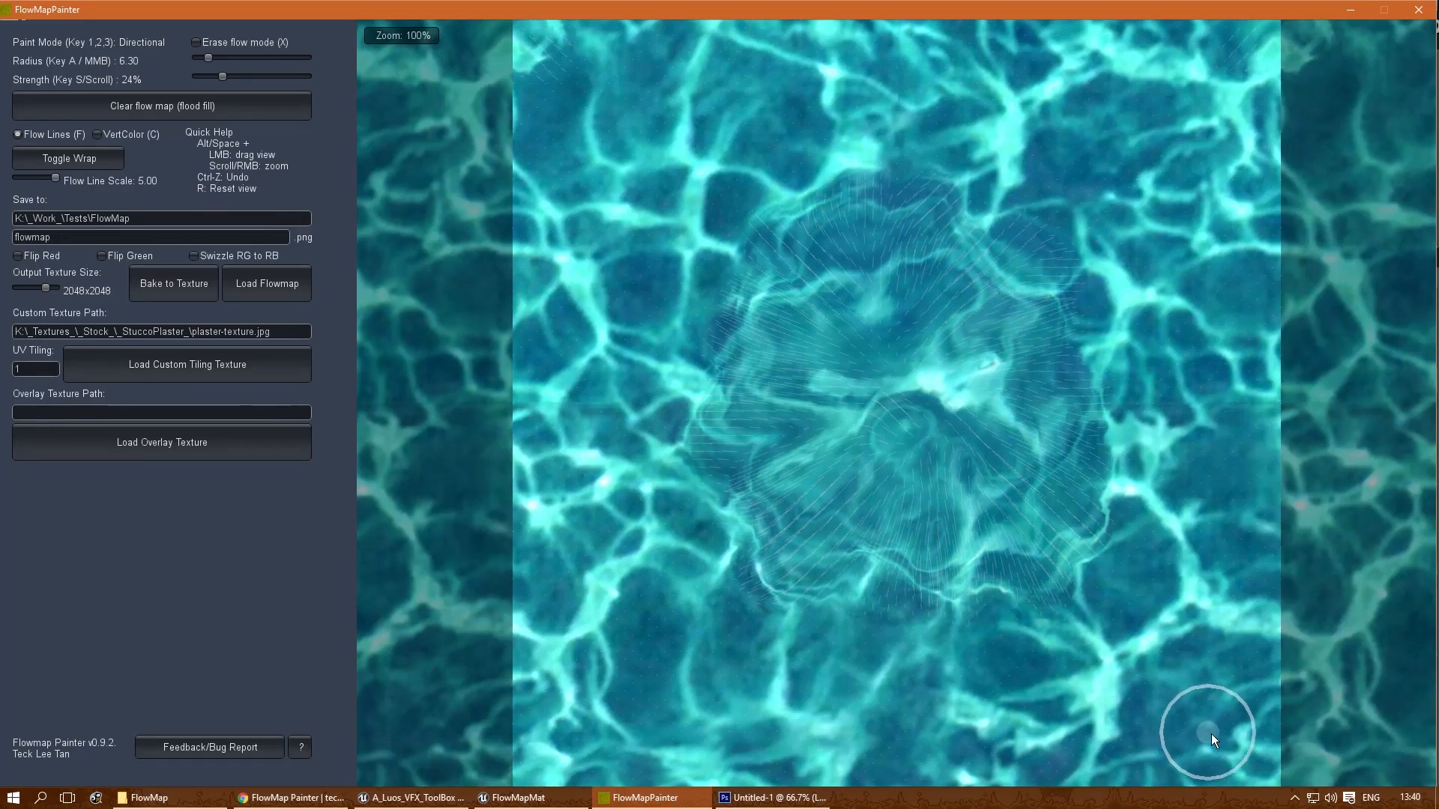
pyautogui.moveTo(1258, 784); pyautogui.dragTo(1235, 759)
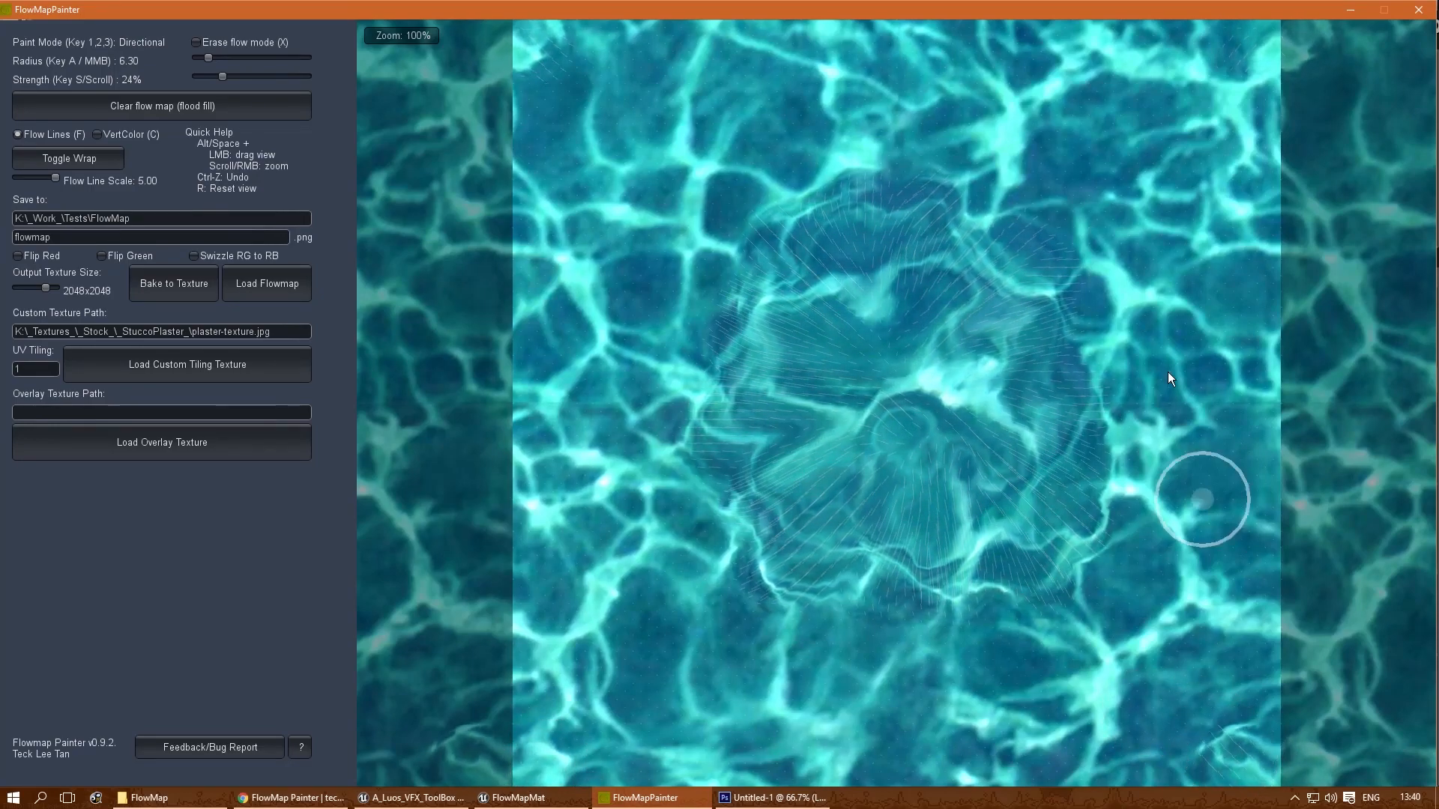
# - Paint flow strokes down the canvas's right edge, and briefly show the flow map as vertex colours
pyautogui.moveTo(1249, 97)
pyautogui.mouseDown()
pyautogui.moveTo(1238, 142)
pyautogui.moveTo(1283, 226)
pyautogui.moveTo(1292, 298)
pyautogui.moveTo(1274, 326)
pyautogui.moveTo(1274, 398)
pyautogui.mouseUp()
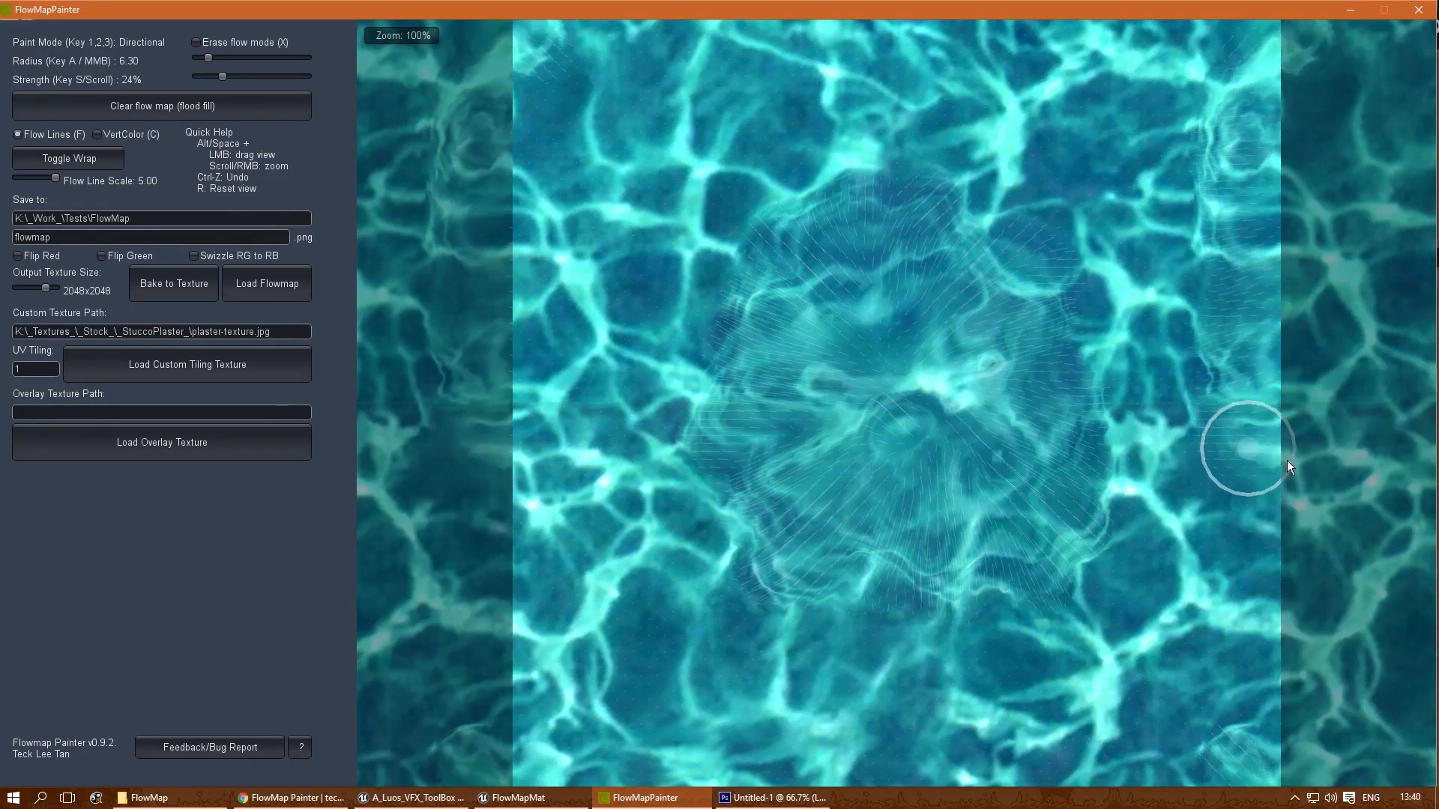
pyautogui.moveTo(1236, 480); pyautogui.dragTo(1233, 578)
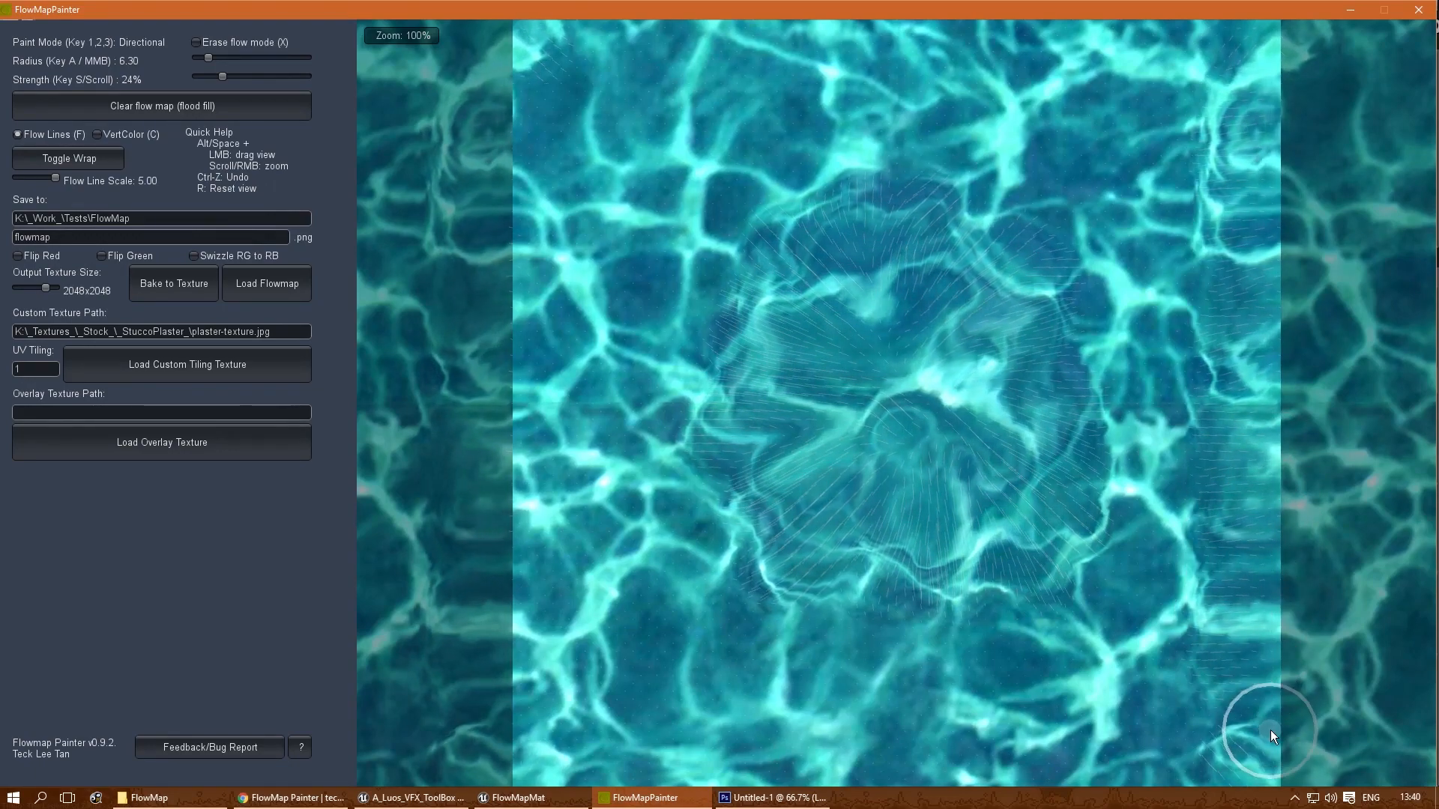
pyautogui.click(95, 135)
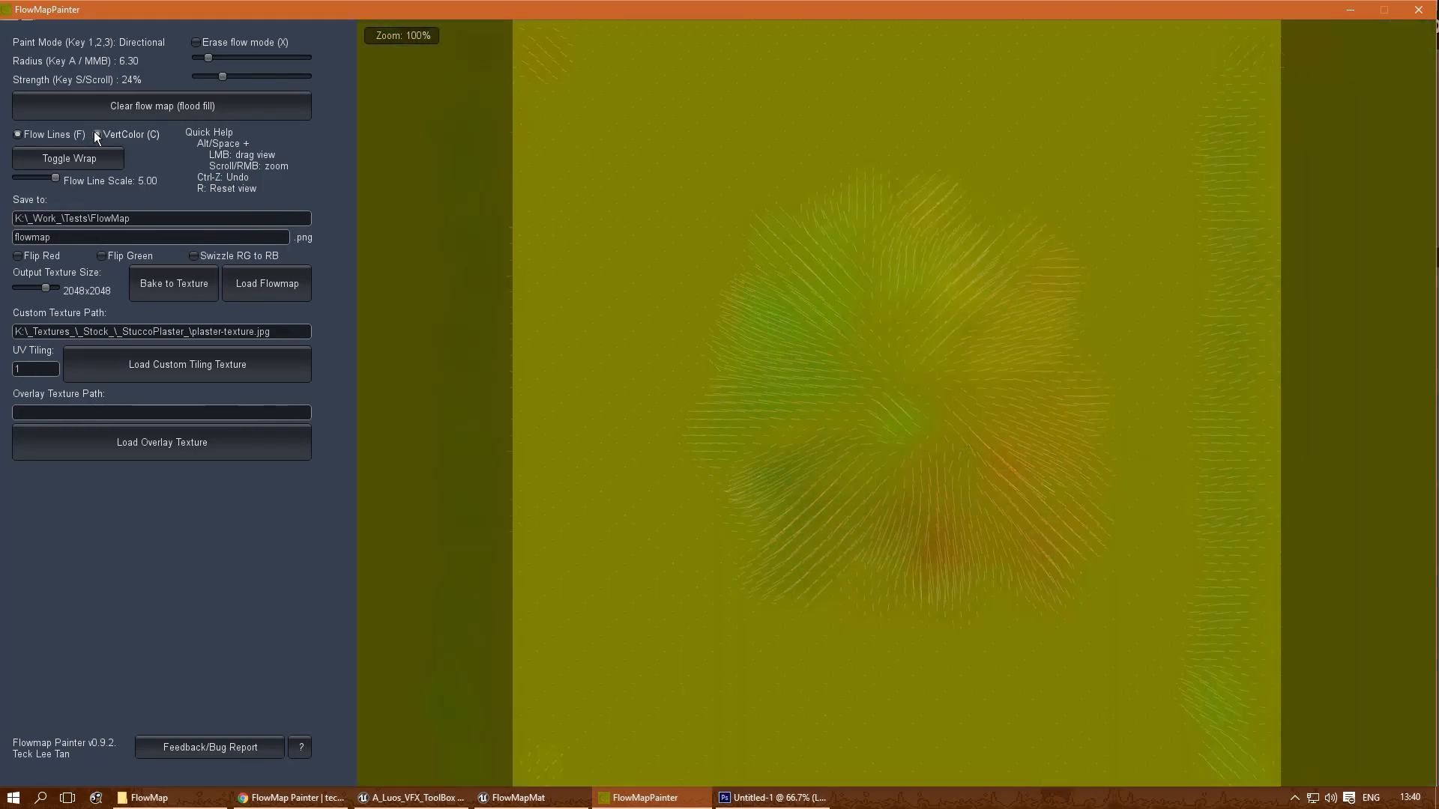
pyautogui.click(96, 134)
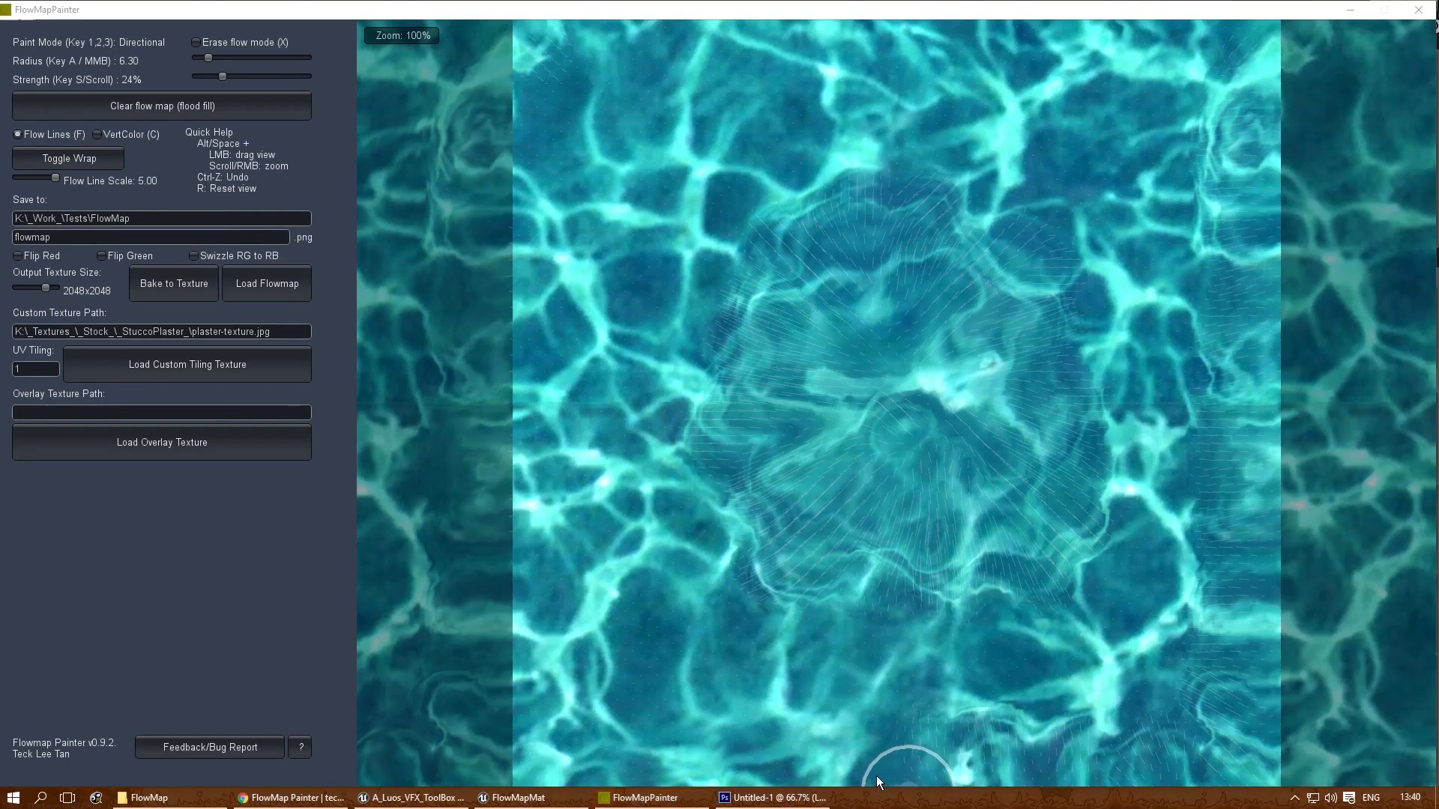
pyautogui.rightClick(780, 793)
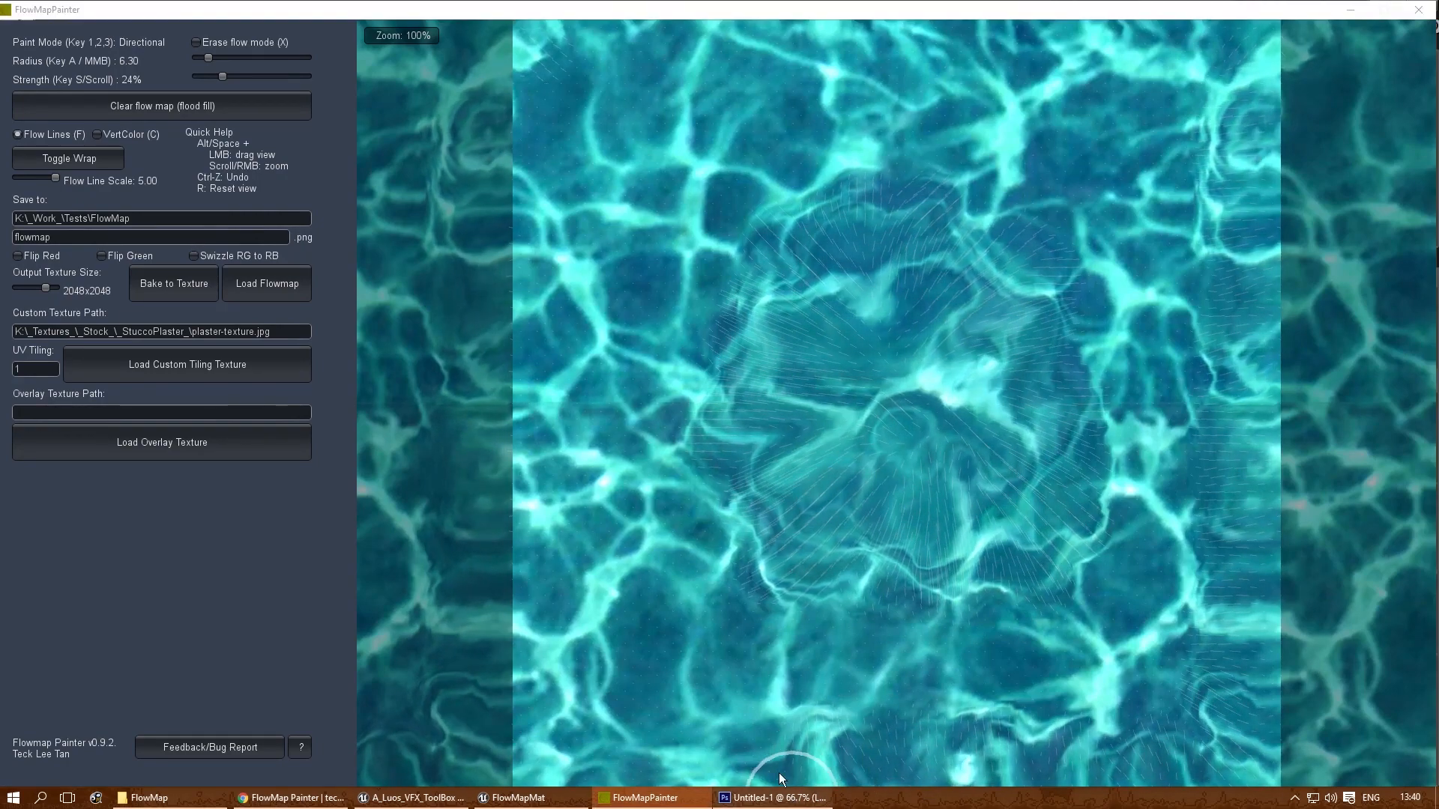
# - Paint flow strokes along the canvas's bottom edge, inward from its left edge, and across its top edge
pyautogui.click(899, 716)
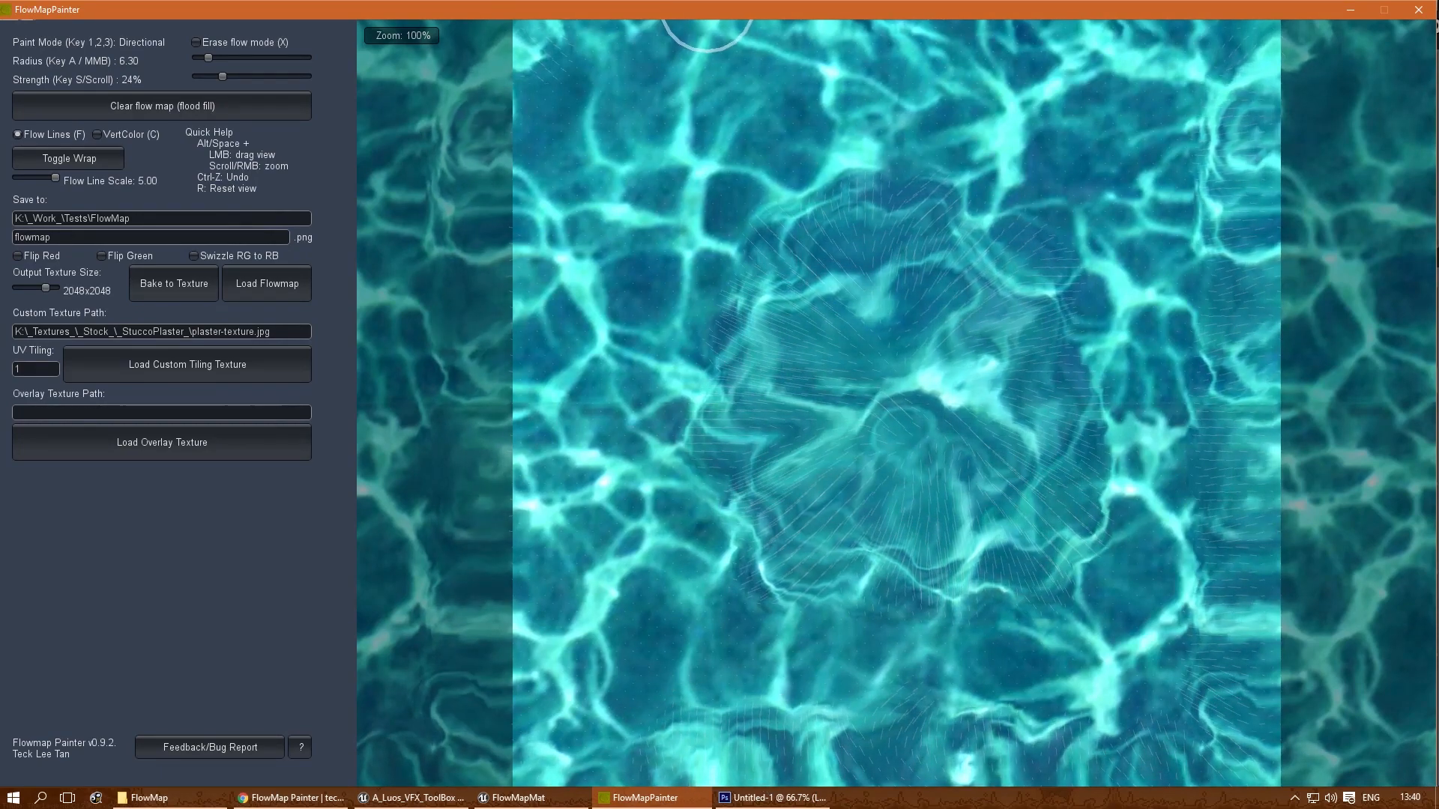
pyautogui.moveTo(708, 8); pyautogui.dragTo(731, 18)
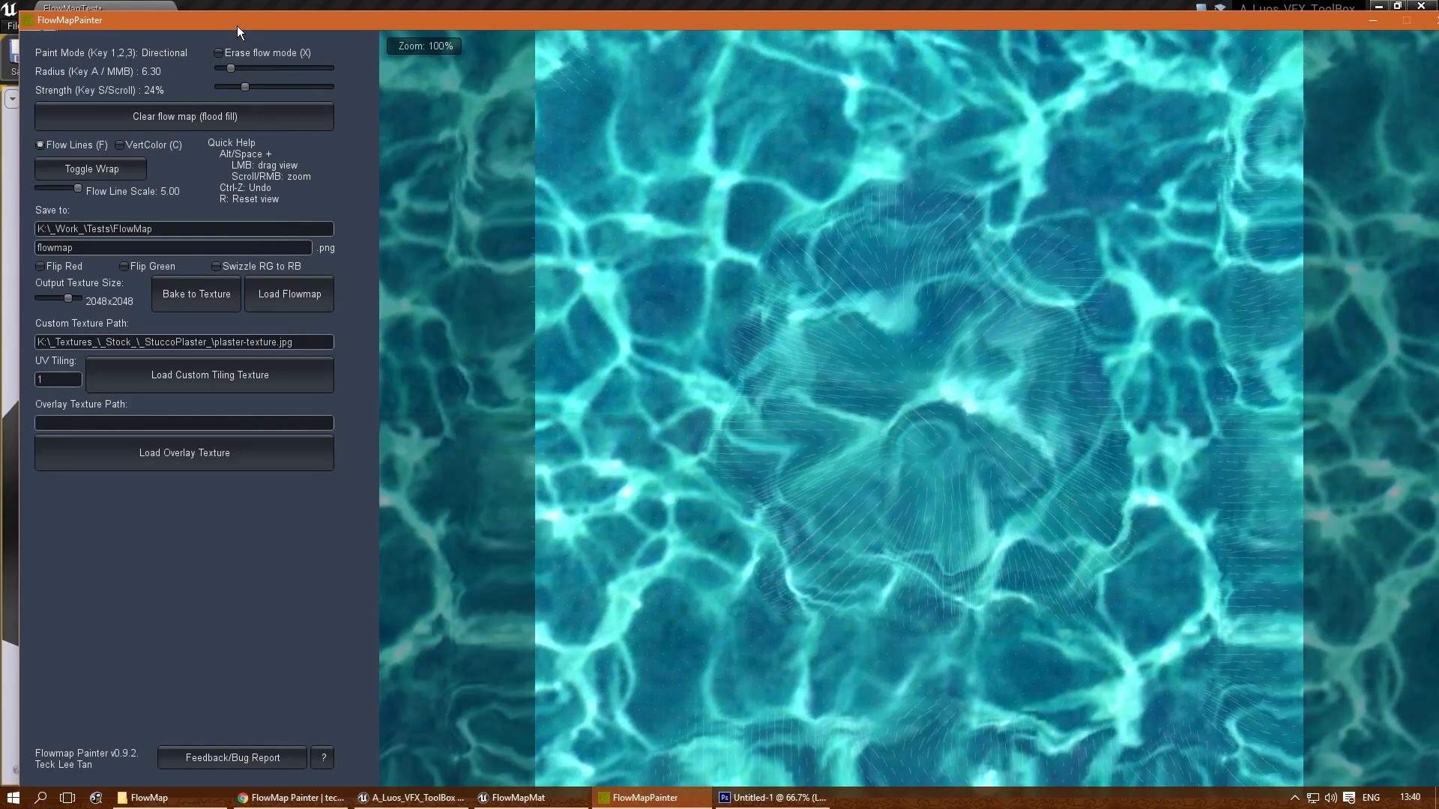
pyautogui.moveTo(237, 26); pyautogui.dragTo(214, 16)
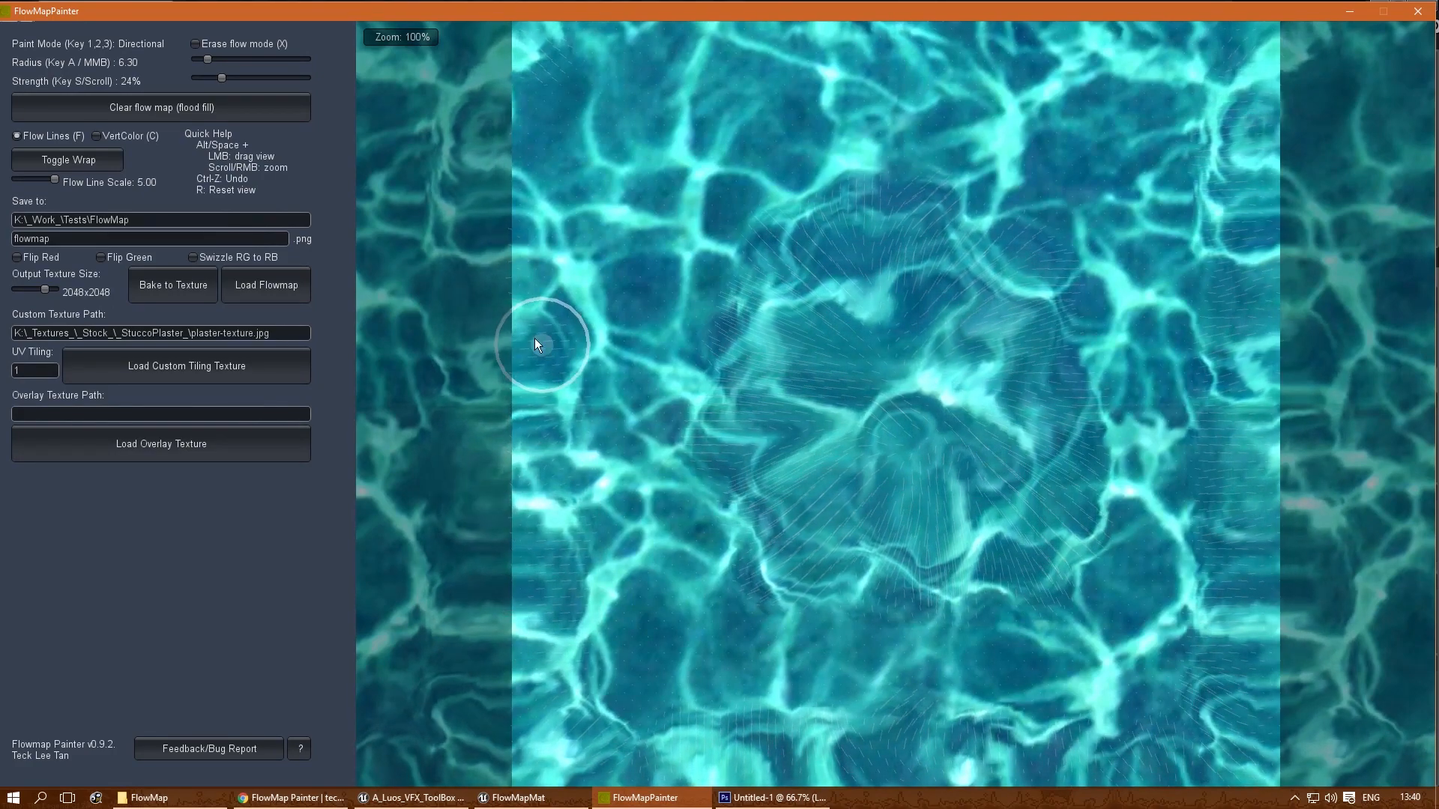
pyautogui.moveTo(513, 168); pyautogui.dragTo(549, 173)
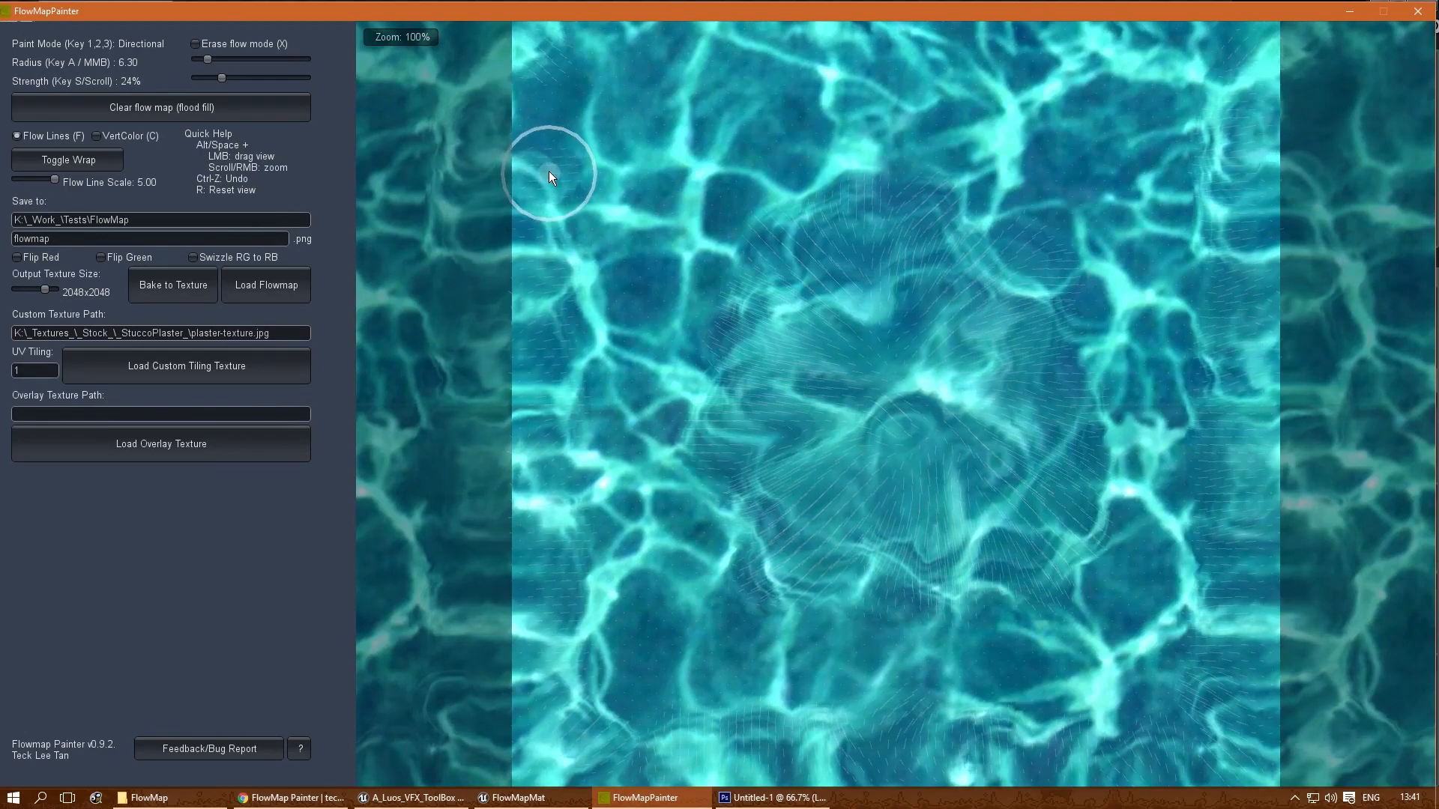
pyautogui.moveTo(523, 103); pyautogui.dragTo(555, 124)
pyautogui.moveTo(566, 27)
pyautogui.mouseDown()
pyautogui.moveTo(591, 57)
pyautogui.moveTo(649, 29)
pyautogui.moveTo(839, 31)
pyautogui.moveTo(889, 66)
pyautogui.moveTo(1014, 74)
pyautogui.moveTo(1132, 42)
pyautogui.moveTo(1169, 48)
pyautogui.mouseUp()
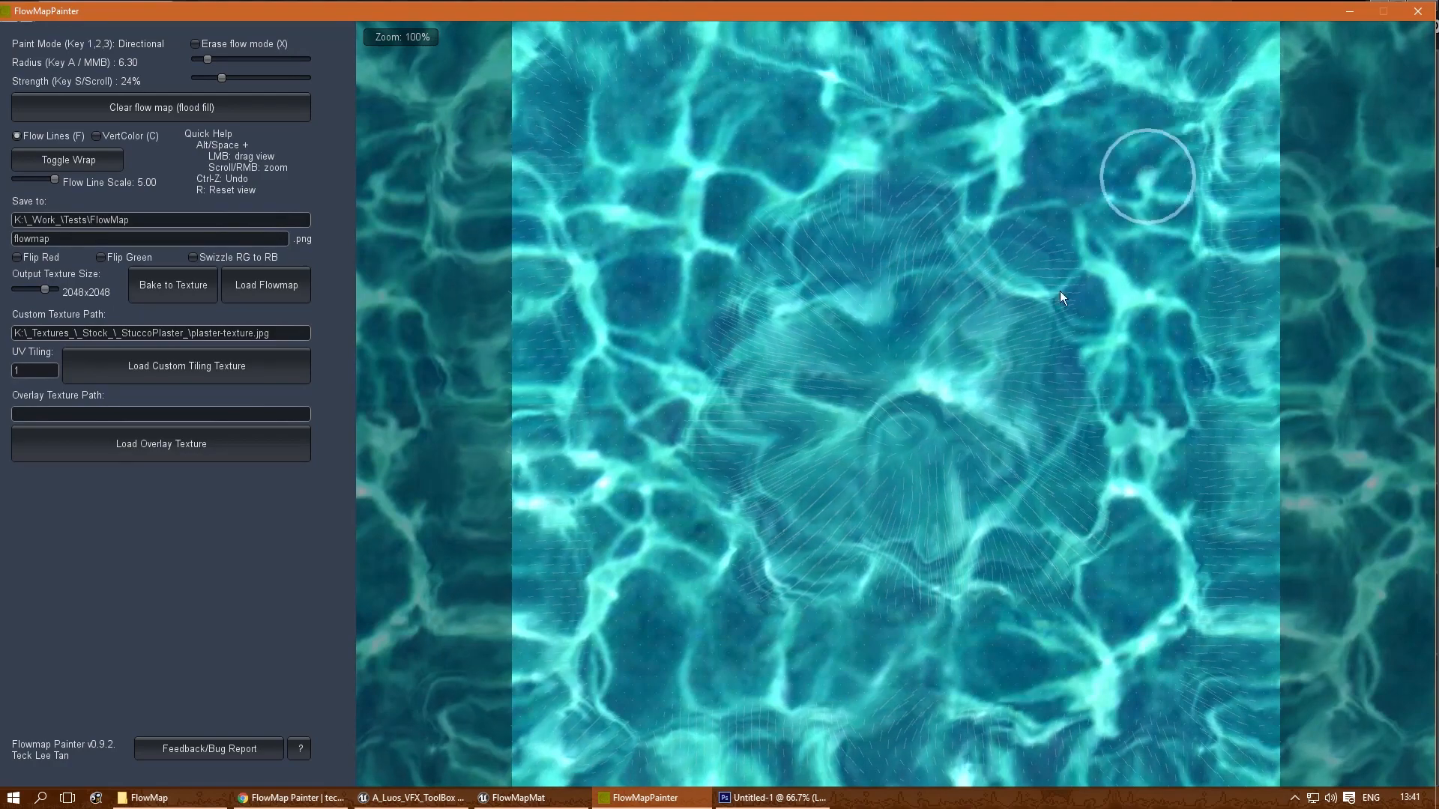
# - Set the brush radius to 9.61 and the strength to 9%, and paint broad flow strokes sweeping around the central radial pattern
pyautogui.moveTo(219, 78)
pyautogui.mouseDown()
pyautogui.moveTo(204, 82)
pyautogui.moveTo(214, 60)
pyautogui.mouseUp()
pyautogui.moveTo(819, 88)
pyautogui.mouseDown()
pyautogui.moveTo(825, 98)
pyautogui.moveTo(790, 110)
pyautogui.moveTo(638, 86)
pyautogui.moveTo(604, 154)
pyautogui.moveTo(580, 110)
pyautogui.moveTo(654, 75)
pyautogui.moveTo(612, 114)
pyautogui.moveTo(632, 164)
pyautogui.moveTo(571, 286)
pyautogui.moveTo(577, 340)
pyautogui.moveTo(550, 430)
pyautogui.moveTo(611, 578)
pyautogui.moveTo(604, 622)
pyautogui.moveTo(622, 679)
pyautogui.mouseUp()
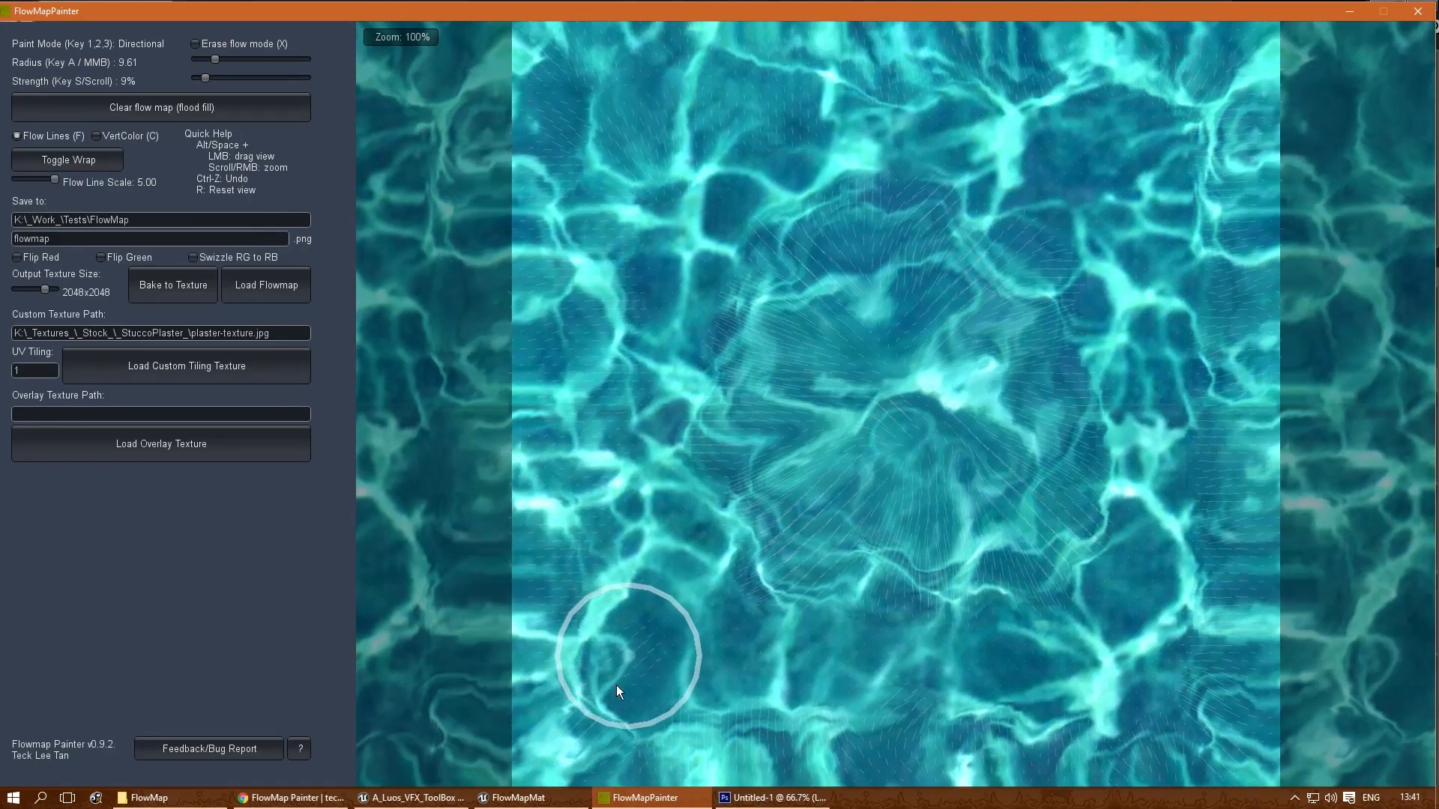
pyautogui.moveTo(713, 705)
pyautogui.mouseDown()
pyautogui.moveTo(812, 715)
pyautogui.moveTo(928, 676)
pyautogui.moveTo(996, 704)
pyautogui.moveTo(1138, 715)
pyautogui.mouseUp()
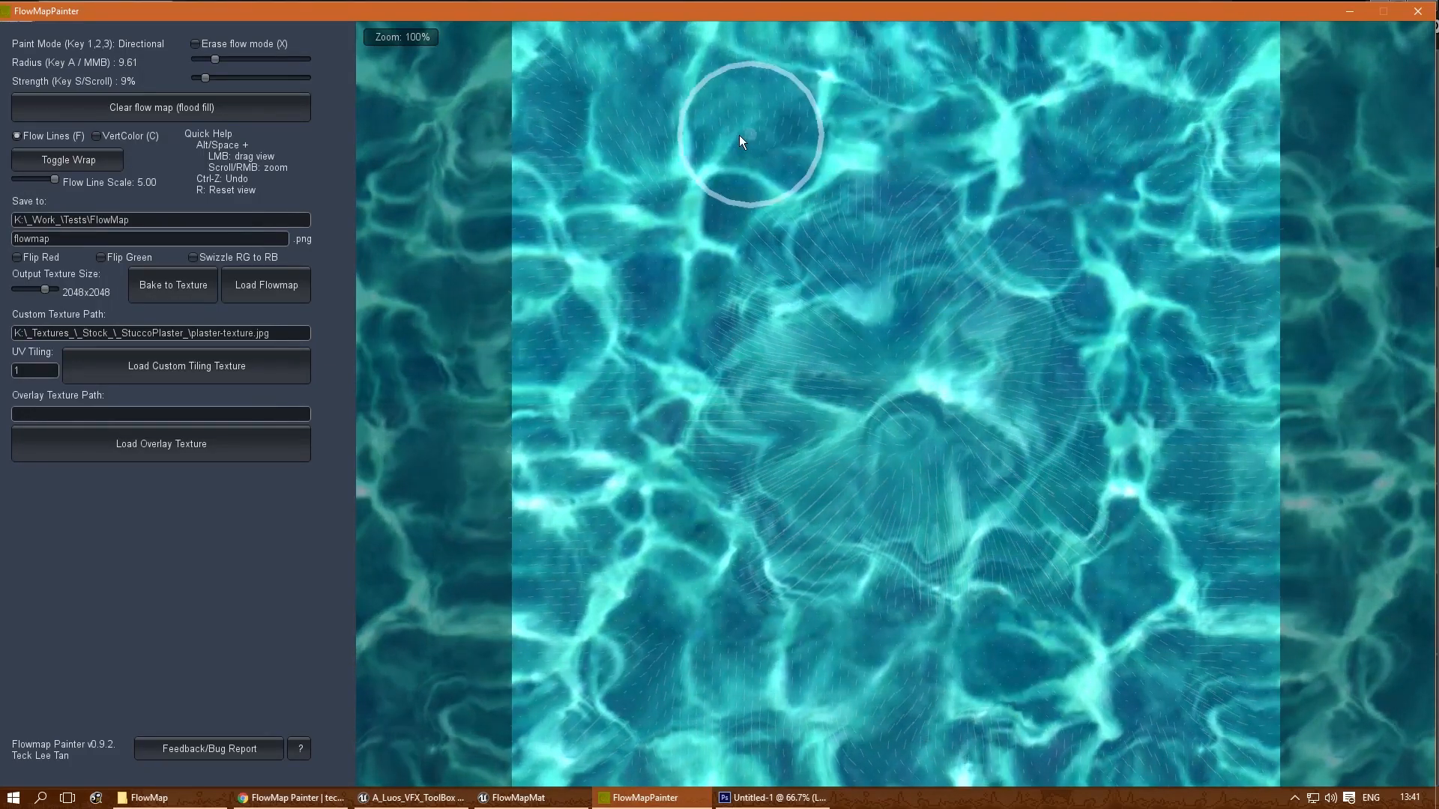
pyautogui.moveTo(765, 174)
pyautogui.mouseDown()
pyautogui.moveTo(652, 393)
pyautogui.moveTo(710, 606)
pyautogui.moveTo(951, 670)
pyautogui.moveTo(1165, 500)
pyautogui.moveTo(1128, 246)
pyautogui.moveTo(861, 136)
pyautogui.moveTo(723, 208)
pyautogui.mouseUp()
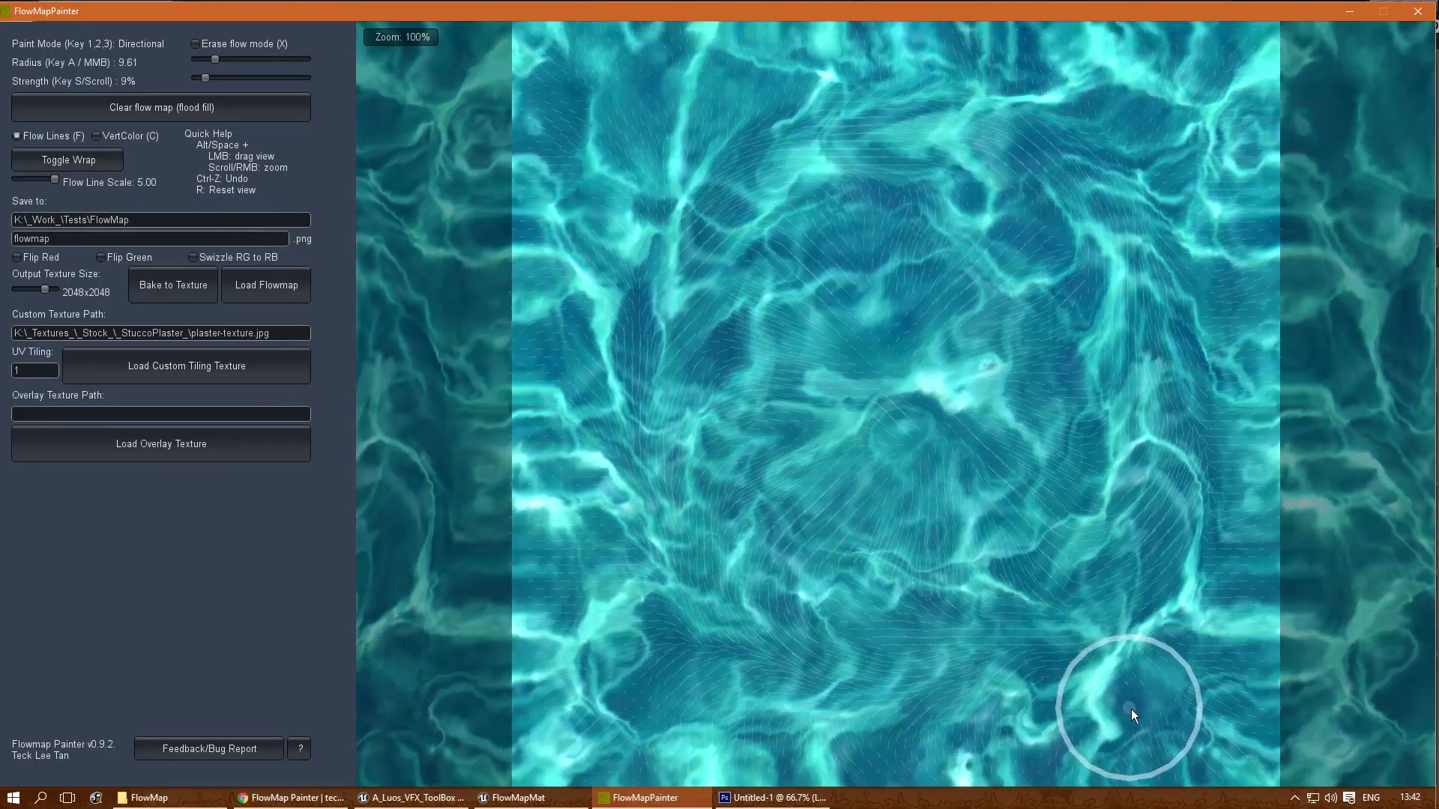
pyautogui.moveTo(1211, 563)
pyautogui.mouseDown()
pyautogui.moveTo(1217, 374)
pyautogui.moveTo(1198, 272)
pyautogui.moveTo(1104, 135)
pyautogui.mouseUp()
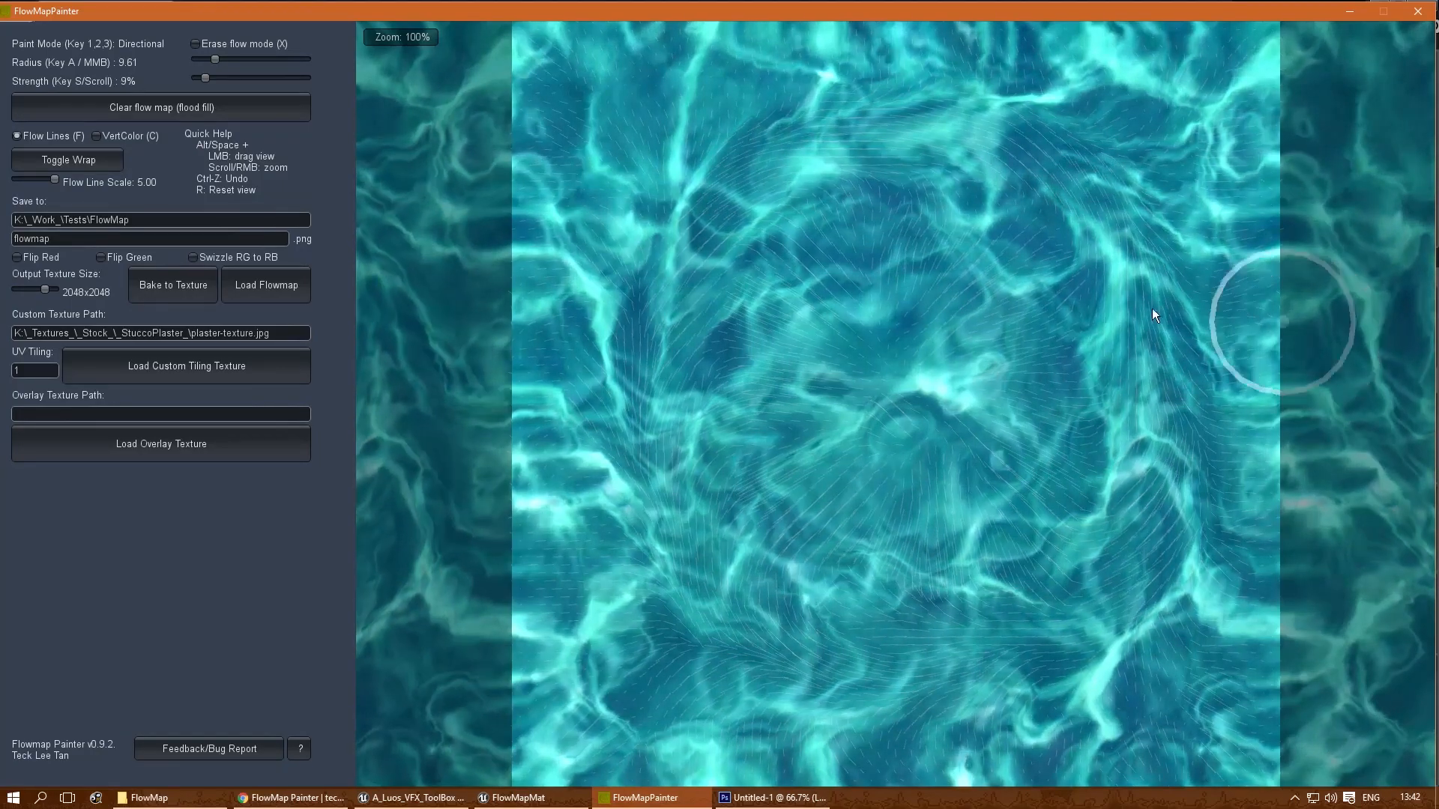
# - Turn off the flow lines, then bake the flow map to a 2048x2048 texture named flowmap.png
pyautogui.click(95, 136)
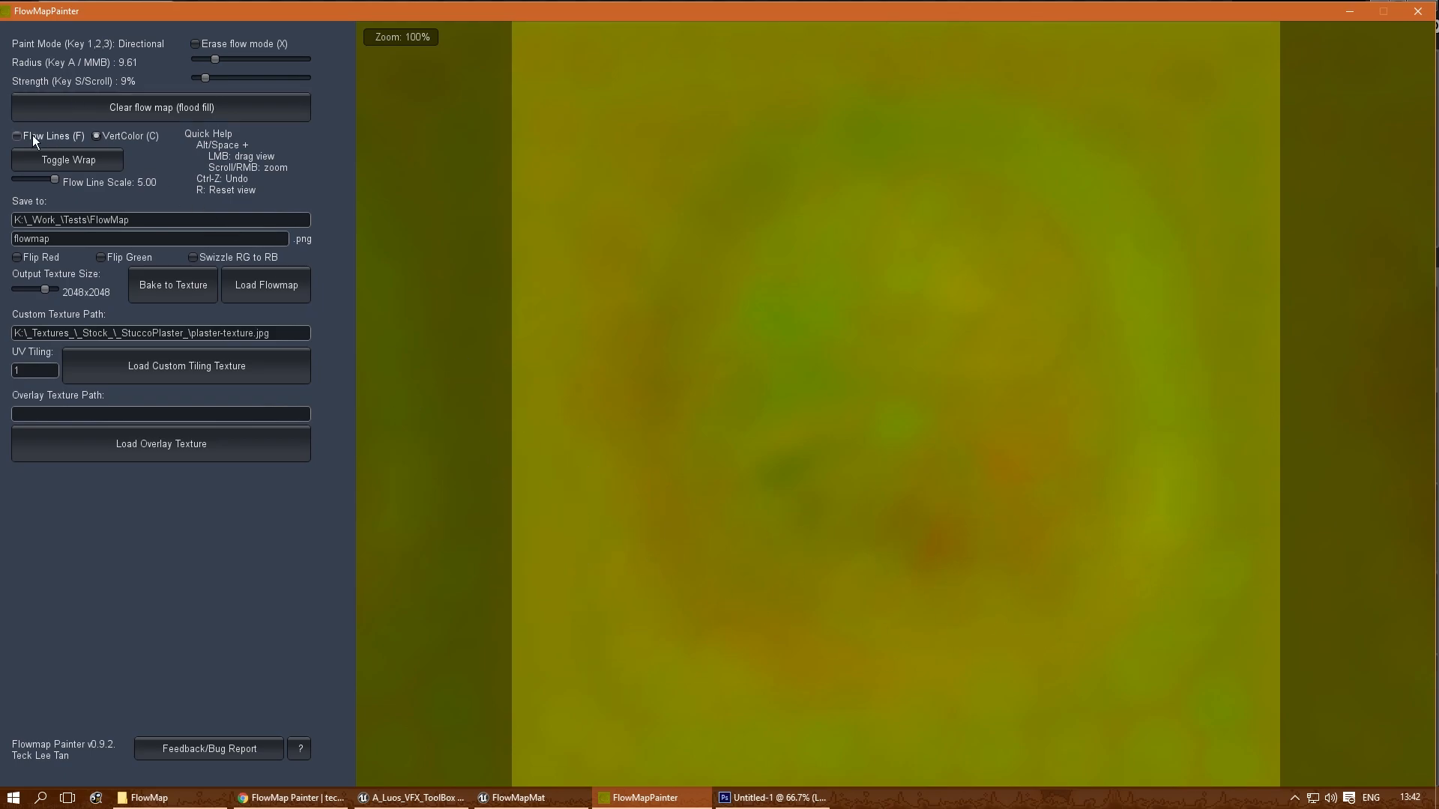
pyautogui.click(96, 136)
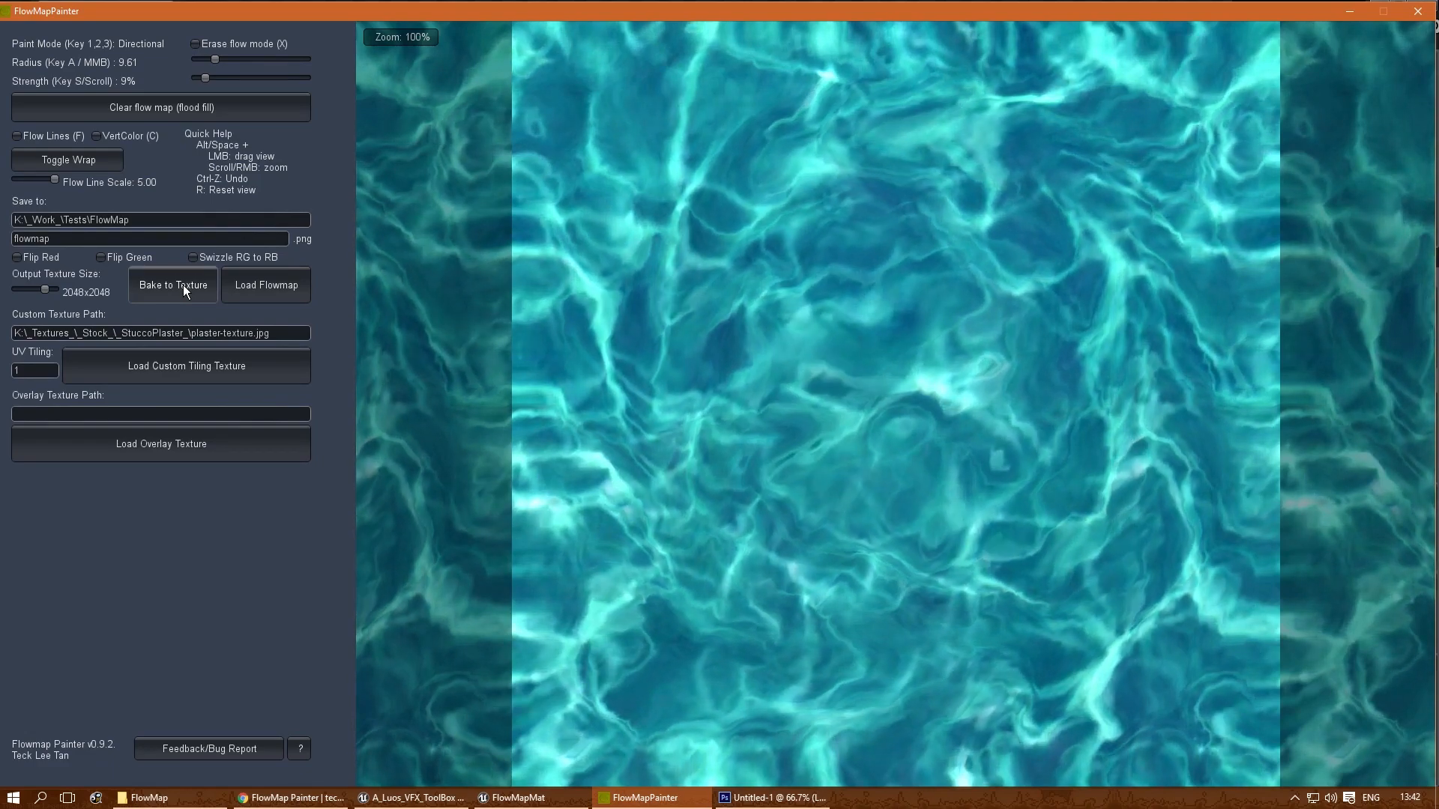
pyautogui.click(183, 285)
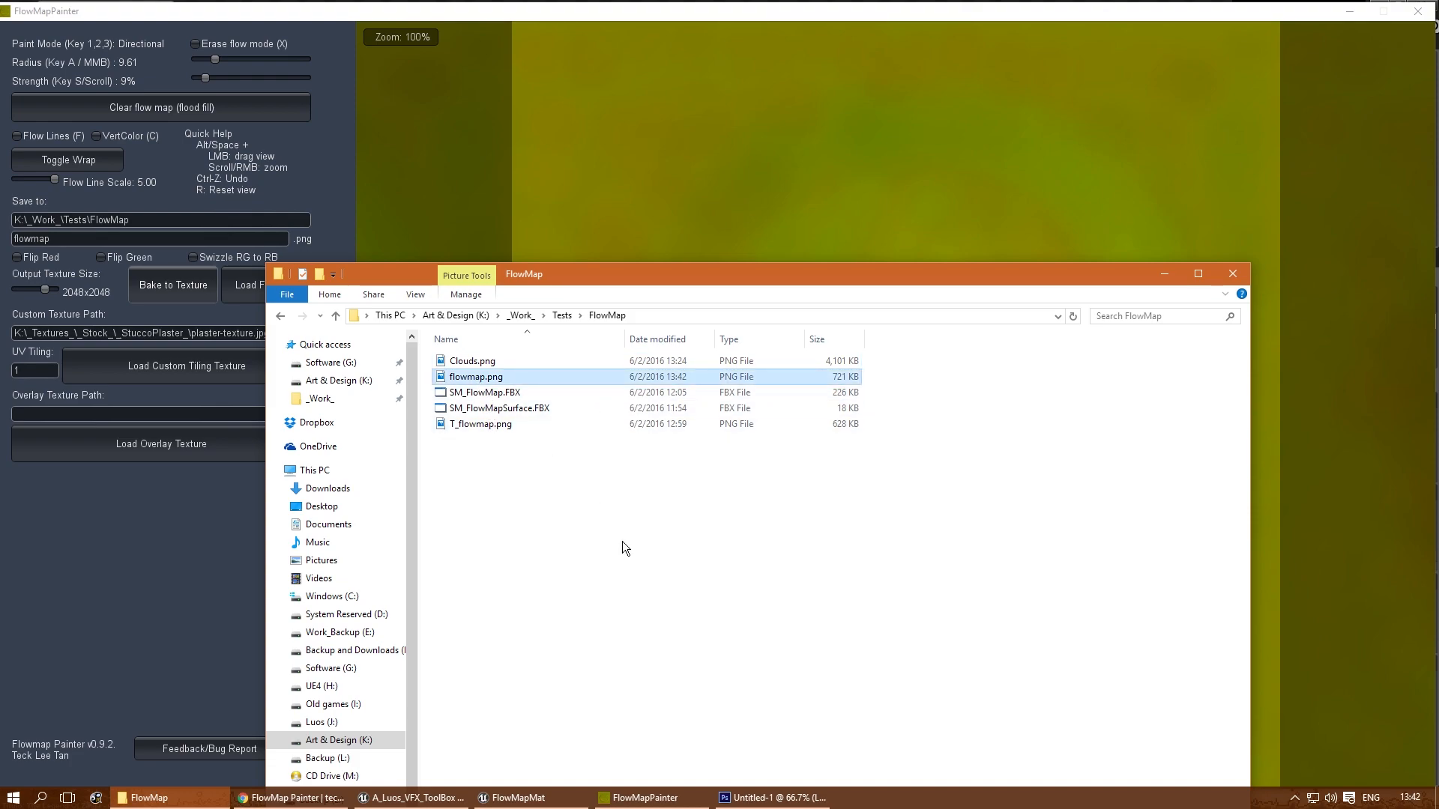
pyautogui.moveTo(682, 277); pyautogui.dragTo(694, 174)
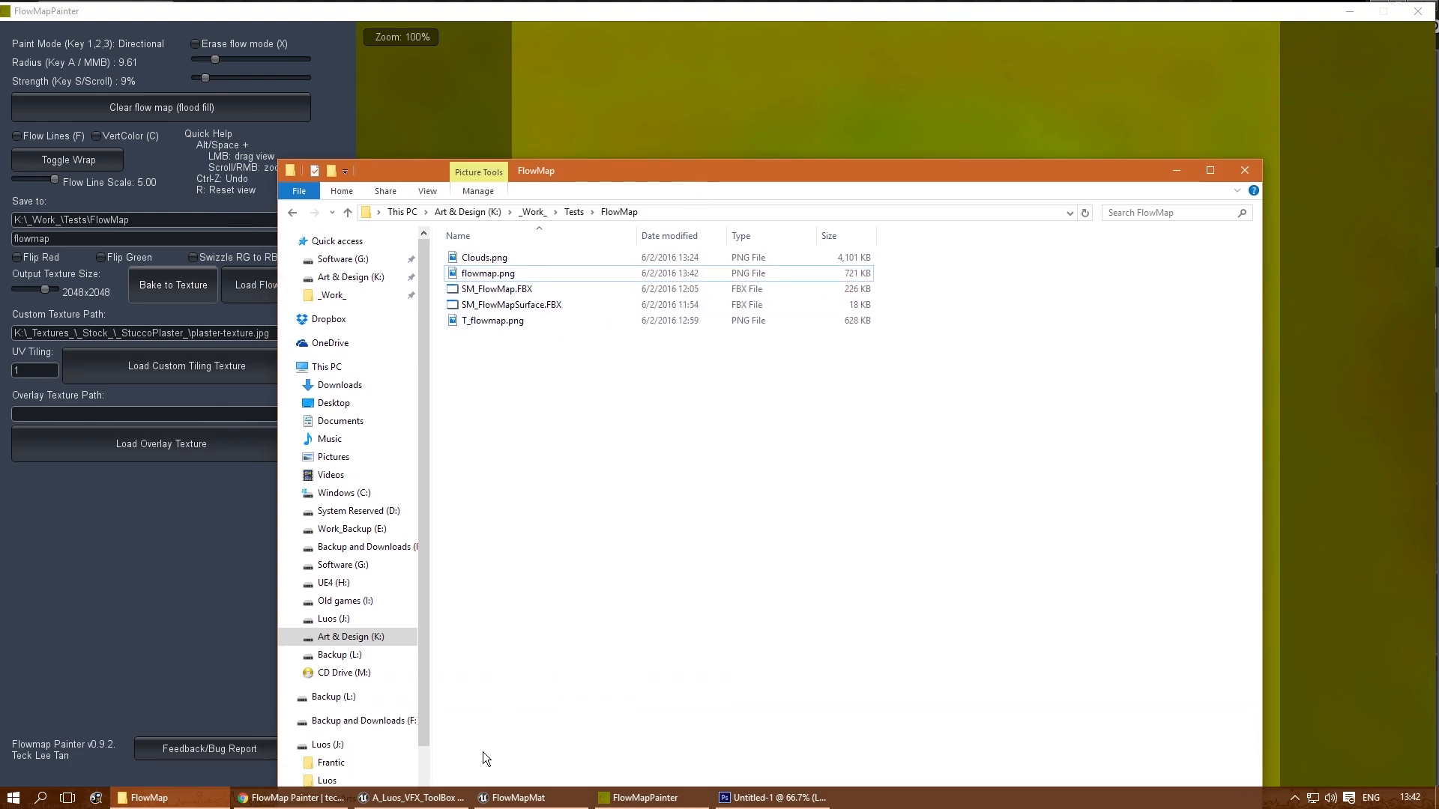
# - Switch to the Unreal Editor and reimport the flowmap texture in the ZZ_Tests/FlowMap folder from its source file
pyautogui.click(408, 799)
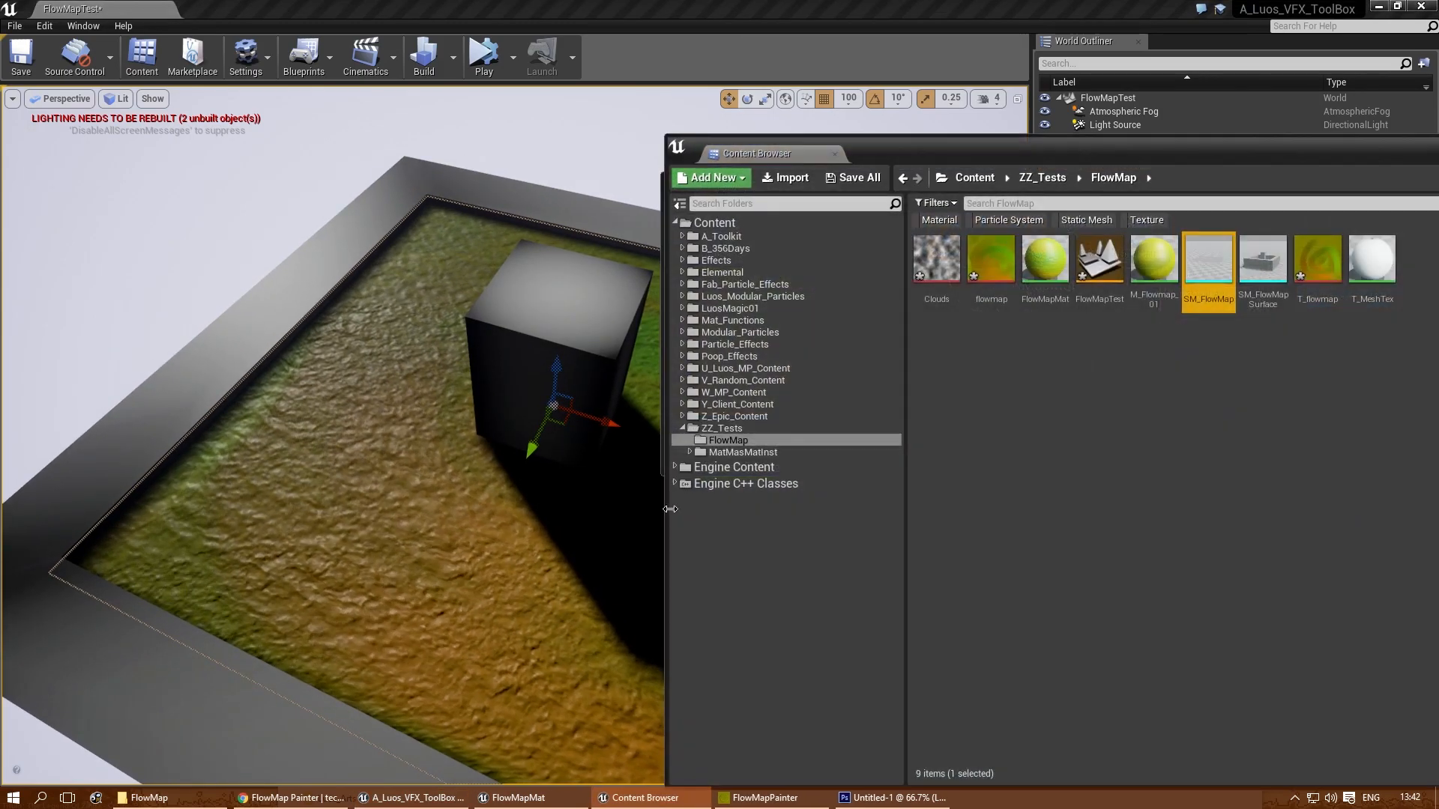
pyautogui.moveTo(1051, 155); pyautogui.dragTo(927, 151)
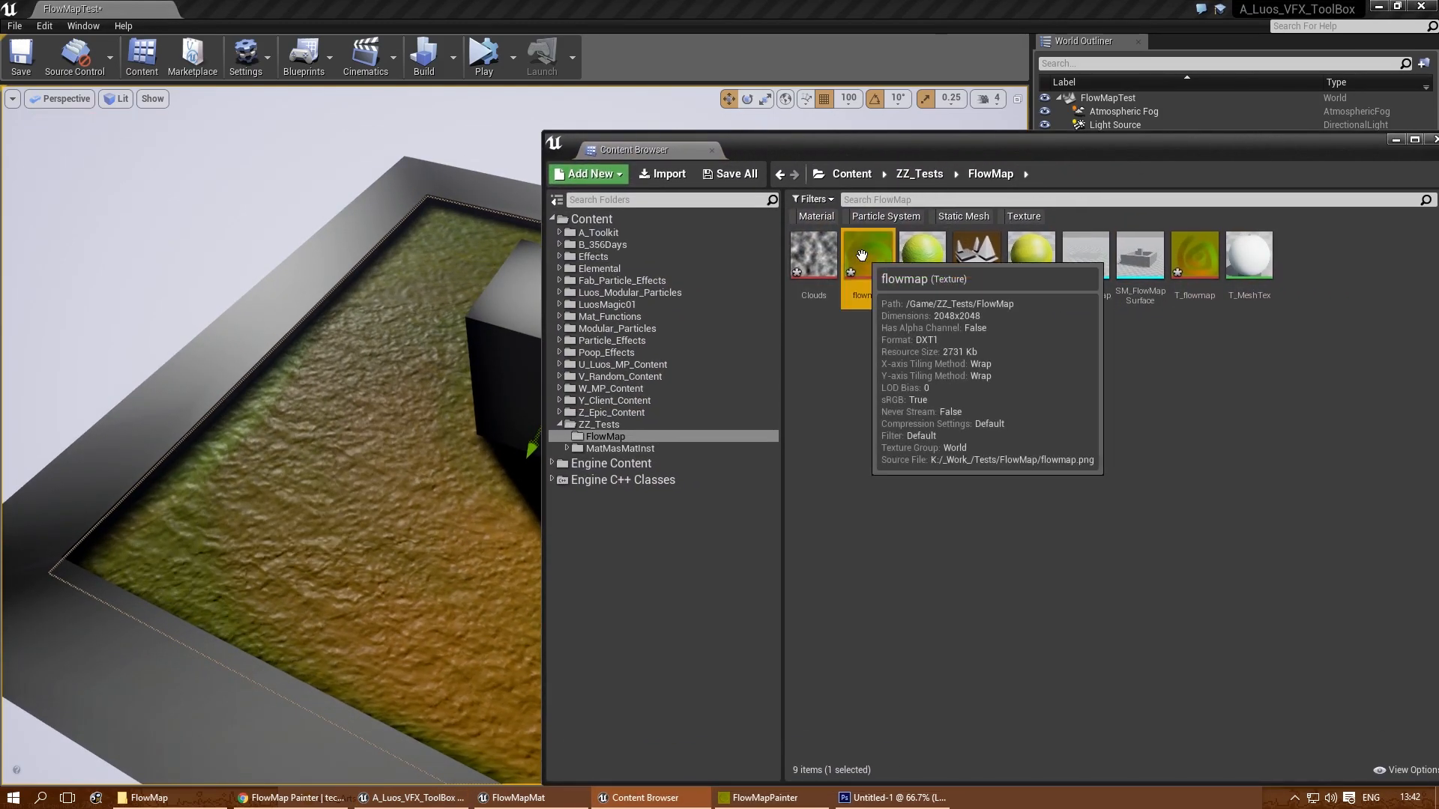
pyautogui.rightClick(864, 262)
pyautogui.click(910, 362)
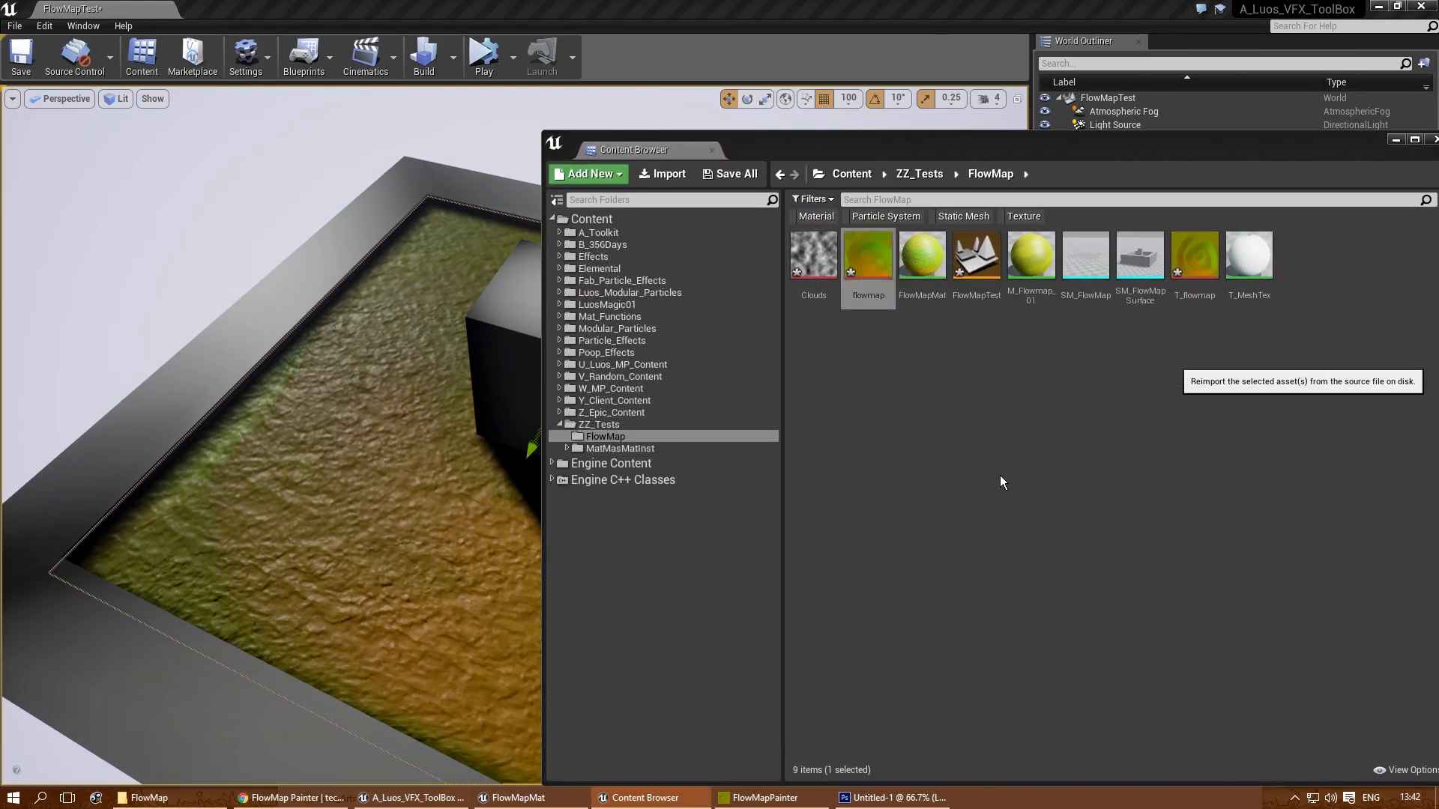
pyautogui.moveTo(976, 151); pyautogui.dragTo(1027, 647)
# - Add a point light on top of the box and raise it to a height of 450 cm
pyautogui.moveTo(453, 476); pyautogui.dragTo(547, 532, button='right')
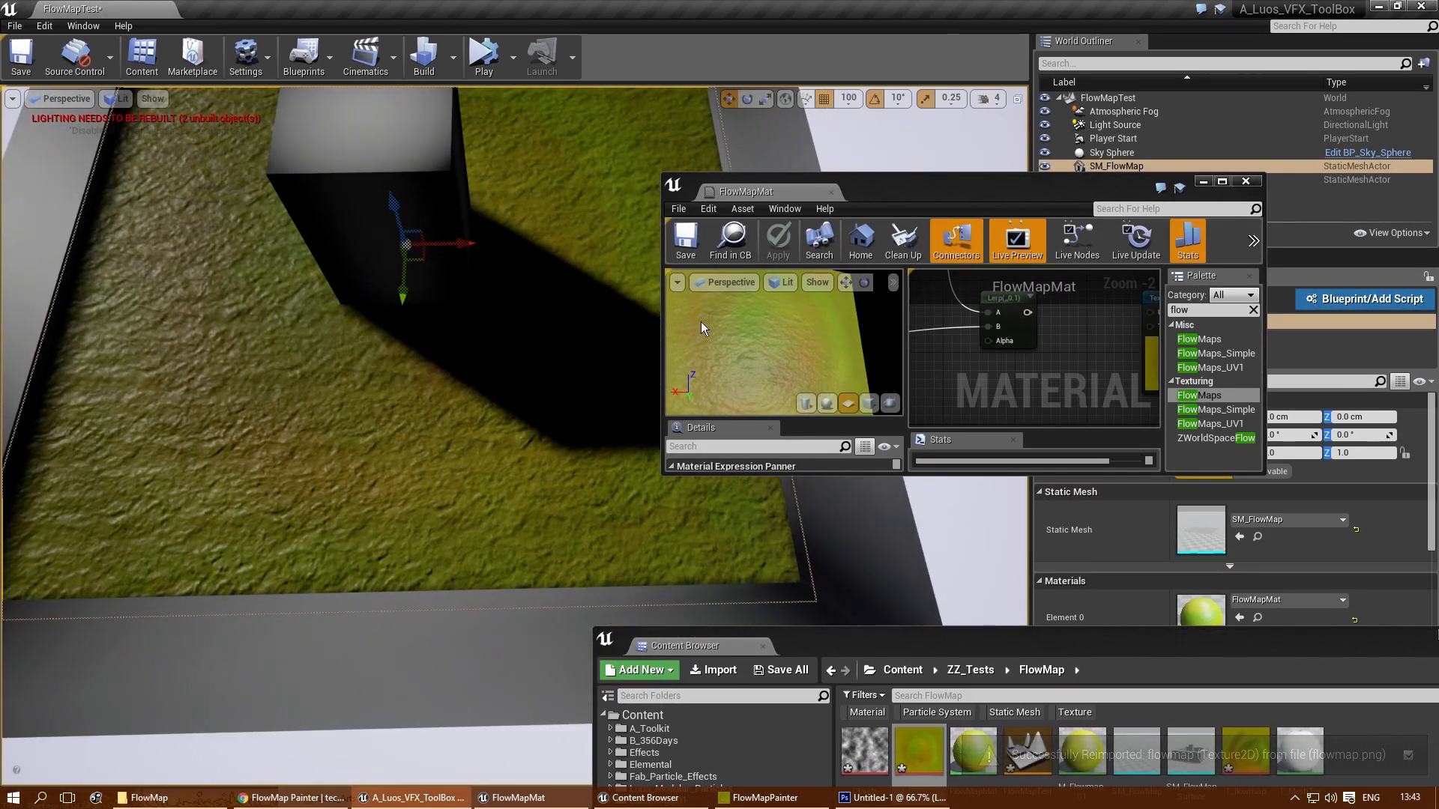
pyautogui.moveTo(854, 195); pyautogui.dragTo(977, 180)
pyautogui.moveTo(480, 450); pyautogui.dragTo(498, 409, button='right')
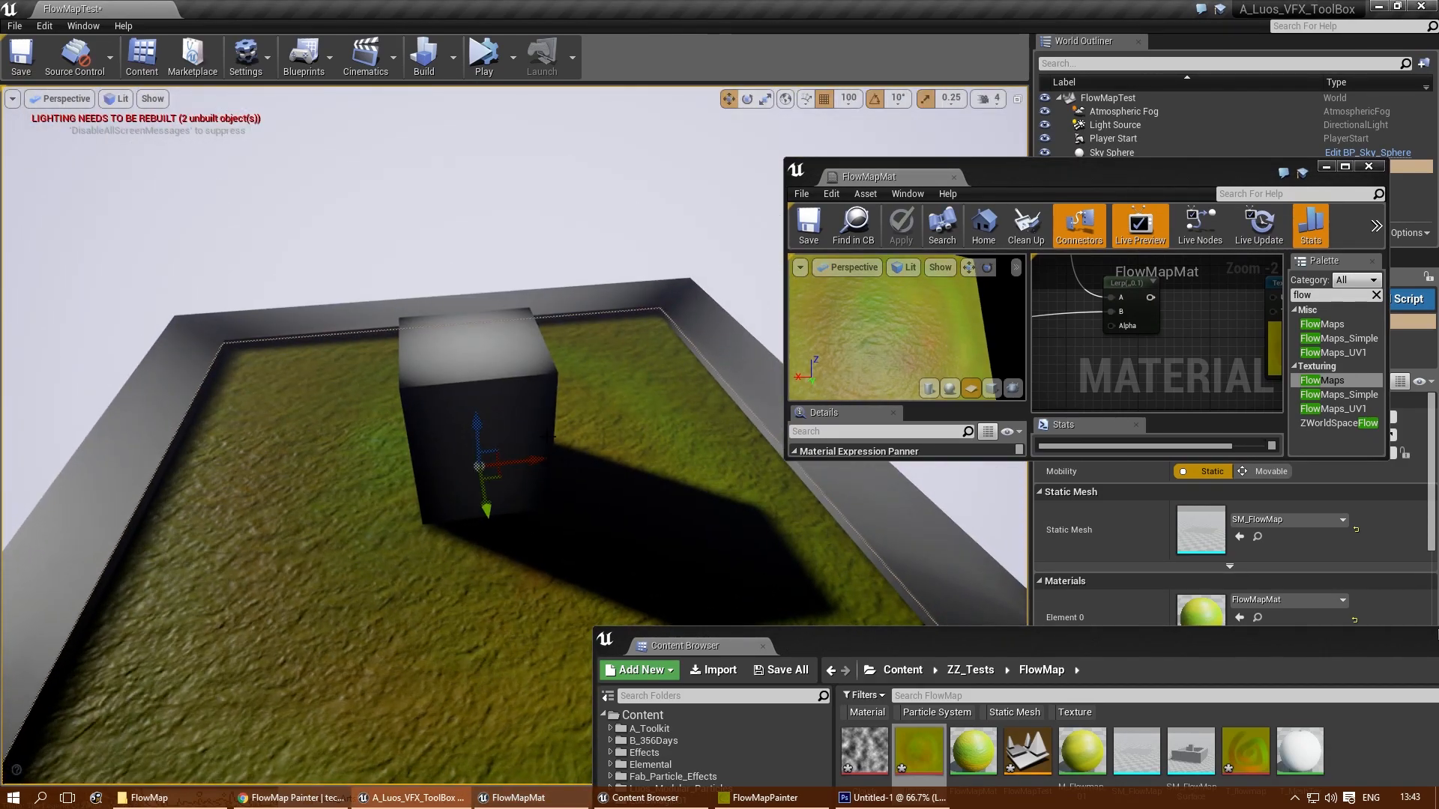
pyautogui.click(484, 343)
pyautogui.moveTo(467, 306); pyautogui.dragTo(447, 145)
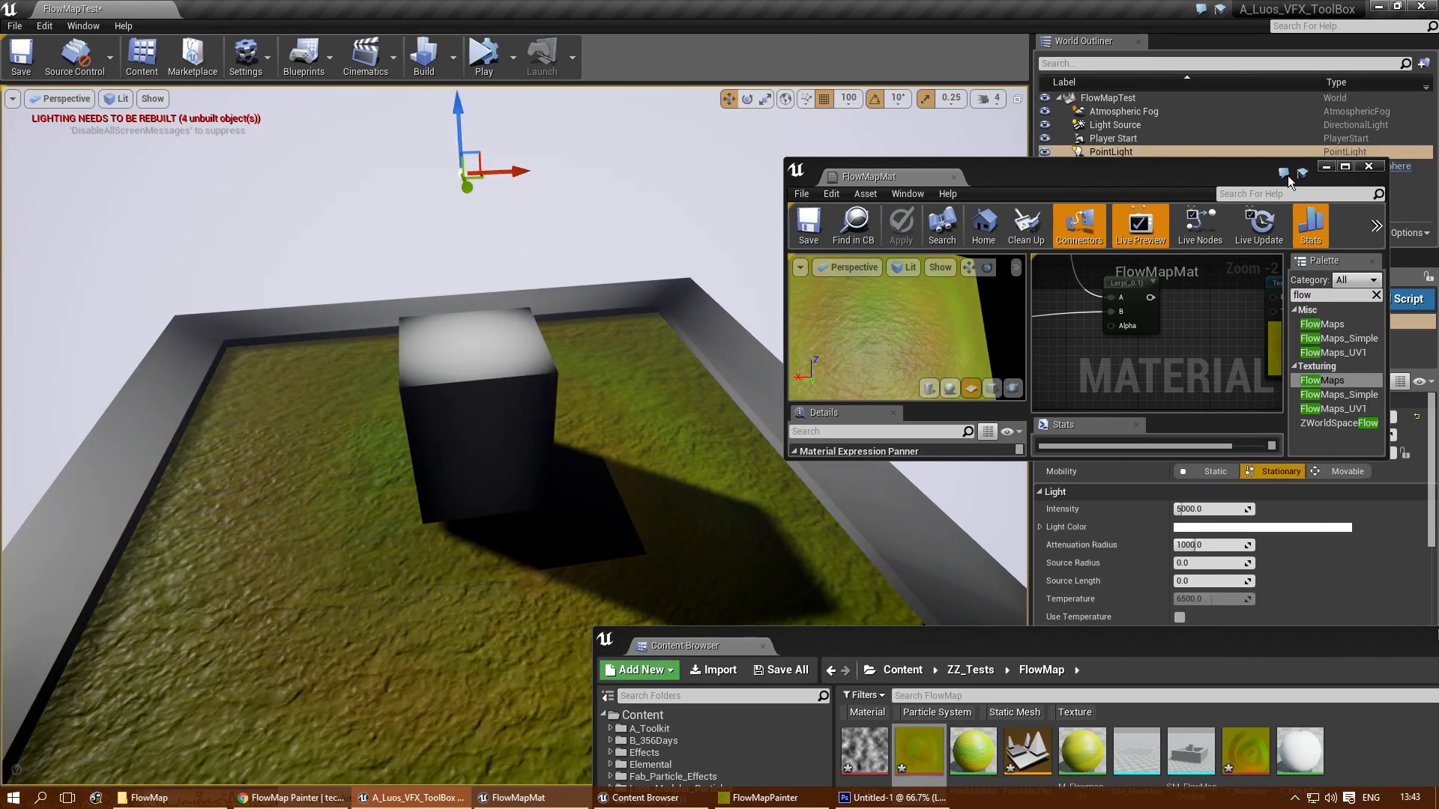
# - Make the point light movable and increase its attenuation radius to about 3068
pyautogui.moveTo(1296, 173); pyautogui.dragTo(1008, 112)
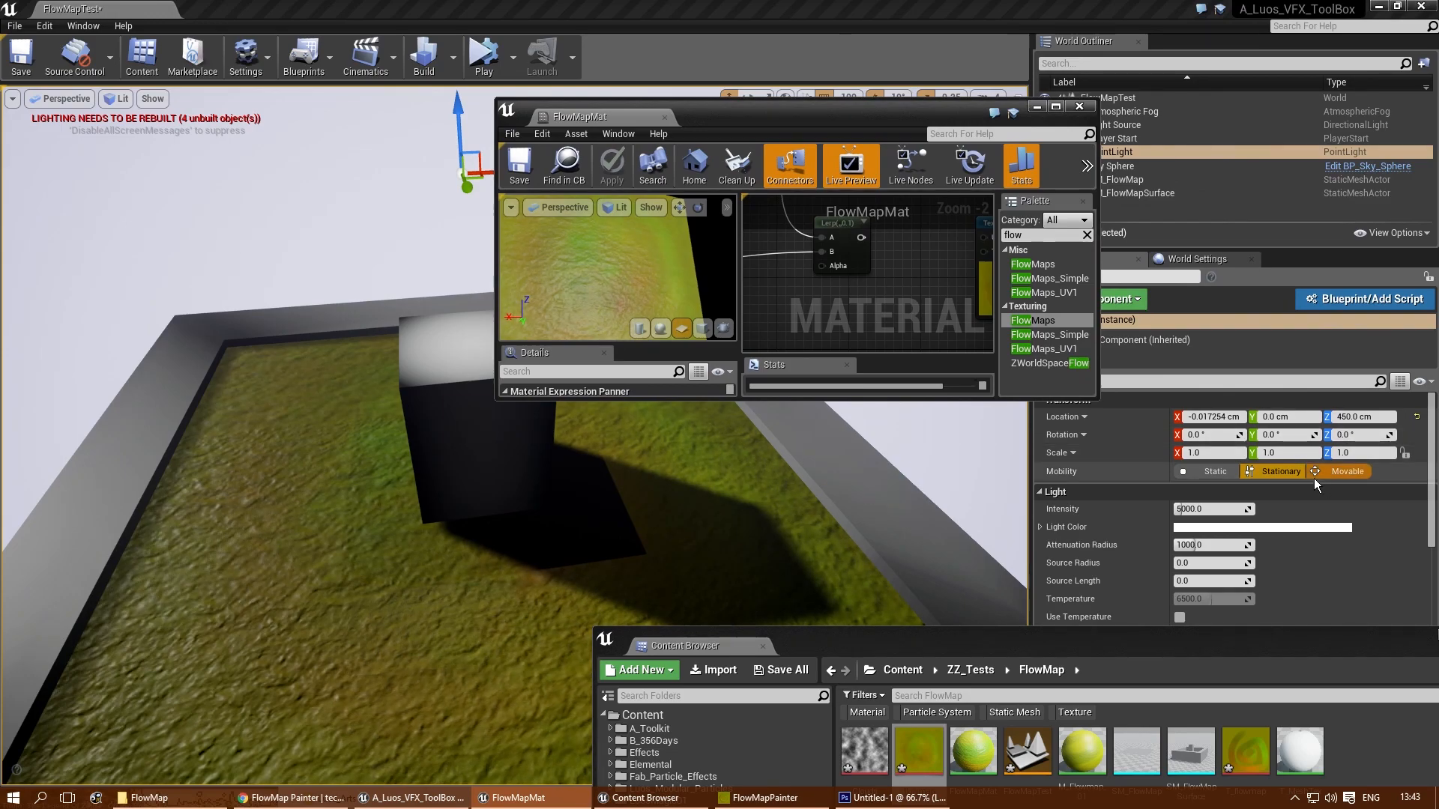
pyautogui.click(1338, 474)
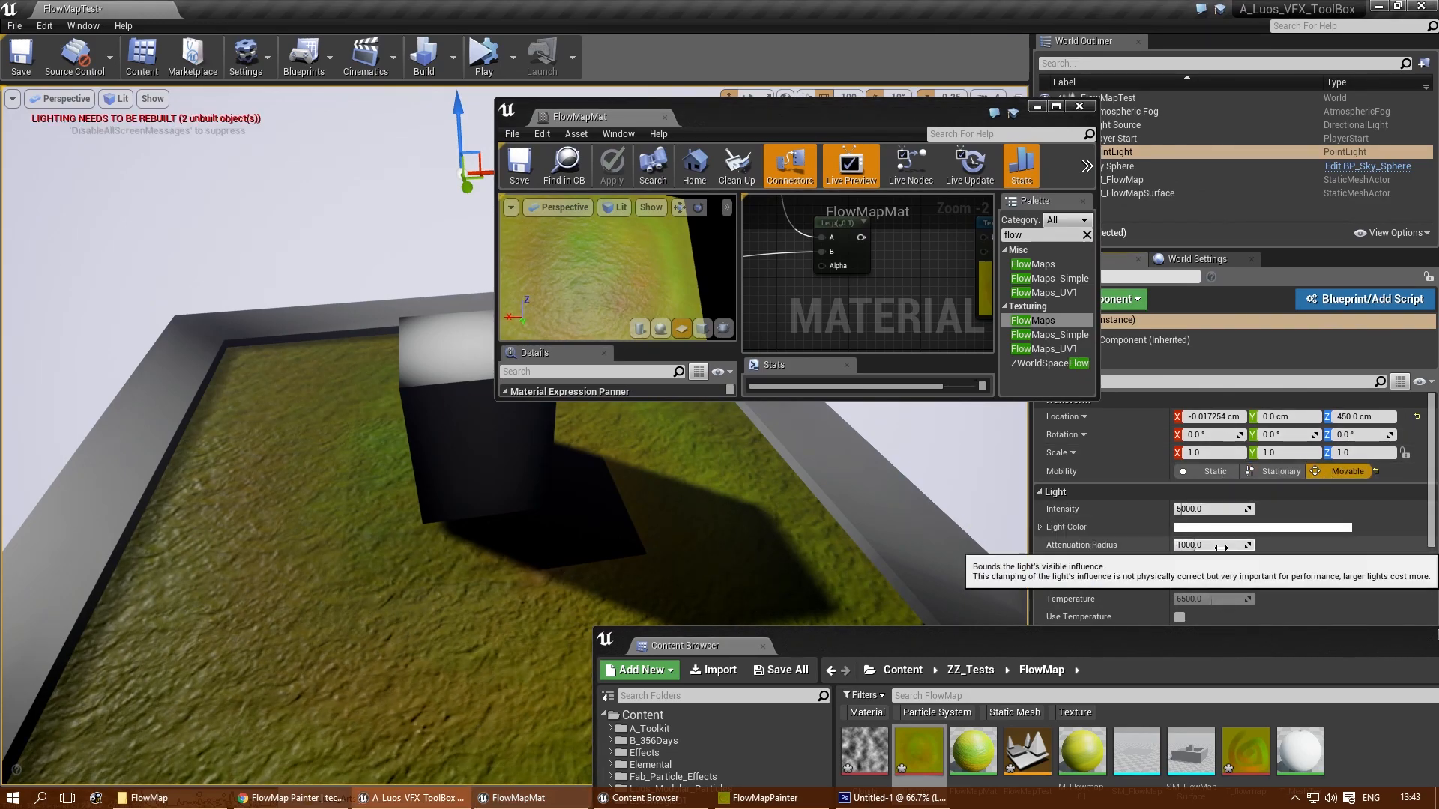
pyautogui.moveTo(486, 532)
pyautogui.mouseDown(button='right')
pyautogui.moveTo(466, 533)
pyautogui.moveTo(486, 533)
pyautogui.mouseUp(button='right')
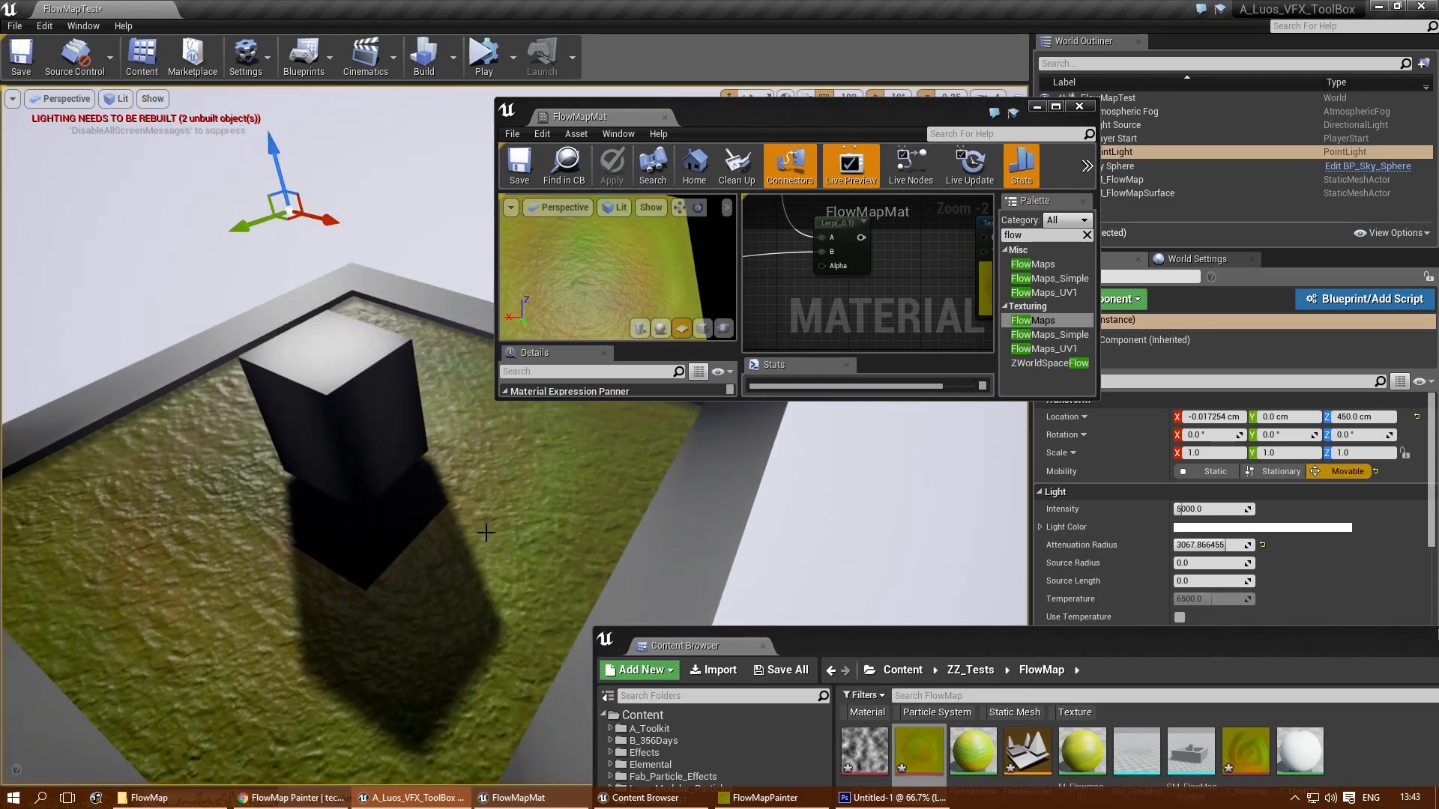
# - Clear the level selection, build the lighting, and close the message log
pyautogui.click(651, 557)
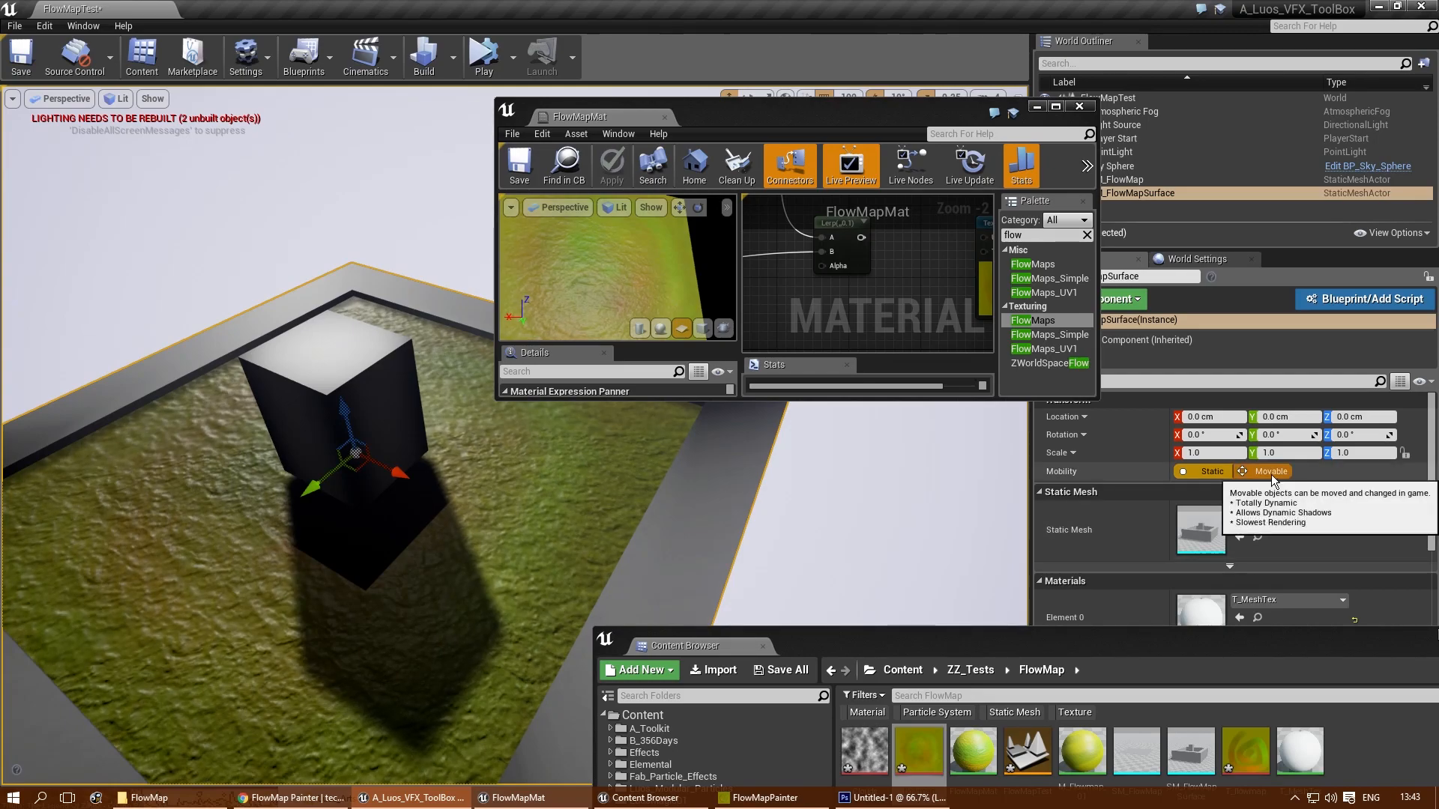
pyautogui.moveTo(551, 484); pyautogui.dragTo(524, 485, button='right')
pyautogui.press('Escape')
pyautogui.click(433, 46)
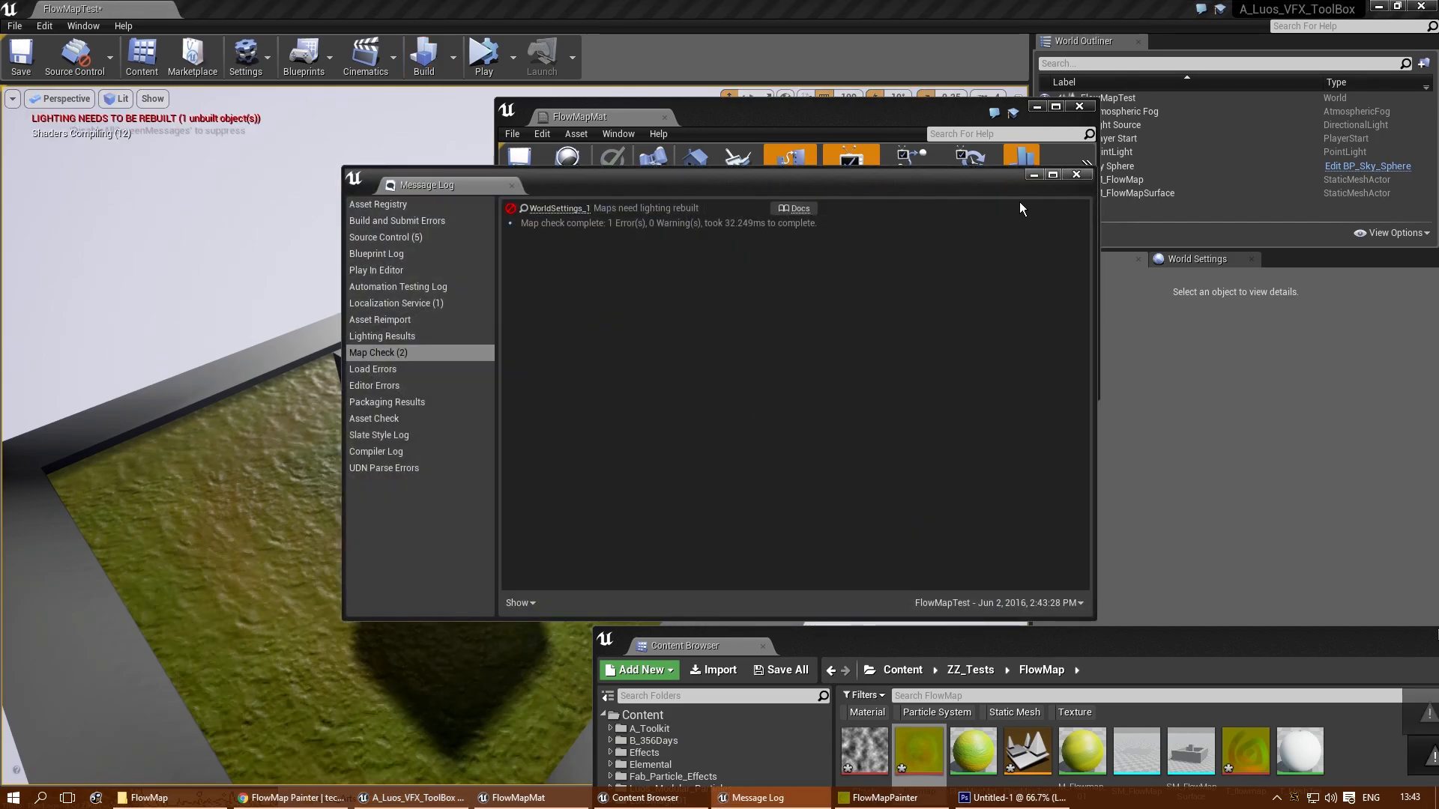
pyautogui.click(1076, 176)
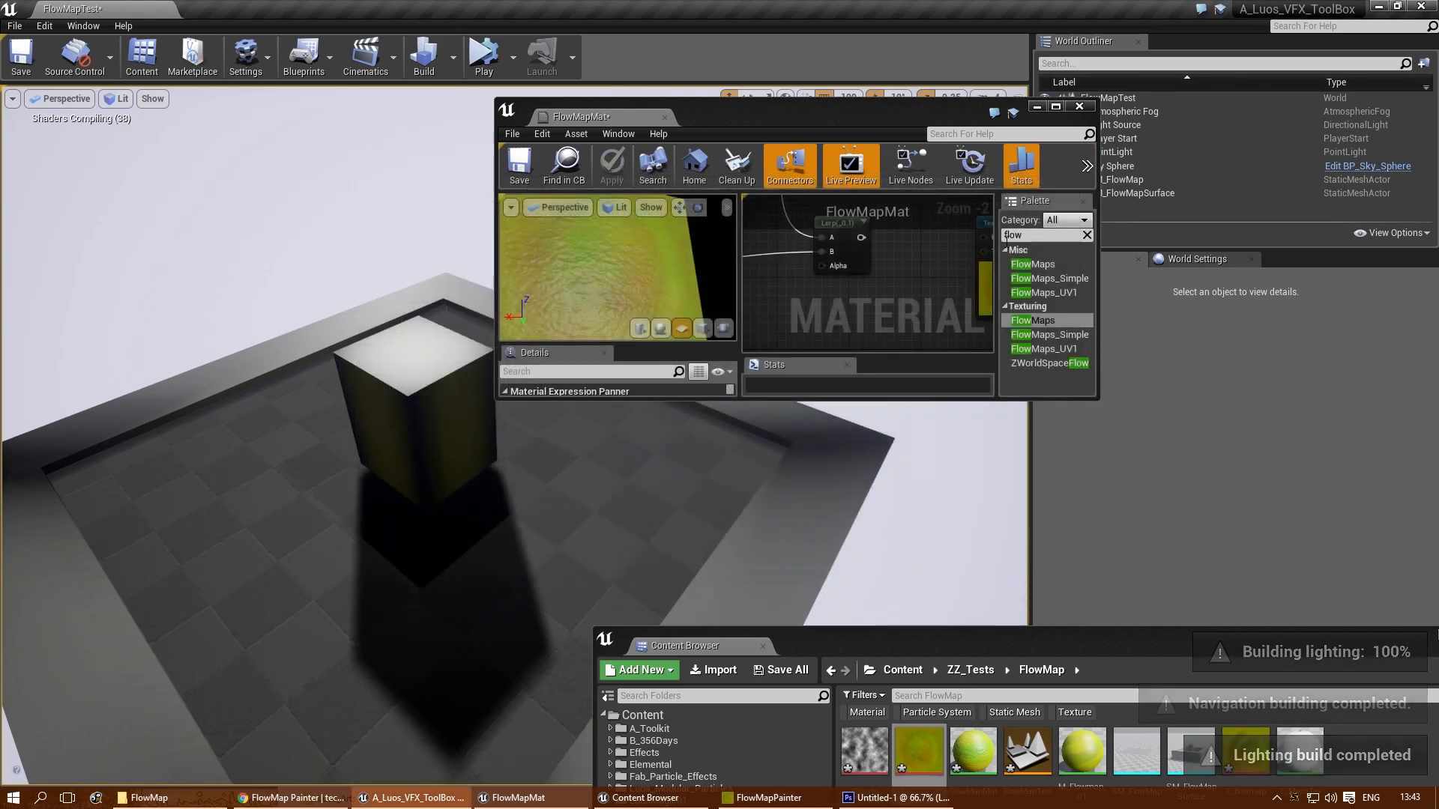
# - Examine the flow map surface and its animated relief around the box from several angles and distances
pyautogui.moveTo(504, 510); pyautogui.dragTo(518, 483)
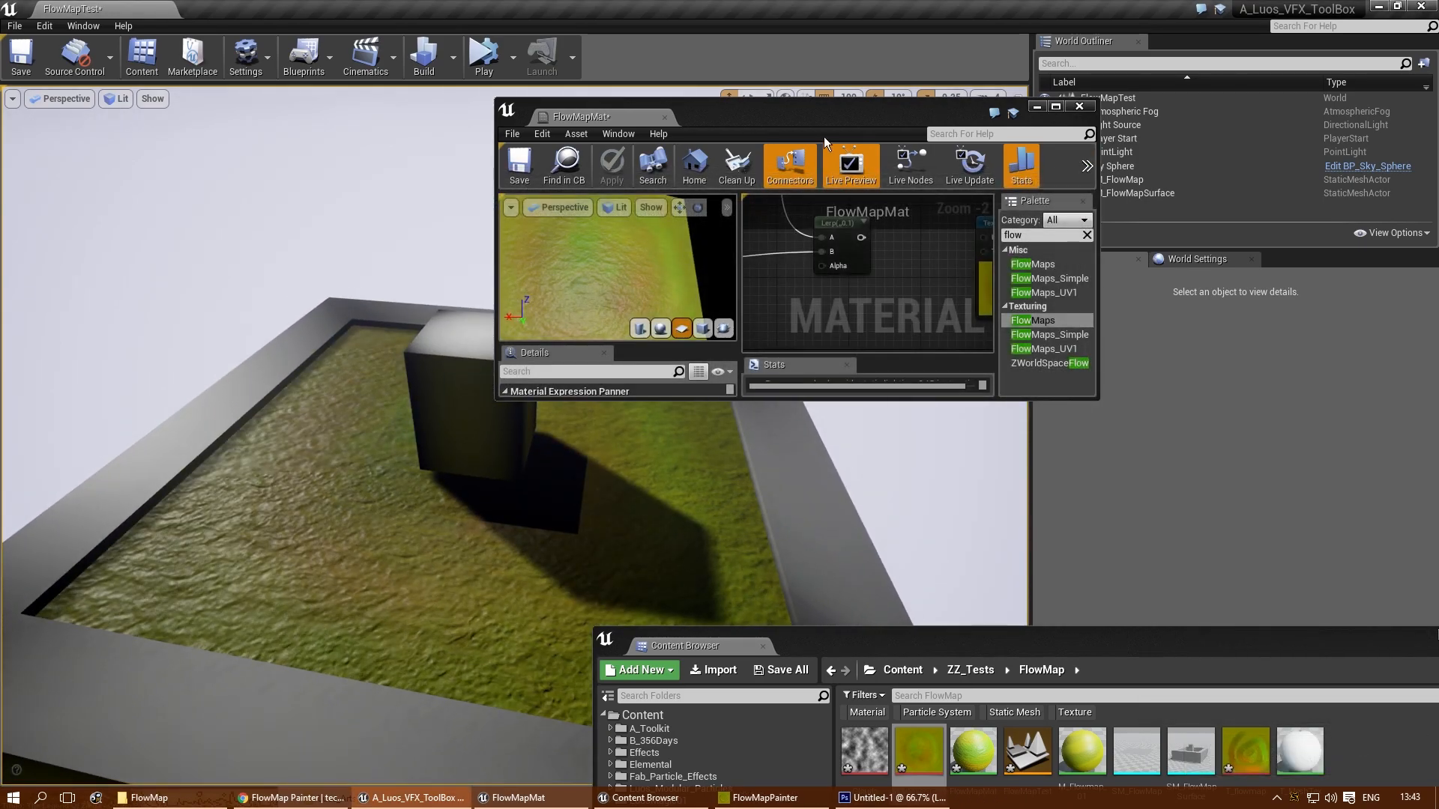
pyautogui.moveTo(828, 112); pyautogui.dragTo(1176, 60)
pyautogui.moveTo(751, 377)
pyautogui.mouseDown(button='right')
pyautogui.moveTo(772, 480)
pyautogui.moveTo(751, 377)
pyautogui.mouseUp(button='right')
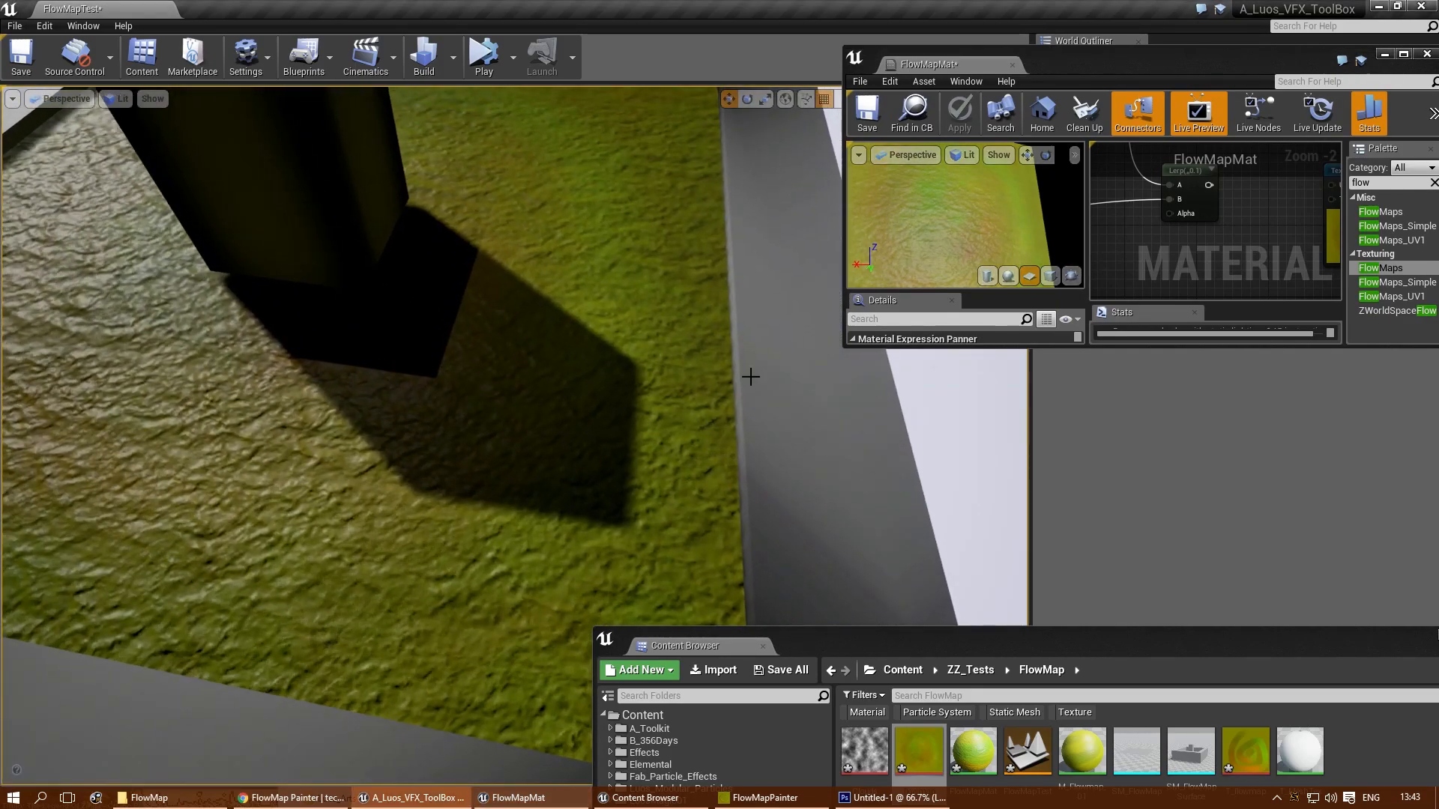
pyautogui.moveTo(503, 439); pyautogui.dragTo(349, 431, button='right')
pyautogui.moveTo(503, 439); pyautogui.dragTo(465, 524, button='right')
pyautogui.moveTo(342, 584)
pyautogui.mouseDown(button='right')
pyautogui.moveTo(329, 595)
pyautogui.moveTo(331, 583)
pyautogui.mouseUp(button='right')
pyautogui.moveTo(375, 638); pyautogui.dragTo(466, 534, button='right')
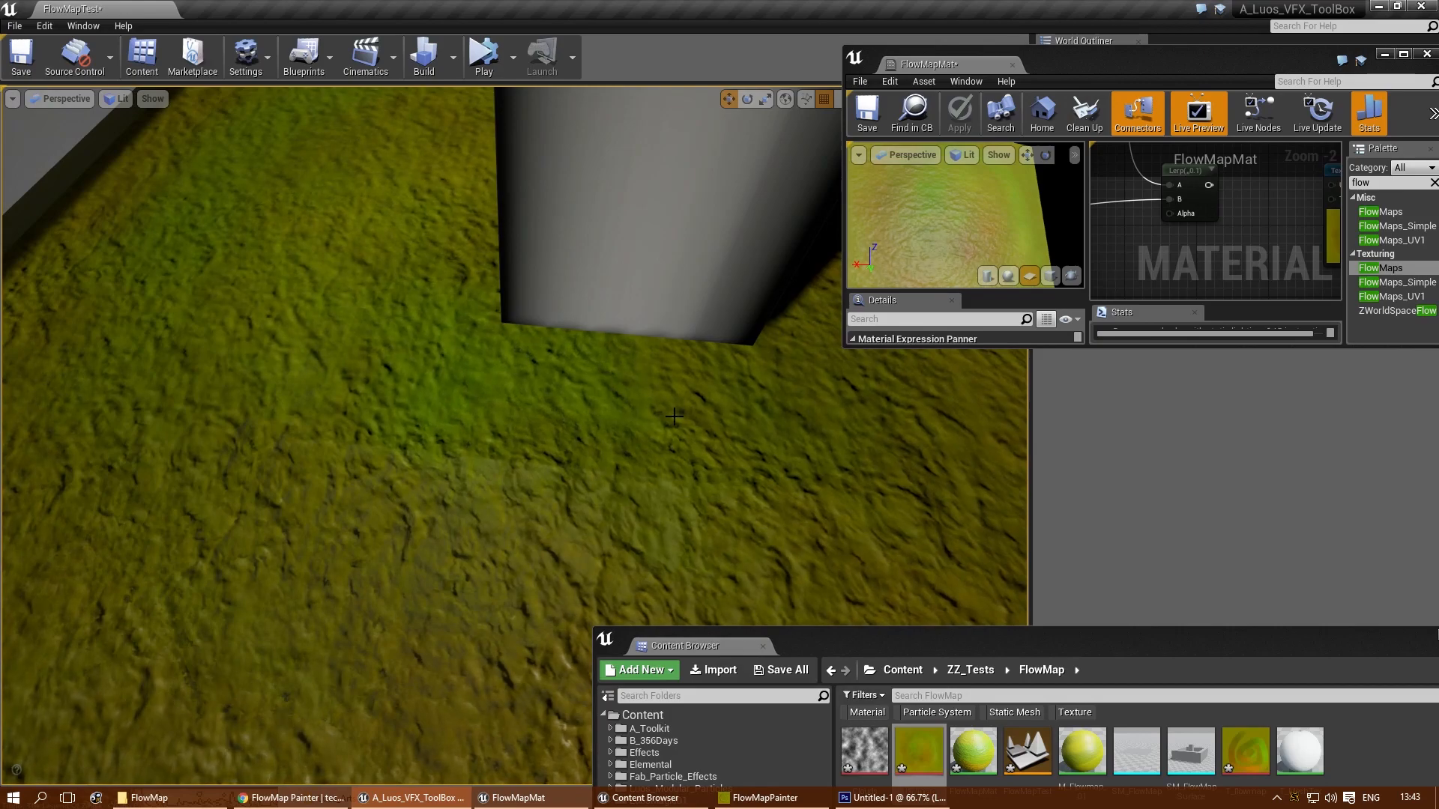
pyautogui.moveTo(674, 429); pyautogui.dragTo(634, 405, button='right')
# - In the FlowMapMat graph, connect the final Lerp's output to Base Color, replacing the flow map texture sample's connection
pyautogui.moveTo(1219, 61); pyautogui.dragTo(721, 143)
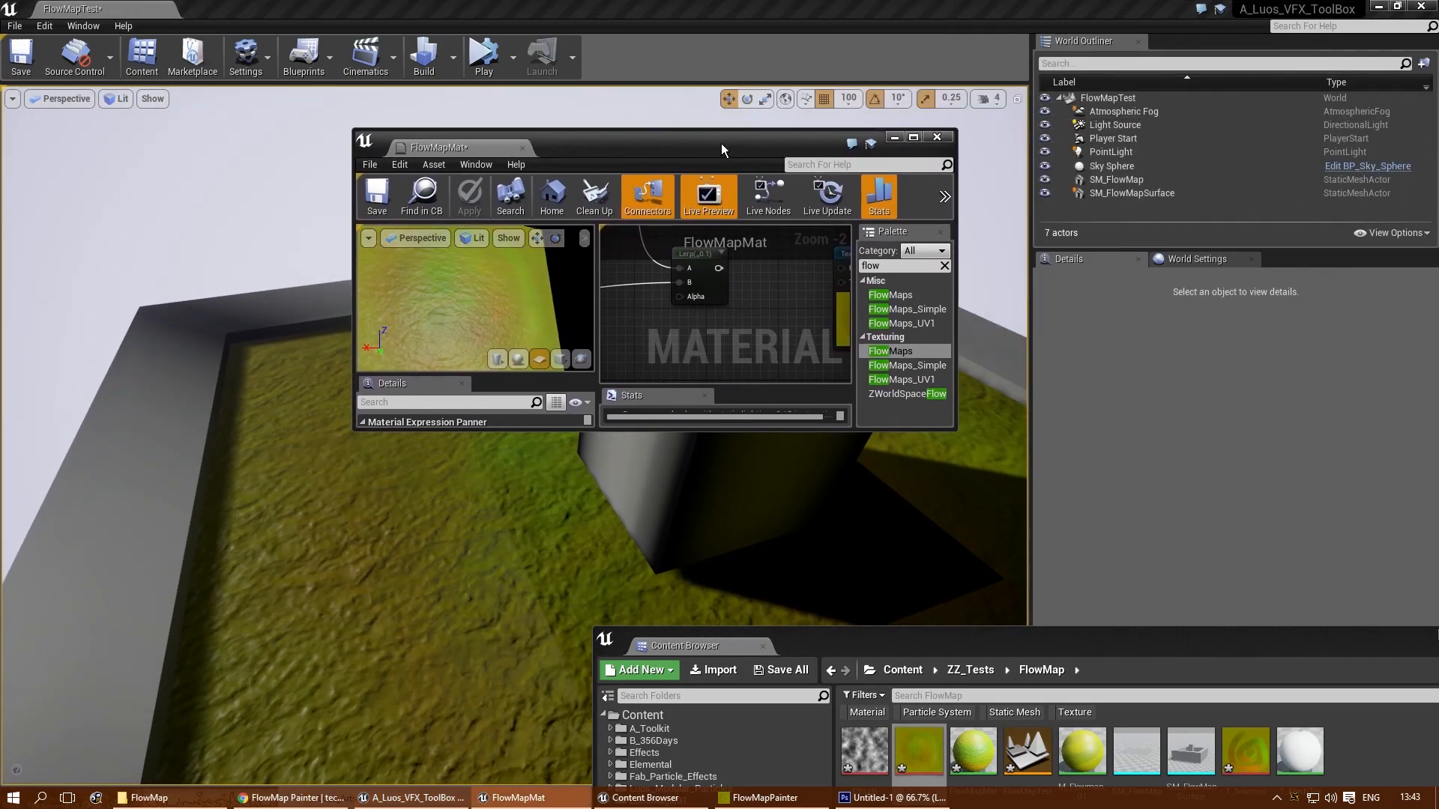
pyautogui.doubleClick(722, 144)
pyautogui.moveTo(645, 431); pyautogui.dragTo(924, 386, button='right')
pyautogui.scroll(-3, 857, 388)
pyautogui.moveTo(874, 324); pyautogui.dragTo(753, 370, button='right')
pyautogui.scroll(3, 788, 286)
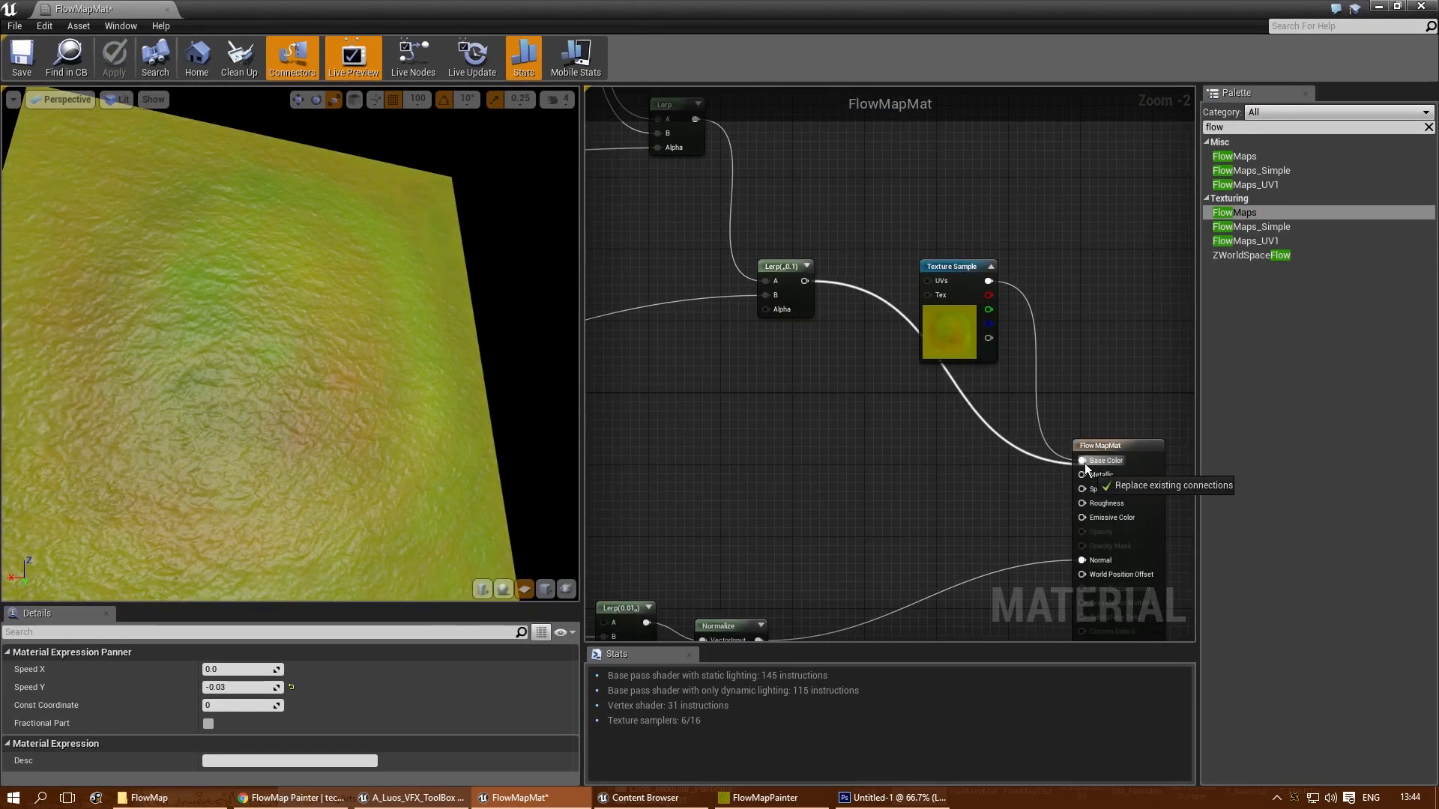
pyautogui.moveTo(1085, 465); pyautogui.dragTo(1083, 462)
pyautogui.moveTo(815, 492); pyautogui.dragTo(907, 427, button='right')
pyautogui.click(905, 426)
pyautogui.moveTo(400, 408); pyautogui.dragTo(334, 471)
# - Set Const A to 0.25 on the Multiply node fed by TimeWithSpeedVariable, and check the cloud motion in the material preview
pyautogui.moveTo(659, 447); pyautogui.dragTo(1101, 232, button='right')
pyautogui.moveTo(663, 468); pyautogui.dragTo(942, 348, button='right')
pyautogui.moveTo(730, 425); pyautogui.dragTo(931, 442, button='right')
pyautogui.moveTo(659, 457); pyautogui.dragTo(1023, 289, button='right')
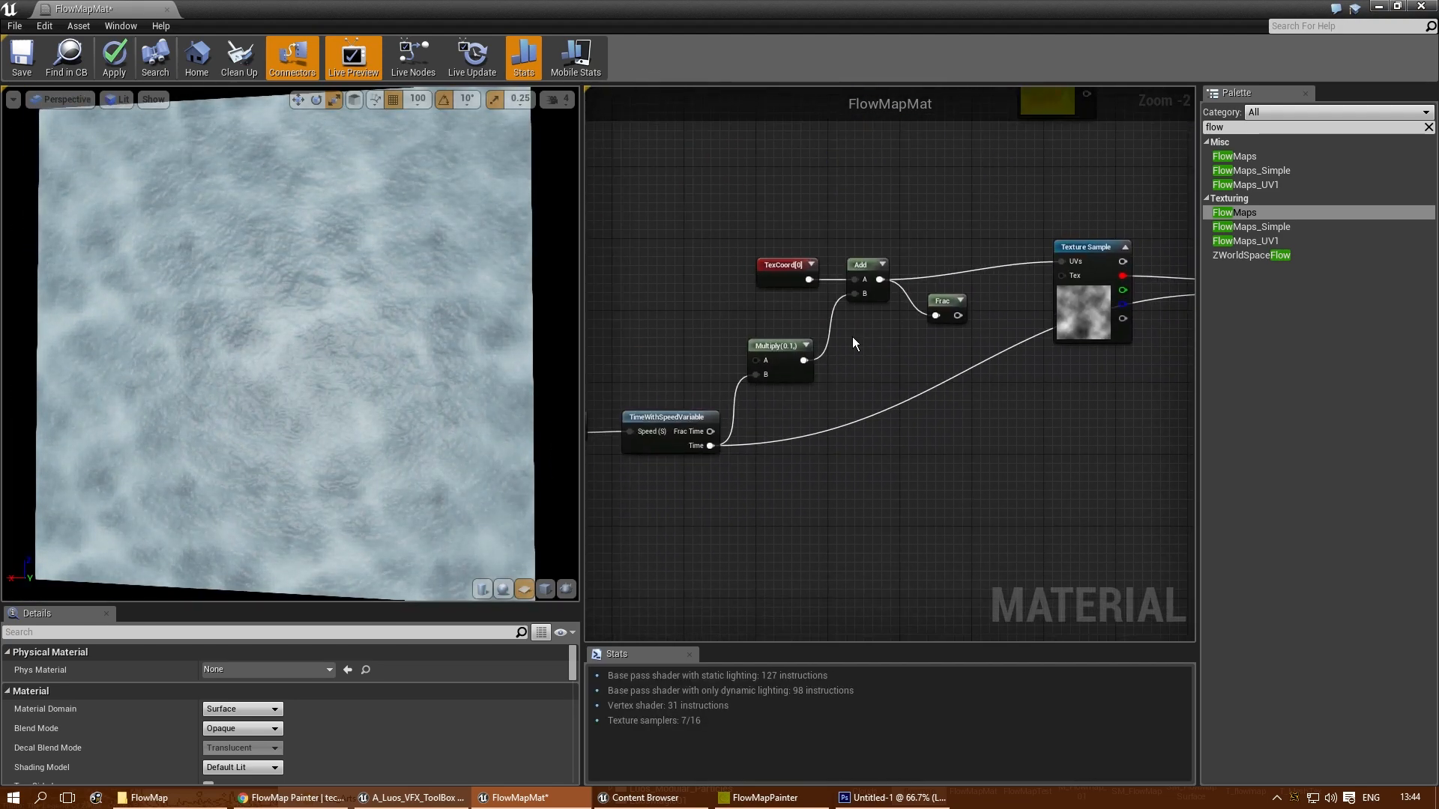
pyautogui.scroll(2, 650, 379)
pyautogui.moveTo(781, 345); pyautogui.dragTo(902, 320, button='right')
pyautogui.click(904, 320)
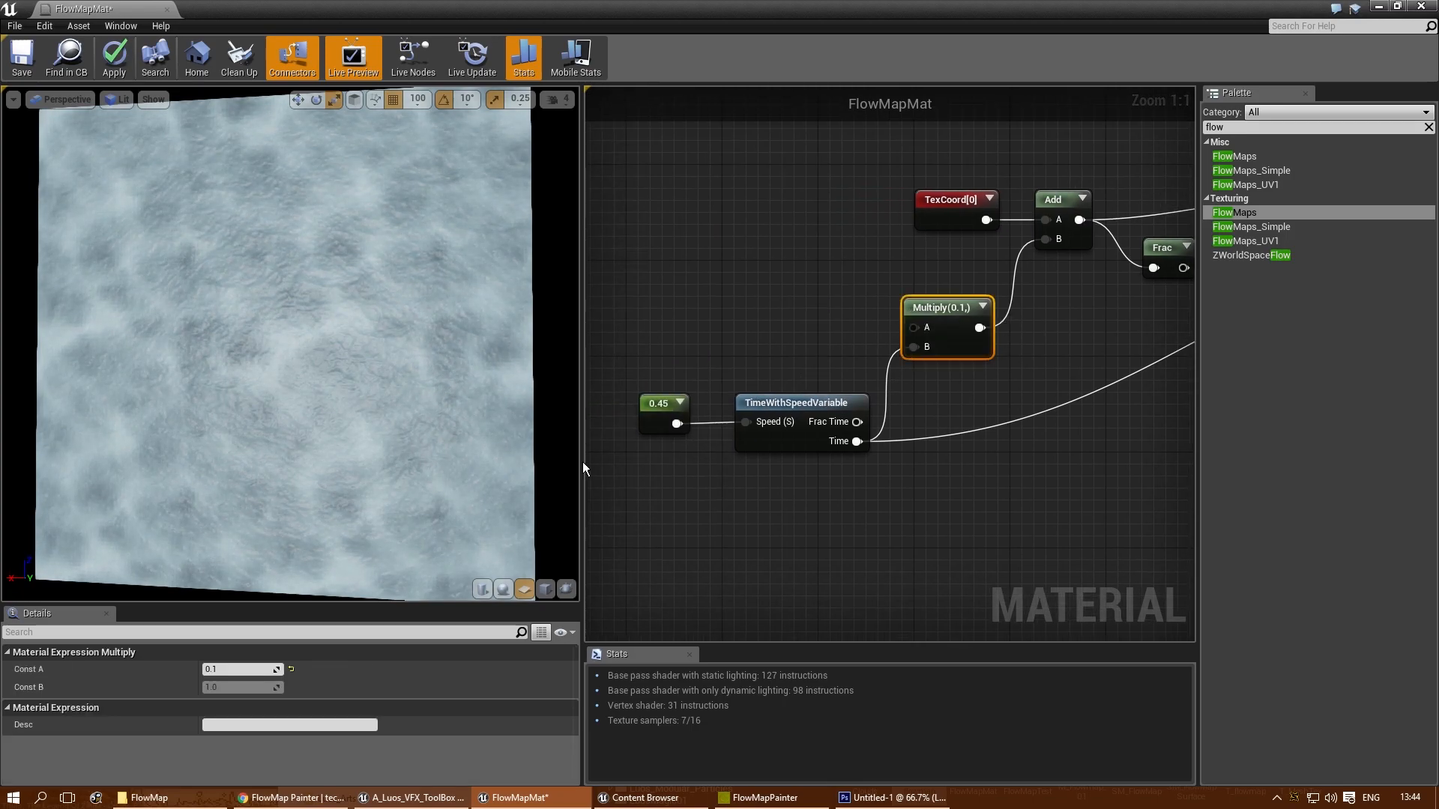
pyautogui.click(246, 671)
pyautogui.write('0.2')
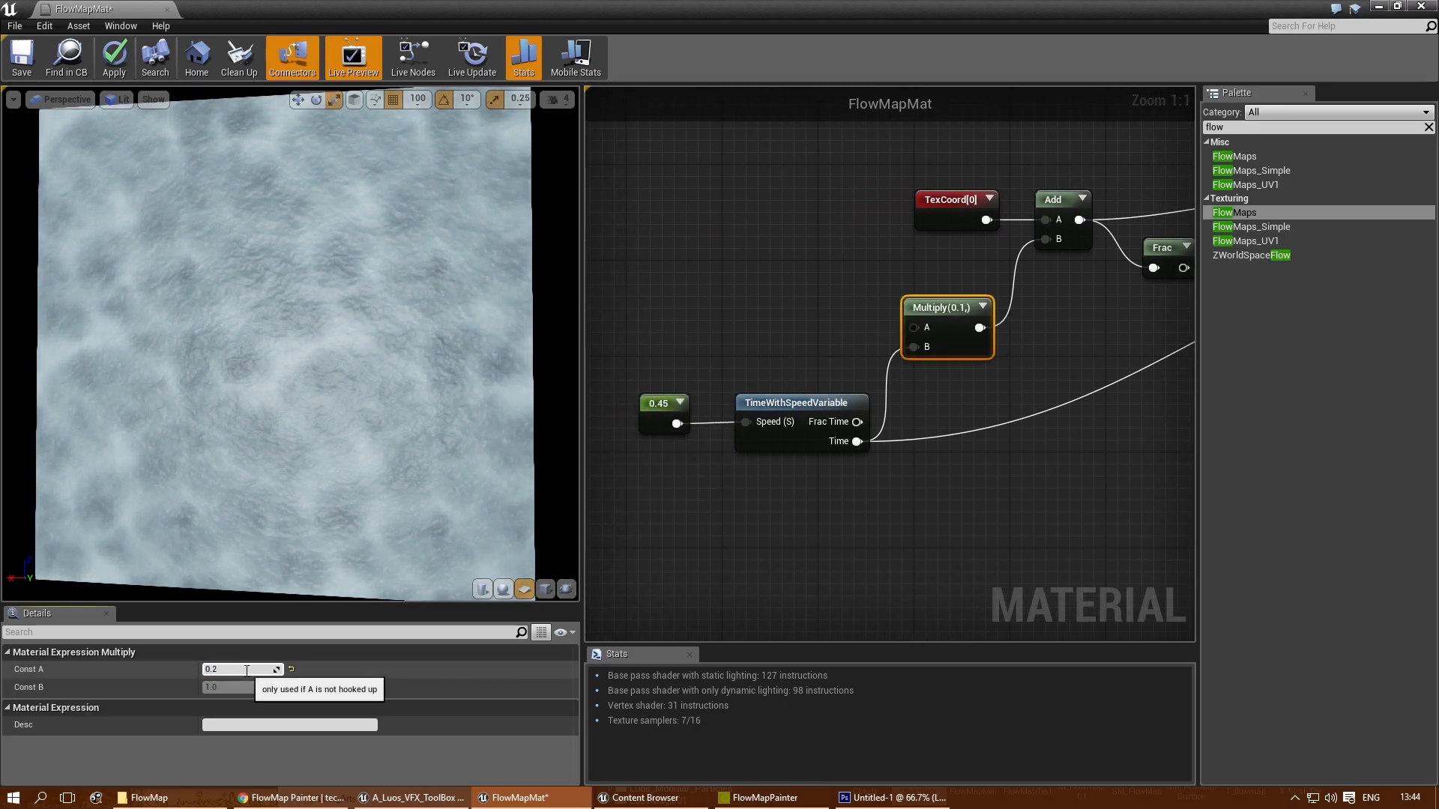
pyautogui.write('5')
pyautogui.press('Return')
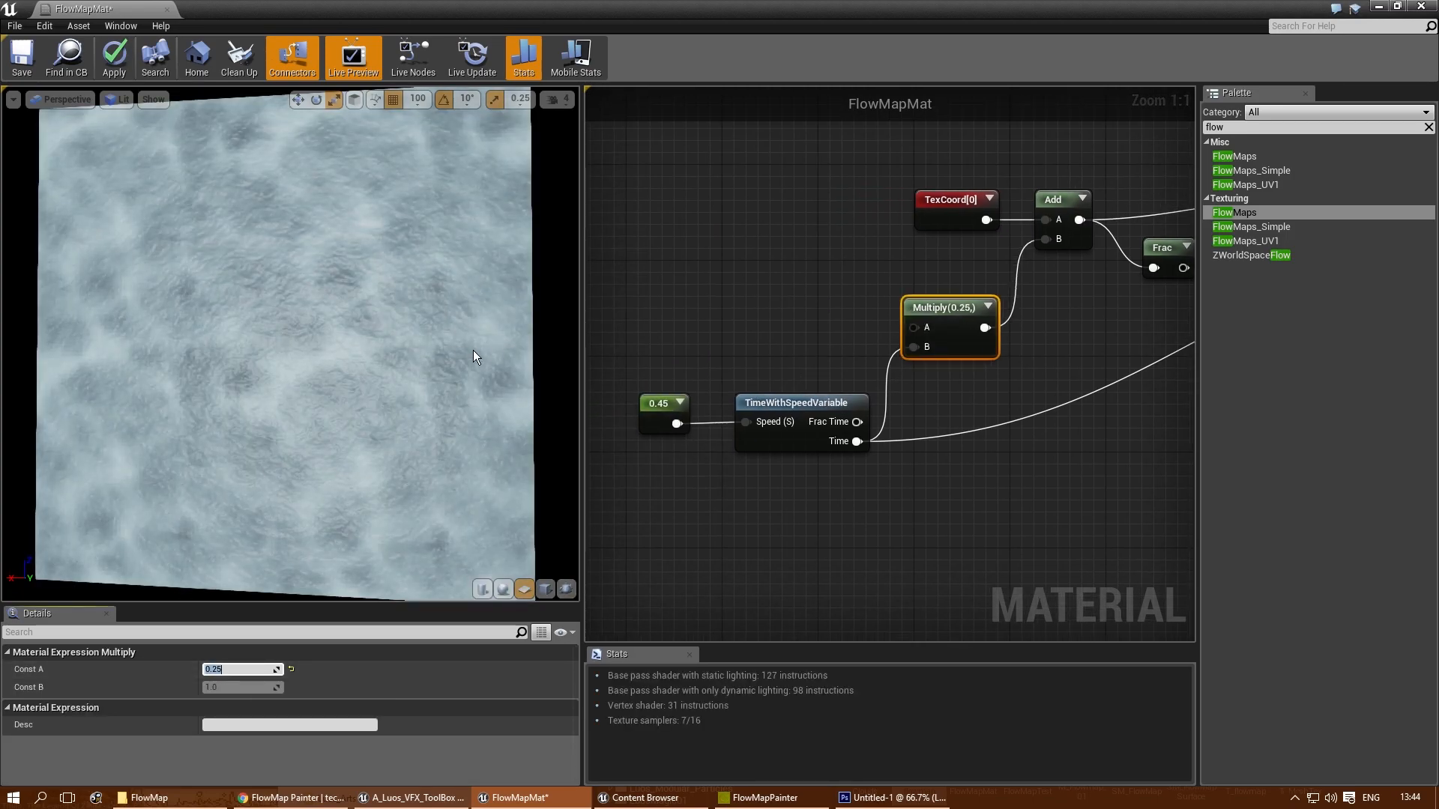
pyautogui.moveTo(420, 362); pyautogui.dragTo(421, 363)
pyautogui.scroll(5, 294, 347)
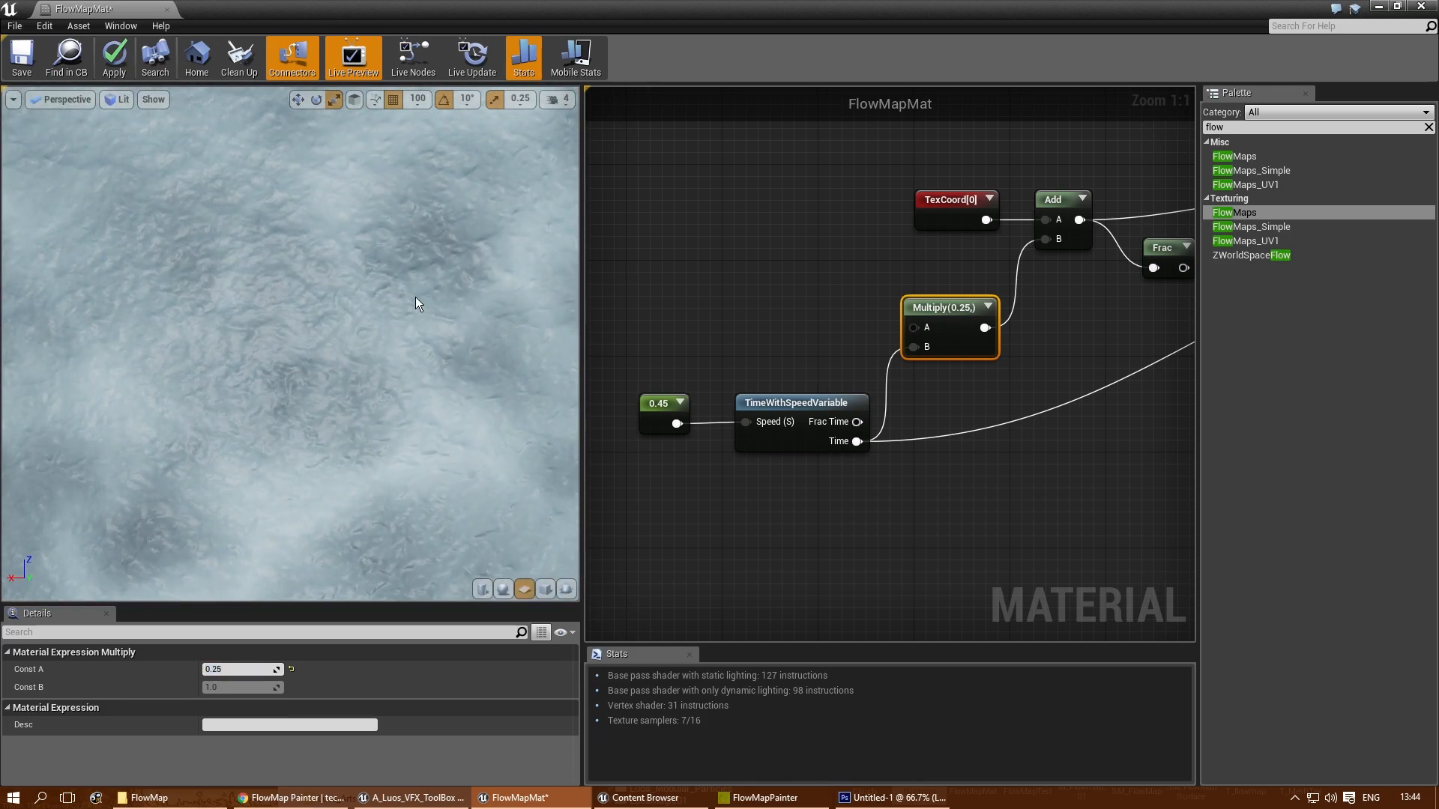
# - Set the constant feeding the Speed input of TimeWithSpeedVariable to 0.5
pyautogui.moveTo(625, 356); pyautogui.dragTo(701, 354, button='right')
pyautogui.click(728, 398)
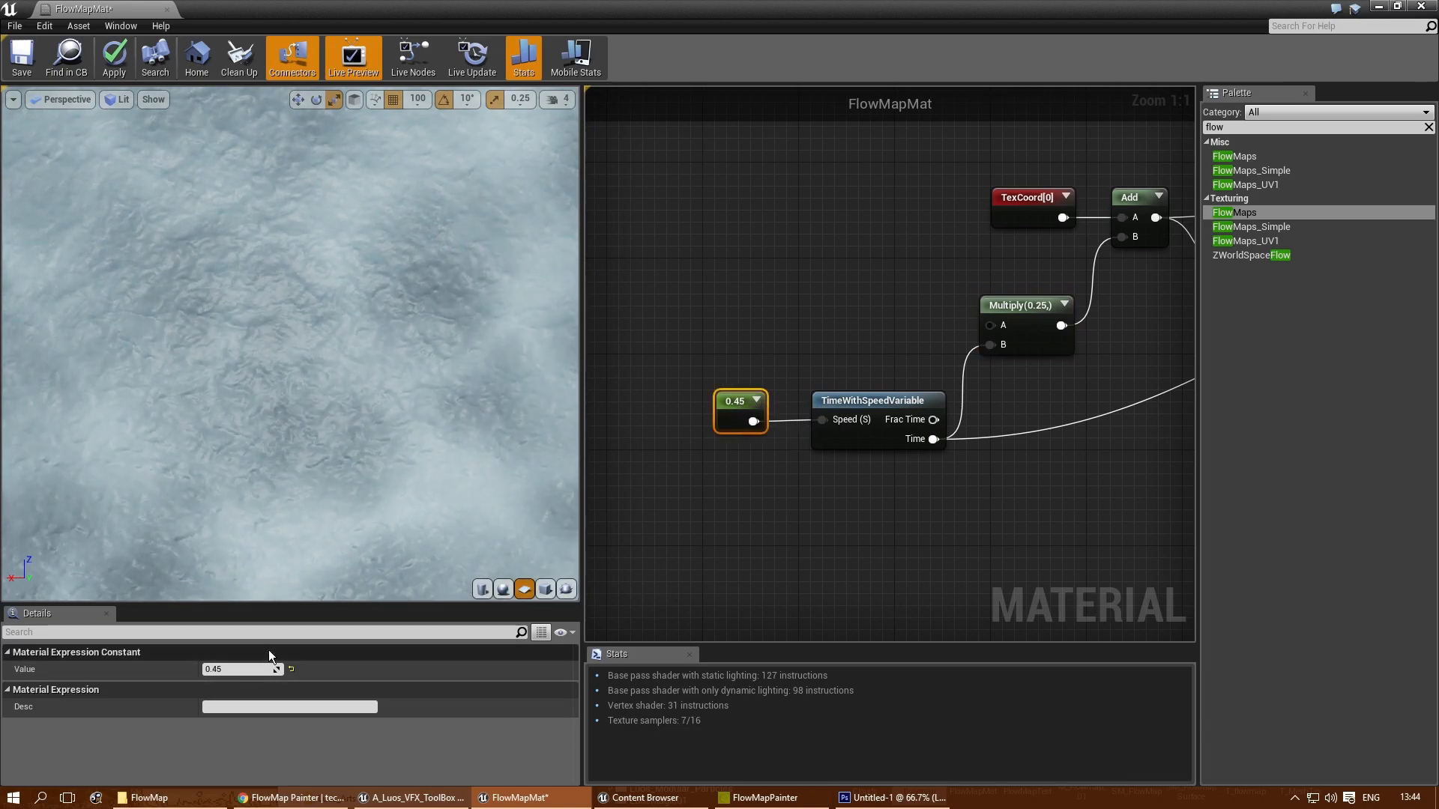
pyautogui.write('0.5')
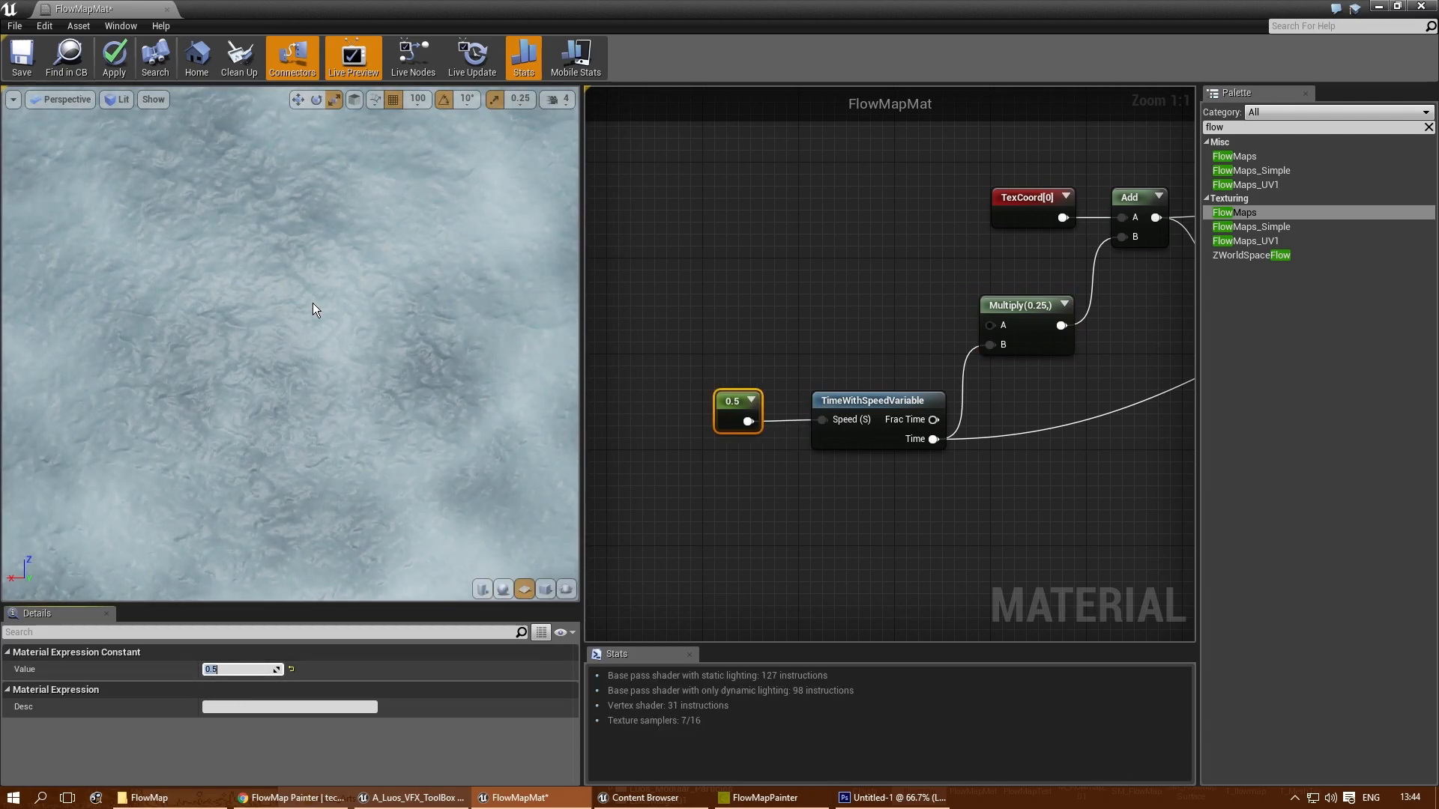
# - Set Const B to 0.4 on the Subtract node commented "Change this" that feeds the FlowMaps flow vector input
pyautogui.scroll(-5, 325, 382)
pyautogui.moveTo(759, 254); pyautogui.dragTo(703, 490, button='right')
pyautogui.scroll(-2, 703, 491)
pyautogui.moveTo(864, 400); pyautogui.dragTo(612, 278, button='right')
pyautogui.moveTo(841, 213); pyautogui.dragTo(667, 440, button='right')
pyautogui.scroll(2, 900, 401)
pyautogui.moveTo(910, 392); pyautogui.dragTo(872, 459, button='right')
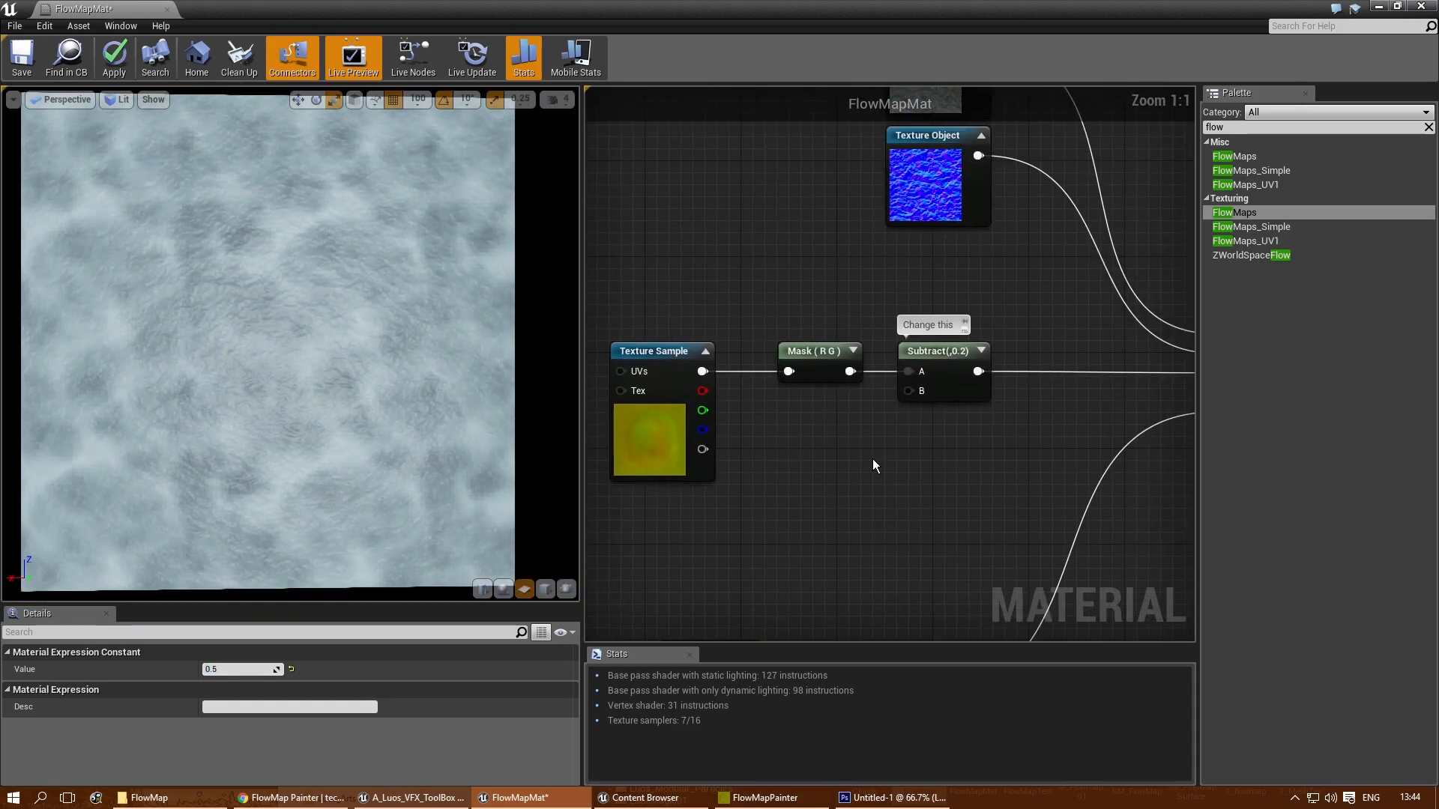
pyautogui.moveTo(1076, 312); pyautogui.dragTo(911, 422, button='right')
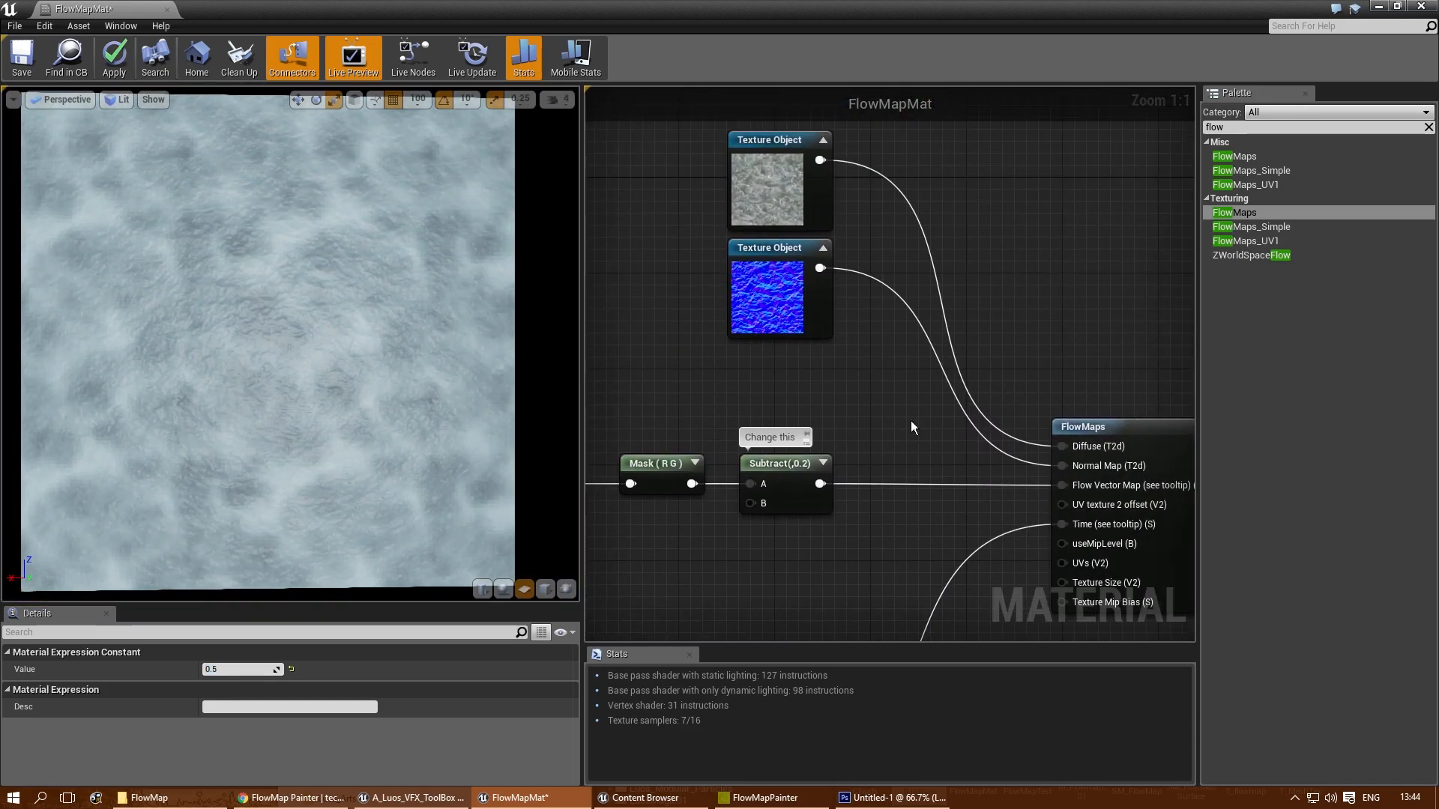
pyautogui.click(797, 466)
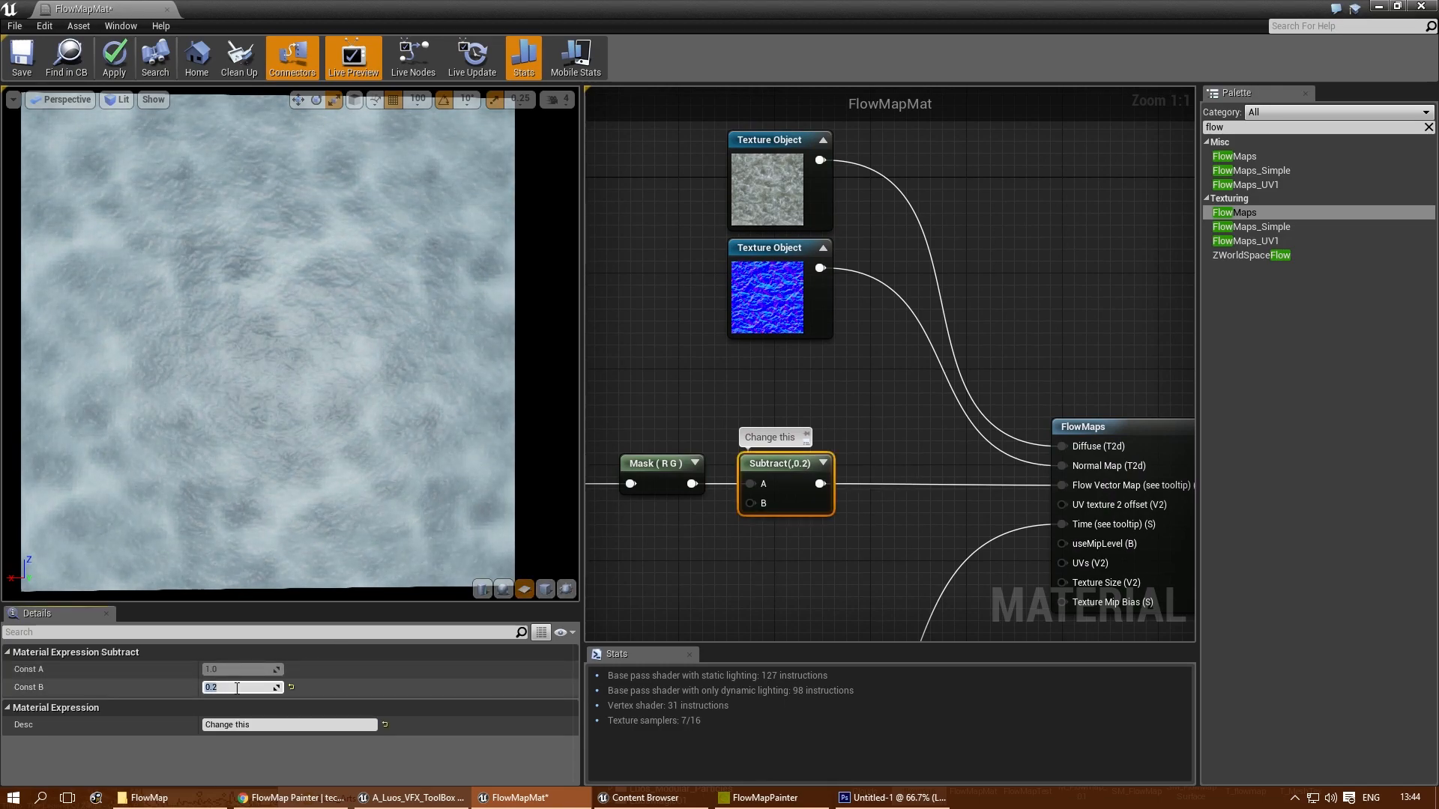
pyautogui.write('4')
pyautogui.press('Return')
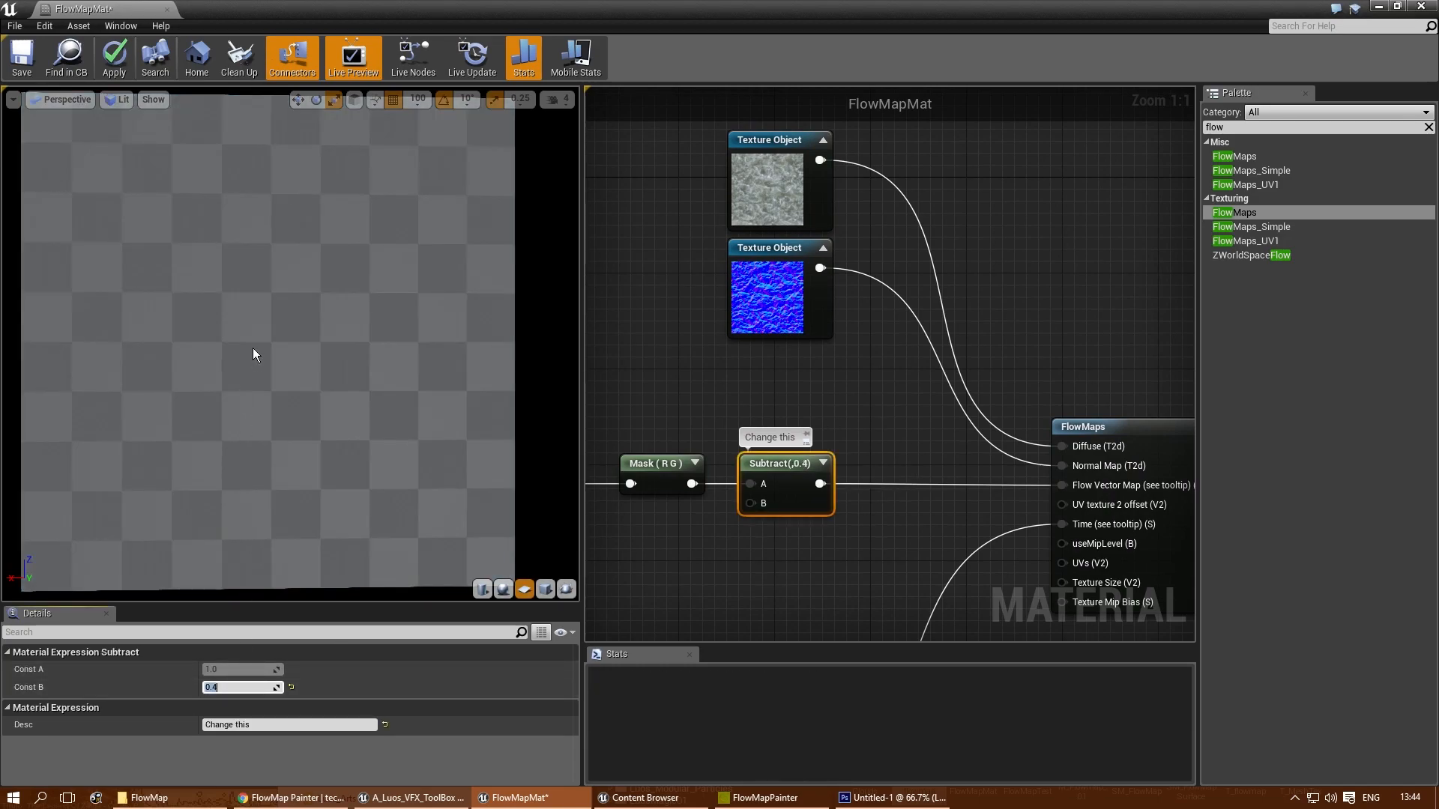
# - Try Const B values of 1, 0, 0.5 and 0.6 on the Subtract node, comparing the flow in the preview
pyautogui.write('1')
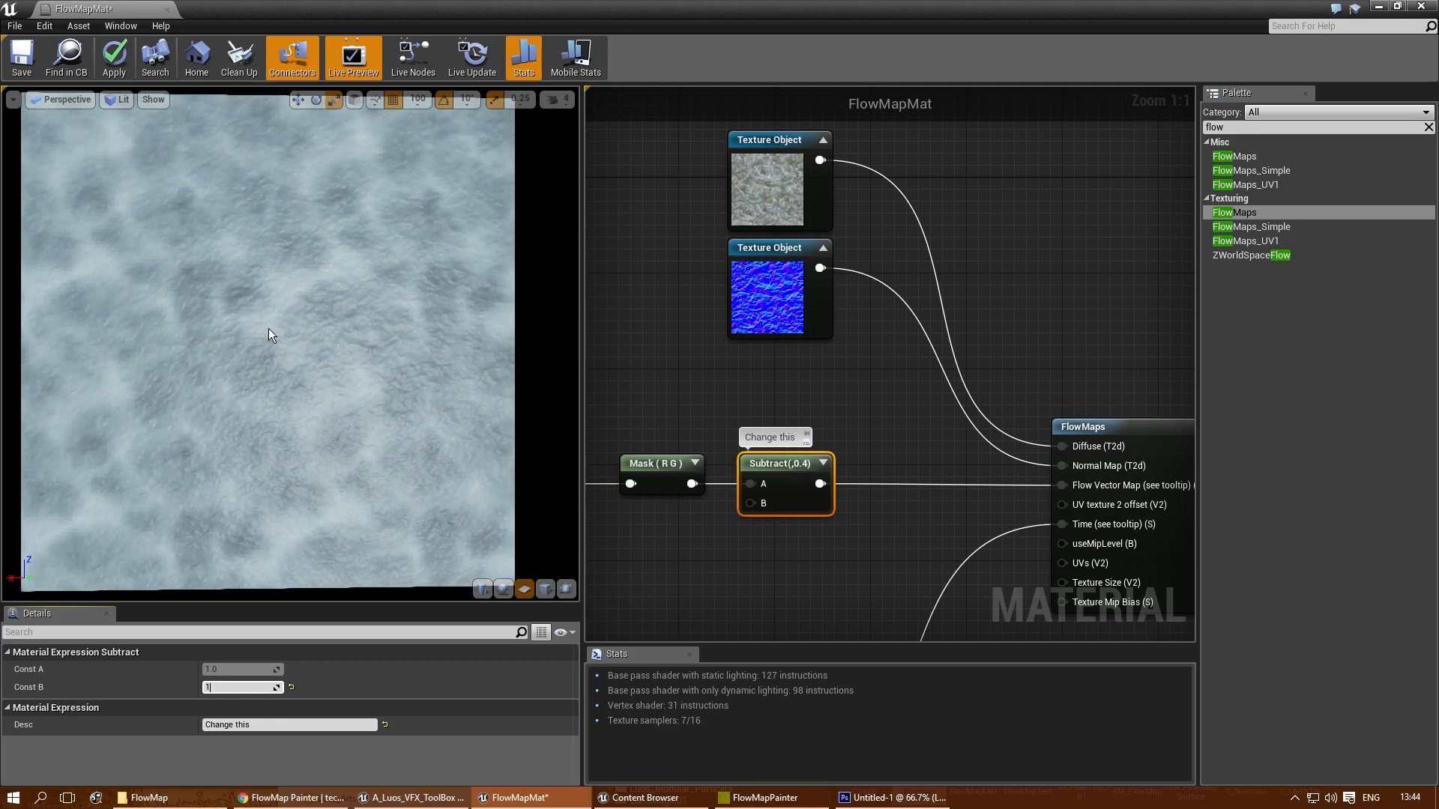
pyautogui.press('Return')
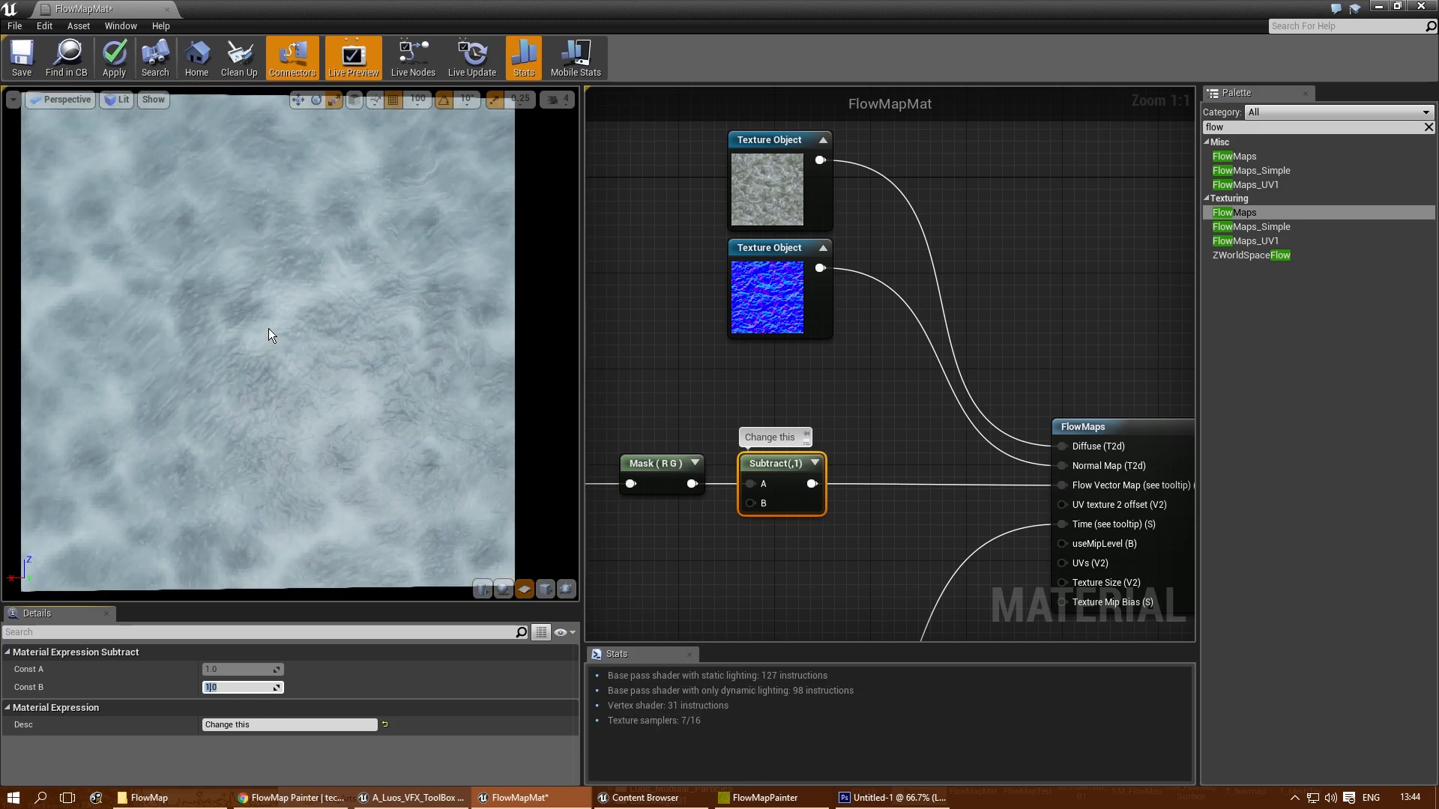
pyautogui.write('0')
pyautogui.press('Return')
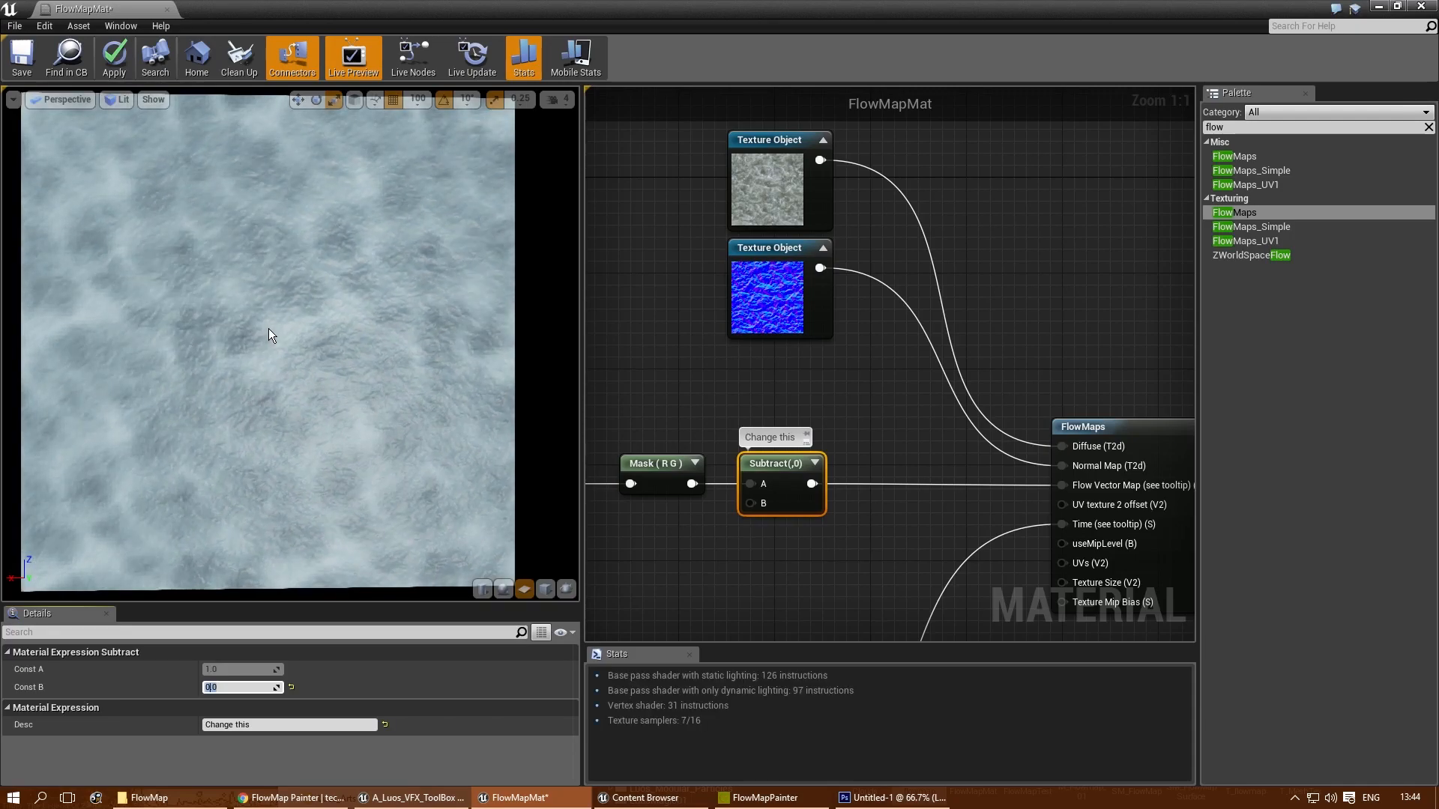
pyautogui.write('0.5')
pyautogui.press('Return')
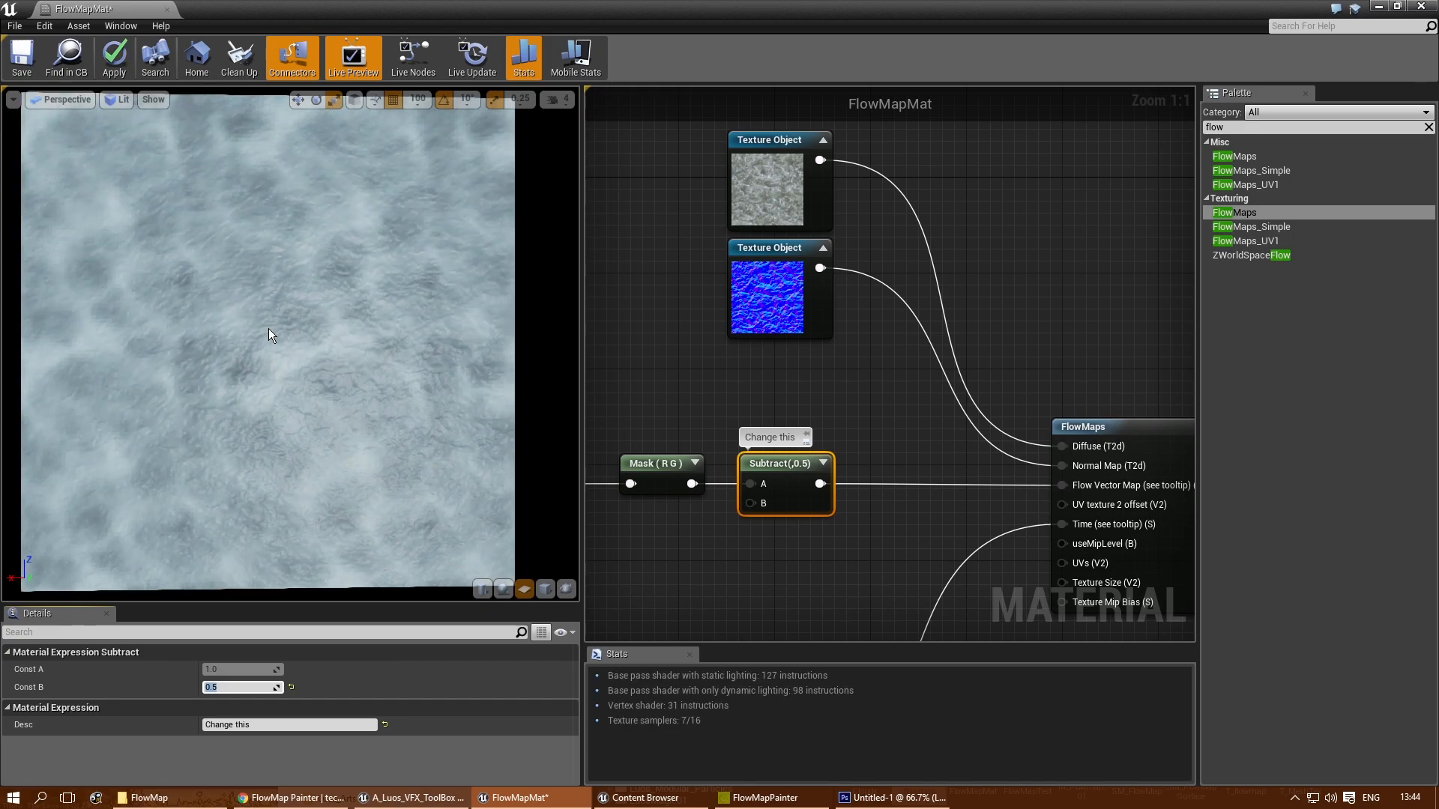
pyautogui.write('0.6')
pyautogui.press('Return')
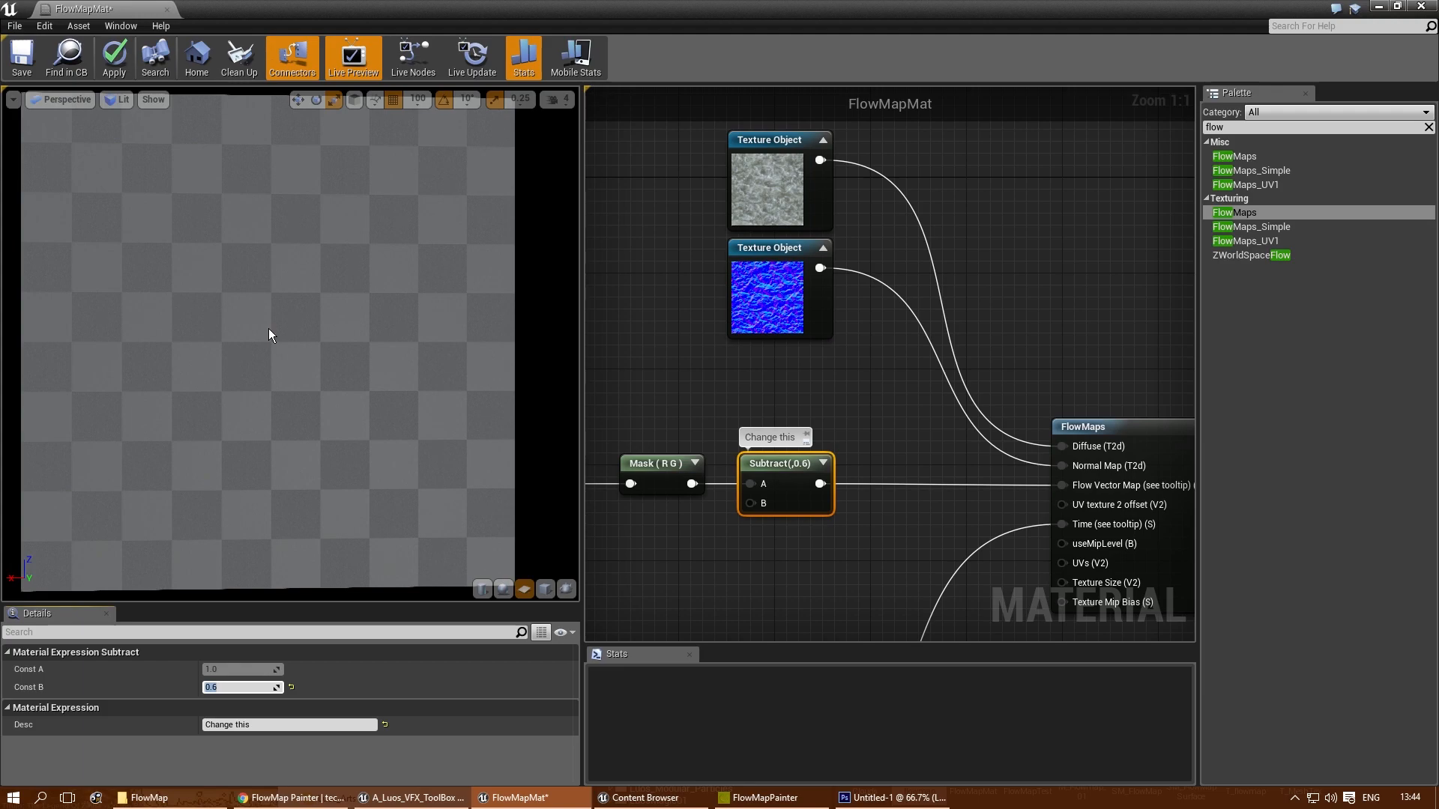
# - Set the Subtract node's Const B to 0.3, and save and close the FlowMapMat material
pyautogui.write('0.3')
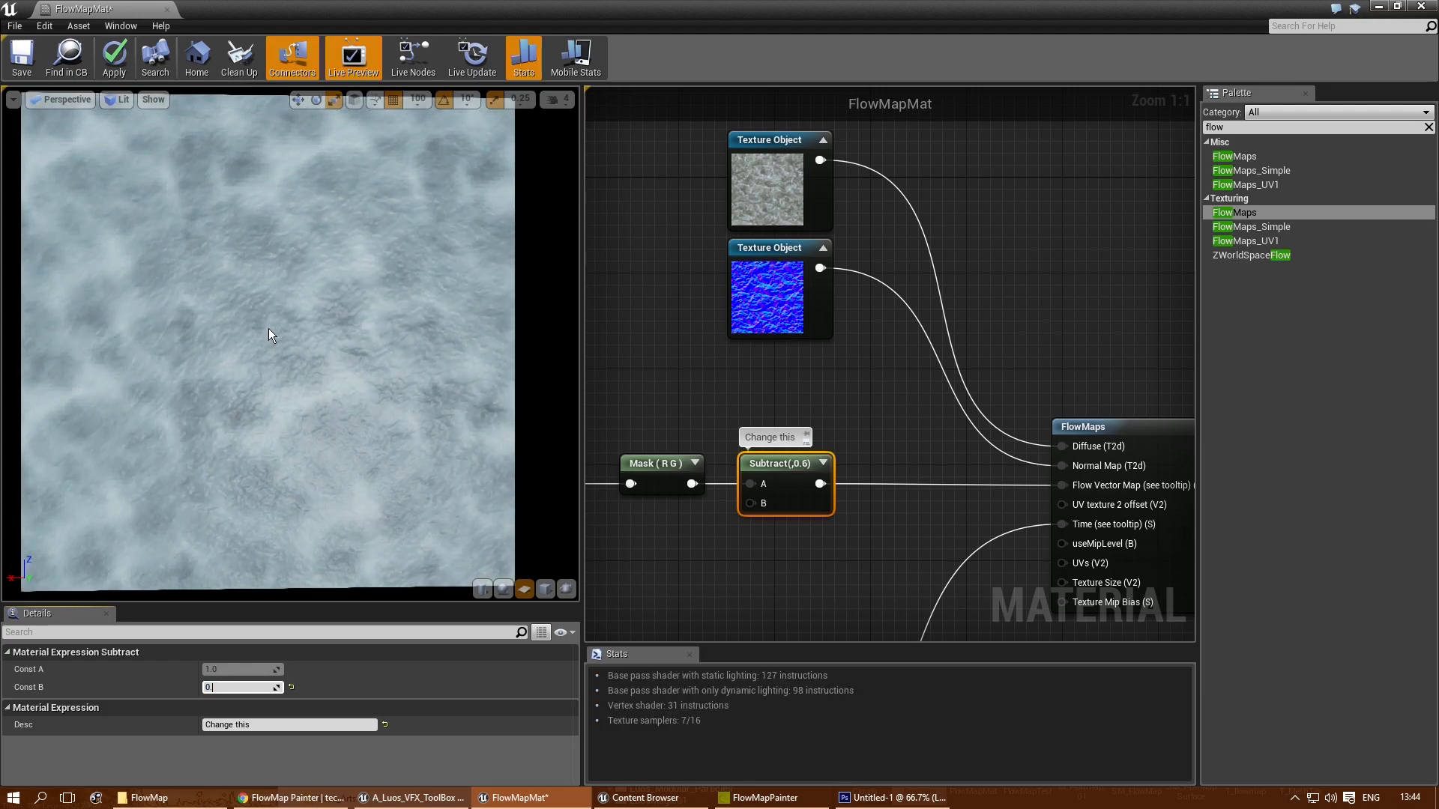
pyautogui.press('Return')
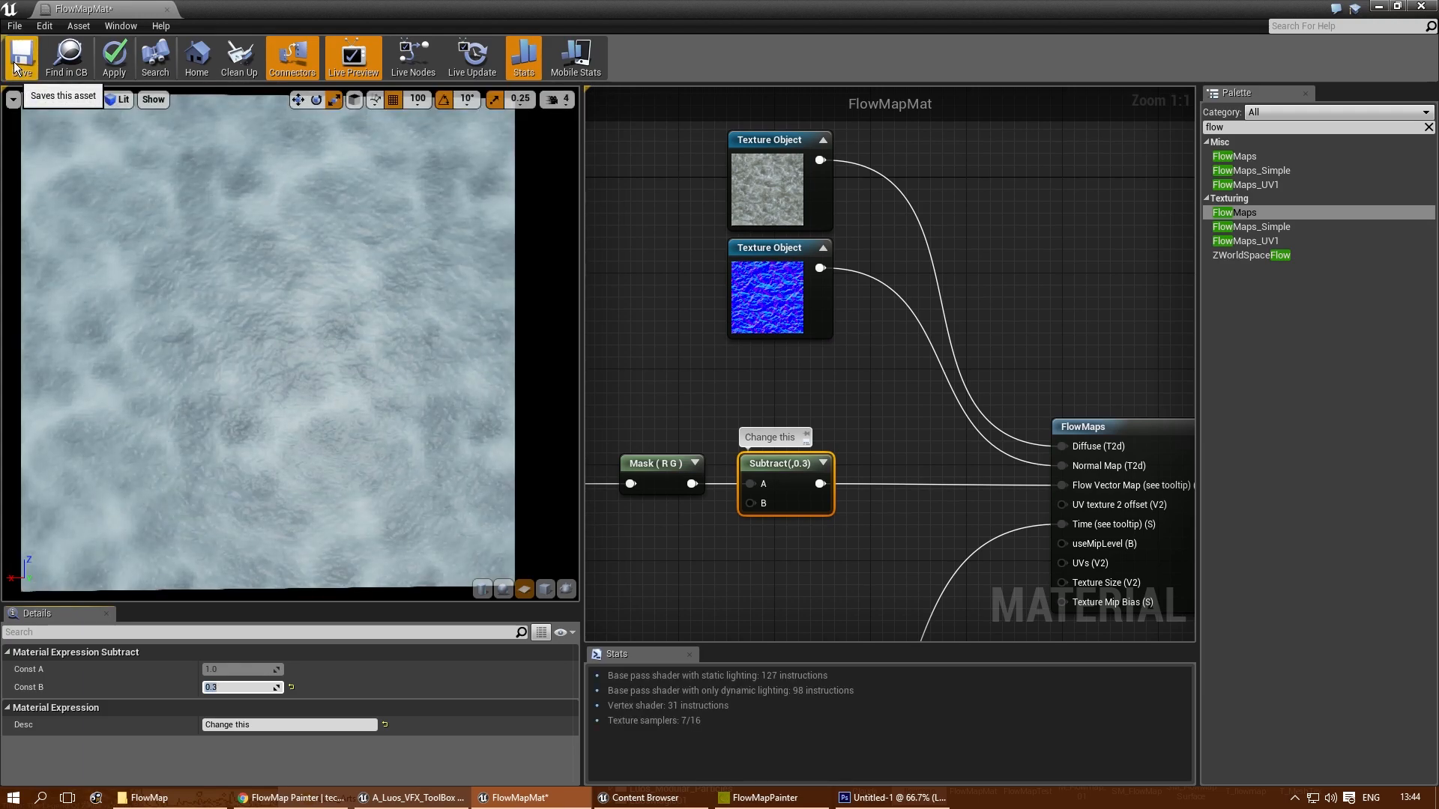
pyautogui.click(15, 67)
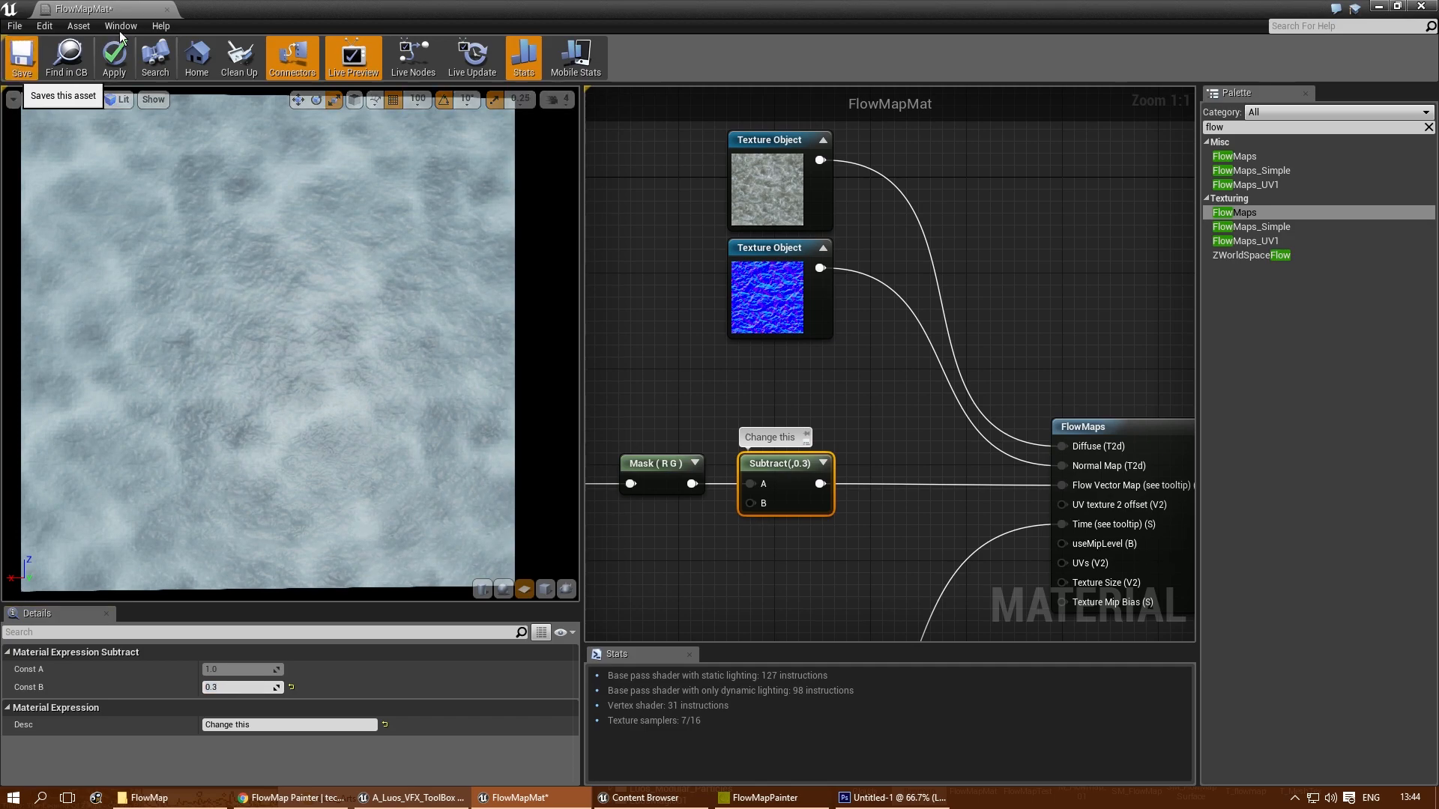
pyautogui.click(167, 8)
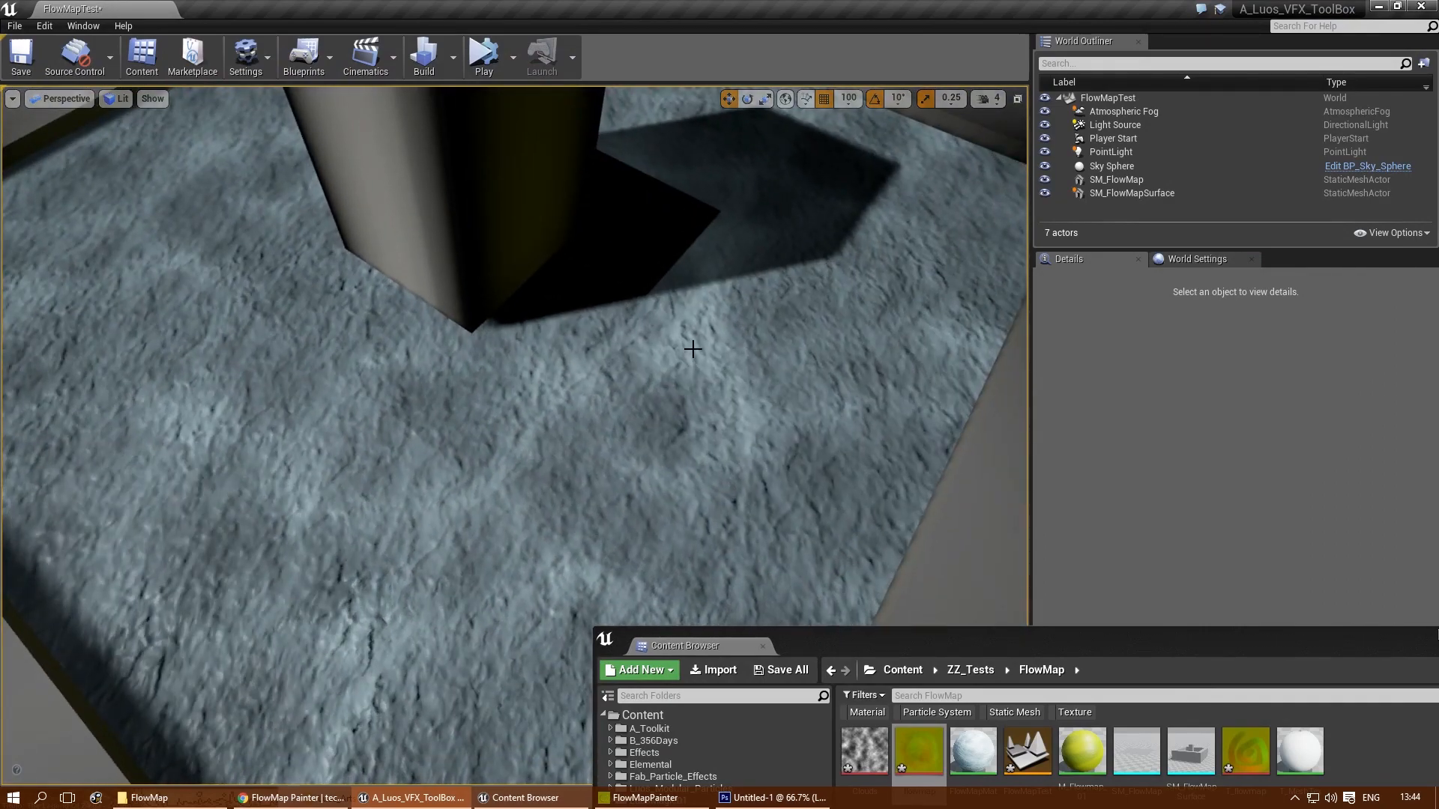
# - Check the flow surface around the box in the level, and reopen FlowMapMat from the FlowMap folder in a maximized window
pyautogui.moveTo(693, 350); pyautogui.dragTo(727, 340, button='right')
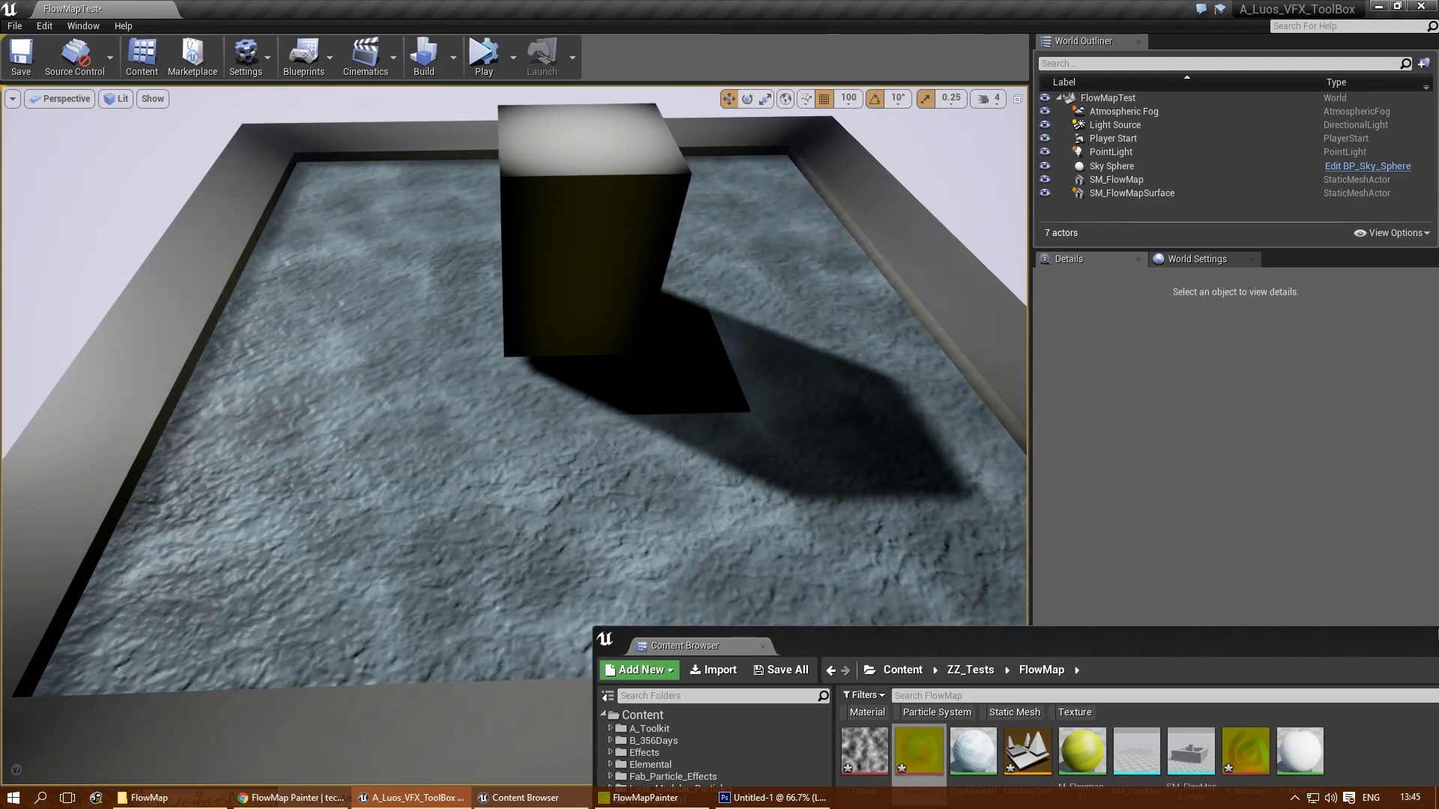
pyautogui.moveTo(657, 414); pyautogui.dragTo(669, 426, button='right')
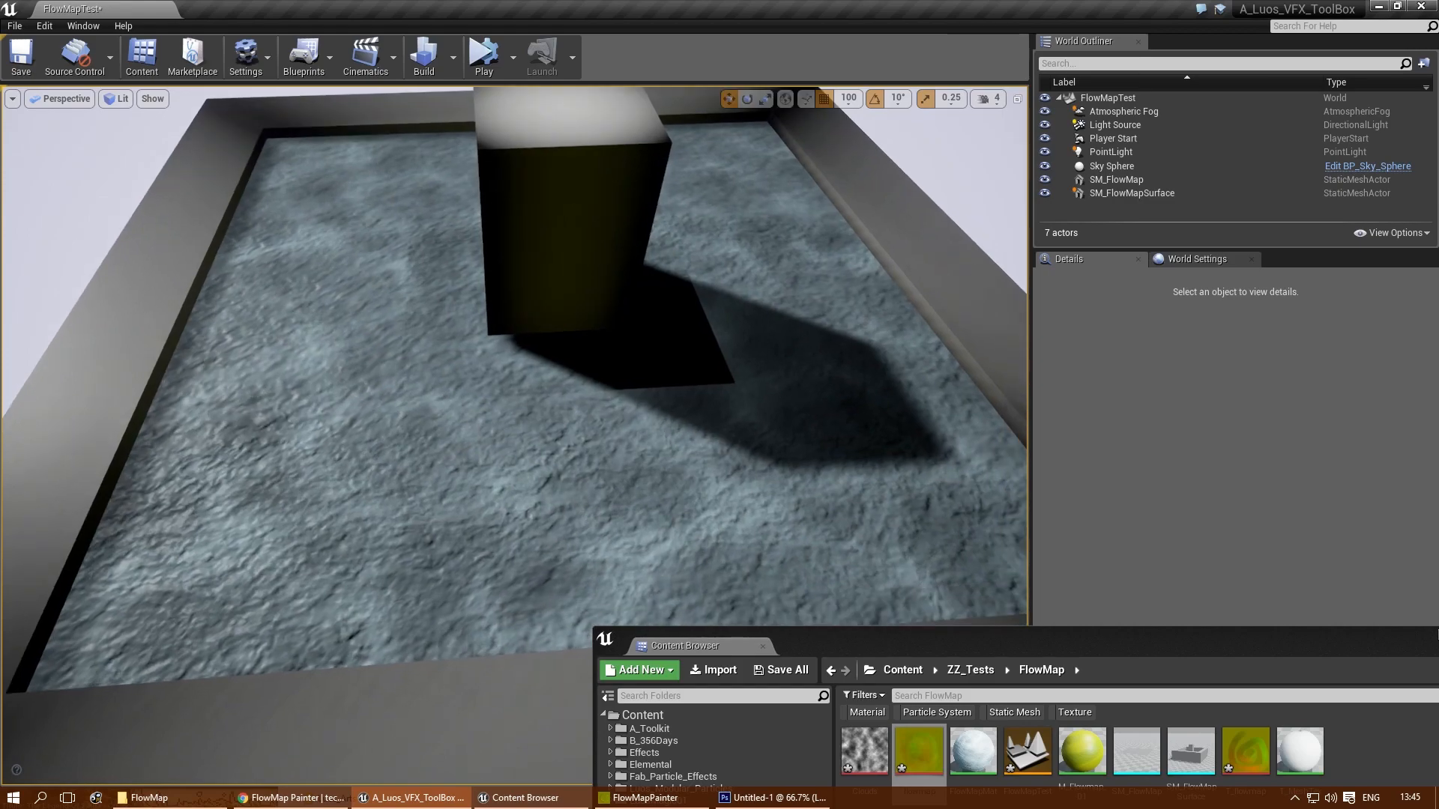
pyautogui.moveTo(1013, 637); pyautogui.dragTo(569, 158)
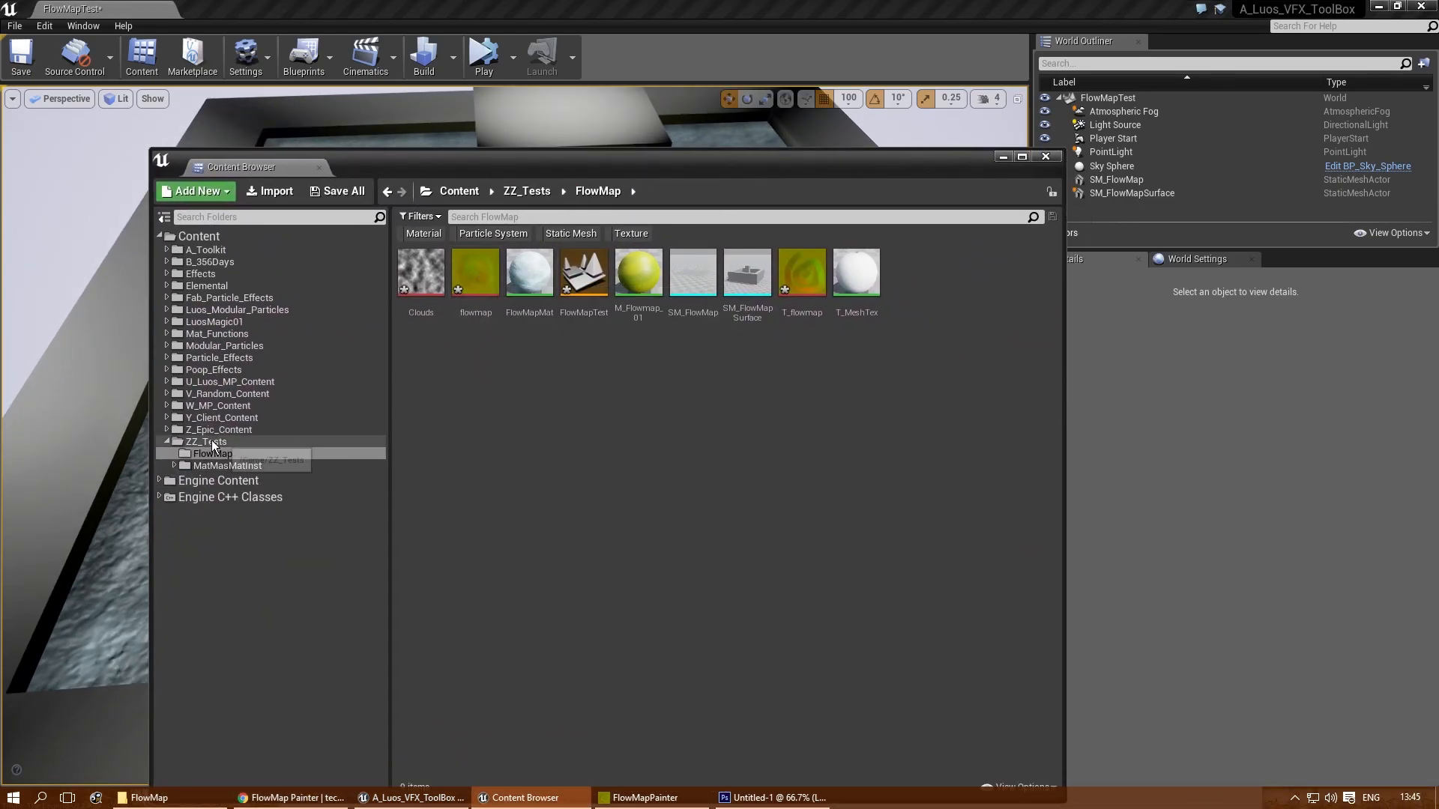
pyautogui.click(527, 259)
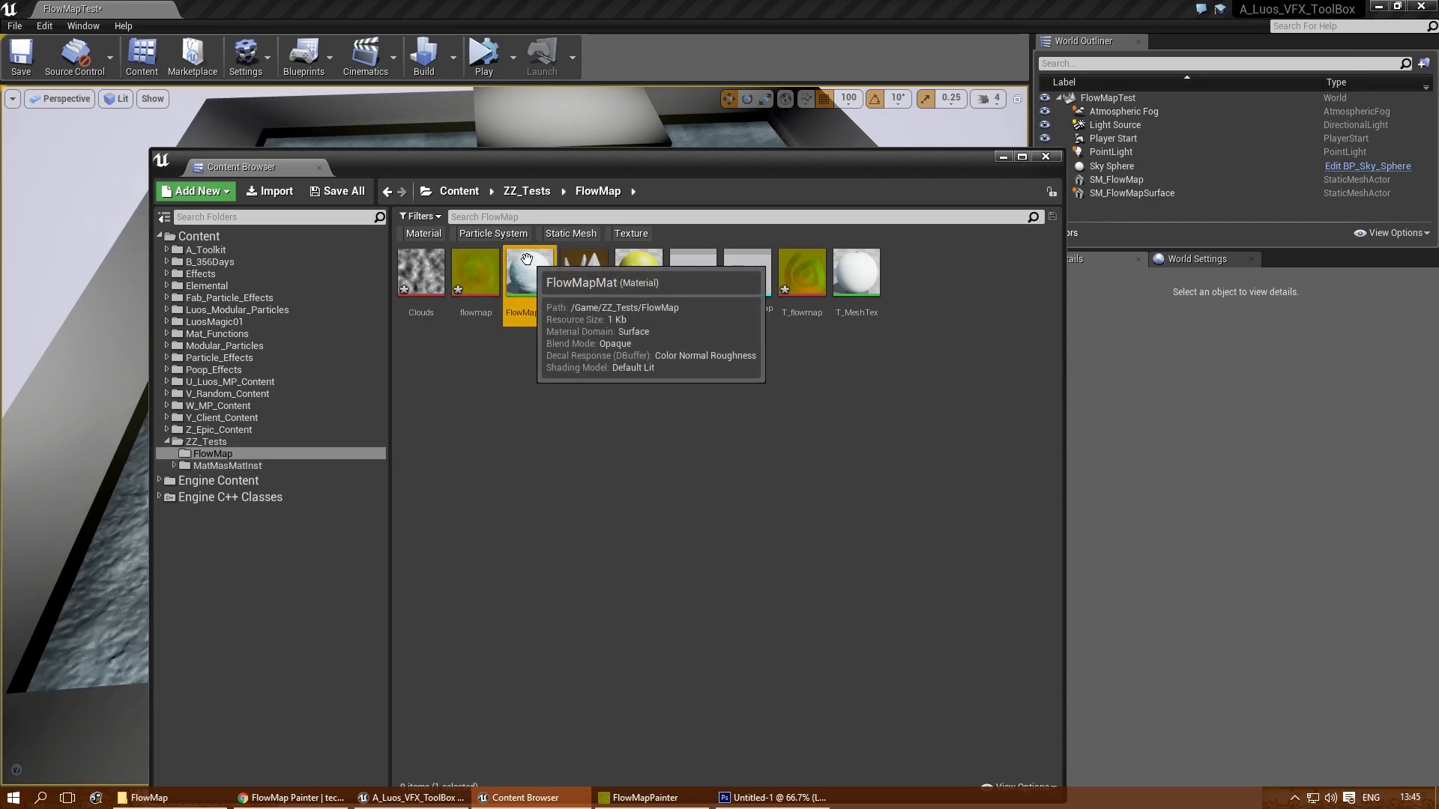
pyautogui.doubleClick(527, 259)
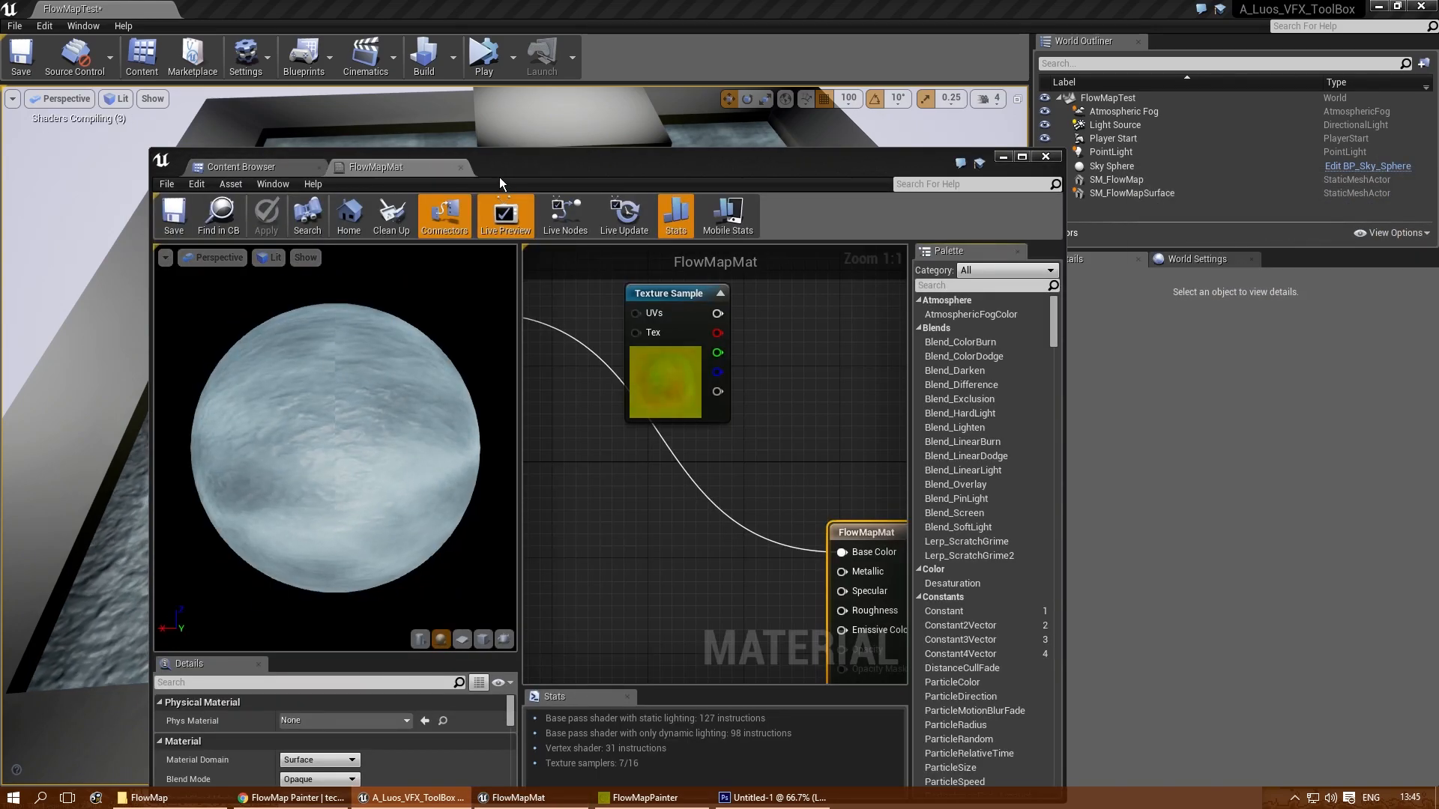
pyautogui.doubleClick(501, 171)
# - Set the FlowMapMat Blend Mode to Translucent and preview the material on a plane
pyautogui.moveTo(924, 422); pyautogui.dragTo(894, 271, button='right')
pyautogui.click(241, 728)
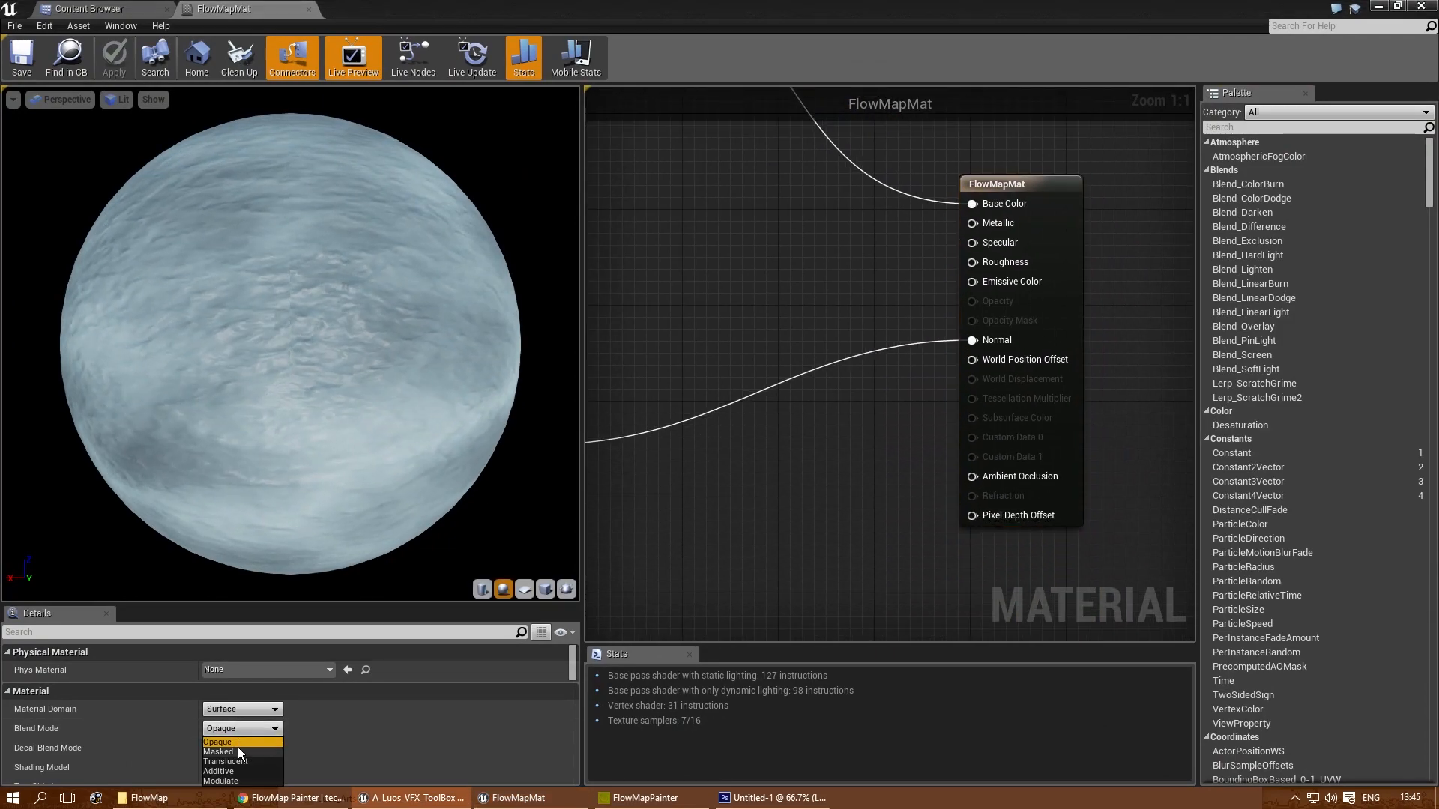
pyautogui.click(240, 758)
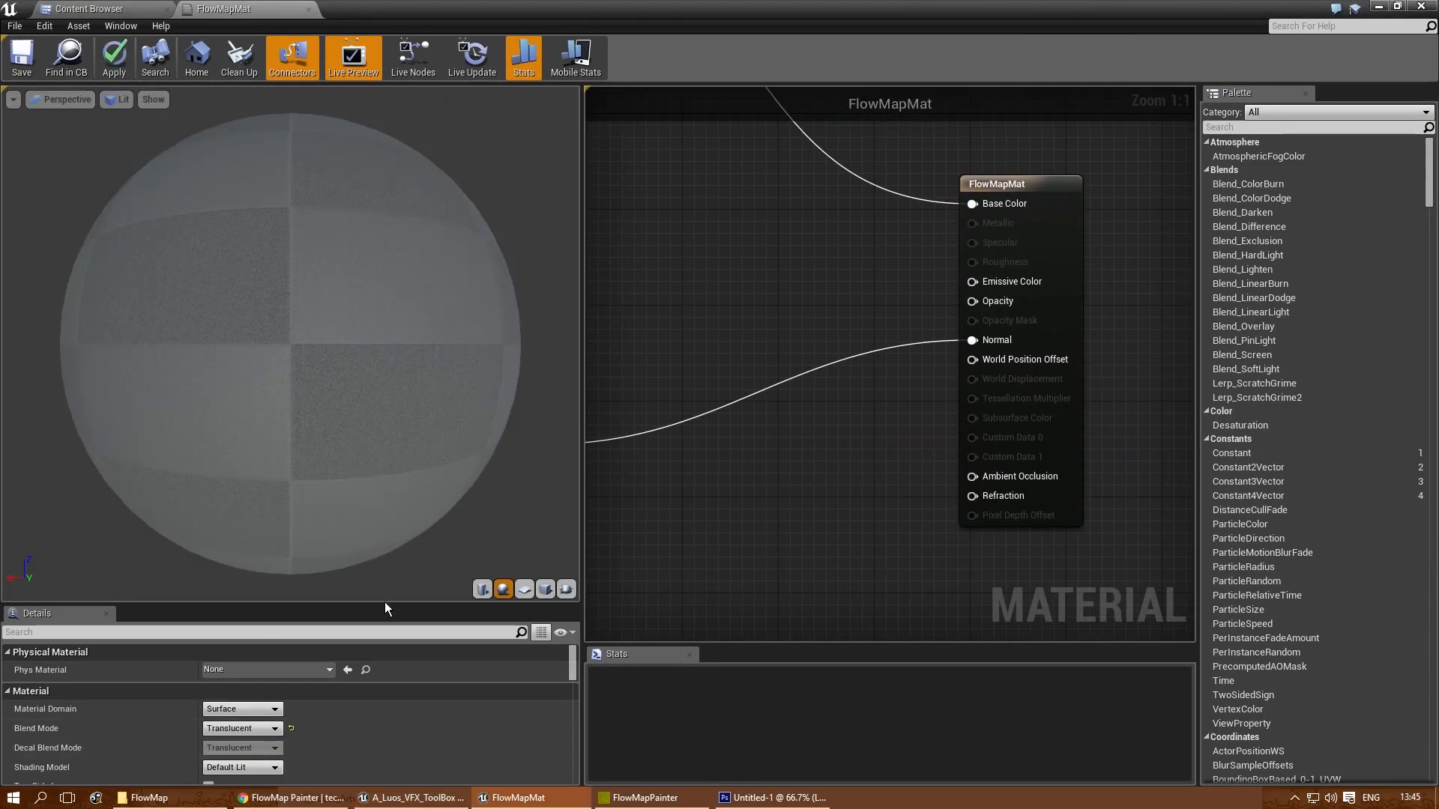
pyautogui.moveTo(385, 607); pyautogui.dragTo(382, 447)
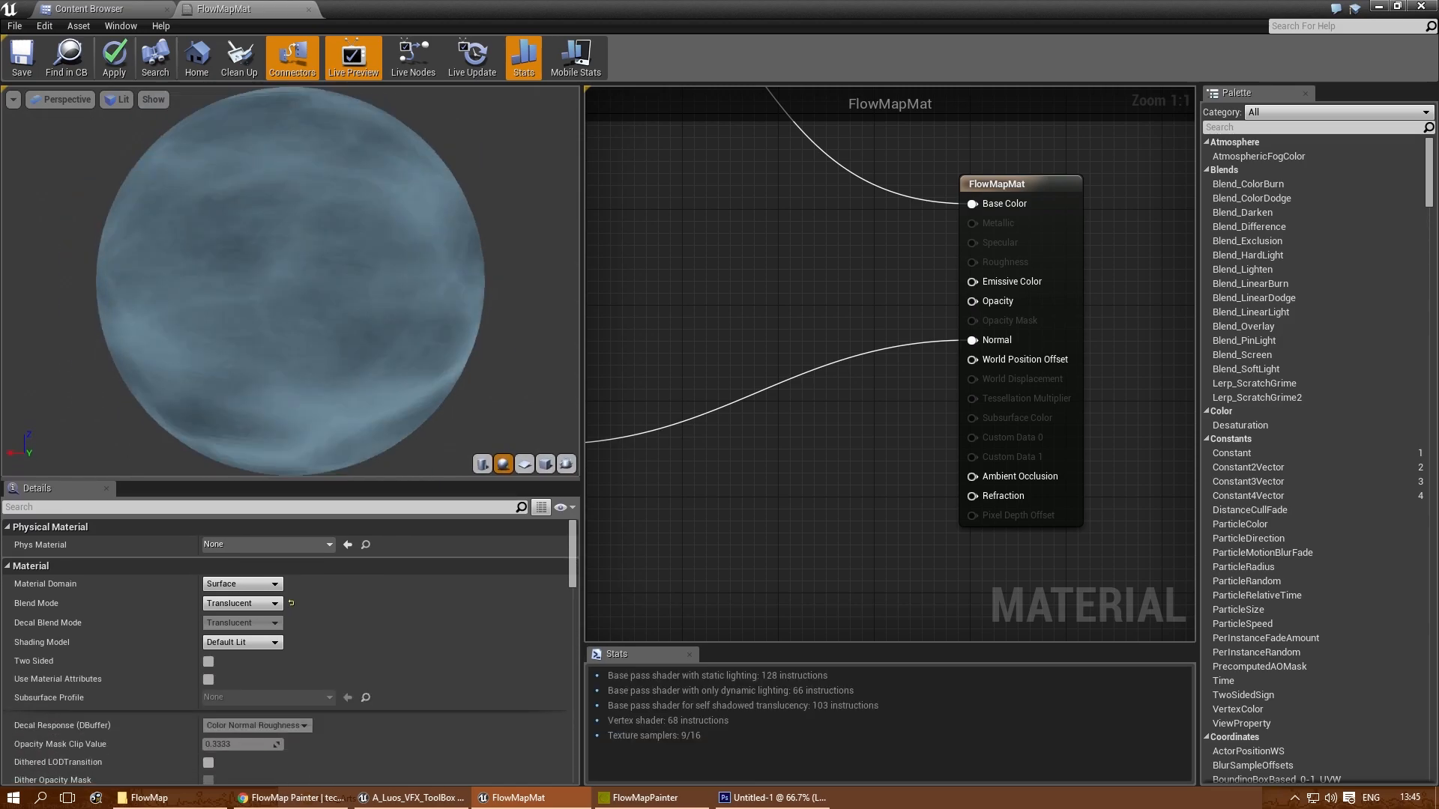
pyautogui.click(525, 463)
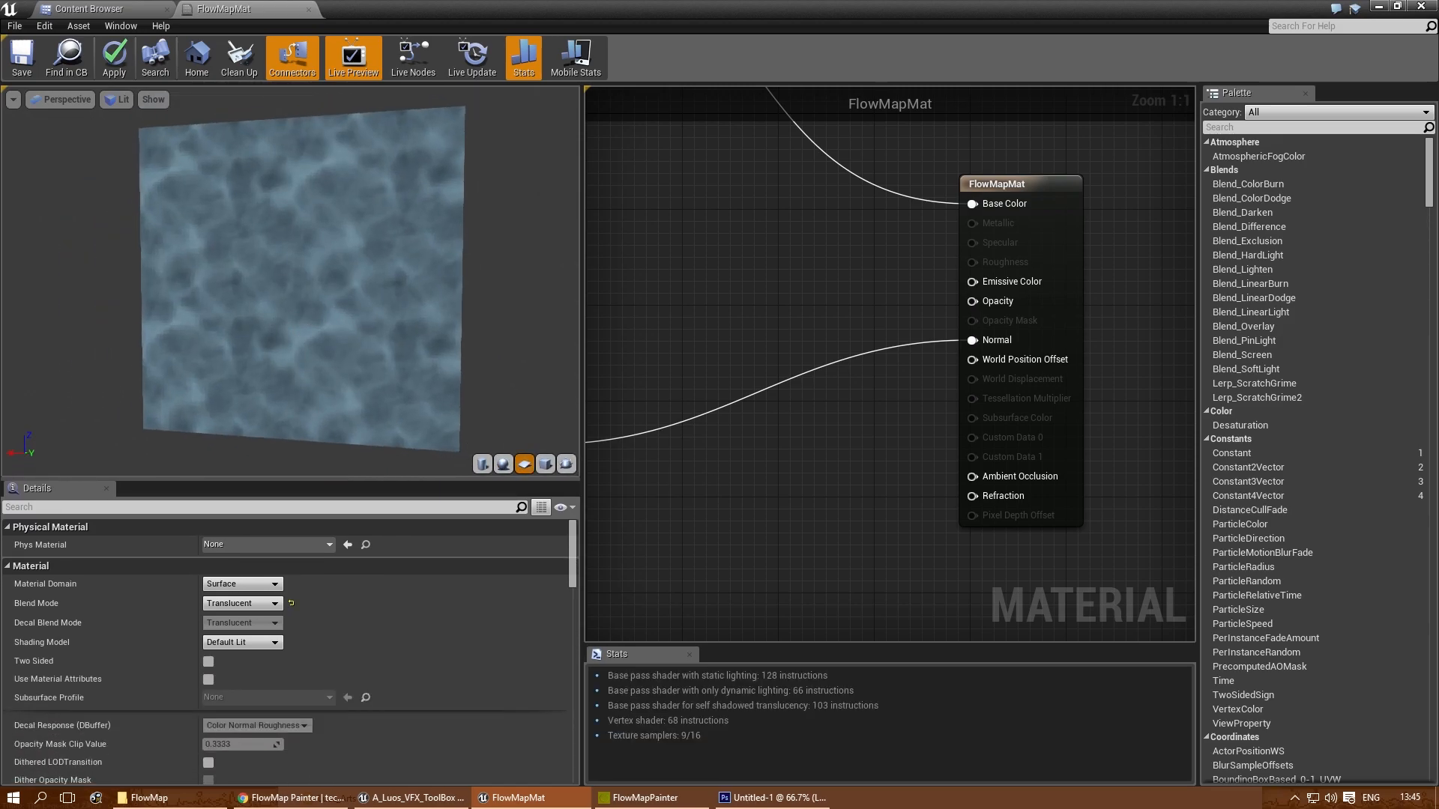
pyautogui.moveTo(431, 330); pyautogui.dragTo(474, 321)
# - Connect an upstream node's output to the material's Opacity input and inspect the translucent plane in the preview
pyautogui.moveTo(843, 290); pyautogui.dragTo(1010, 275, button='right')
pyautogui.scroll(-2, 783, 367)
pyautogui.moveTo(762, 356); pyautogui.dragTo(977, 279)
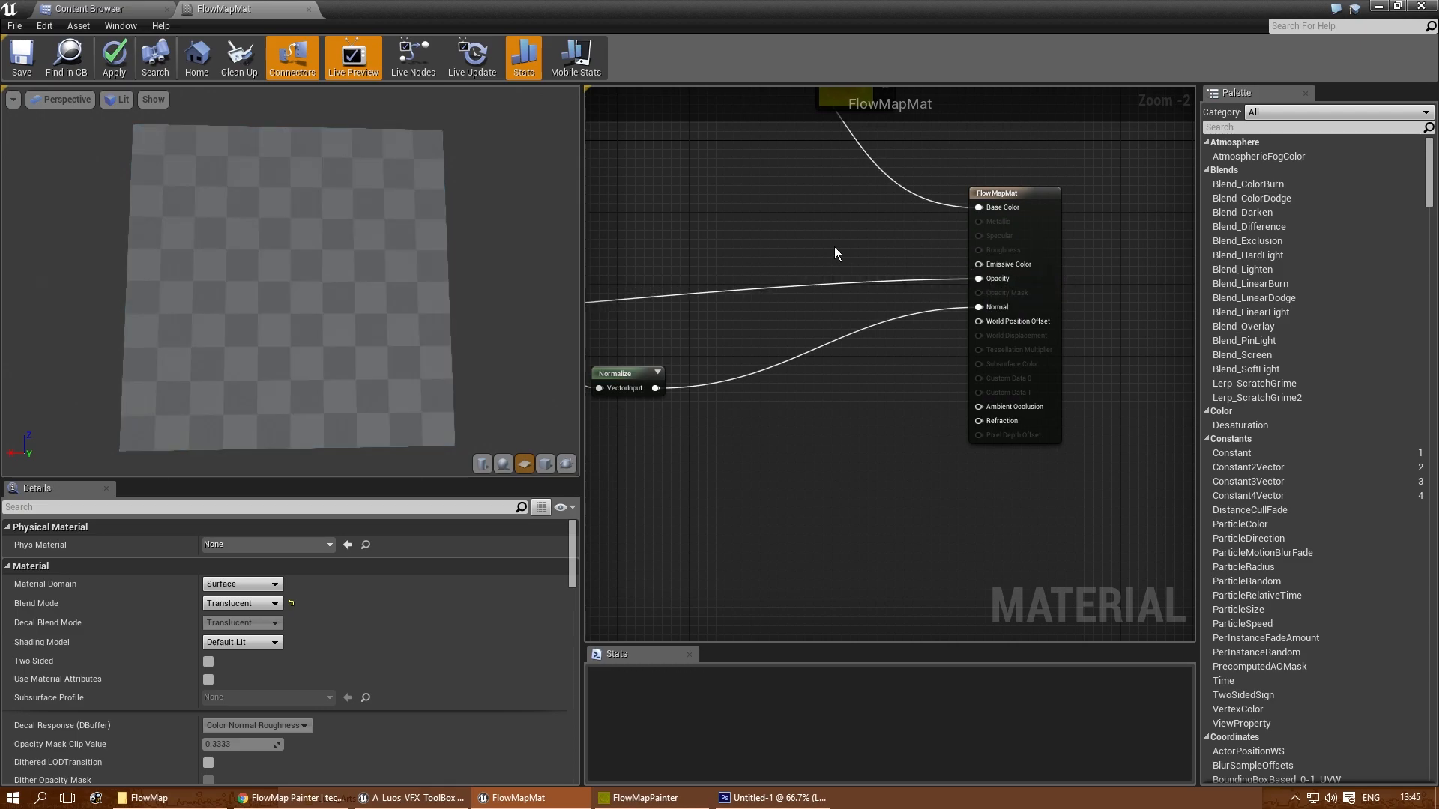
pyautogui.scroll(4, 341, 352)
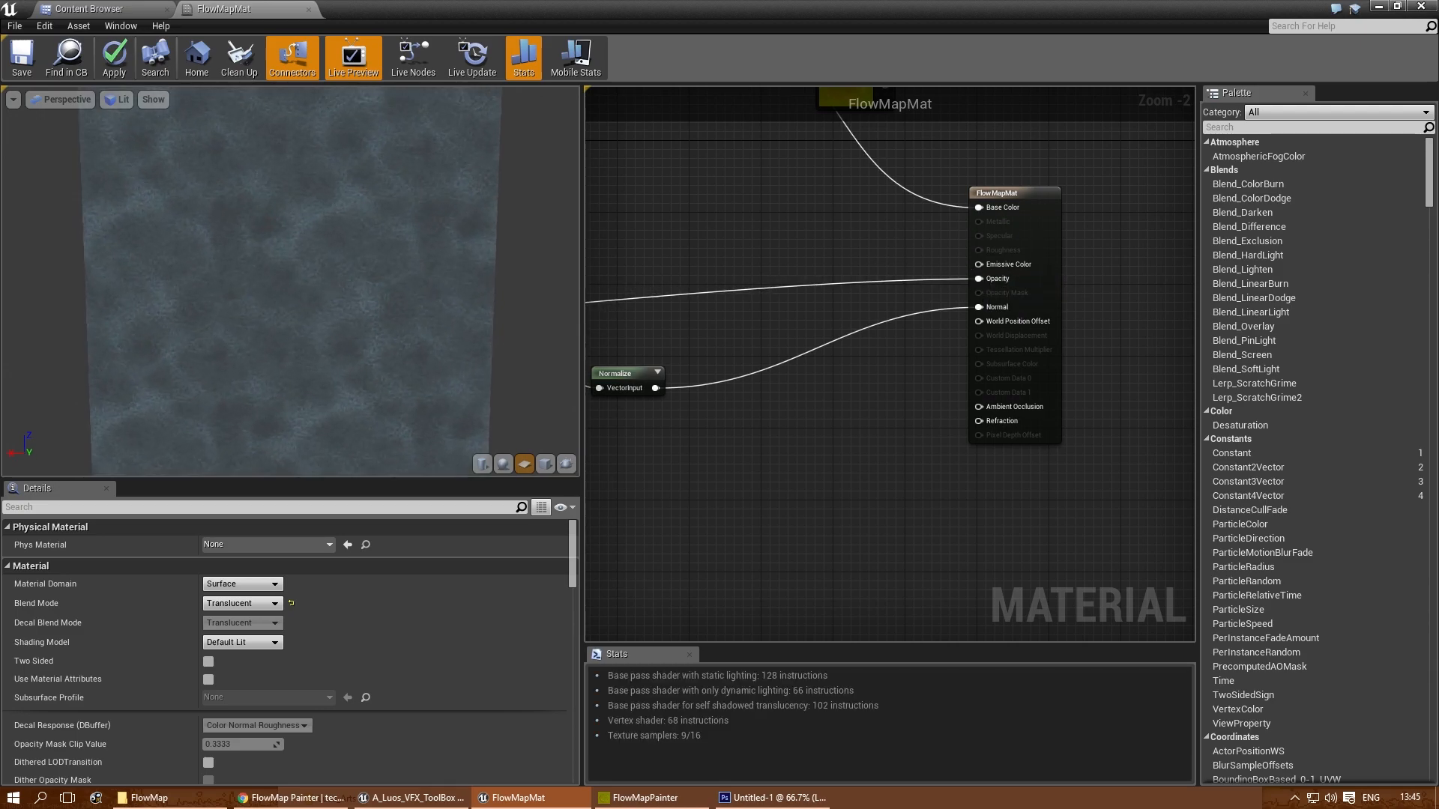
pyautogui.moveTo(341, 352)
pyautogui.mouseDown()
pyautogui.moveTo(341, 382)
pyautogui.moveTo(336, 350)
pyautogui.mouseUp()
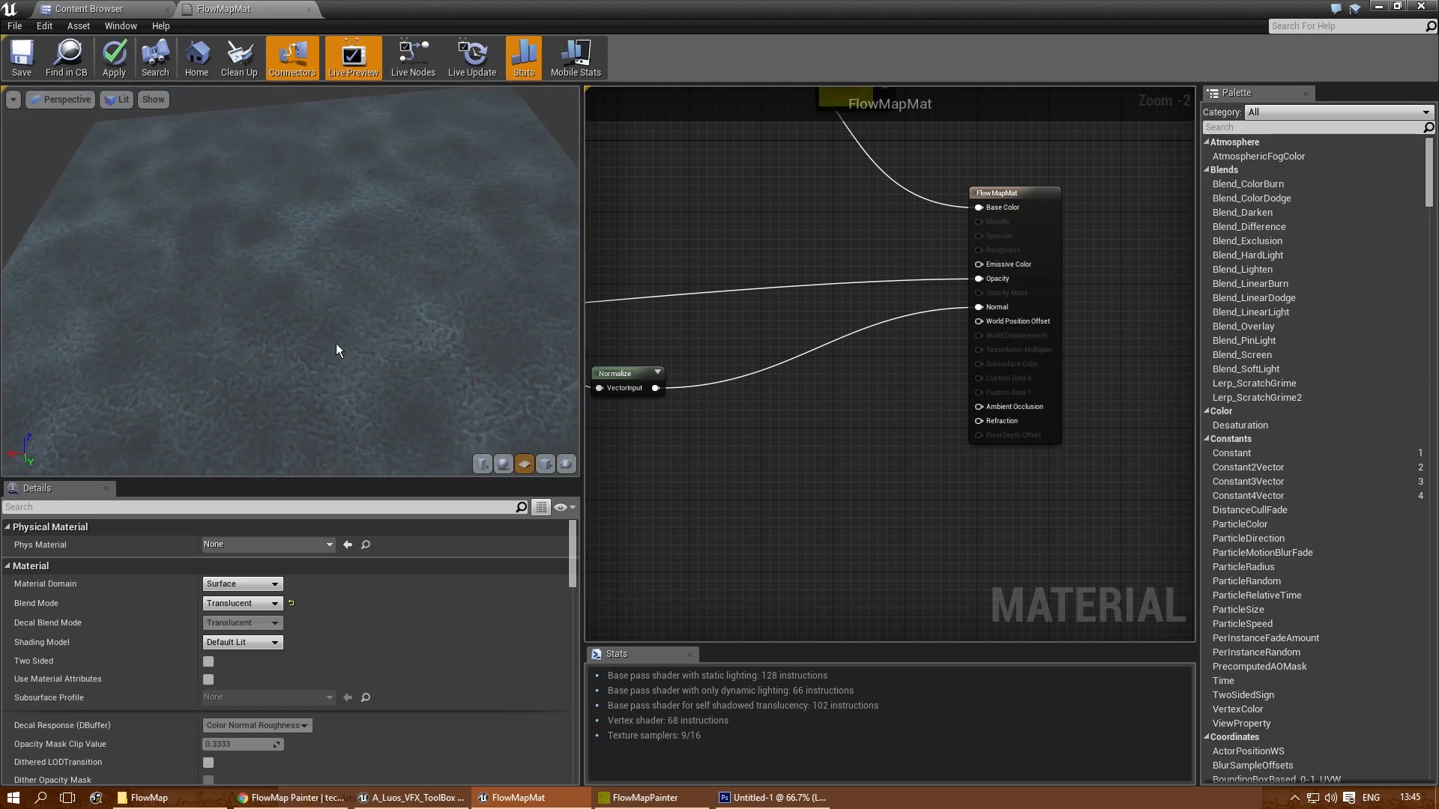
# - Close the FlowMapMat editor and move the Content Browser aside to check the translucent surface in the level
pyautogui.click(310, 9)
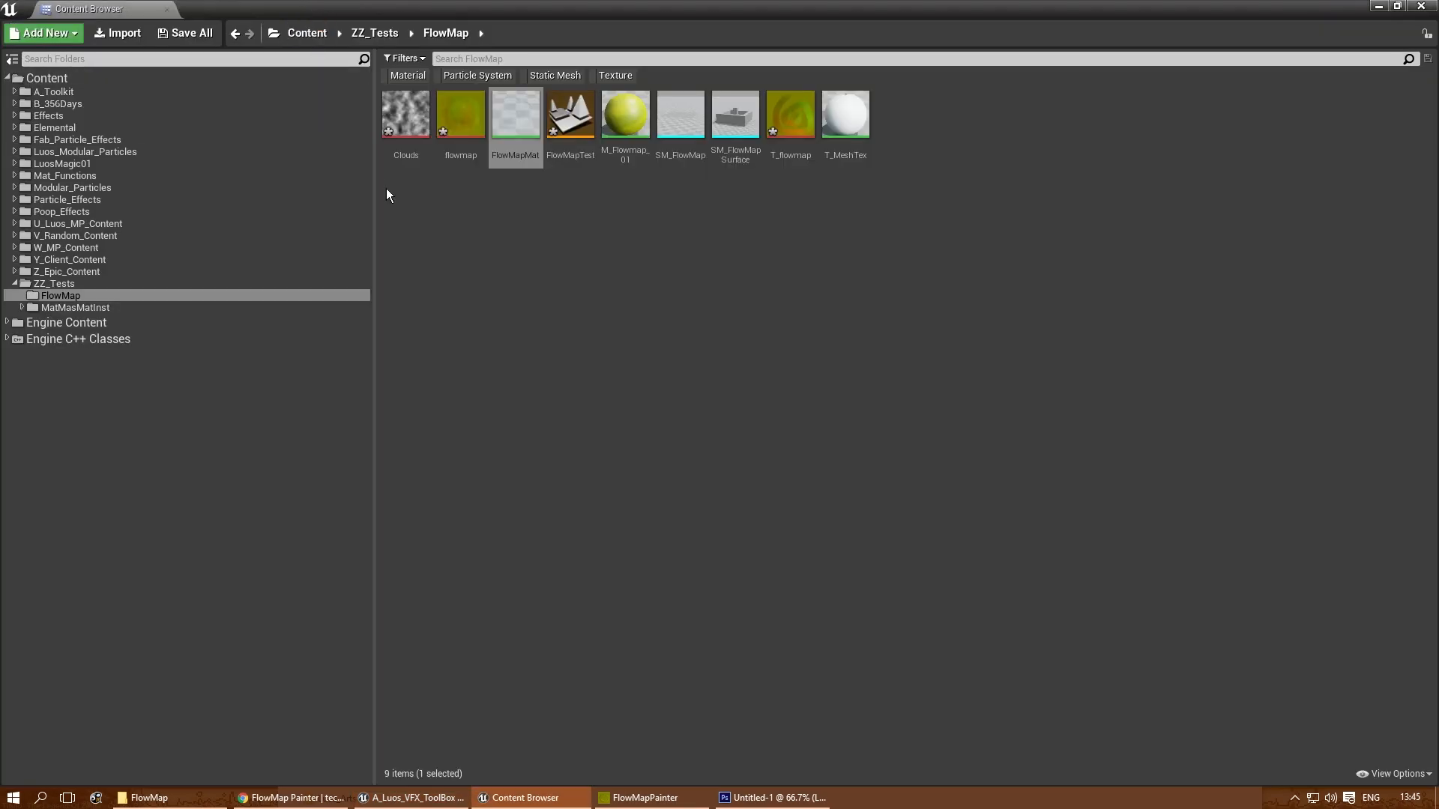
pyautogui.click(1397, 6)
pyautogui.moveTo(1279, 237); pyautogui.dragTo(1402, 218)
pyautogui.moveTo(419, 390); pyautogui.dragTo(480, 375, button='right')
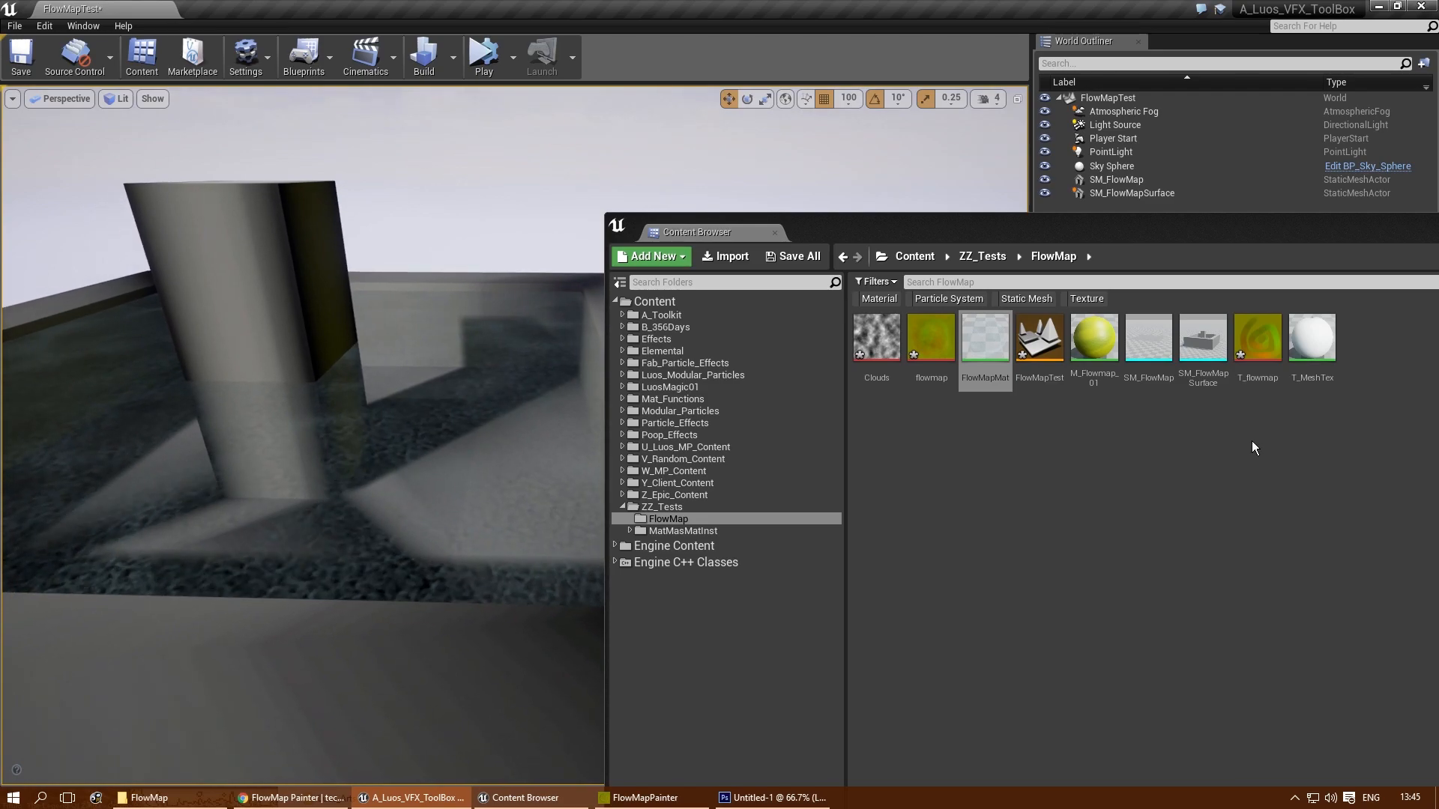
pyautogui.click(1251, 442)
# - Reopen FlowMapMat in a maximized window and place an Add node beside the material's Opacity input
pyautogui.doubleClick(991, 372)
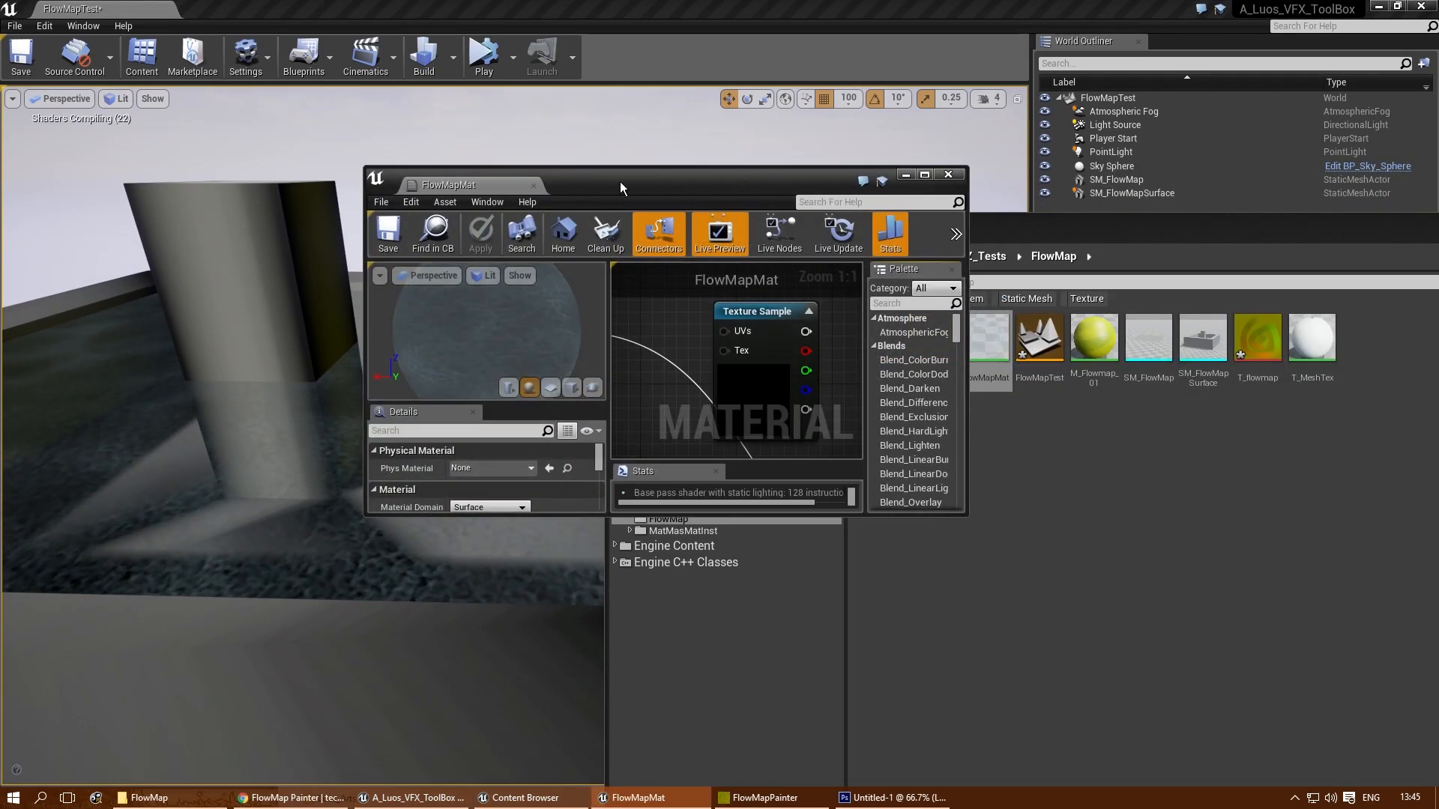
pyautogui.doubleClick(619, 182)
pyautogui.moveTo(828, 517); pyautogui.dragTo(880, 335, button='right')
pyautogui.moveTo(830, 251); pyautogui.dragTo(878, 287, button='right')
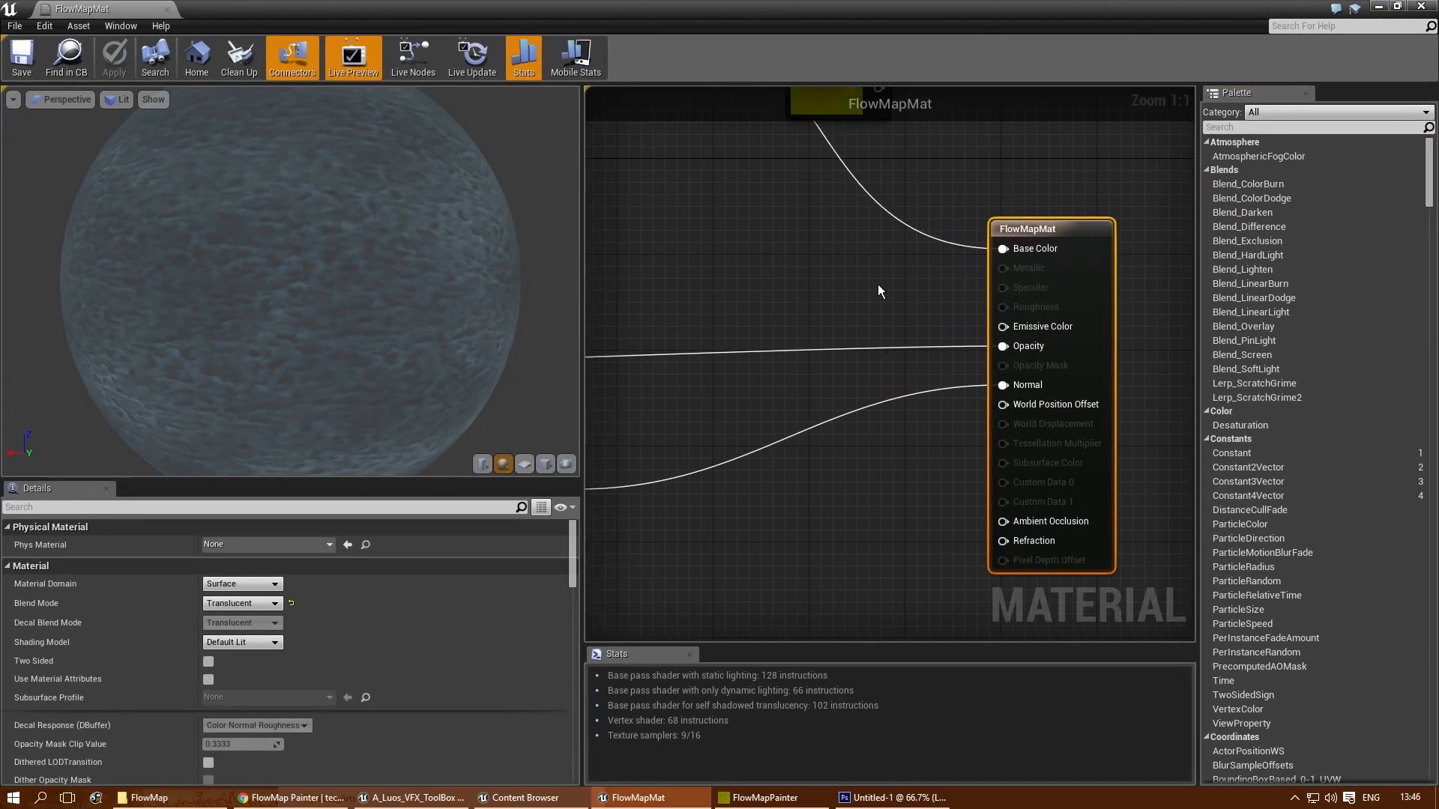
pyautogui.press('a')
pyautogui.click(878, 286)
# - Route the Opacity connection through the Add node with Const B at 0.25, and save and close the material
pyautogui.keyDown('ctrl'); pyautogui.moveTo(1003, 345); pyautogui.dragTo(888, 315); pyautogui.keyUp('ctrl')
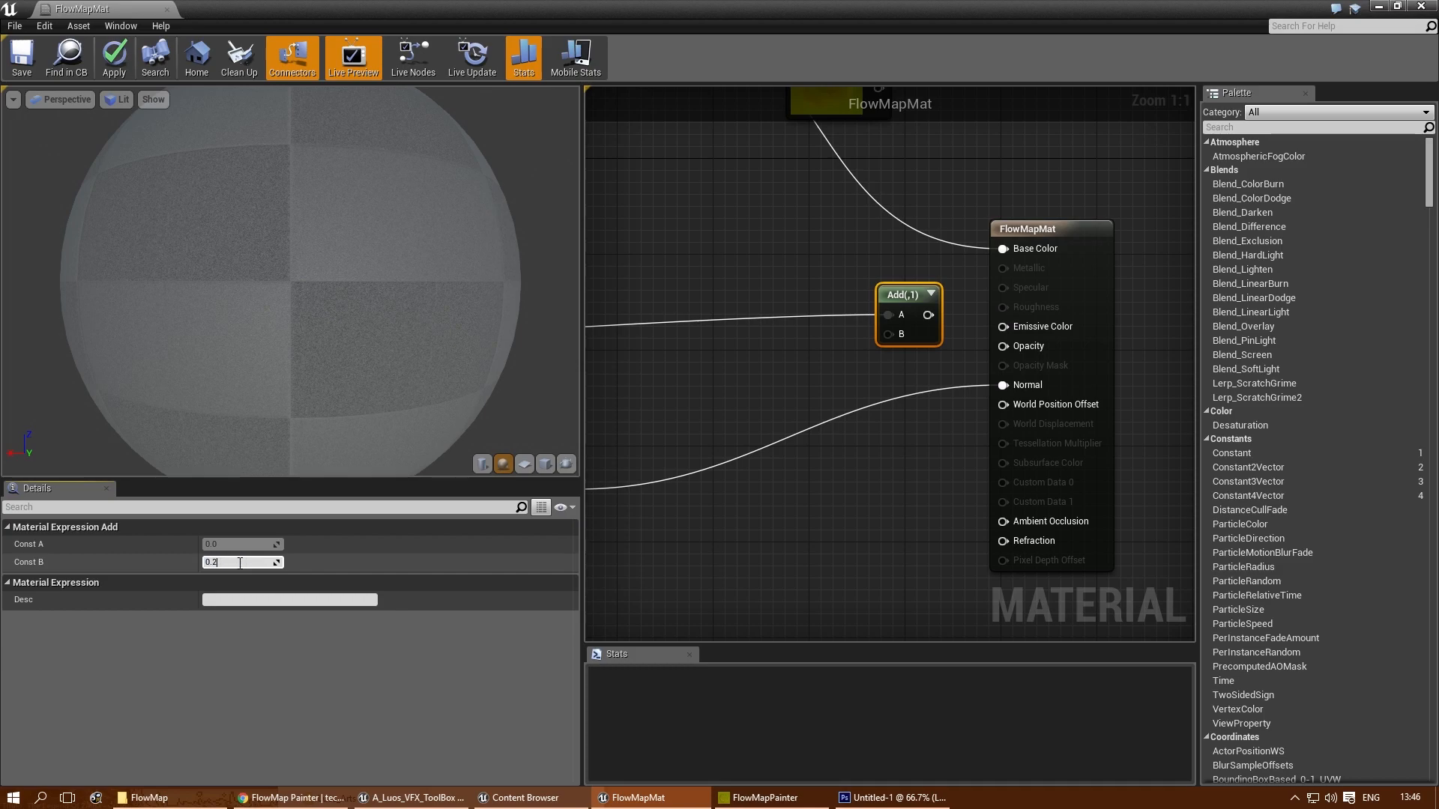
pyautogui.moveTo(941, 315); pyautogui.dragTo(1002, 346)
pyautogui.click(774, 230)
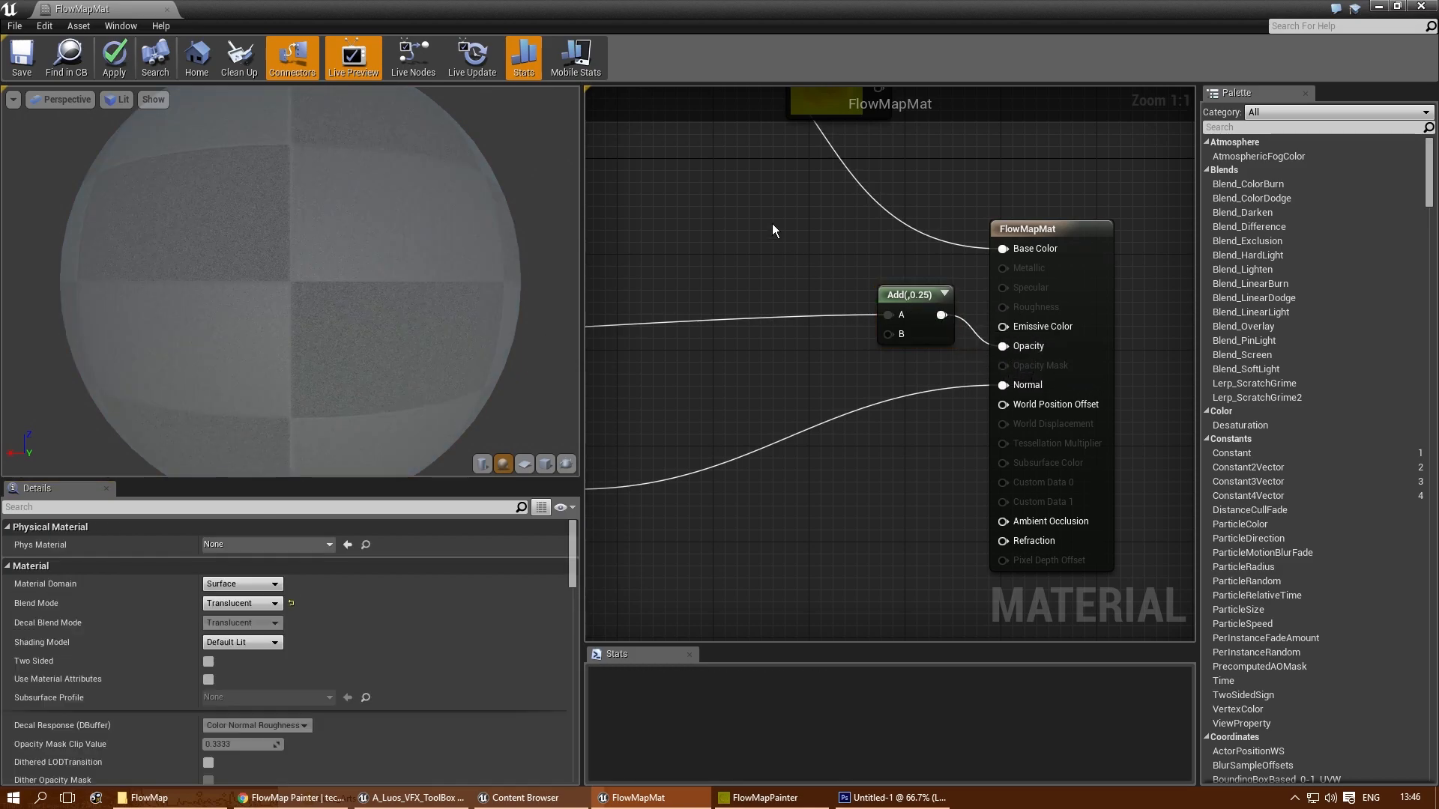
pyautogui.click(21, 56)
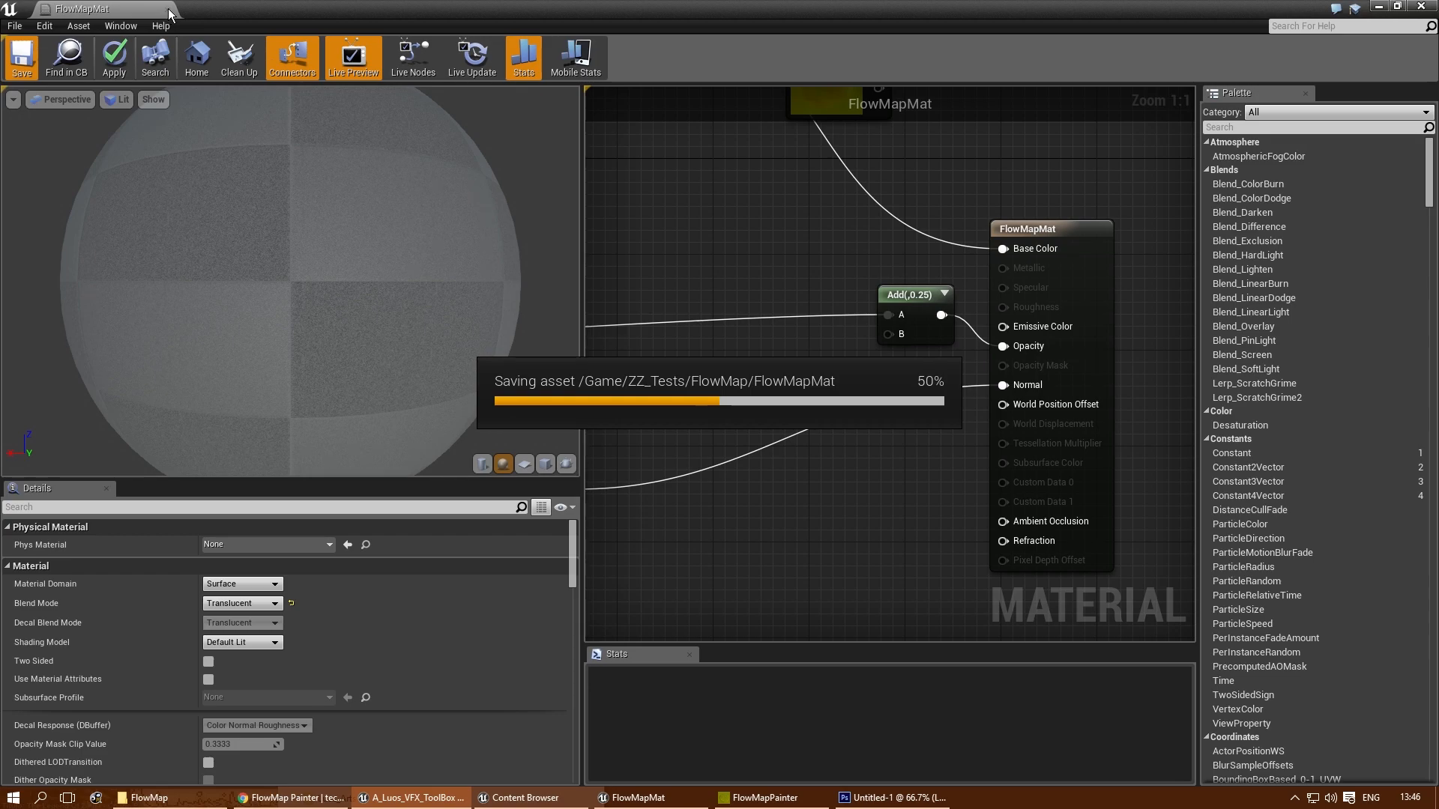
pyautogui.click(165, 9)
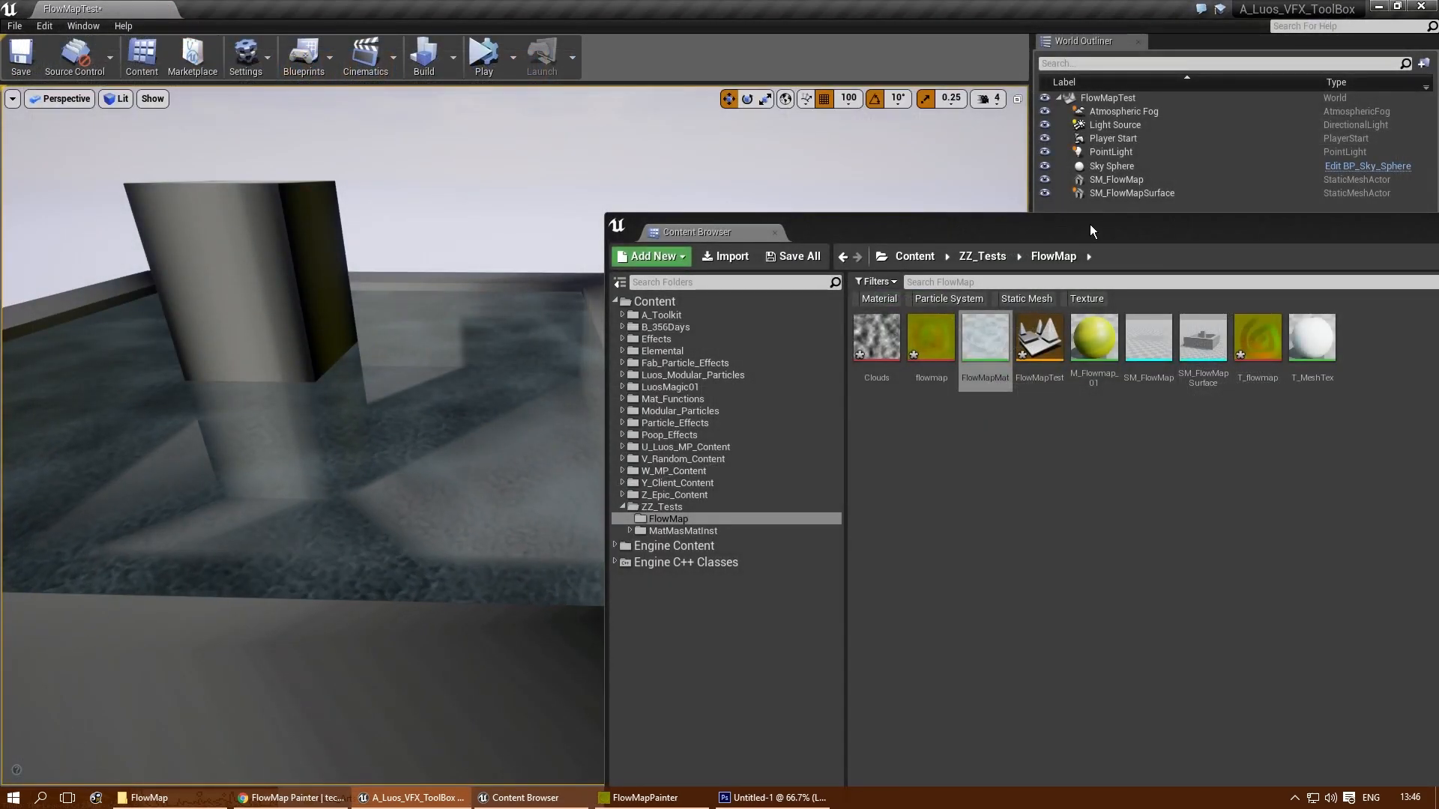
# - Select the SM_FlowMapSurface mesh in the level, locate its asset in the Content Browser, and open the T_MeshTex material for editing
pyautogui.moveTo(1088, 224); pyautogui.dragTo(739, 188)
pyautogui.click(1165, 179)
pyautogui.moveTo(722, 345); pyautogui.dragTo(652, 434, button='right')
pyautogui.click(679, 371)
pyautogui.hotkey('ctrl', 'b')
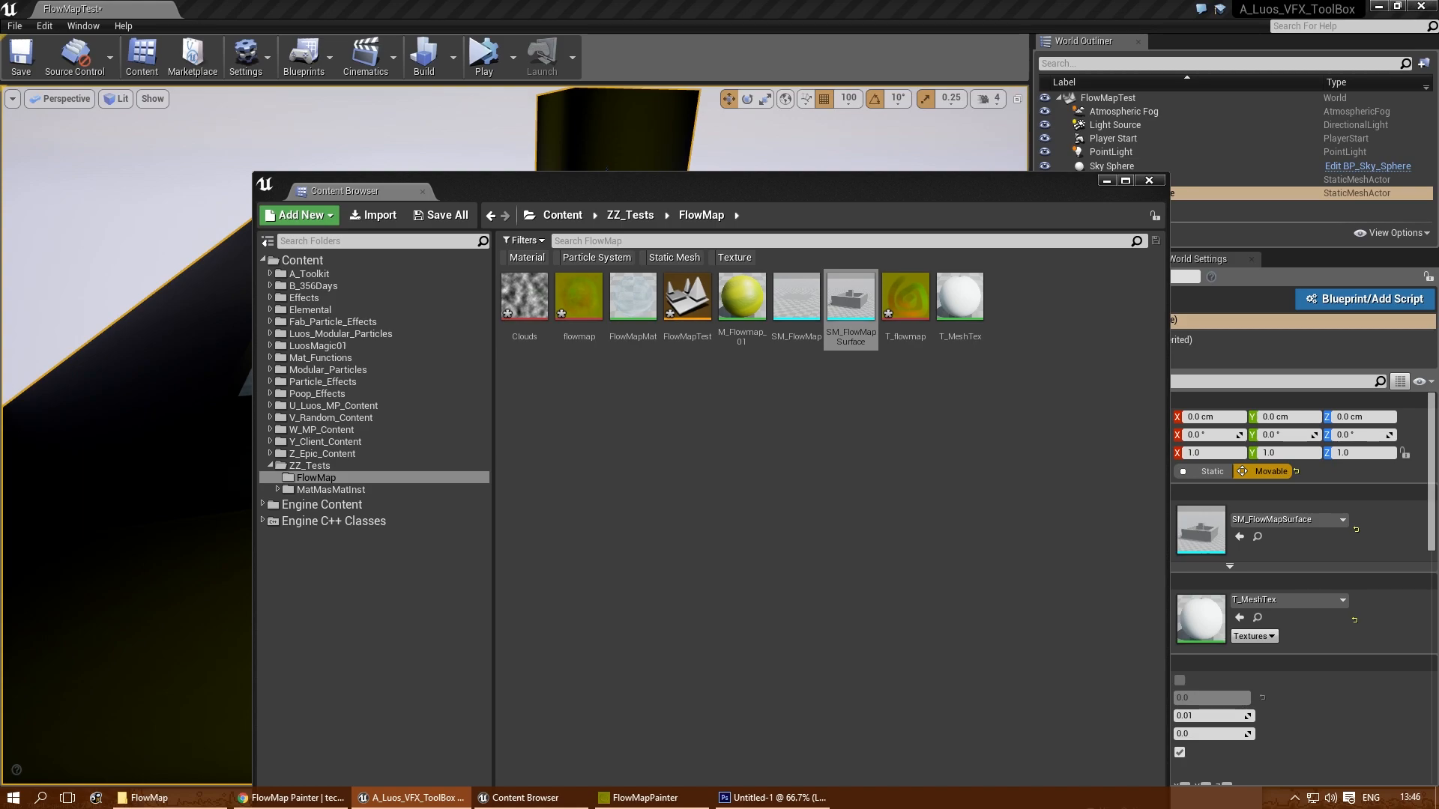
pyautogui.click(959, 300)
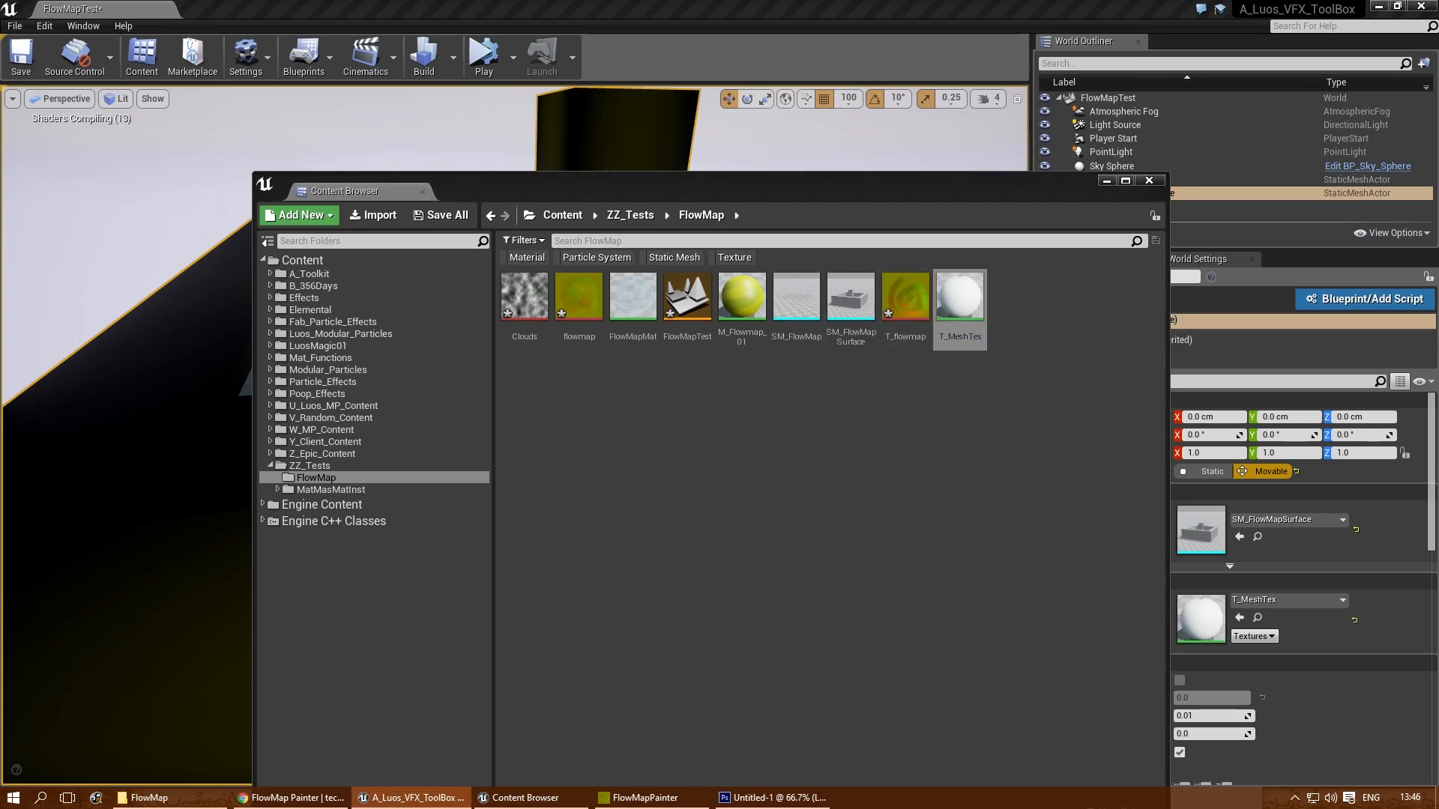
pyautogui.doubleClick(520, 187)
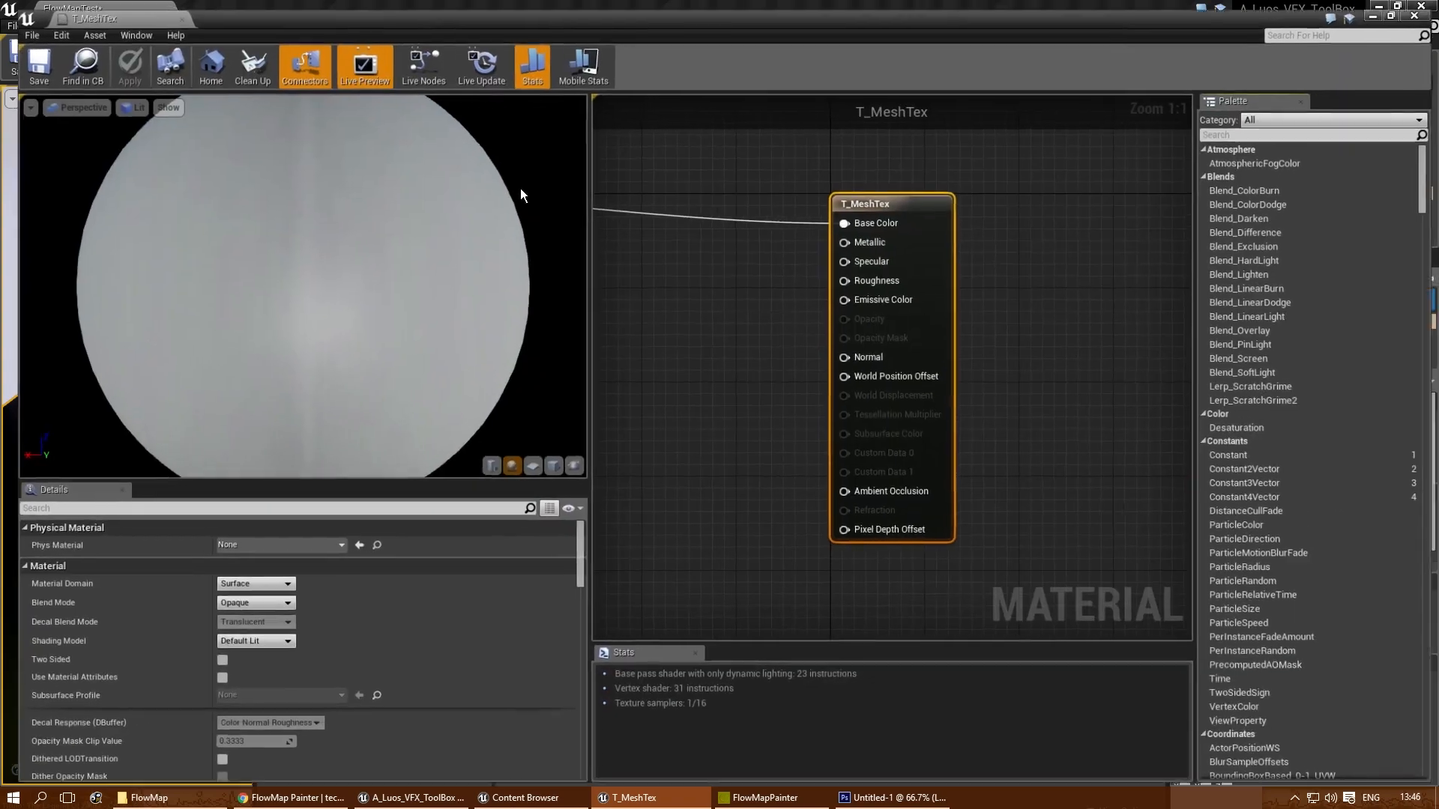
# - Delete the existing node setup that feeds the Base Color input of T_MeshTex
pyautogui.moveTo(635, 373); pyautogui.dragTo(1010, 398, button='right')
pyautogui.scroll(-2, 1012, 400)
pyautogui.scroll(2, 841, 300)
pyautogui.click(848, 277)
pyautogui.moveTo(934, 347); pyautogui.dragTo(739, 330, button='right')
pyautogui.press('Delete')
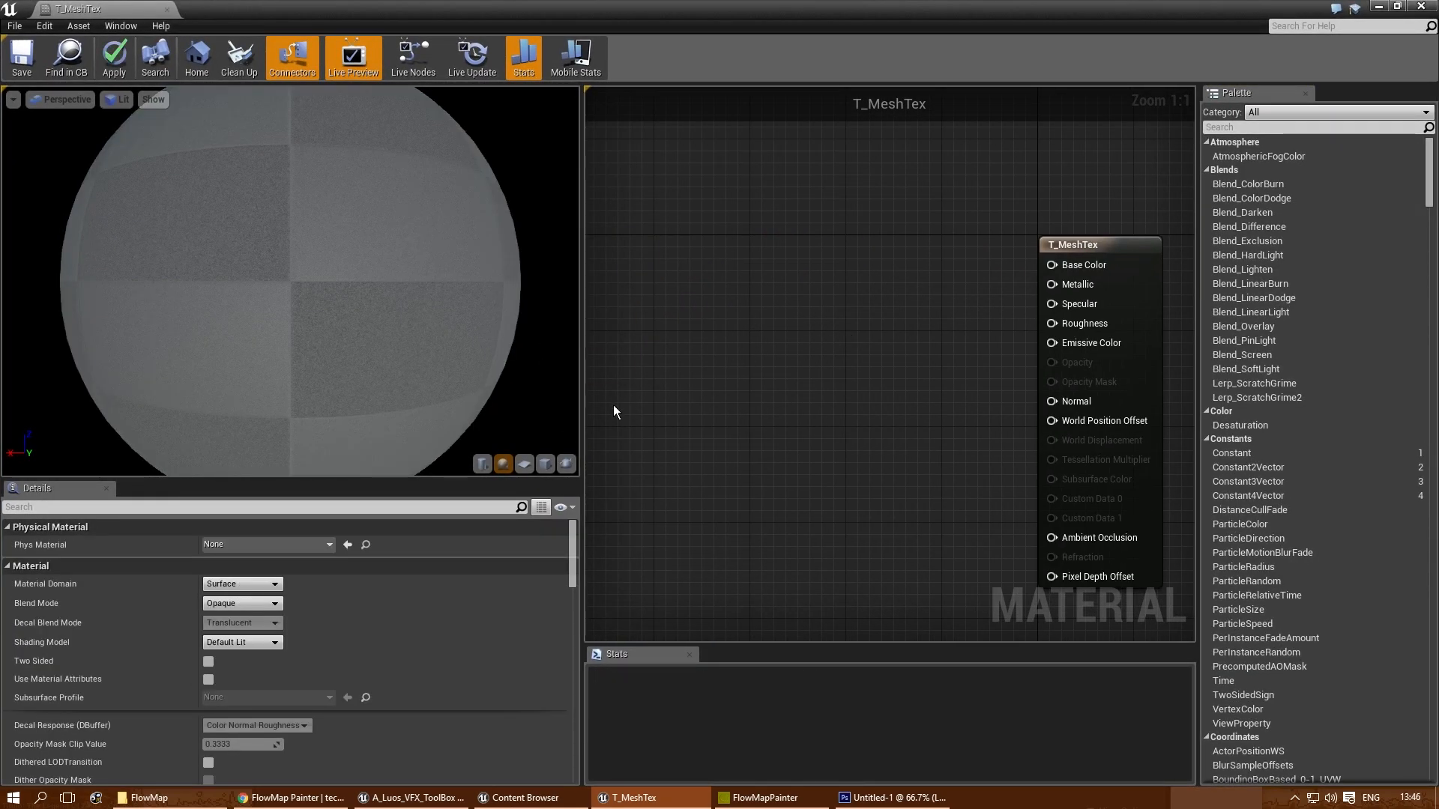
pyautogui.moveTo(860, 313); pyautogui.dragTo(793, 323, button='right')
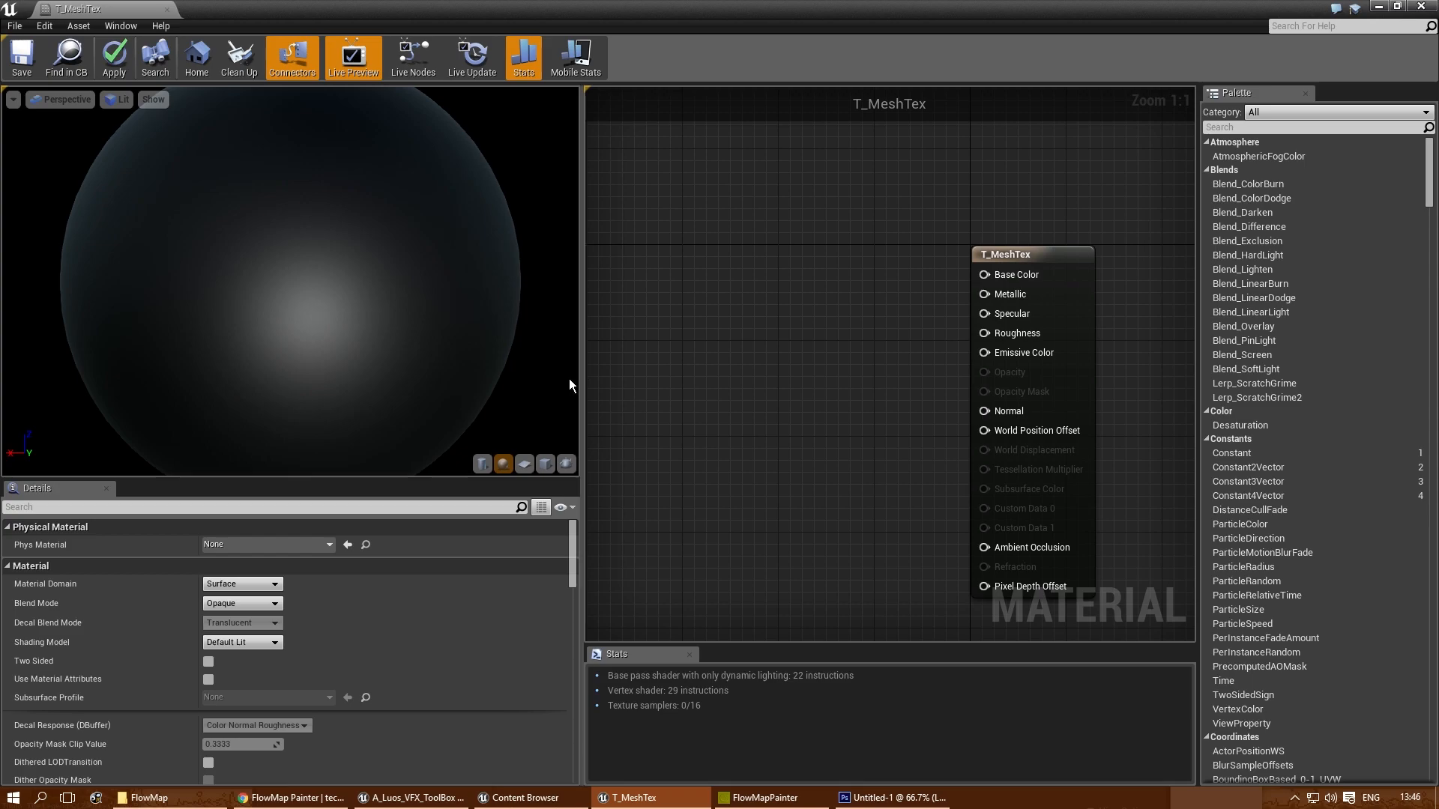
# - Add a Constant node, connect it to the Base Color input, and set its value to 0.45
pyautogui.click(715, 290)
pyautogui.moveTo(739, 313); pyautogui.dragTo(984, 274)
pyautogui.click(253, 544)
pyautogui.write('0.45')
pyautogui.press('Return')
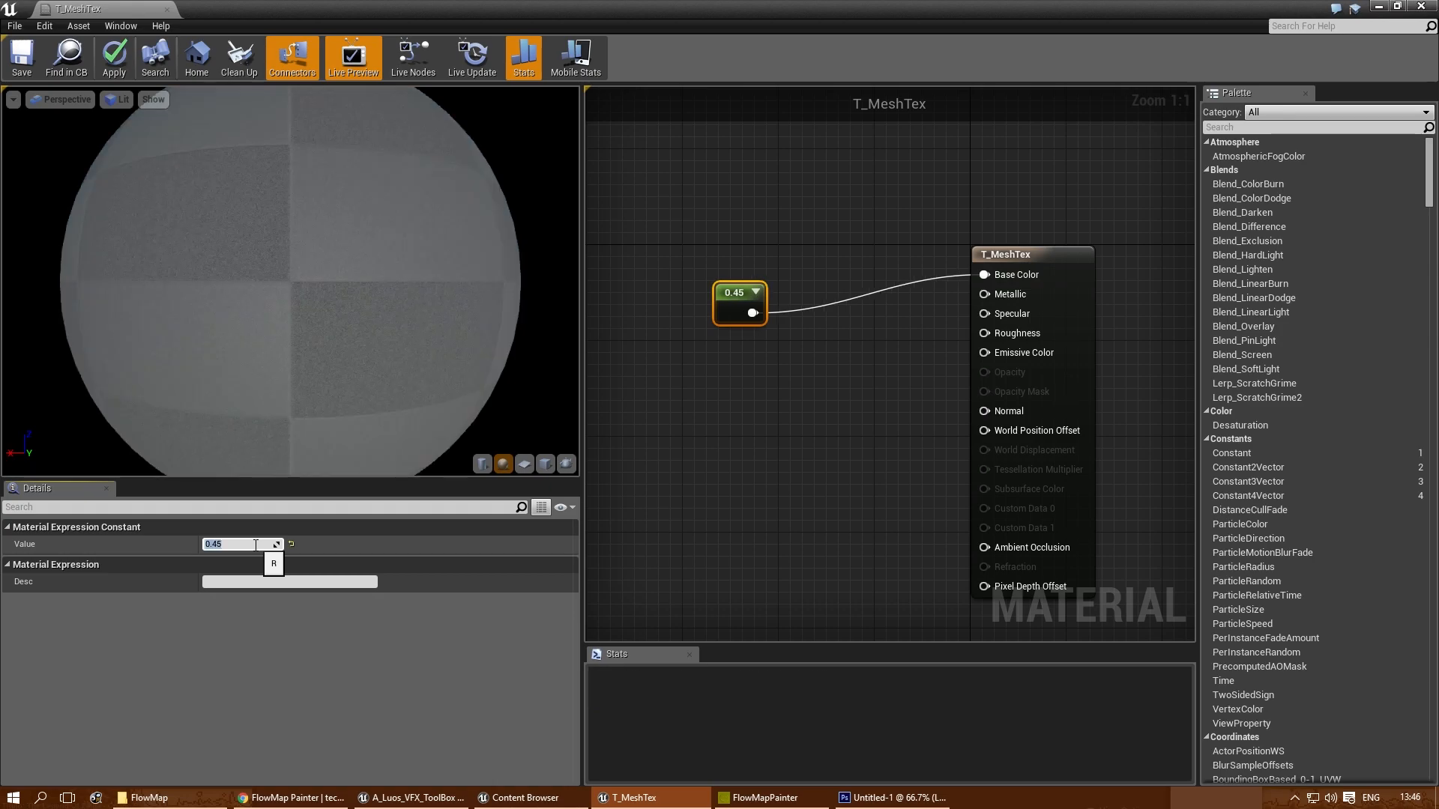
# - Save T_MeshTex, then close its editor and the Content Browser to return to the level
pyautogui.click(12, 70)
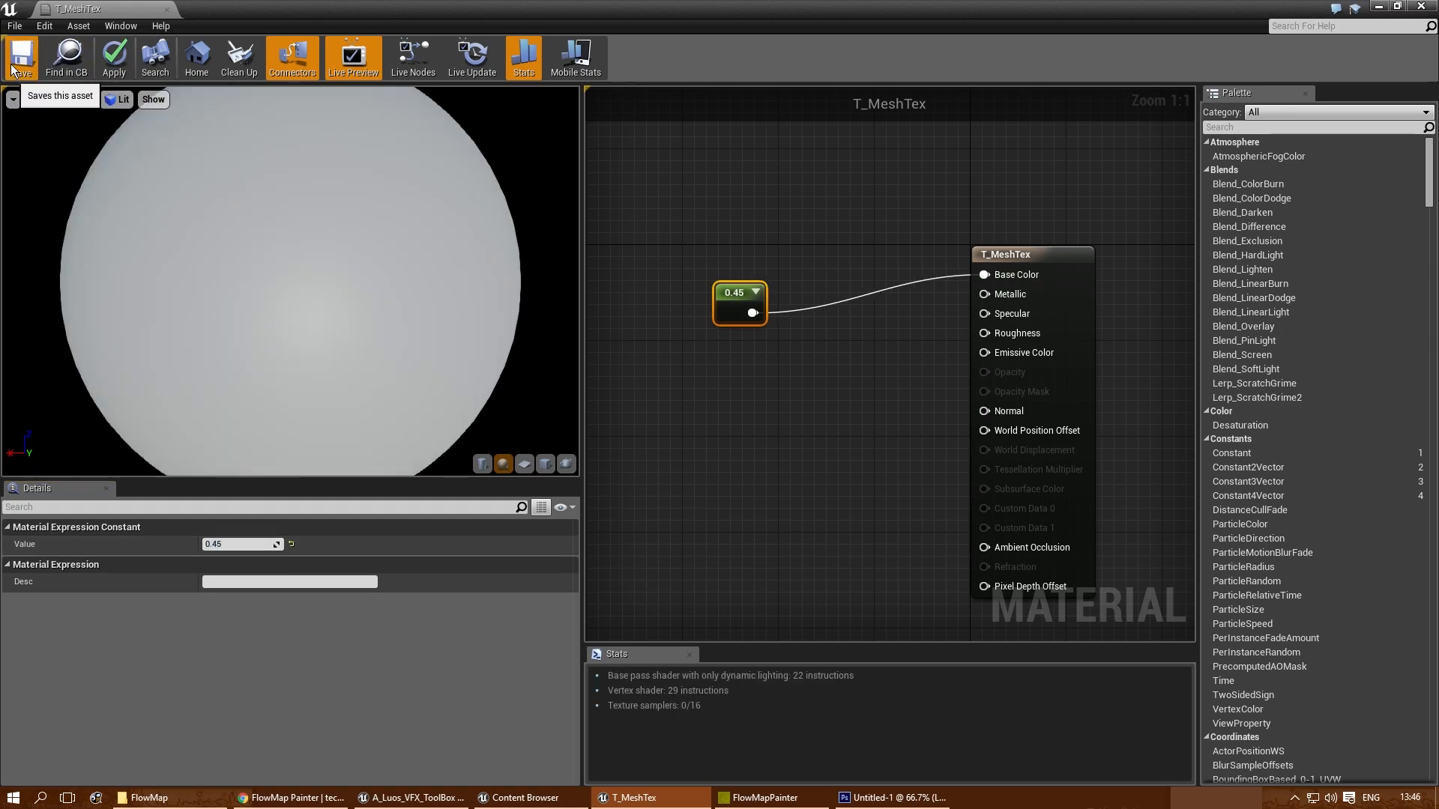
pyautogui.click(167, 10)
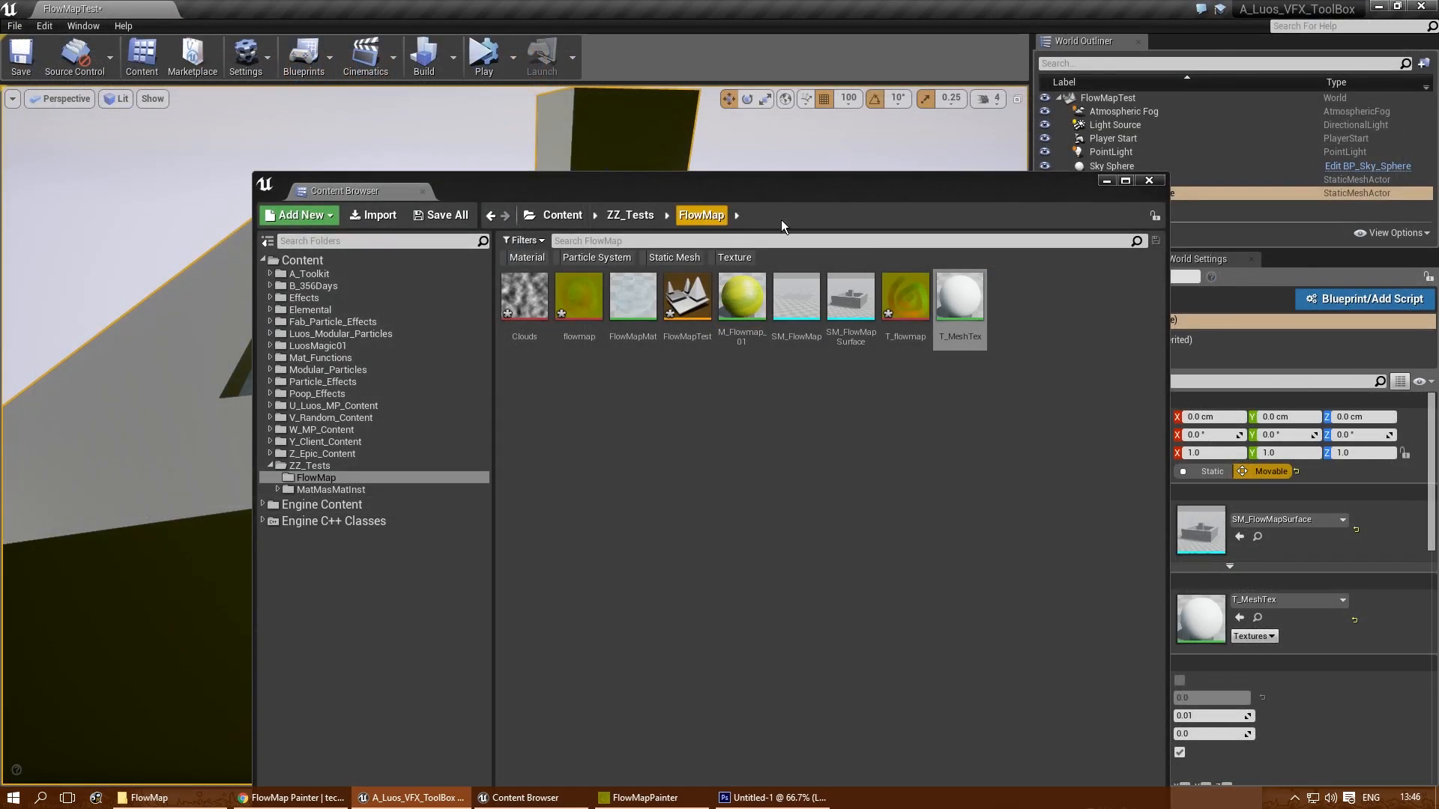
pyautogui.click(1147, 181)
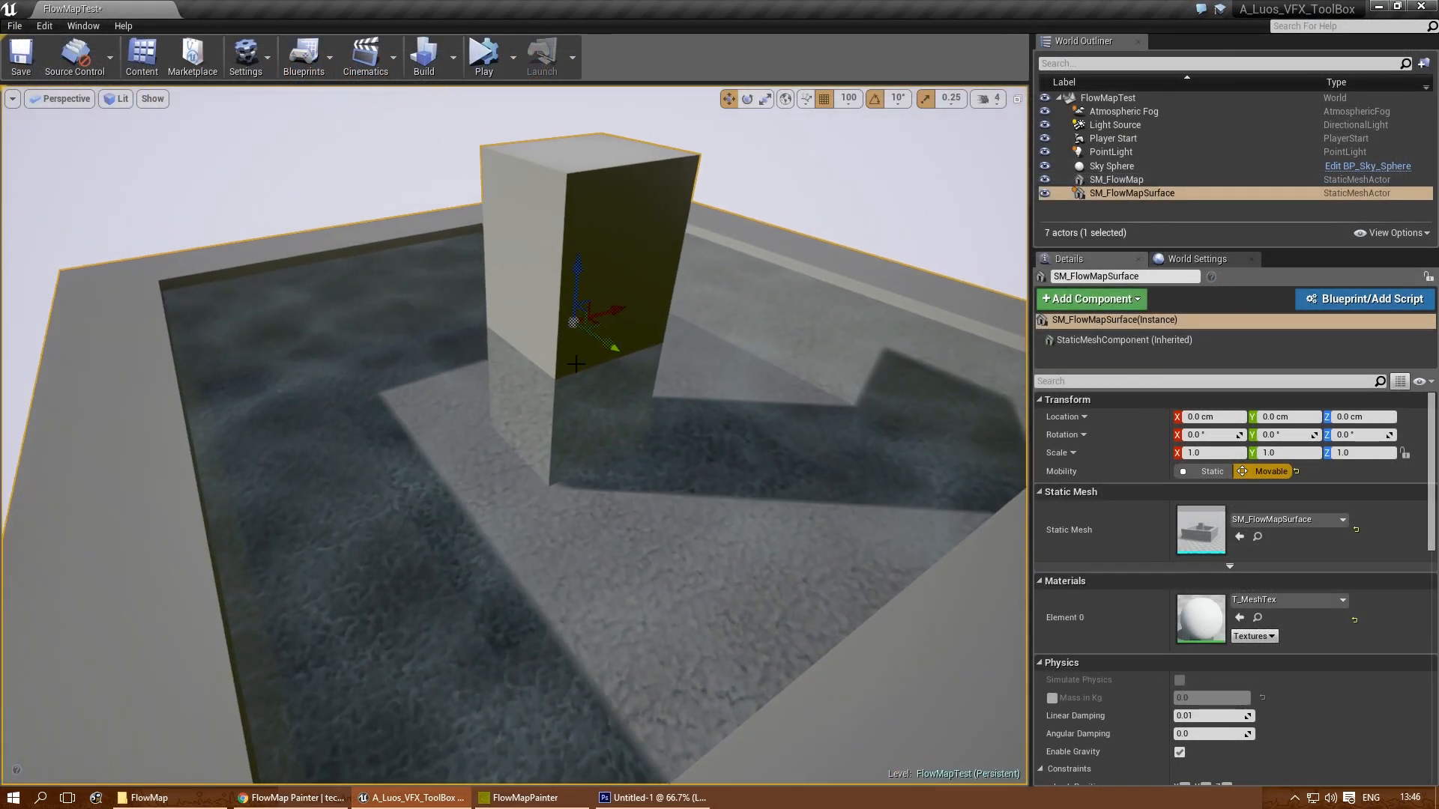
# - Examine the translucent water surface around the pillar and basin from several distances and angles
pyautogui.moveTo(514, 435); pyautogui.dragTo(824, 446, button='right')
pyautogui.moveTo(597, 374); pyautogui.dragTo(718, 364, button='right')
pyautogui.press('f')
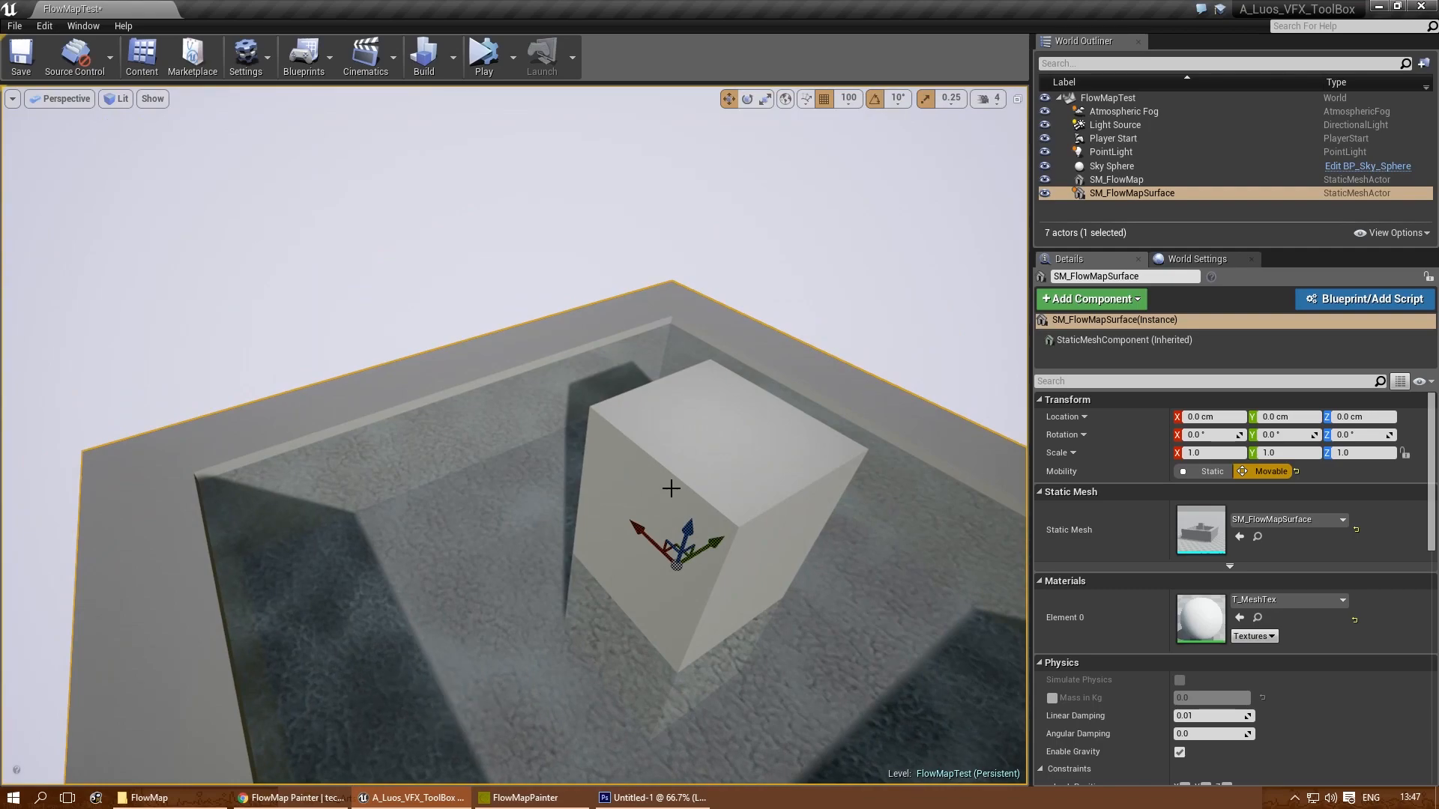
pyautogui.moveTo(671, 489)
pyautogui.mouseDown(button='right')
pyautogui.moveTo(637, 392)
pyautogui.moveTo(652, 398)
pyautogui.moveTo(629, 453)
pyautogui.moveTo(675, 497)
pyautogui.moveTo(672, 473)
pyautogui.mouseUp(button='right')
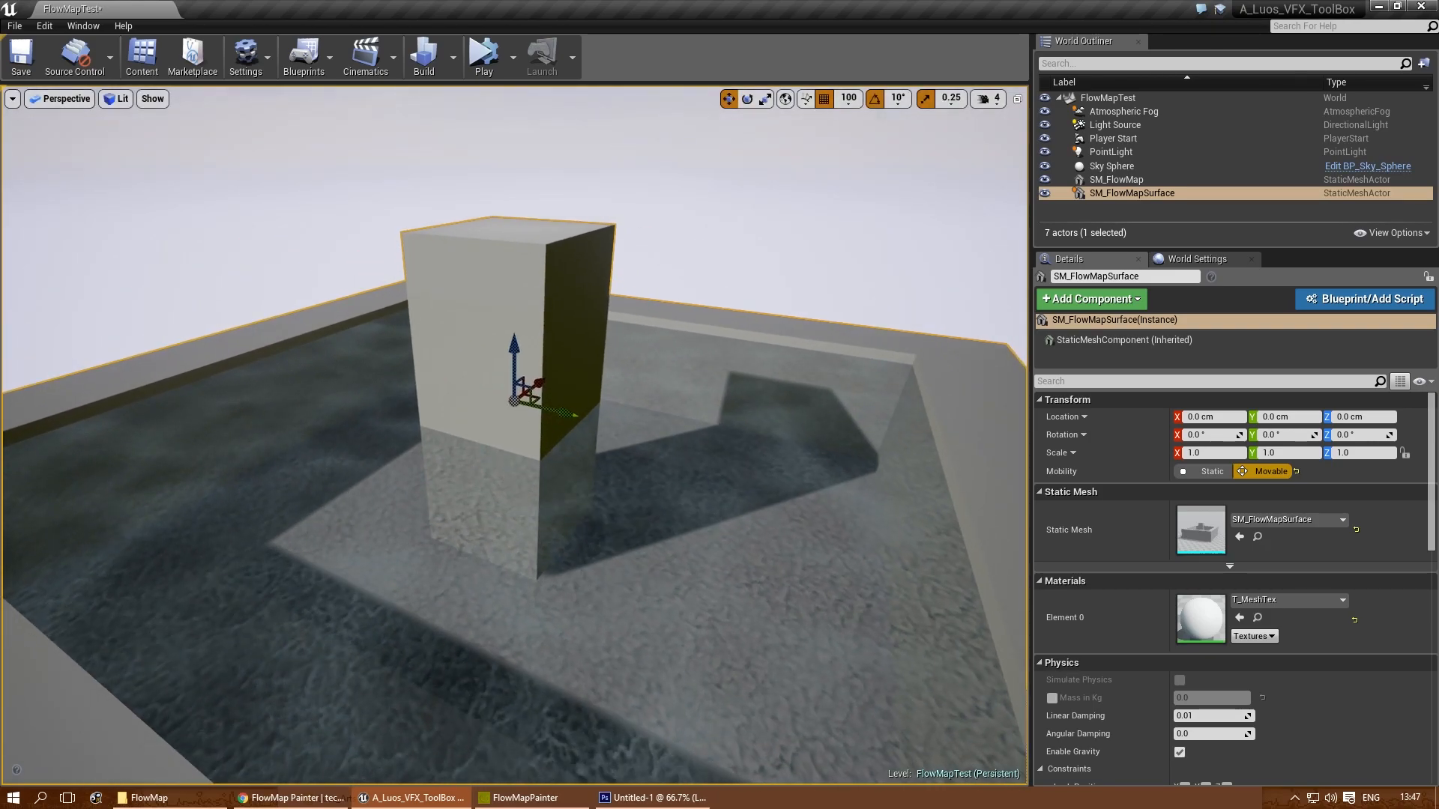